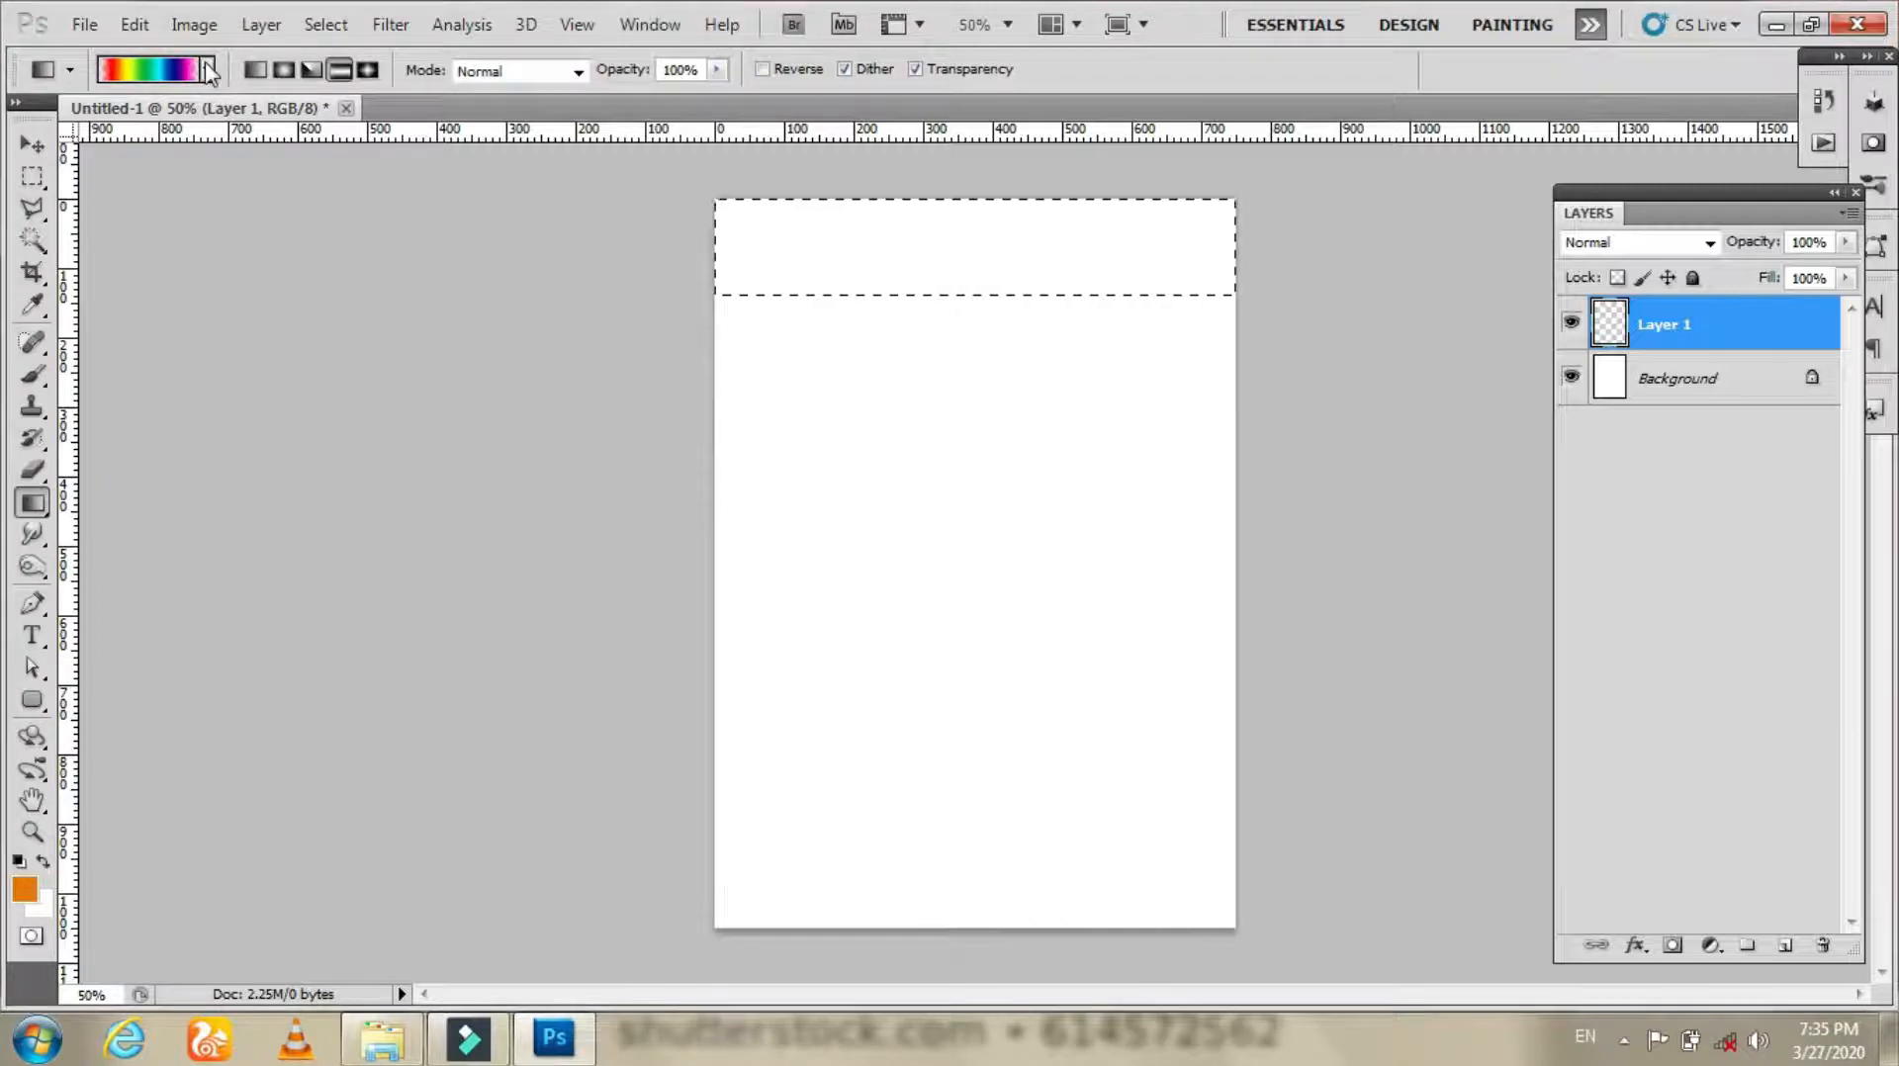
Step: Fill the top header selection with a blue-to-white gradient preset drawn vertically, then deselect
{"action": "left_click", "coordinate": [283, 169]}
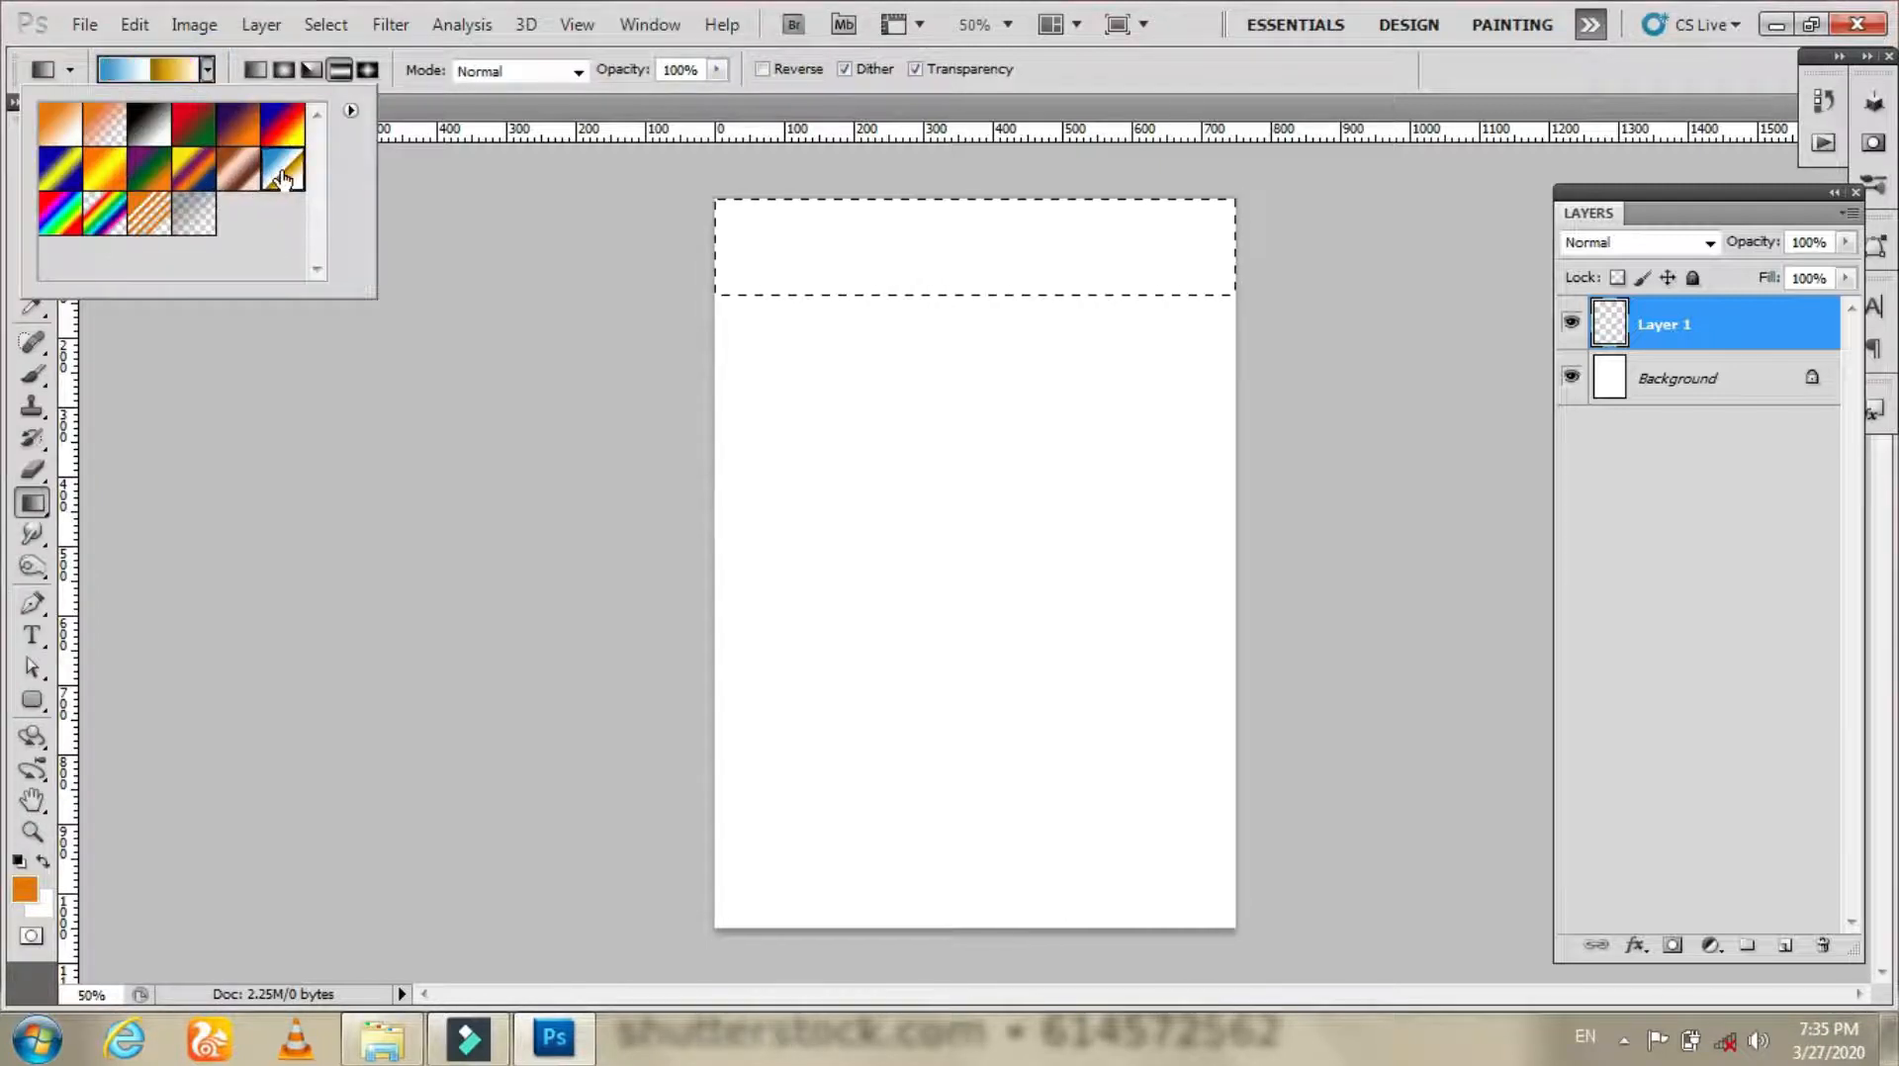
{"action": "left_click", "coordinate": [961, 203]}
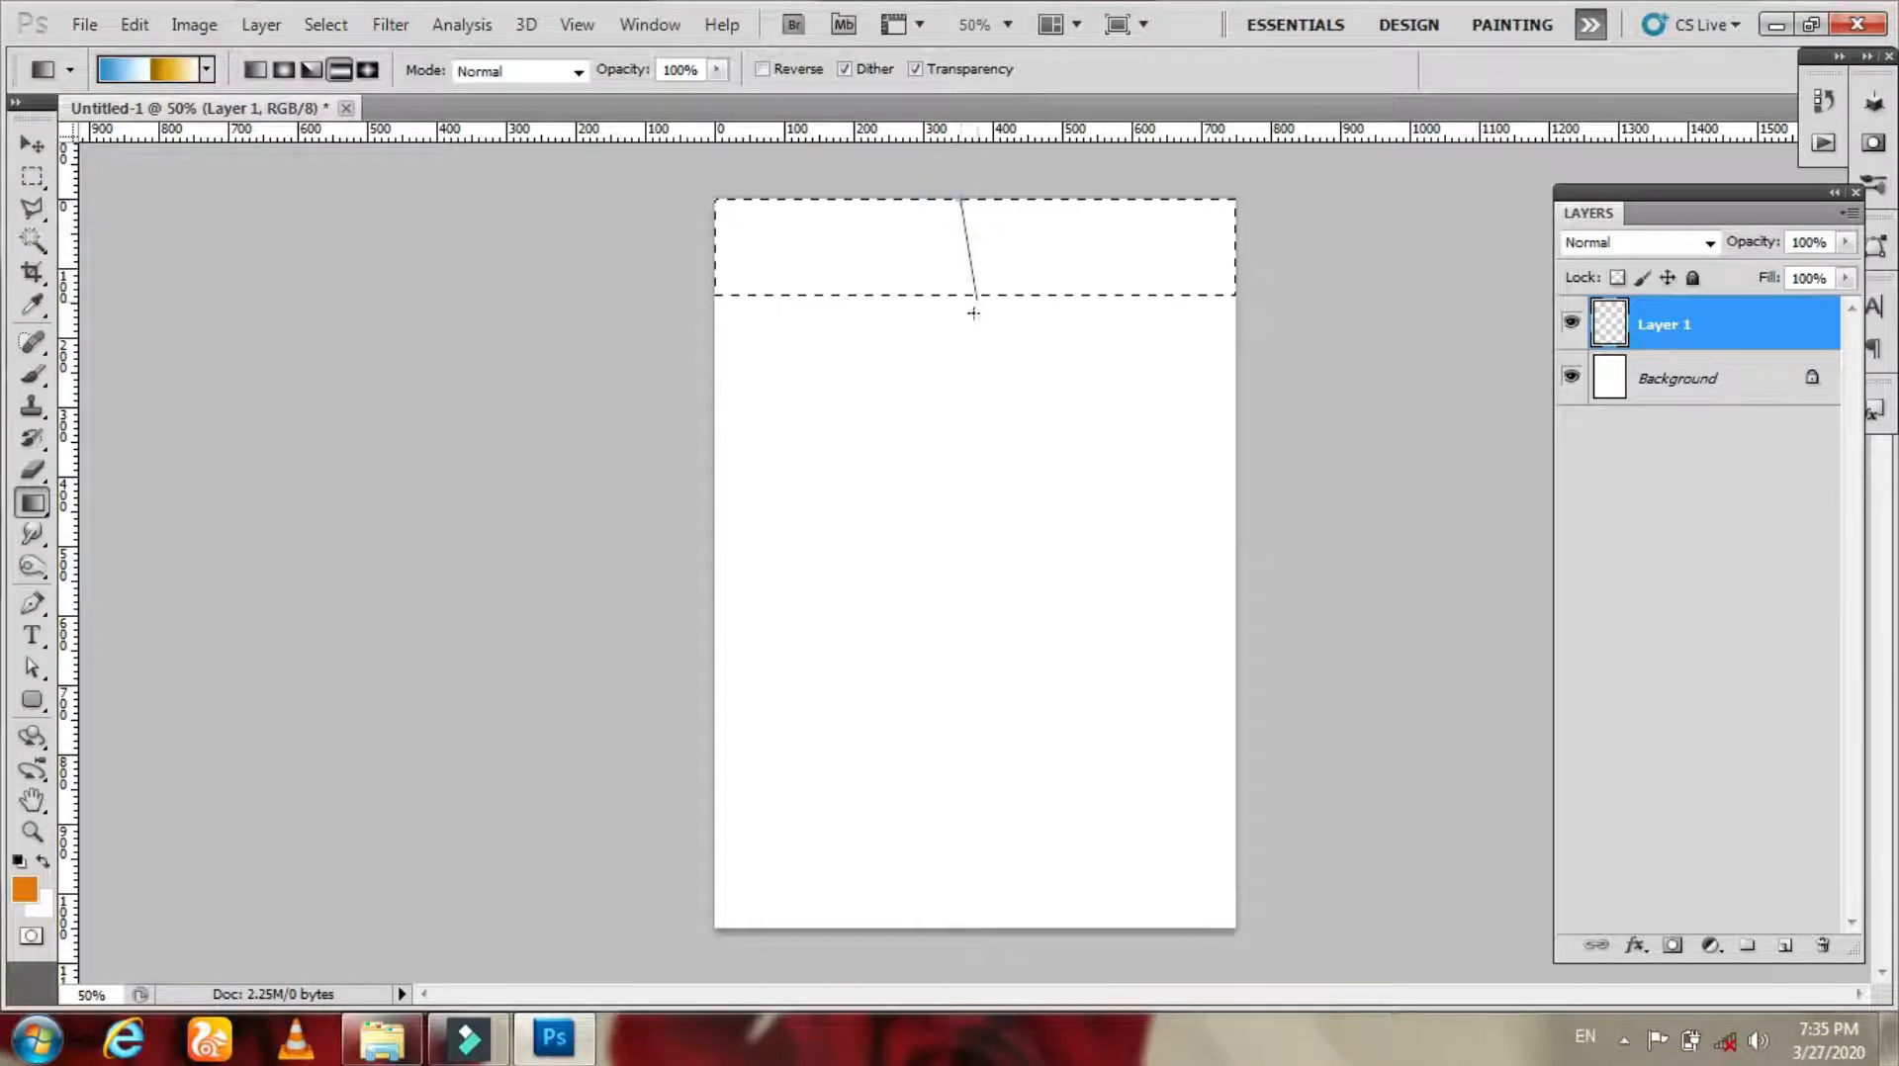
{"action": "left_click_drag", "start_coordinate": [963, 401], "coordinate": [963, 408]}
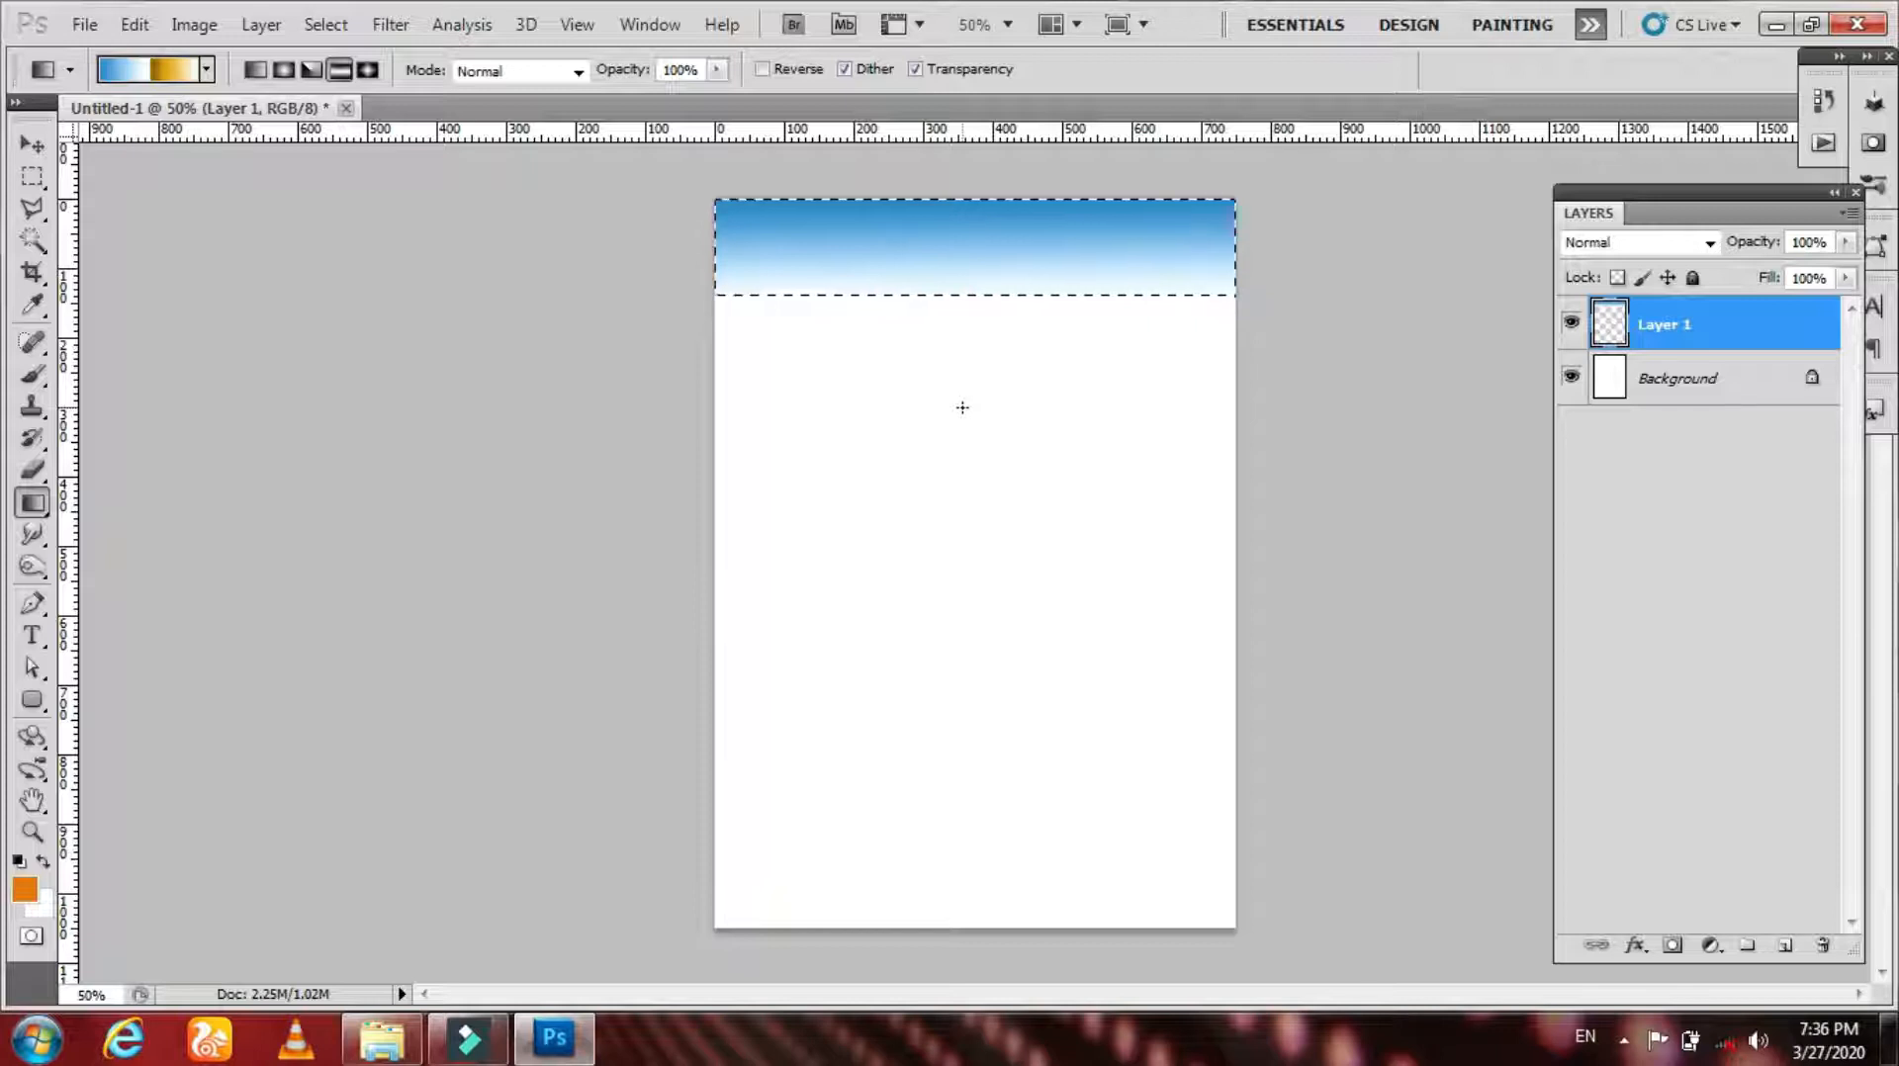
{"action": "key", "text": "ctrl+d"}
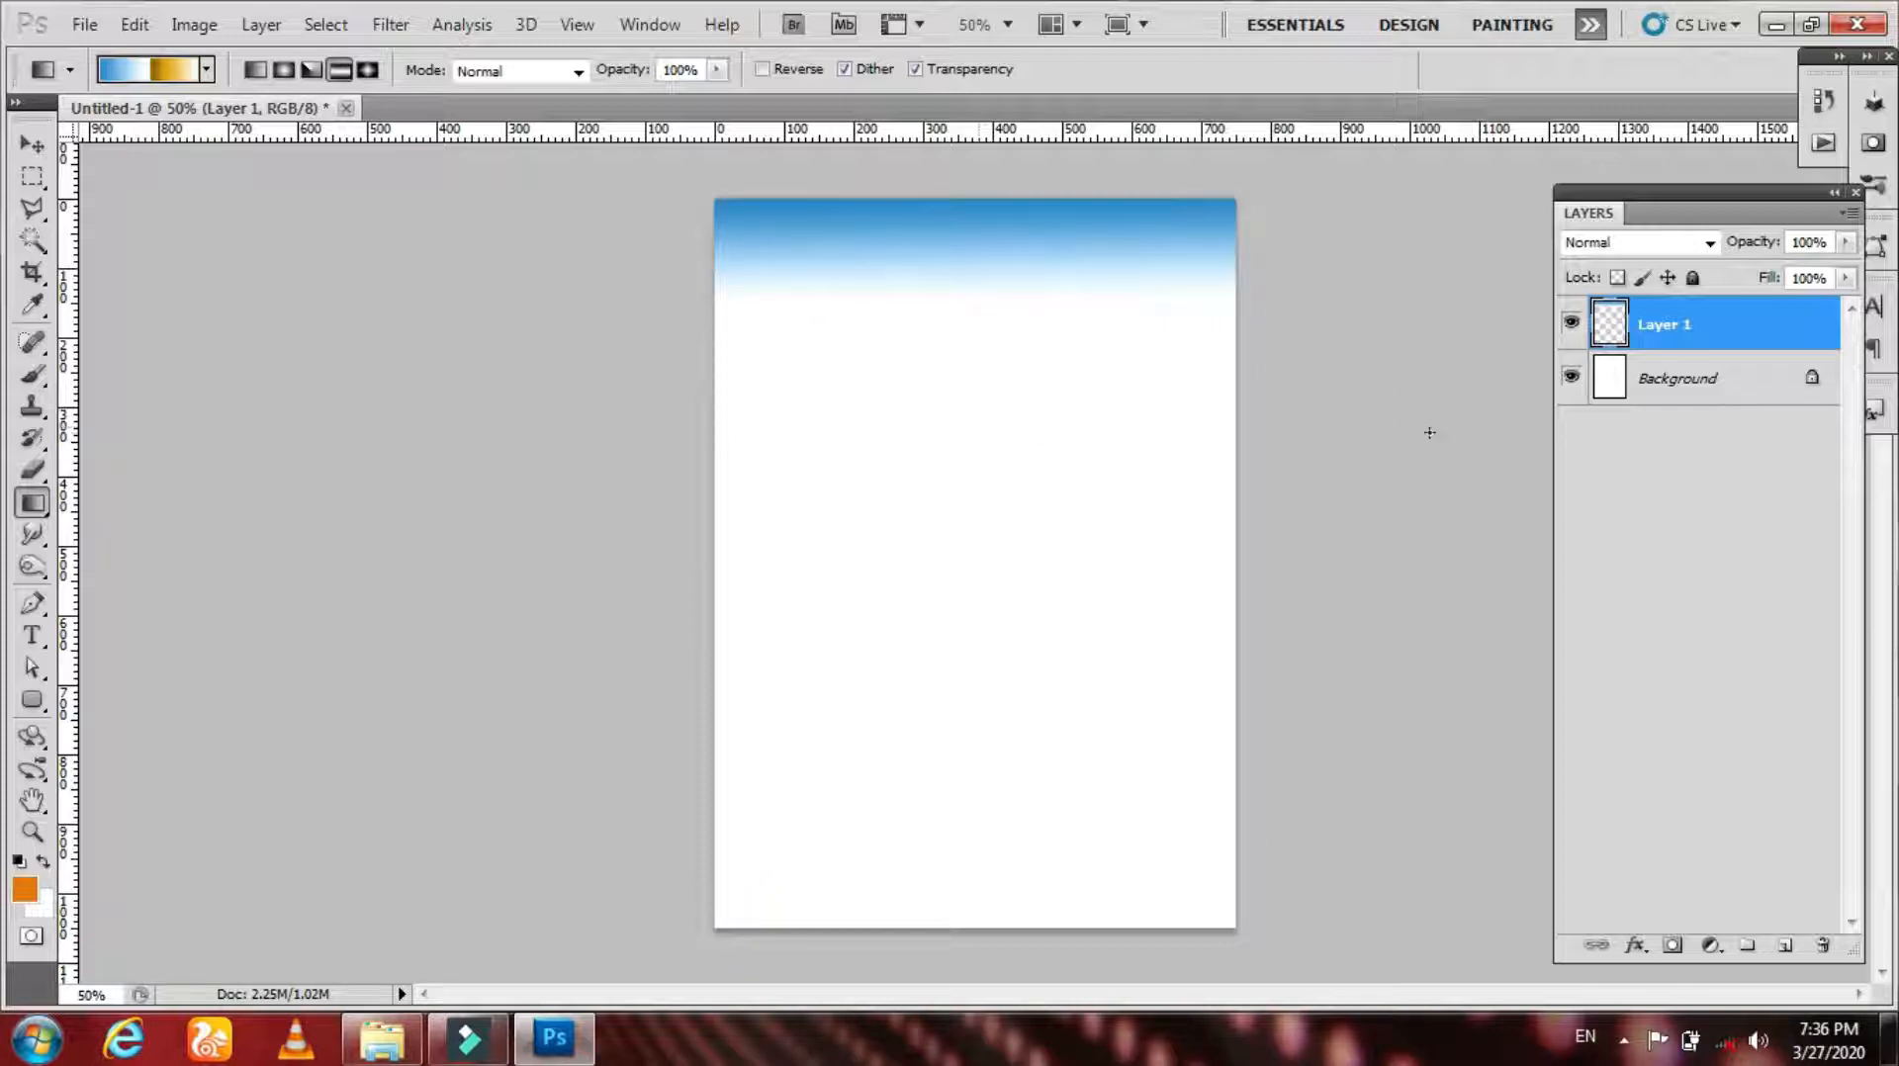
Step: Duplicate the gradient layer Layer 1
{"action": "key", "text": "v"}
{"action": "mouse_move", "coordinate": [993, 295]}
{"action": "left_mouse_down"}
{"action": "mouse_move", "coordinate": [996, 425]}
{"action": "mouse_move", "coordinate": [970, 371]}
{"action": "mouse_move", "coordinate": [992, 304]}
{"action": "left_mouse_up"}
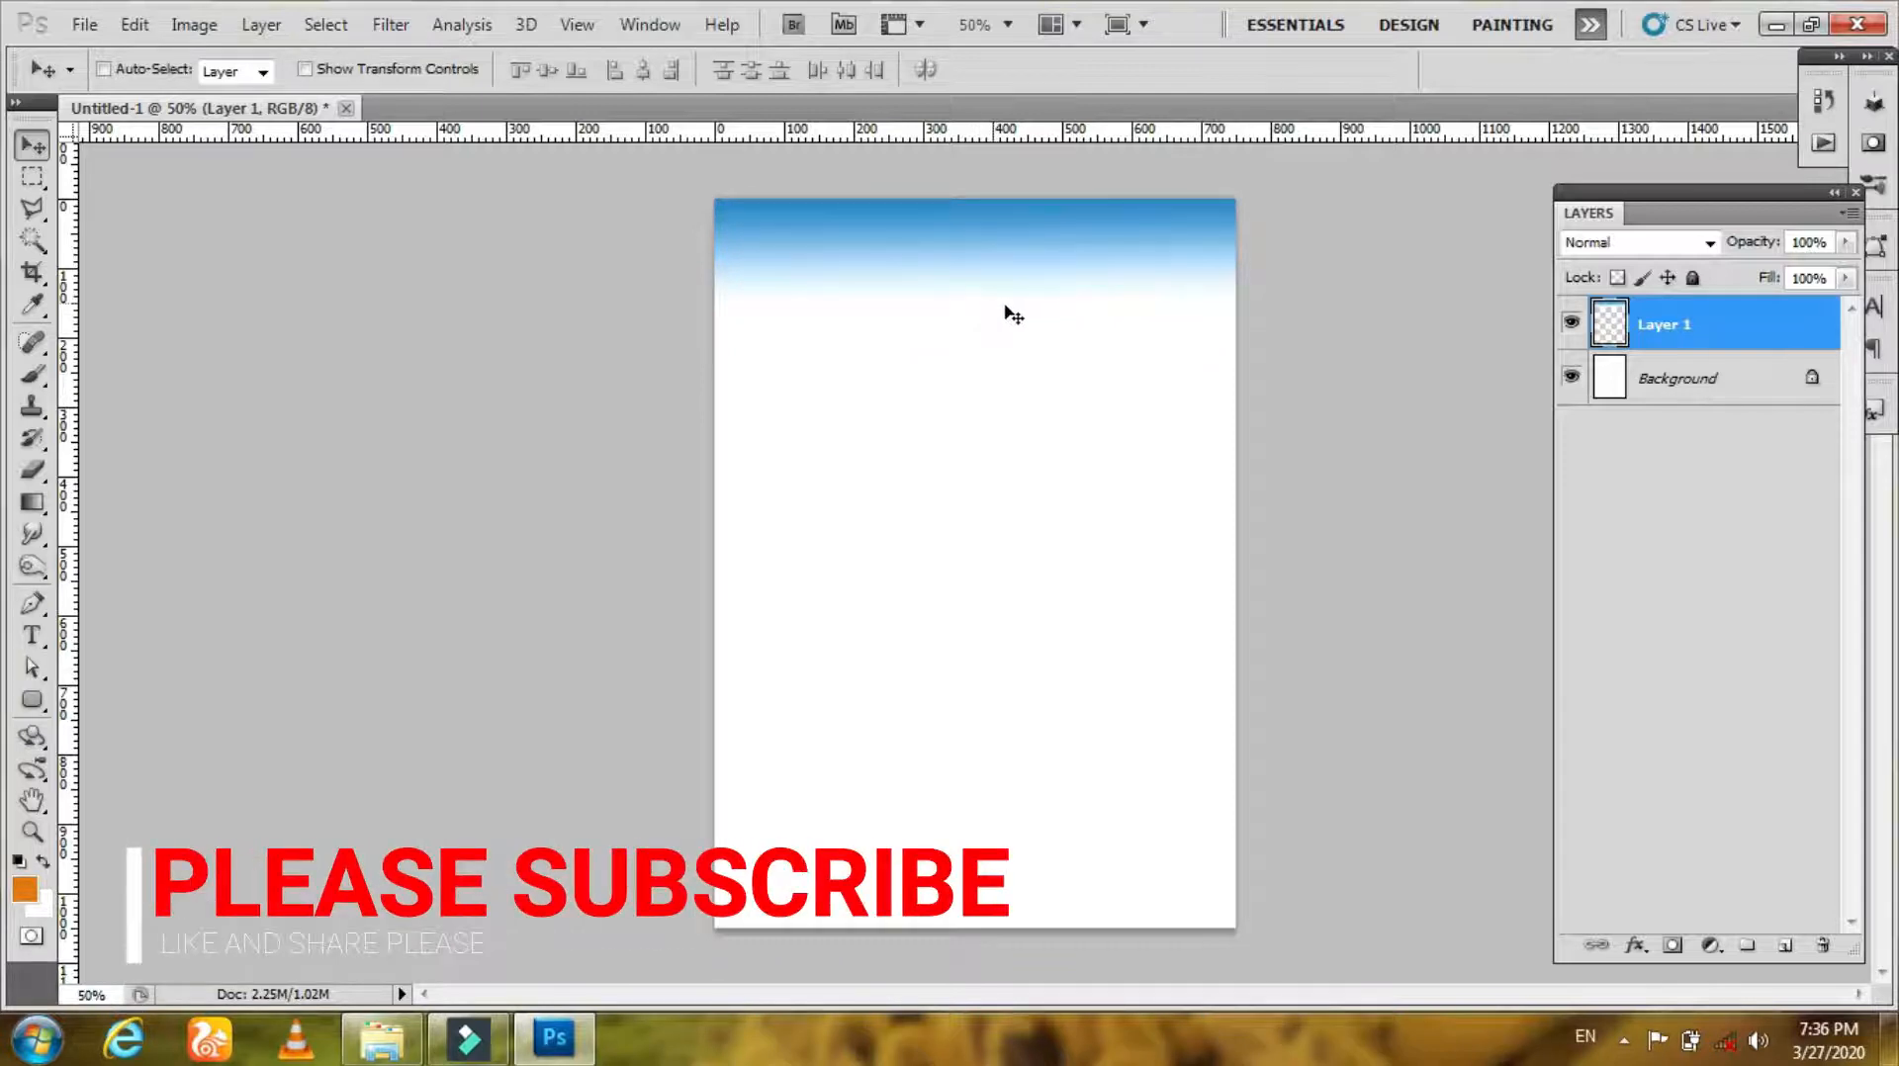
{"action": "right_click", "coordinate": [1657, 332]}
{"action": "left_click", "coordinate": [1716, 447]}
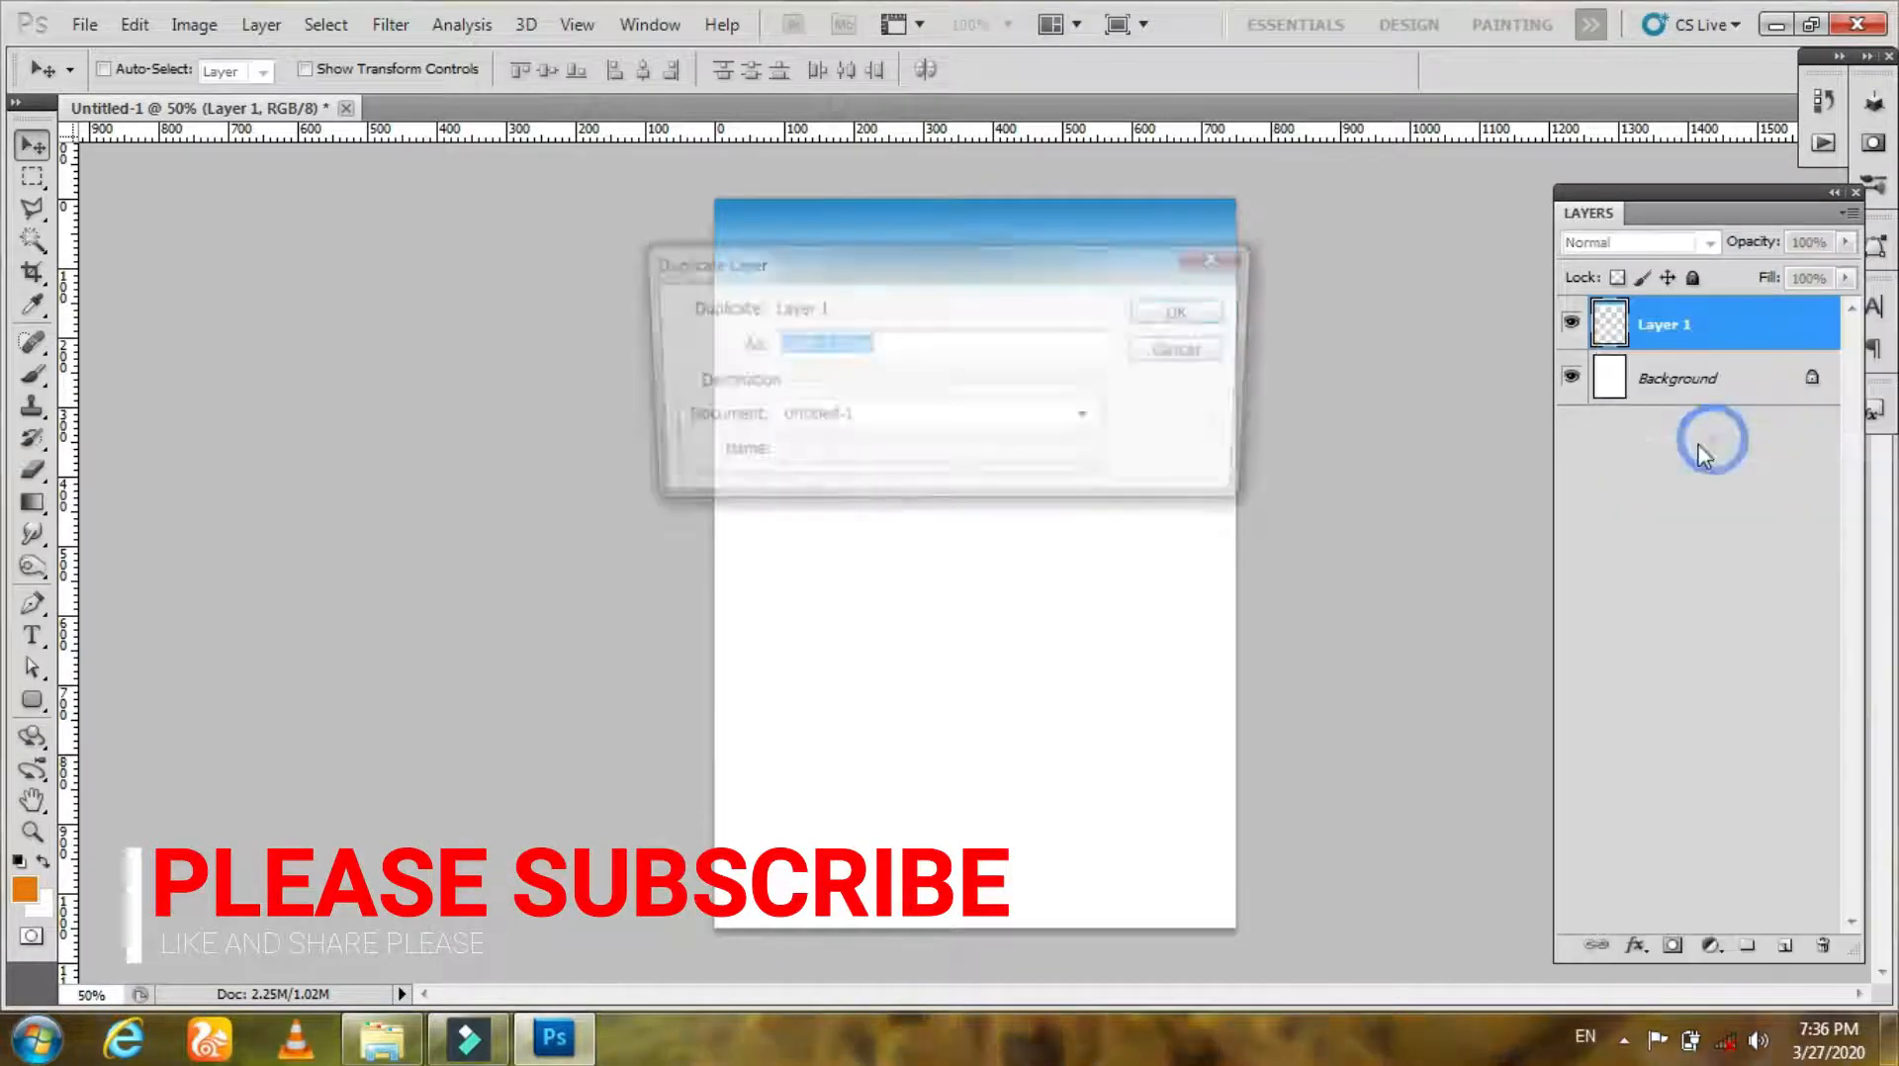
{"action": "left_click", "coordinate": [1168, 314]}
Step: Move the gradient copy to the bottom of the page and flip it vertically to form a footer
{"action": "left_click_drag", "start_coordinate": [1111, 297], "coordinate": [1038, 880]}
{"action": "key", "text": "ctrl+t"}
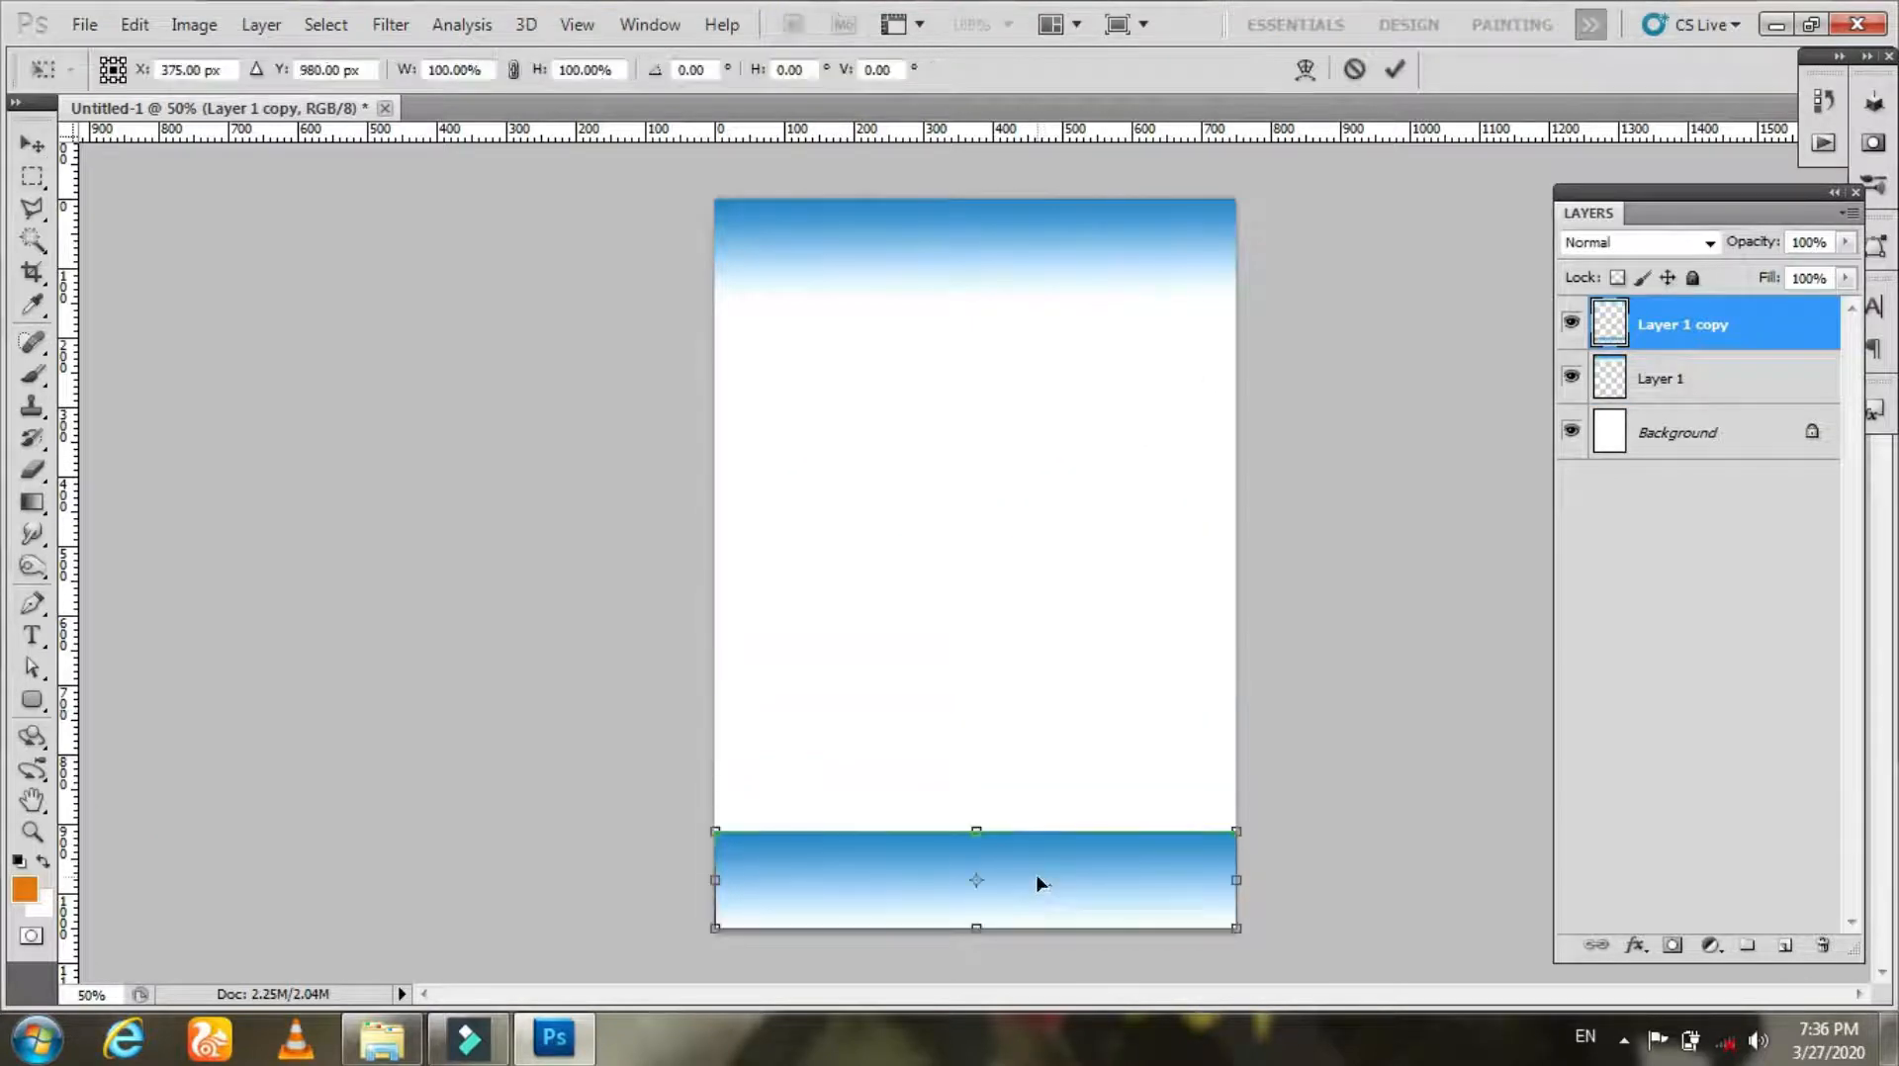
{"action": "right_click", "coordinate": [1039, 883]}
{"action": "left_click", "coordinate": [1118, 721]}
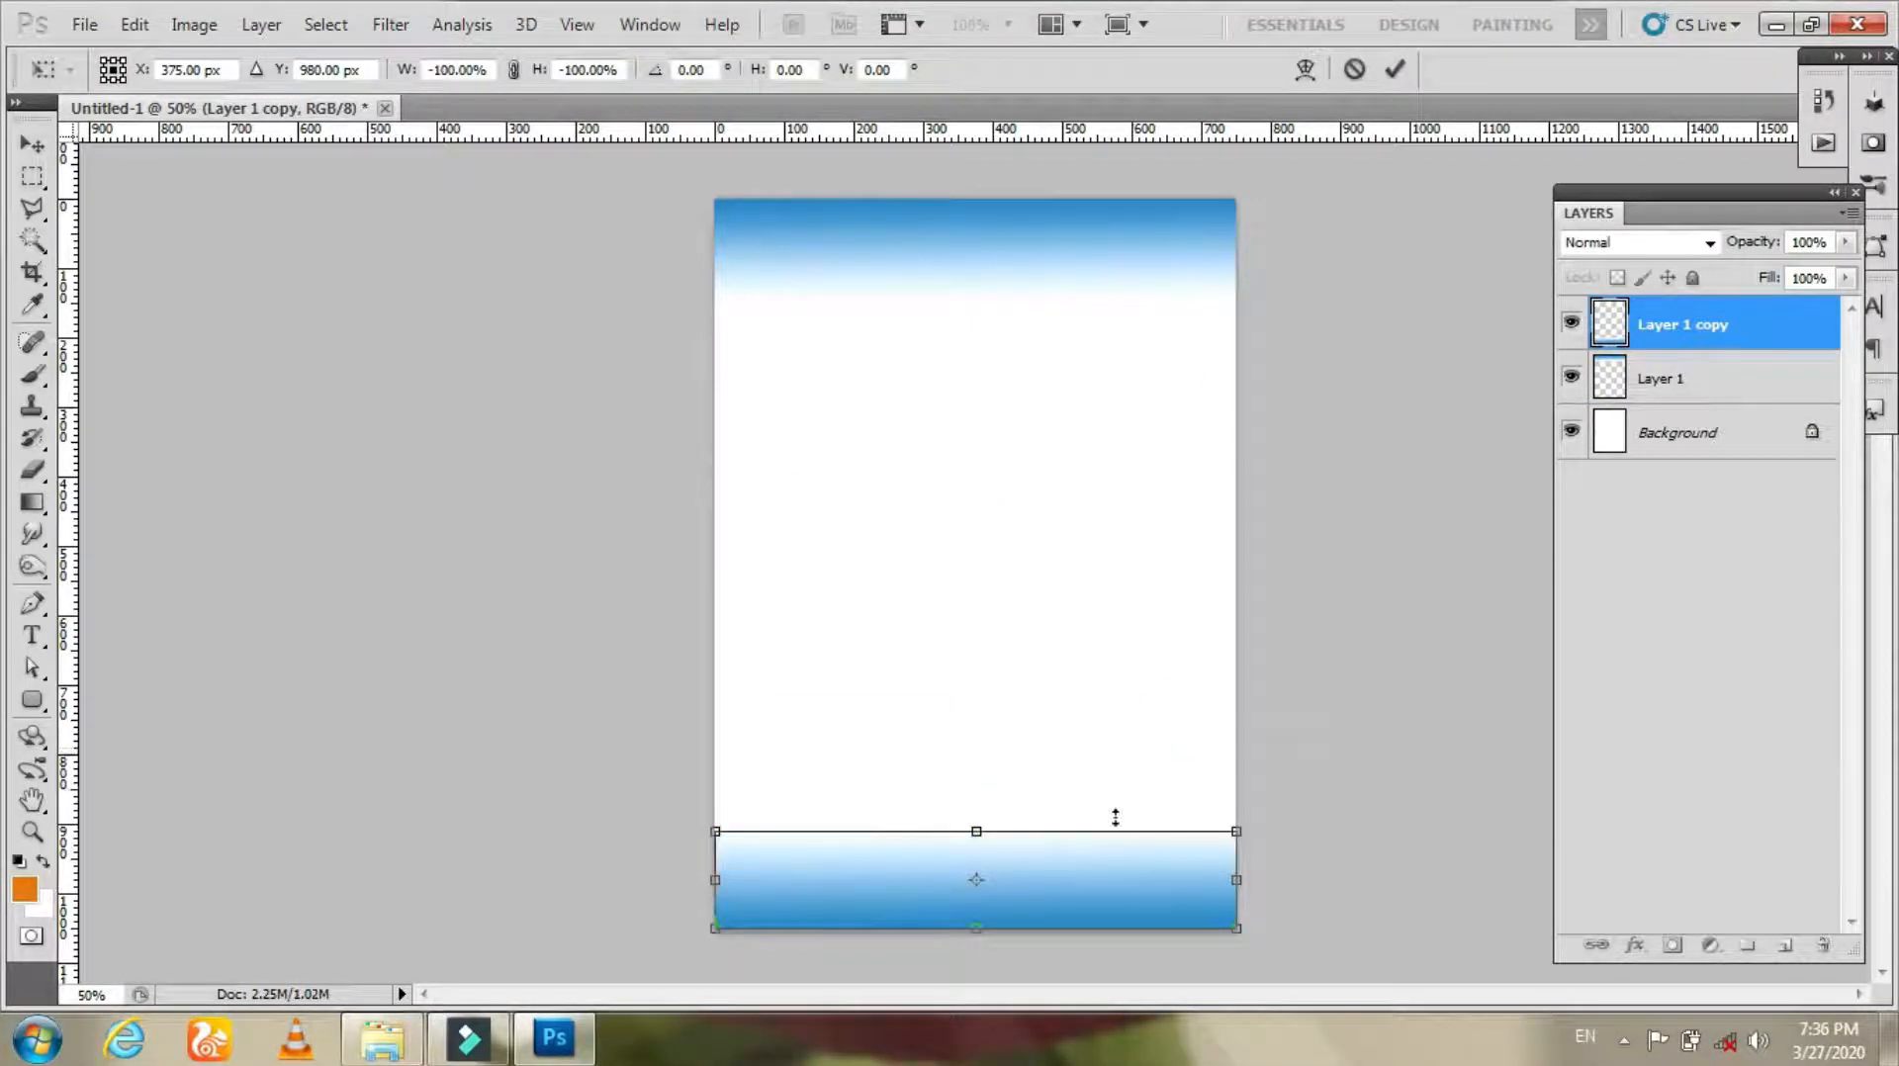
{"action": "key", "text": "Return"}
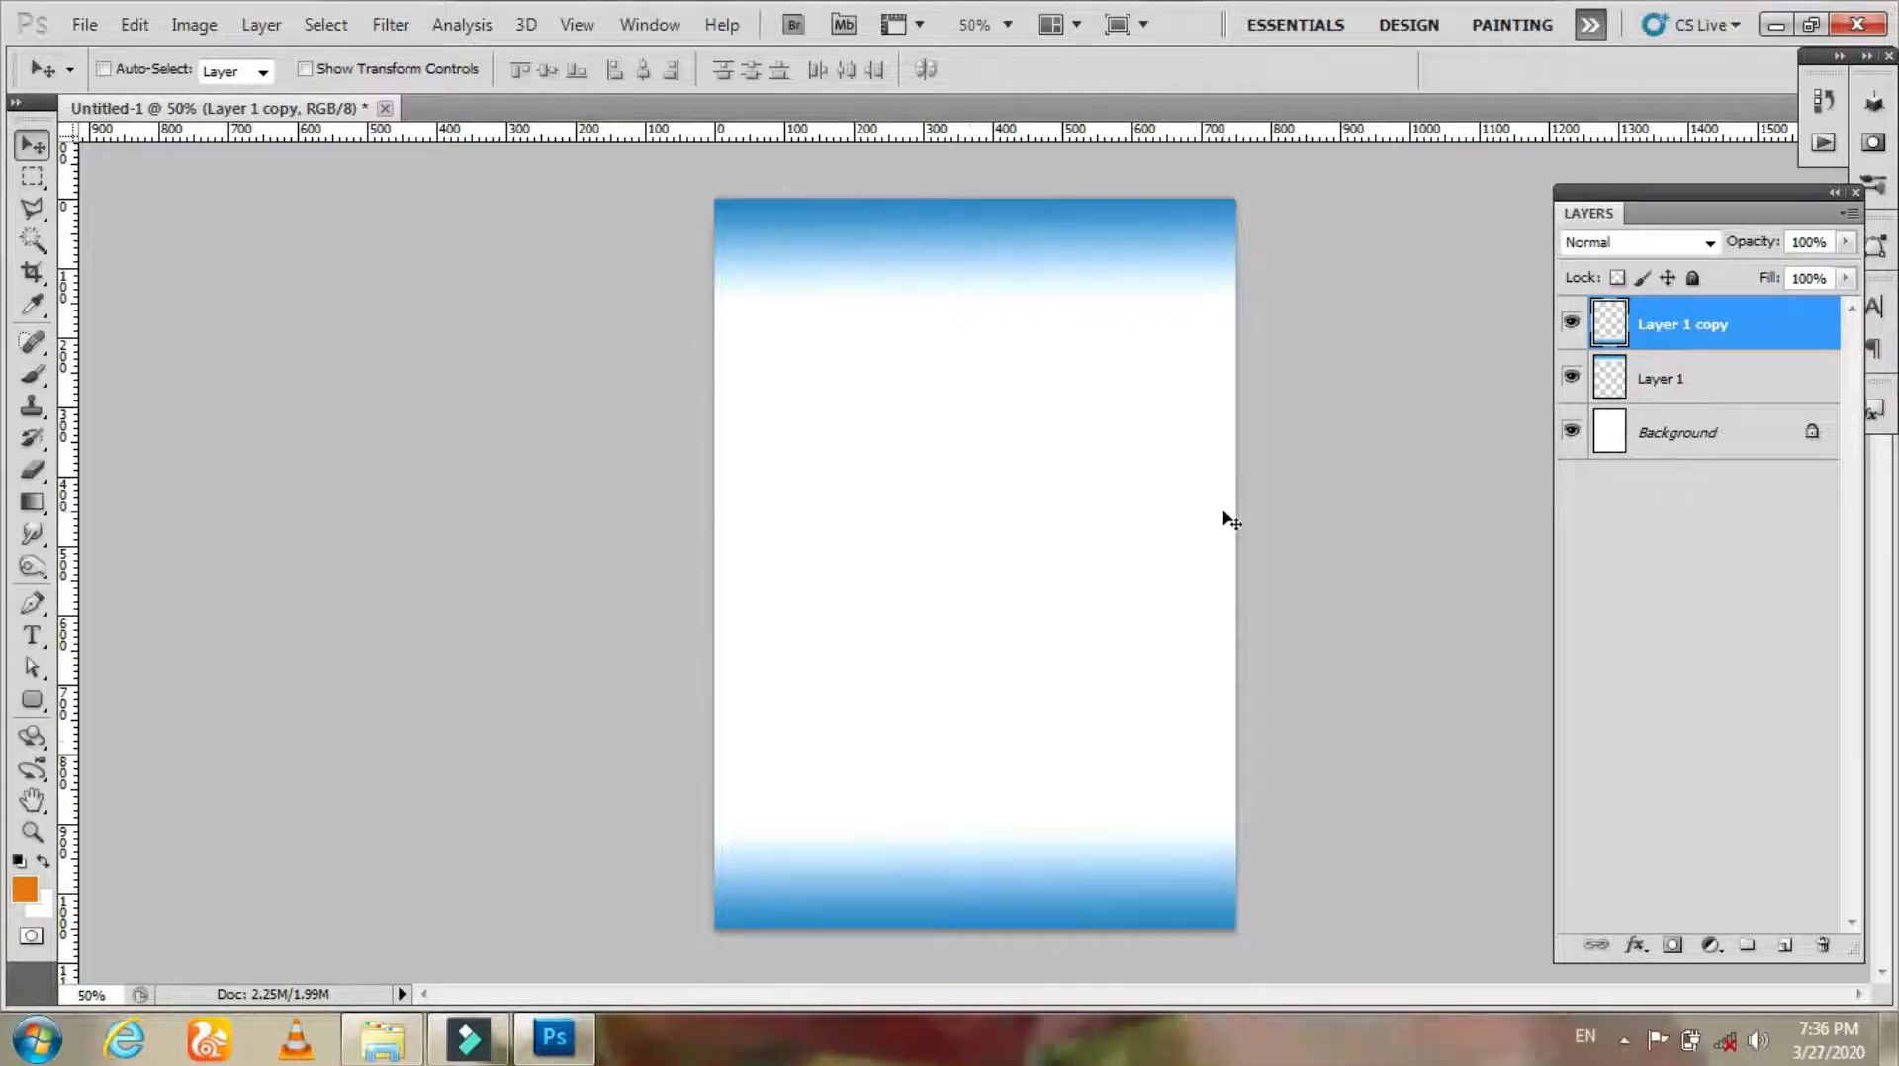
Step: Select both gradient layers and merge them into one layer
{"action": "left_click", "coordinate": [1680, 396], "text": "shift"}
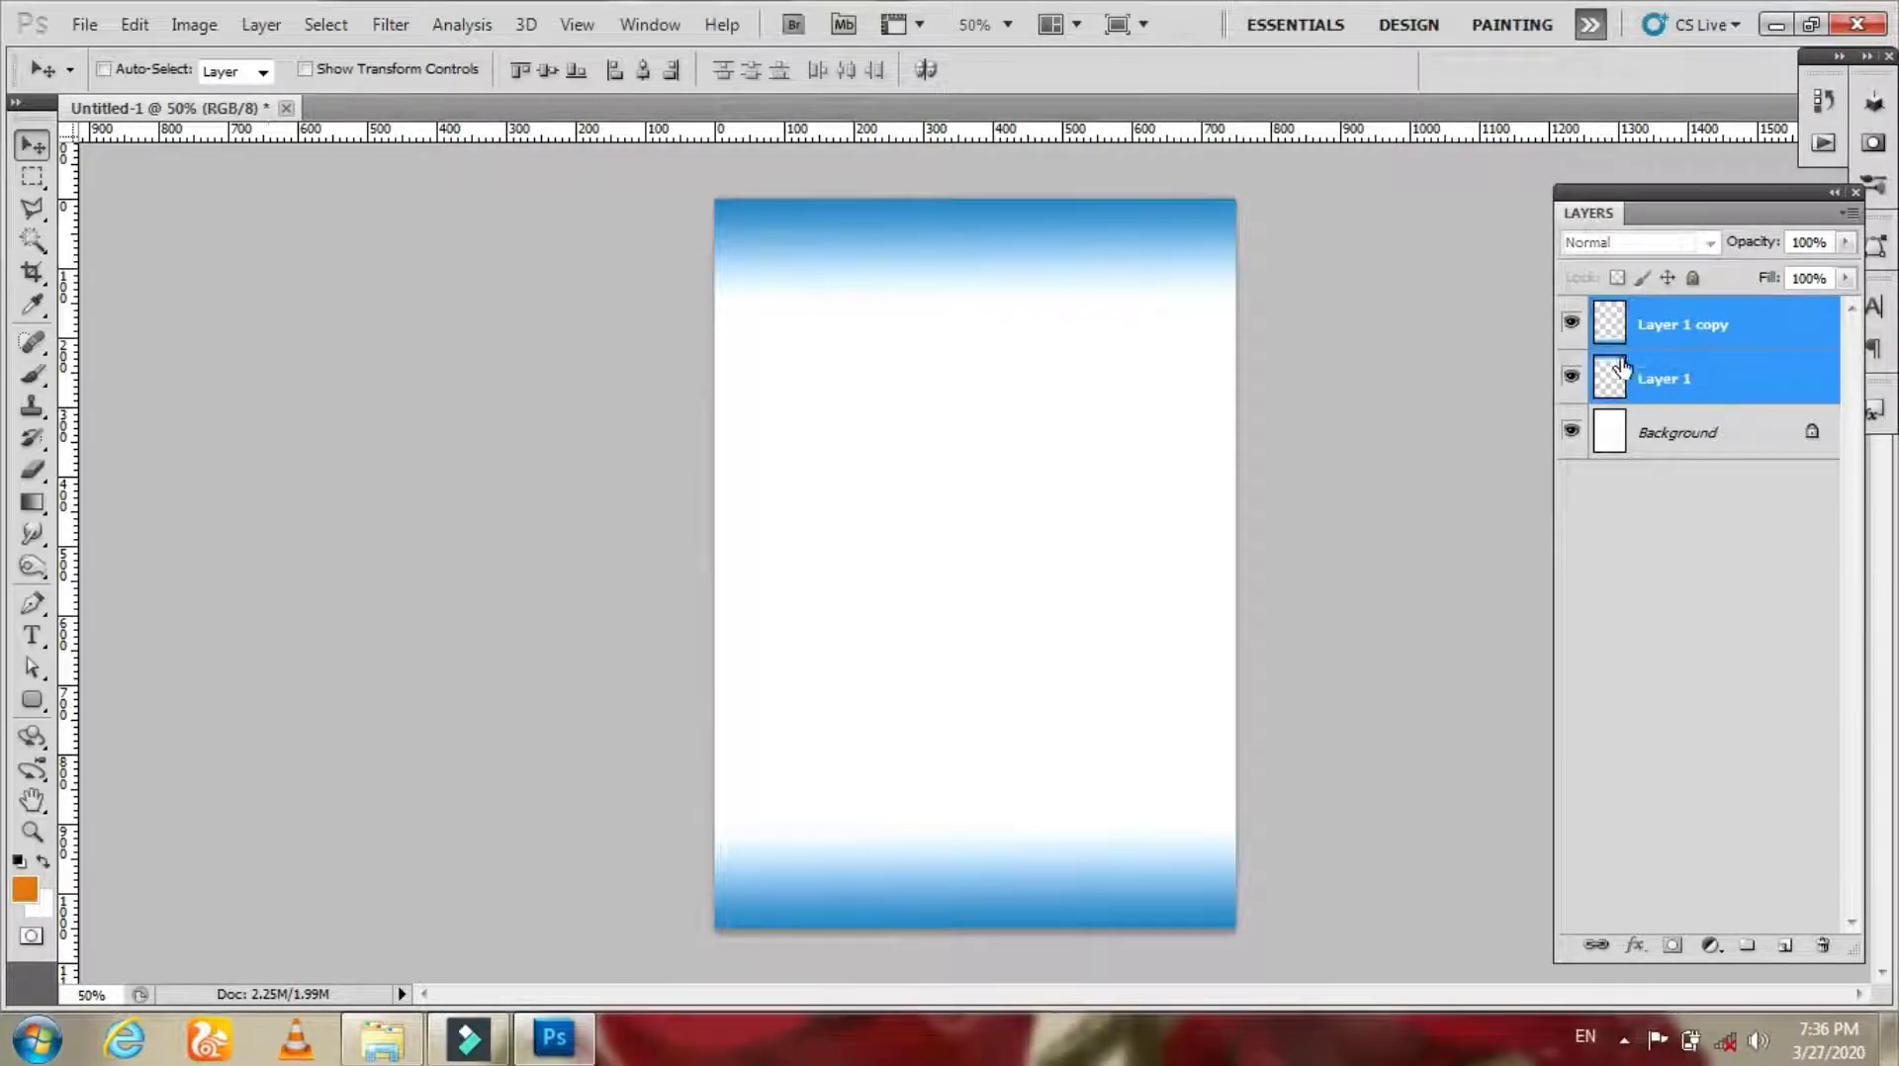
{"action": "right_click", "coordinate": [1662, 354]}
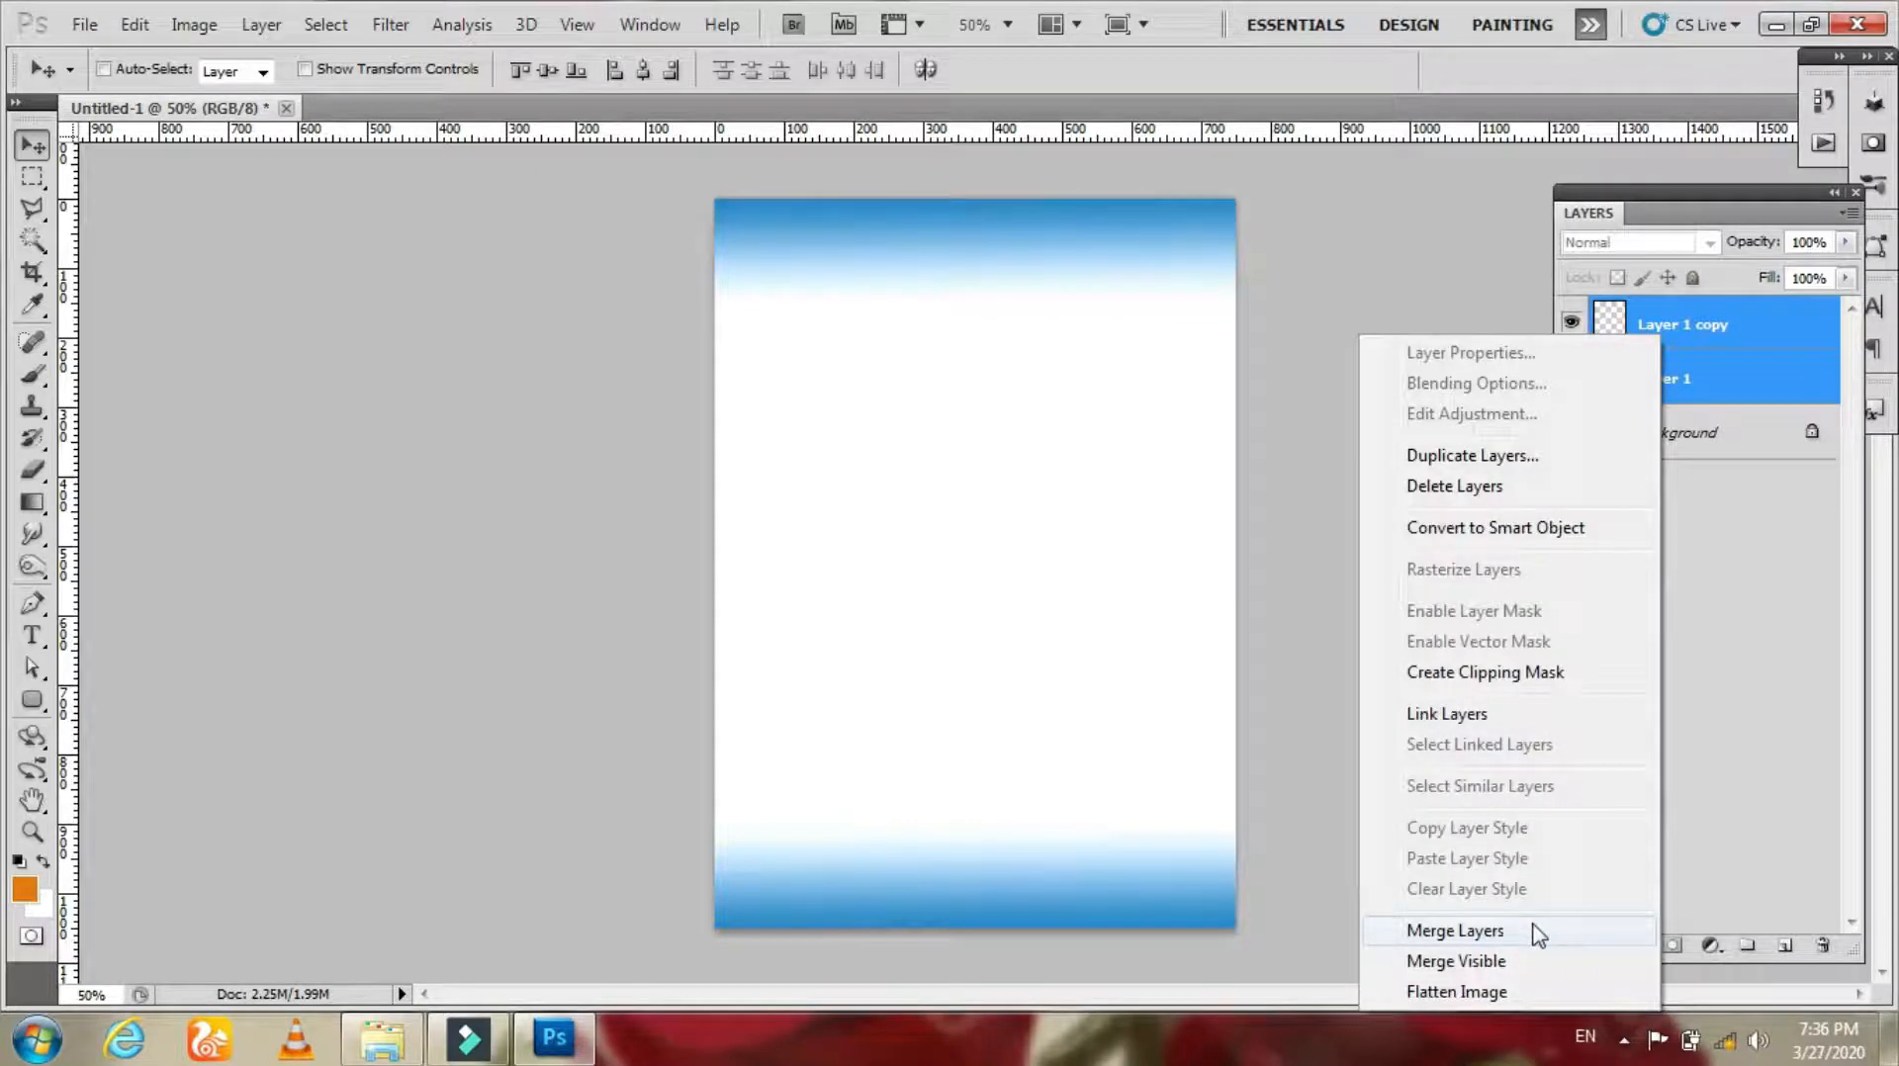
{"action": "key", "text": "Escape"}
{"action": "left_click", "coordinate": [261, 24]}
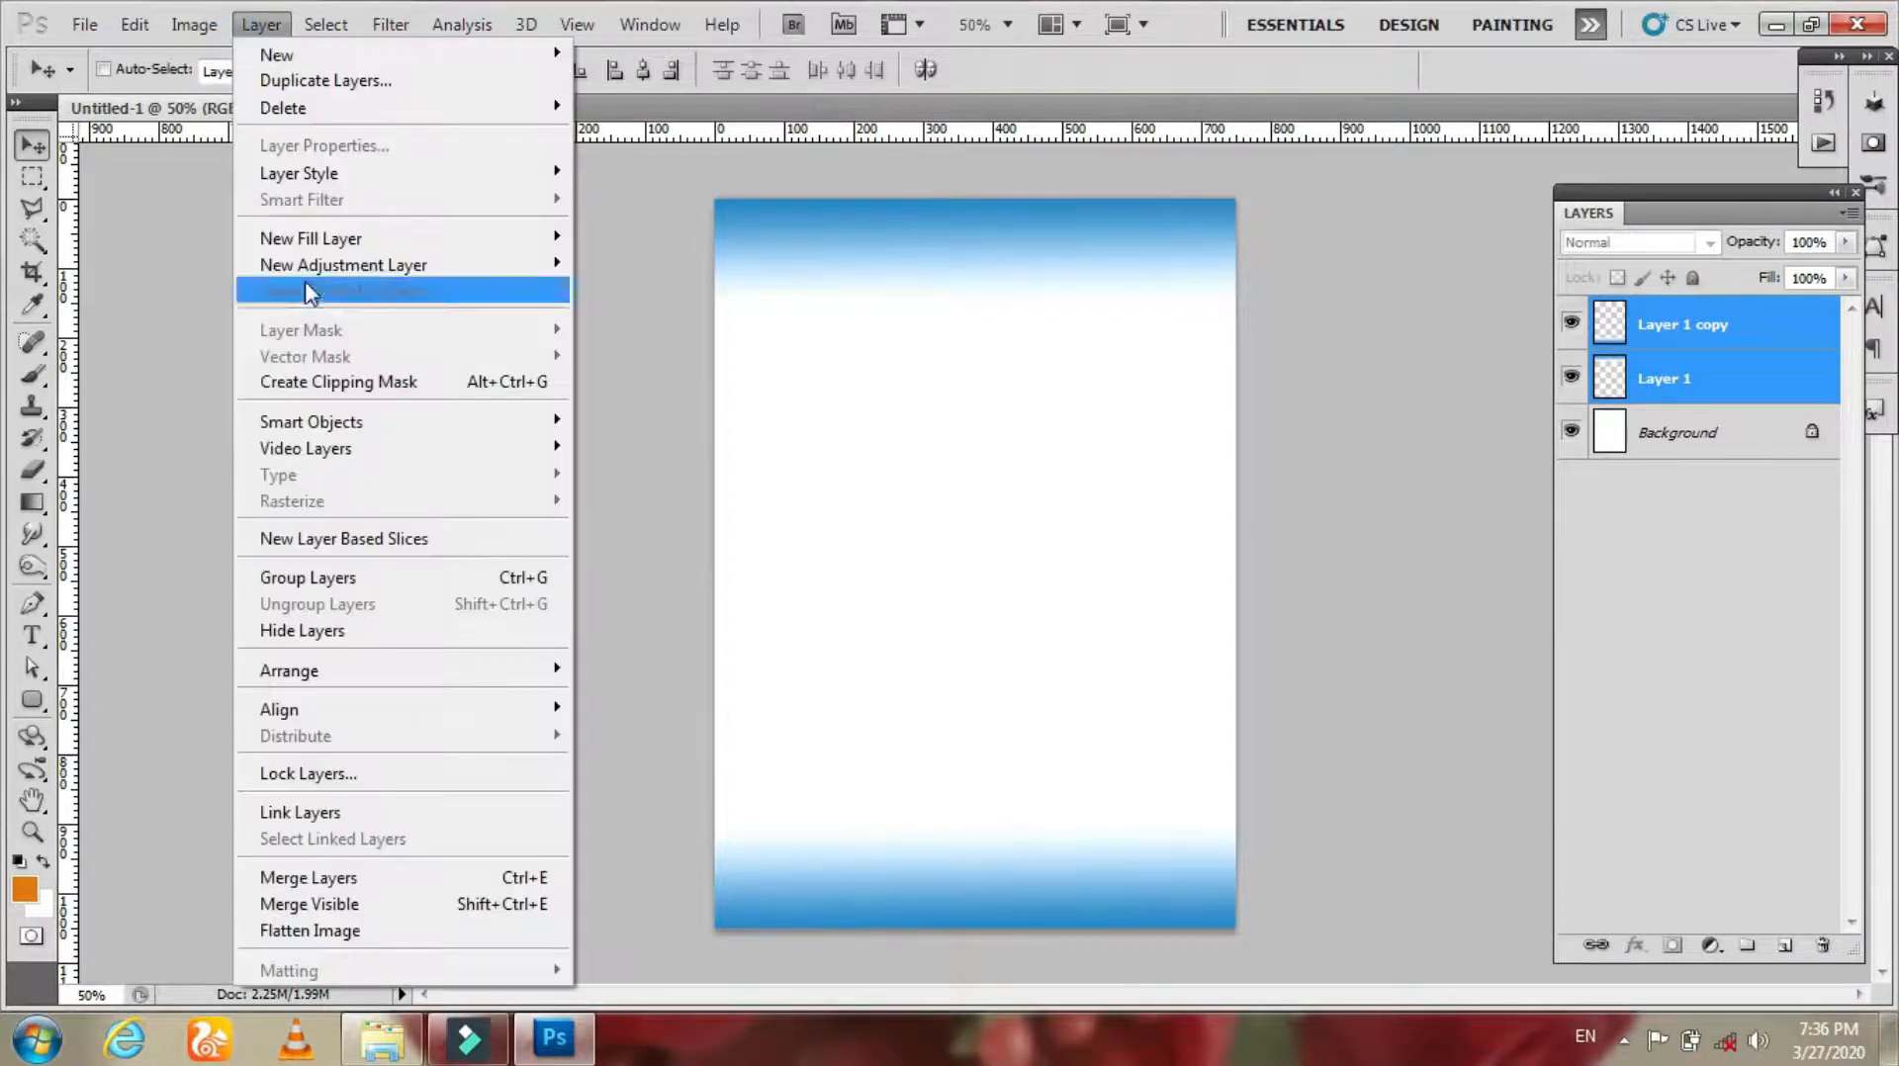
{"action": "left_click", "coordinate": [542, 879]}
Step: Toggle the merged gradient layer's visibility and select the Background layer
{"action": "left_click", "coordinate": [1570, 322]}
{"action": "left_click", "coordinate": [1570, 322]}
{"action": "left_click", "coordinate": [1570, 322]}
{"action": "left_click", "coordinate": [1571, 321]}
{"action": "left_click", "coordinate": [1678, 378]}
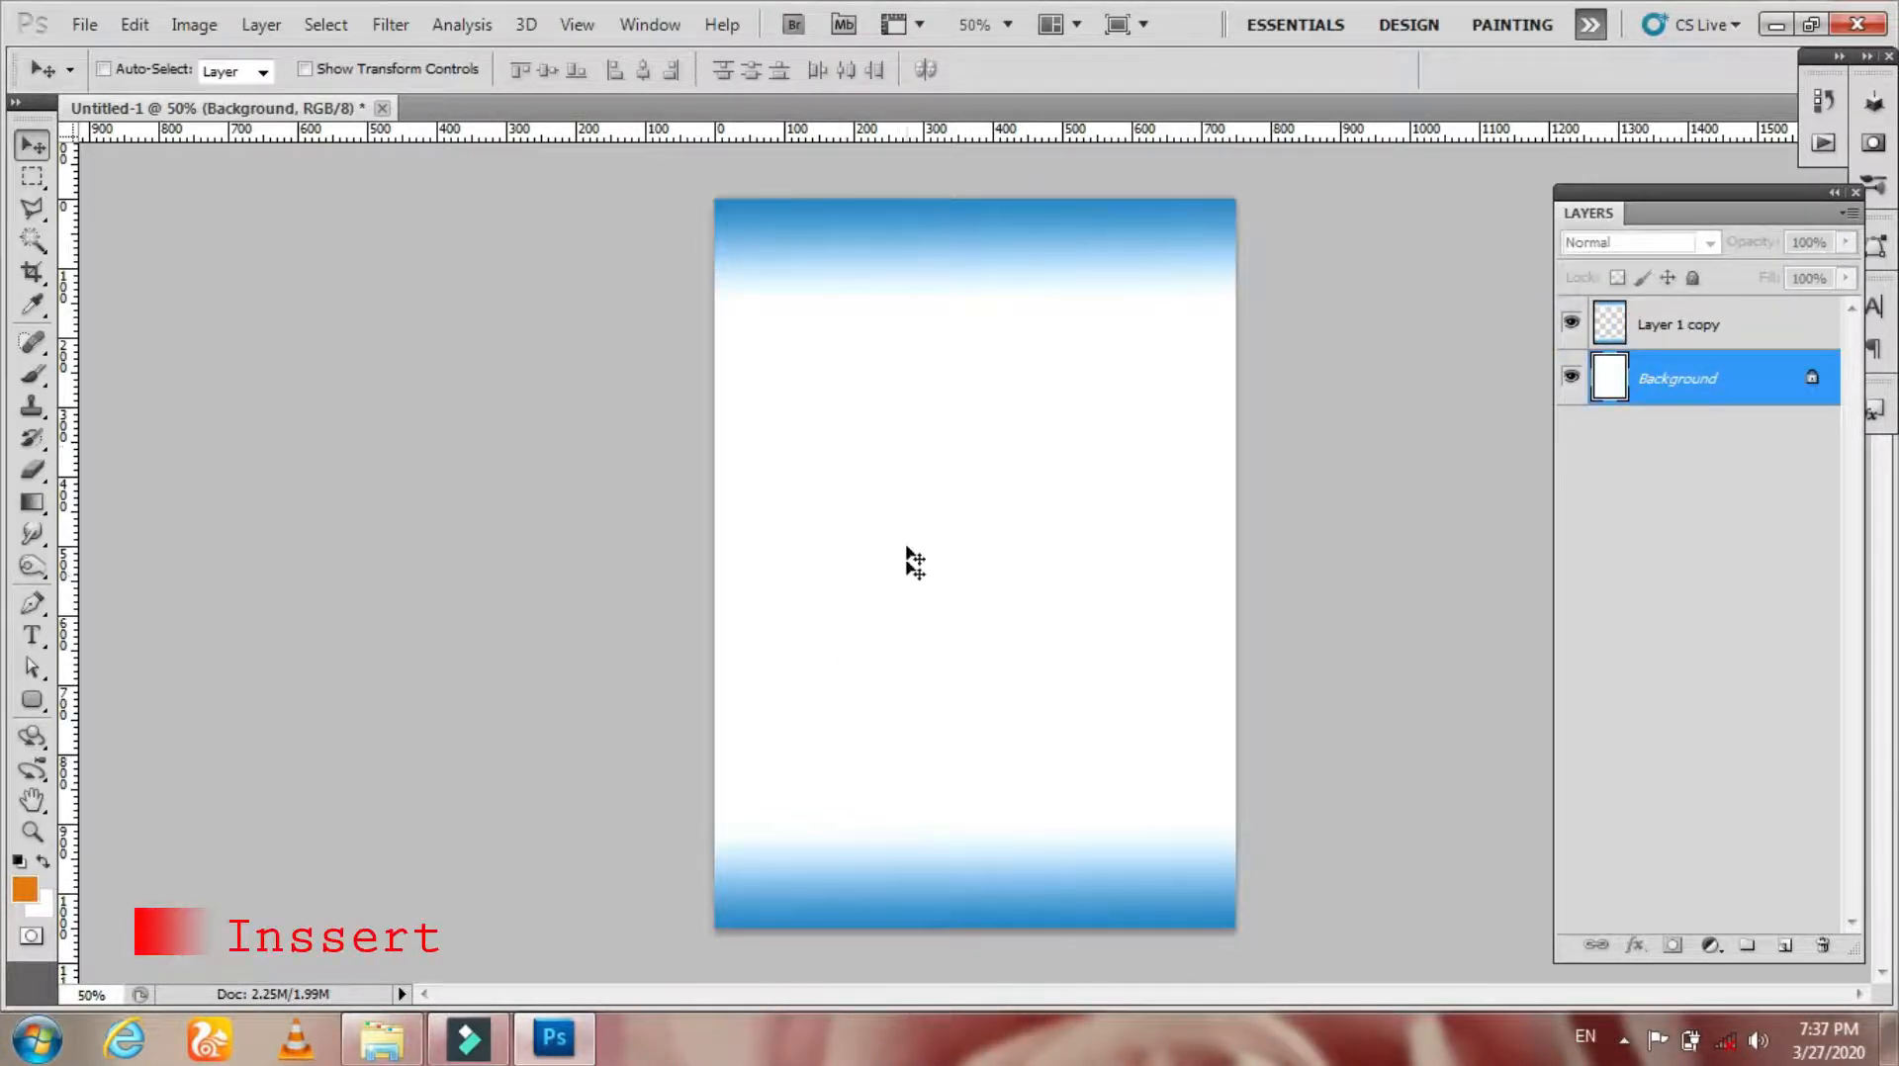
Step: Browse the Desktop, user folder, My Pictures and Downloads folders in the Open dialog for the logo image
{"action": "key", "text": "ctrl+o"}
{"action": "left_click", "coordinate": [87, 231]}
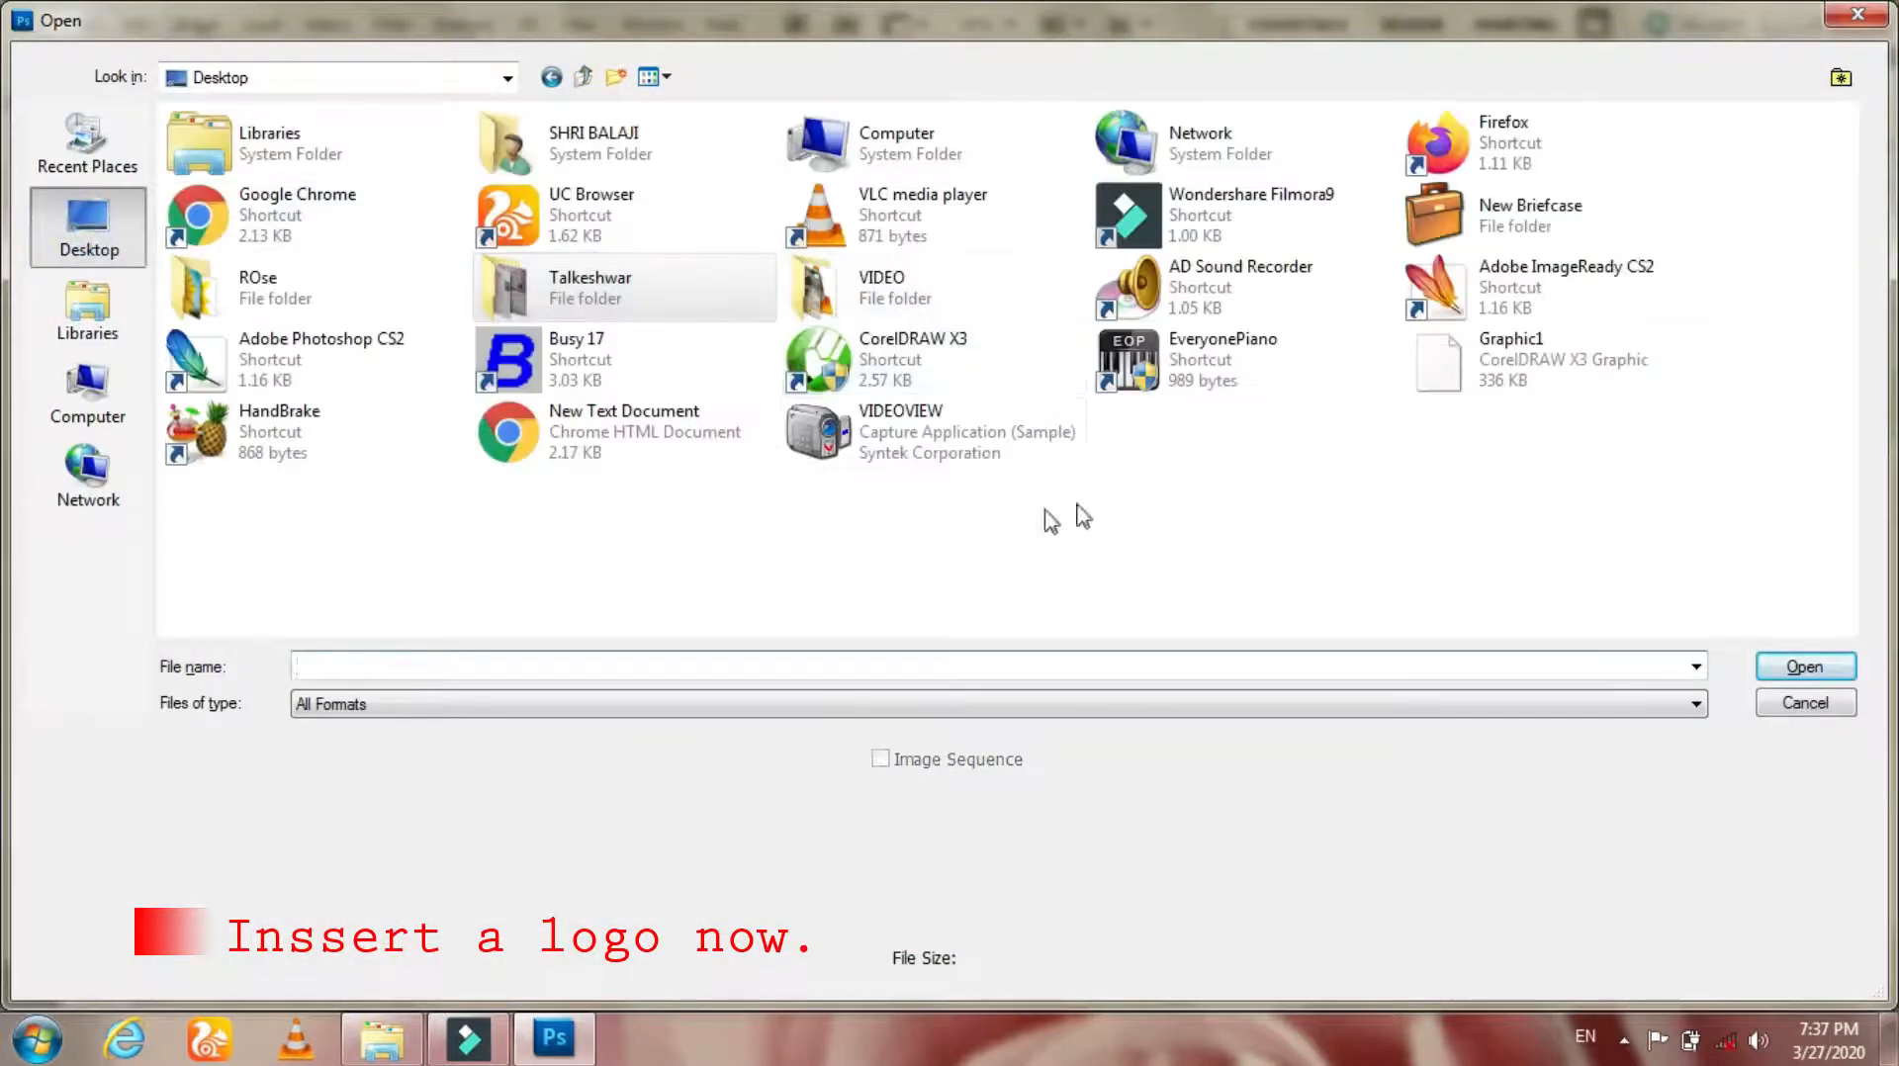
{"action": "double_click", "coordinate": [612, 168]}
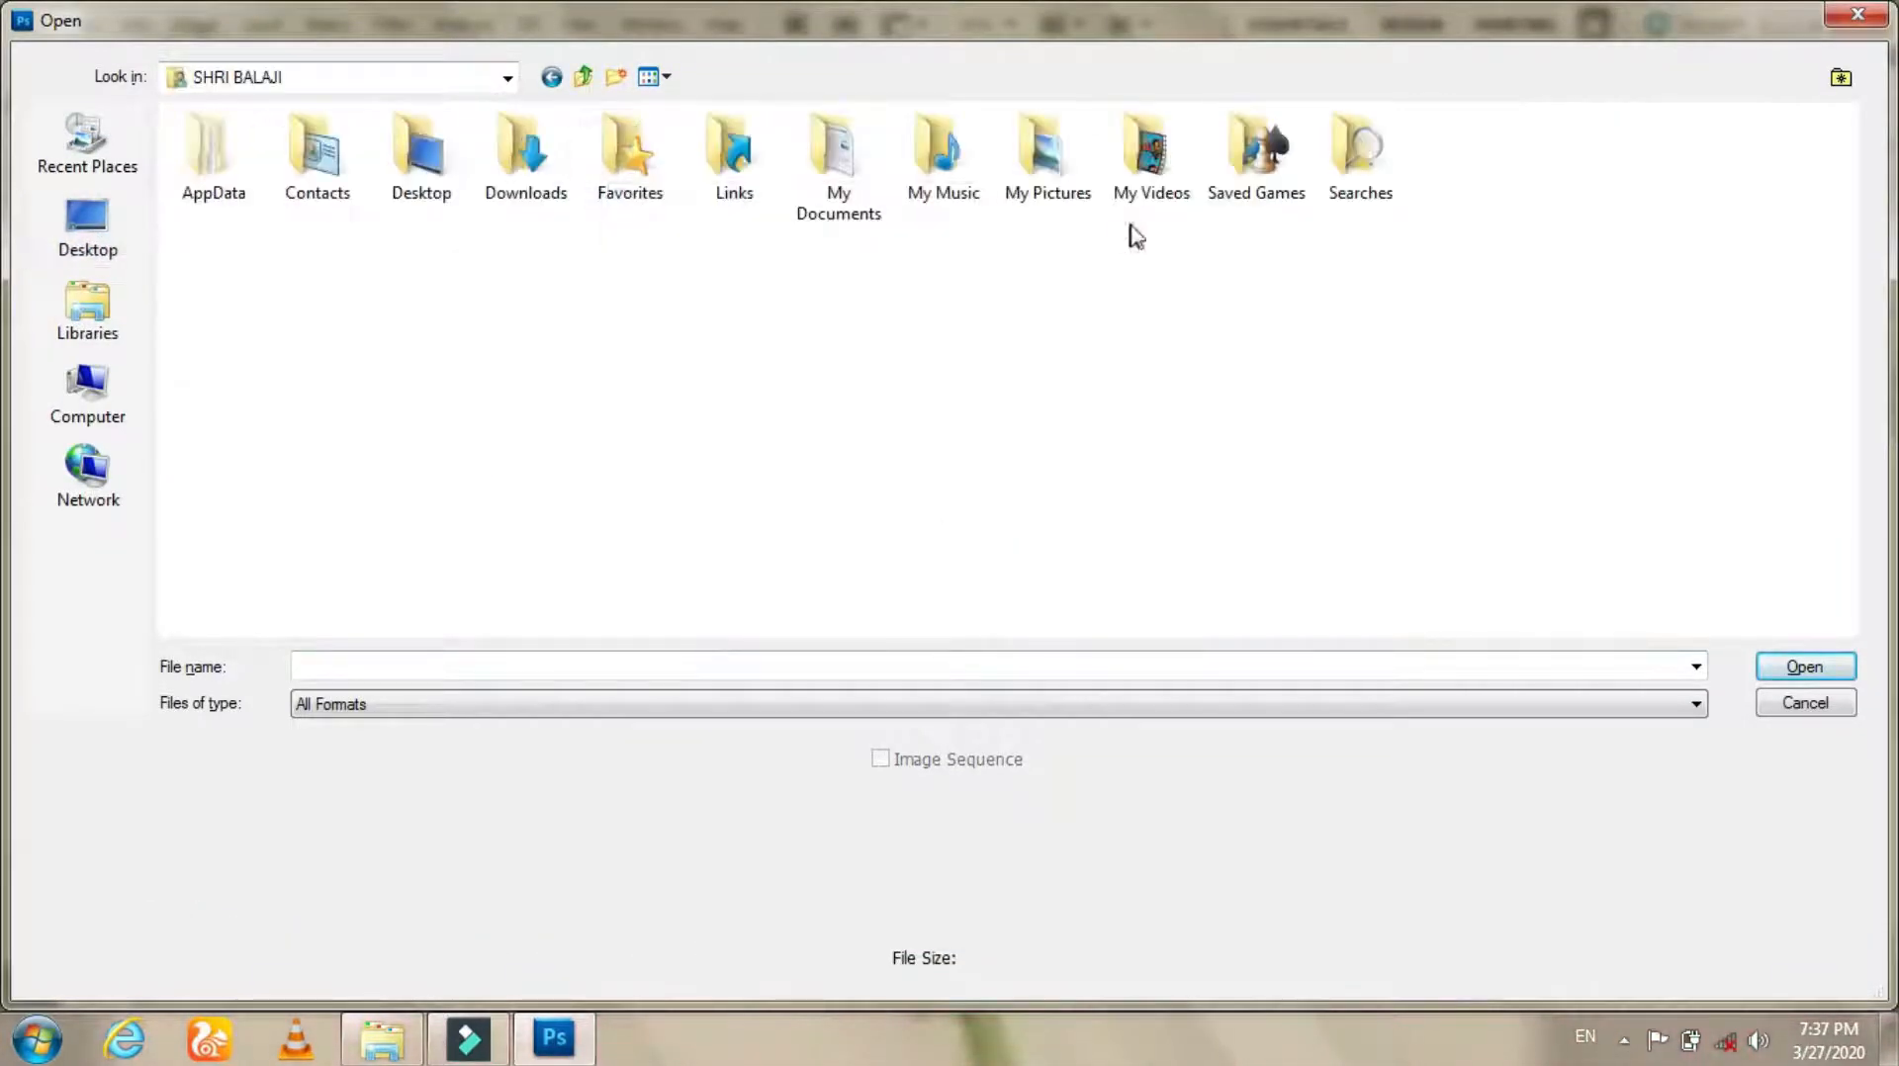
{"action": "double_click", "coordinate": [1058, 202]}
{"action": "left_click", "coordinate": [551, 77]}
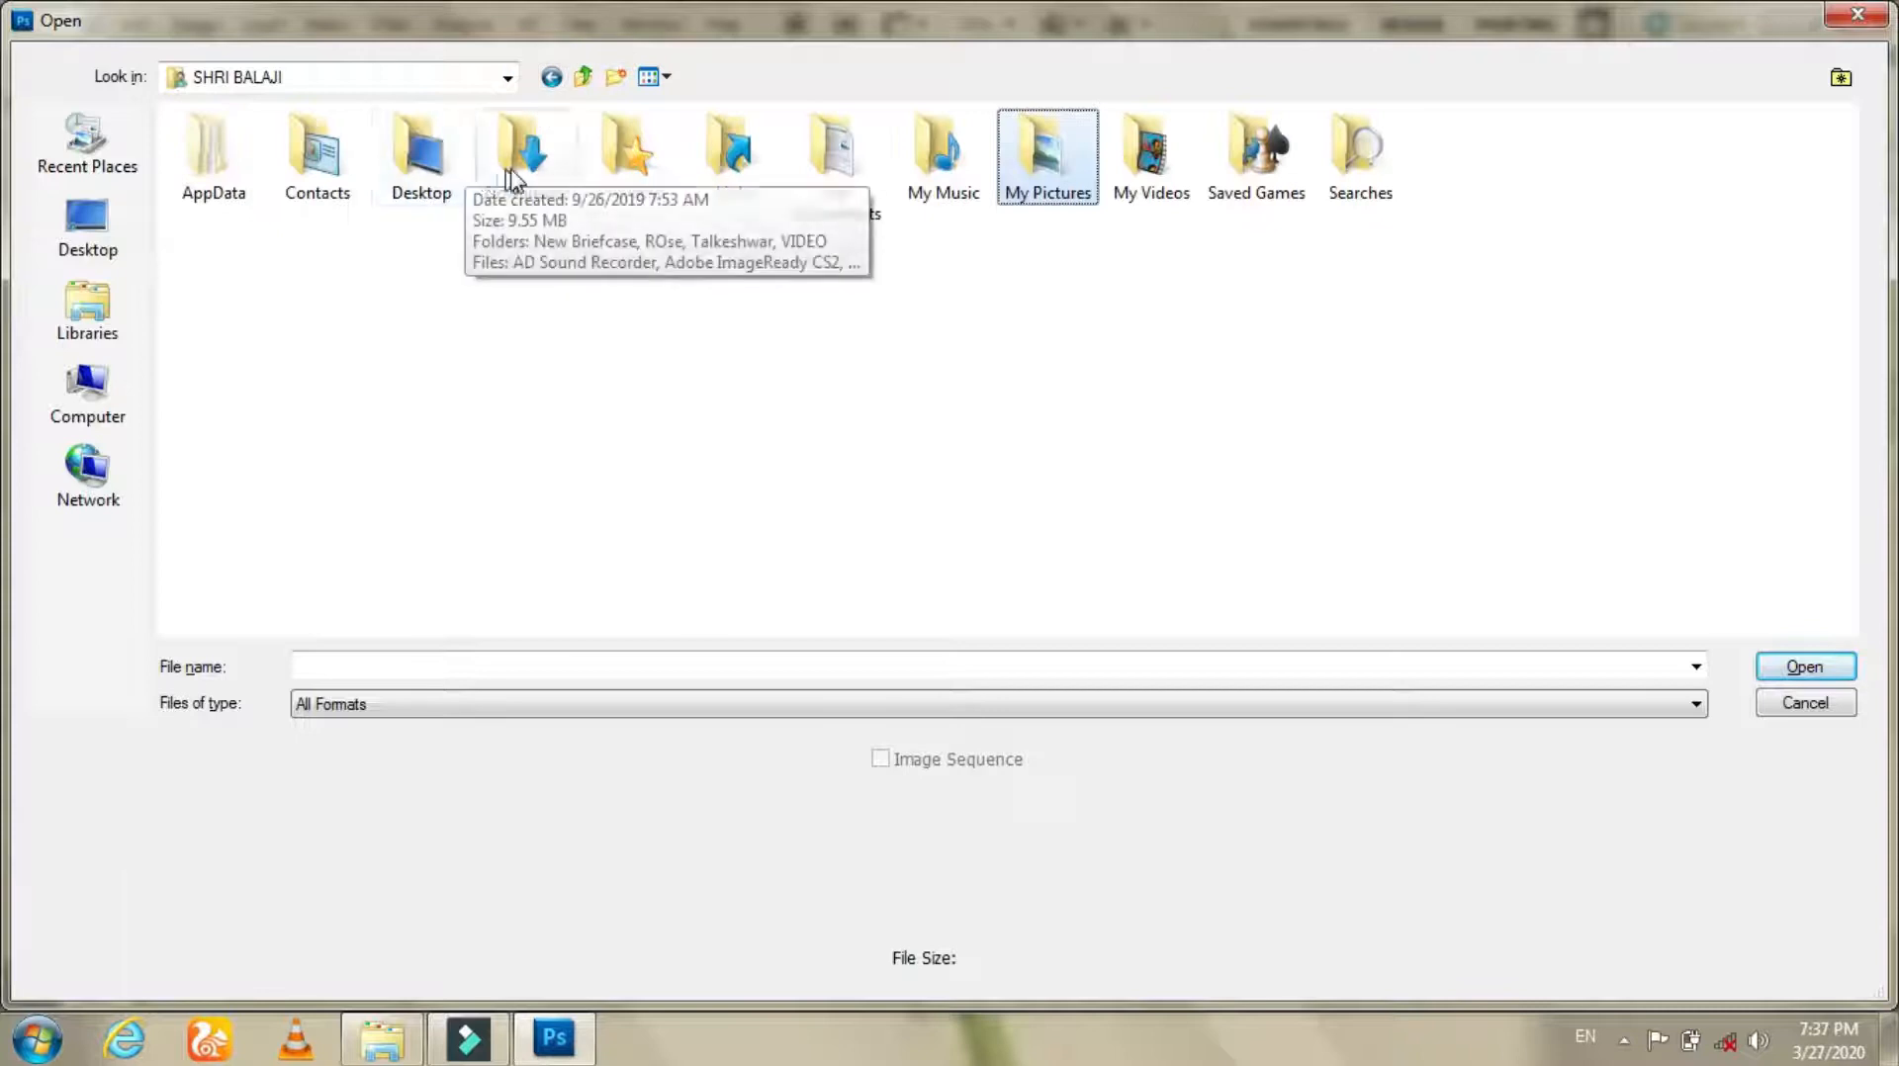
{"action": "double_click", "coordinate": [478, 176]}
{"action": "scroll", "coordinate": [1855, 372], "scroll_direction": "down", "scroll_amount": 2}
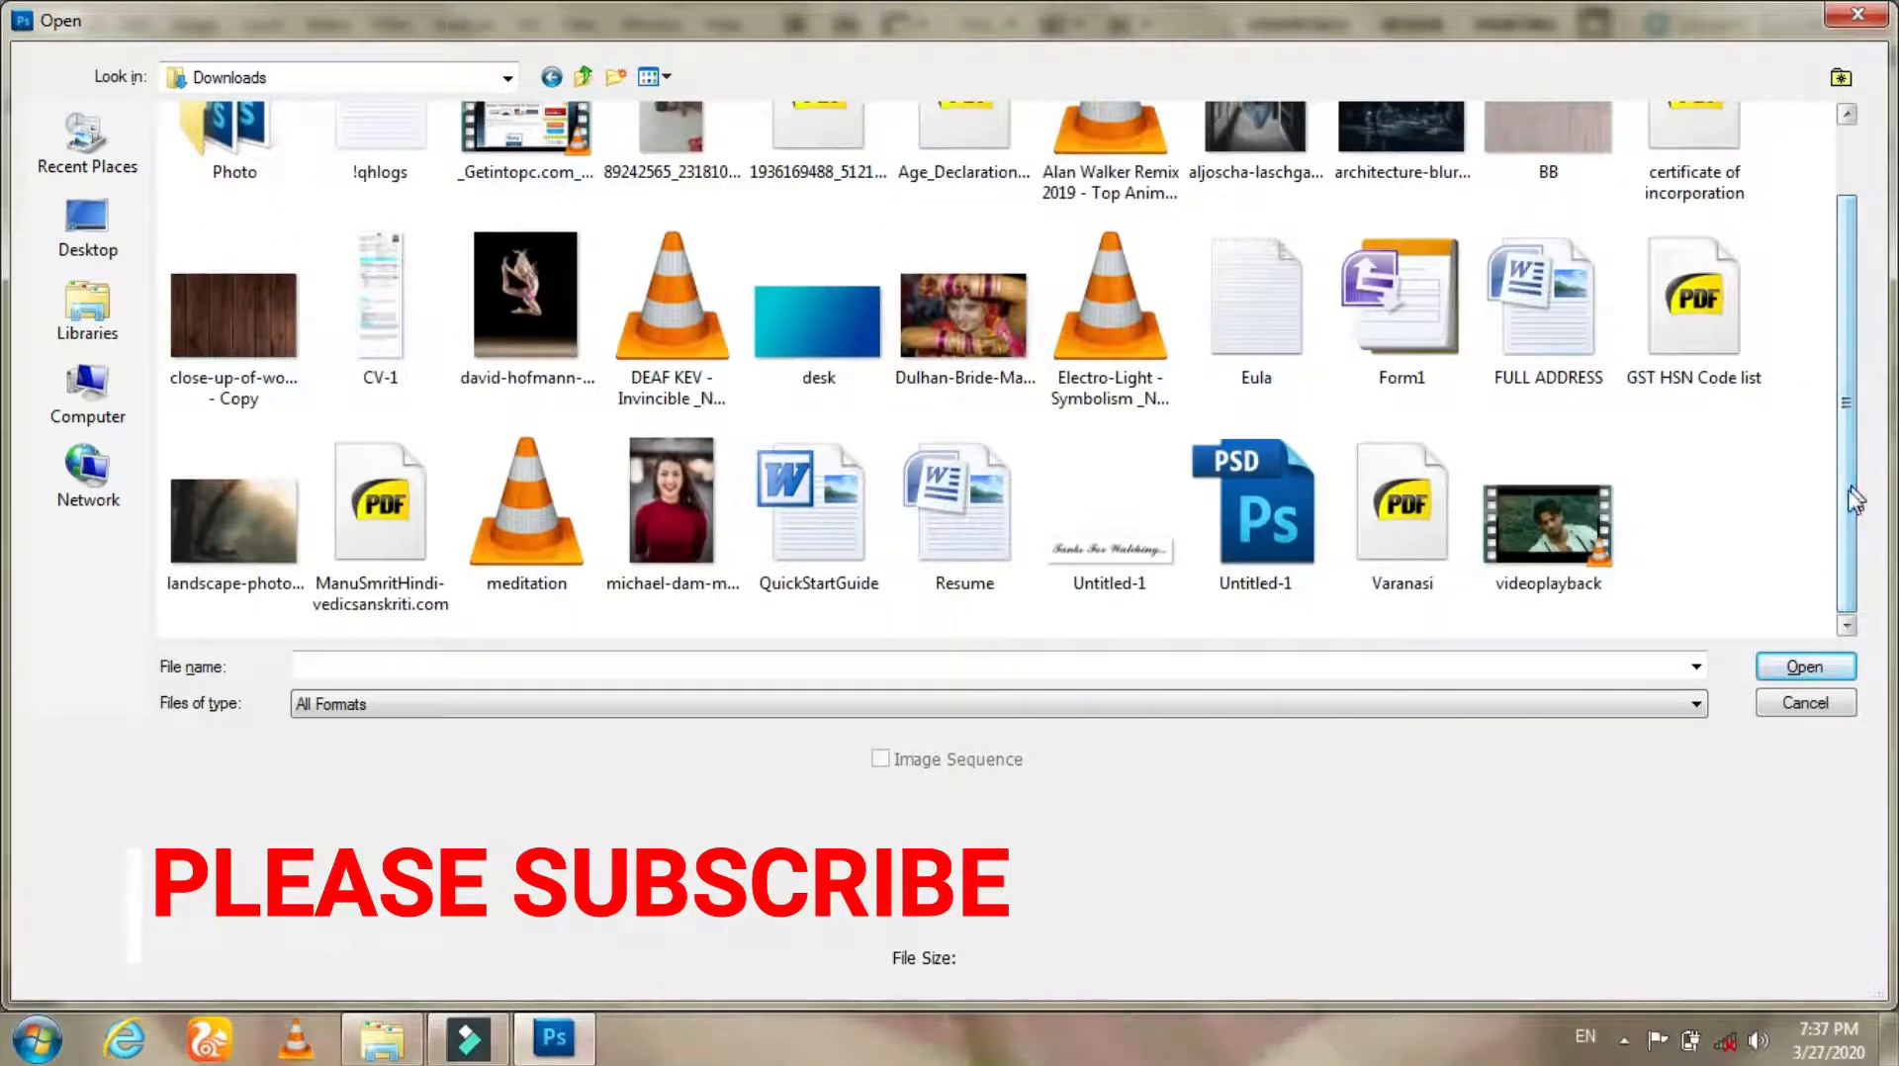
Step: Open the New Logo Makeskill image from the Formate folder on Local Disk (D:)
{"action": "left_click", "coordinate": [87, 226]}
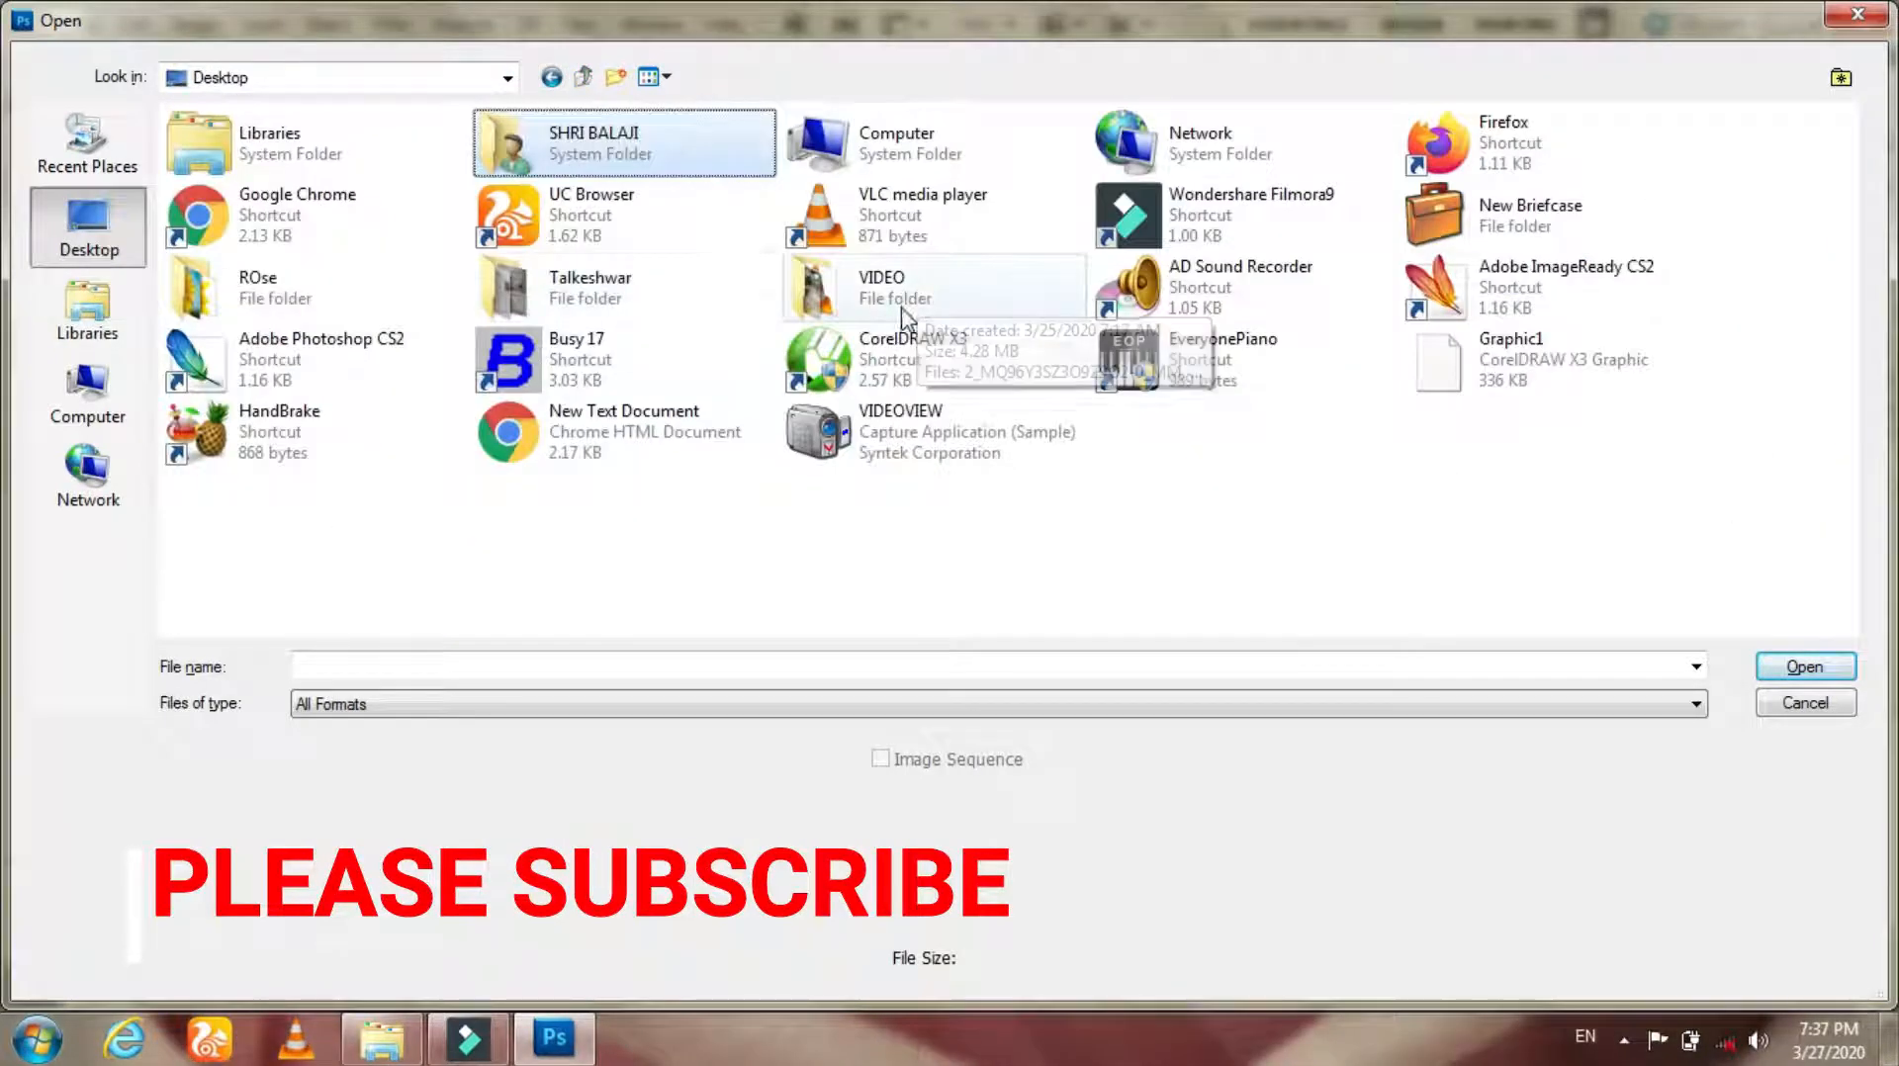
{"action": "left_click", "coordinate": [87, 394]}
{"action": "double_click", "coordinate": [721, 188]}
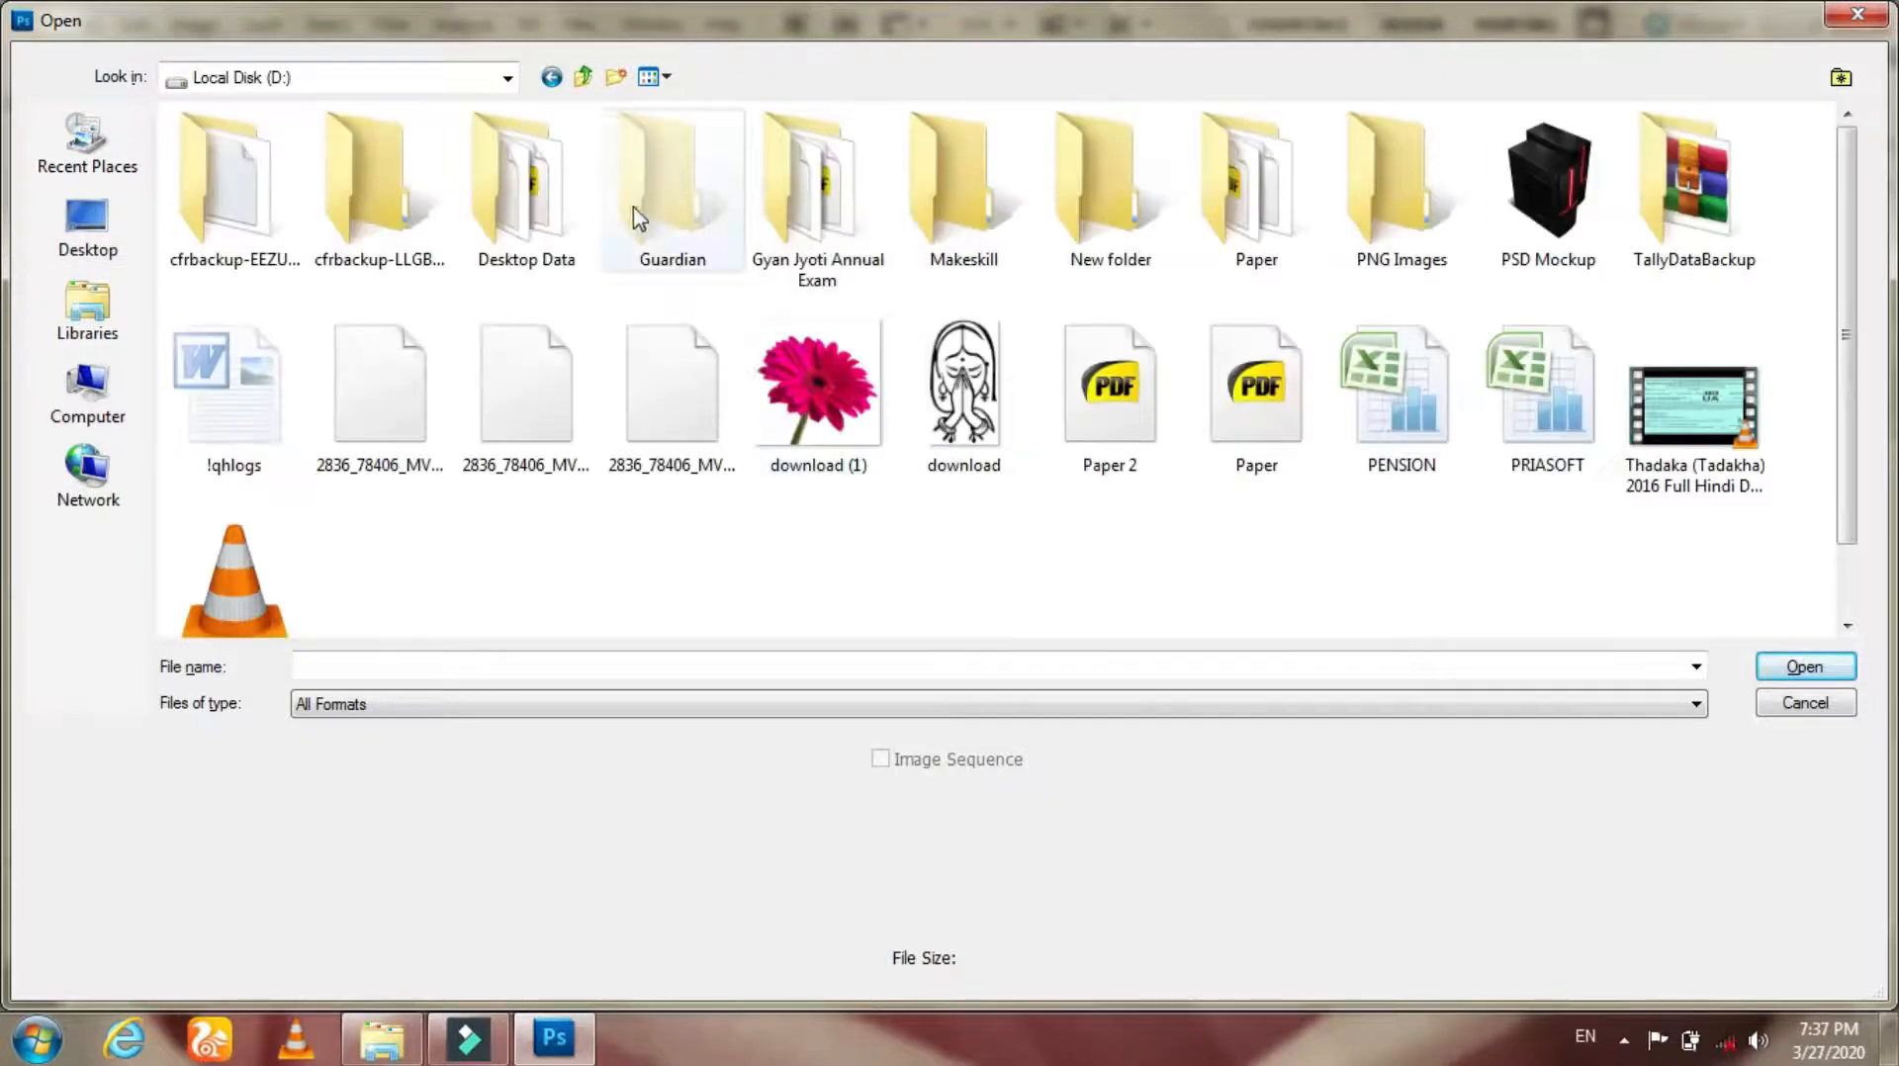
{"action": "double_click", "coordinate": [504, 198]}
{"action": "double_click", "coordinate": [373, 241]}
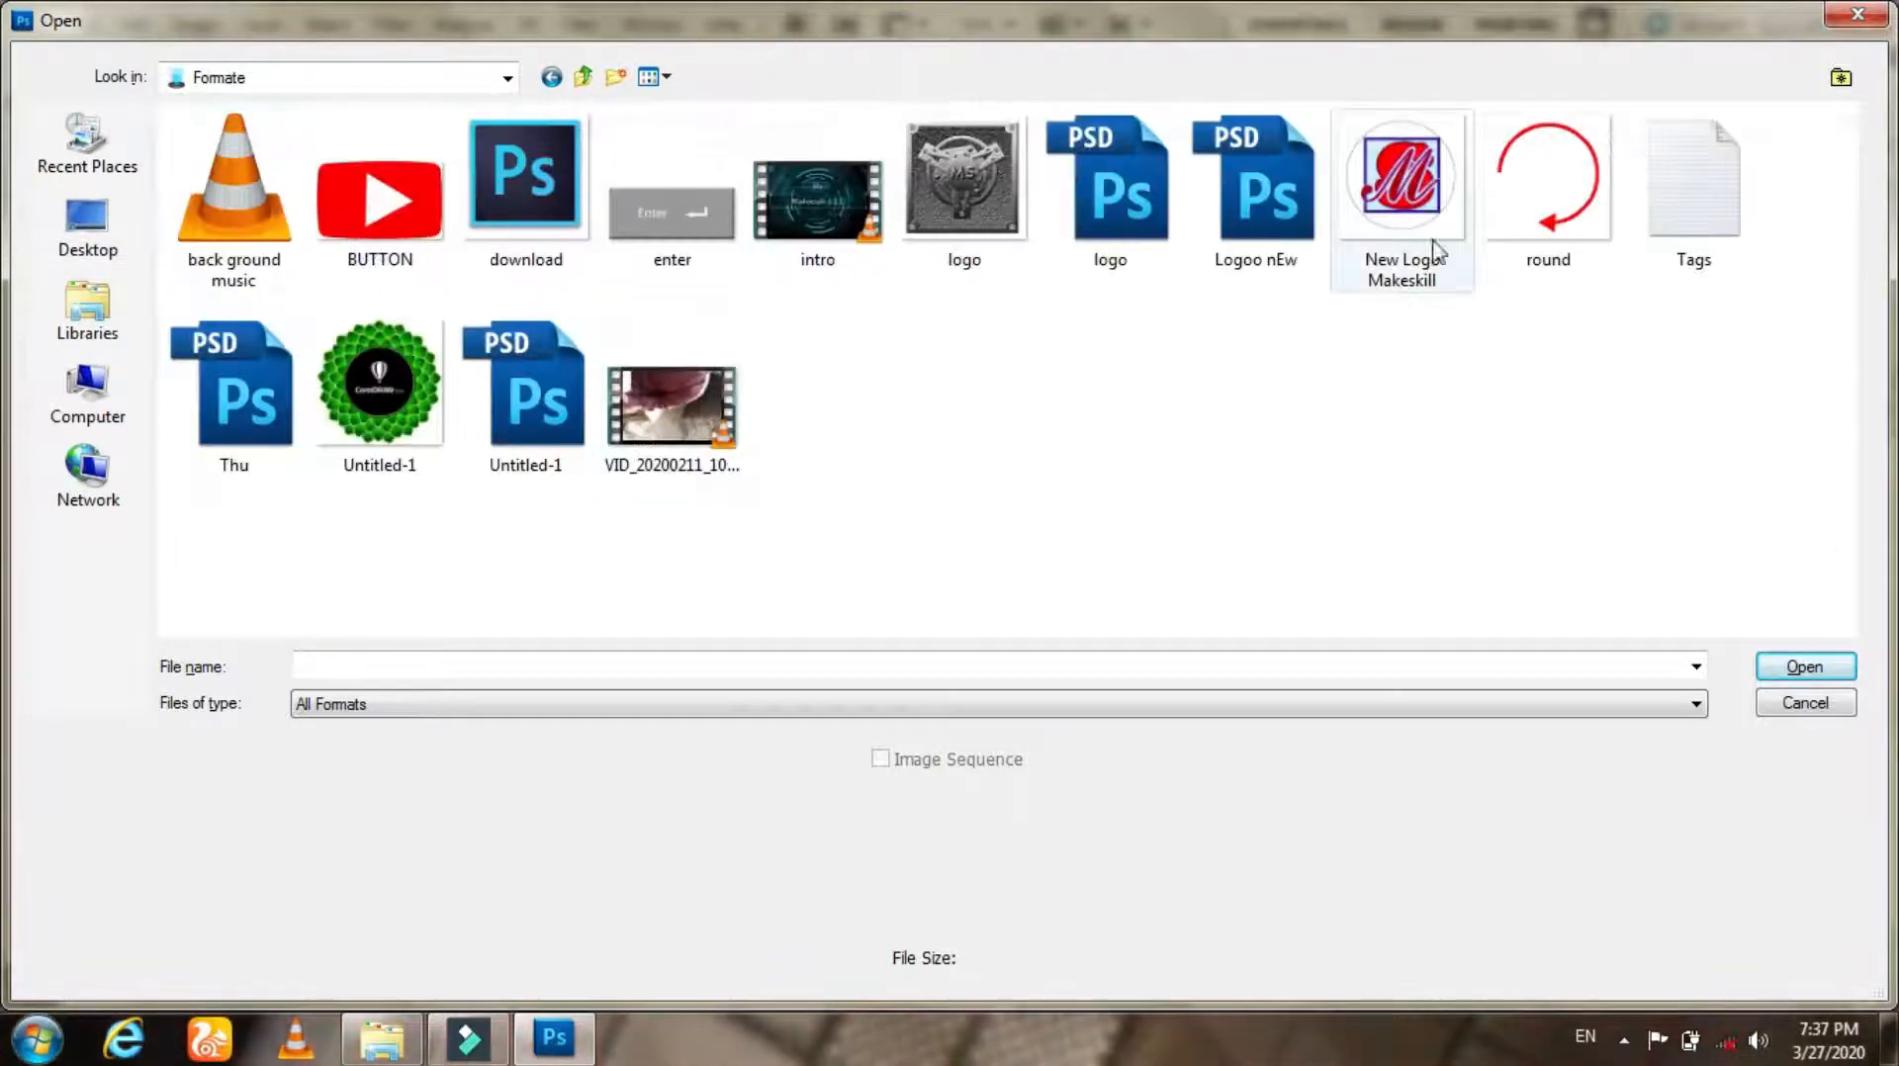
{"action": "left_click", "coordinate": [1394, 188]}
{"action": "left_click", "coordinate": [1792, 669]}
Step: Bring the logo into the letterhead document and scale it down in the middle of the page
{"action": "left_click_drag", "start_coordinate": [999, 573], "coordinate": [1017, 650]}
{"action": "key", "text": "ctrl+t"}
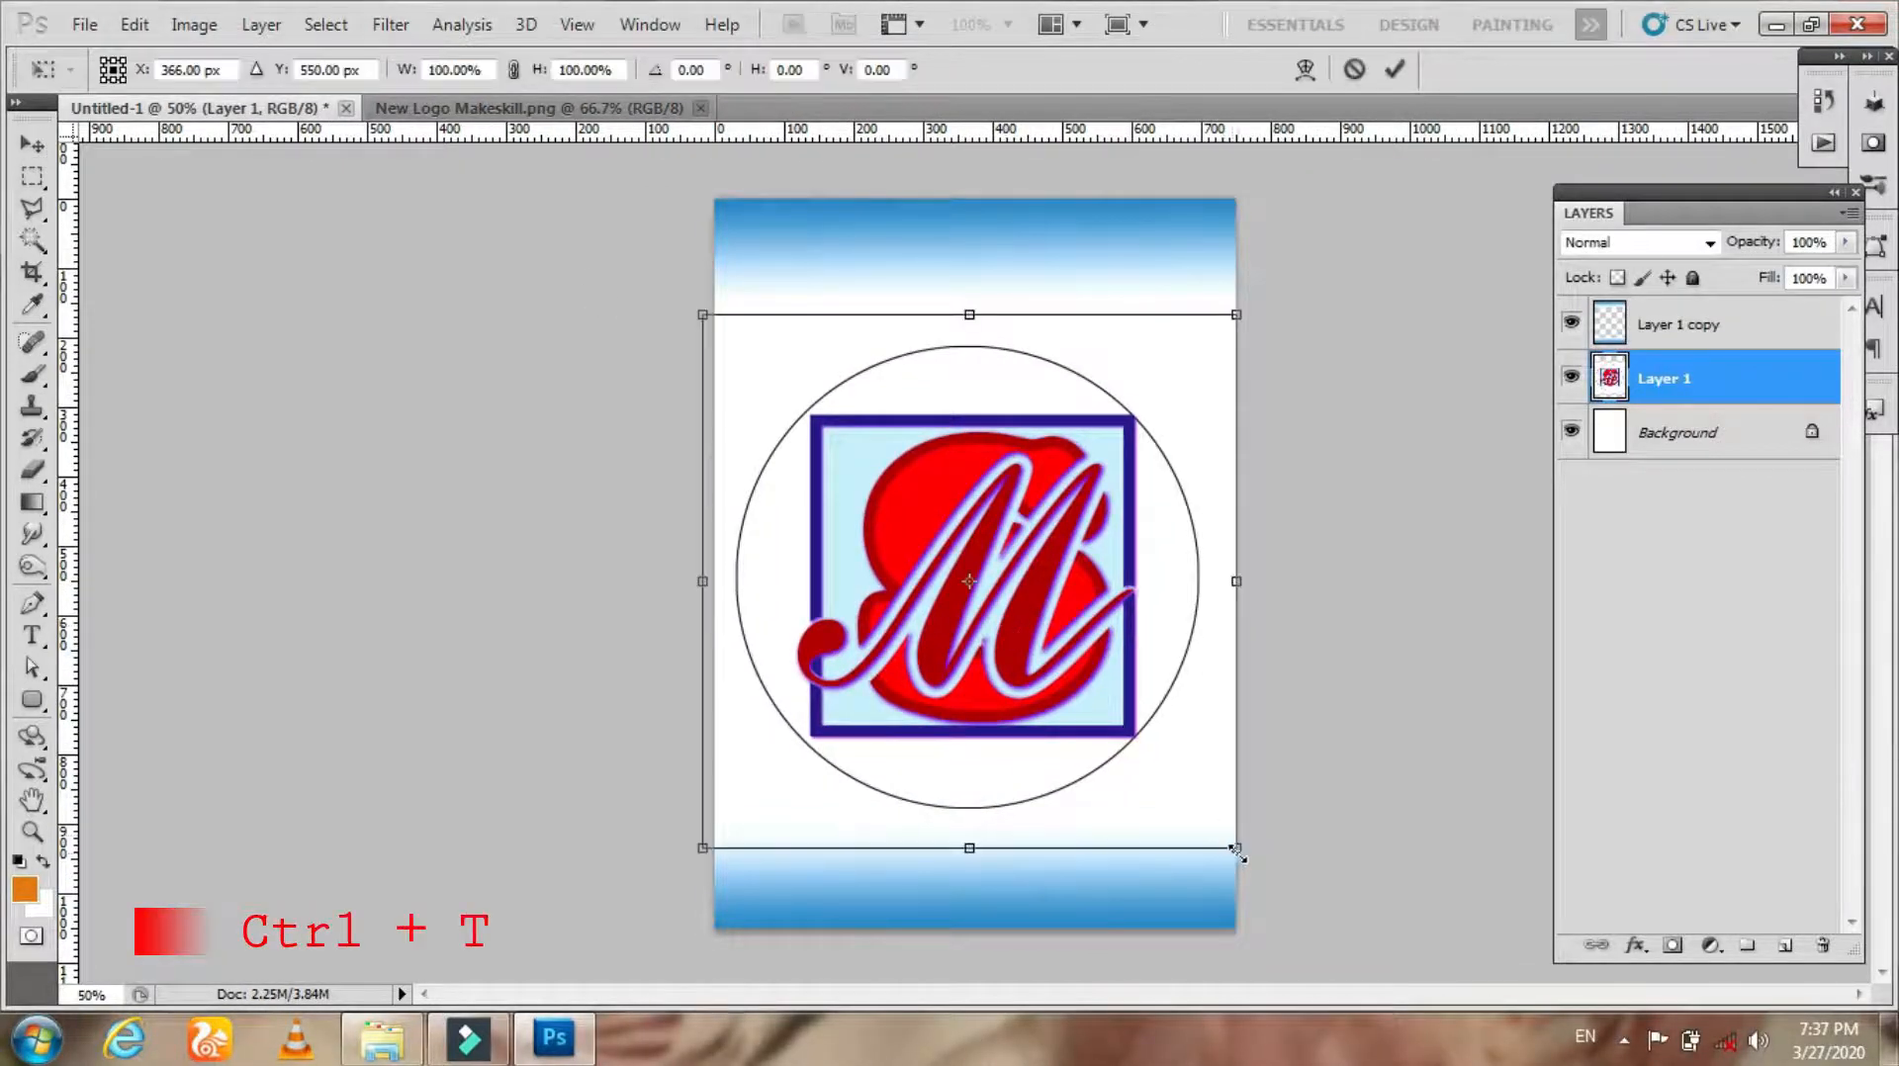
{"action": "left_click_drag", "start_coordinate": [1236, 851], "coordinate": [1186, 806]}
{"action": "key", "text": "Return"}
Step: Move the logo layer to the top of the stack and rename the gradient layer Header and Footer
{"action": "left_click_drag", "start_coordinate": [1703, 378], "coordinate": [1701, 322]}
{"action": "double_click", "coordinate": [1698, 378]}
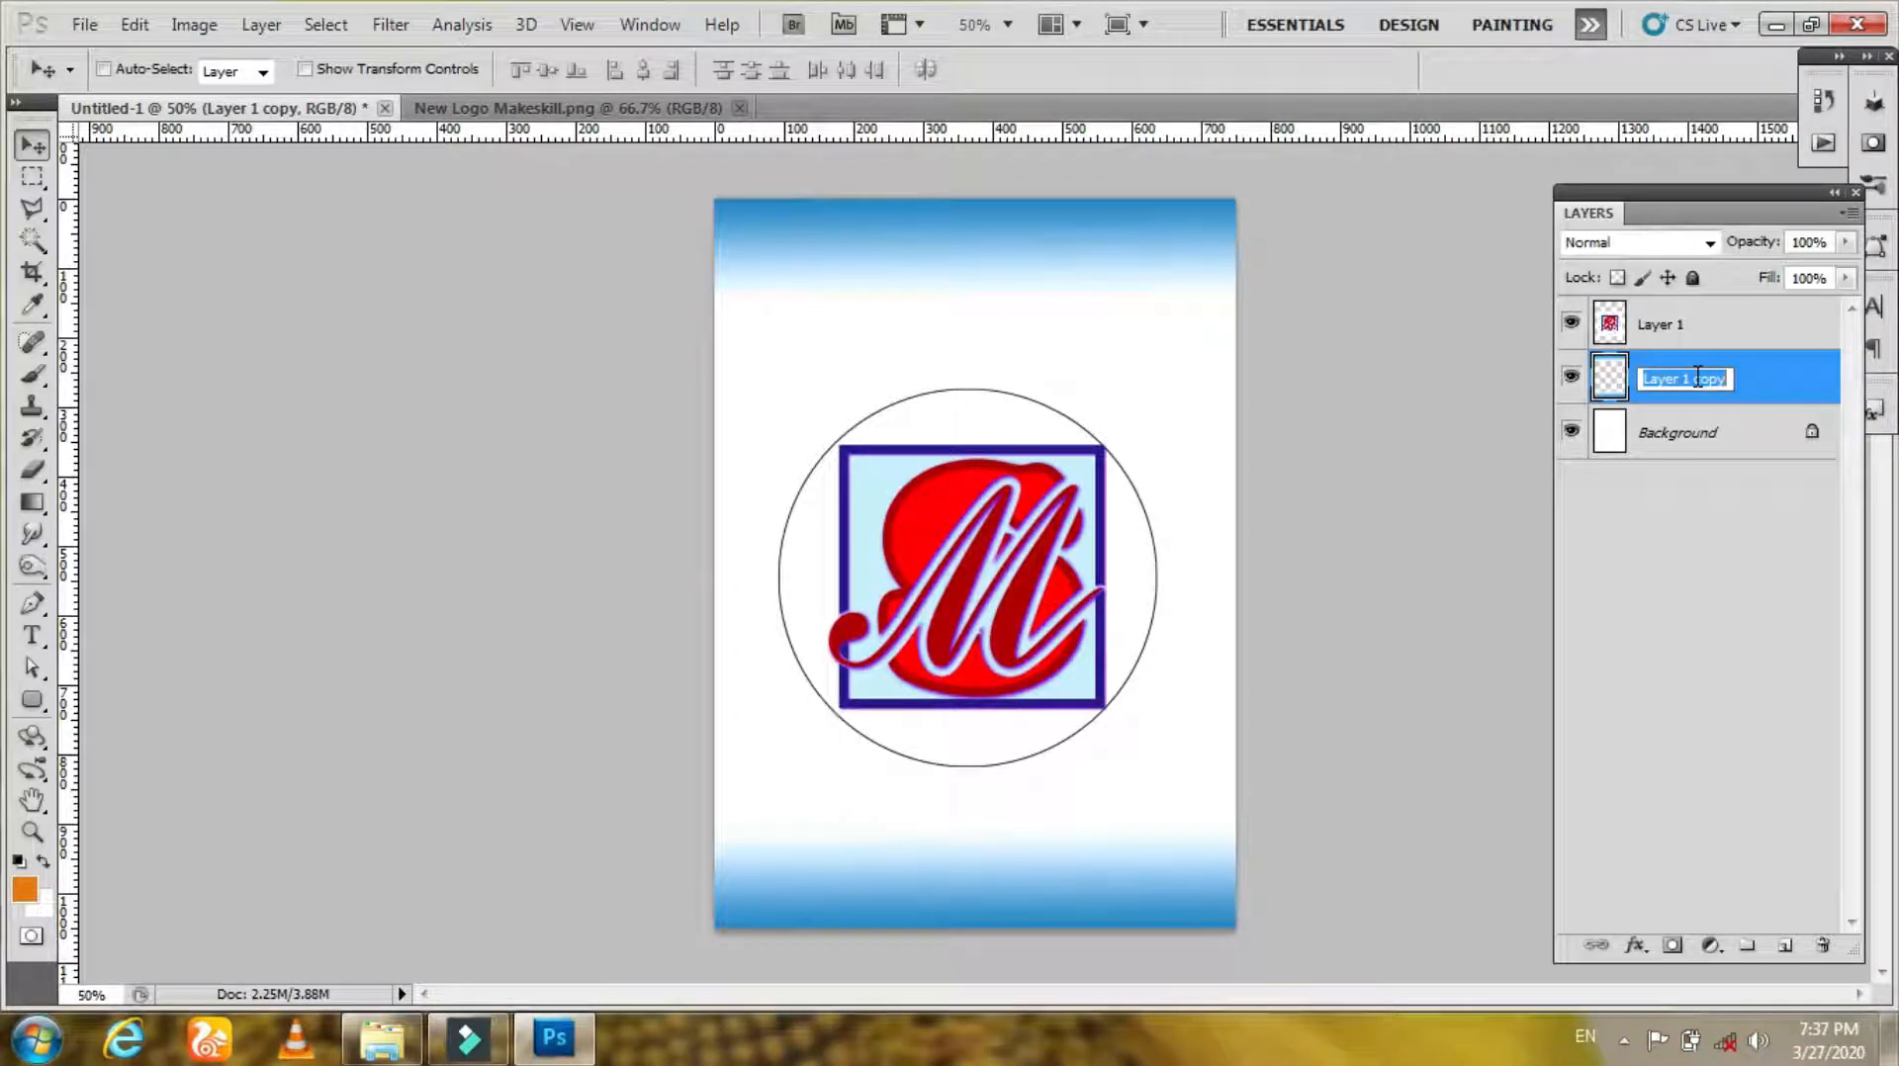
{"action": "type", "text": "Header s"}
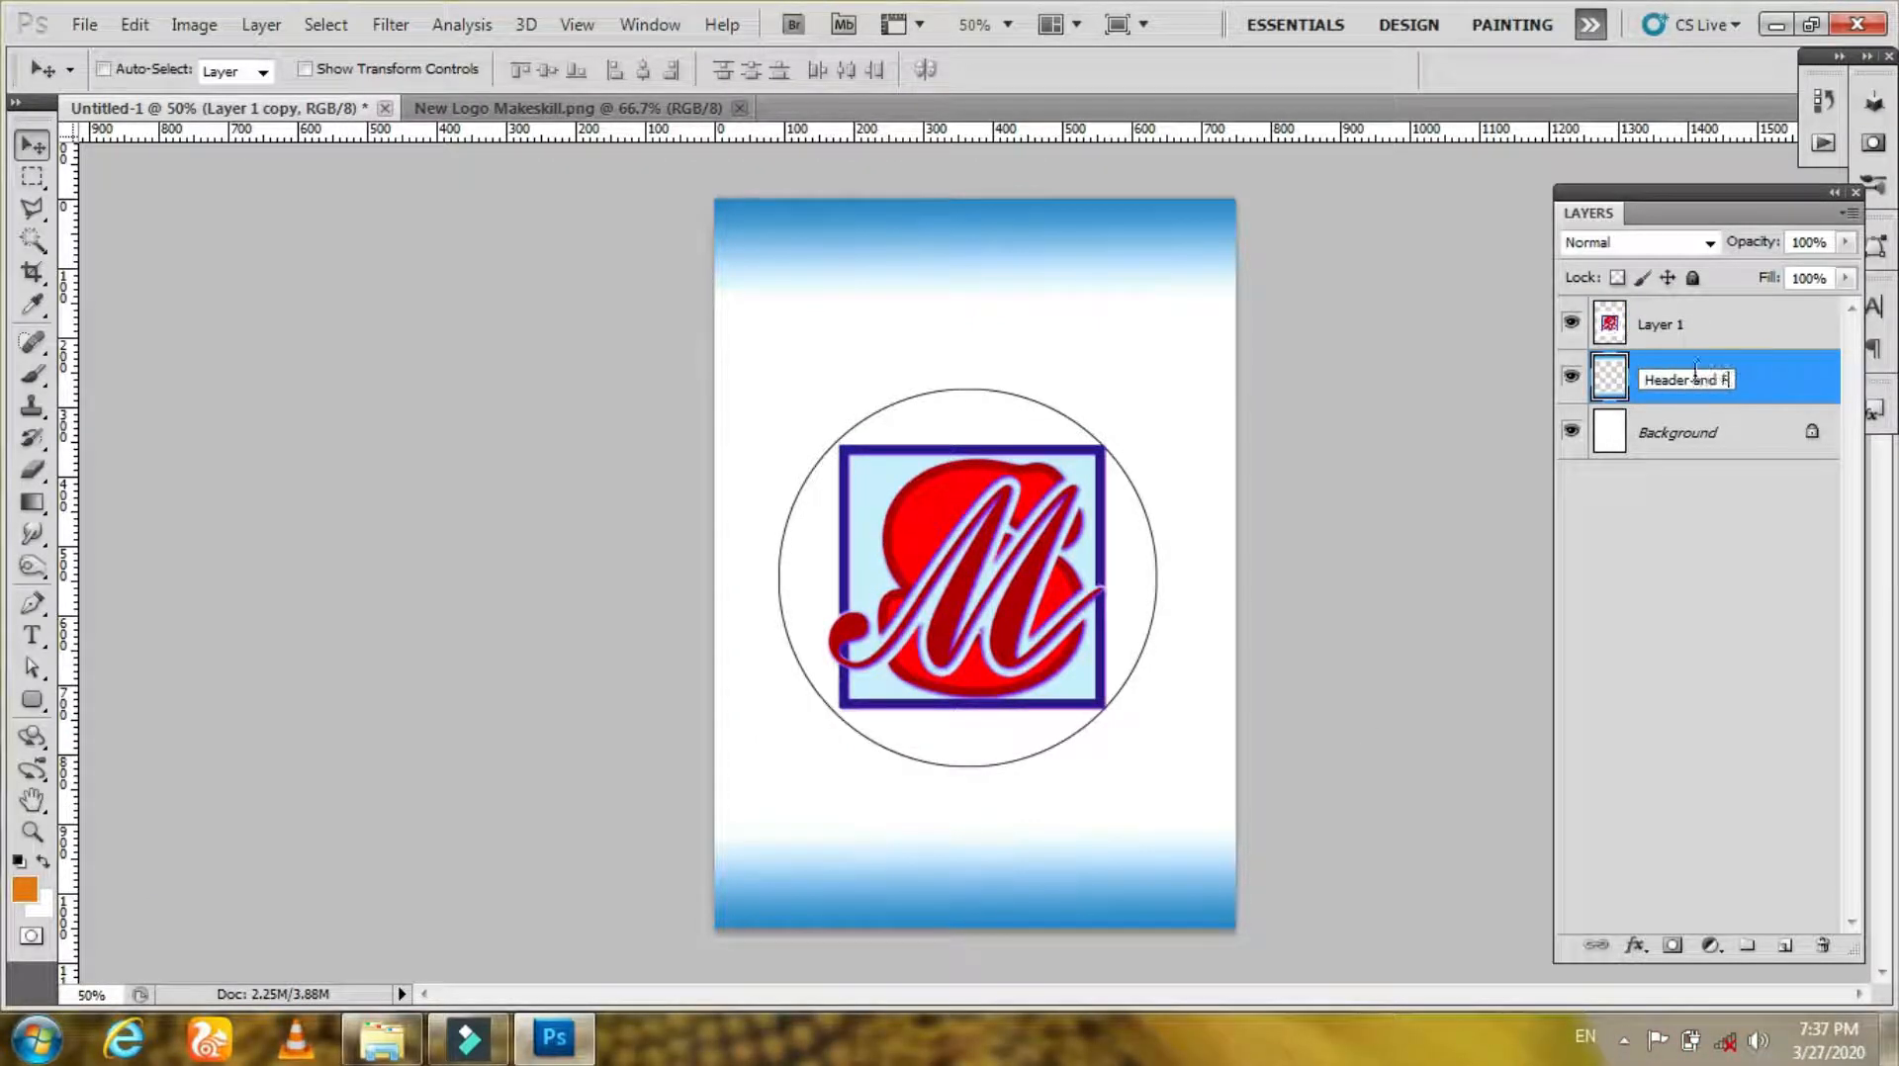
{"action": "key", "text": "Return"}
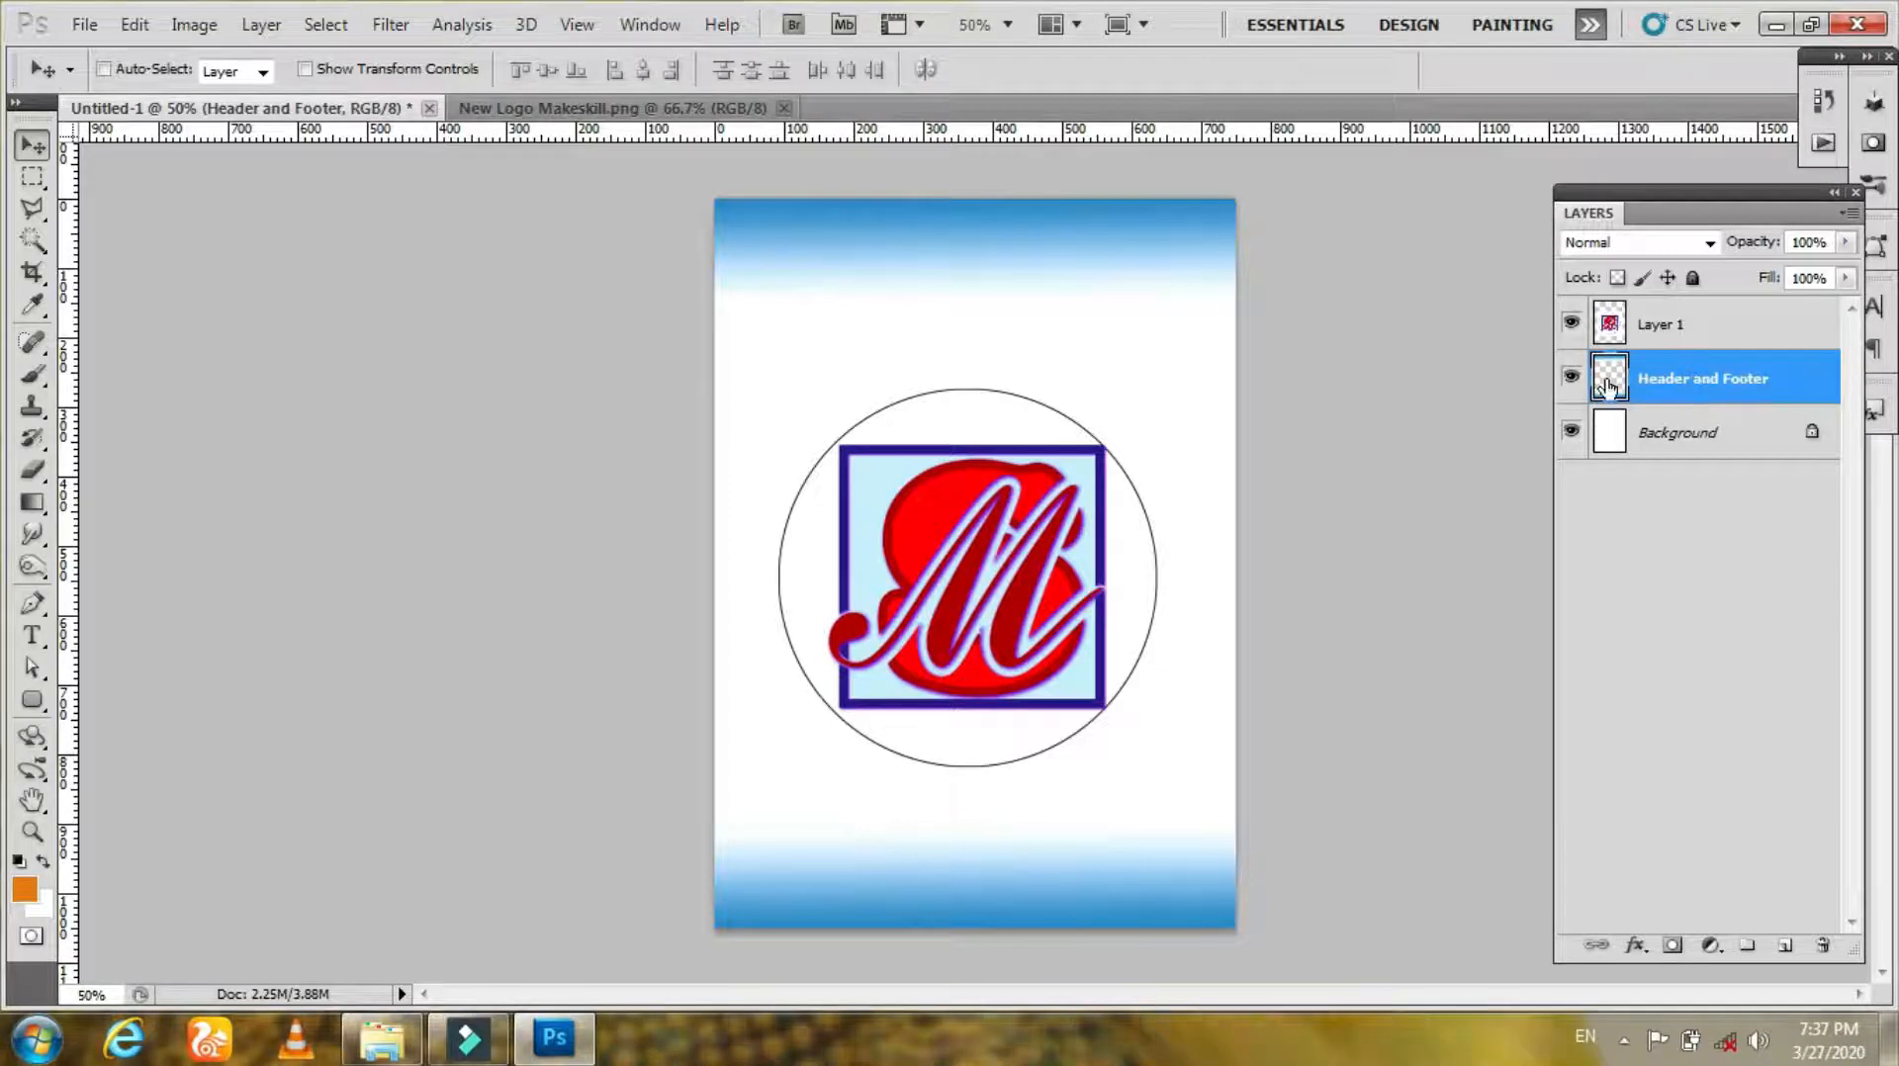
Step: Rename the logo layer as Logo
{"action": "left_click", "coordinate": [1657, 438]}
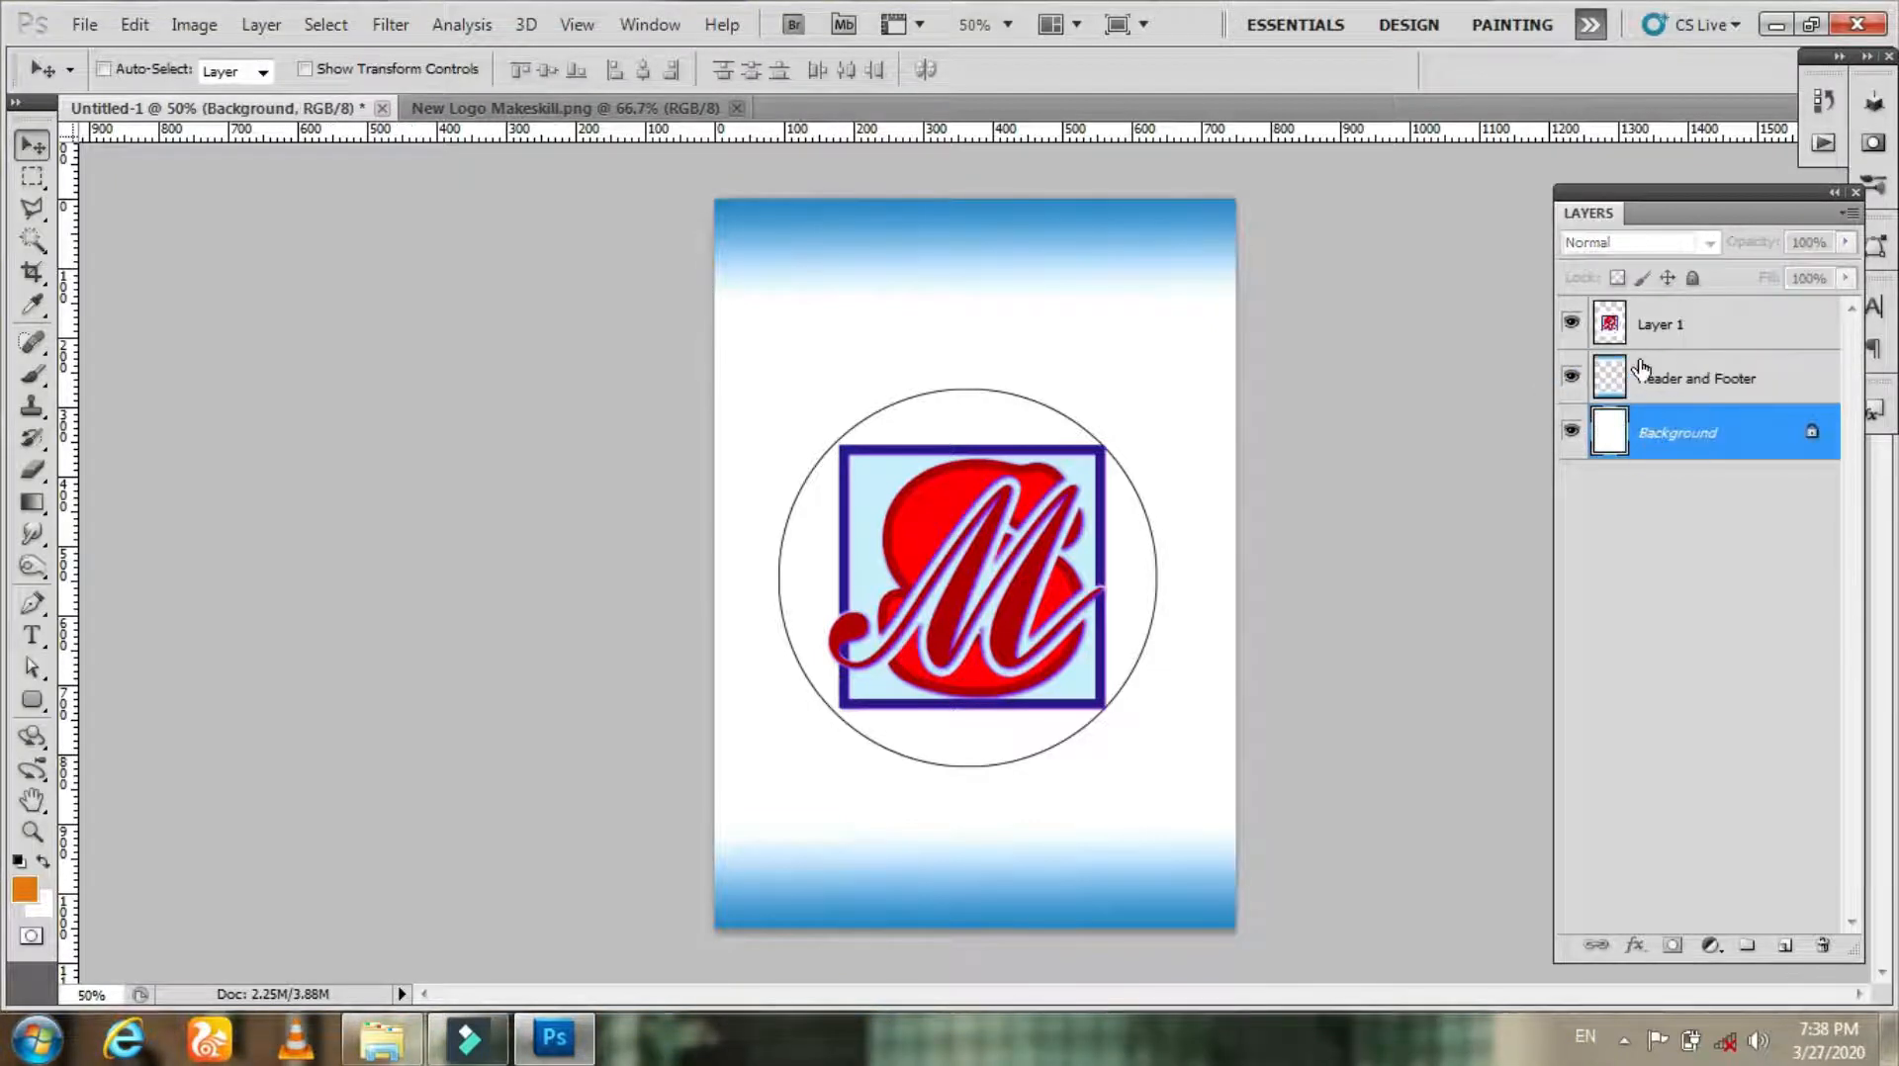
{"action": "double_click", "coordinate": [1672, 323]}
{"action": "key", "text": "Return"}
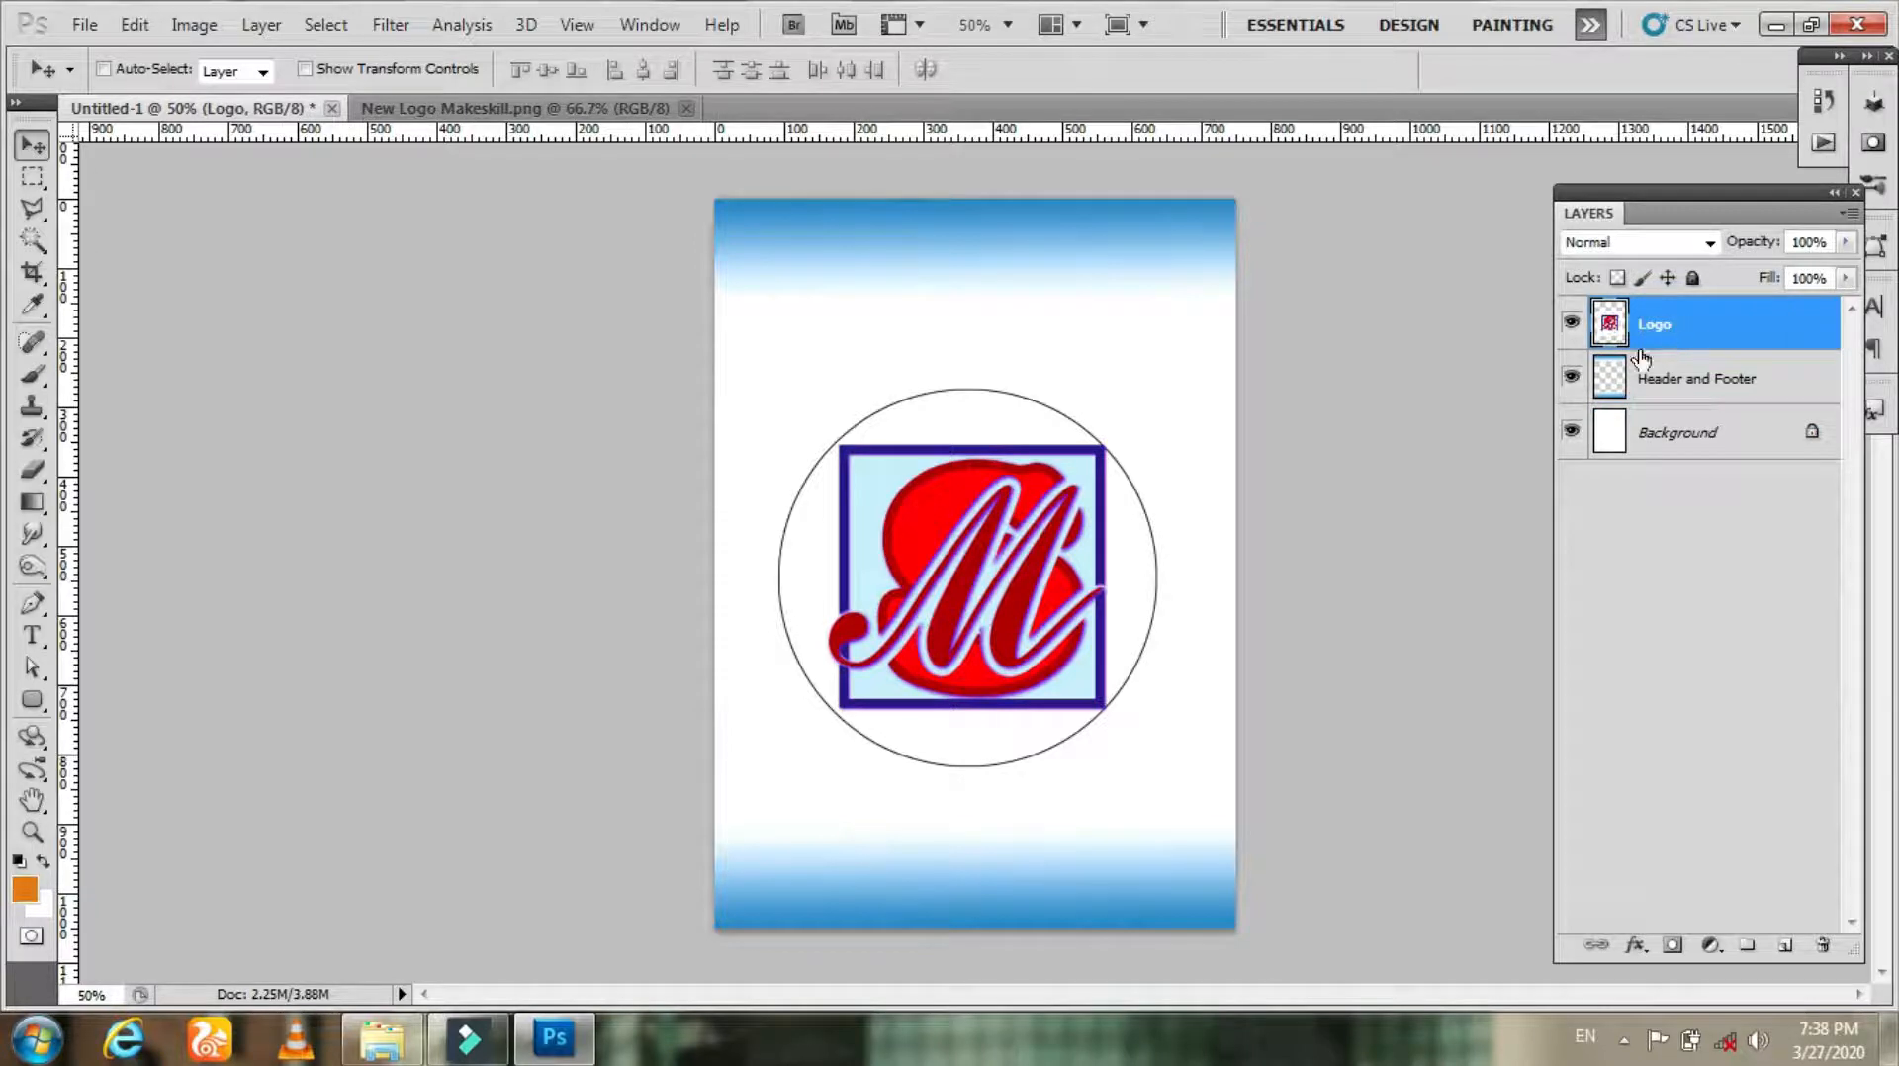
Step: Duplicate the Logo layer as Logo 1
{"action": "right_click", "coordinate": [1661, 323]}
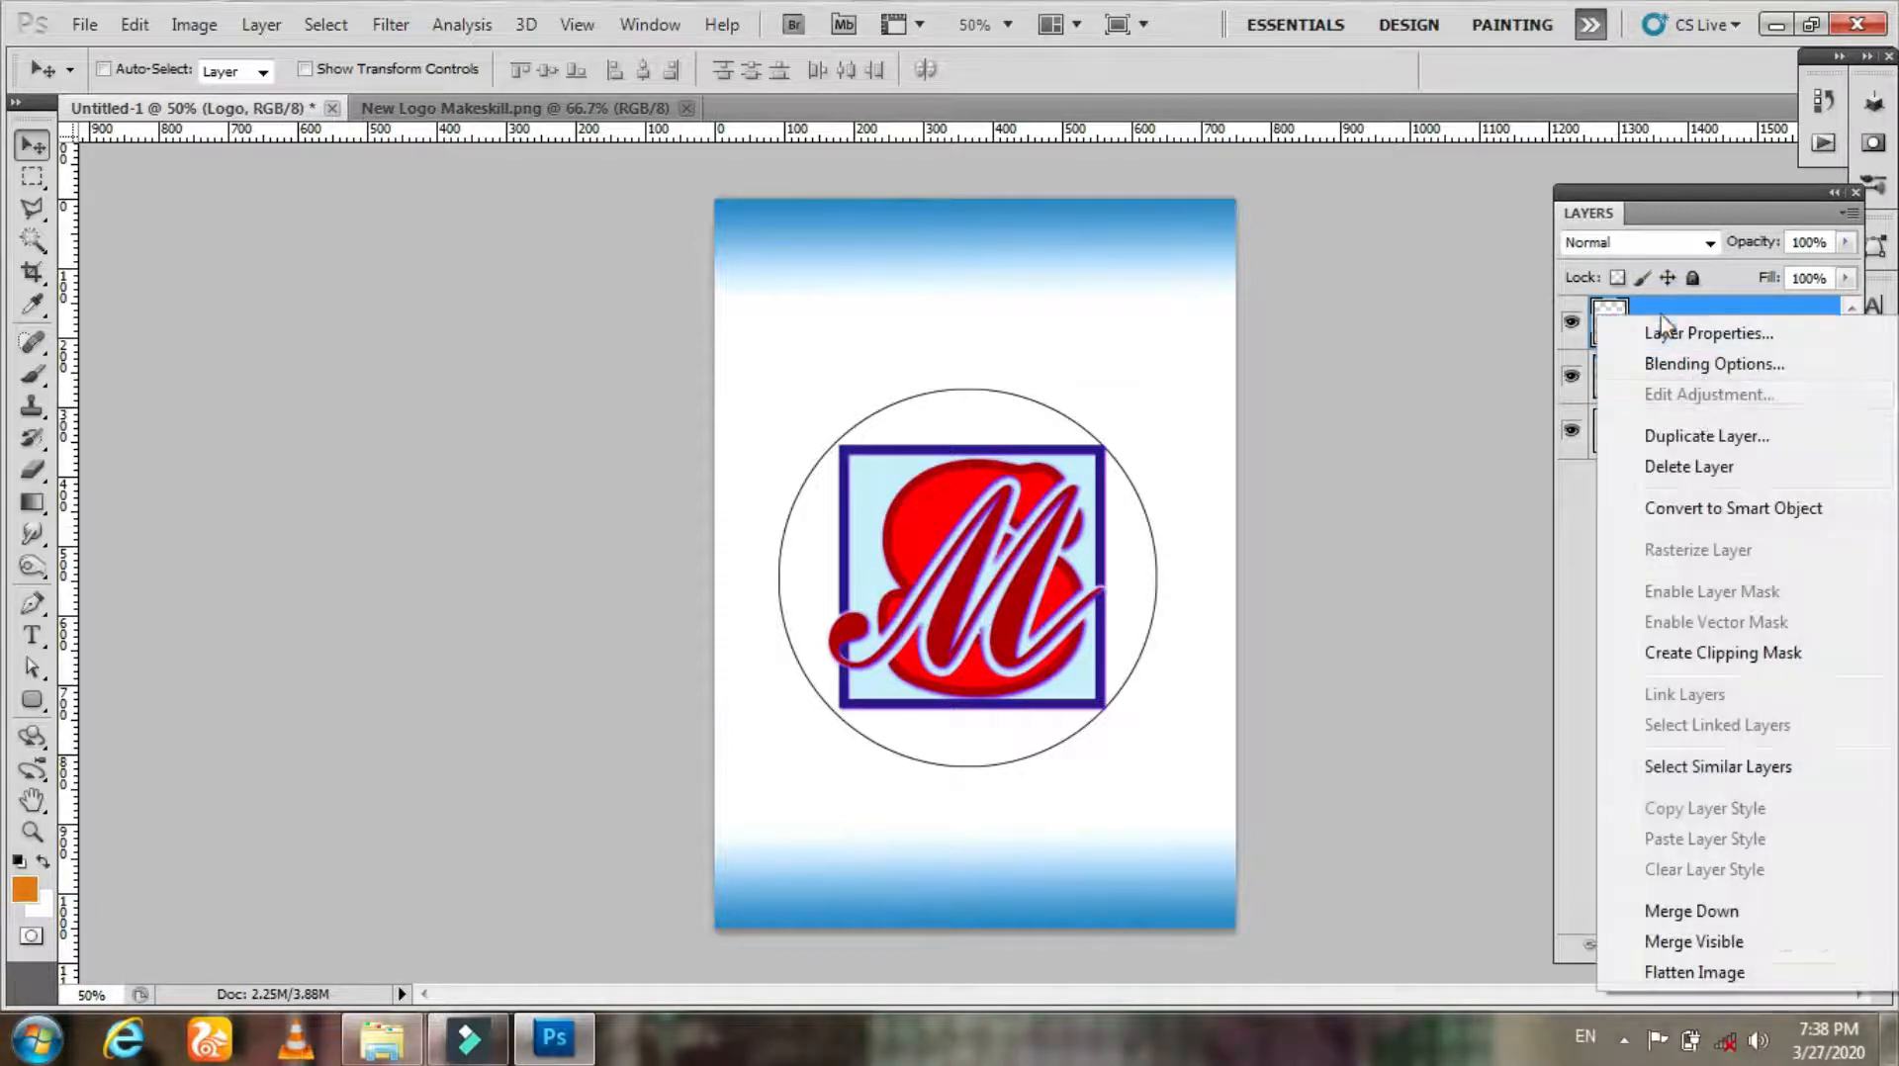
{"action": "left_click", "coordinate": [1707, 436]}
{"action": "left_click", "coordinate": [1011, 343]}
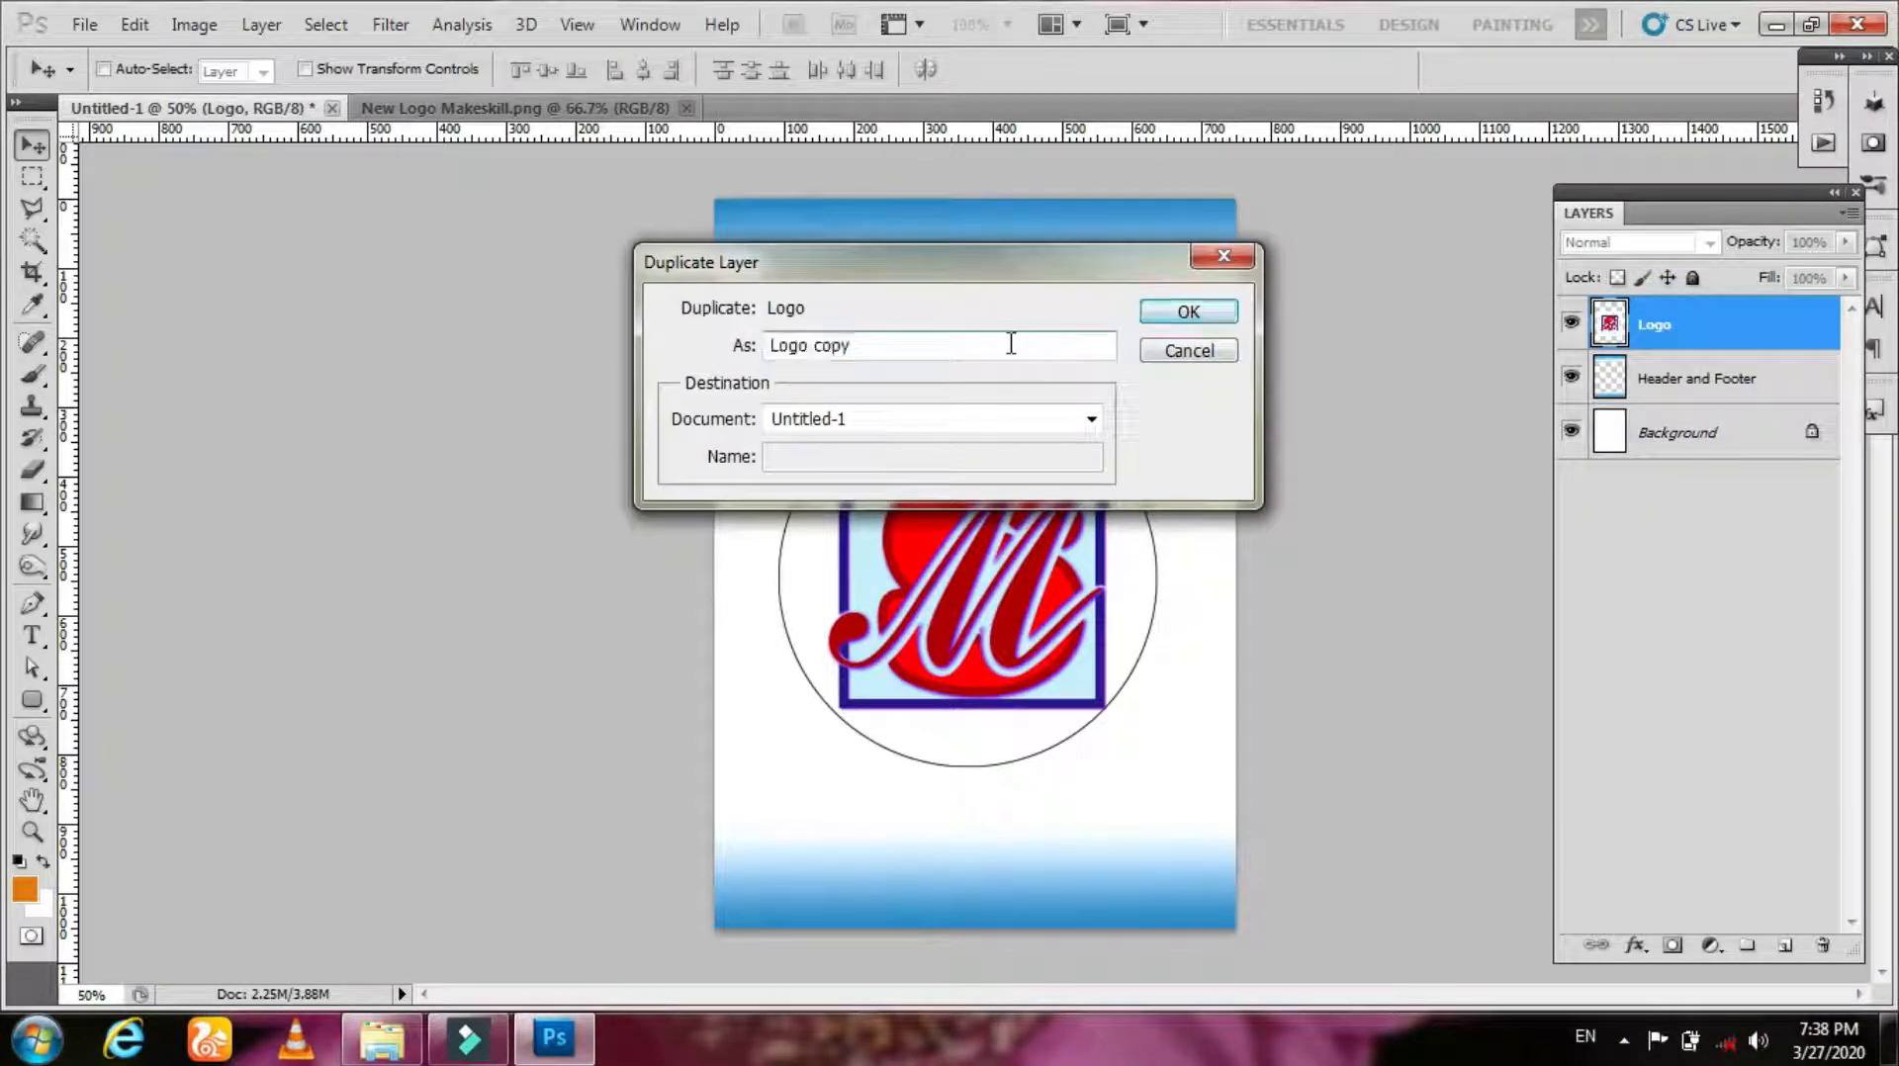
{"action": "left_click", "coordinate": [1167, 315]}
Step: Scale the Logo 1 copy down and move it to the upper-left corner of the page
{"action": "left_click", "coordinate": [1571, 324]}
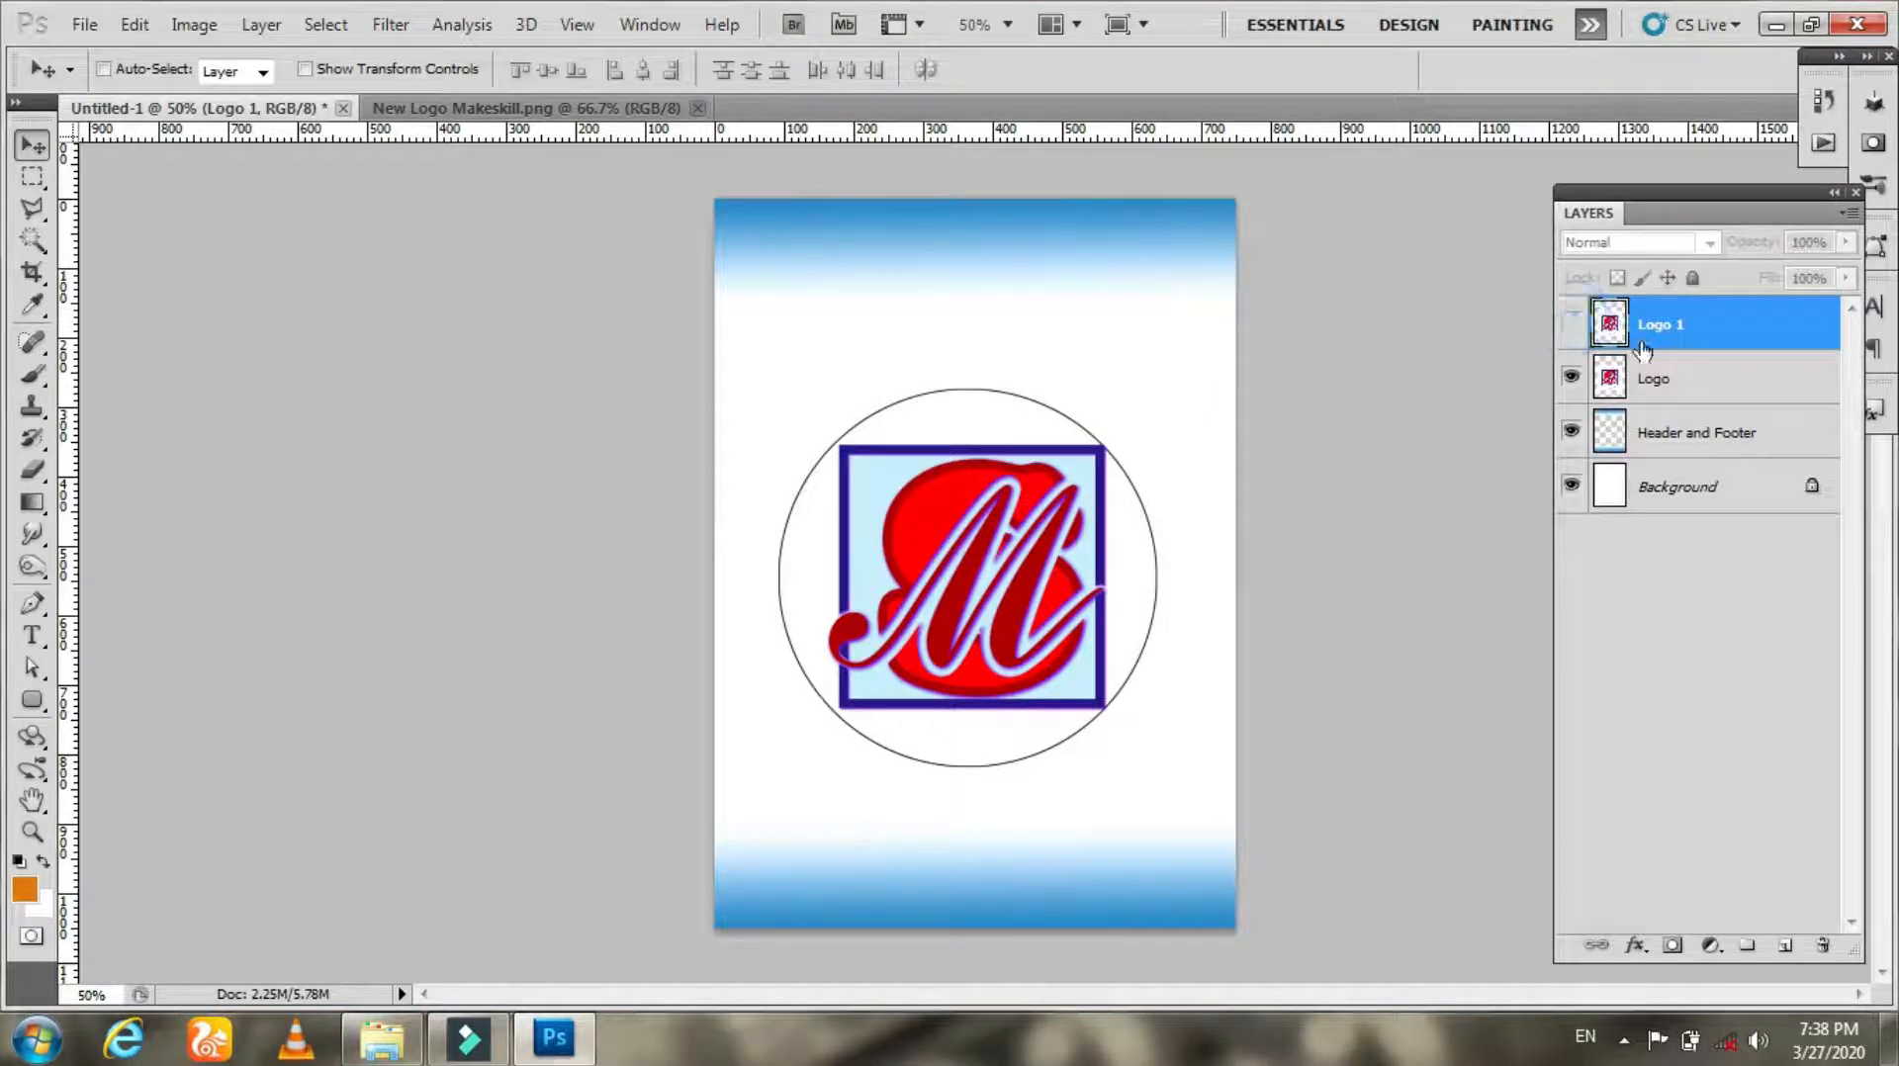
{"action": "left_click", "coordinate": [1568, 334]}
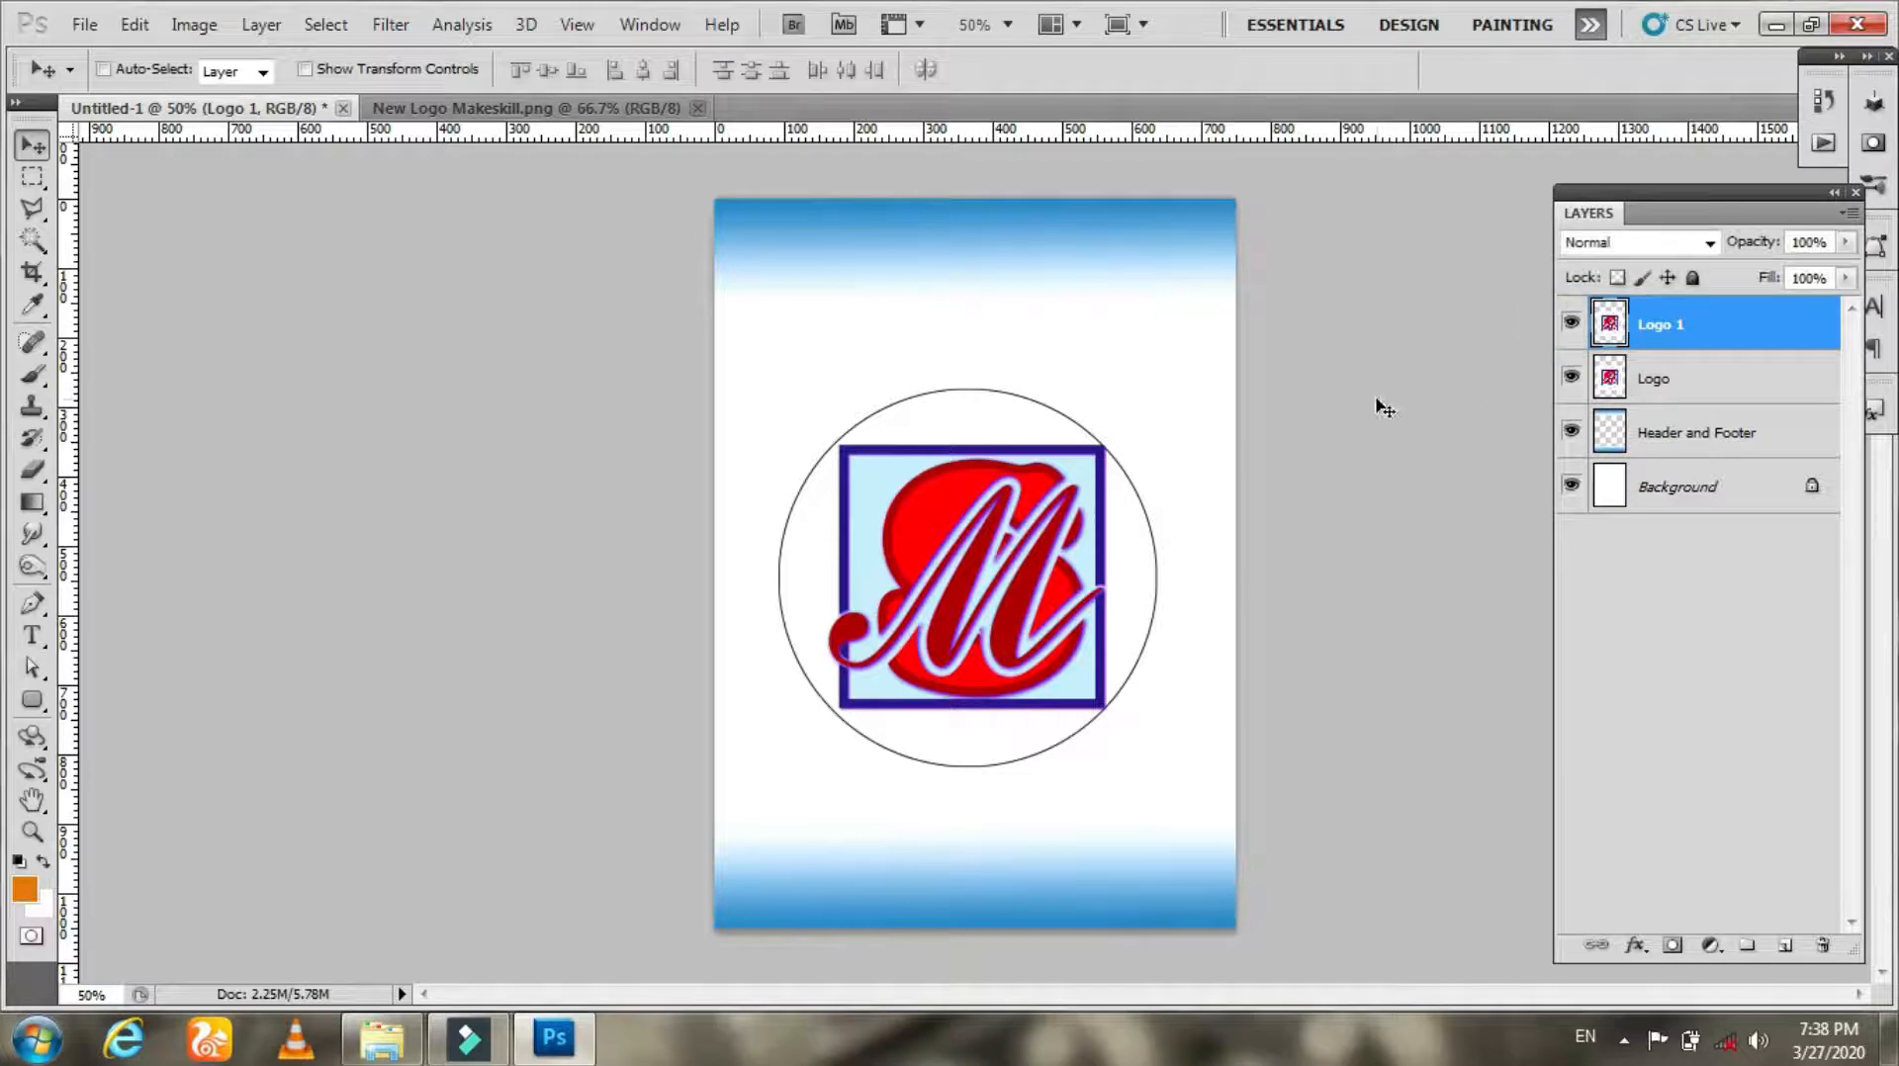
{"action": "key", "text": "ctrl+t"}
{"action": "left_click_drag", "start_coordinate": [1207, 347], "coordinate": [1105, 480]}
{"action": "key", "text": "Return"}
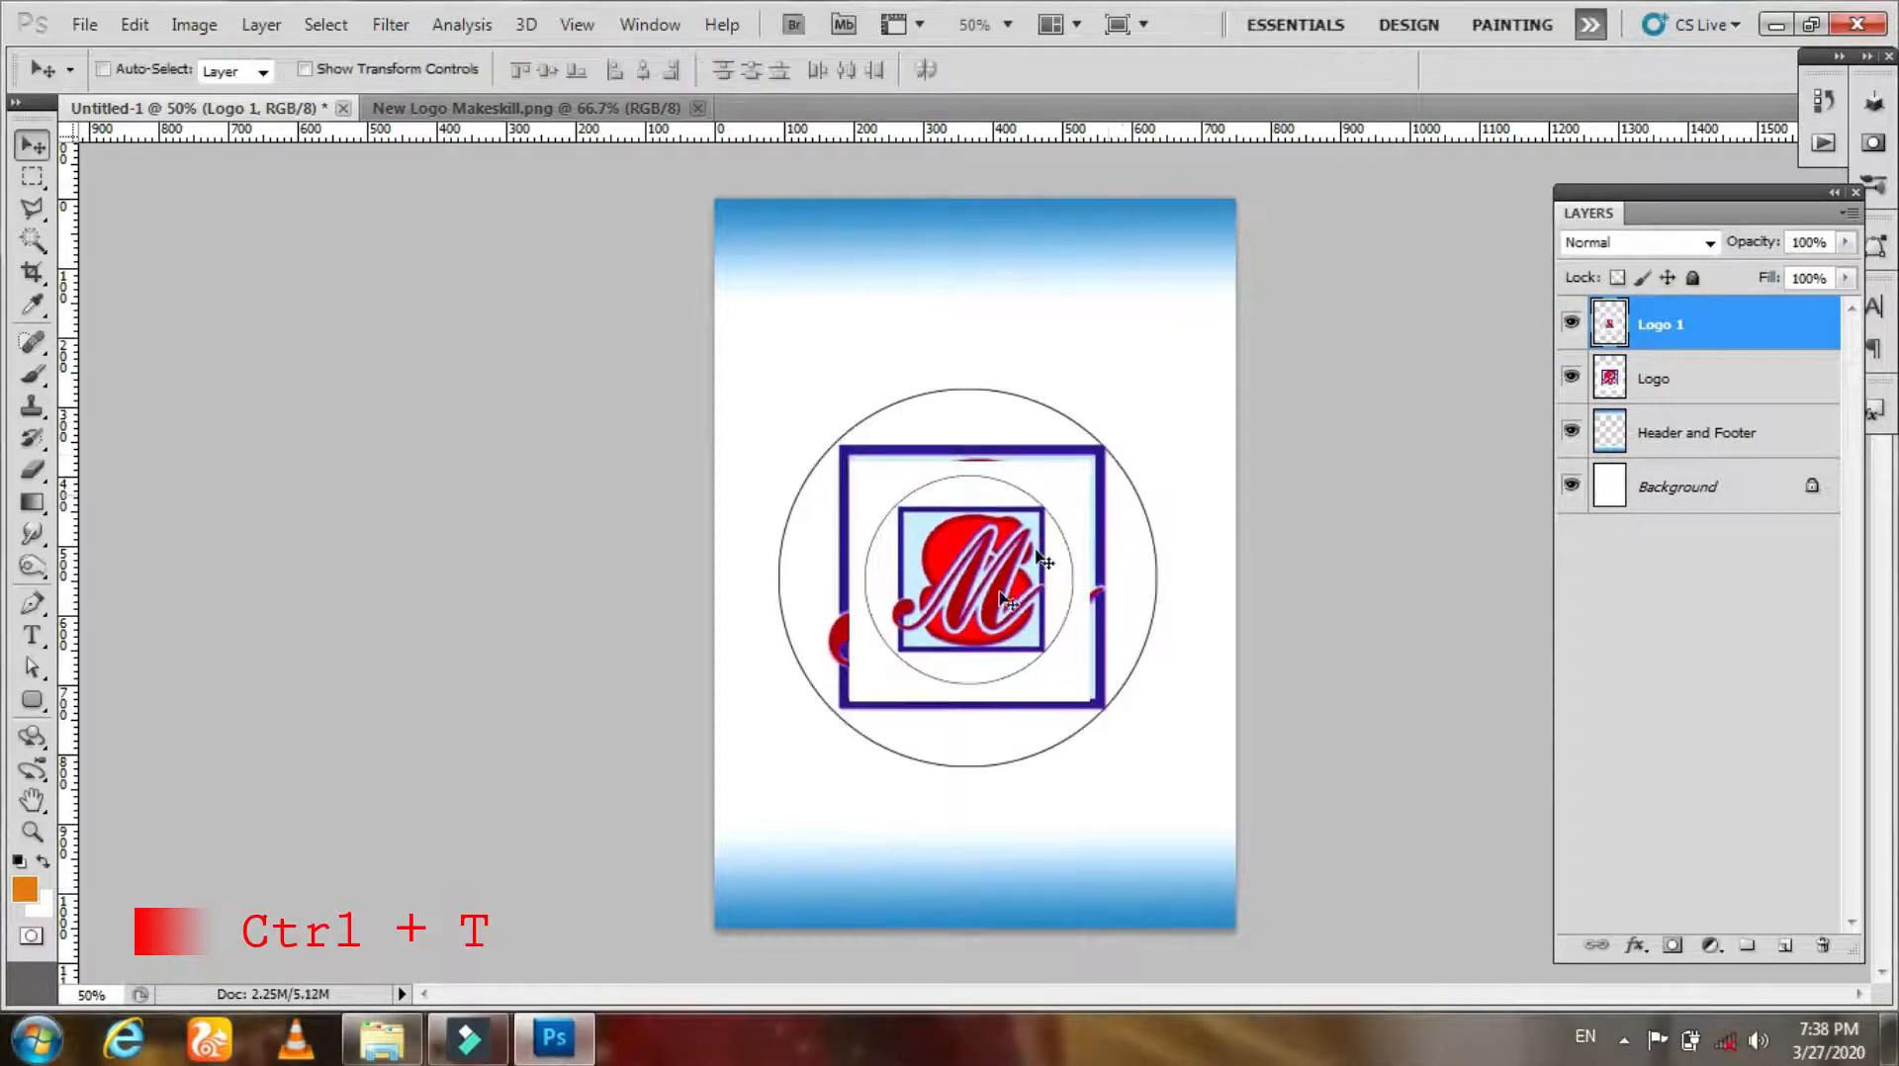
{"action": "left_click_drag", "start_coordinate": [992, 646], "coordinate": [893, 425]}
Step: Hide Logo 1, select the Logo layer and scale it down slightly
{"action": "left_click", "coordinate": [1644, 384]}
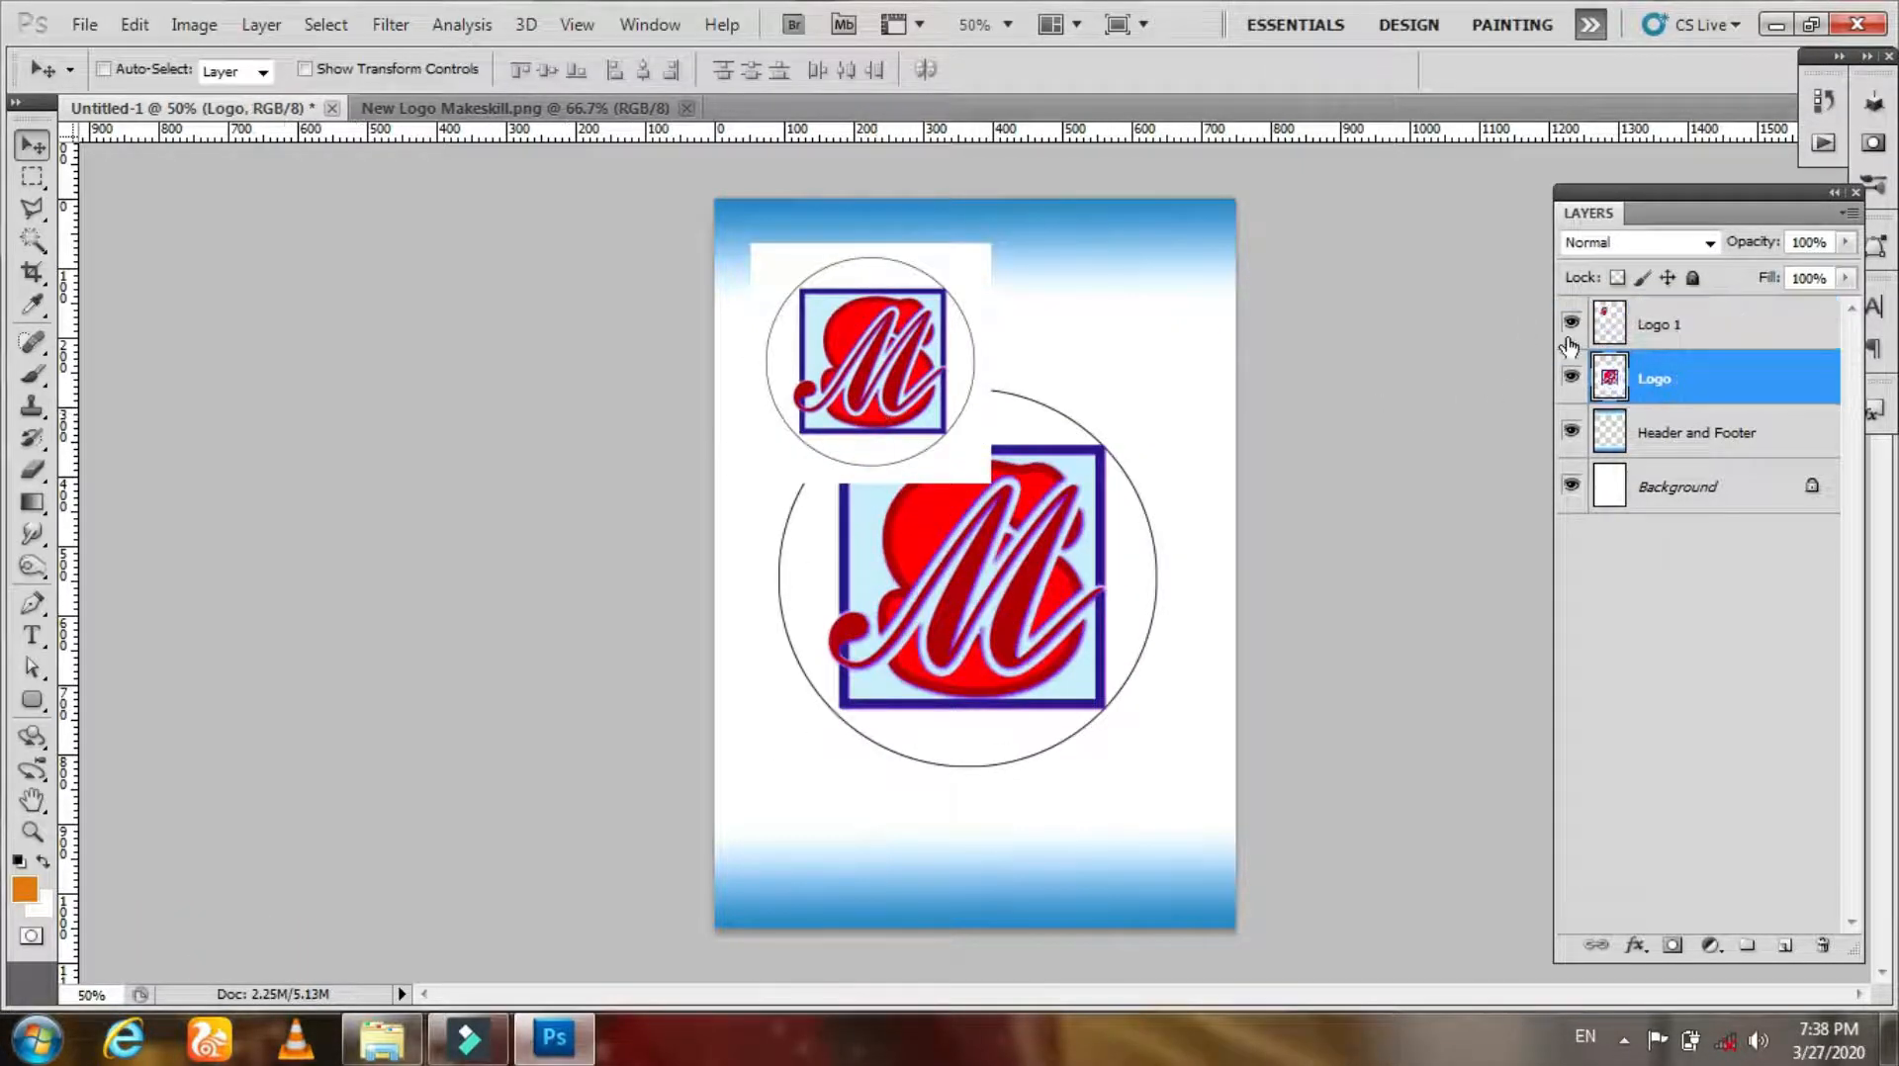
{"action": "left_click", "coordinate": [1571, 325]}
{"action": "key", "text": "ctrl+t"}
{"action": "left_click_drag", "start_coordinate": [1186, 364], "coordinate": [1134, 410]}
{"action": "key", "text": "Return"}
Step: Lower the Logo layer's opacity to 34% and move it slightly down on the page
{"action": "left_click", "coordinate": [1845, 241]}
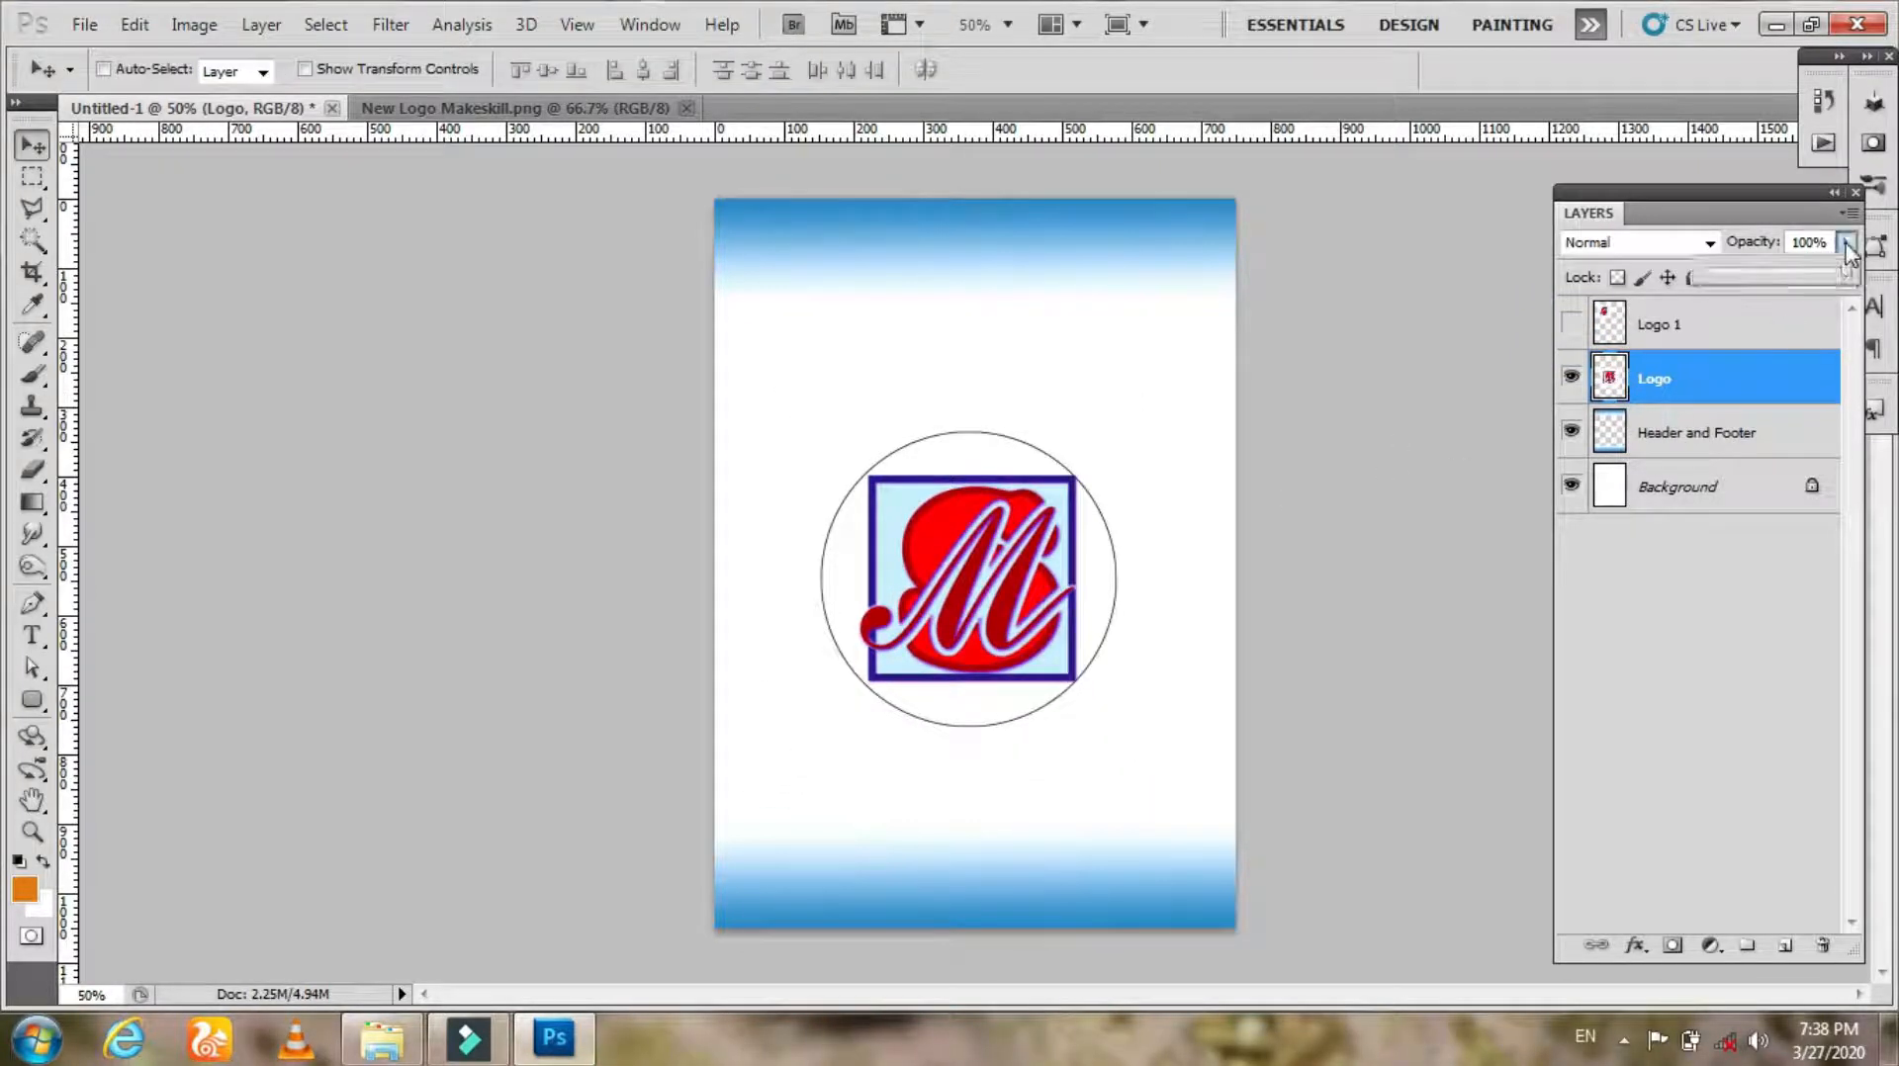
{"action": "left_click_drag", "start_coordinate": [1792, 276], "coordinate": [1756, 277]}
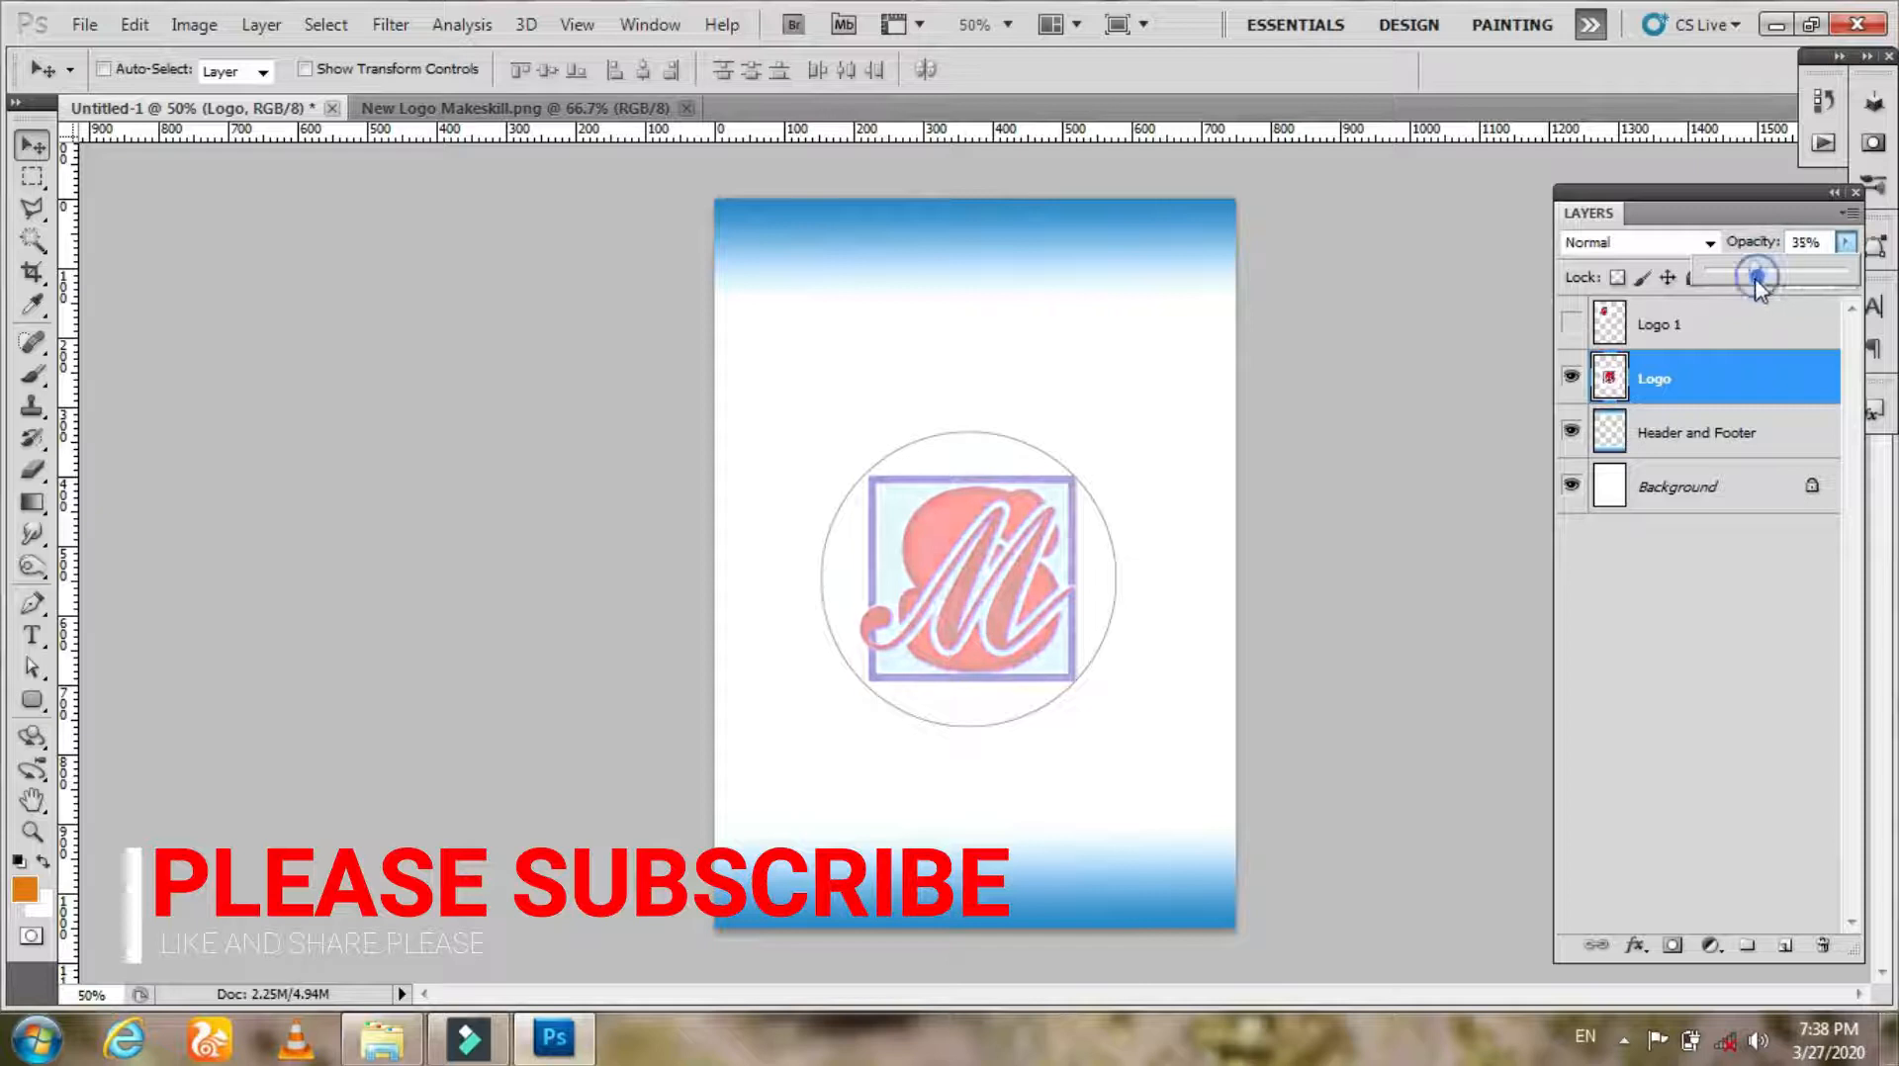
{"action": "left_click_drag", "start_coordinate": [979, 618], "coordinate": [975, 651]}
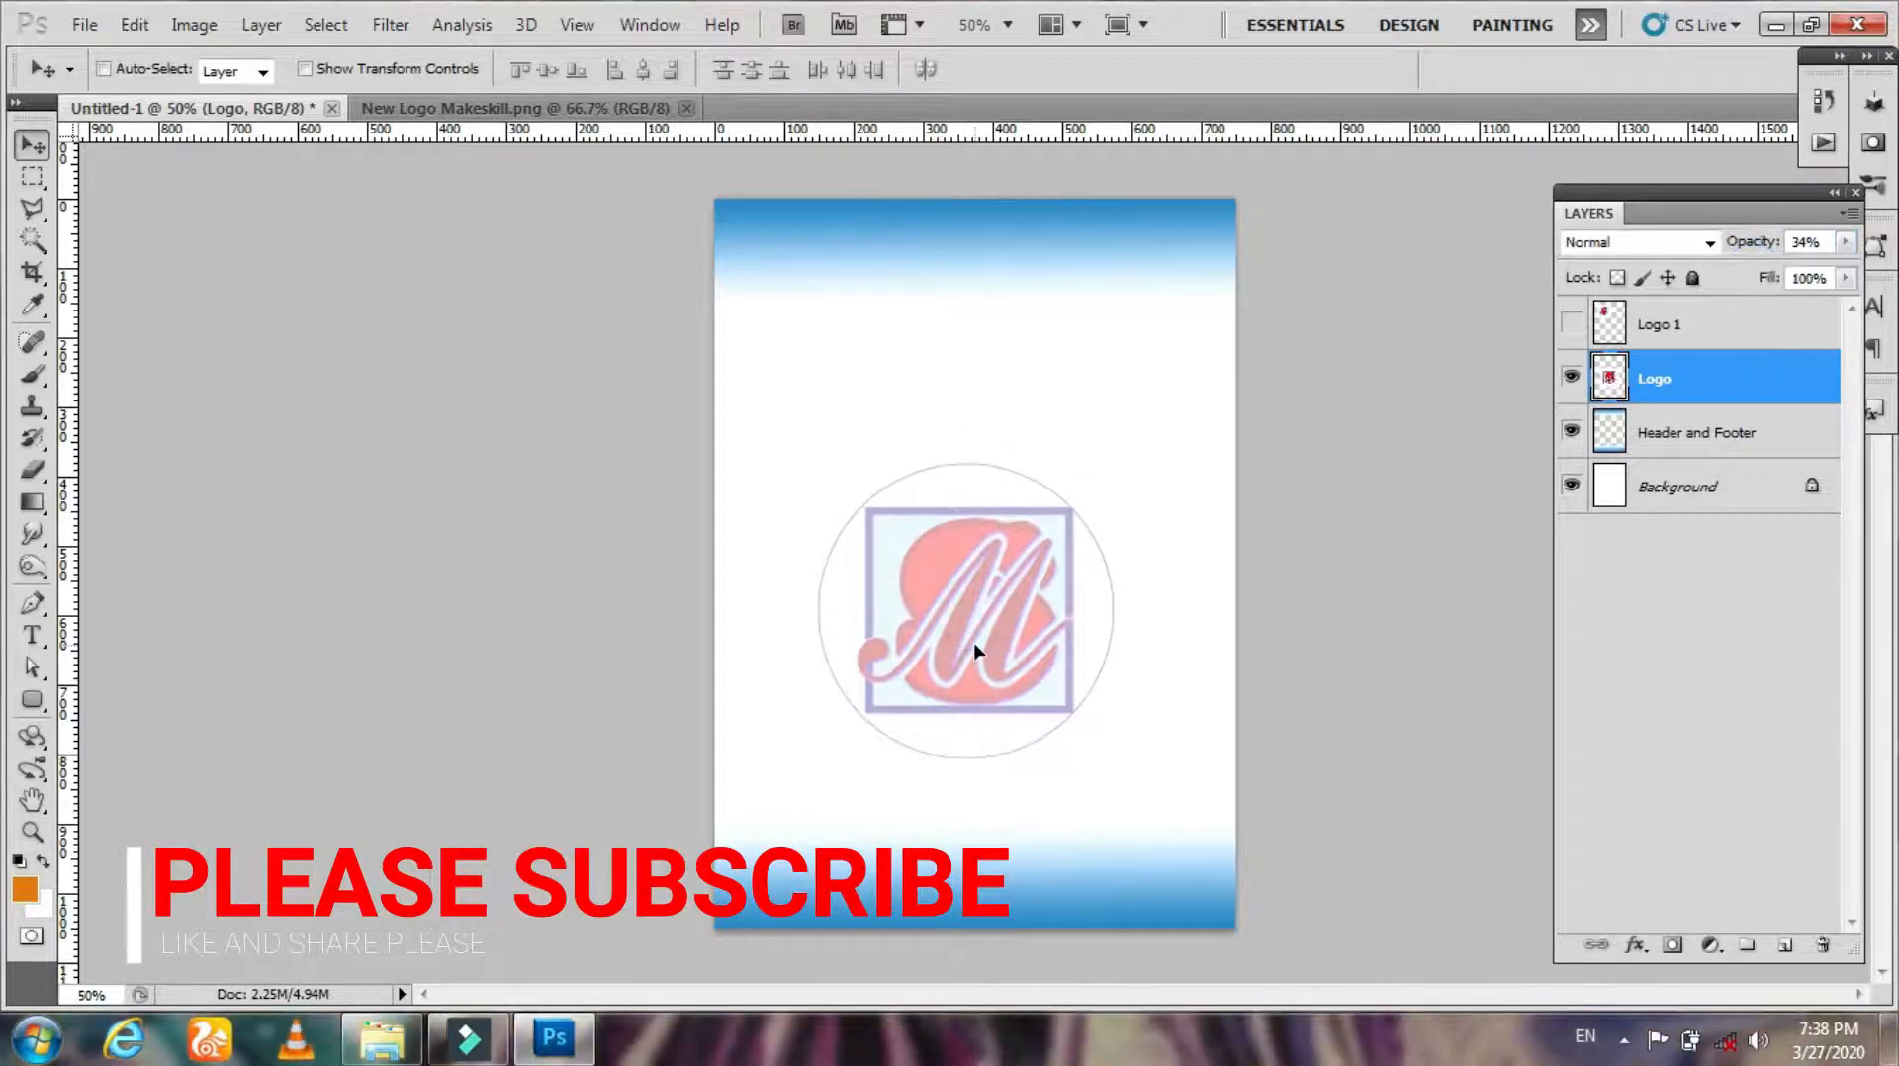
Step: Show the Logo 1 layer, select it and move the copy slightly to the right
{"action": "left_click", "coordinate": [1571, 323]}
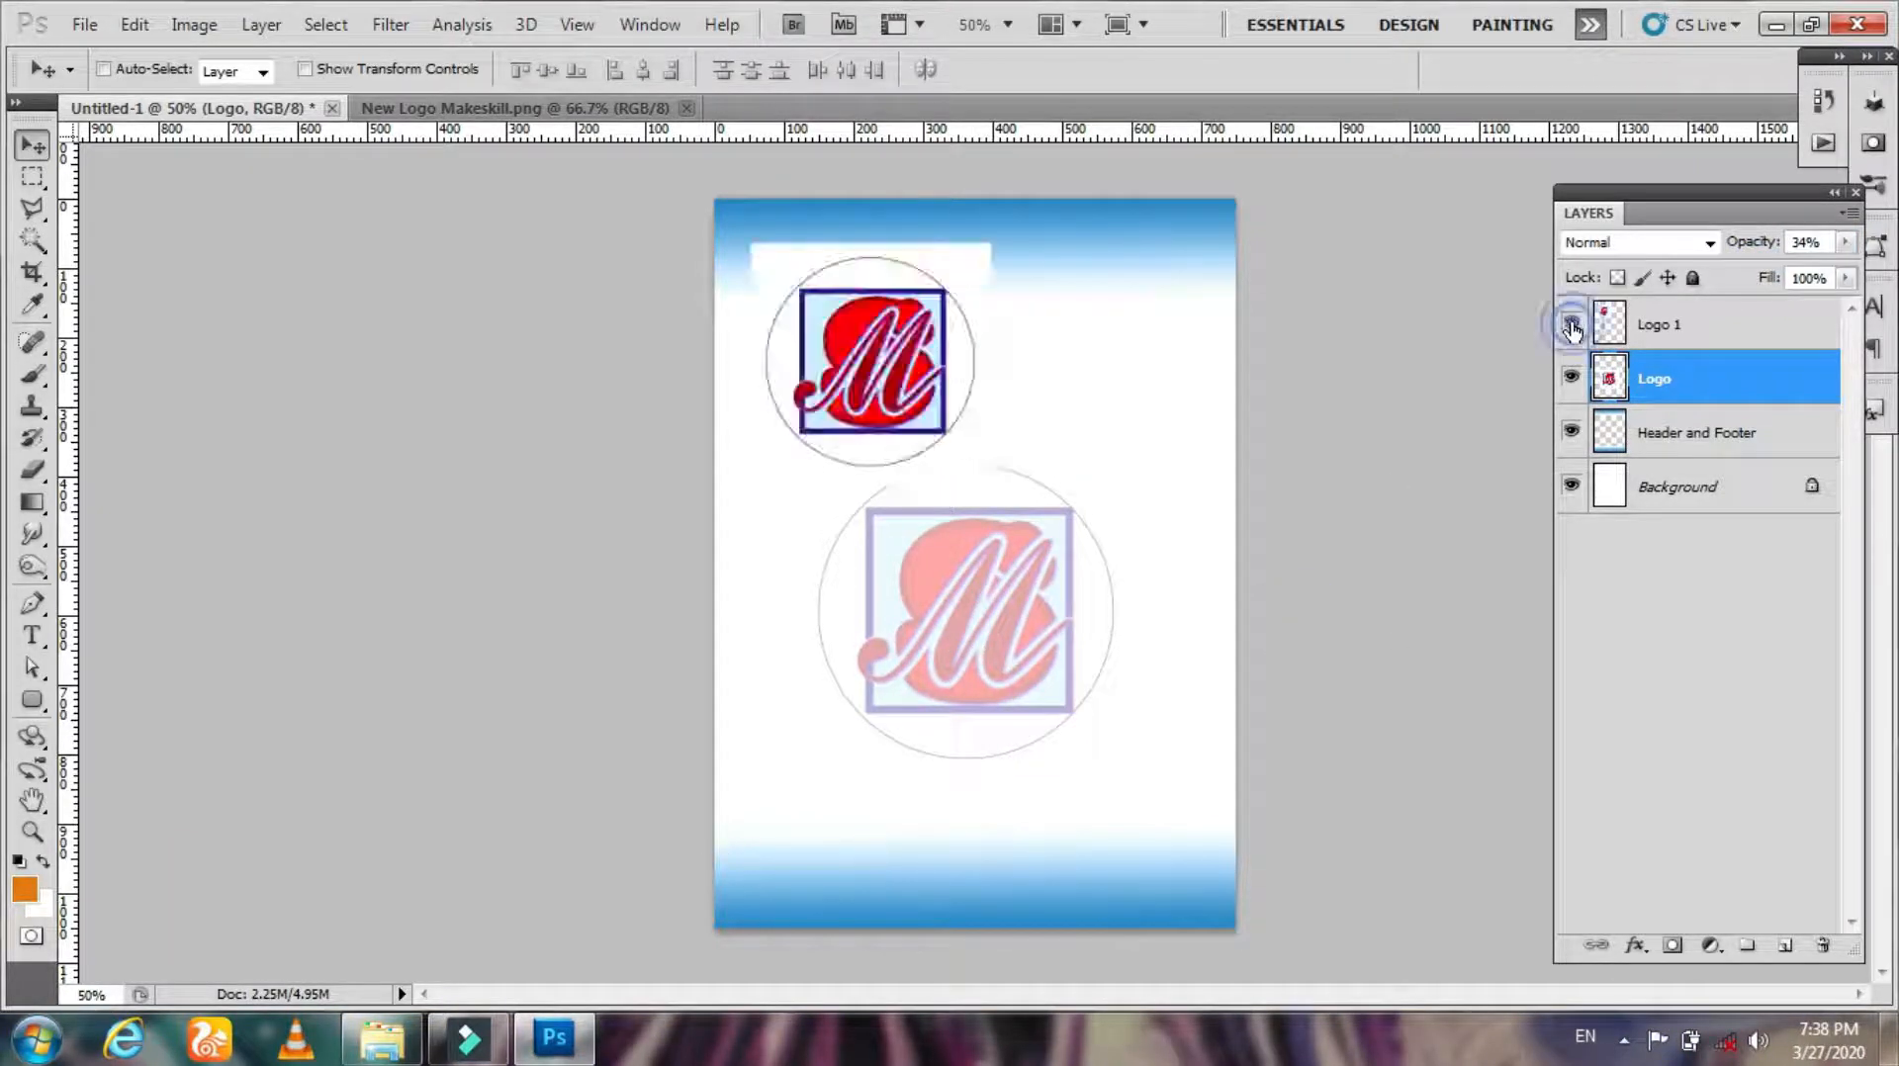
{"action": "left_click", "coordinate": [1670, 327]}
{"action": "left_click_drag", "start_coordinate": [912, 374], "coordinate": [1009, 378]}
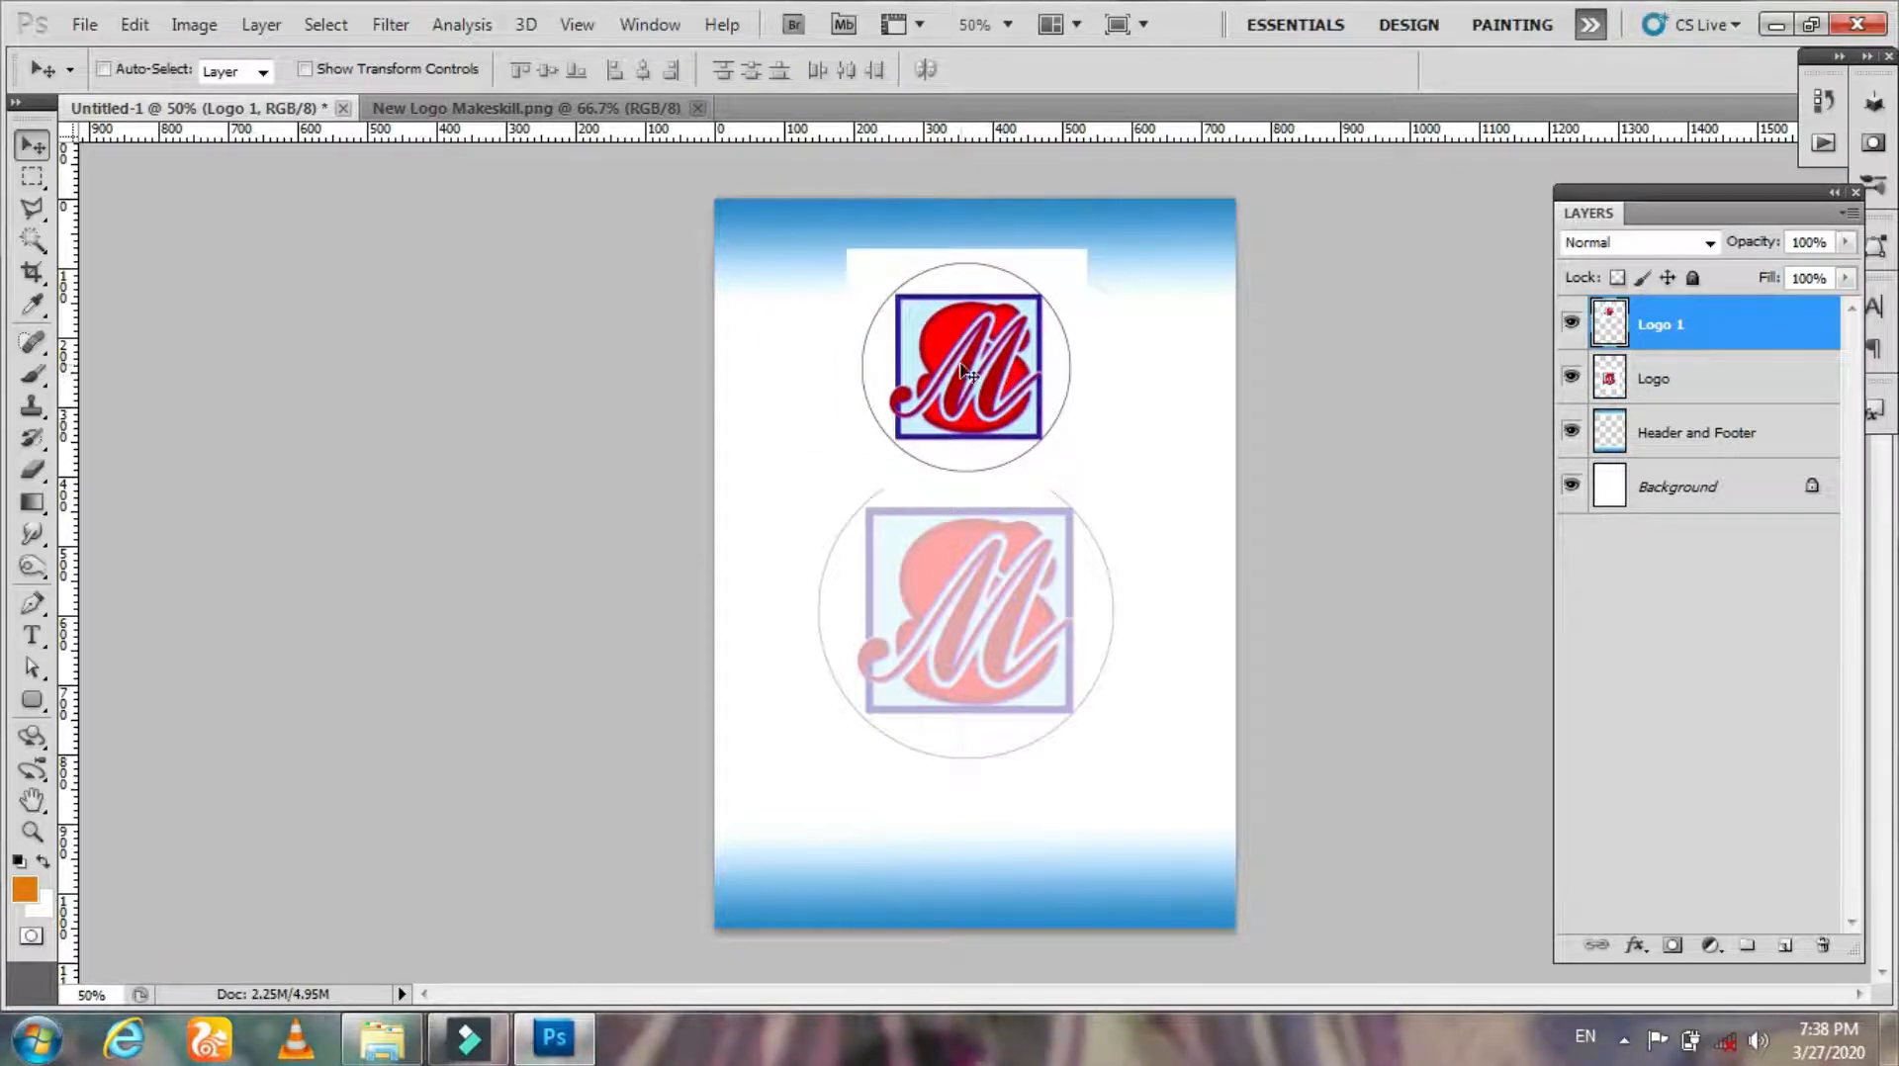
Step: Hide the Background layer, zoom in on the Logo 1 copy and shift it left
{"action": "left_click", "coordinate": [1571, 485]}
{"action": "left_click_drag", "start_coordinate": [971, 428], "coordinate": [1022, 469]}
{"action": "key", "text": "z"}
{"action": "left_click_drag", "start_coordinate": [977, 362], "coordinate": [1136, 519]}
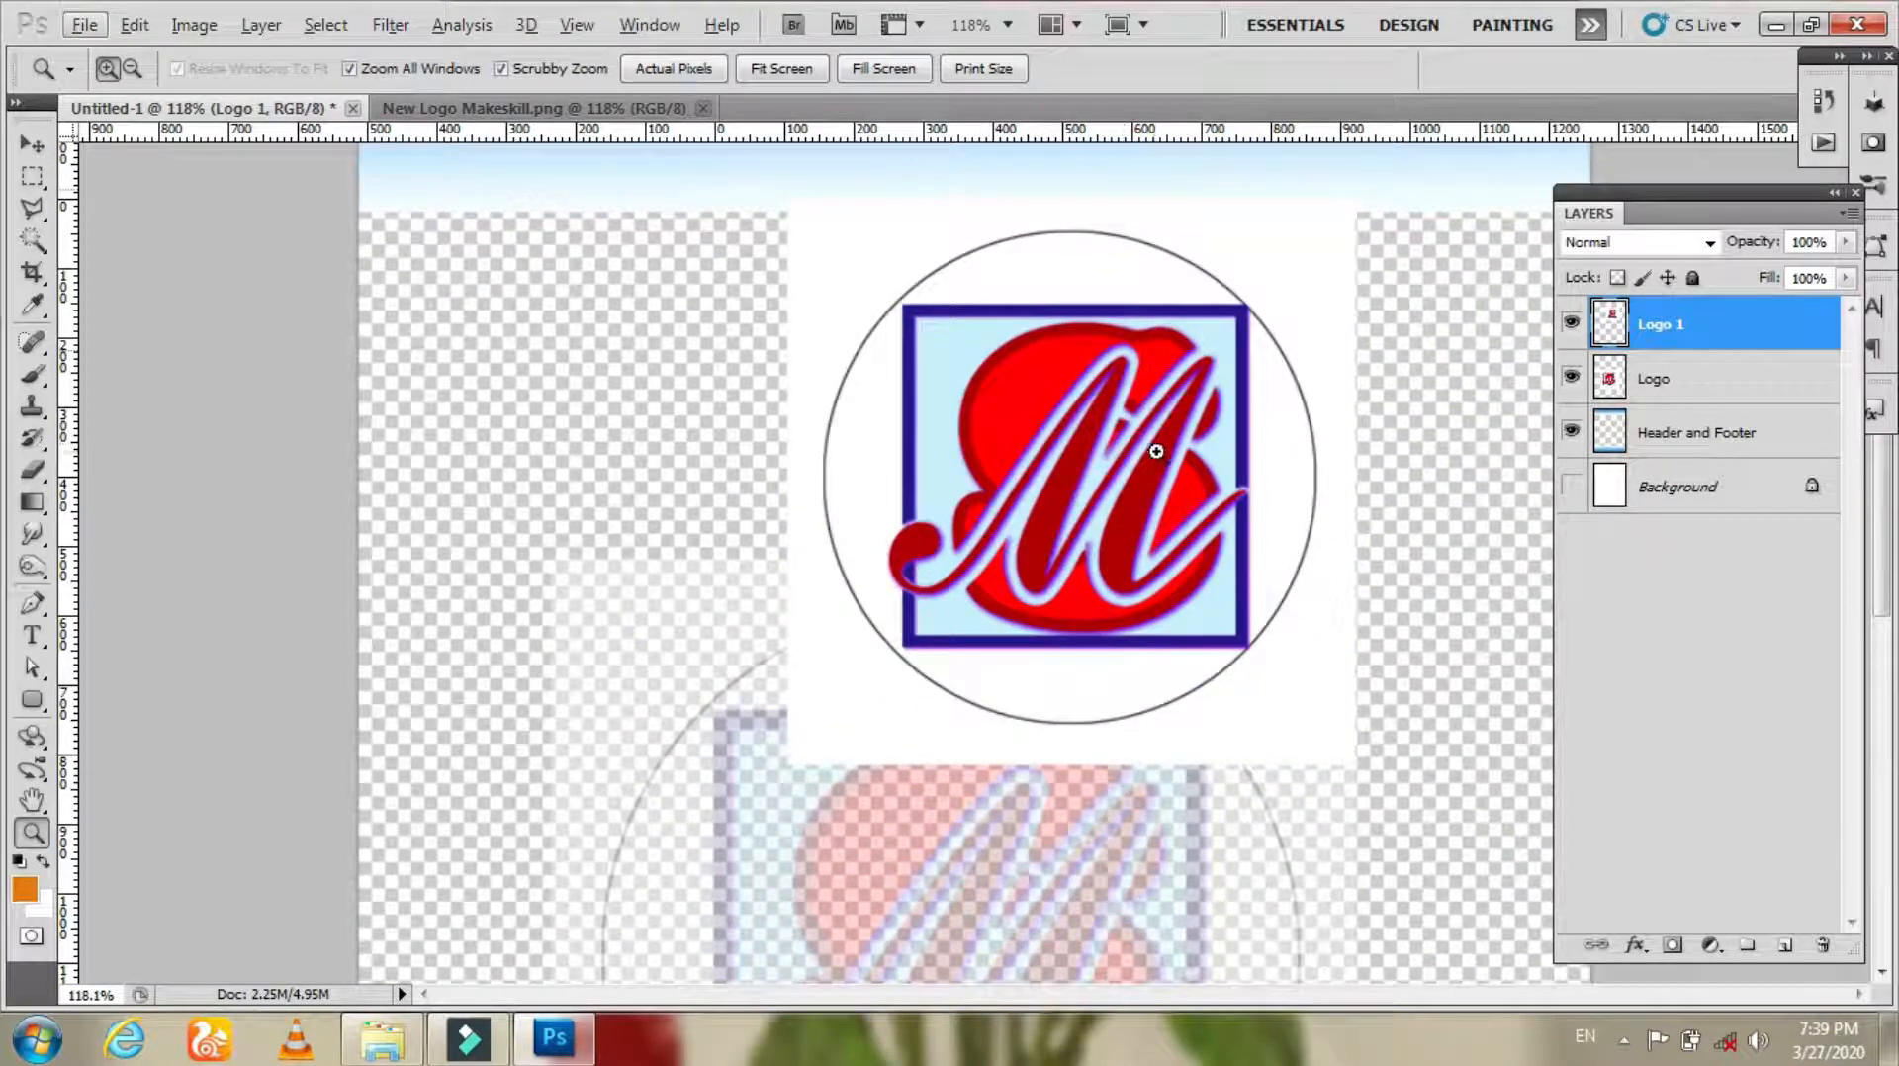
{"action": "key", "text": "v"}
{"action": "left_click_drag", "start_coordinate": [1173, 441], "coordinate": [994, 491]}
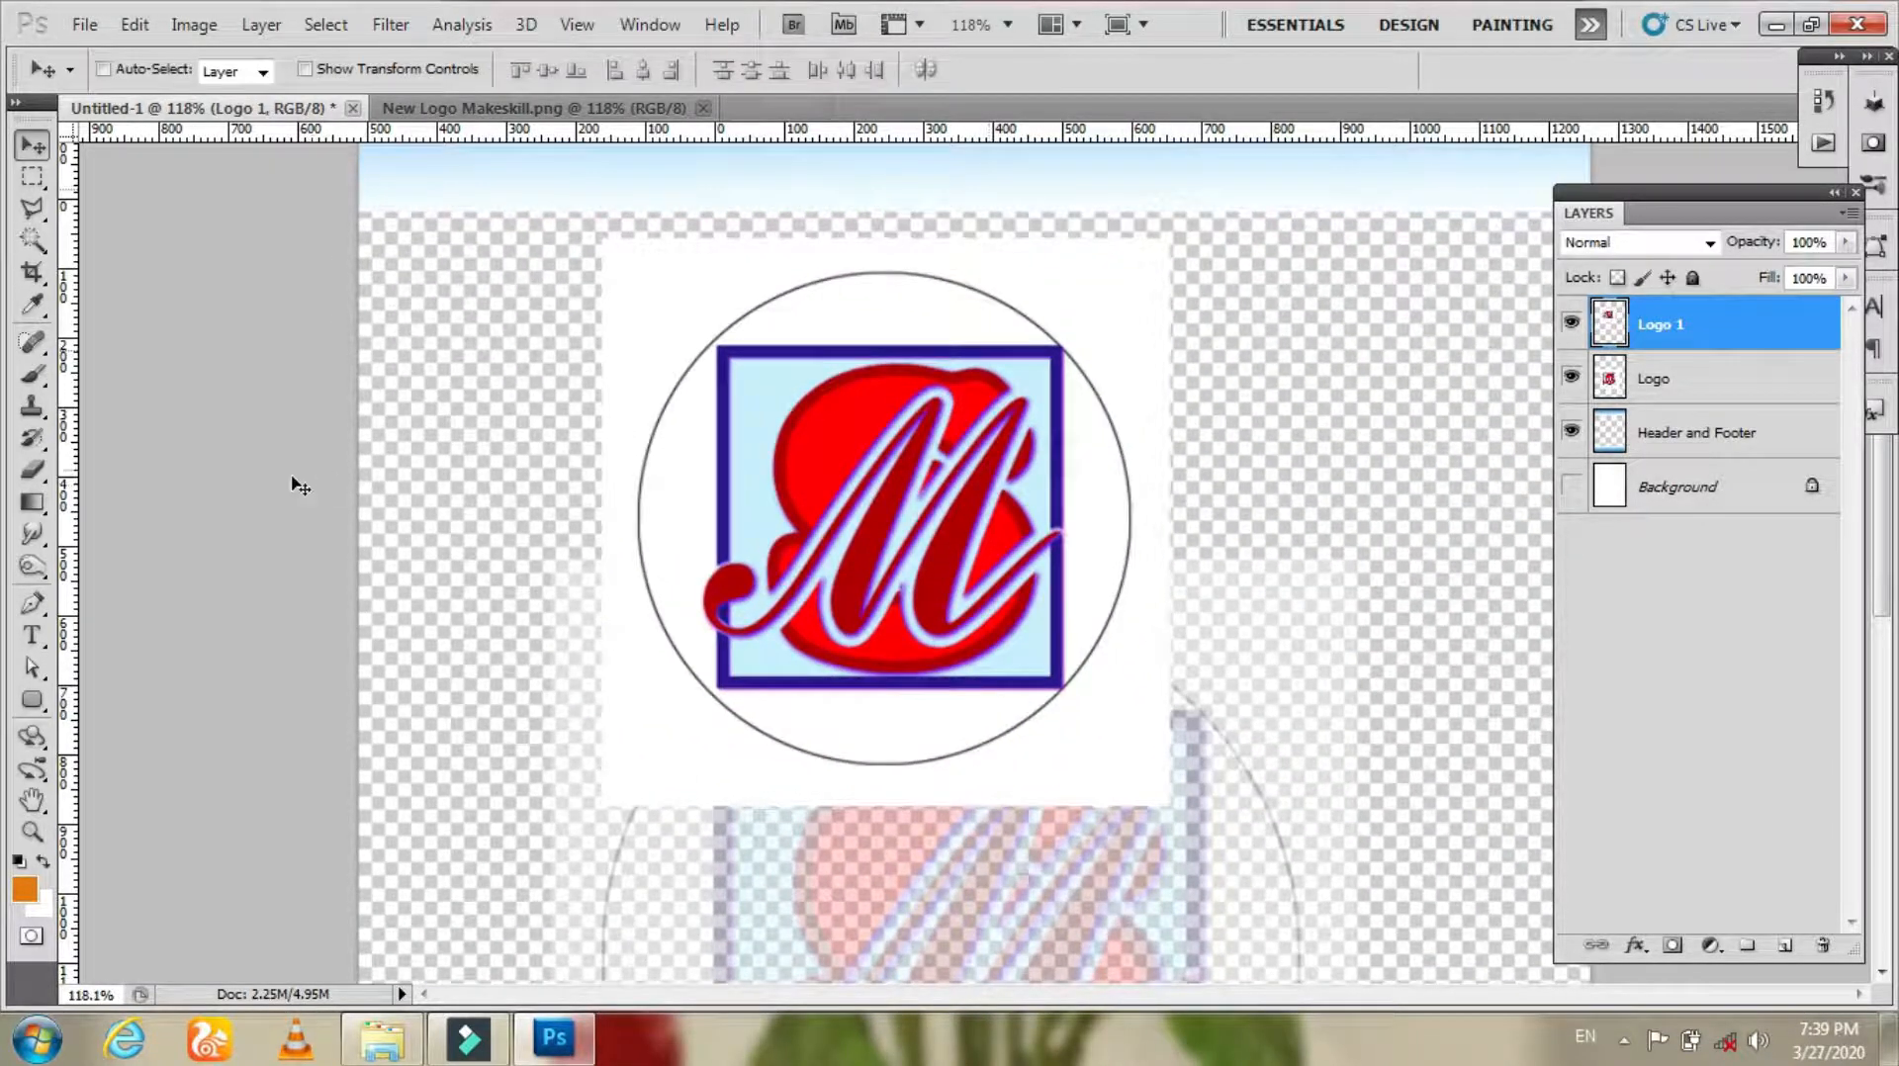
Step: Erase the white square and circular background around the Logo 1 copy with the Magic Eraser Tool
{"action": "left_click", "coordinate": [34, 472]}
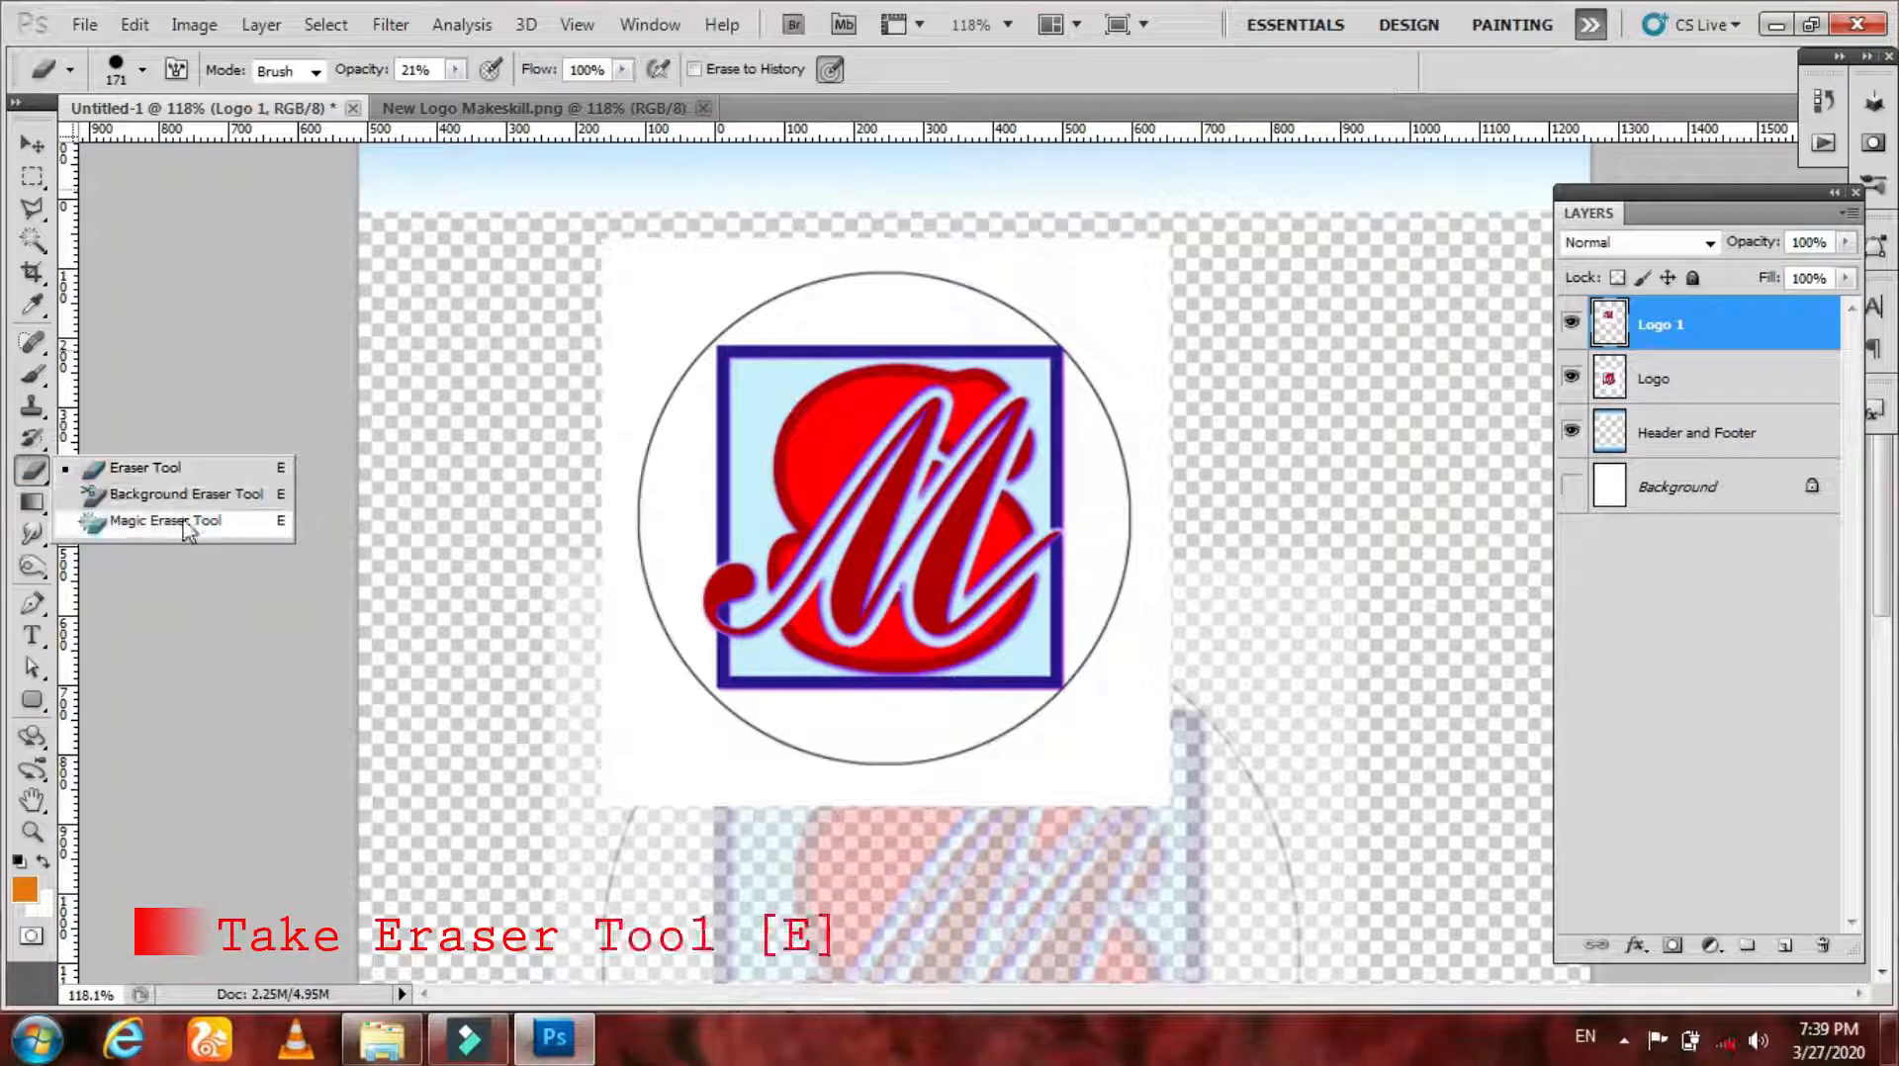
{"action": "left_click", "coordinate": [188, 531]}
{"action": "left_click", "coordinate": [667, 317]}
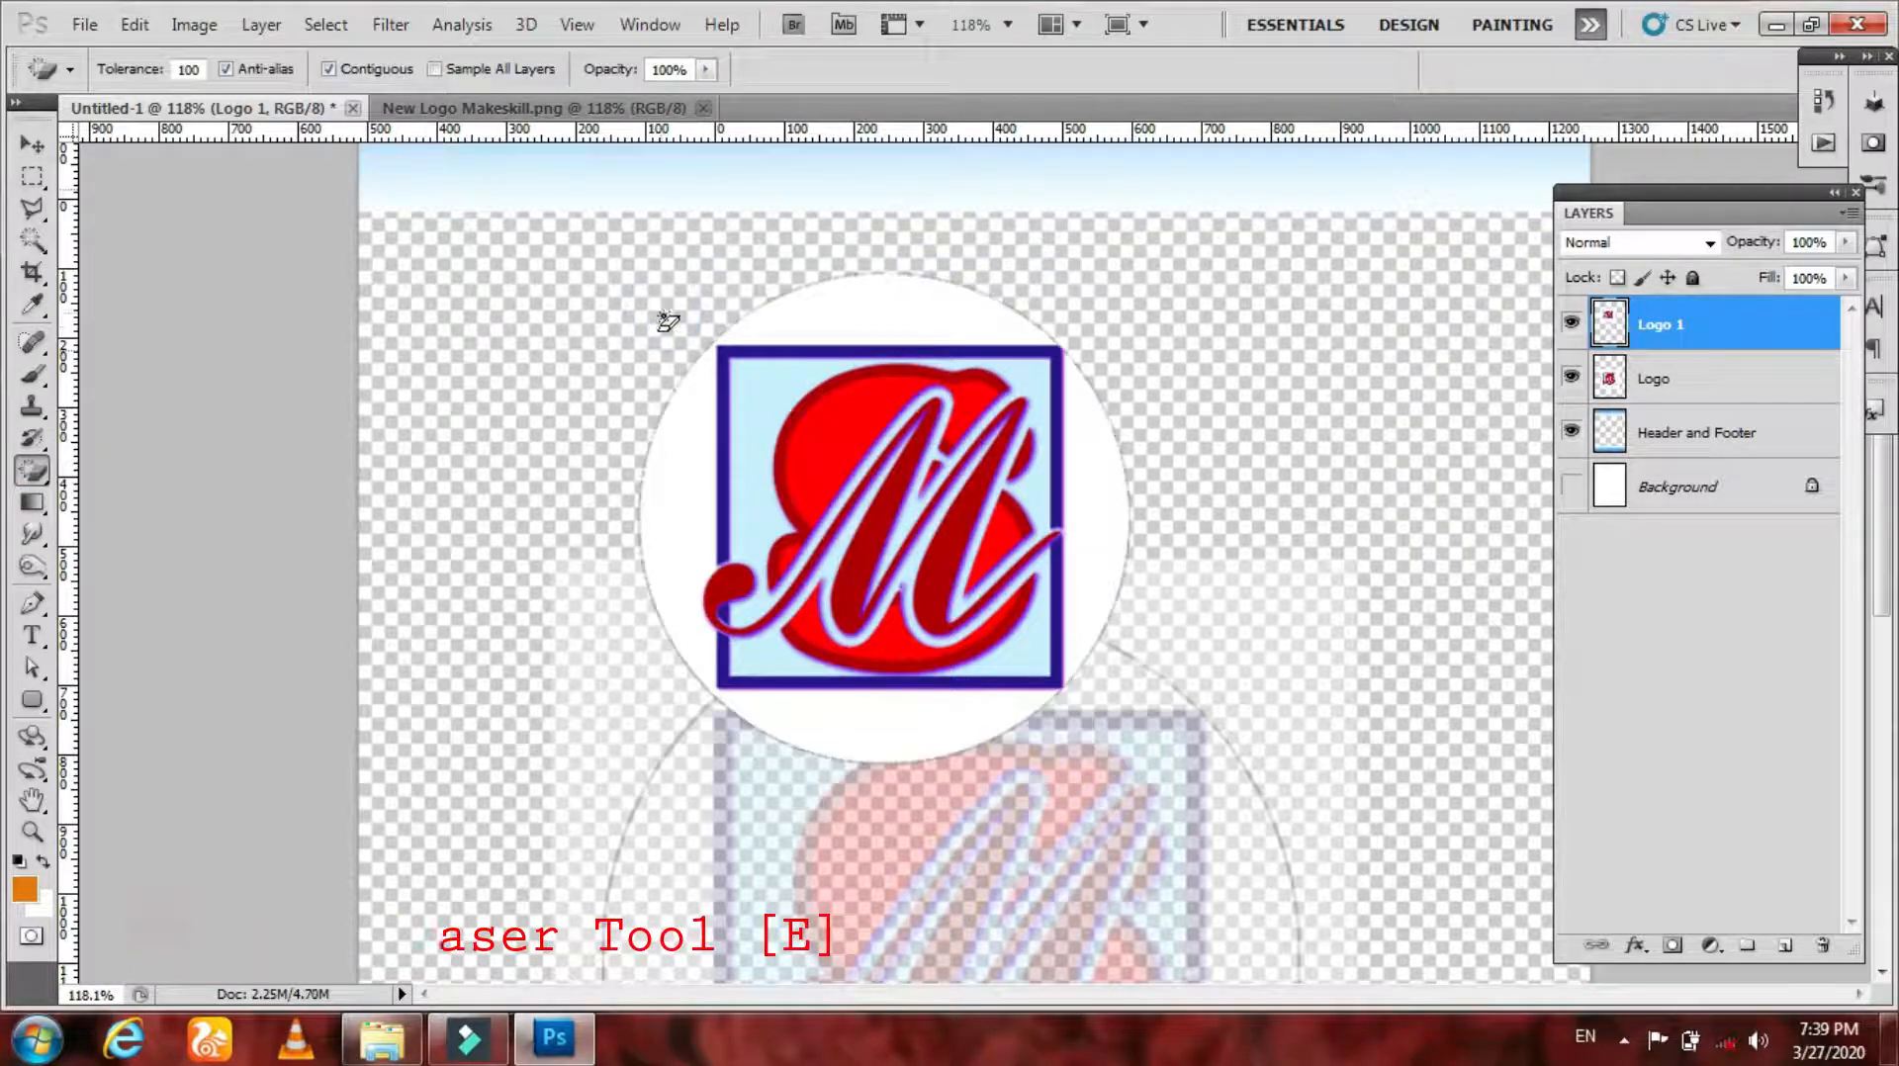
{"action": "left_click", "coordinate": [689, 452]}
{"action": "left_click", "coordinate": [1093, 500]}
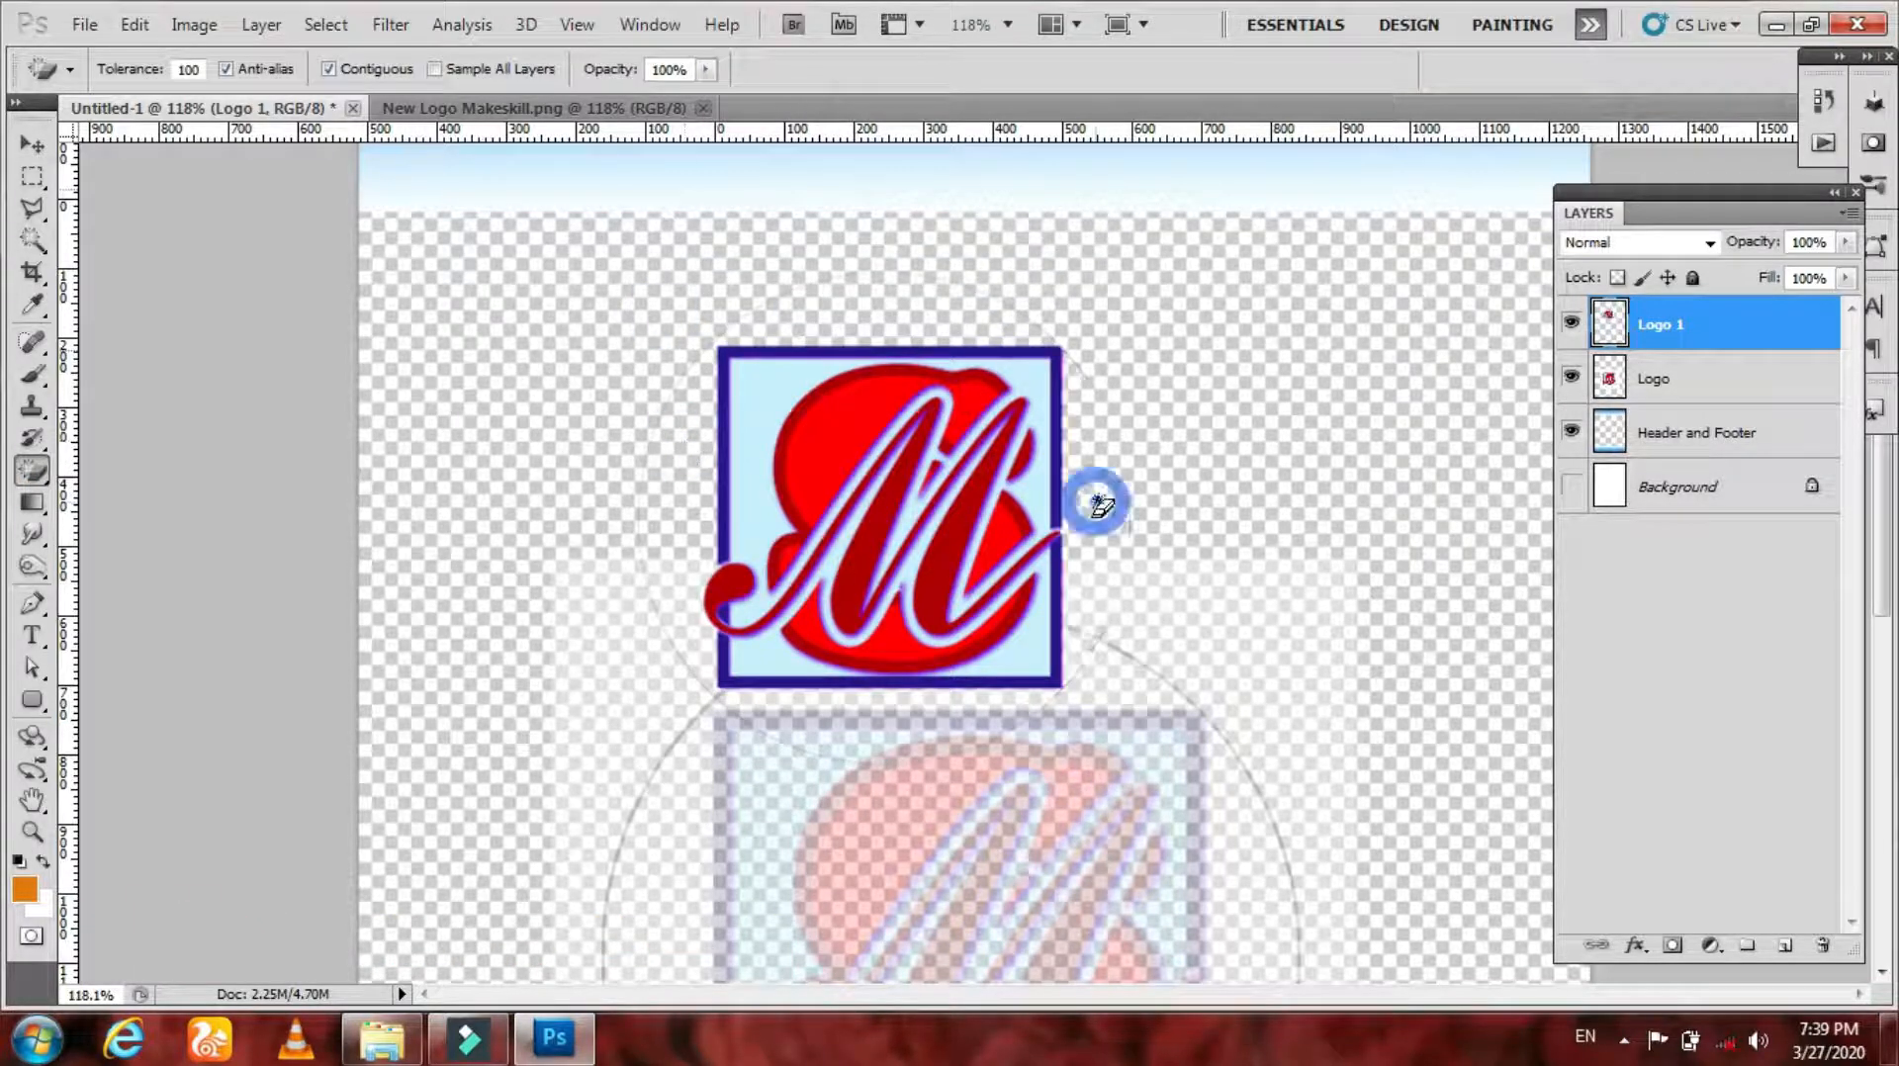
Step: Fit the page on screen and scale the Logo 1 copy down into the header's upper-left corner
{"action": "left_click", "coordinate": [34, 147]}
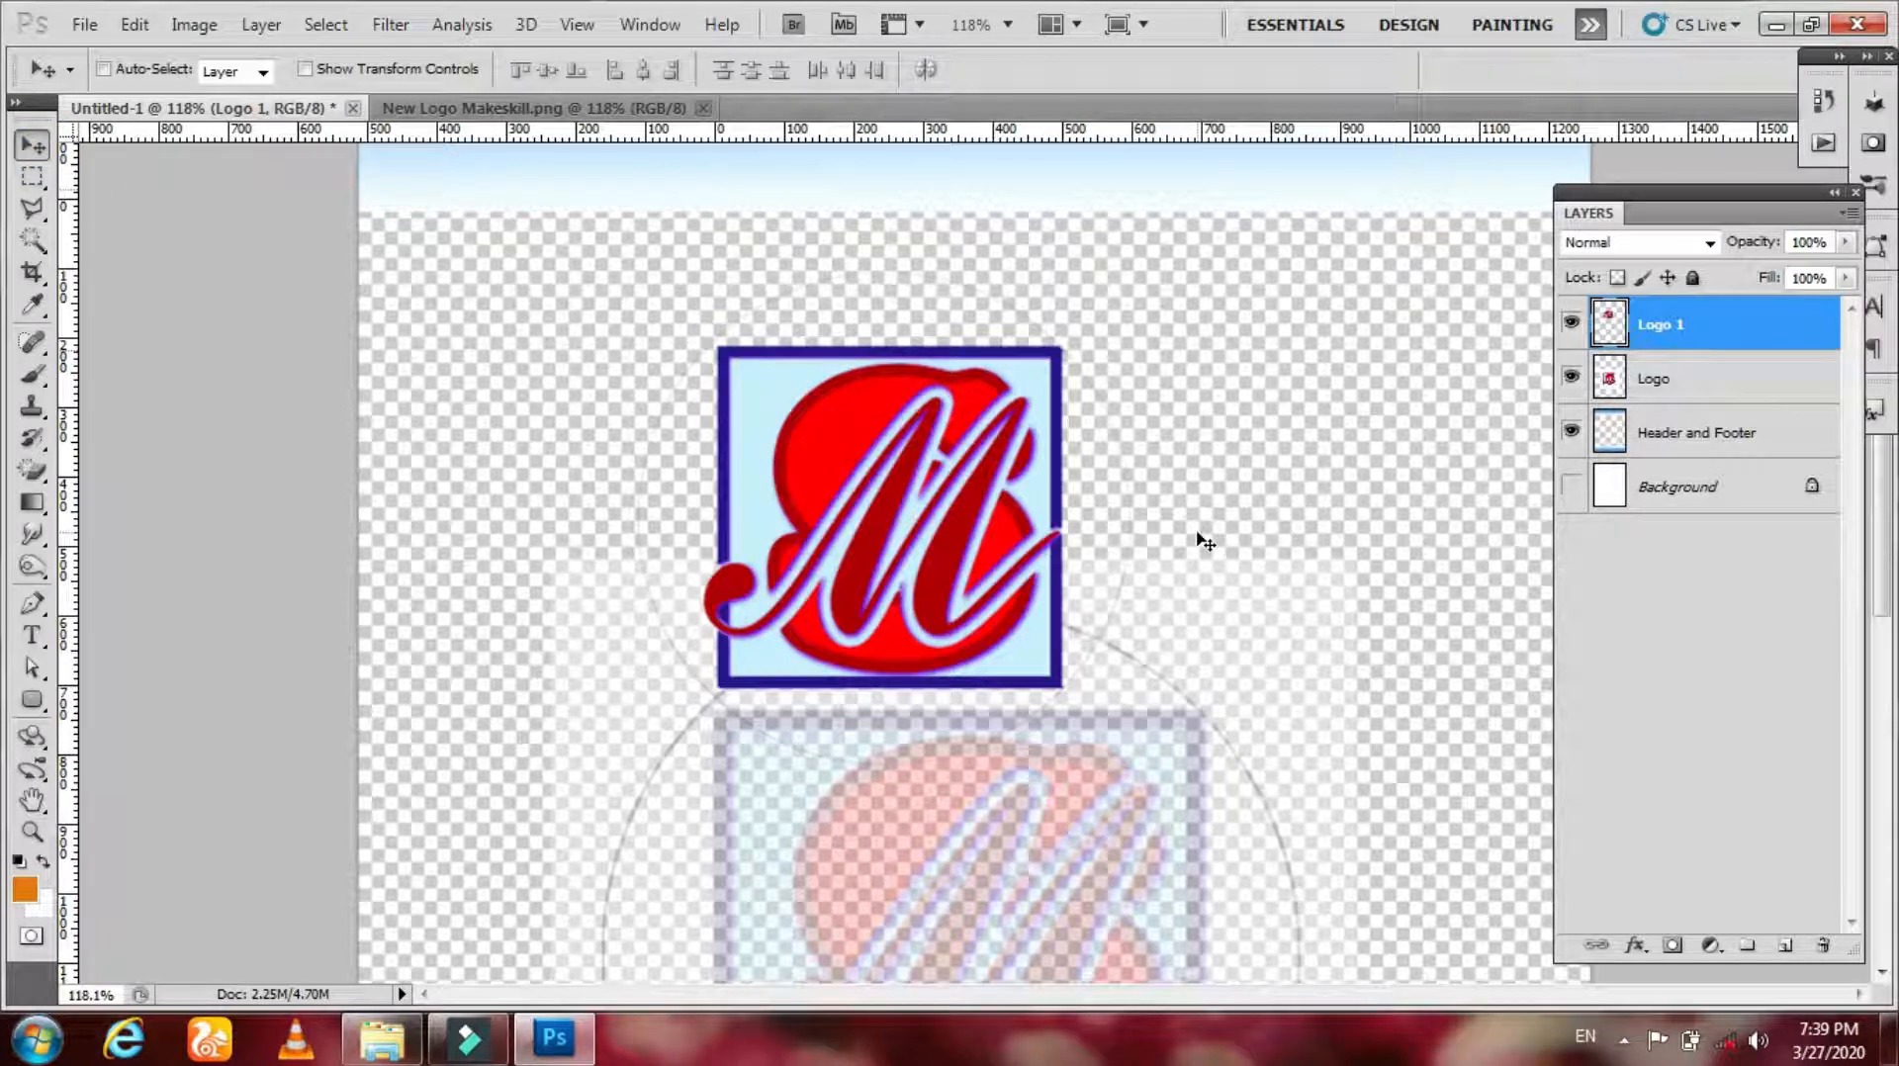
{"action": "key", "text": "z"}
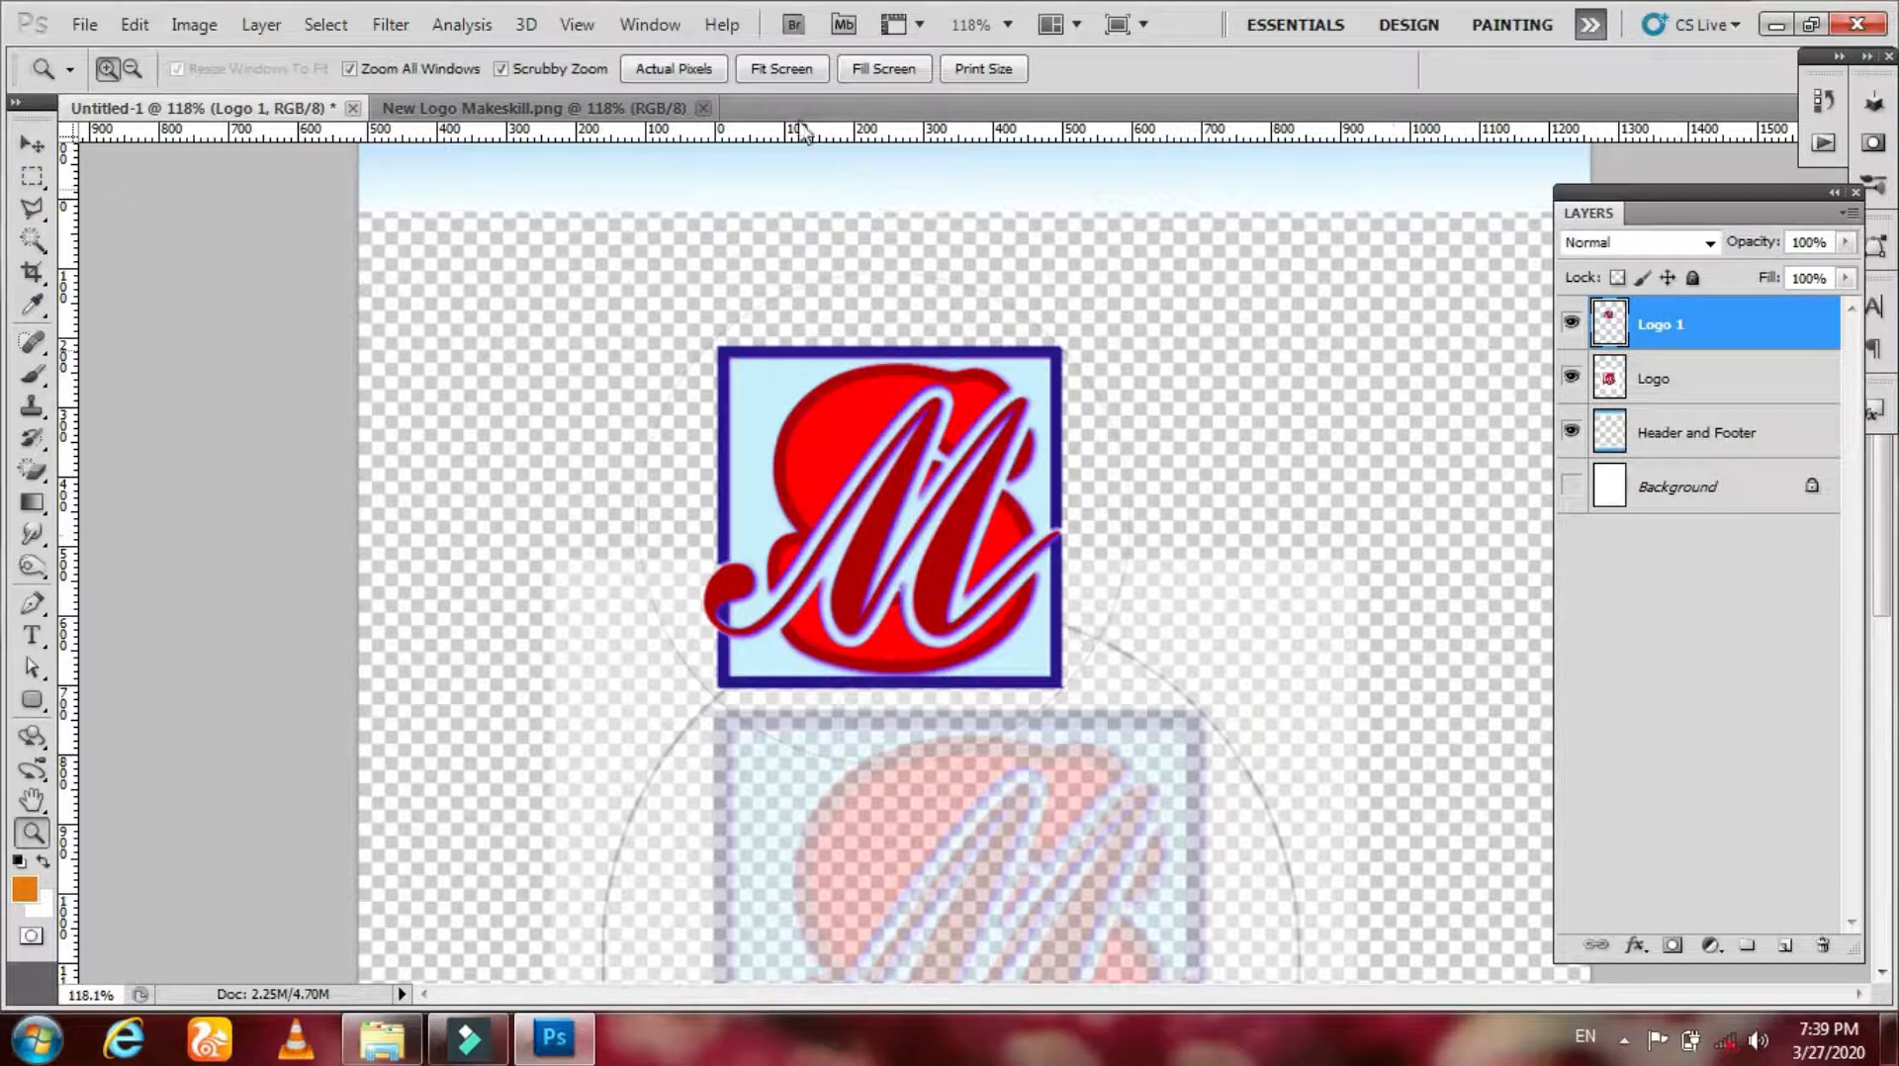
{"action": "left_click", "coordinate": [782, 69]}
{"action": "key", "text": "v"}
{"action": "key", "text": "ctrl+t"}
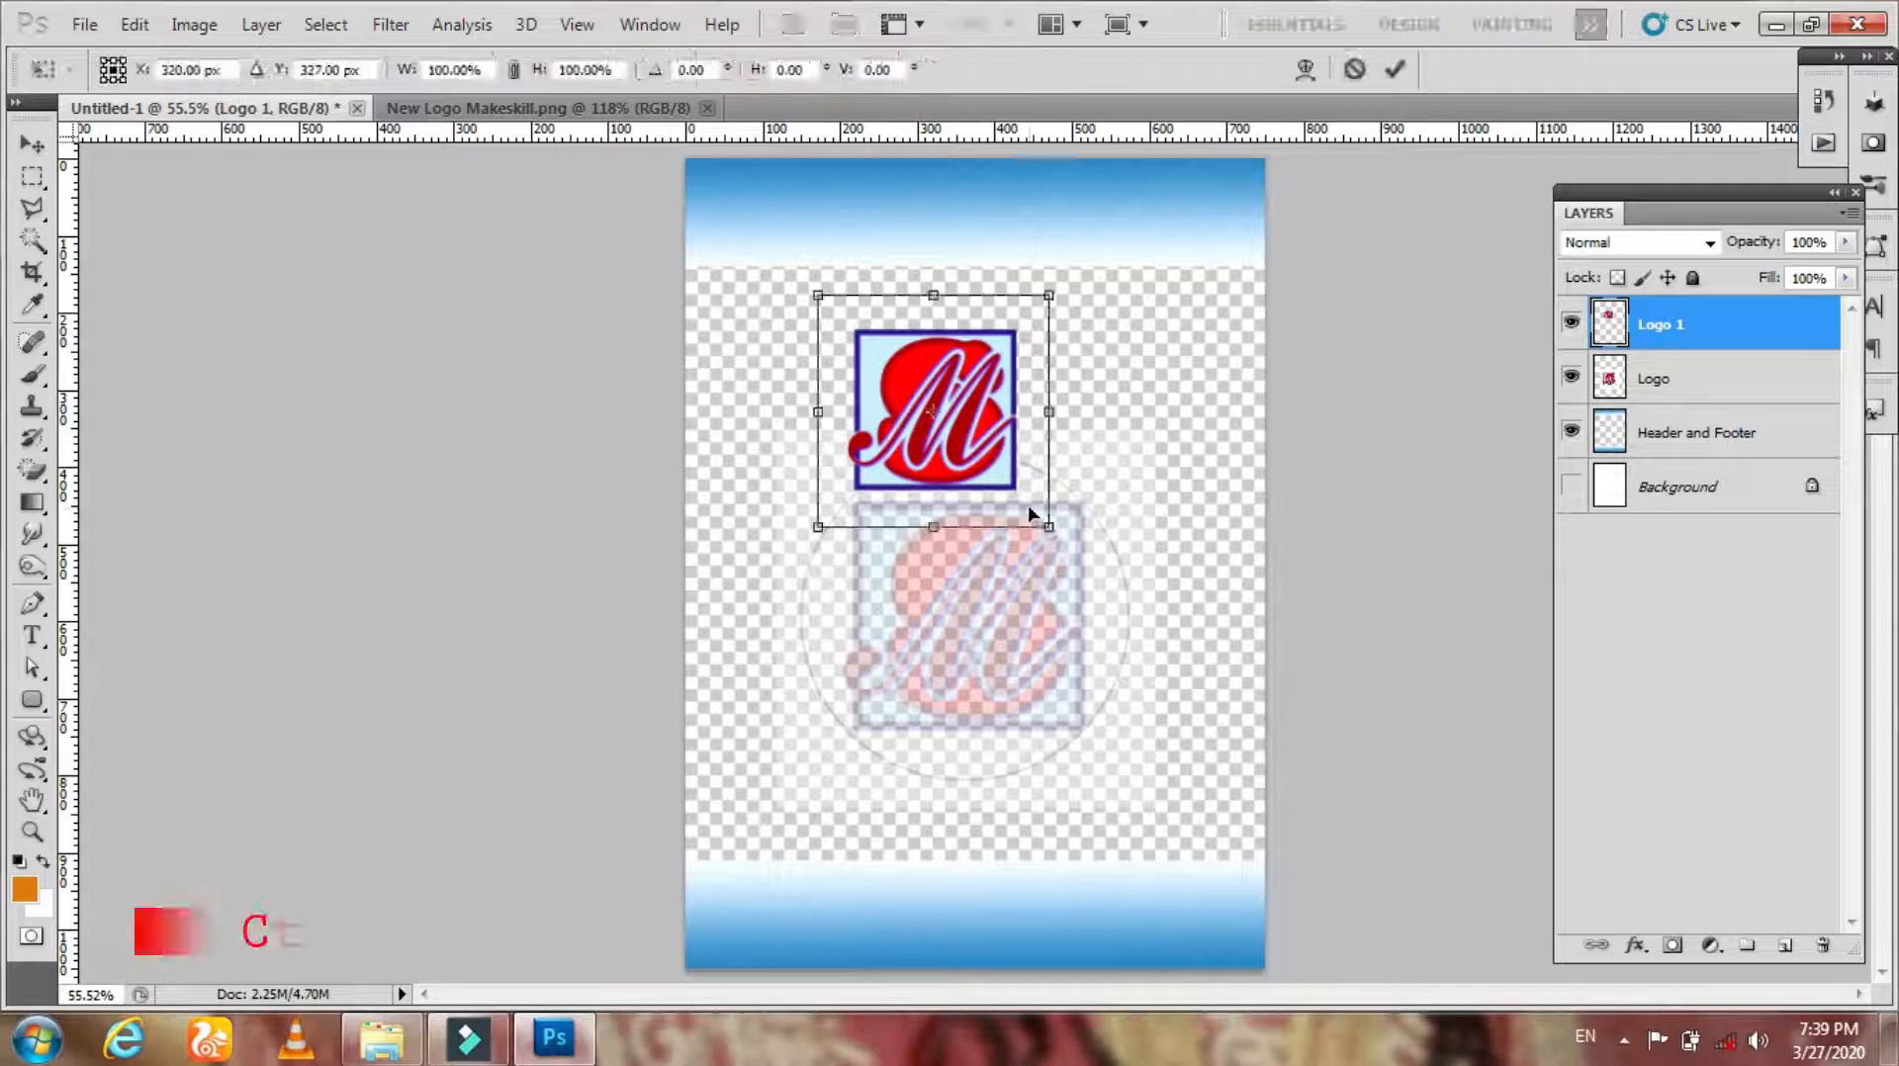
{"action": "left_click_drag", "start_coordinate": [1048, 527], "coordinate": [848, 306]}
{"action": "key", "text": "Return"}
{"action": "key", "text": "ctrl+t"}
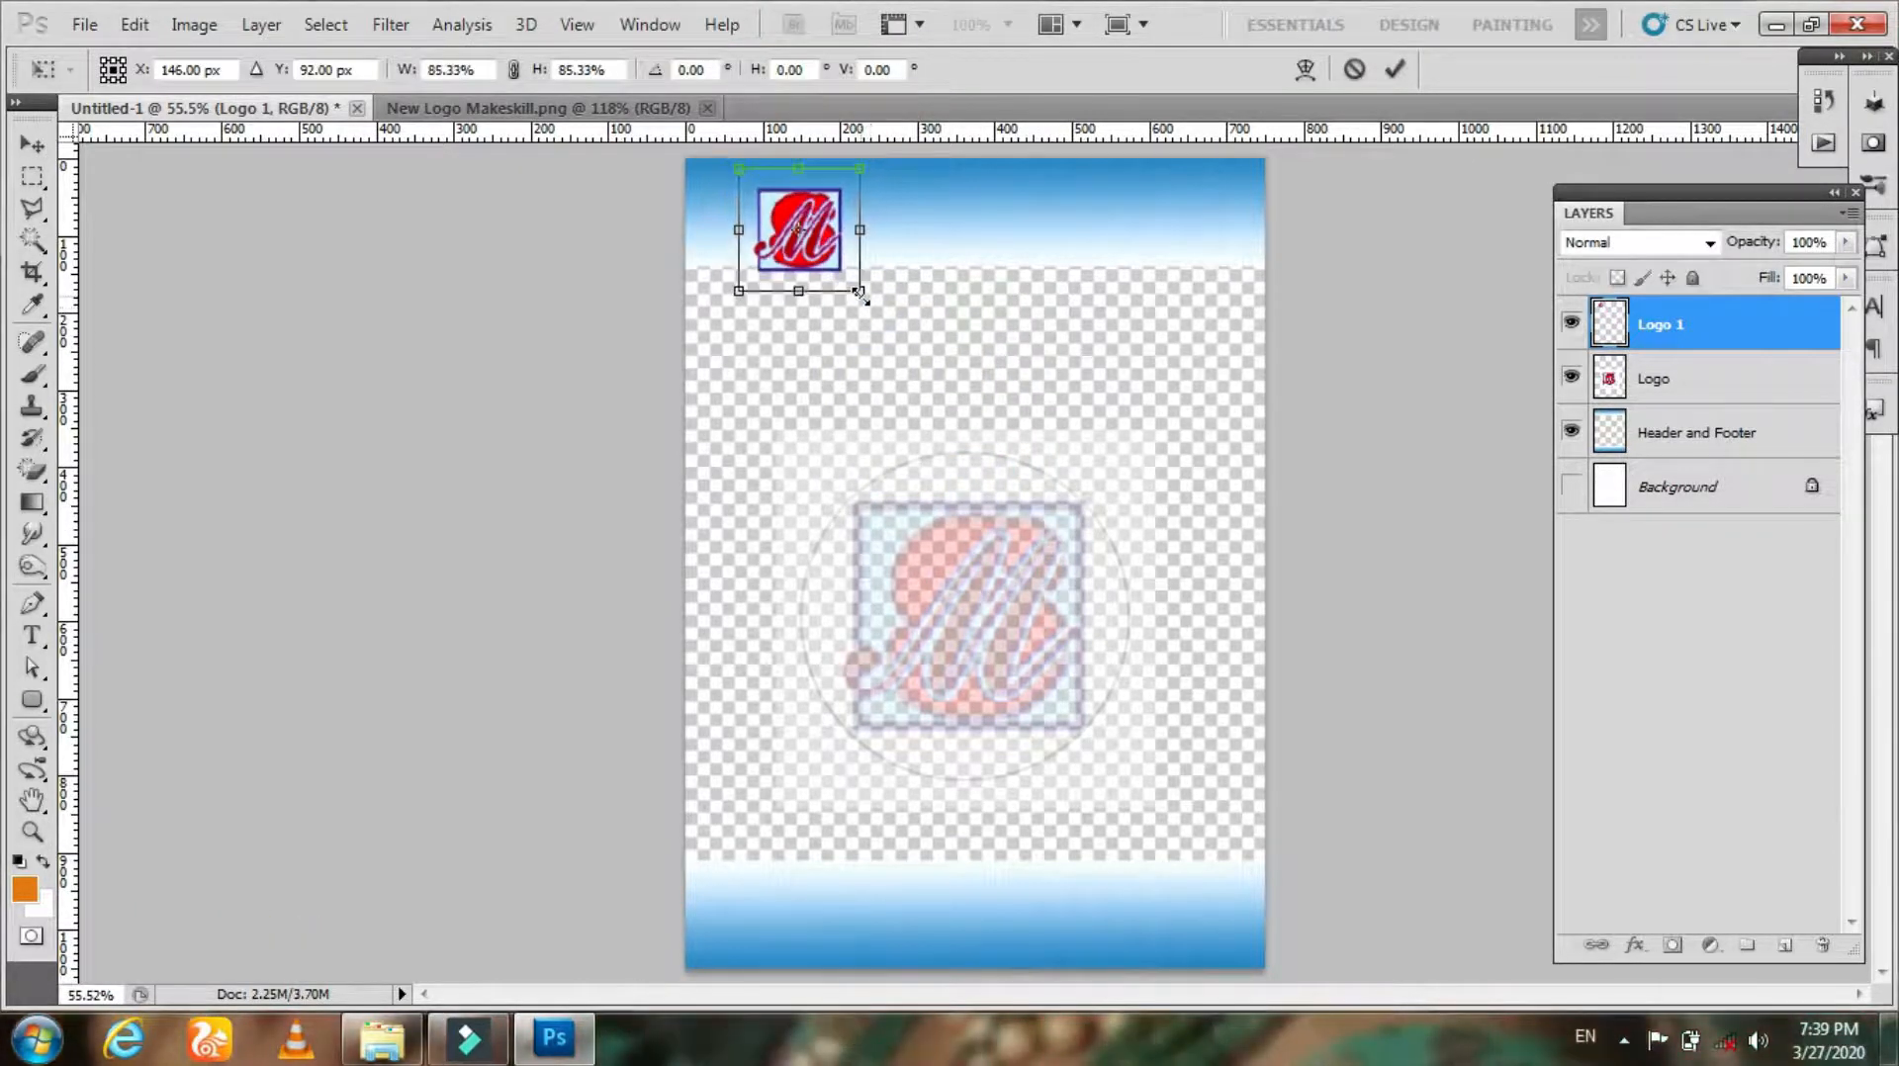
{"action": "key", "text": "Return"}
Step: Zoom into the header and nudge the Logo 1 copy left, scaling it down slightly
{"action": "key", "text": "z"}
{"action": "left_click_drag", "start_coordinate": [815, 204], "coordinate": [908, 386]}
{"action": "left_click_drag", "start_coordinate": [790, 453], "coordinate": [729, 308]}
{"action": "key", "text": "v"}
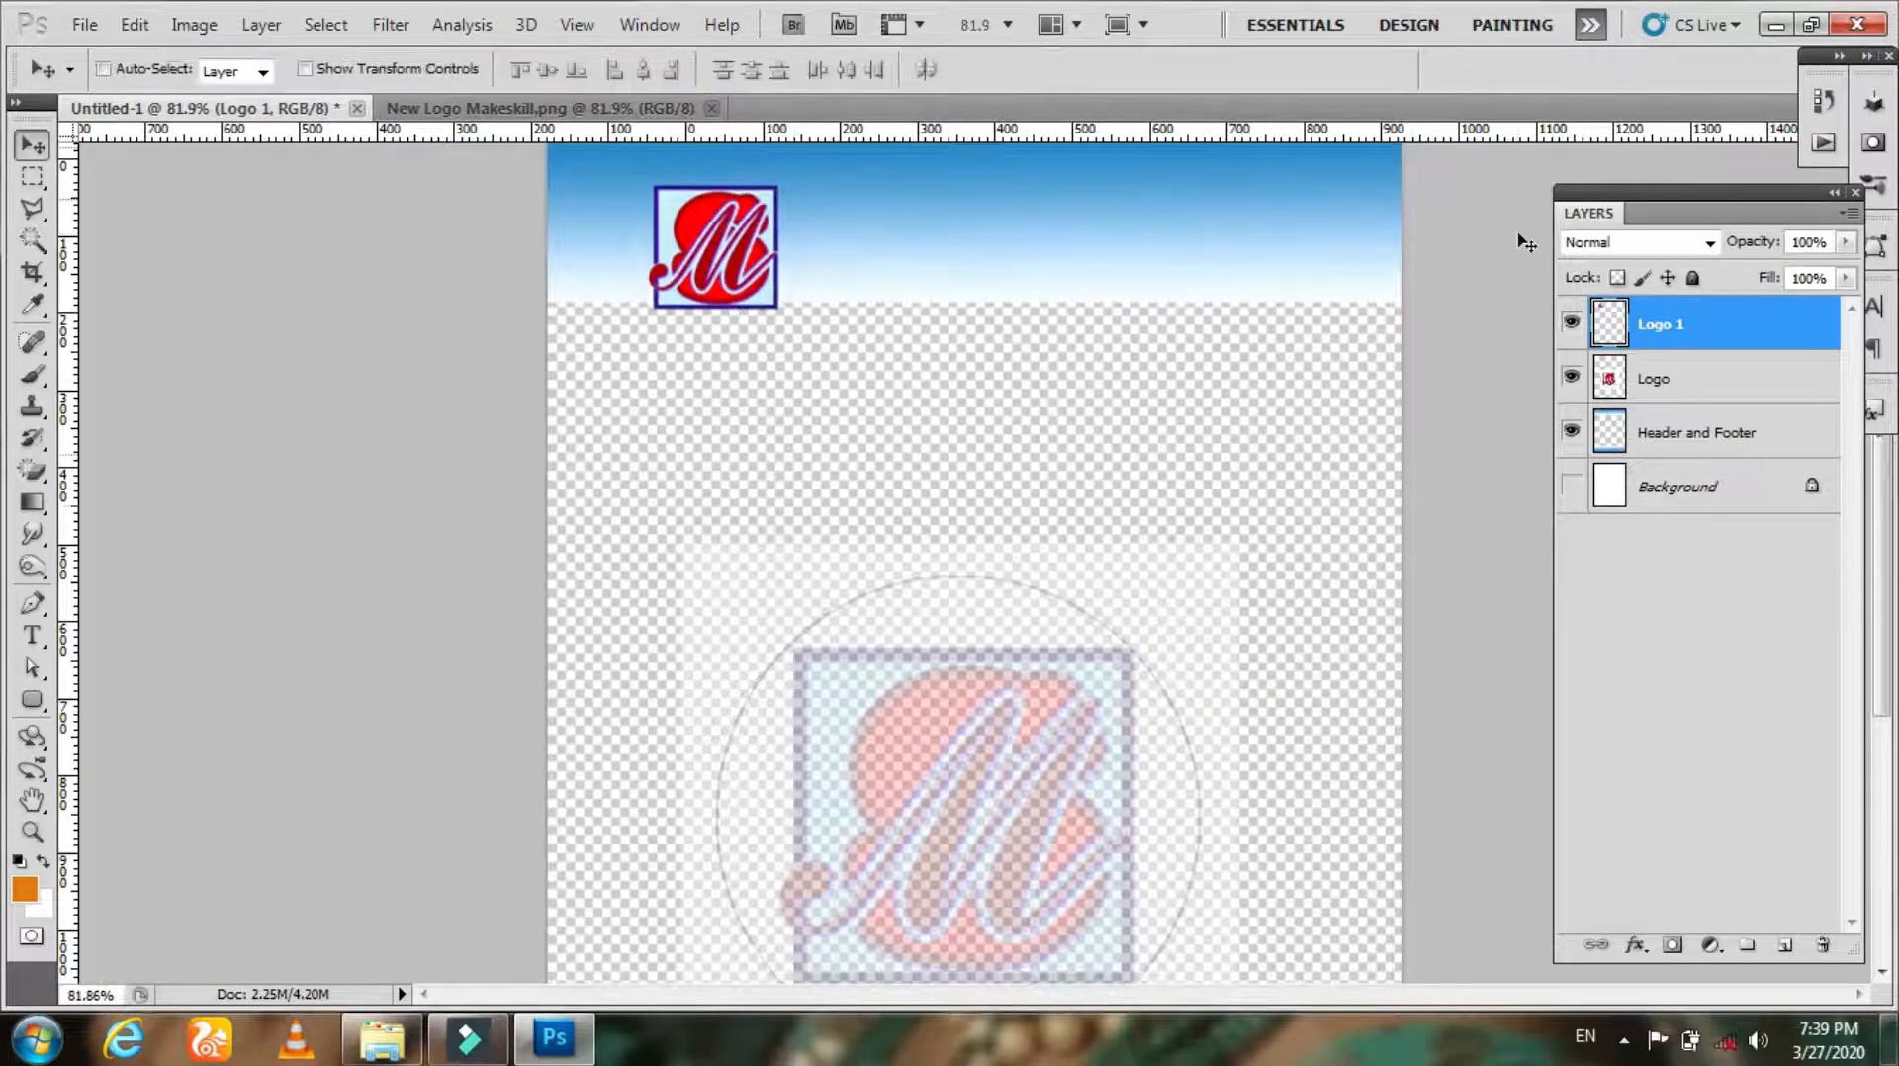
{"action": "key", "text": "h"}
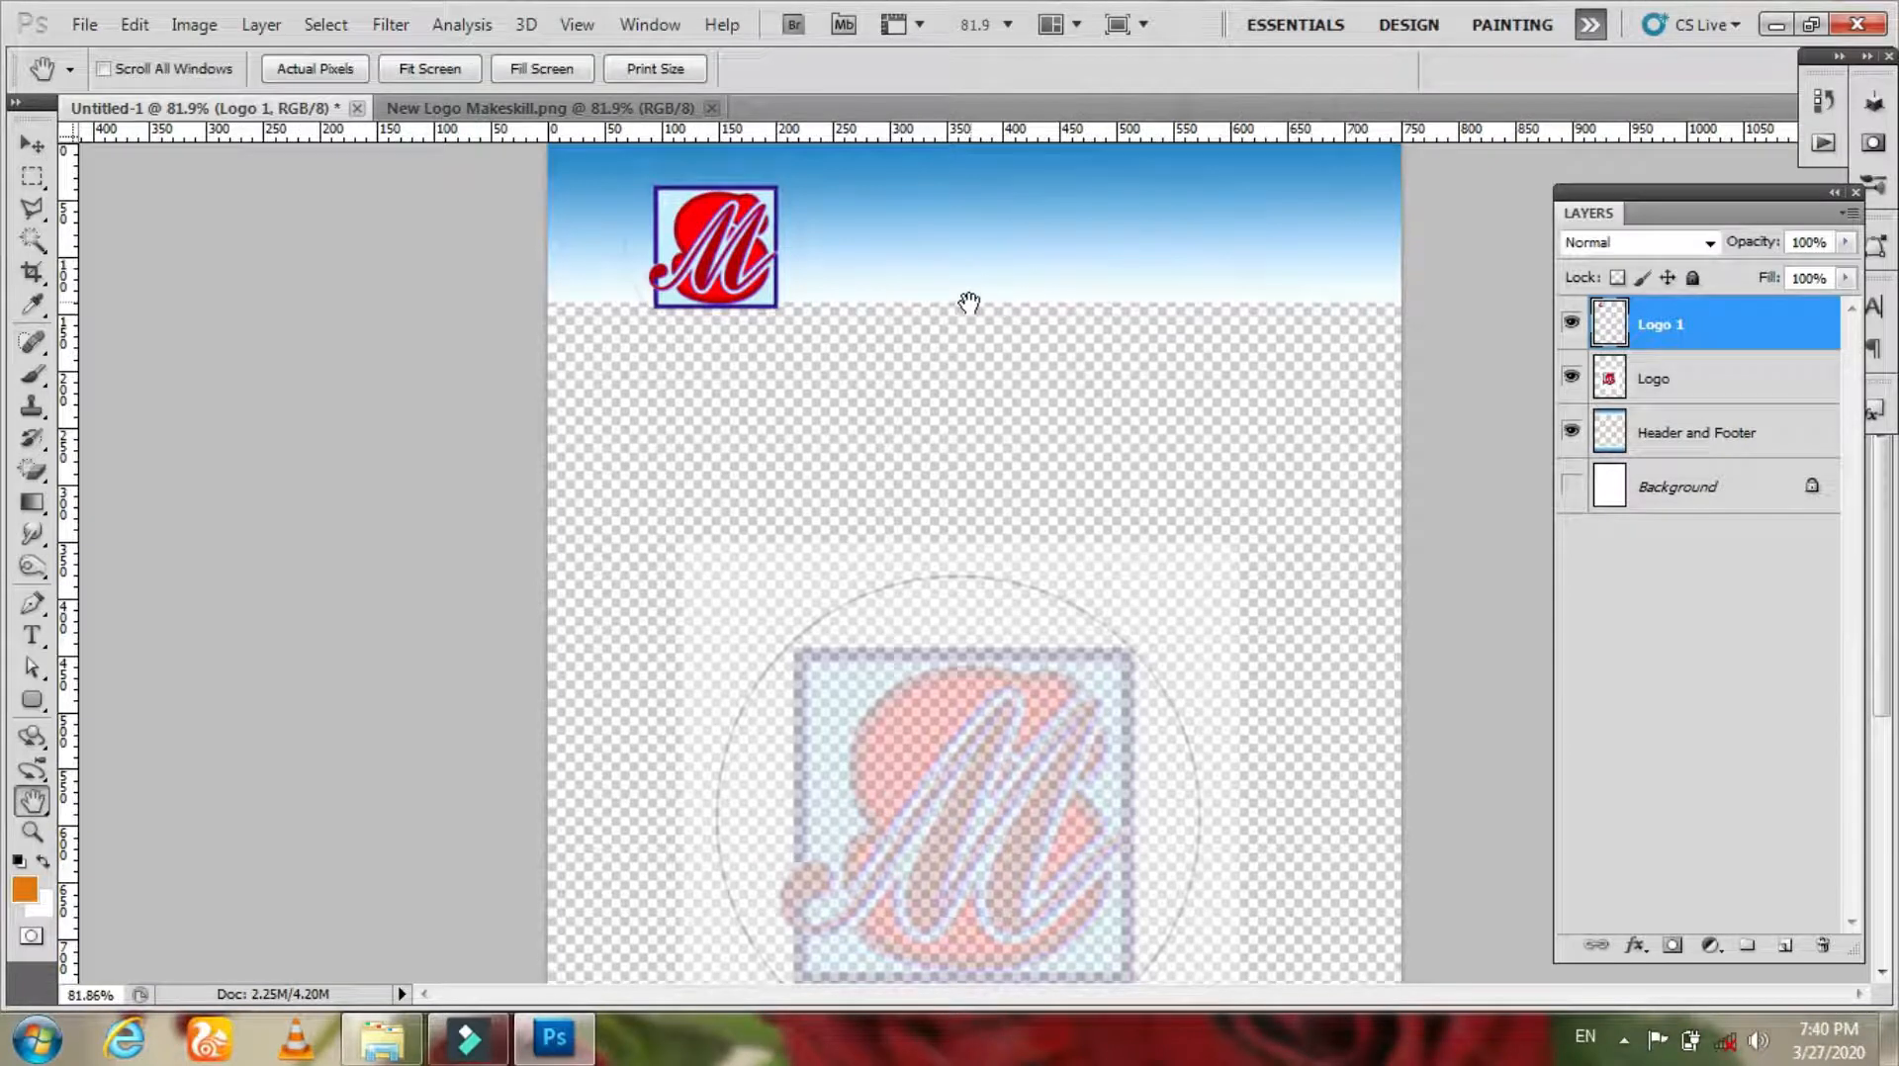
{"action": "key", "text": "z"}
{"action": "left_click", "coordinate": [741, 269]}
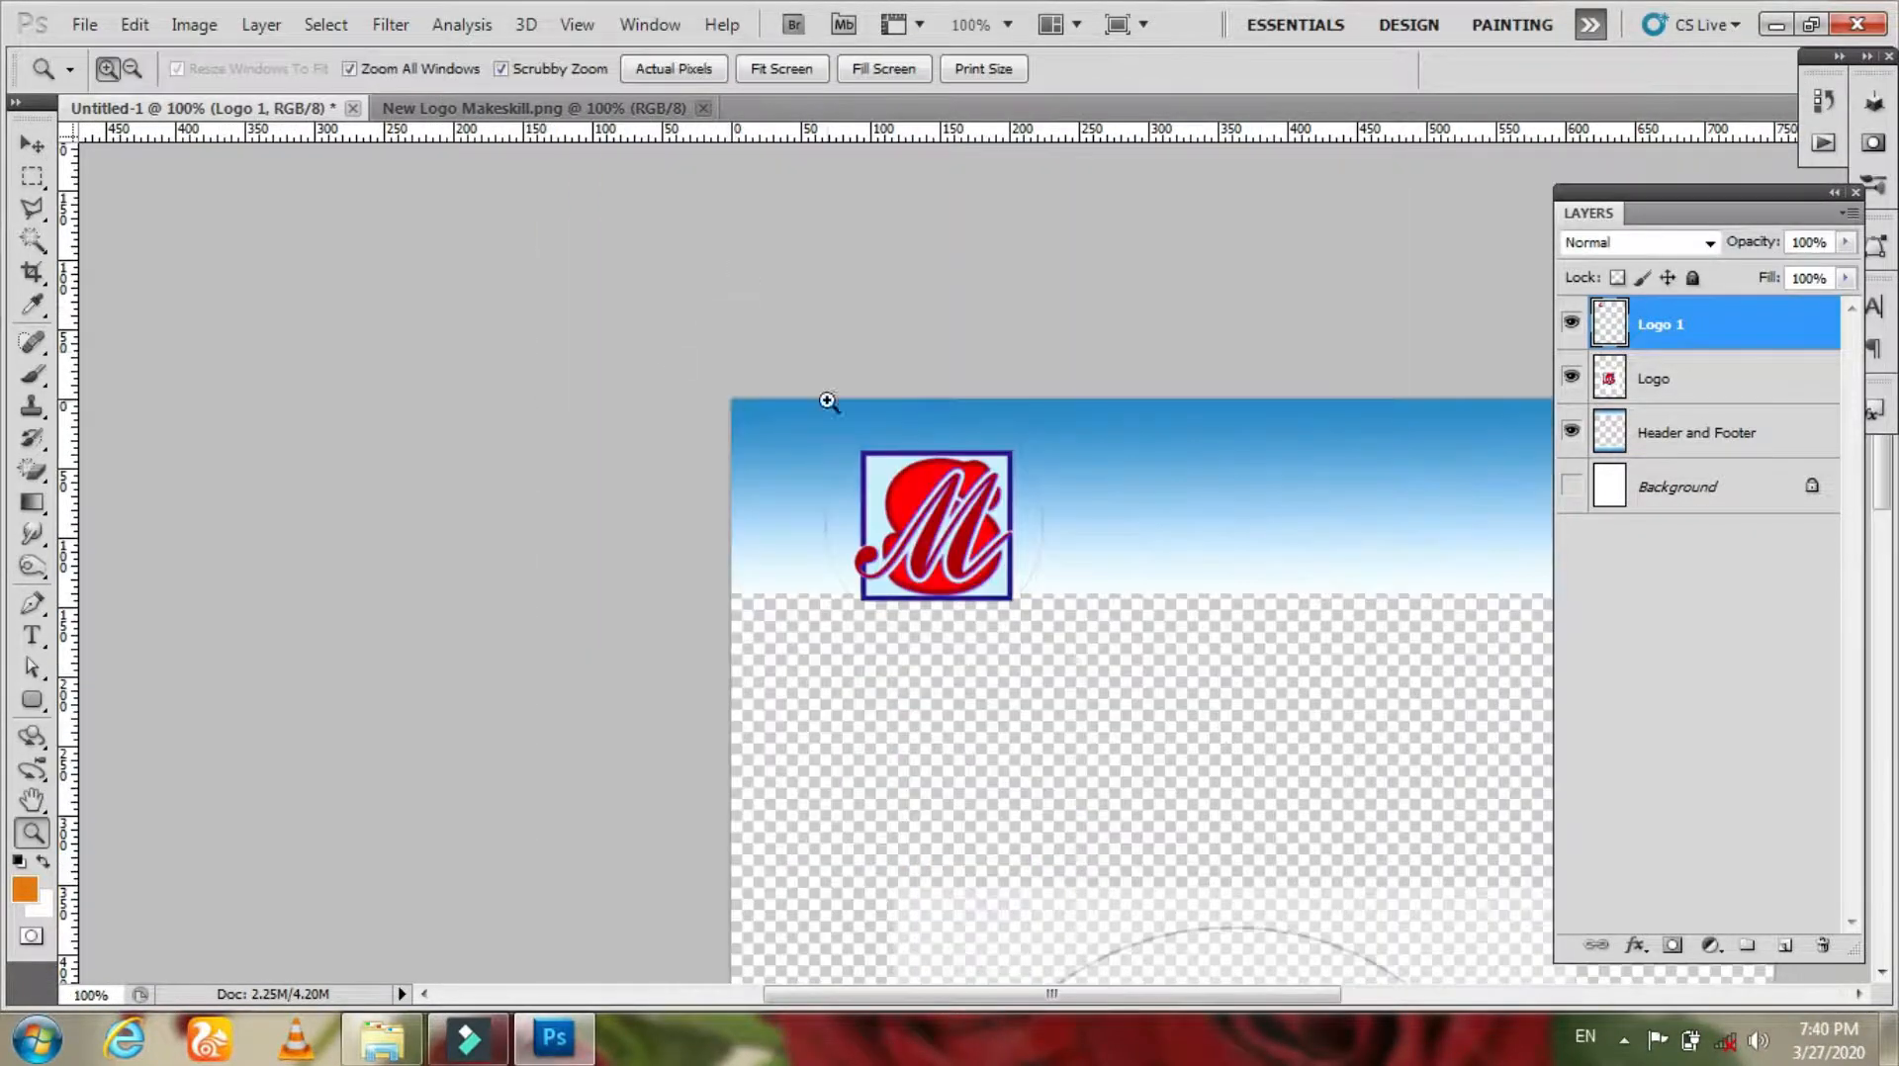
{"action": "key", "text": "v"}
{"action": "left_click_drag", "start_coordinate": [945, 467], "coordinate": [880, 450]}
{"action": "key", "text": "ctrl+t"}
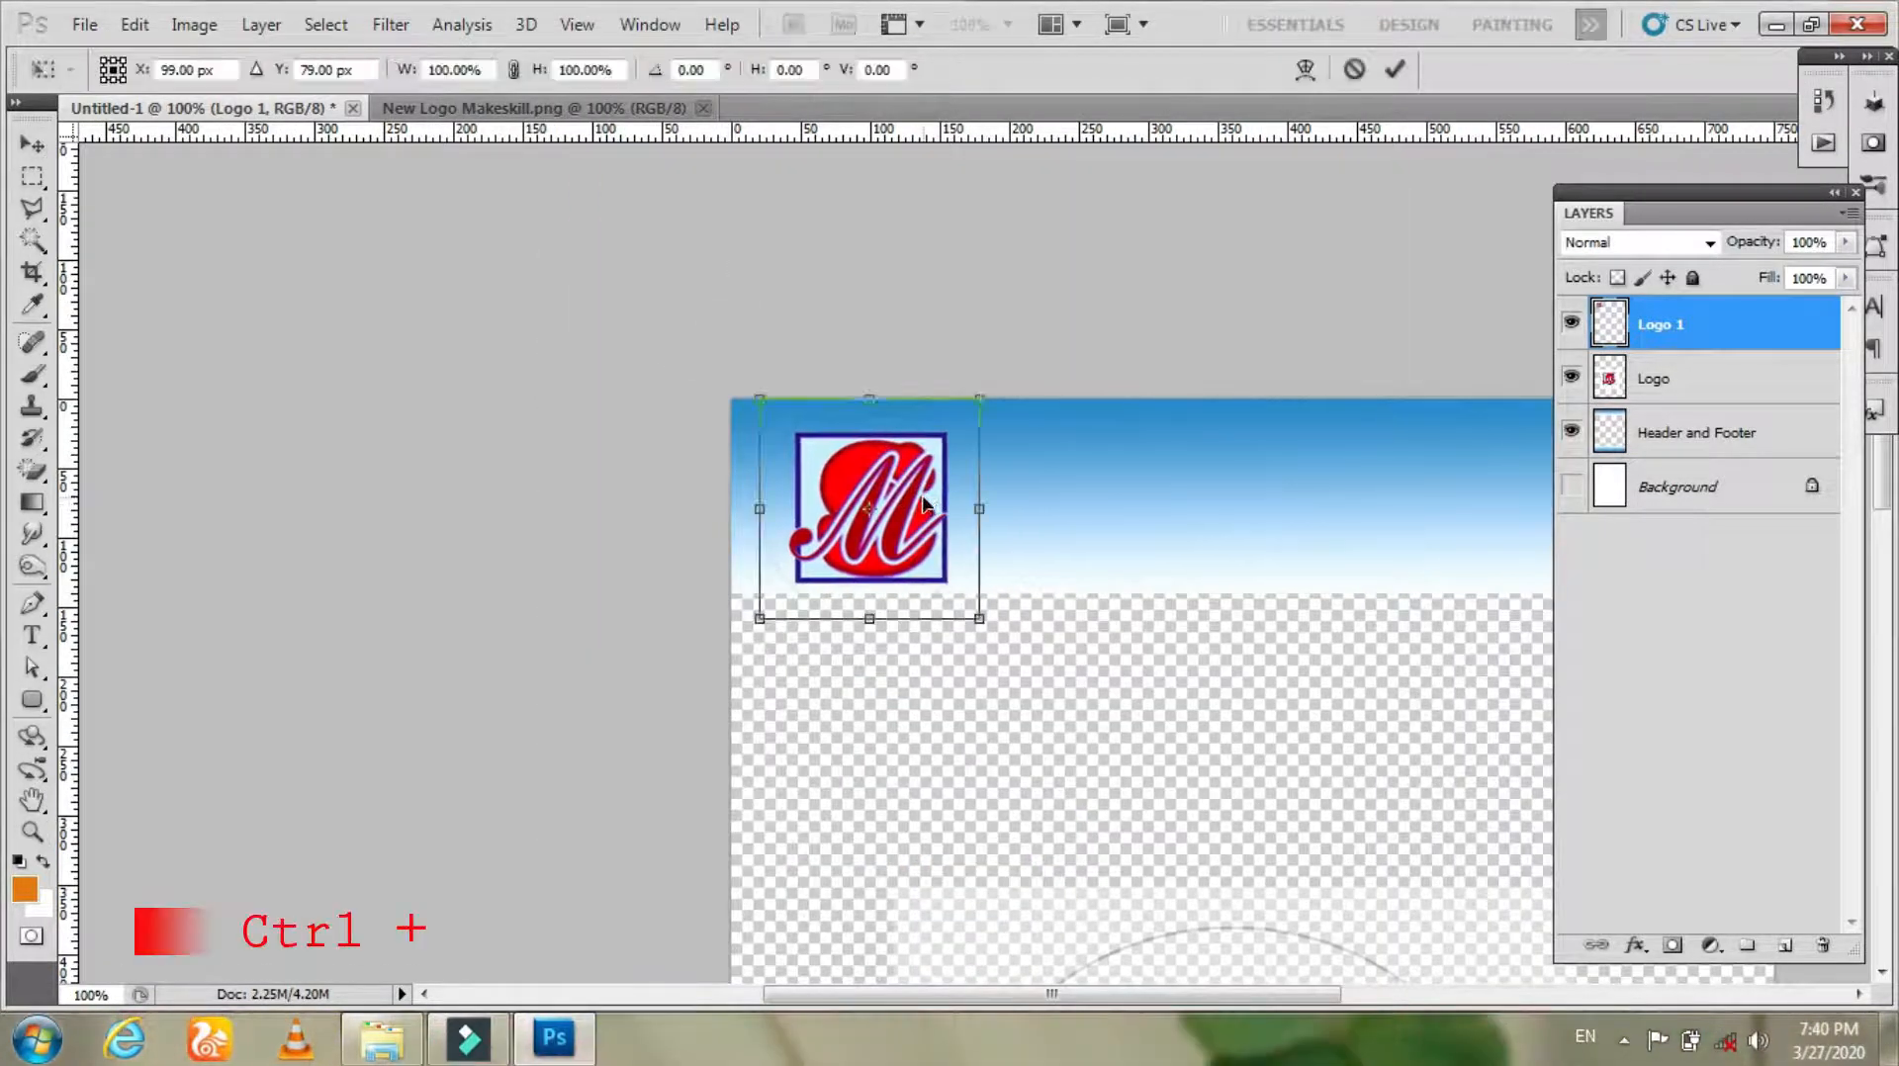
{"action": "left_click_drag", "start_coordinate": [982, 396], "coordinate": [974, 415]}
{"action": "key", "text": "Return"}
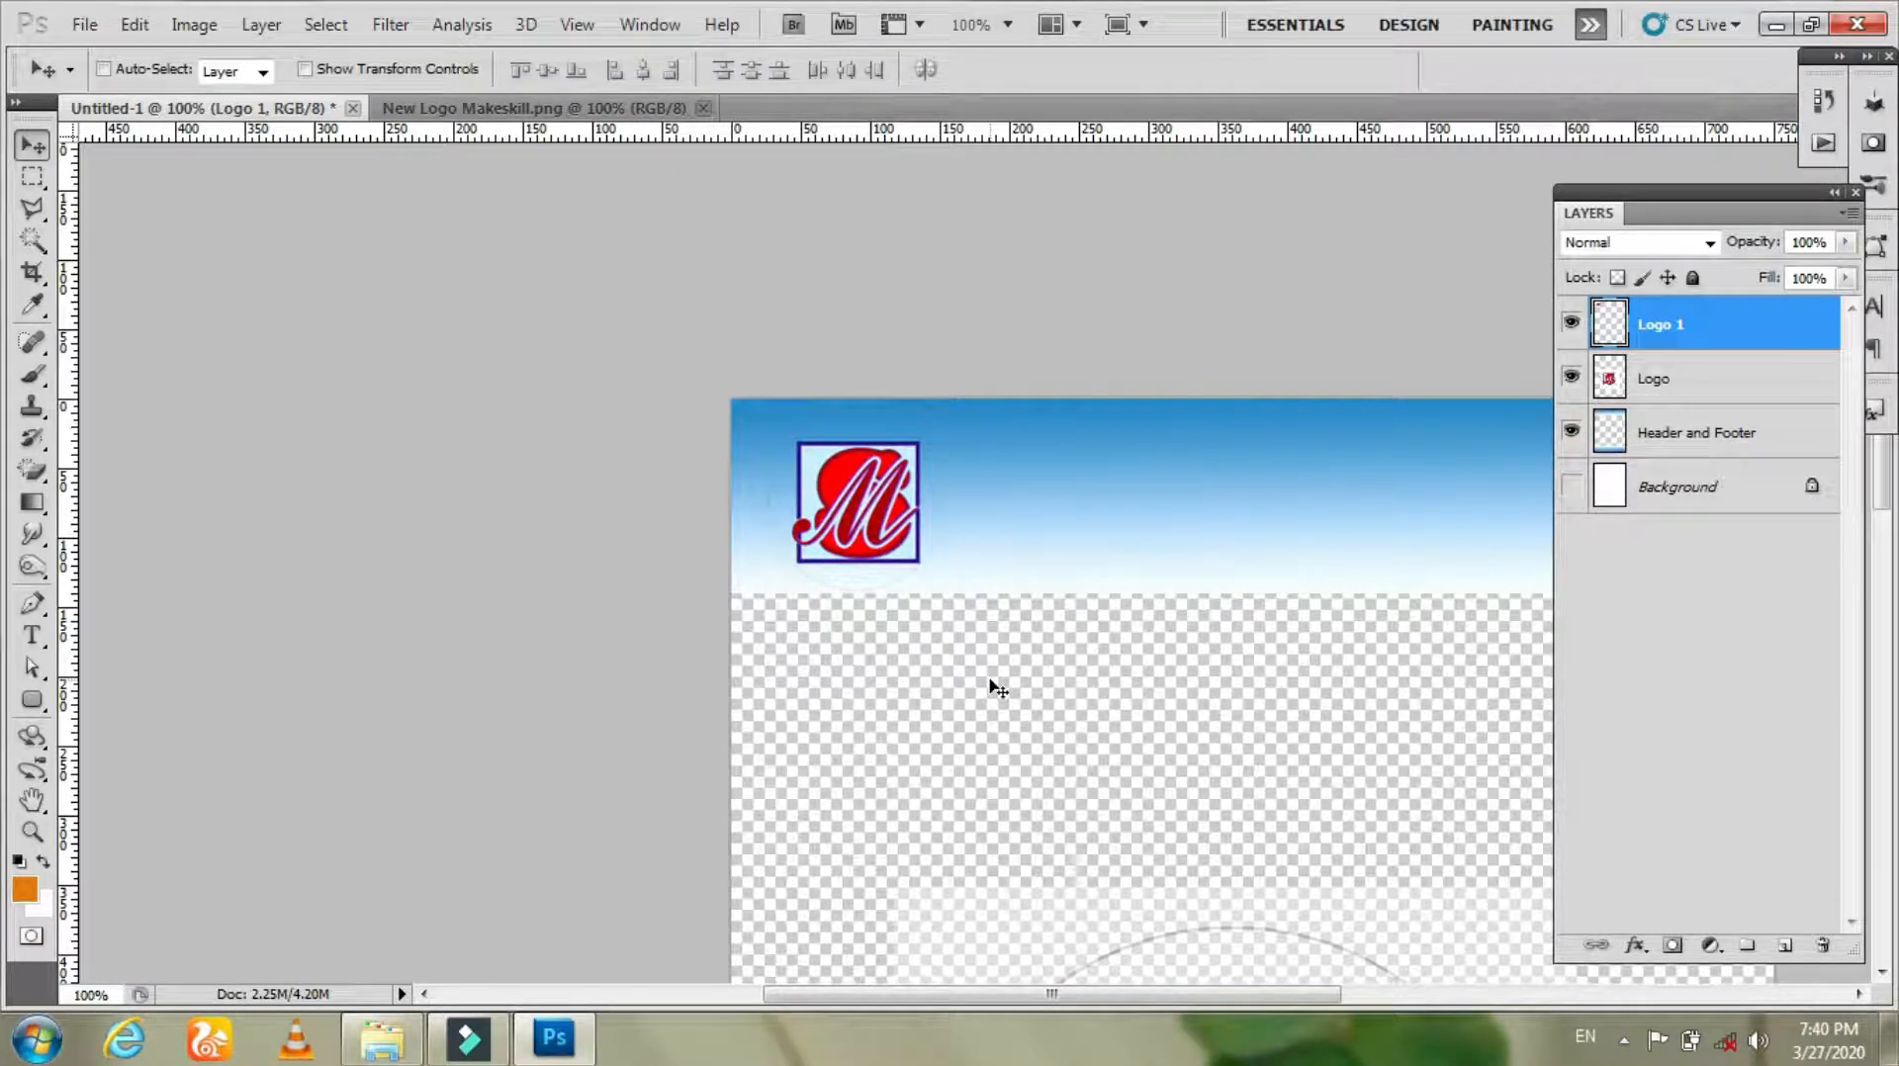
Step: Add a Drop Shadow to Logo 1 with 100% opacity and 1 px distance
{"action": "key", "text": "z"}
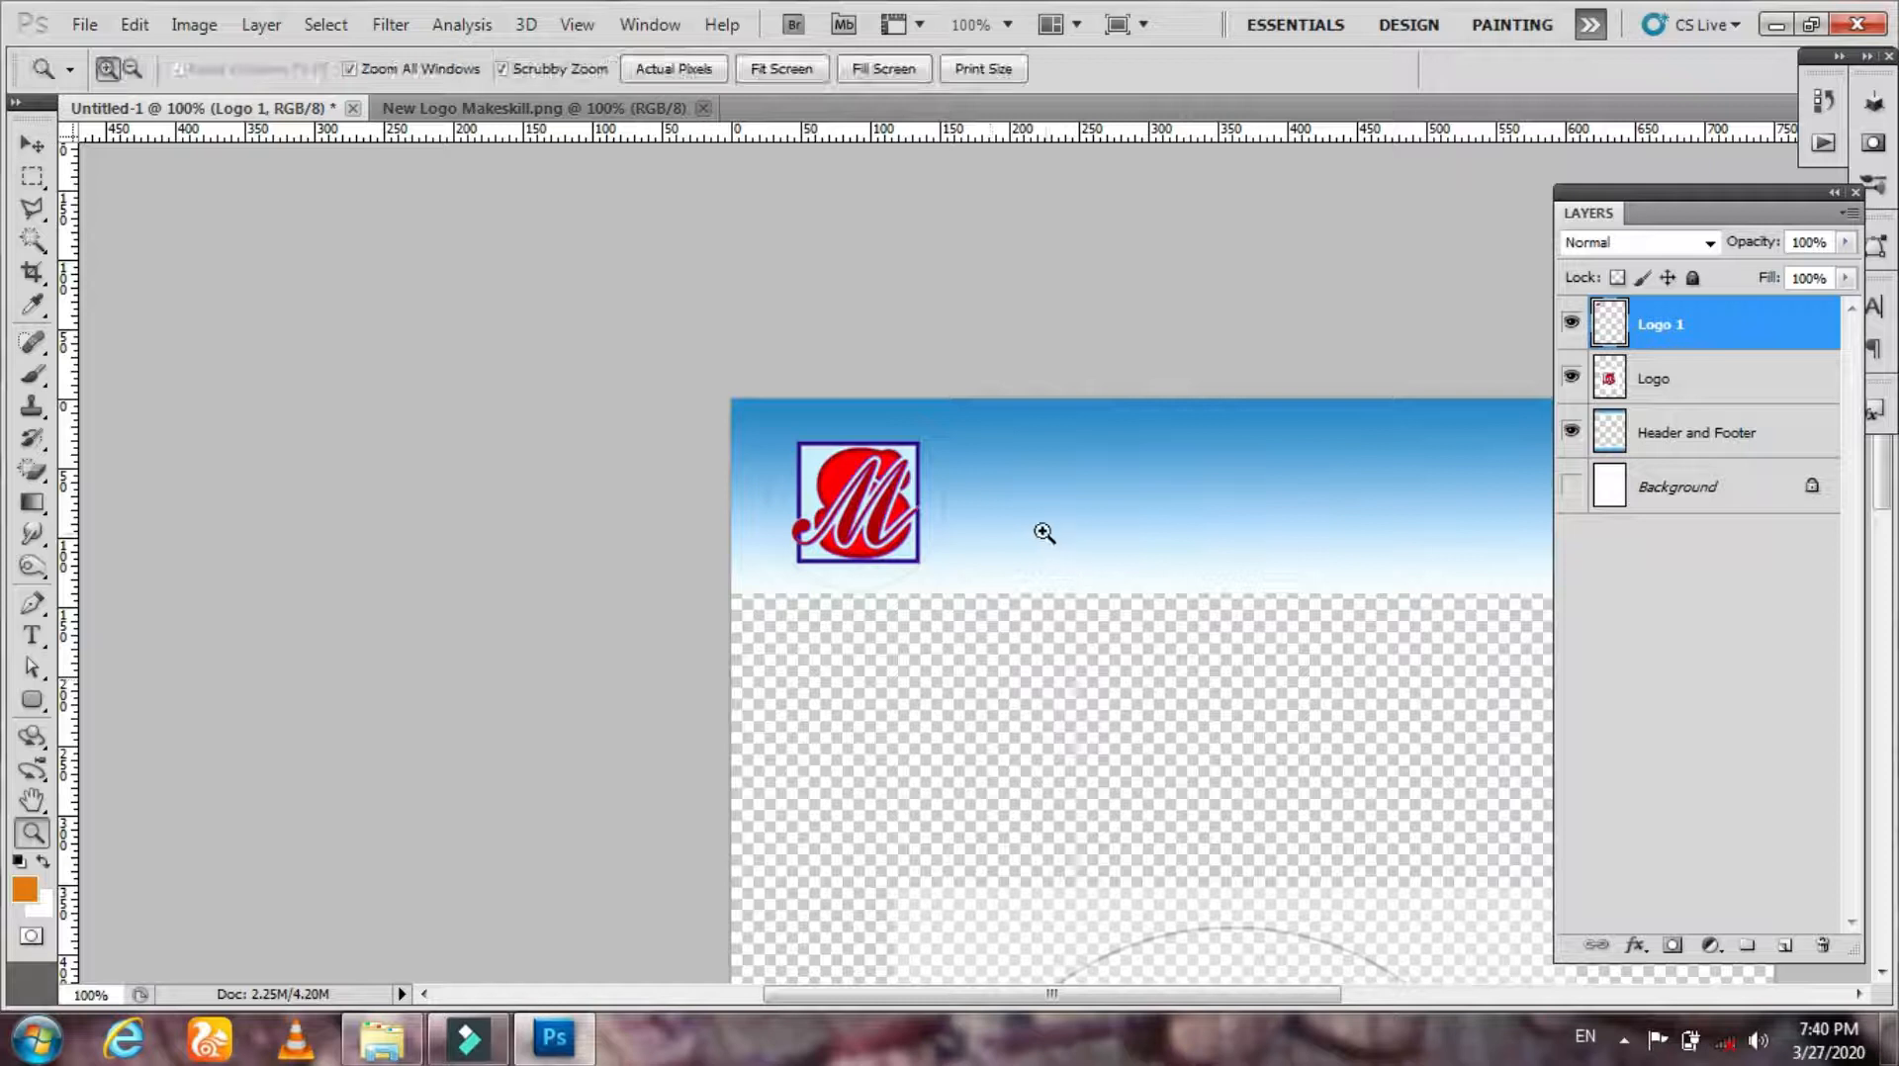
{"action": "right_click", "coordinate": [1682, 323]}
{"action": "left_click", "coordinate": [1713, 366]}
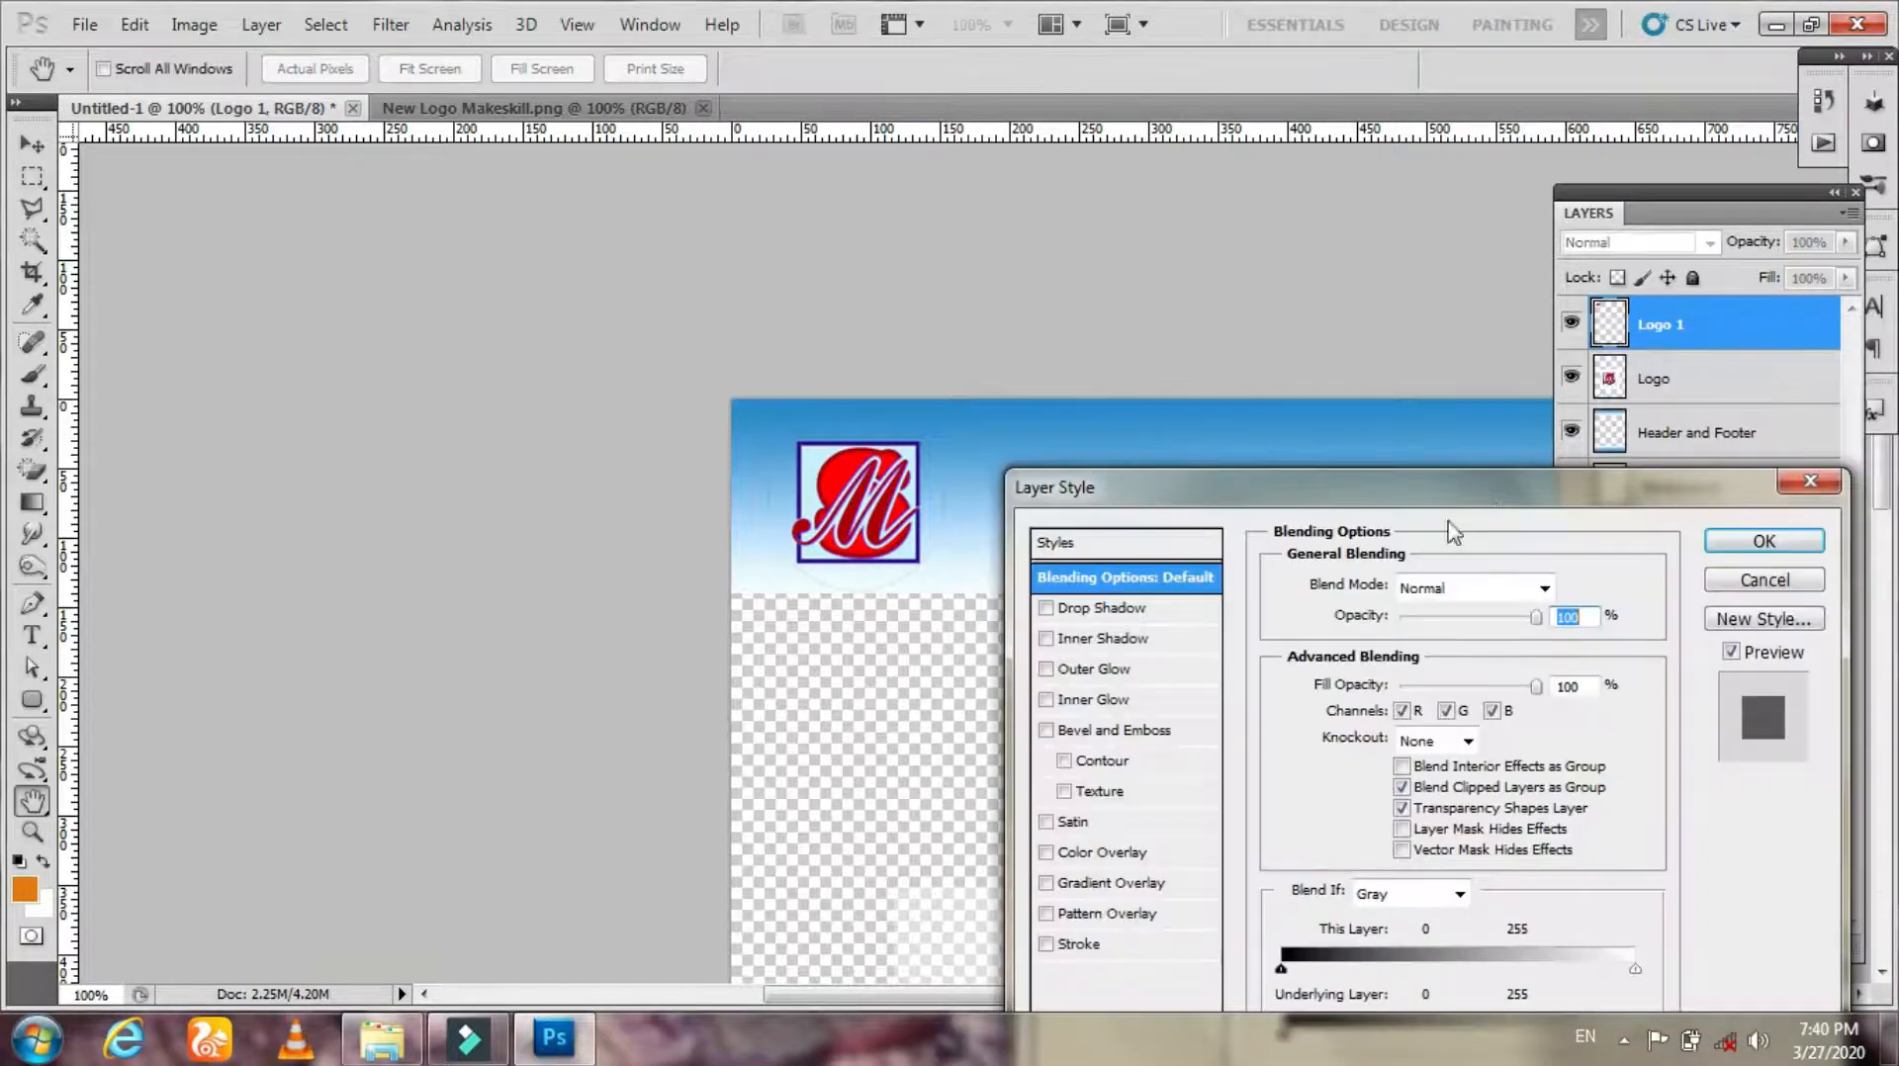
{"action": "left_click", "coordinate": [1140, 608]}
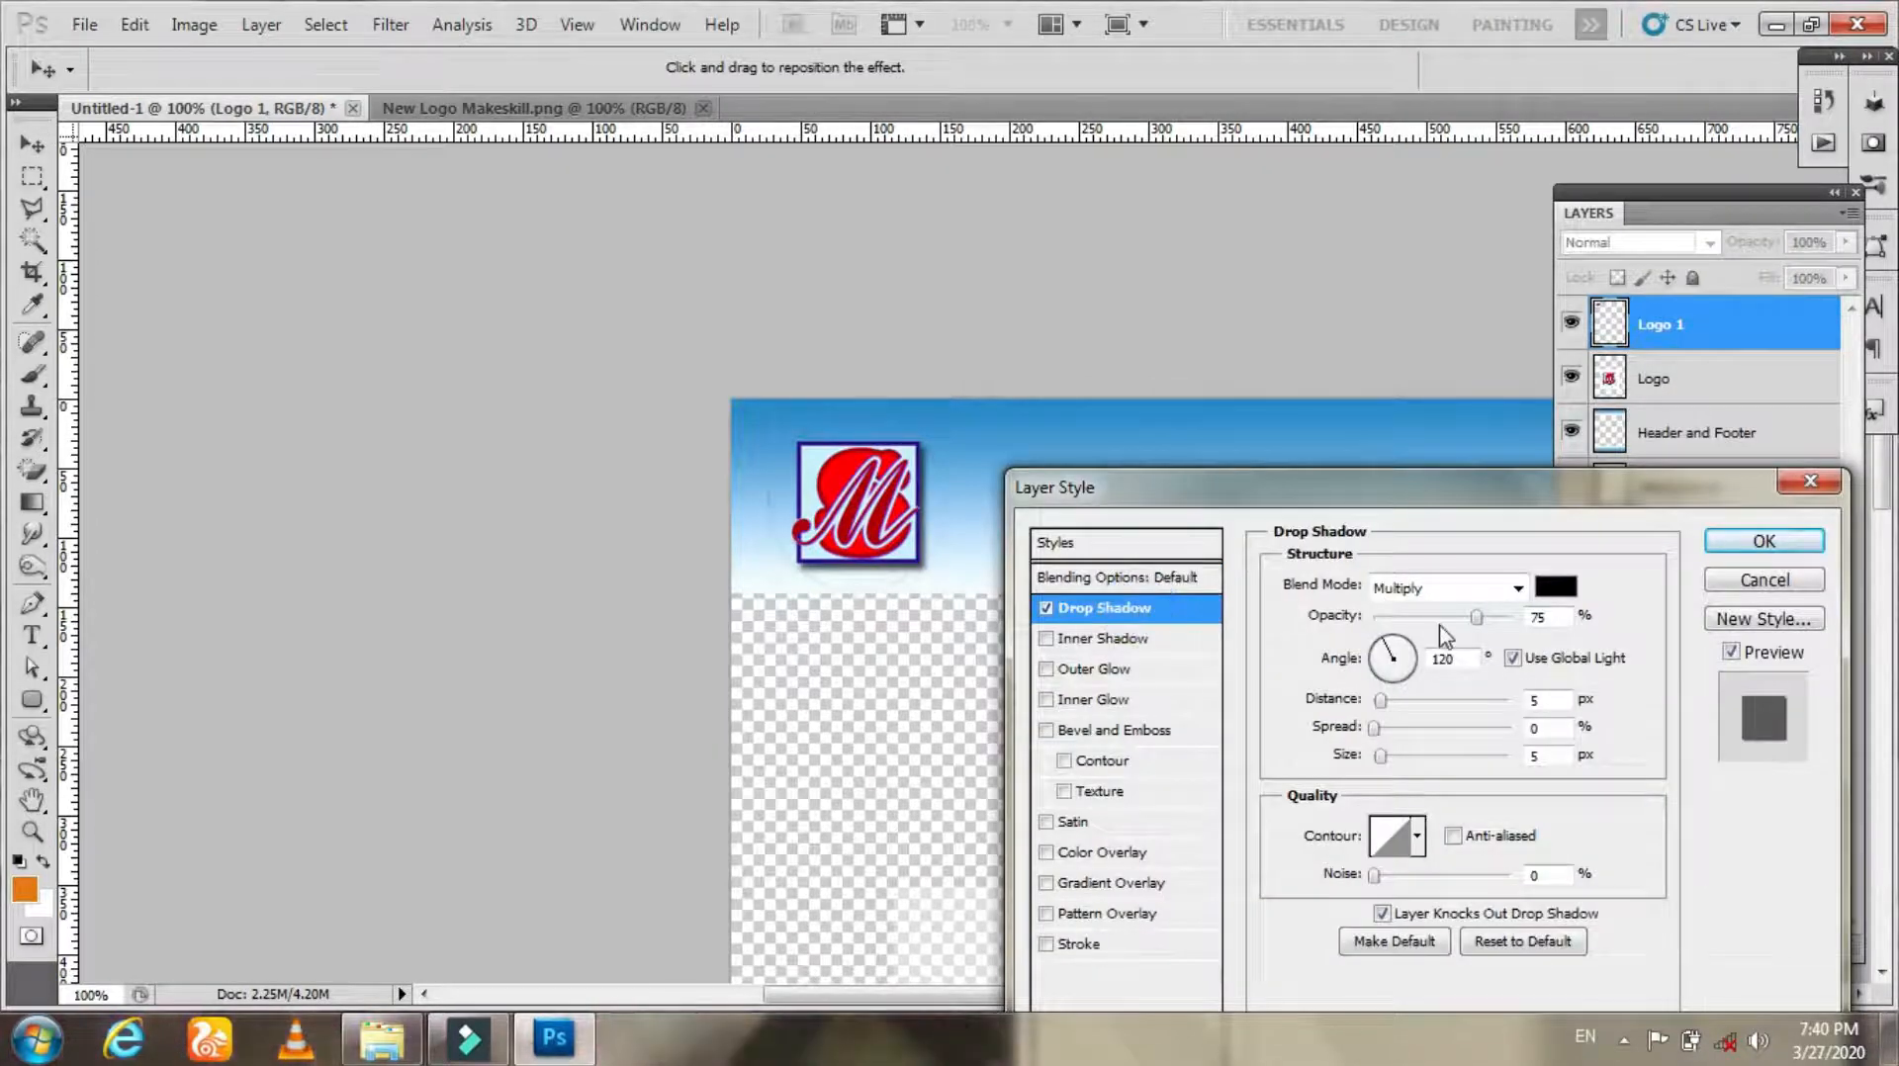
{"action": "left_click_drag", "start_coordinate": [1484, 606], "coordinate": [1520, 629]}
{"action": "left_click_drag", "start_coordinate": [1380, 700], "coordinate": [1393, 756]}
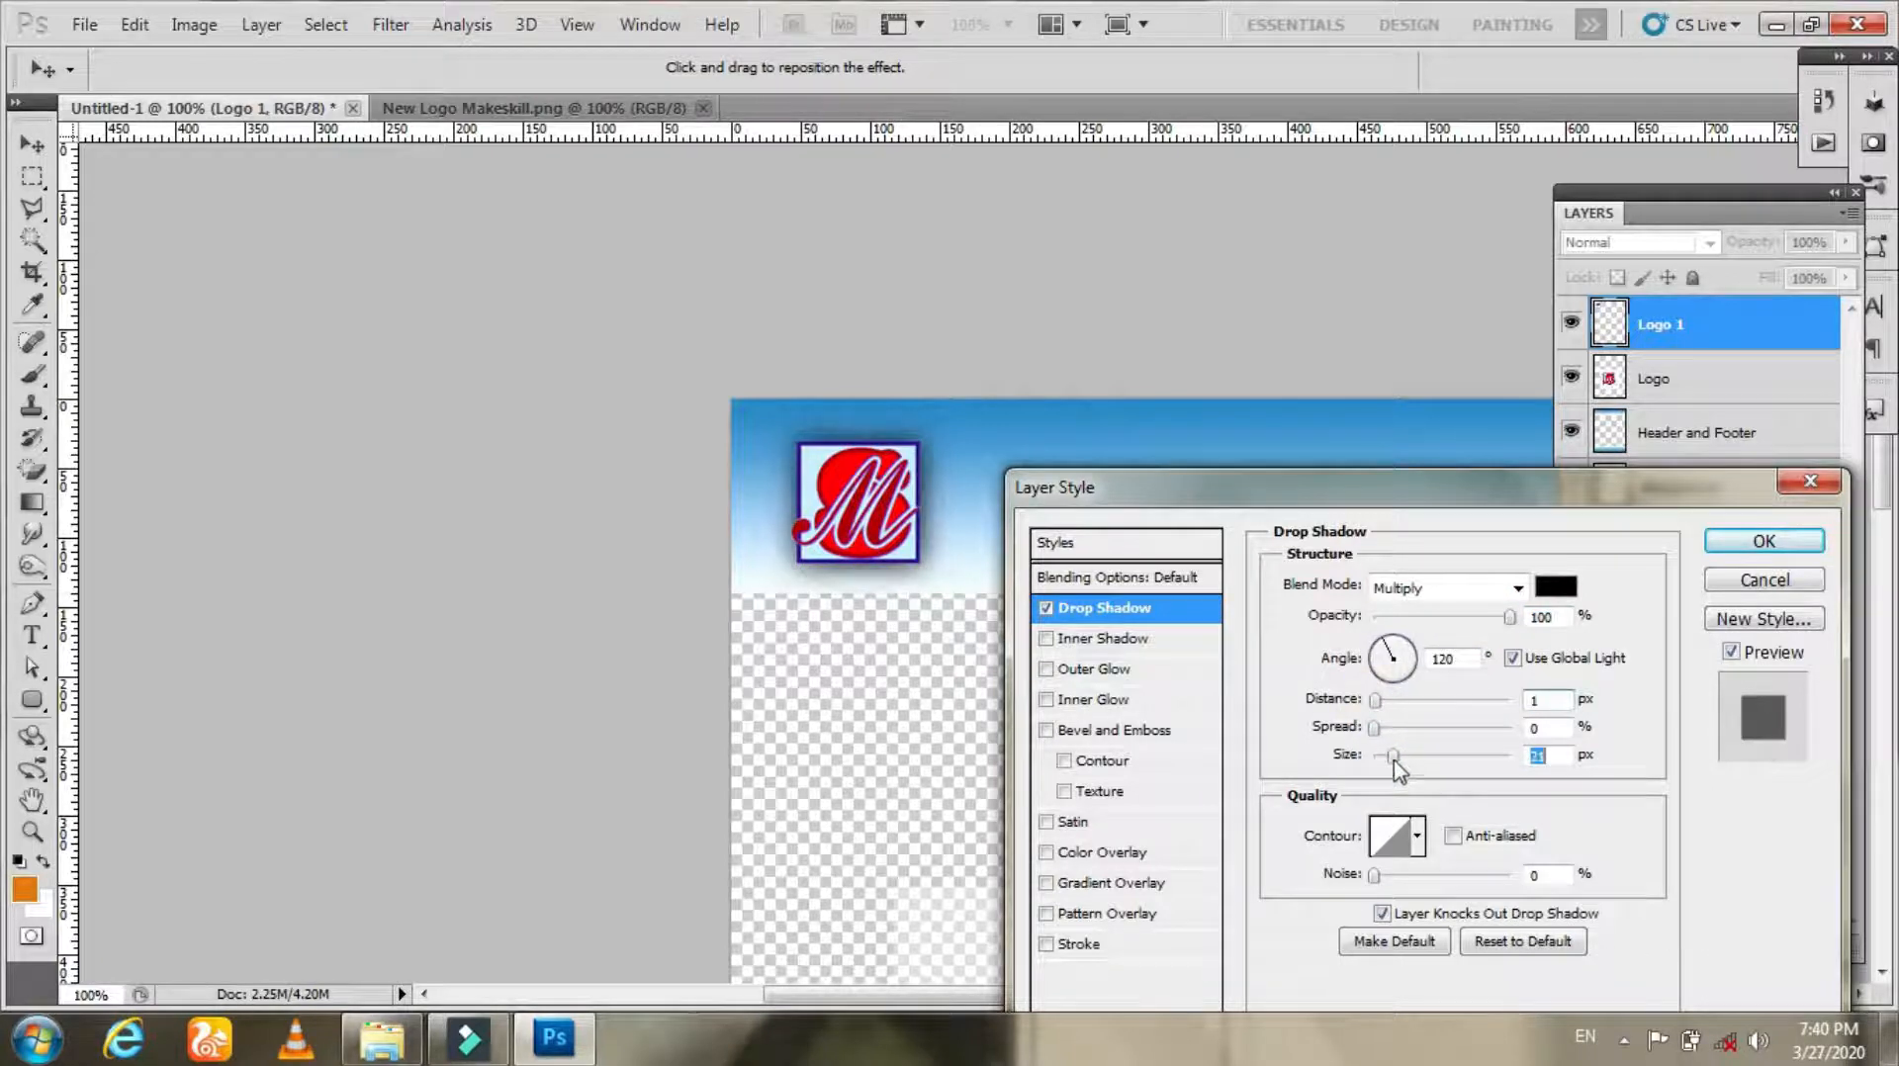
{"action": "left_click", "coordinate": [1757, 542]}
Step: Show the Background layer again and fit the whole page on screen
{"action": "key", "text": "z"}
{"action": "left_click", "coordinate": [1570, 538]}
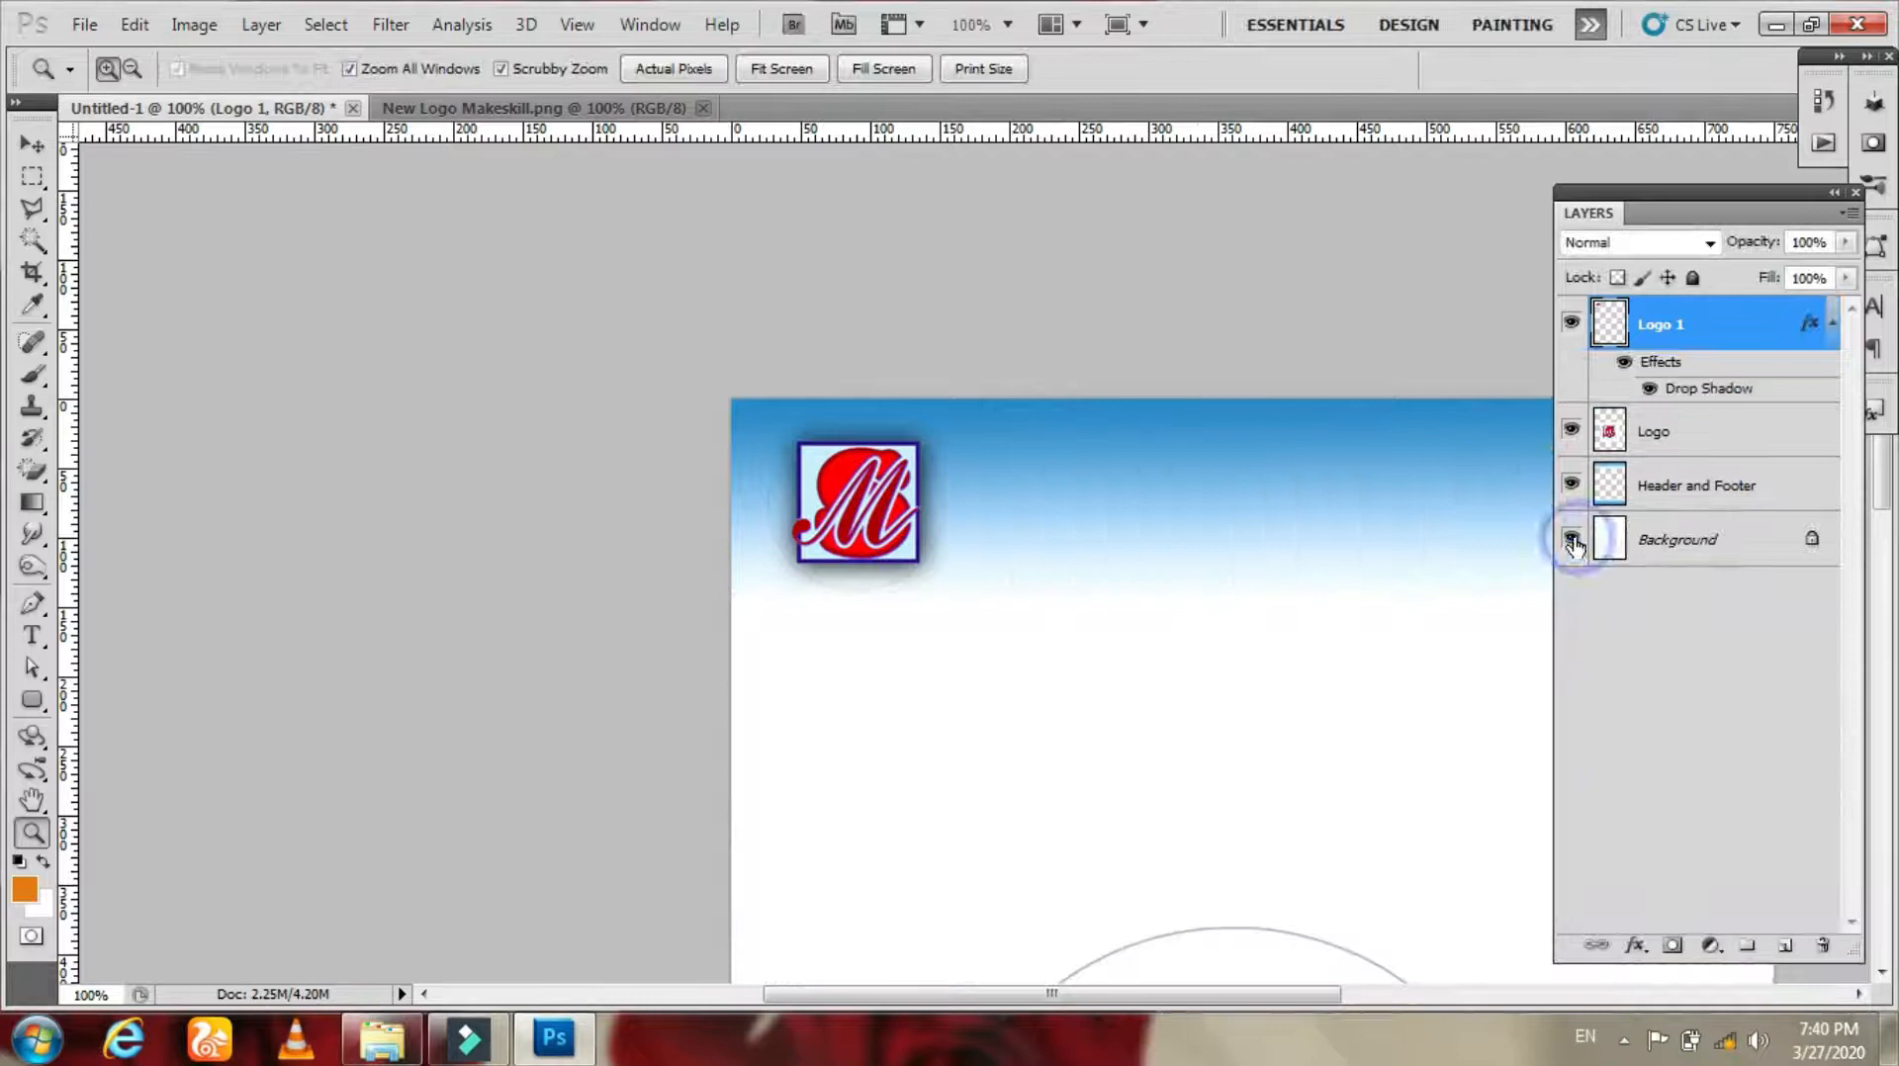
{"action": "left_click_drag", "start_coordinate": [1091, 594], "coordinate": [772, 165]}
{"action": "left_click", "coordinate": [781, 68]}
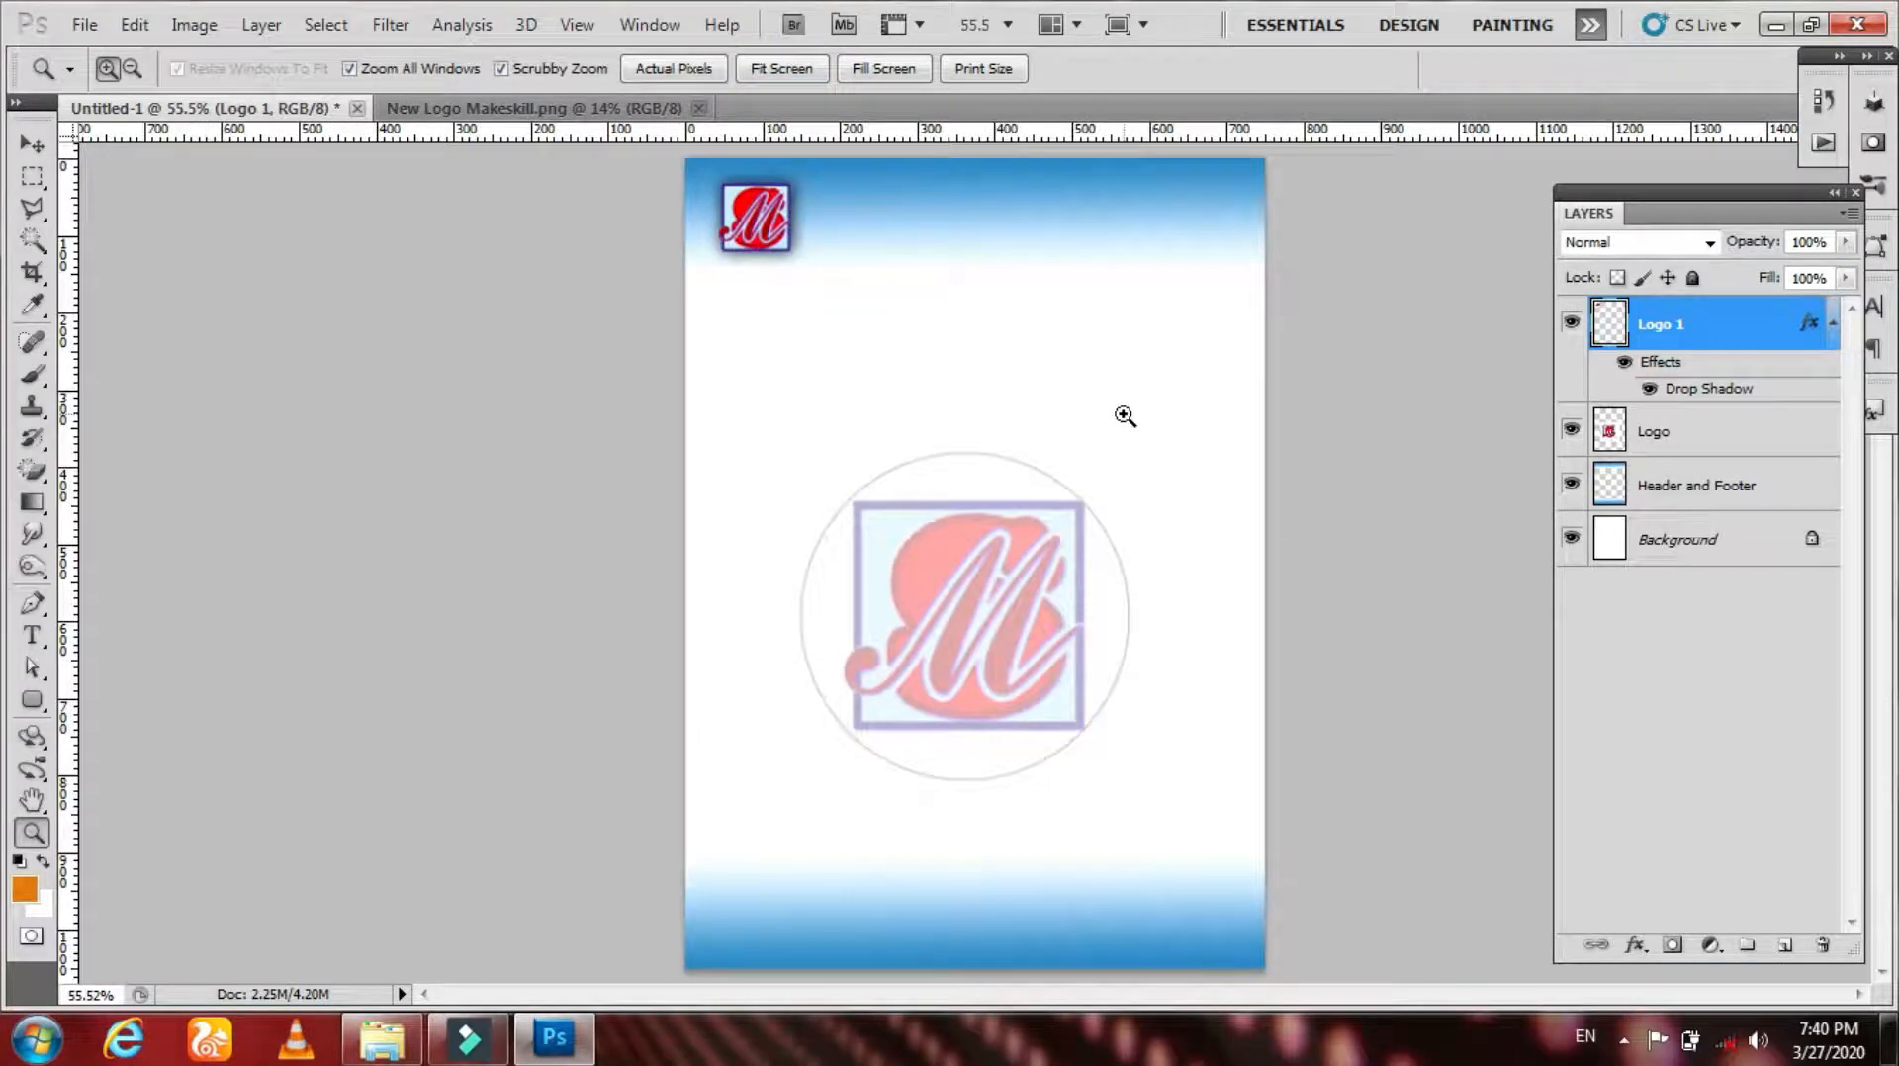
{"action": "left_click_drag", "start_coordinate": [32, 176], "coordinate": [123, 180]}
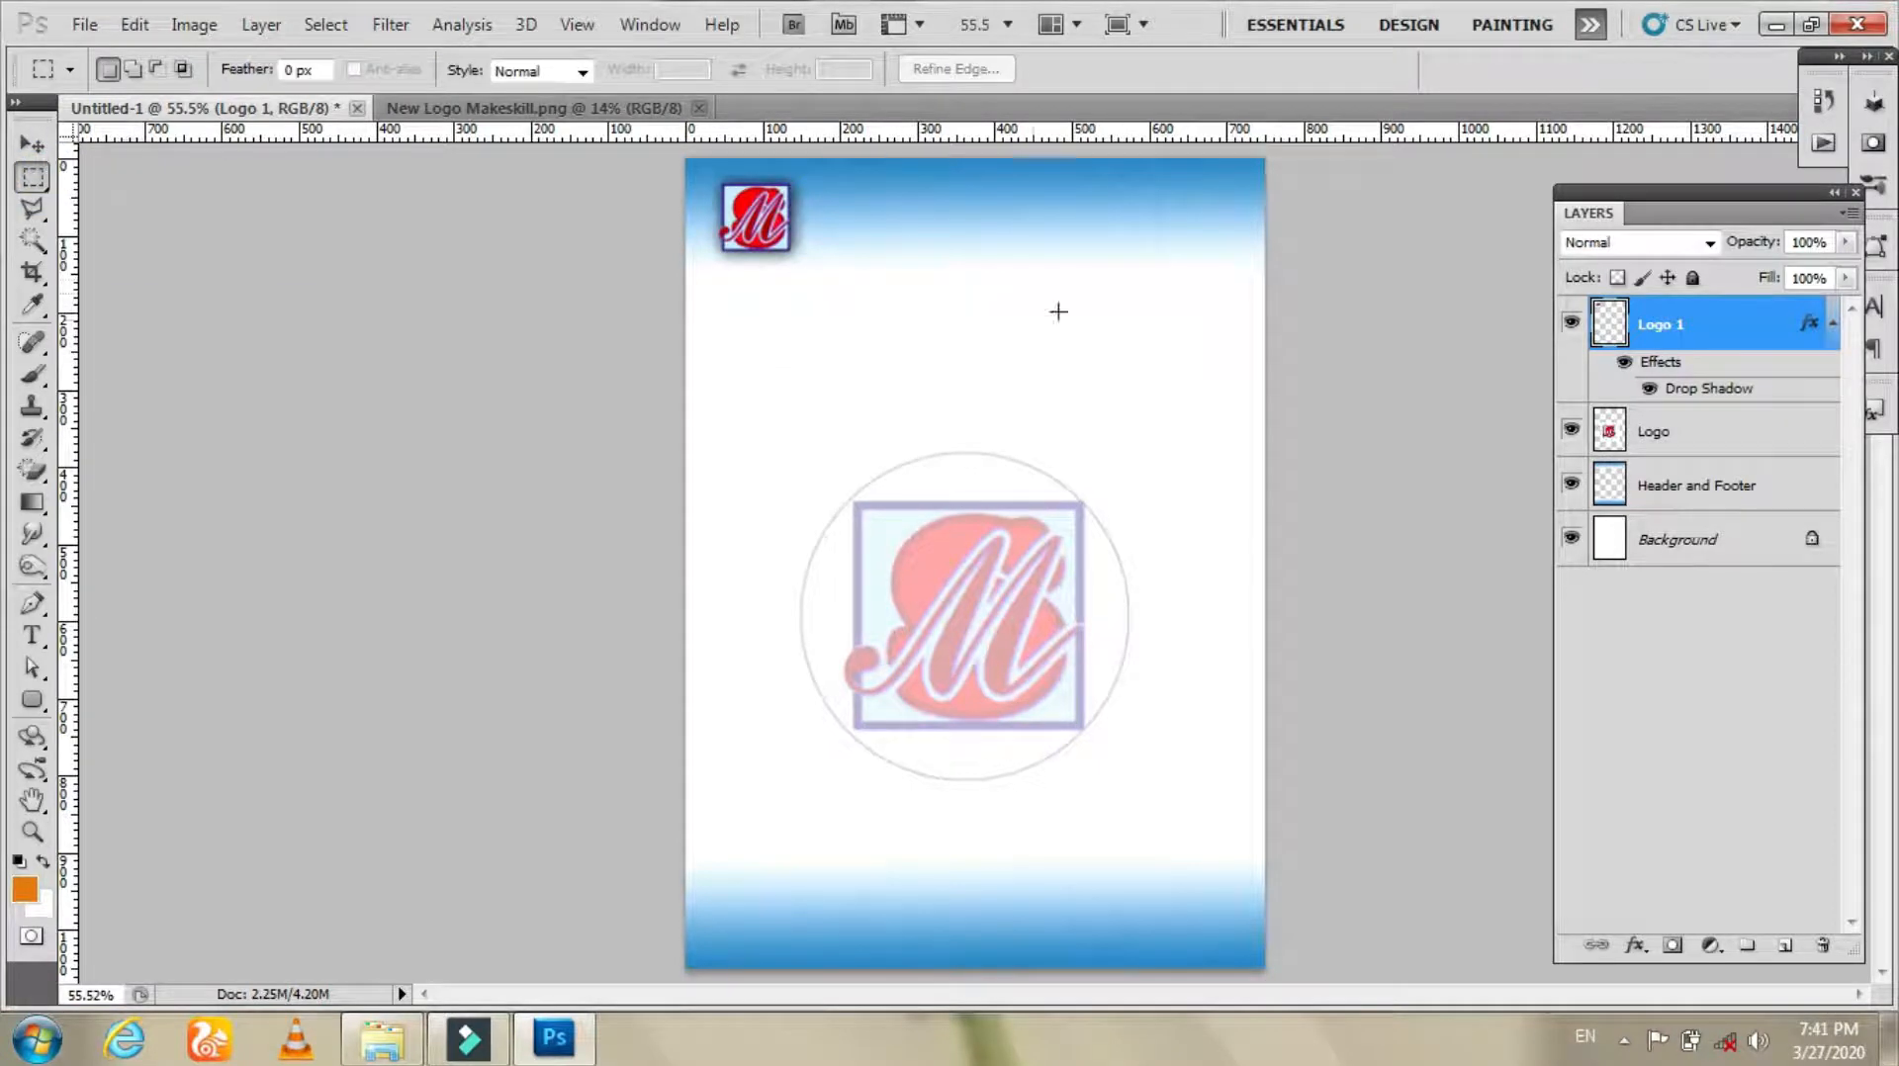
{"action": "left_click_drag", "start_coordinate": [1072, 254], "coordinate": [1246, 486]}
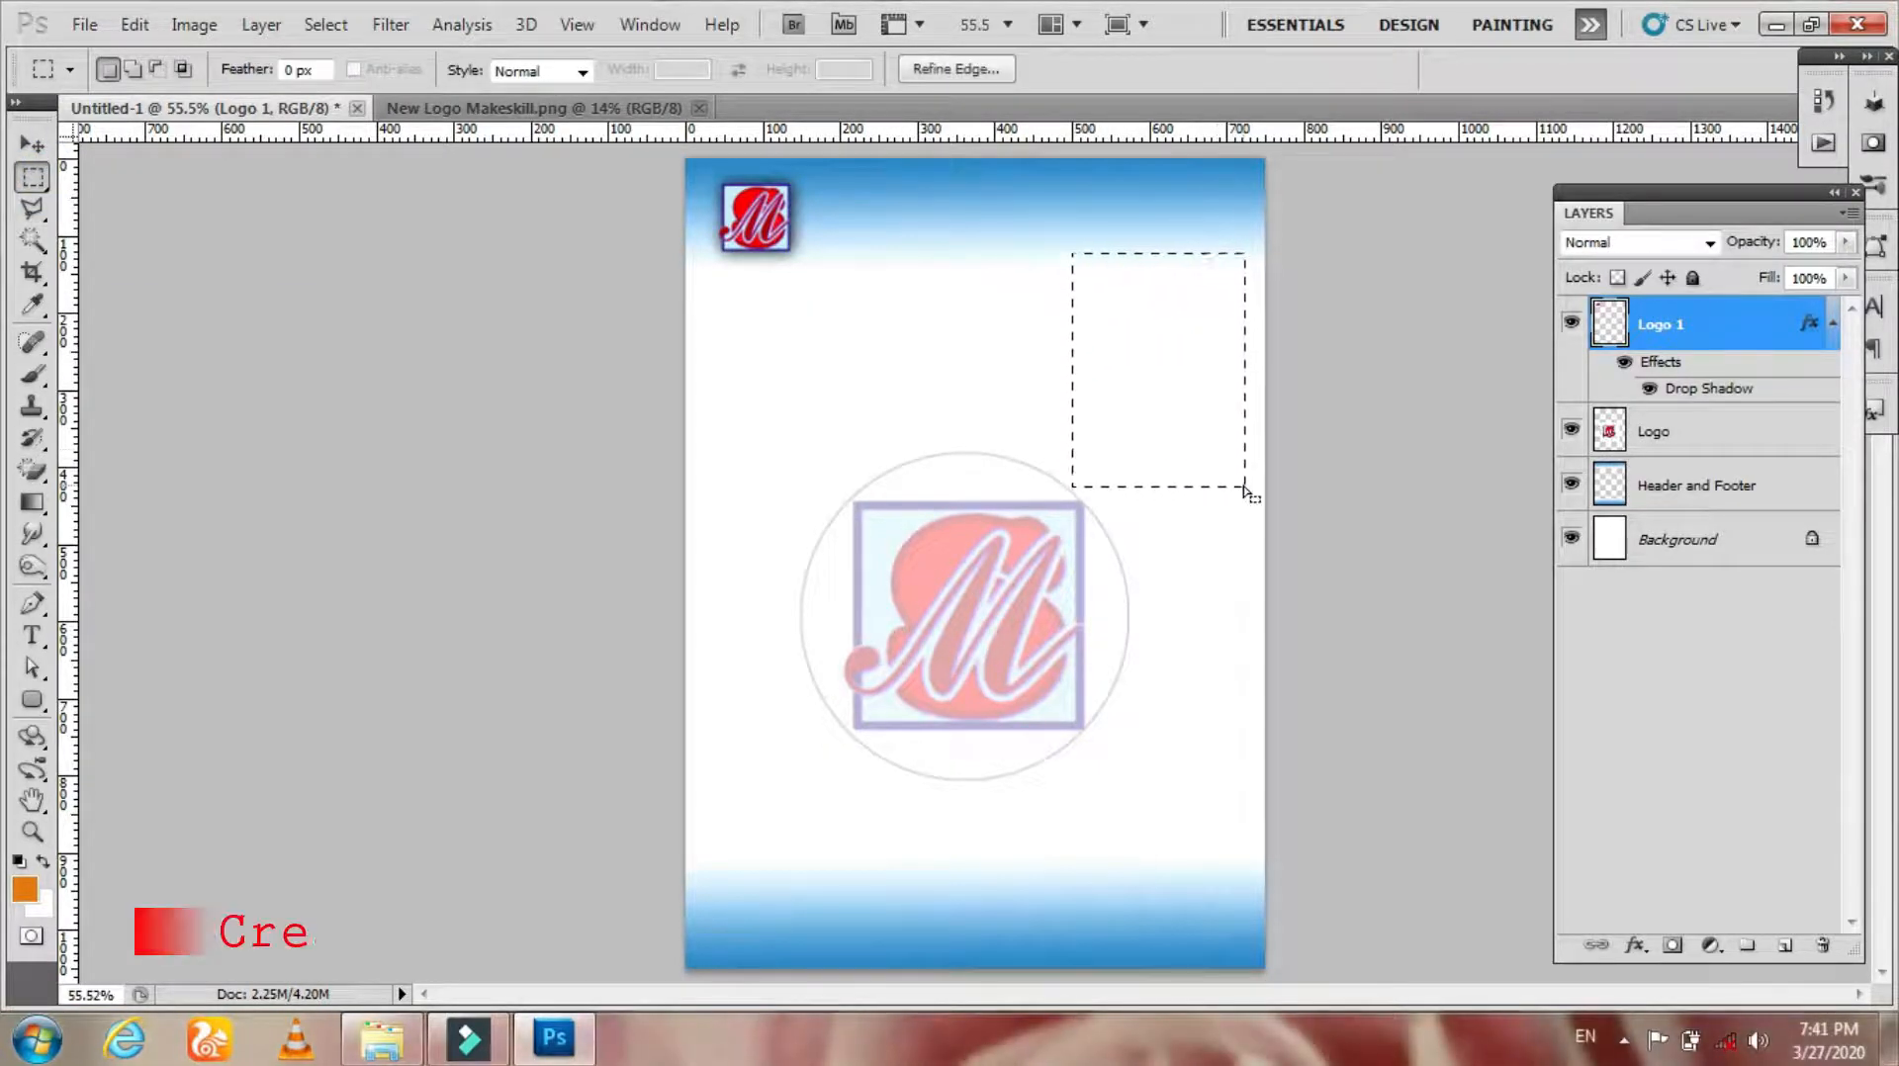
{"action": "left_click", "coordinate": [1163, 416]}
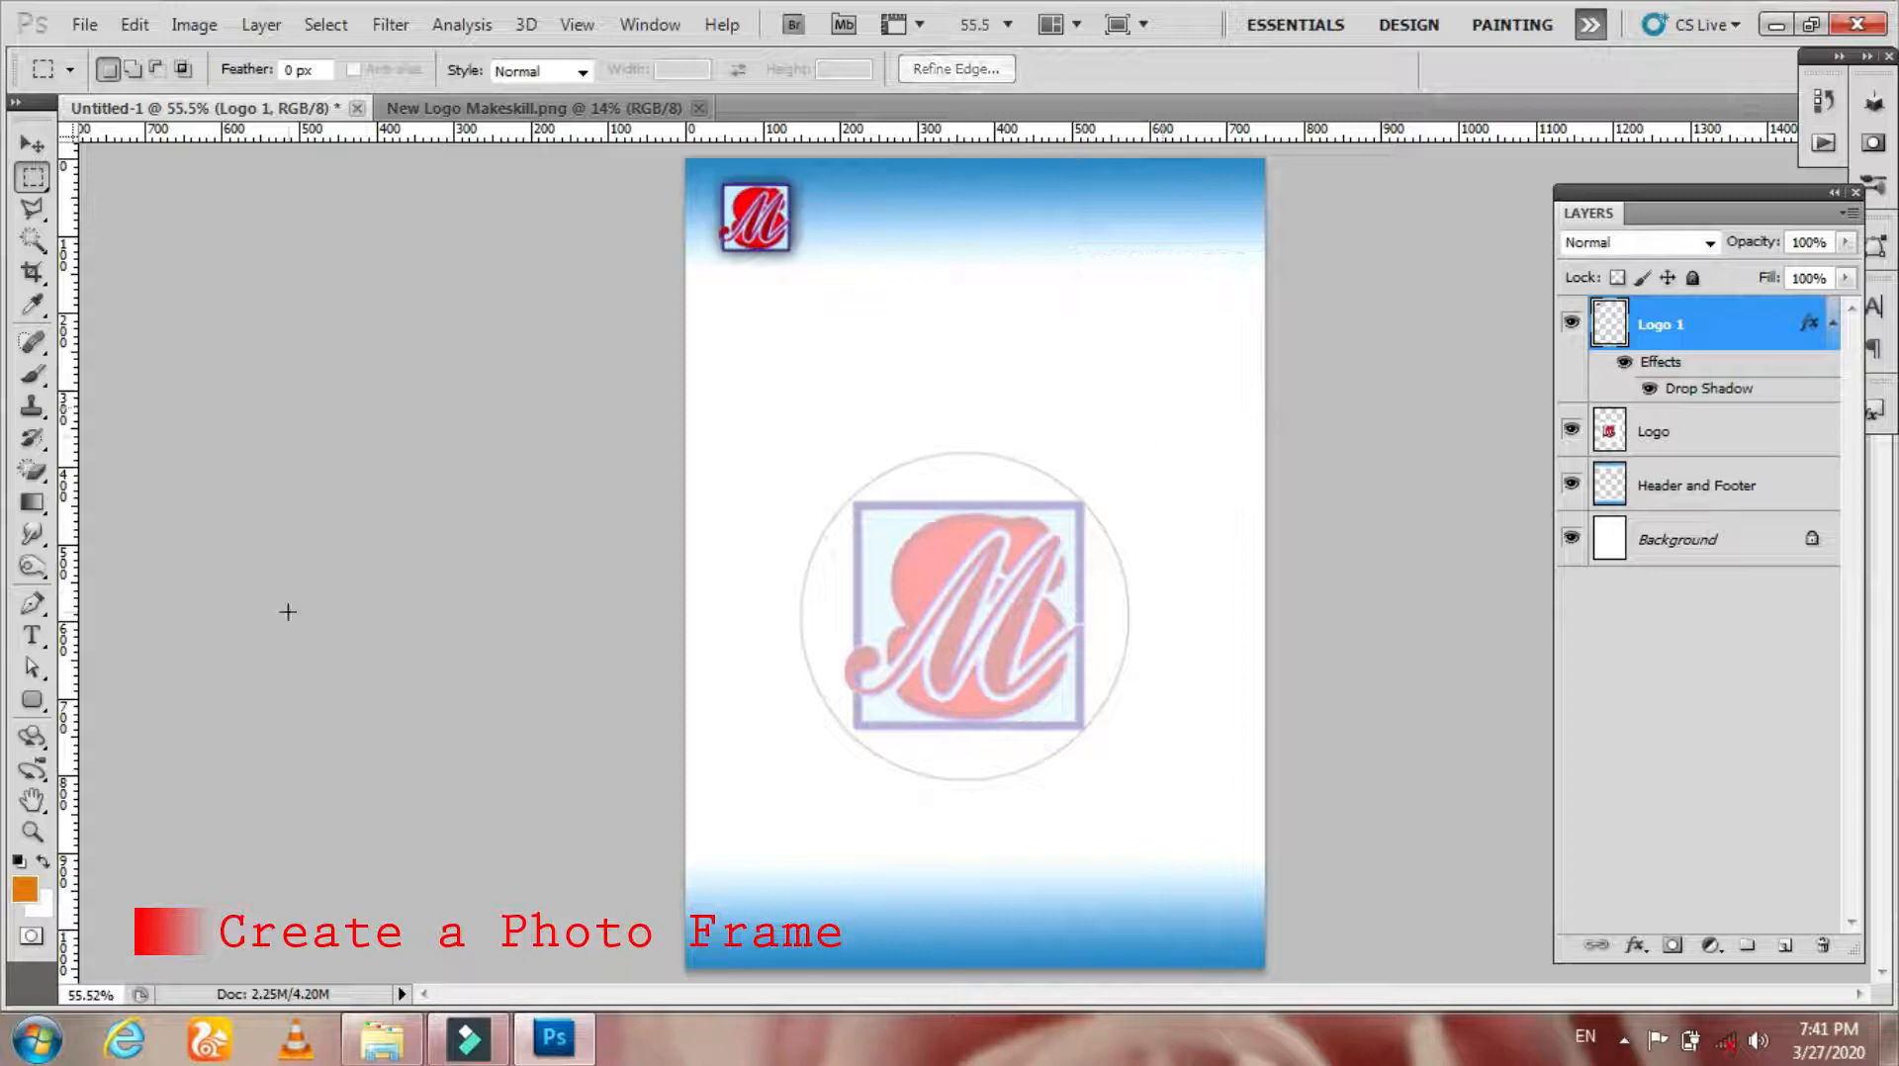
Step: Draw a rounded rectangle with a 10 px radius as a photo frame in the page's upper-right area
{"action": "left_click", "coordinate": [33, 699]}
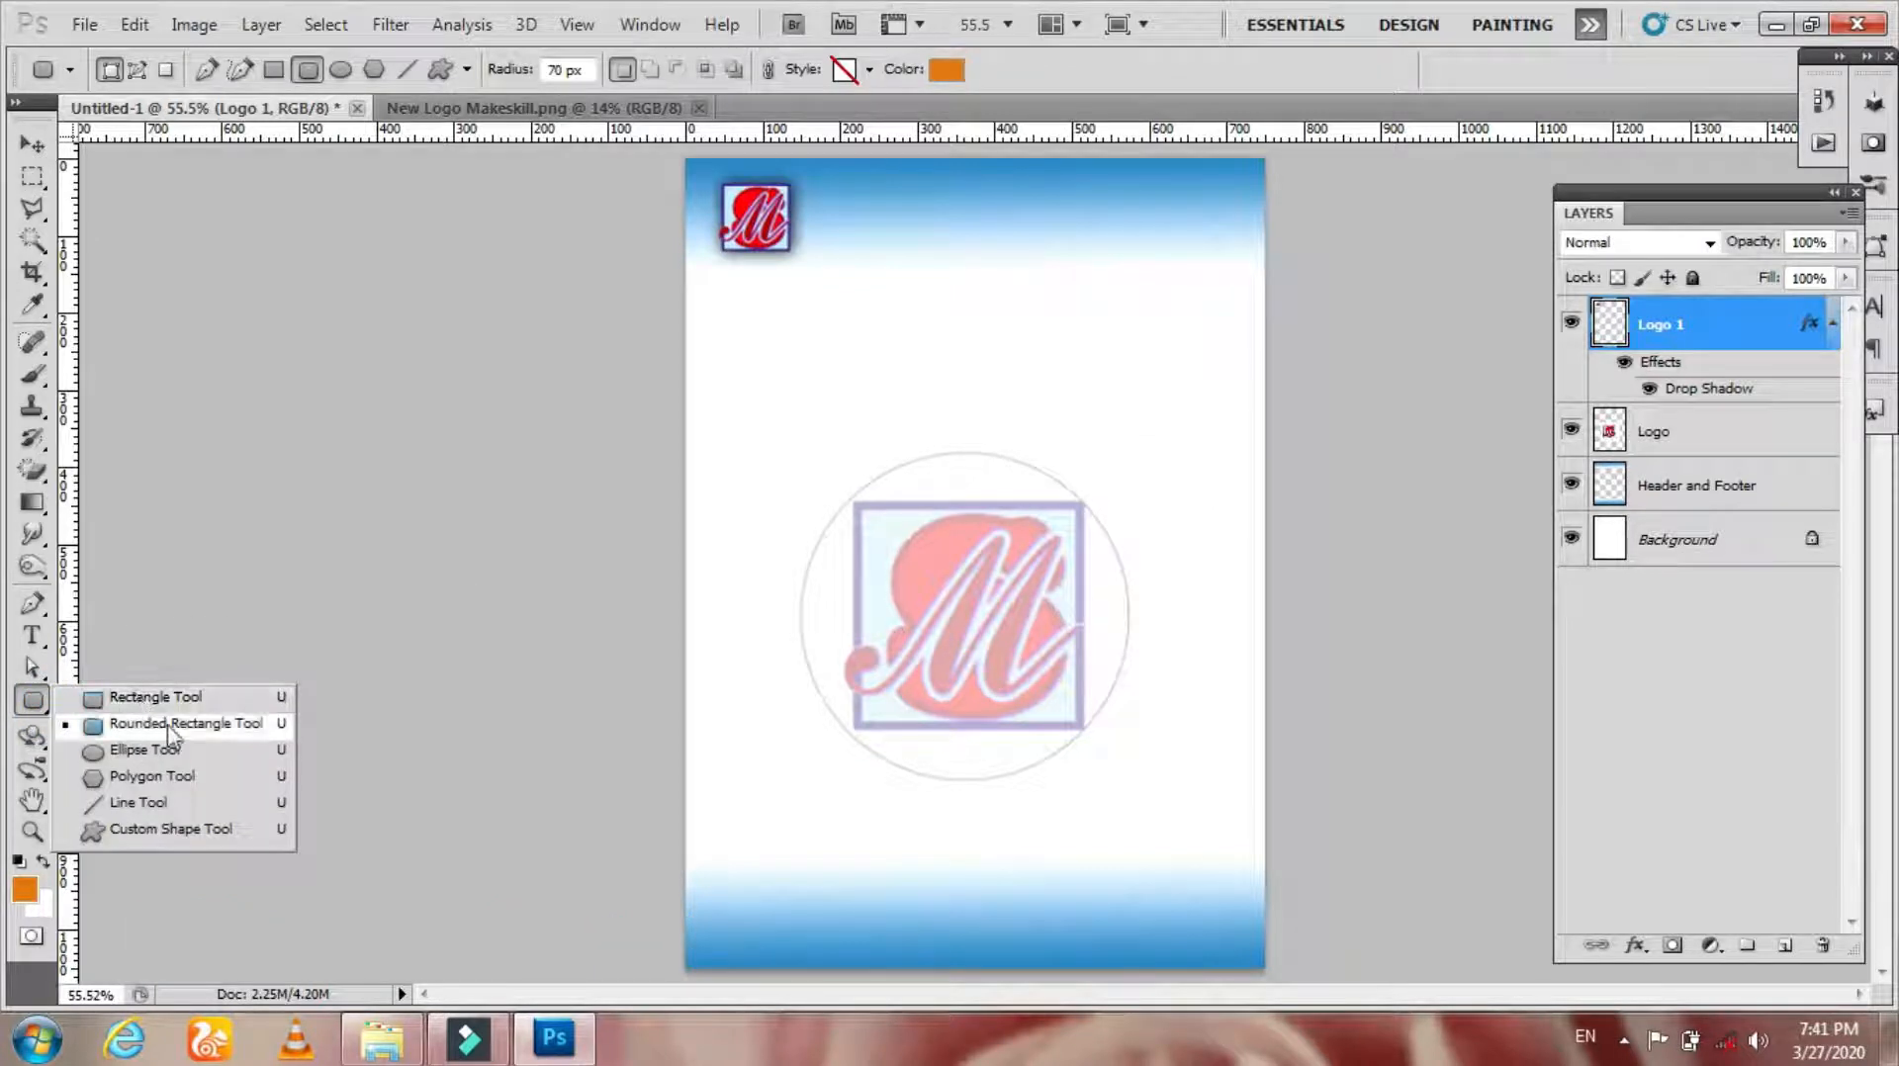
{"action": "left_click", "coordinate": [155, 698]}
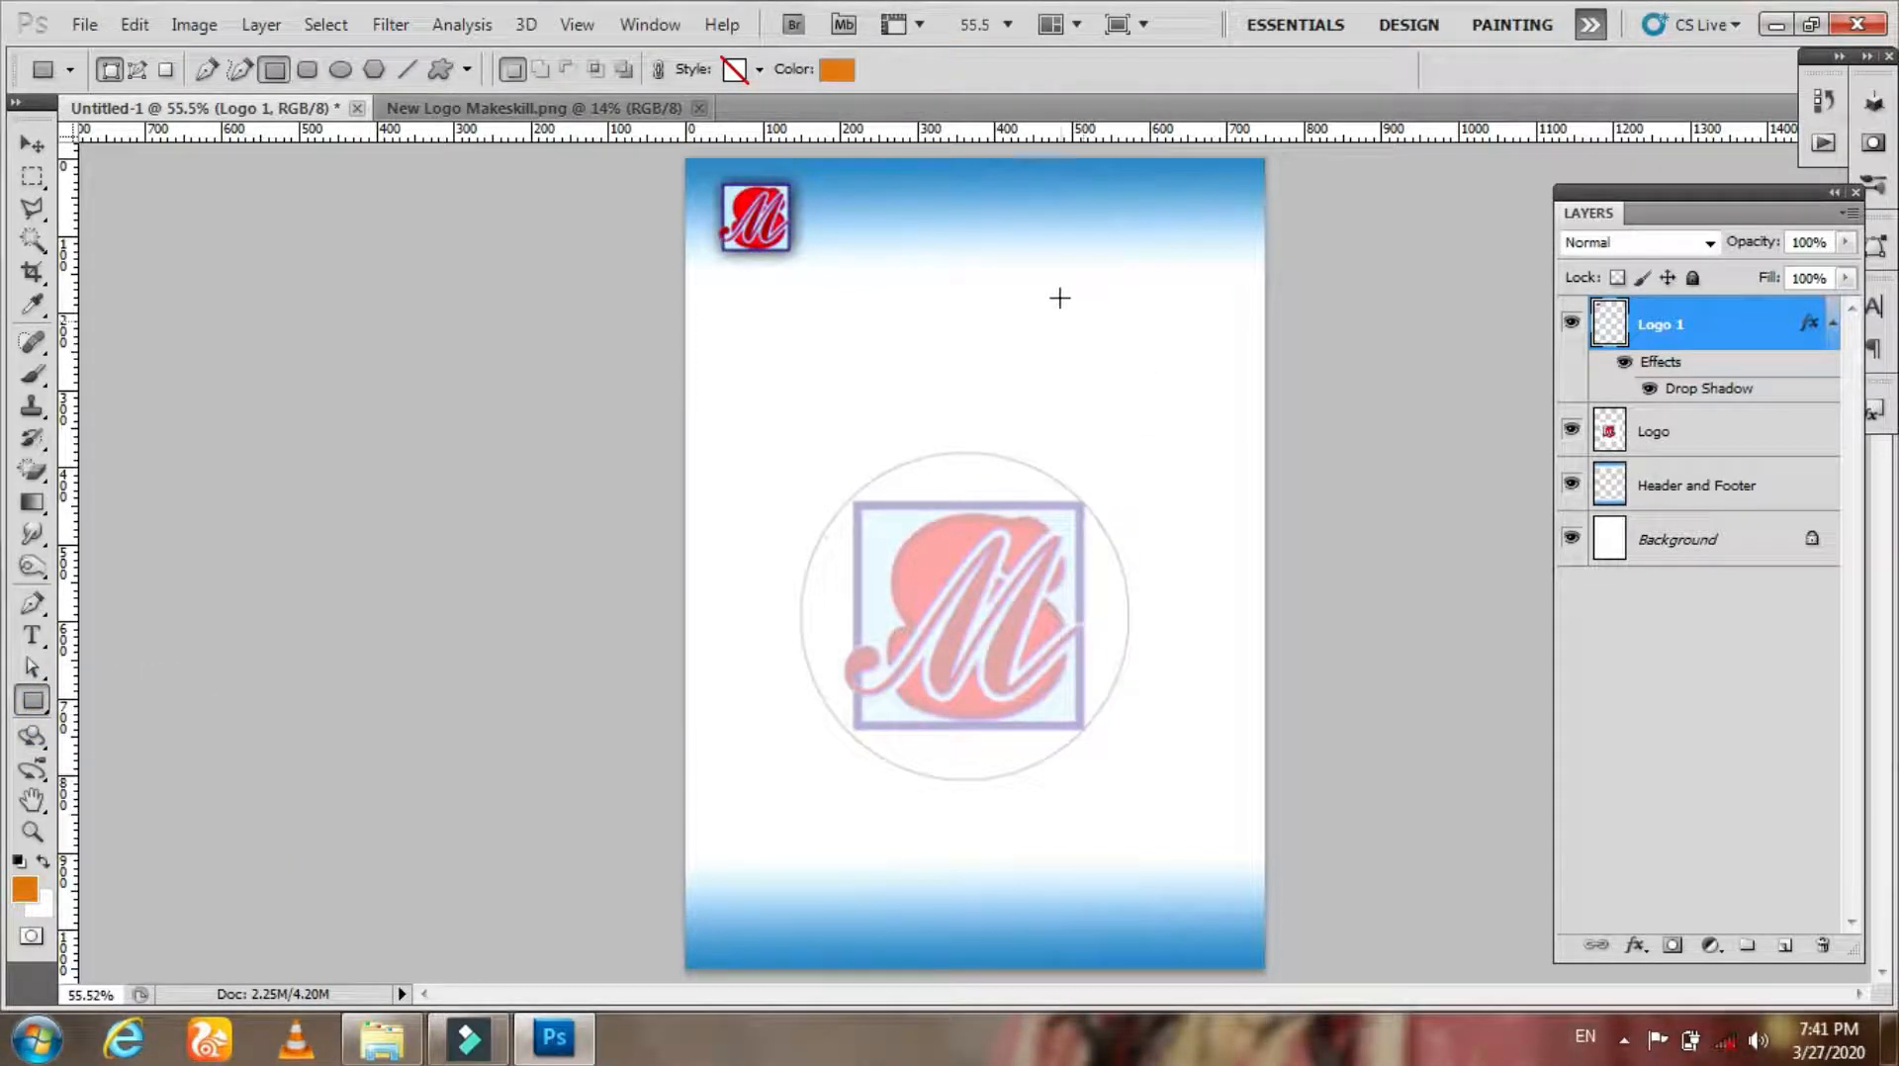
{"action": "left_click", "coordinate": [33, 699]}
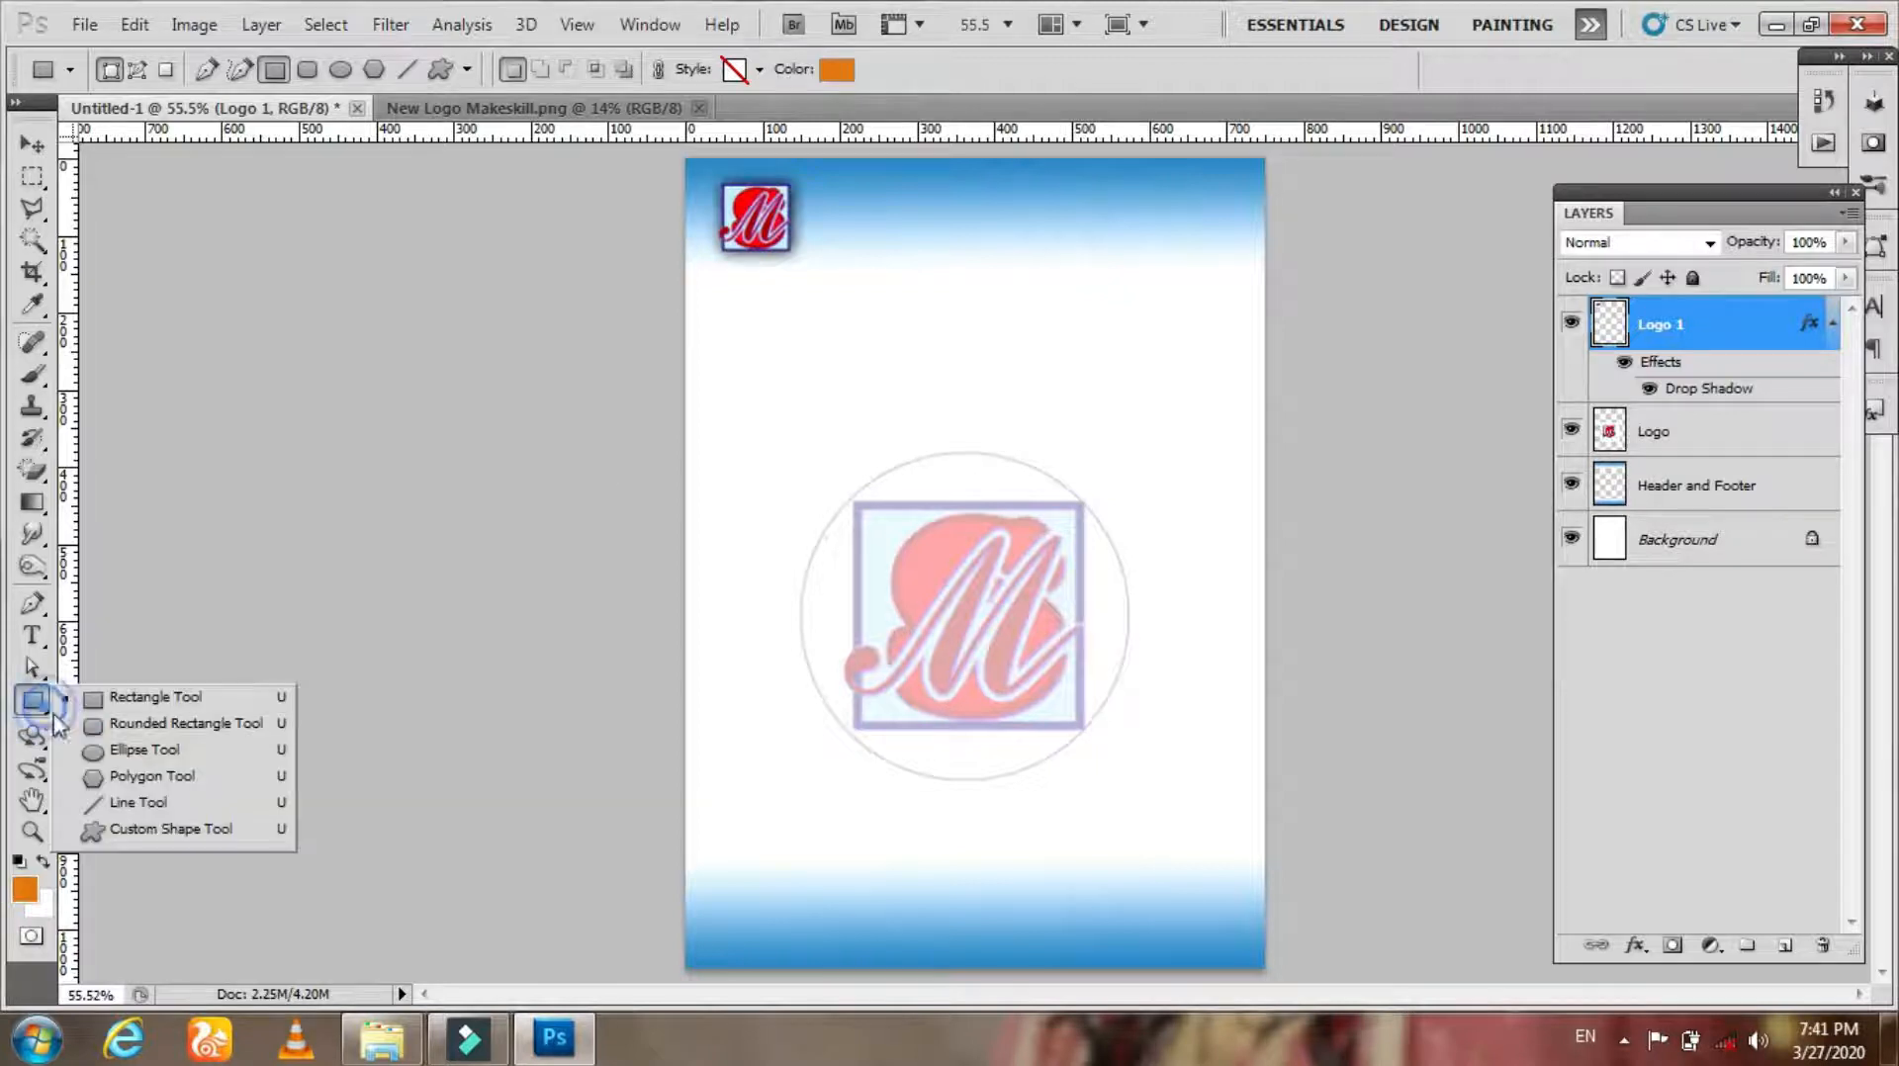
{"action": "left_click", "coordinate": [154, 720]}
{"action": "left_click_drag", "start_coordinate": [1060, 246], "coordinate": [1221, 484]}
{"action": "key", "text": "ctrl+z"}
{"action": "type", "text": "10"}
{"action": "left_click_drag", "start_coordinate": [1034, 266], "coordinate": [1219, 512]}
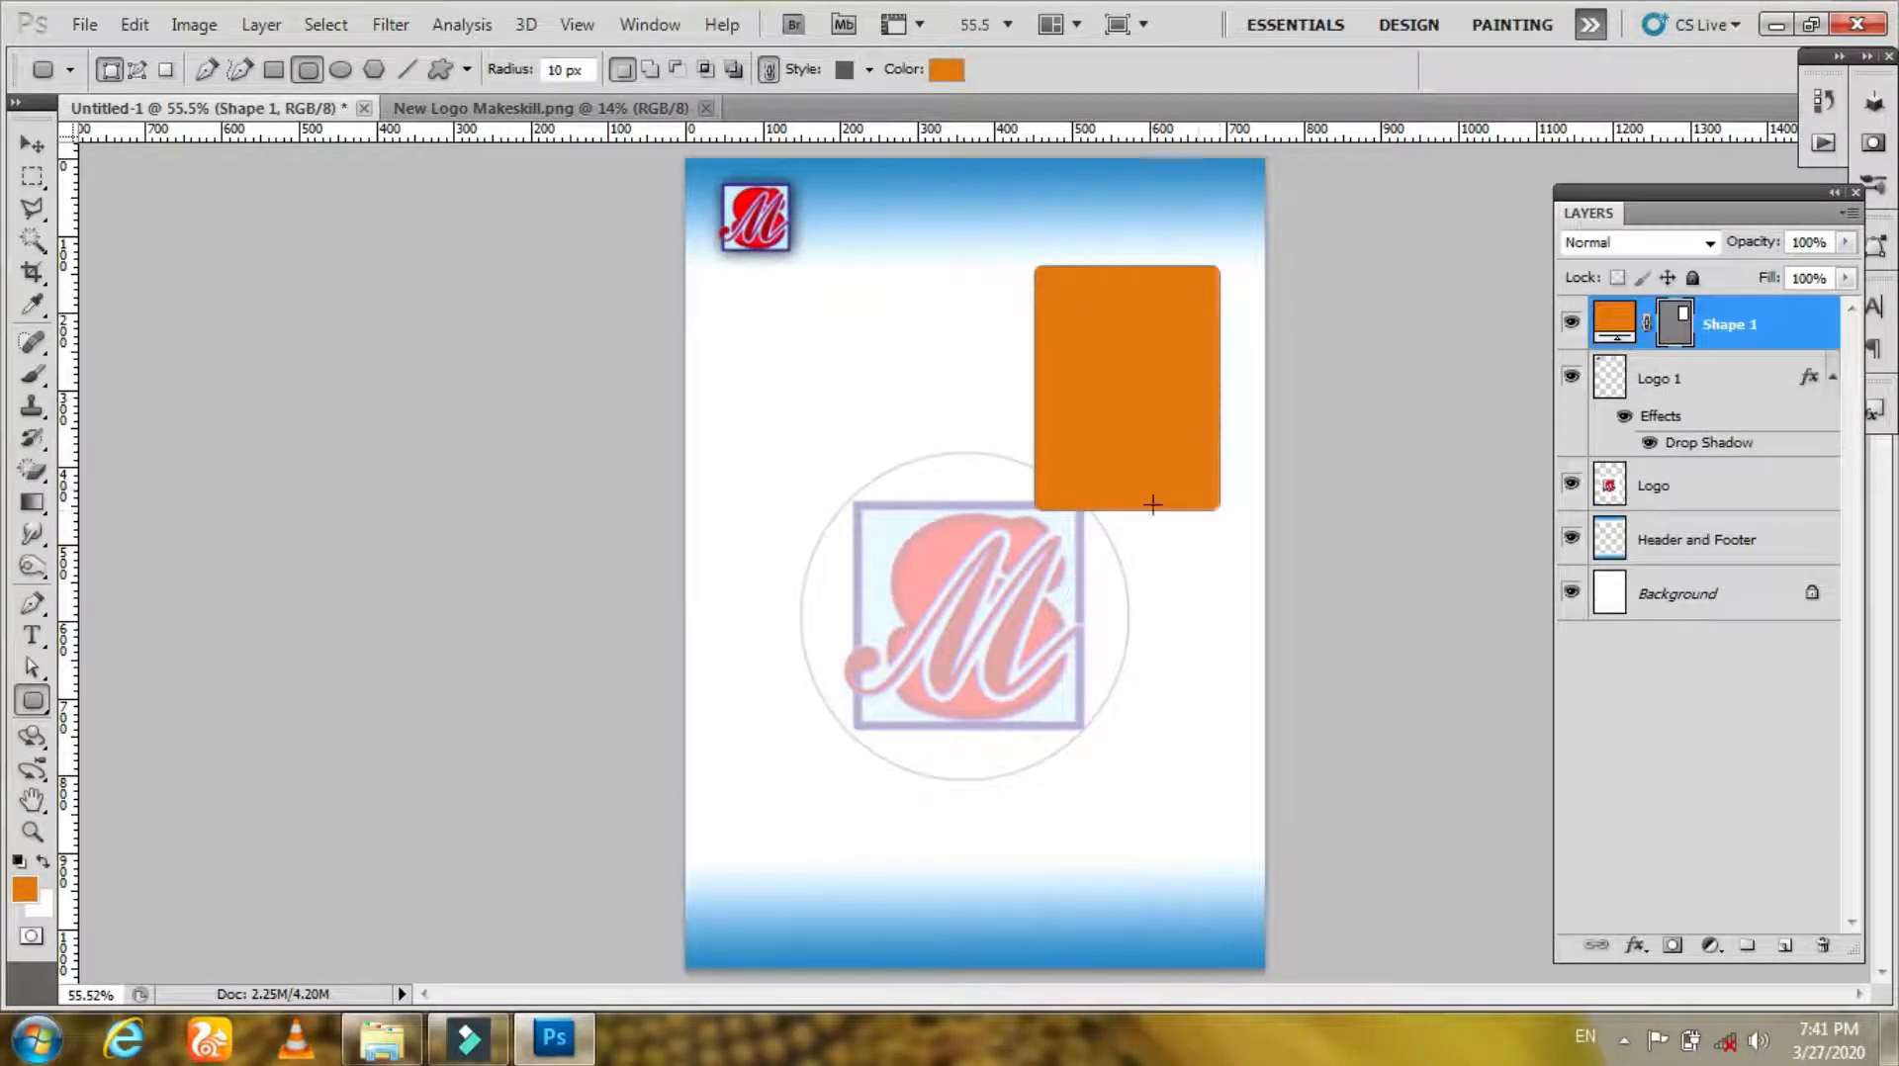
Step: Change the rounded rectangle's fill colour to light grey
{"action": "left_click", "coordinate": [947, 69]}
{"action": "left_click", "coordinate": [591, 588]}
{"action": "left_click", "coordinate": [415, 533]}
{"action": "left_click_drag", "start_coordinate": [383, 512], "coordinate": [303, 360]}
{"action": "left_click", "coordinate": [940, 305]}
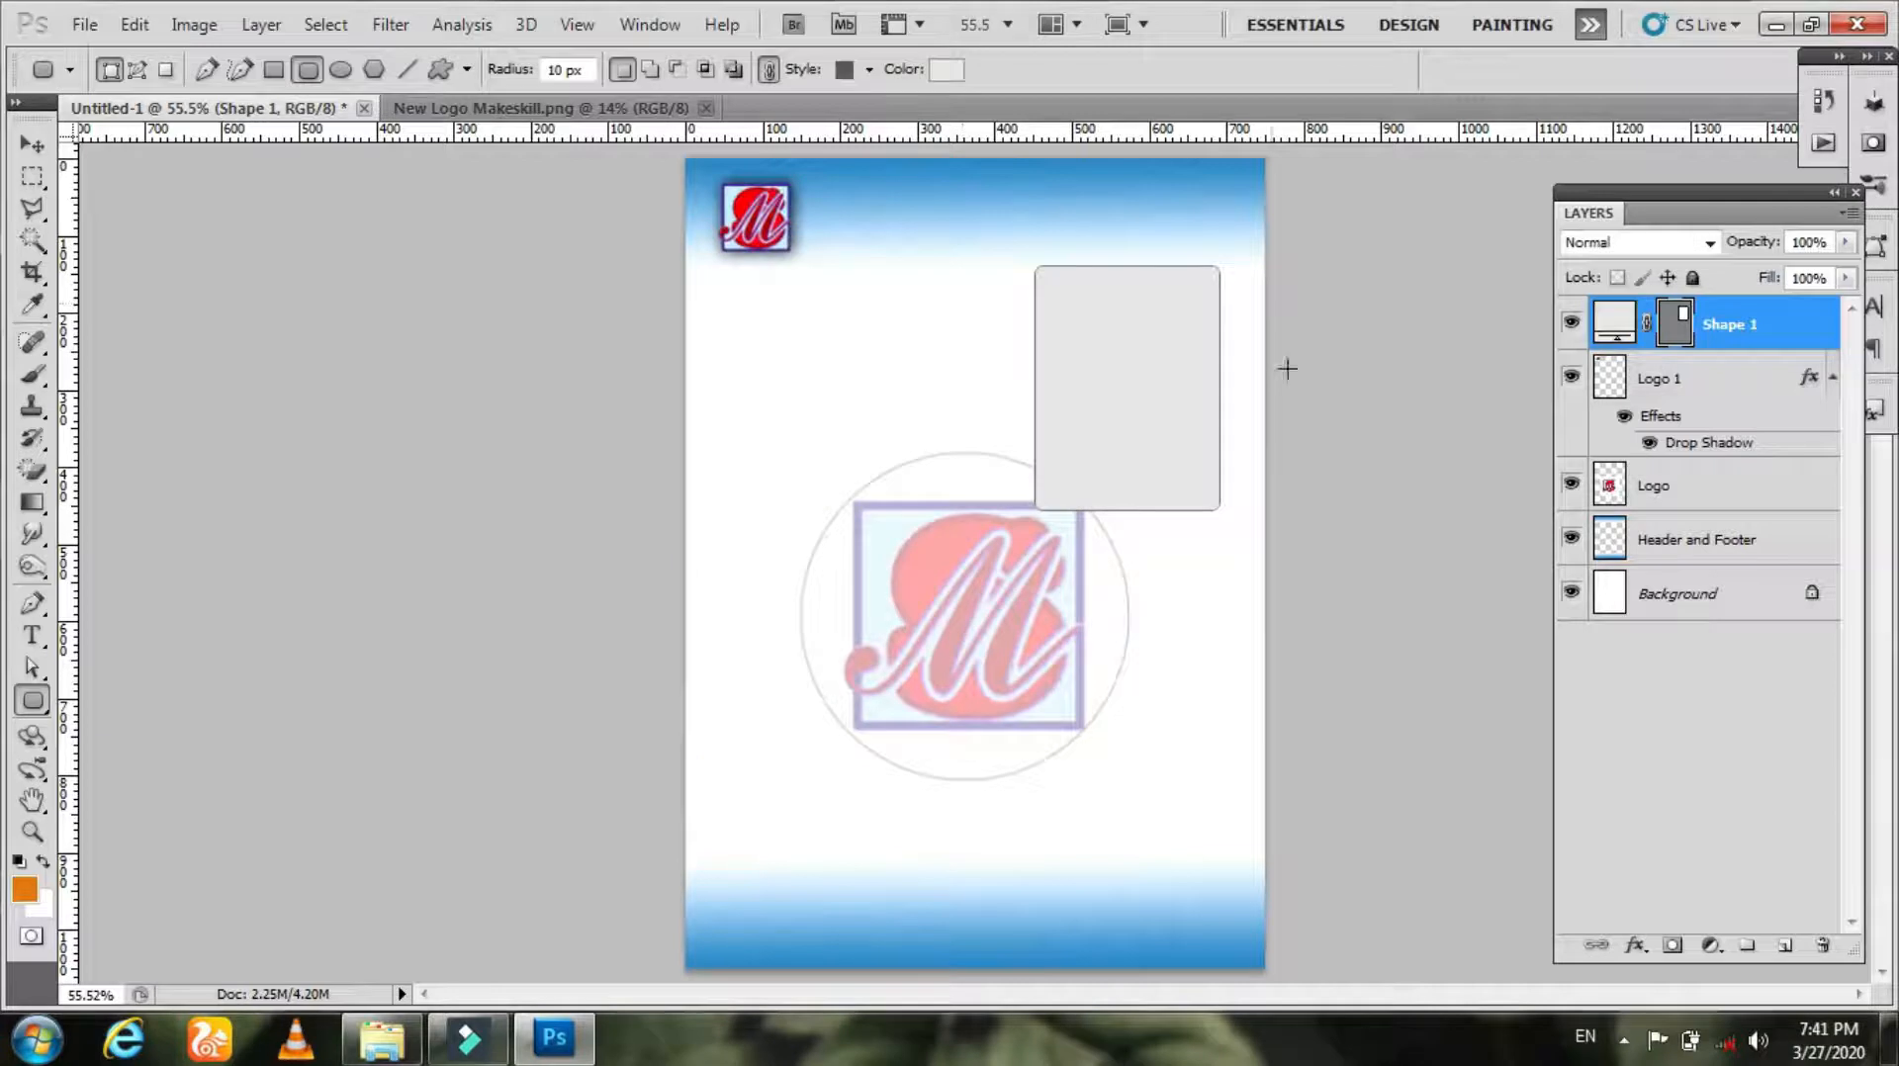
Step: Rasterize the Shape 1 layer
{"action": "key", "text": "v"}
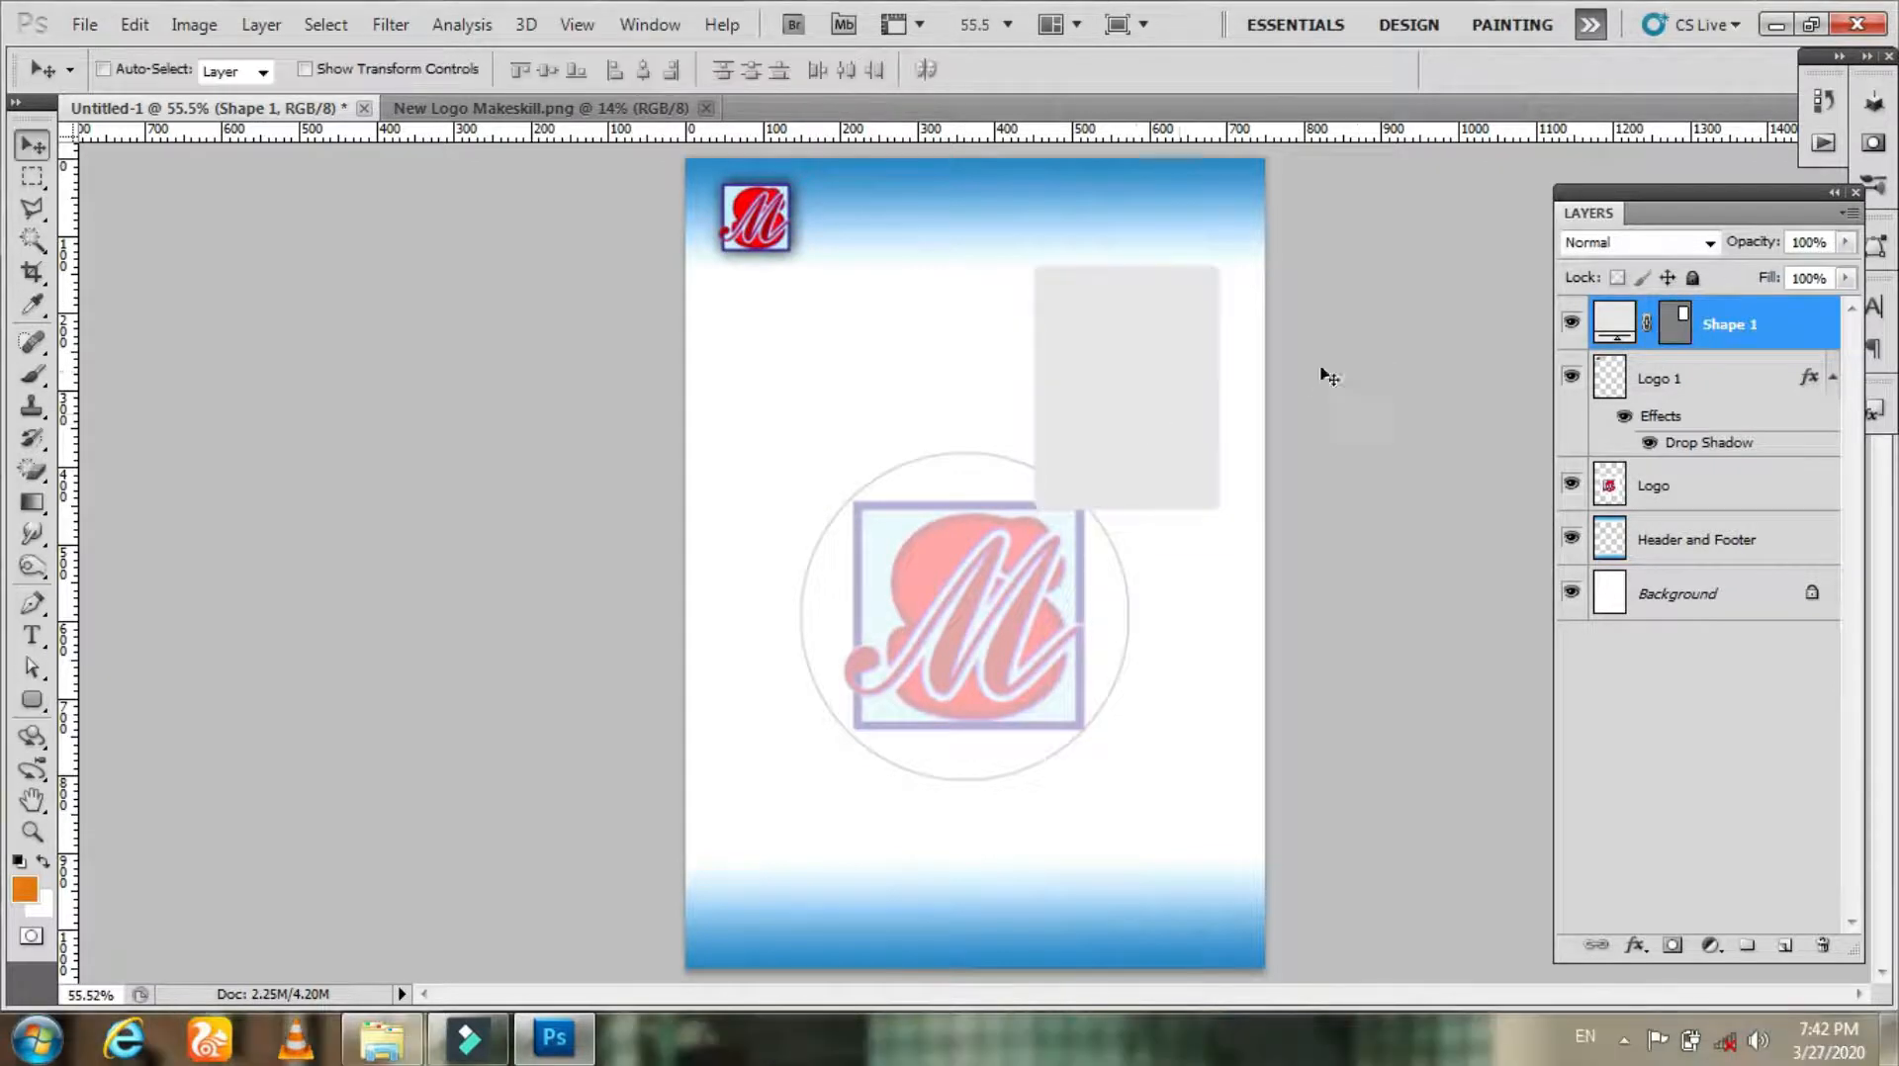
{"action": "right_click", "coordinate": [1714, 315]}
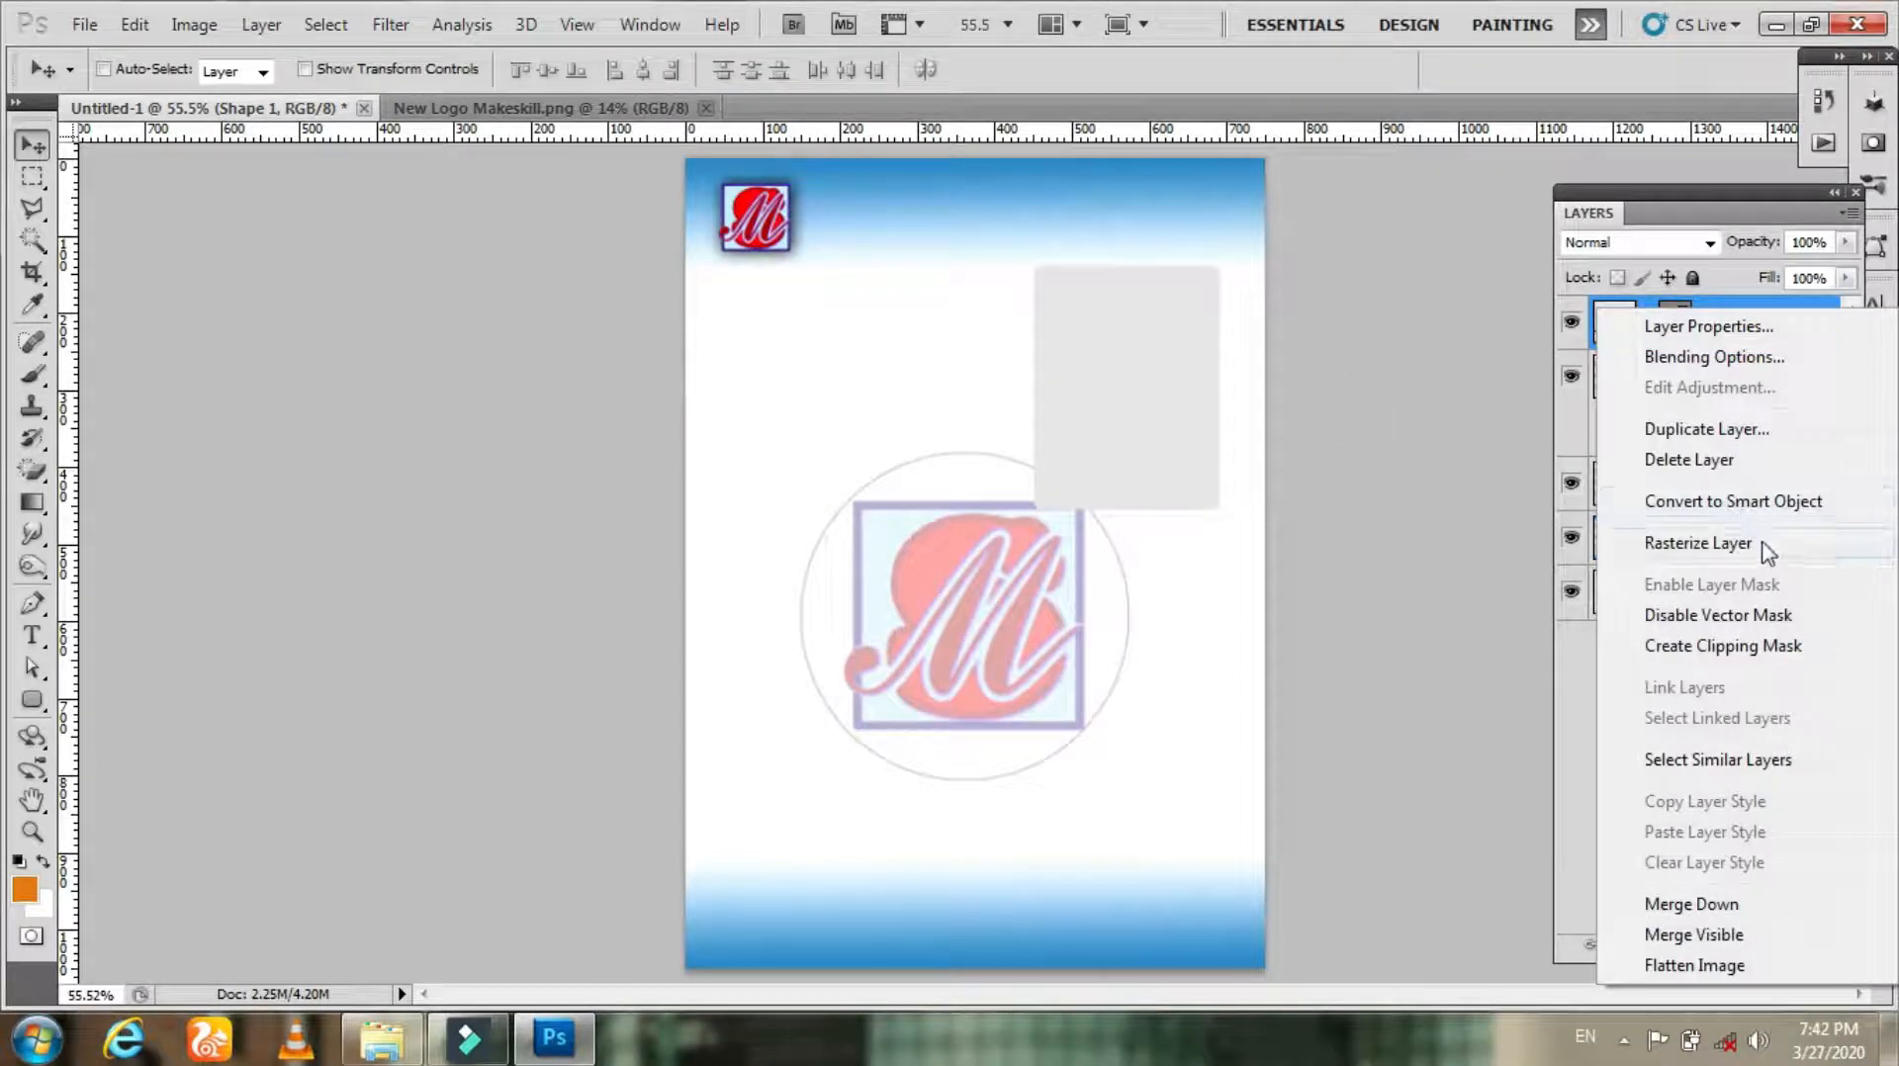
{"action": "left_click", "coordinate": [1698, 543]}
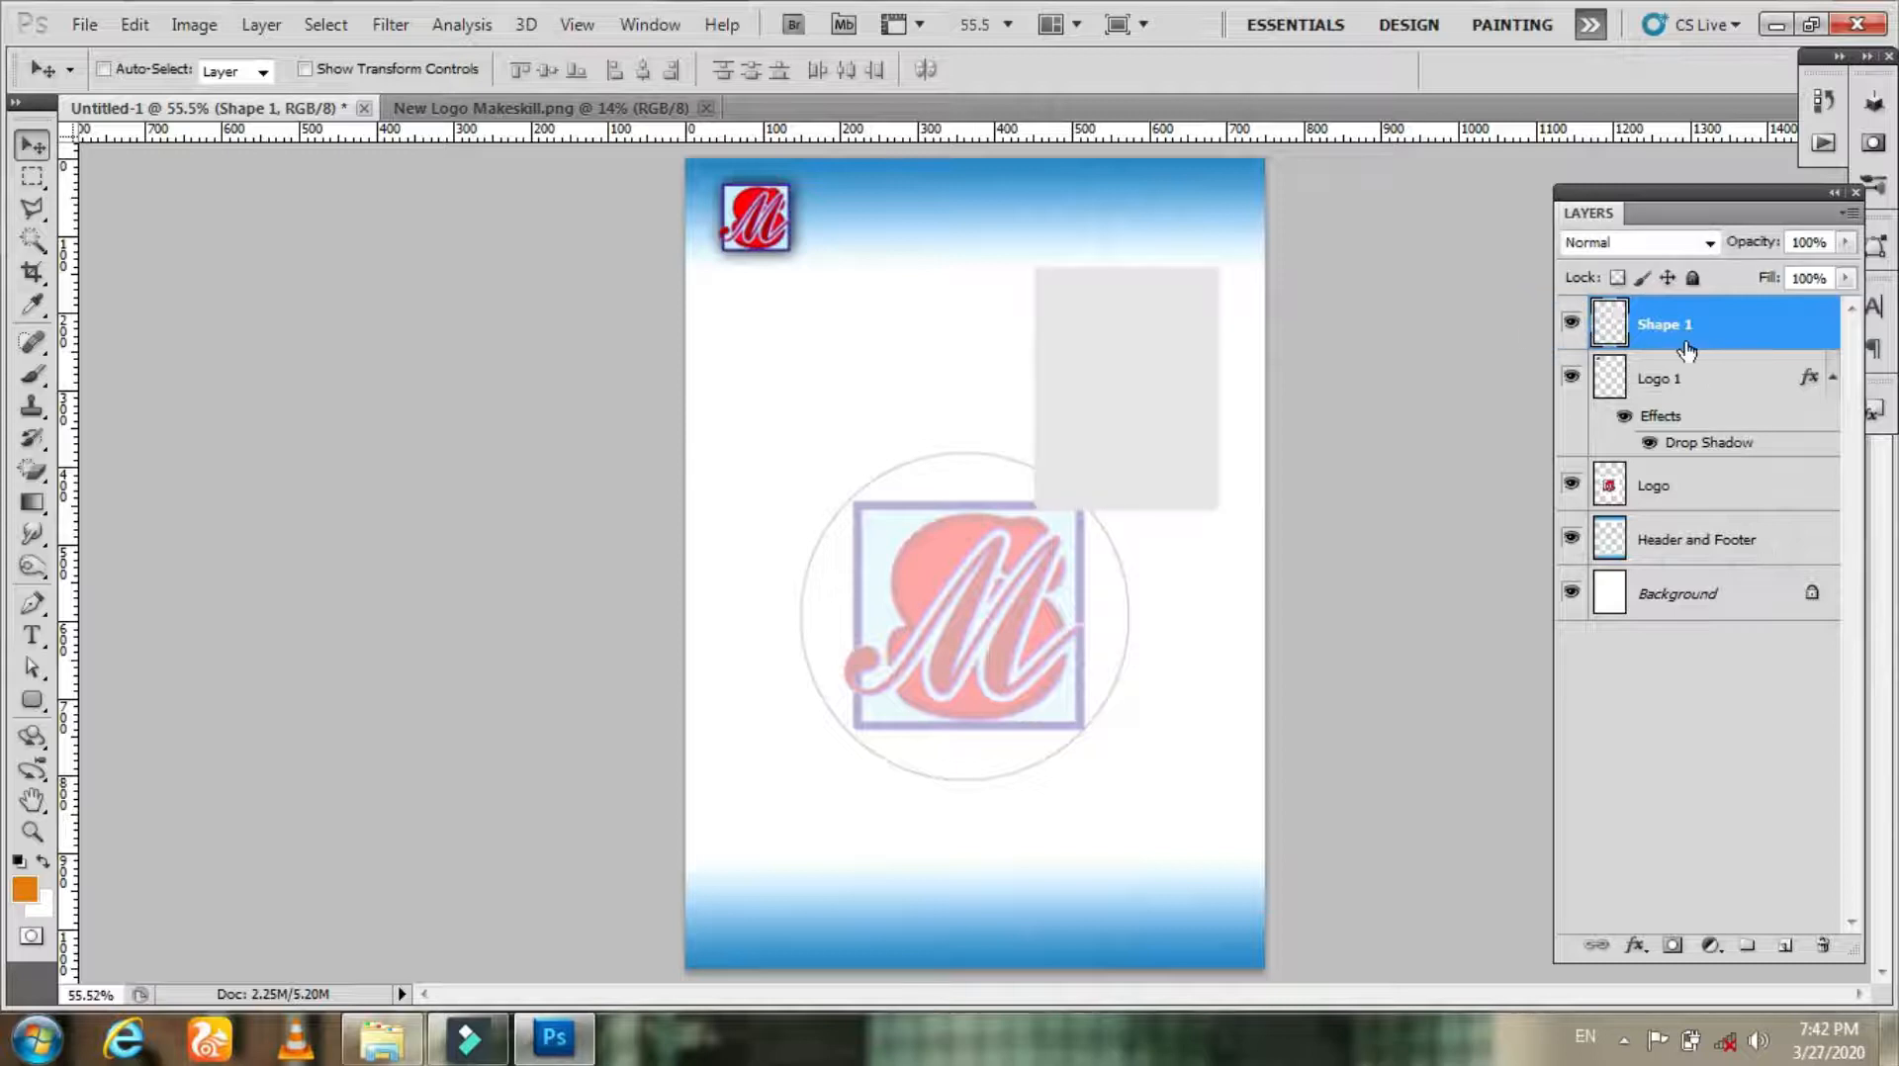
Step: Apply a 2 px inside stroke in dark blue 000ec2 to the rounded rectangle photo frame
{"action": "left_click", "coordinate": [144, 30]}
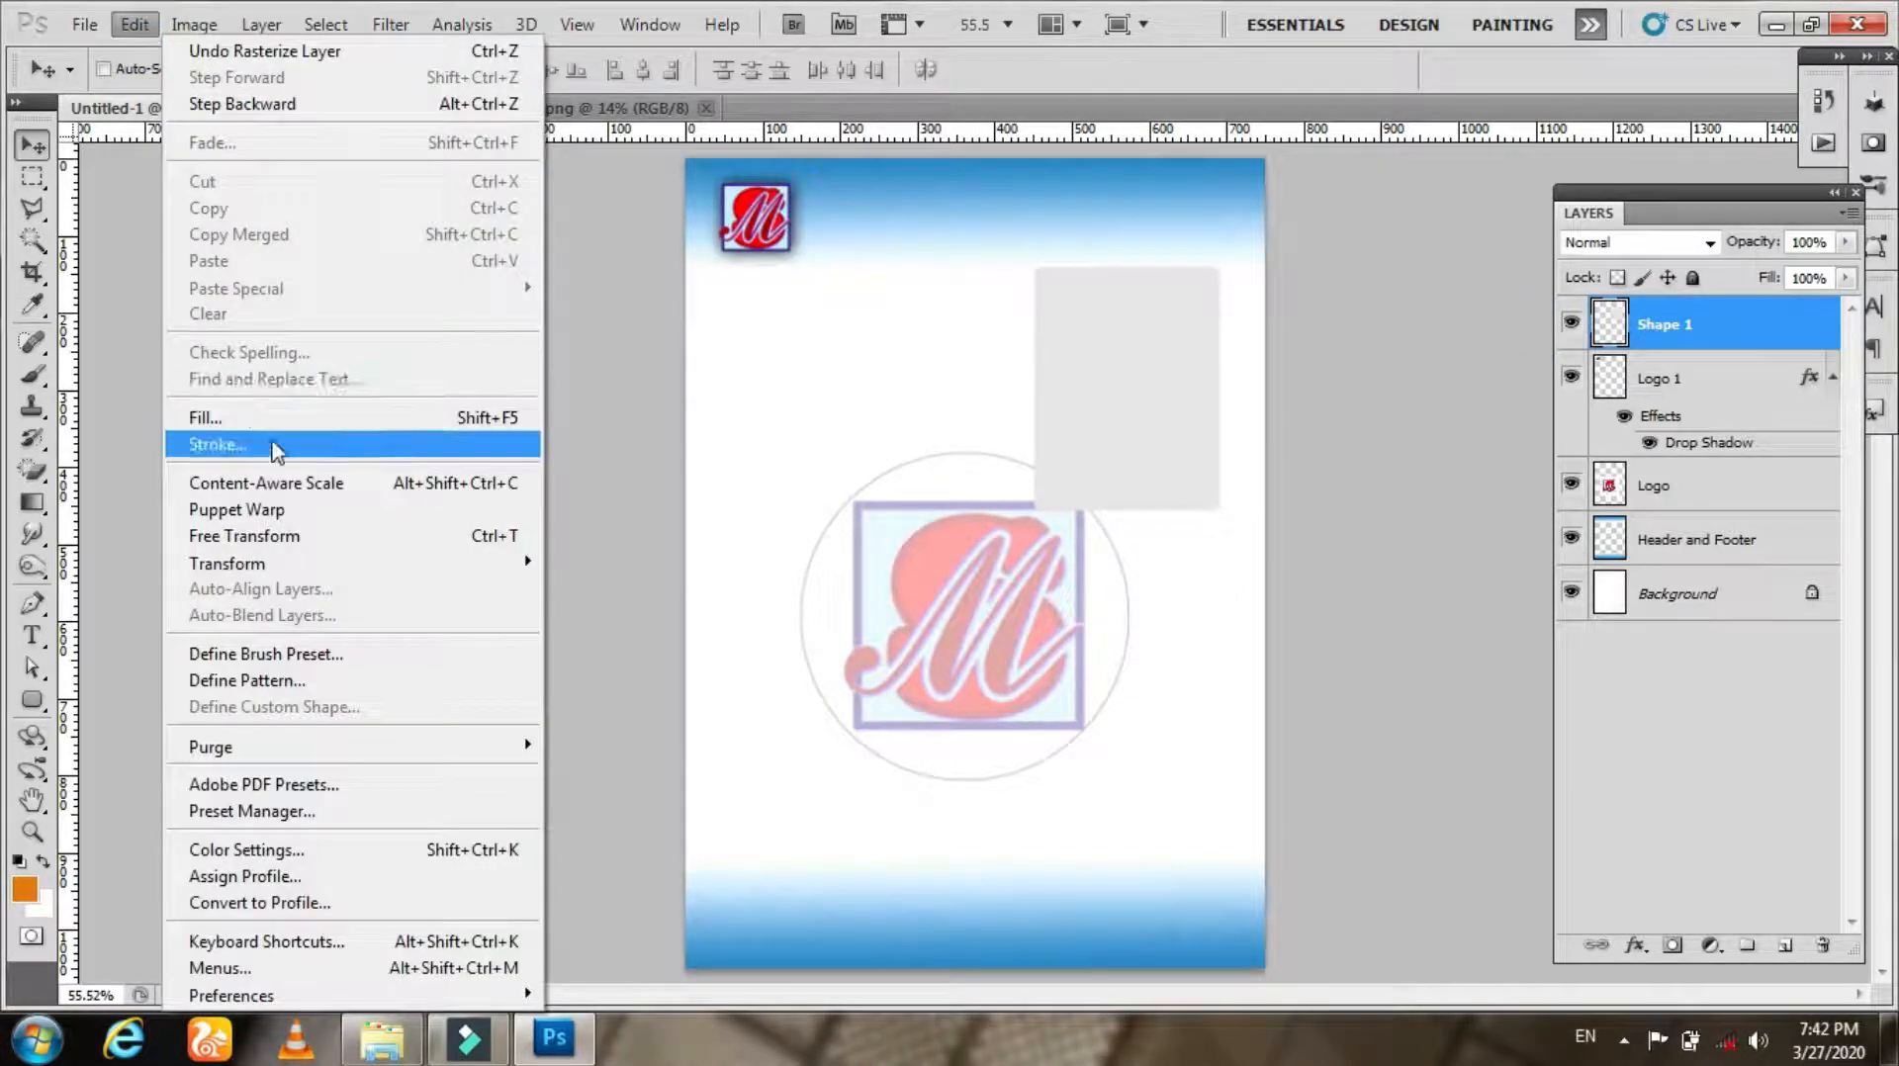
{"action": "left_click", "coordinate": [474, 443]}
{"action": "left_click", "coordinate": [315, 532]}
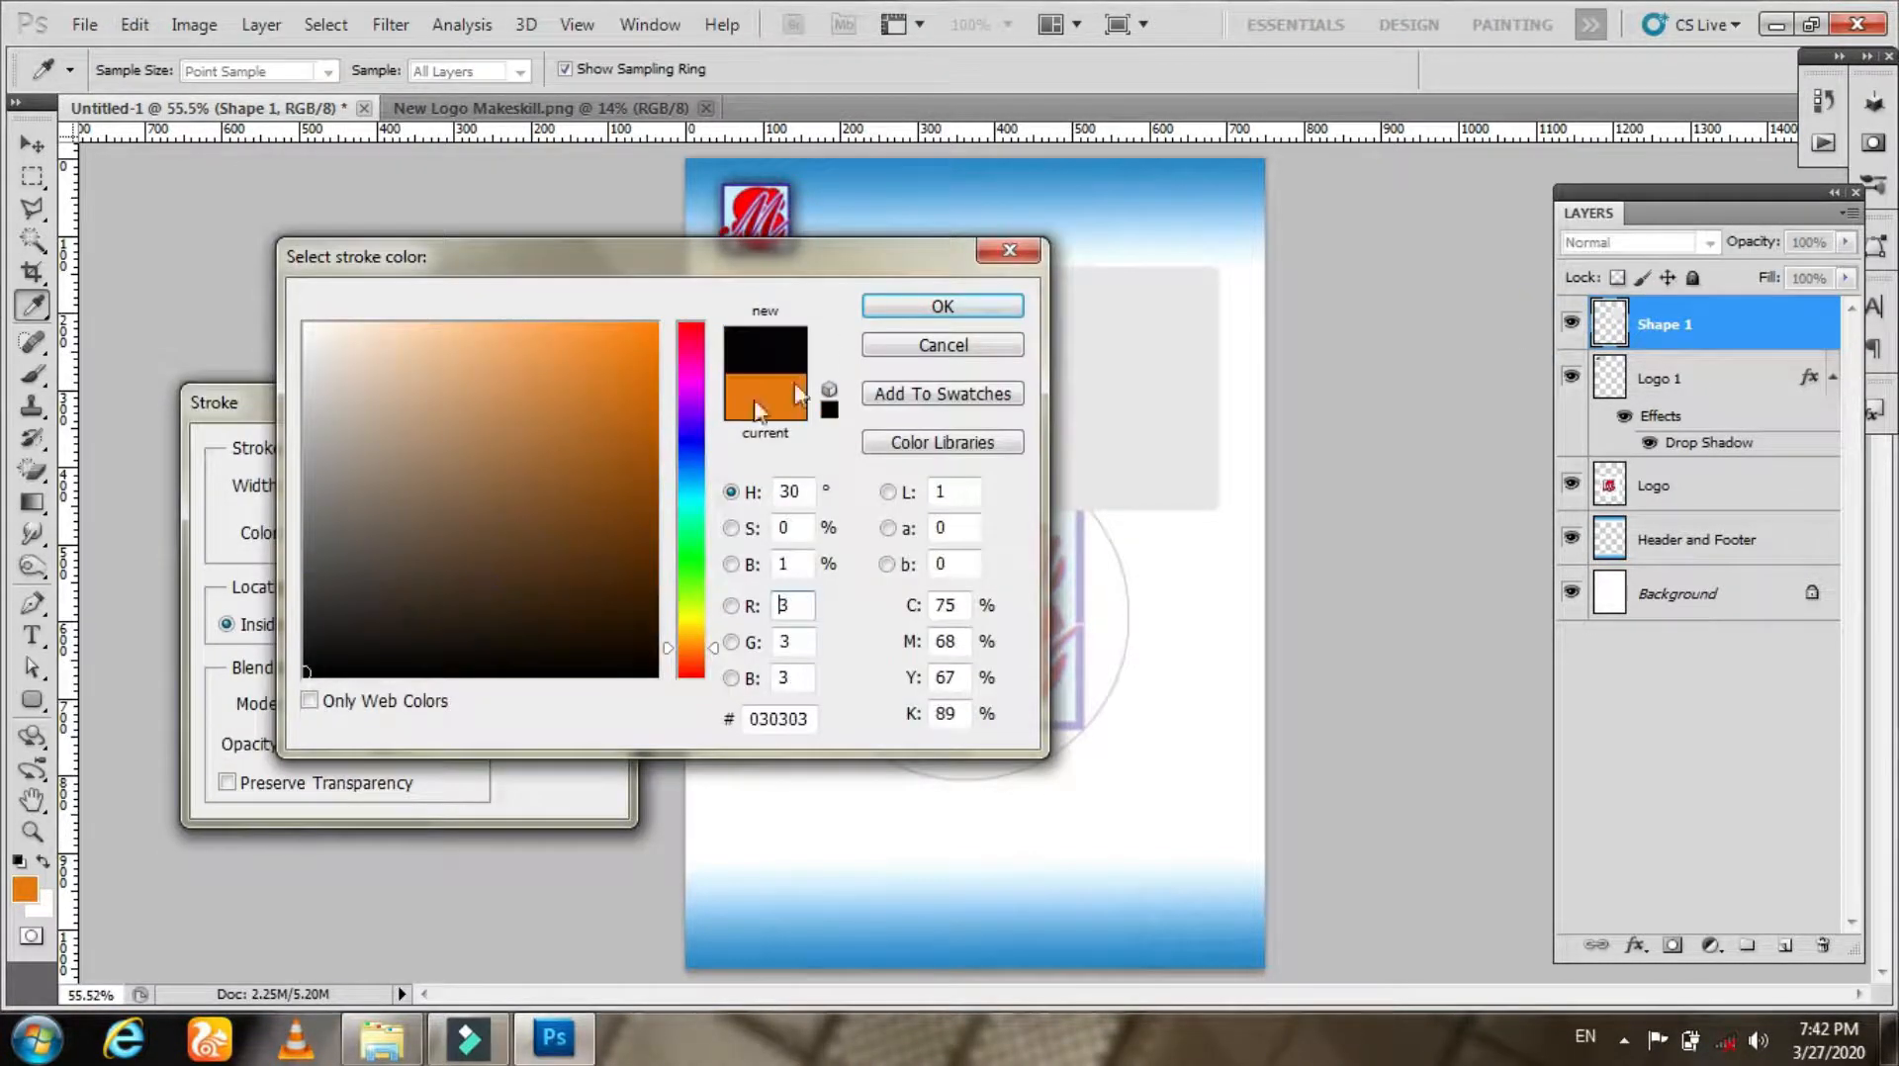
{"action": "left_click", "coordinate": [693, 441]}
{"action": "left_click", "coordinate": [656, 379]}
{"action": "left_click", "coordinate": [657, 406]}
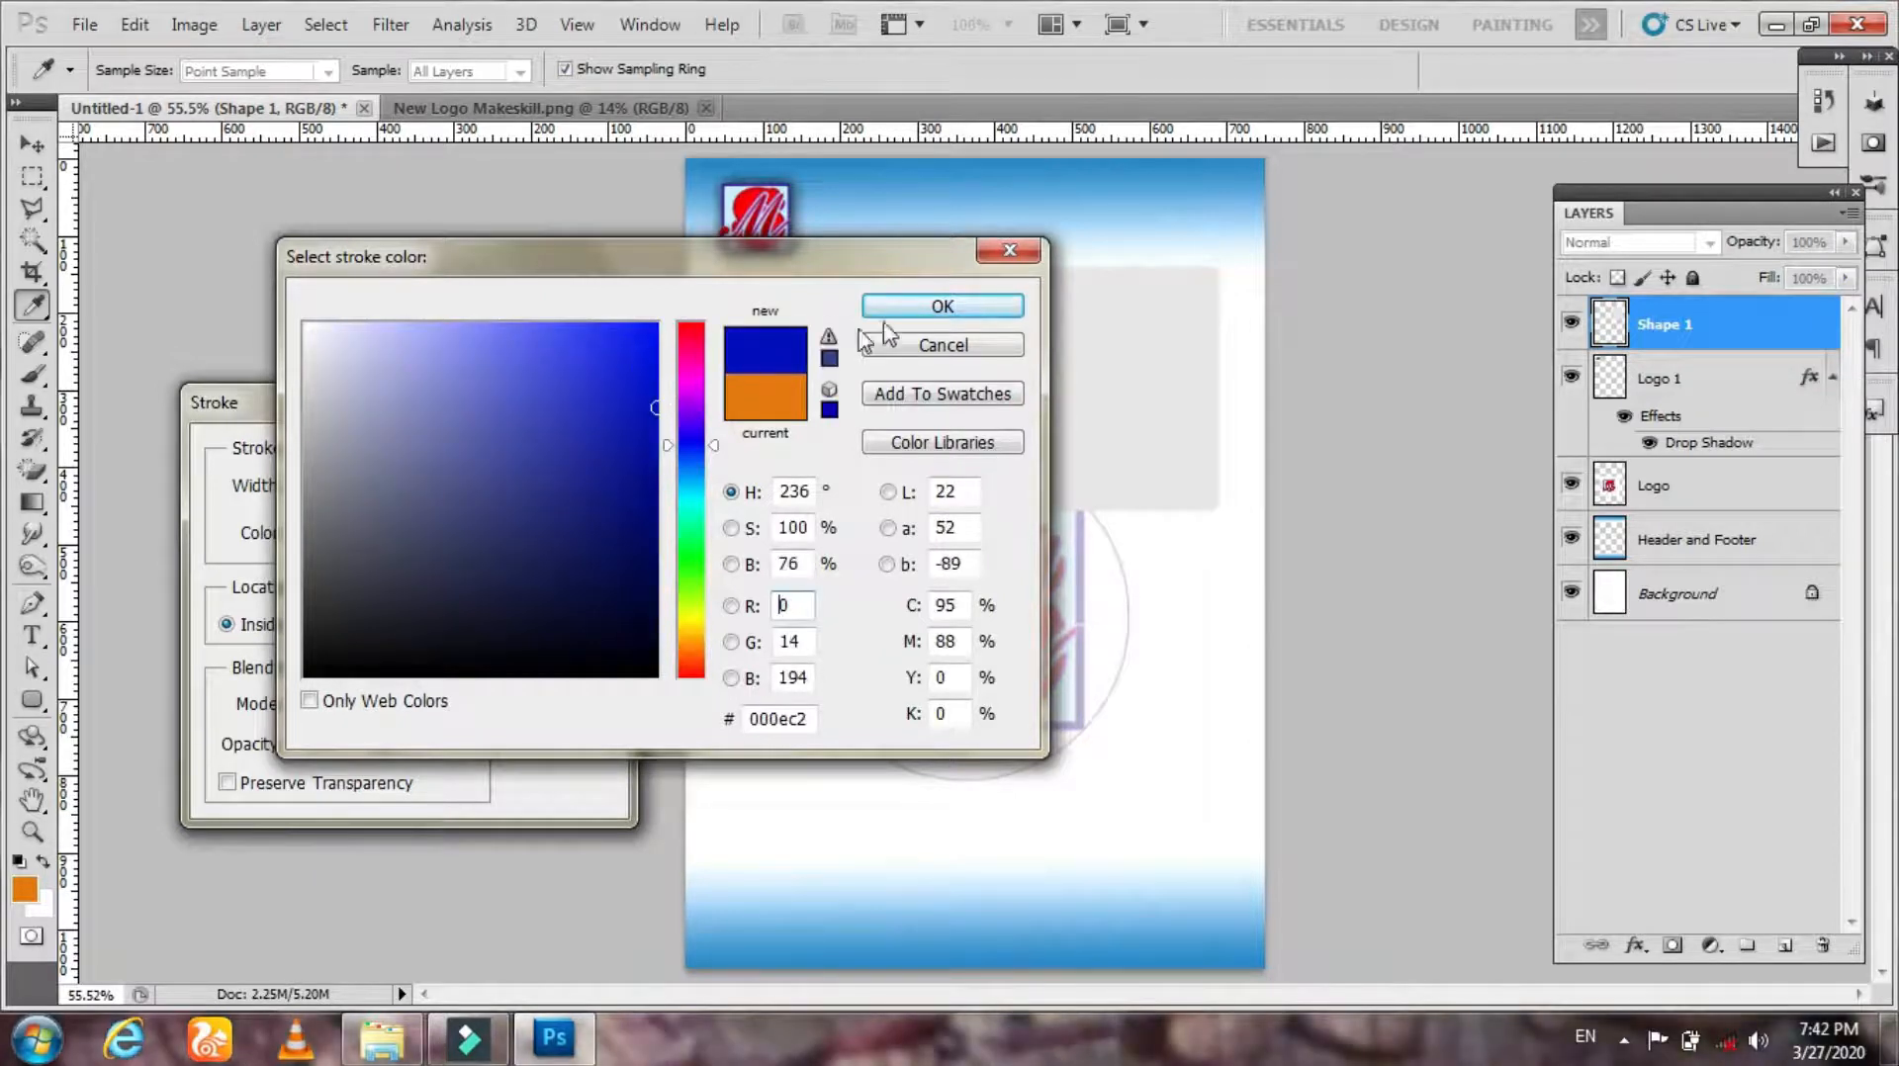
{"action": "left_click", "coordinate": [943, 305]}
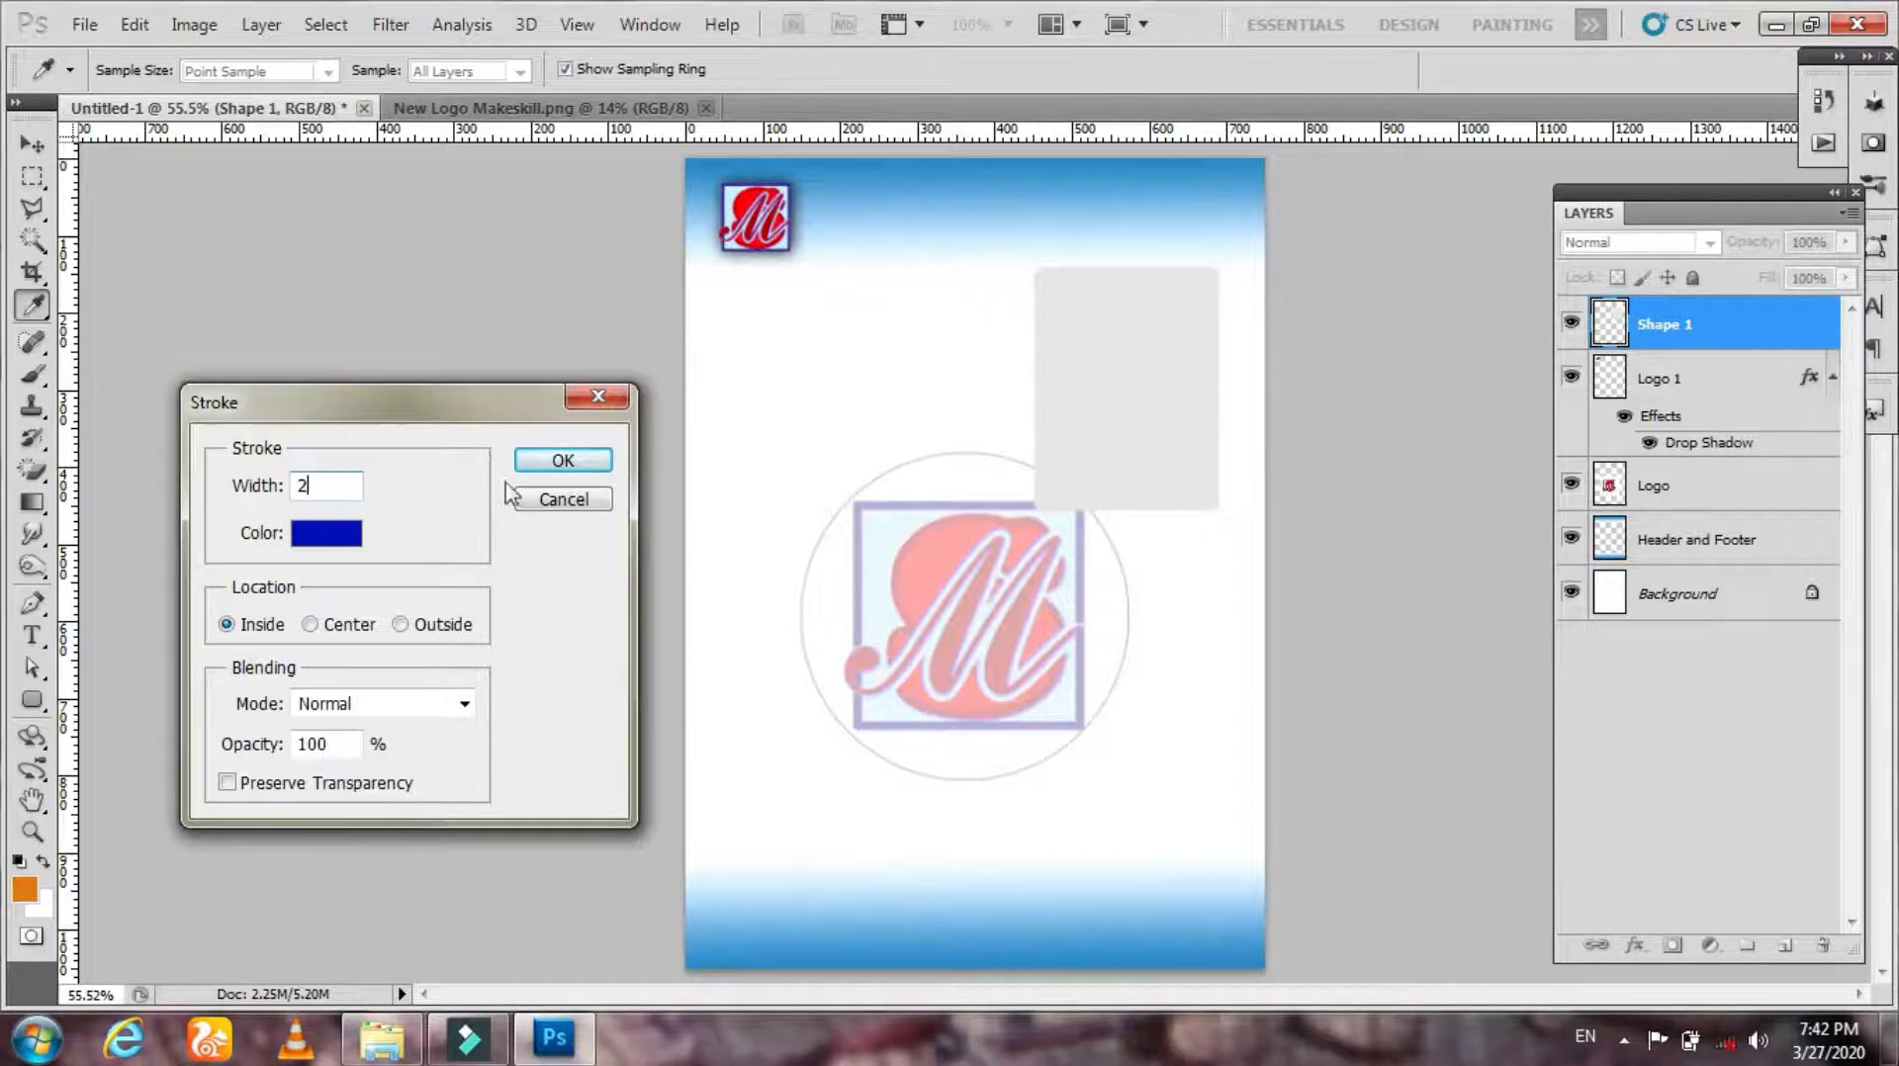
{"action": "left_click", "coordinate": [563, 460]}
Step: Zoom in on the upper page and create a new blank layer
{"action": "key", "text": "z"}
{"action": "mouse_move", "coordinate": [984, 269]}
{"action": "left_mouse_down"}
{"action": "mouse_move", "coordinate": [1314, 487]}
{"action": "mouse_move", "coordinate": [1029, 254]}
{"action": "mouse_move", "coordinate": [1085, 318]}
{"action": "left_mouse_up"}
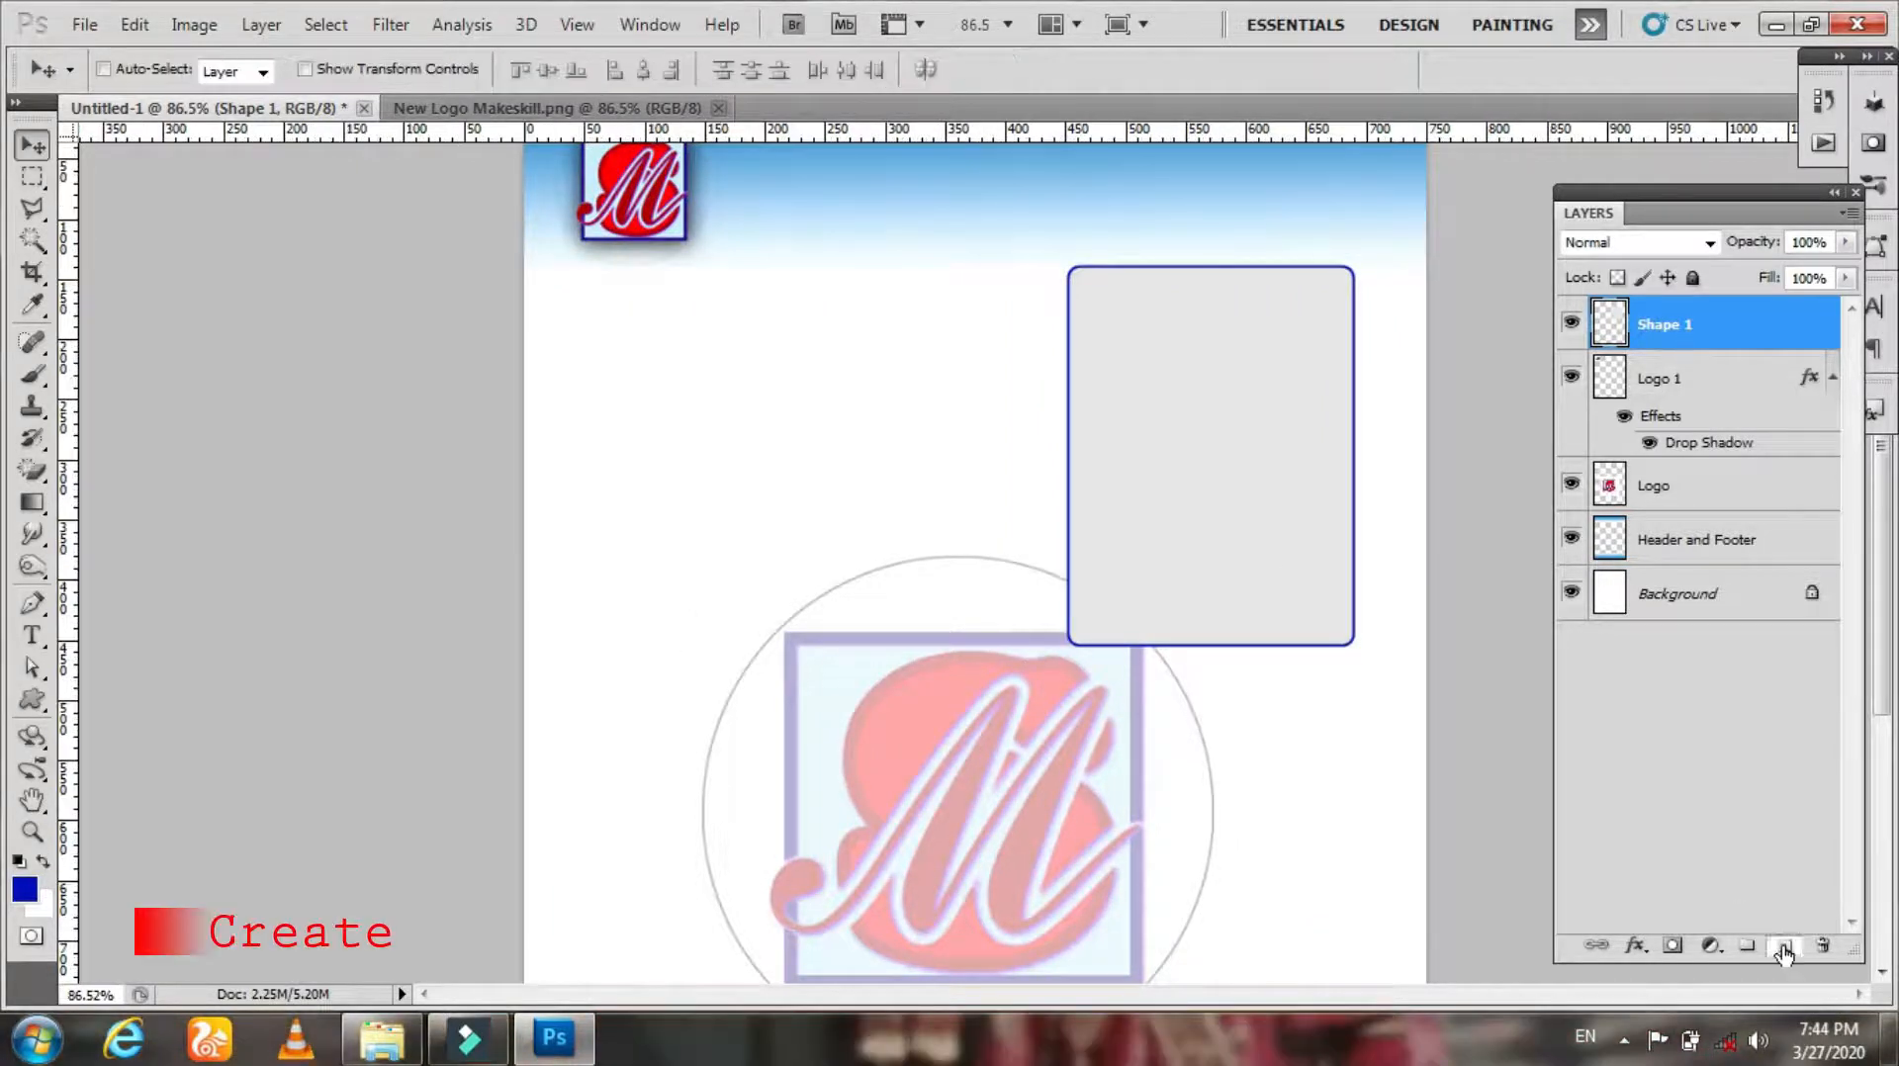
{"action": "left_click", "coordinate": [1783, 950]}
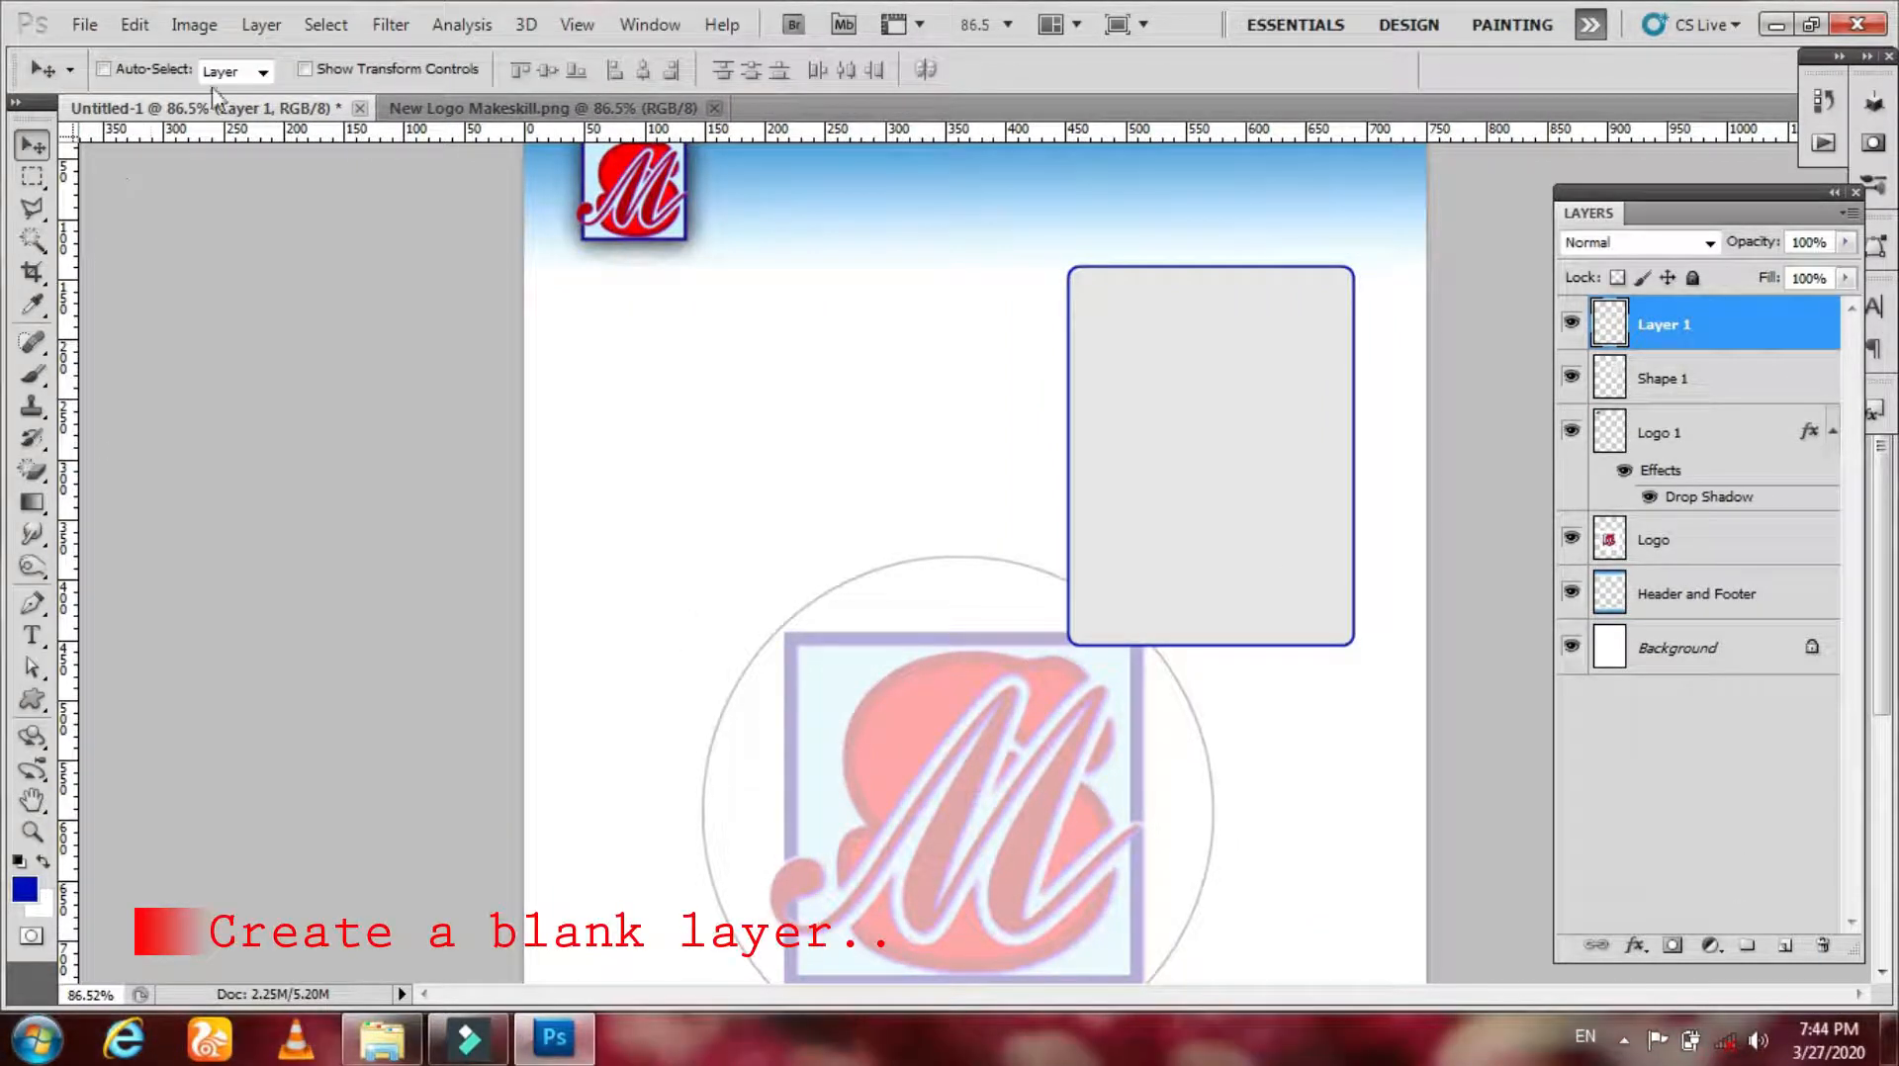
Step: Draw a blue ribbon award custom shape and move it onto the photo frame's lower-right corner
{"action": "right_click", "coordinate": [32, 700]}
{"action": "left_click", "coordinate": [121, 829]}
{"action": "left_click", "coordinate": [580, 70]}
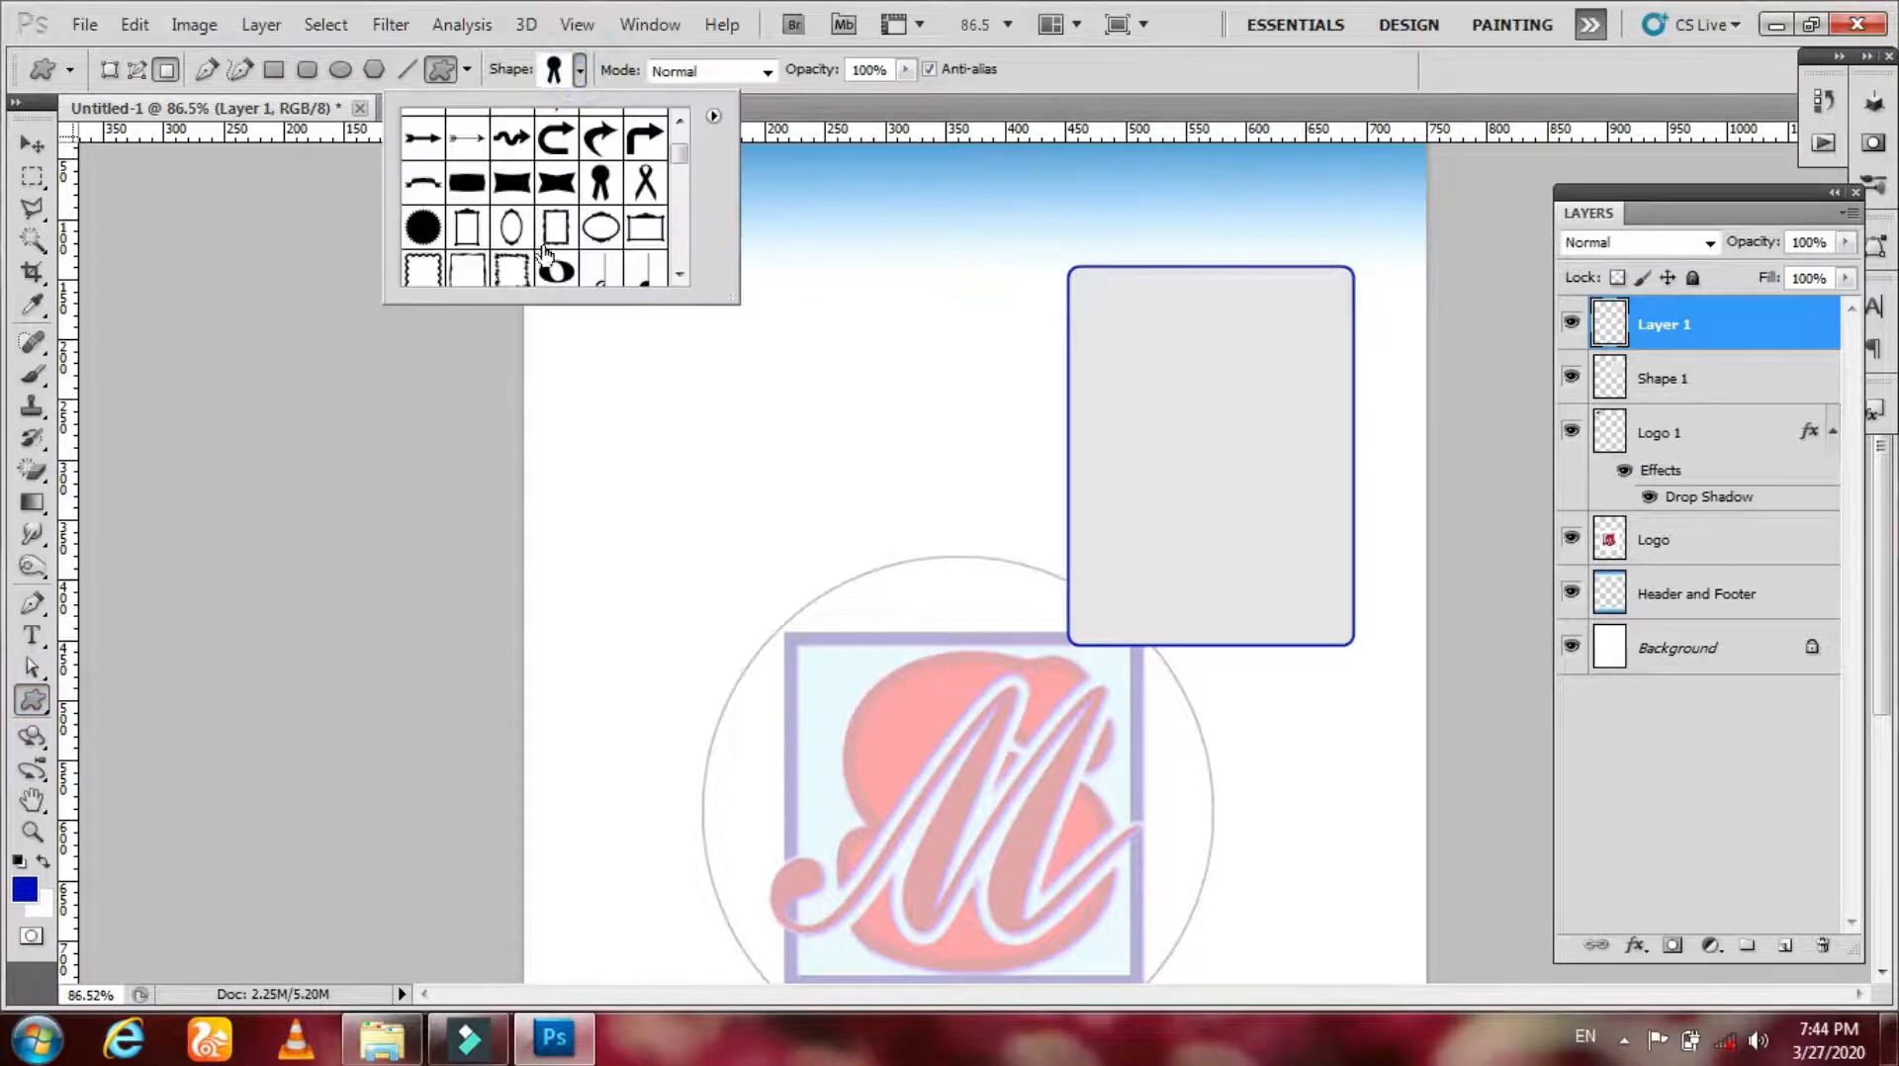
{"action": "left_click_drag", "start_coordinate": [858, 338], "coordinate": [984, 544]}
{"action": "key", "text": "v"}
{"action": "left_click_drag", "start_coordinate": [904, 428], "coordinate": [1310, 588]}
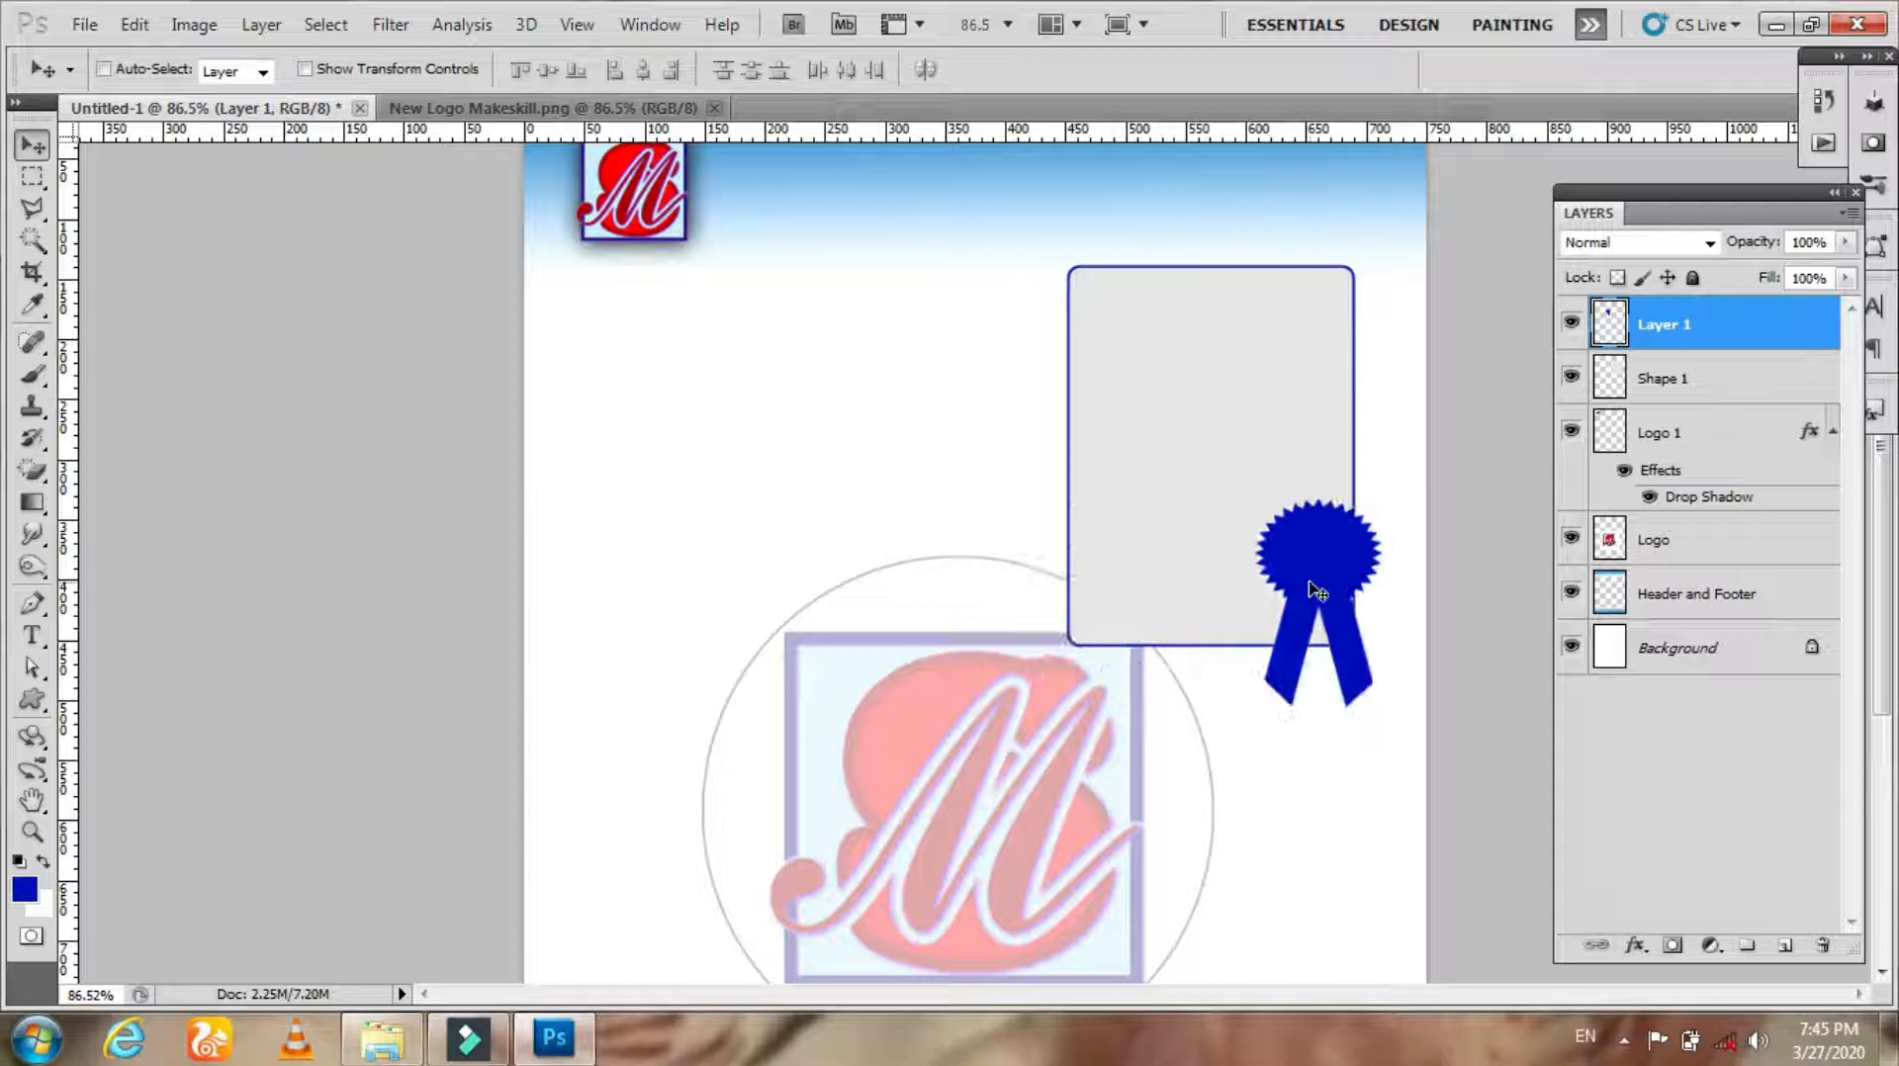
Step: Group the ribbon layer with the Shape 1 frame layer and name the group Photo
{"action": "left_click", "coordinate": [1694, 378], "text": "shift"}
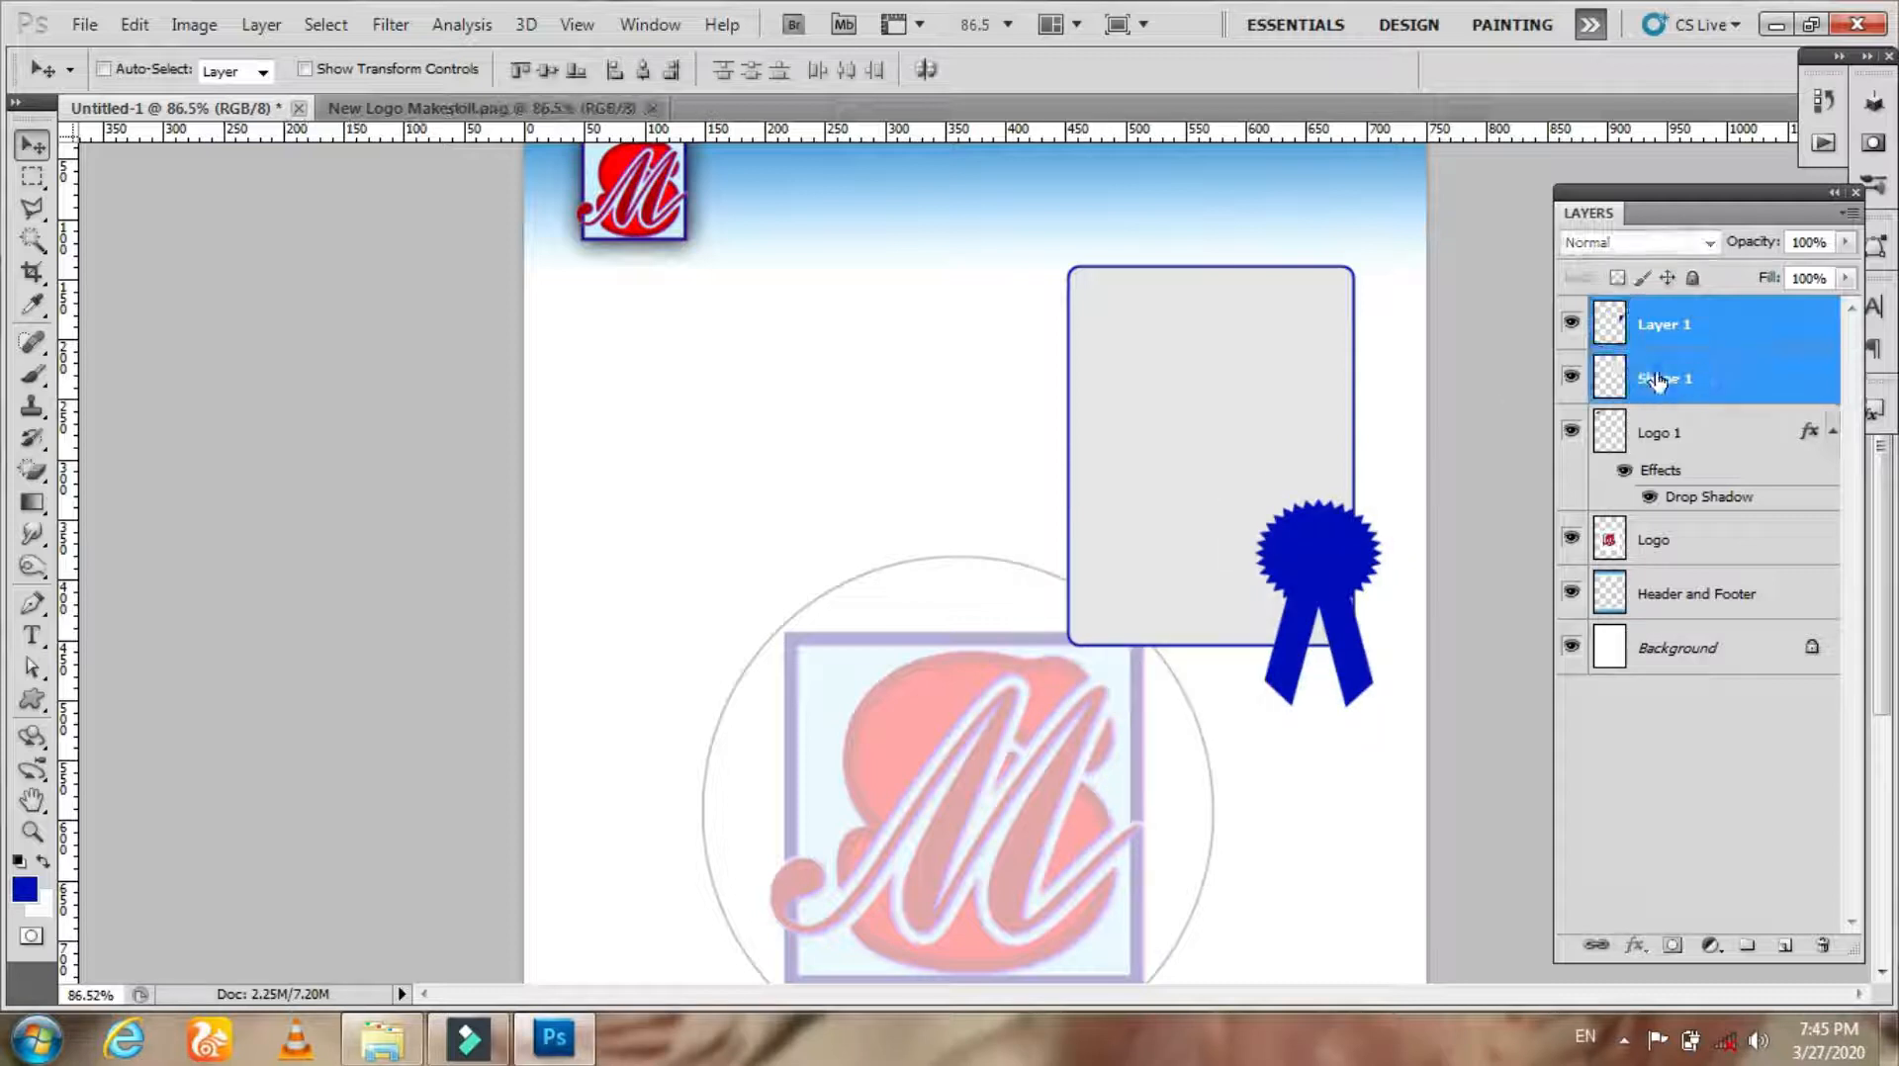
{"action": "key", "text": "ctrl+g"}
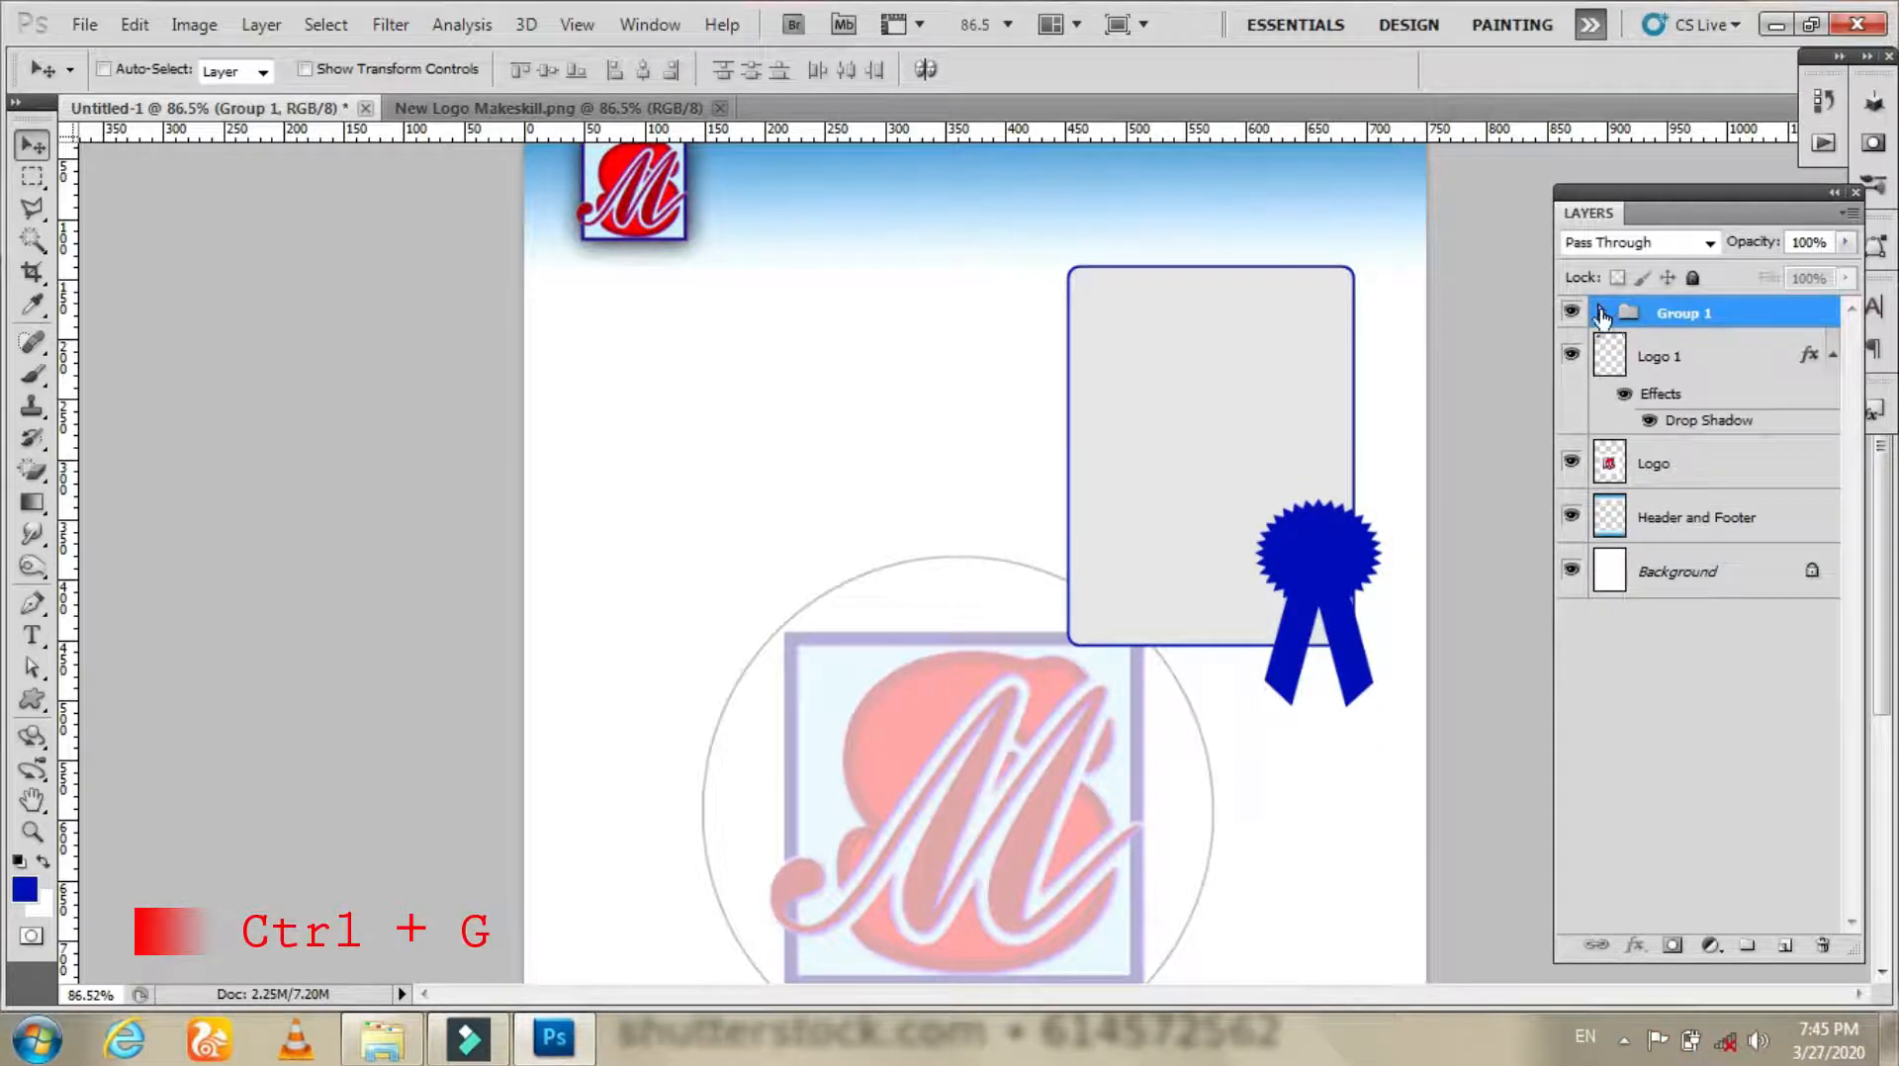
{"action": "left_click", "coordinate": [1602, 314]}
{"action": "left_click", "coordinate": [1600, 314]}
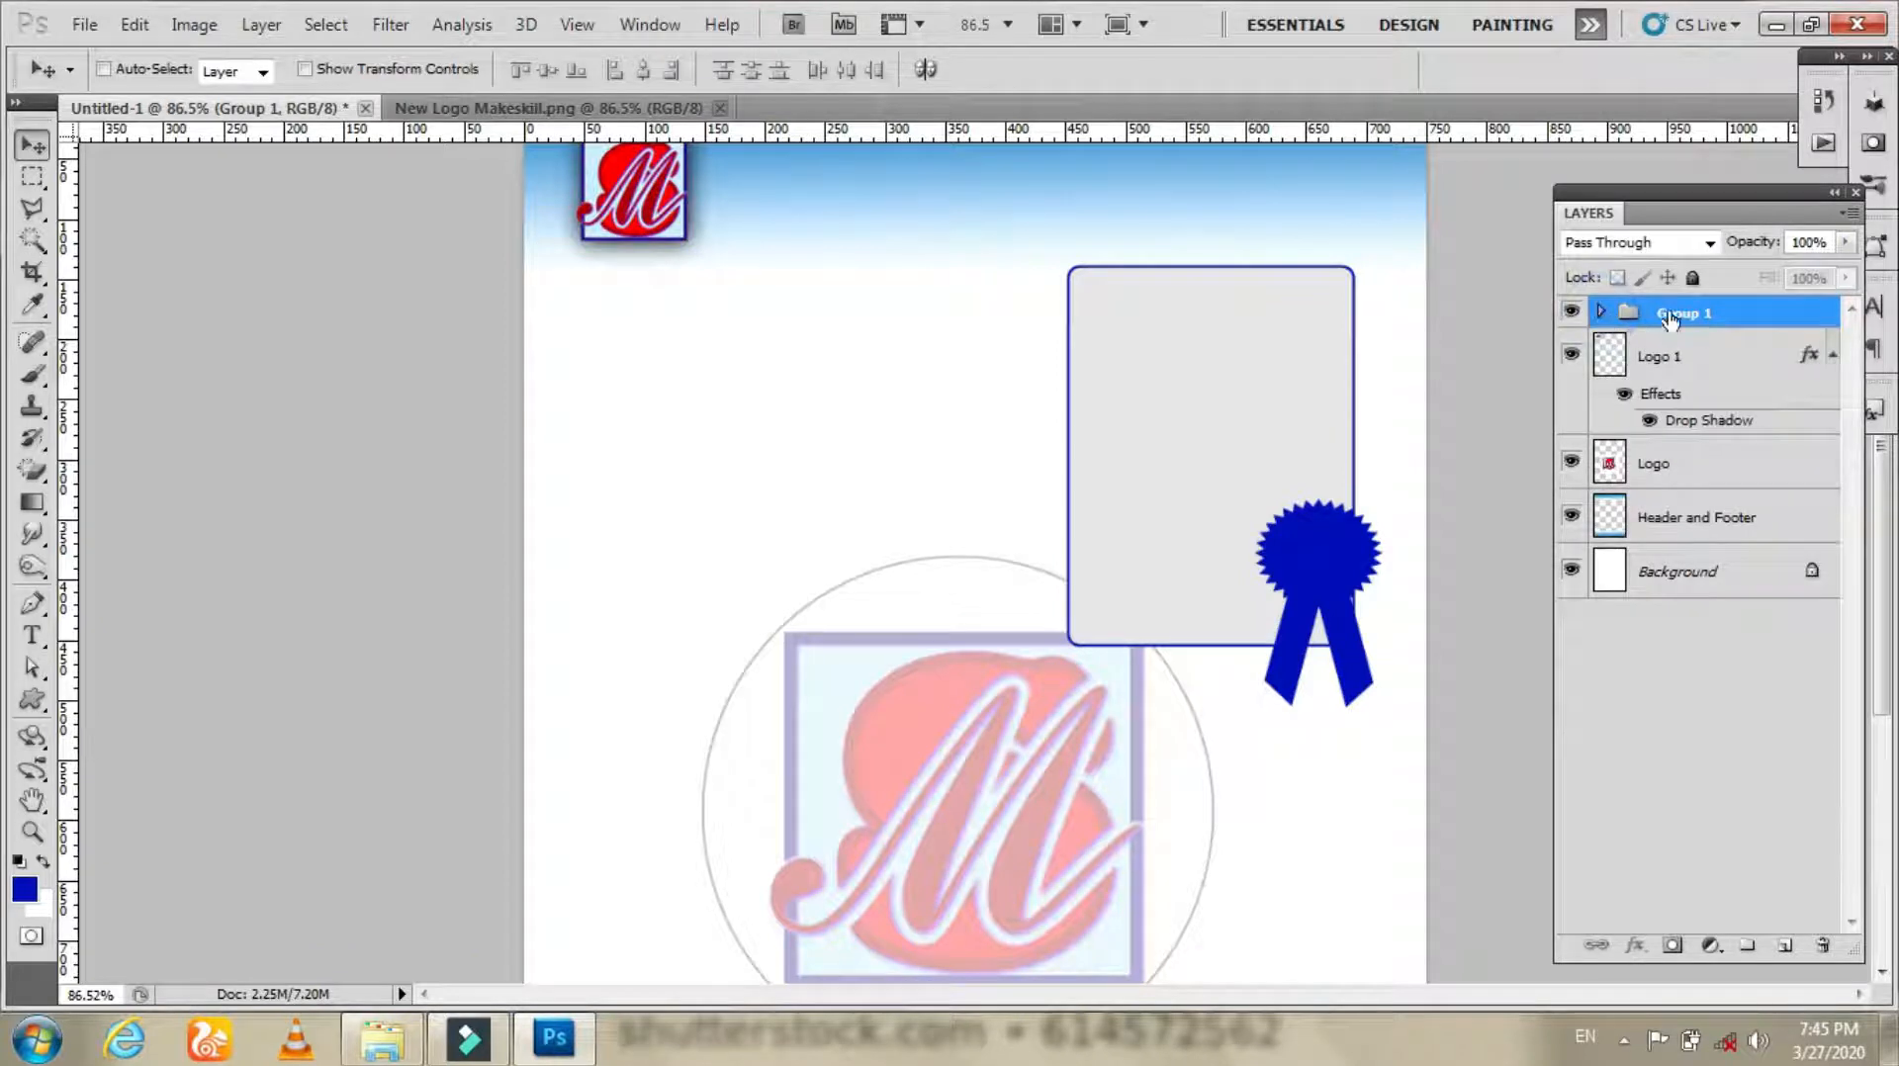
{"action": "type", "text": "to"}
{"action": "key", "text": "Return"}
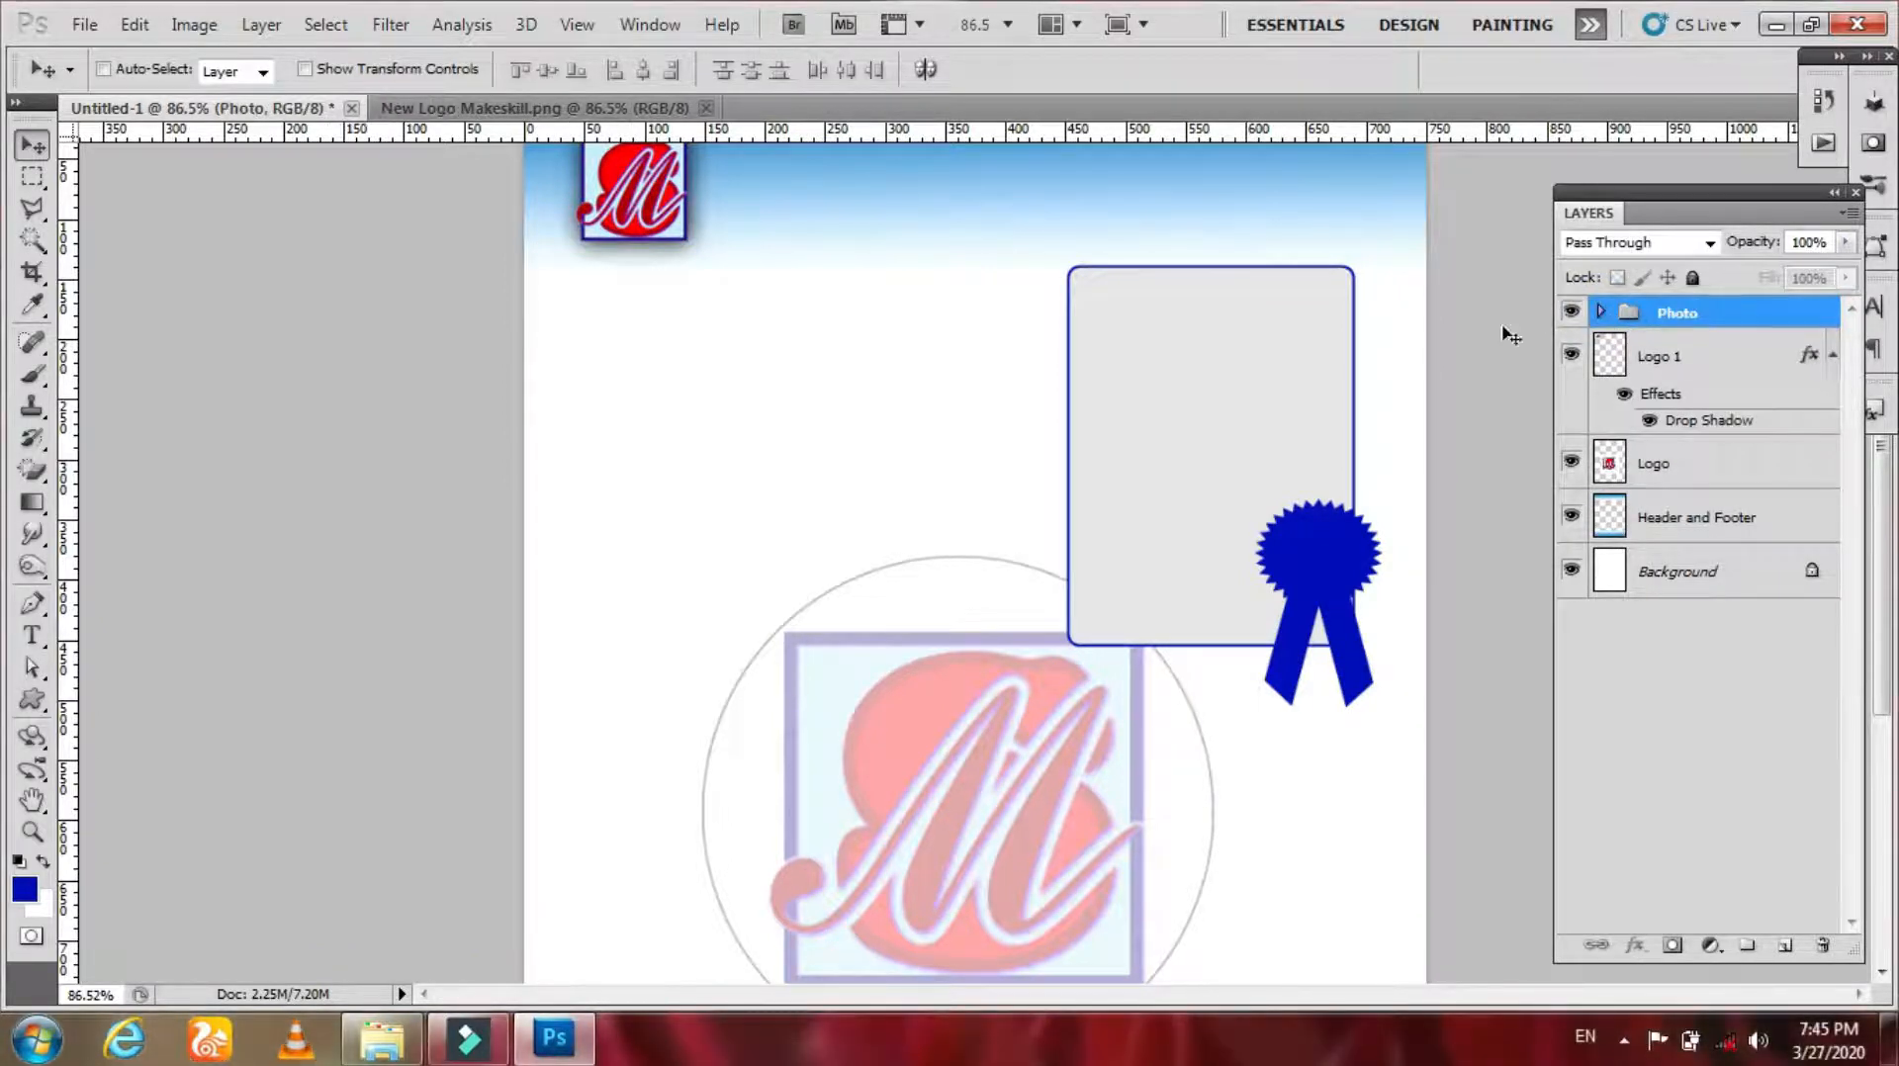
Step: Scale the Photo group down to about 80% and nudge it slightly upward
{"action": "key", "text": "ctrl+t"}
{"action": "left_click_drag", "start_coordinate": [1384, 264], "coordinate": [1353, 309]}
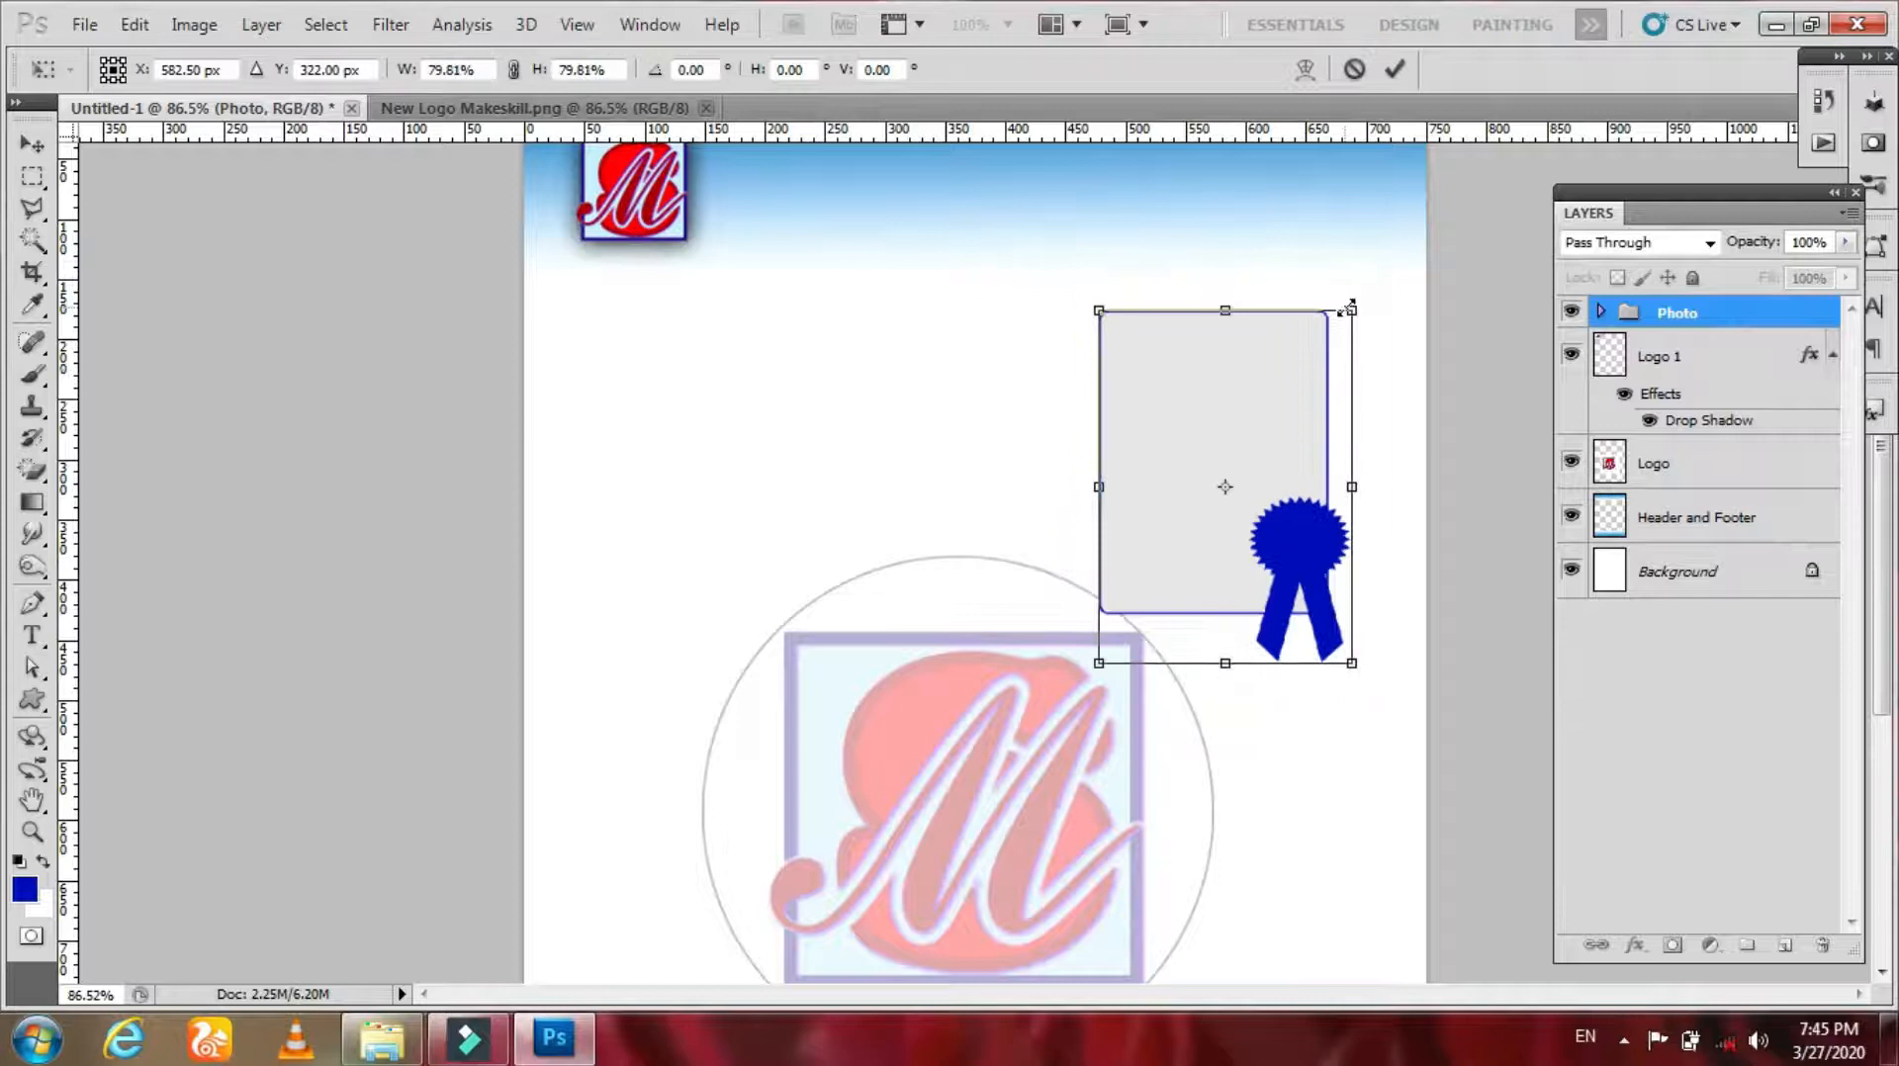
{"action": "key", "text": "Return"}
{"action": "left_click_drag", "start_coordinate": [1198, 514], "coordinate": [1206, 473]}
Step: Add the text MAKE SKILL in Tycho font on the upper page and reduce its size
{"action": "key", "text": "z"}
{"action": "mouse_move", "coordinate": [1041, 211]}
{"action": "left_mouse_down"}
{"action": "mouse_move", "coordinate": [1059, 387]}
{"action": "mouse_move", "coordinate": [1019, 214]}
{"action": "left_mouse_up"}
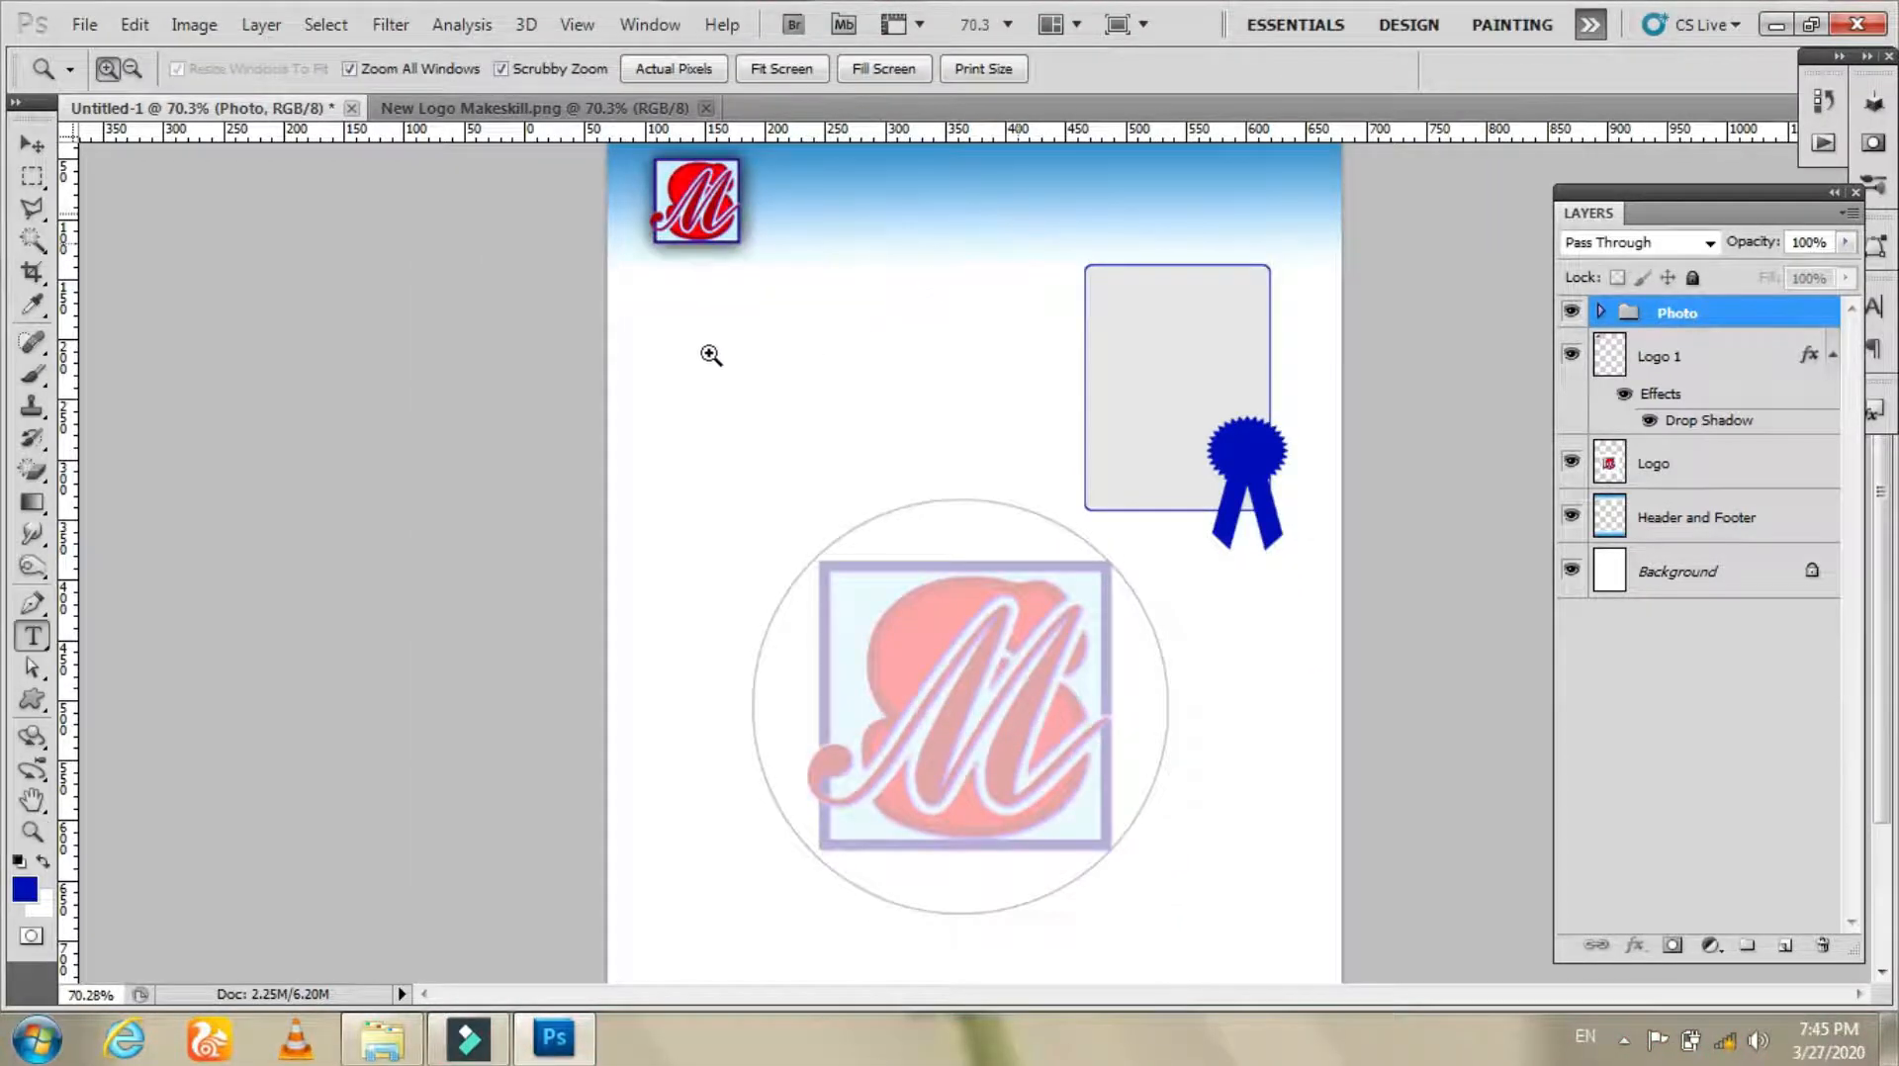
{"action": "left_click", "coordinate": [34, 638]}
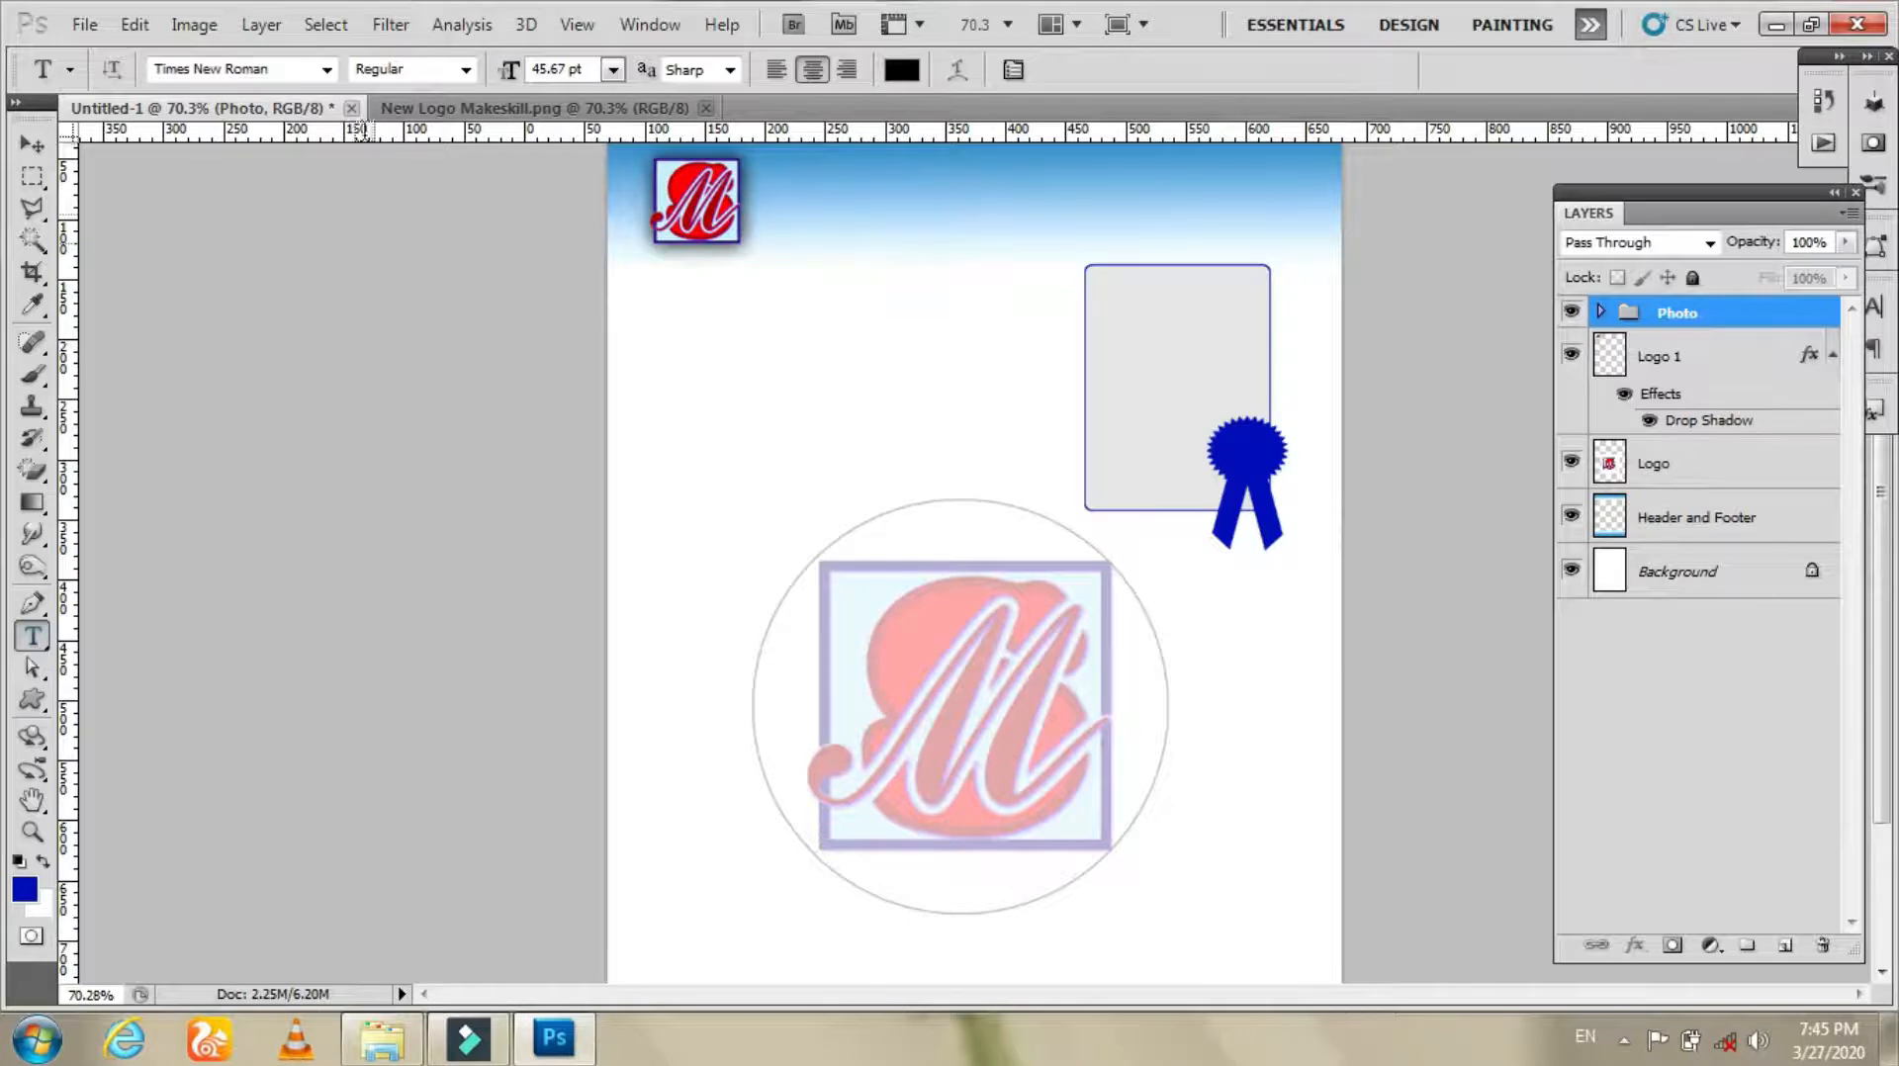
{"action": "left_click", "coordinate": [325, 70]}
{"action": "left_click", "coordinate": [453, 311]}
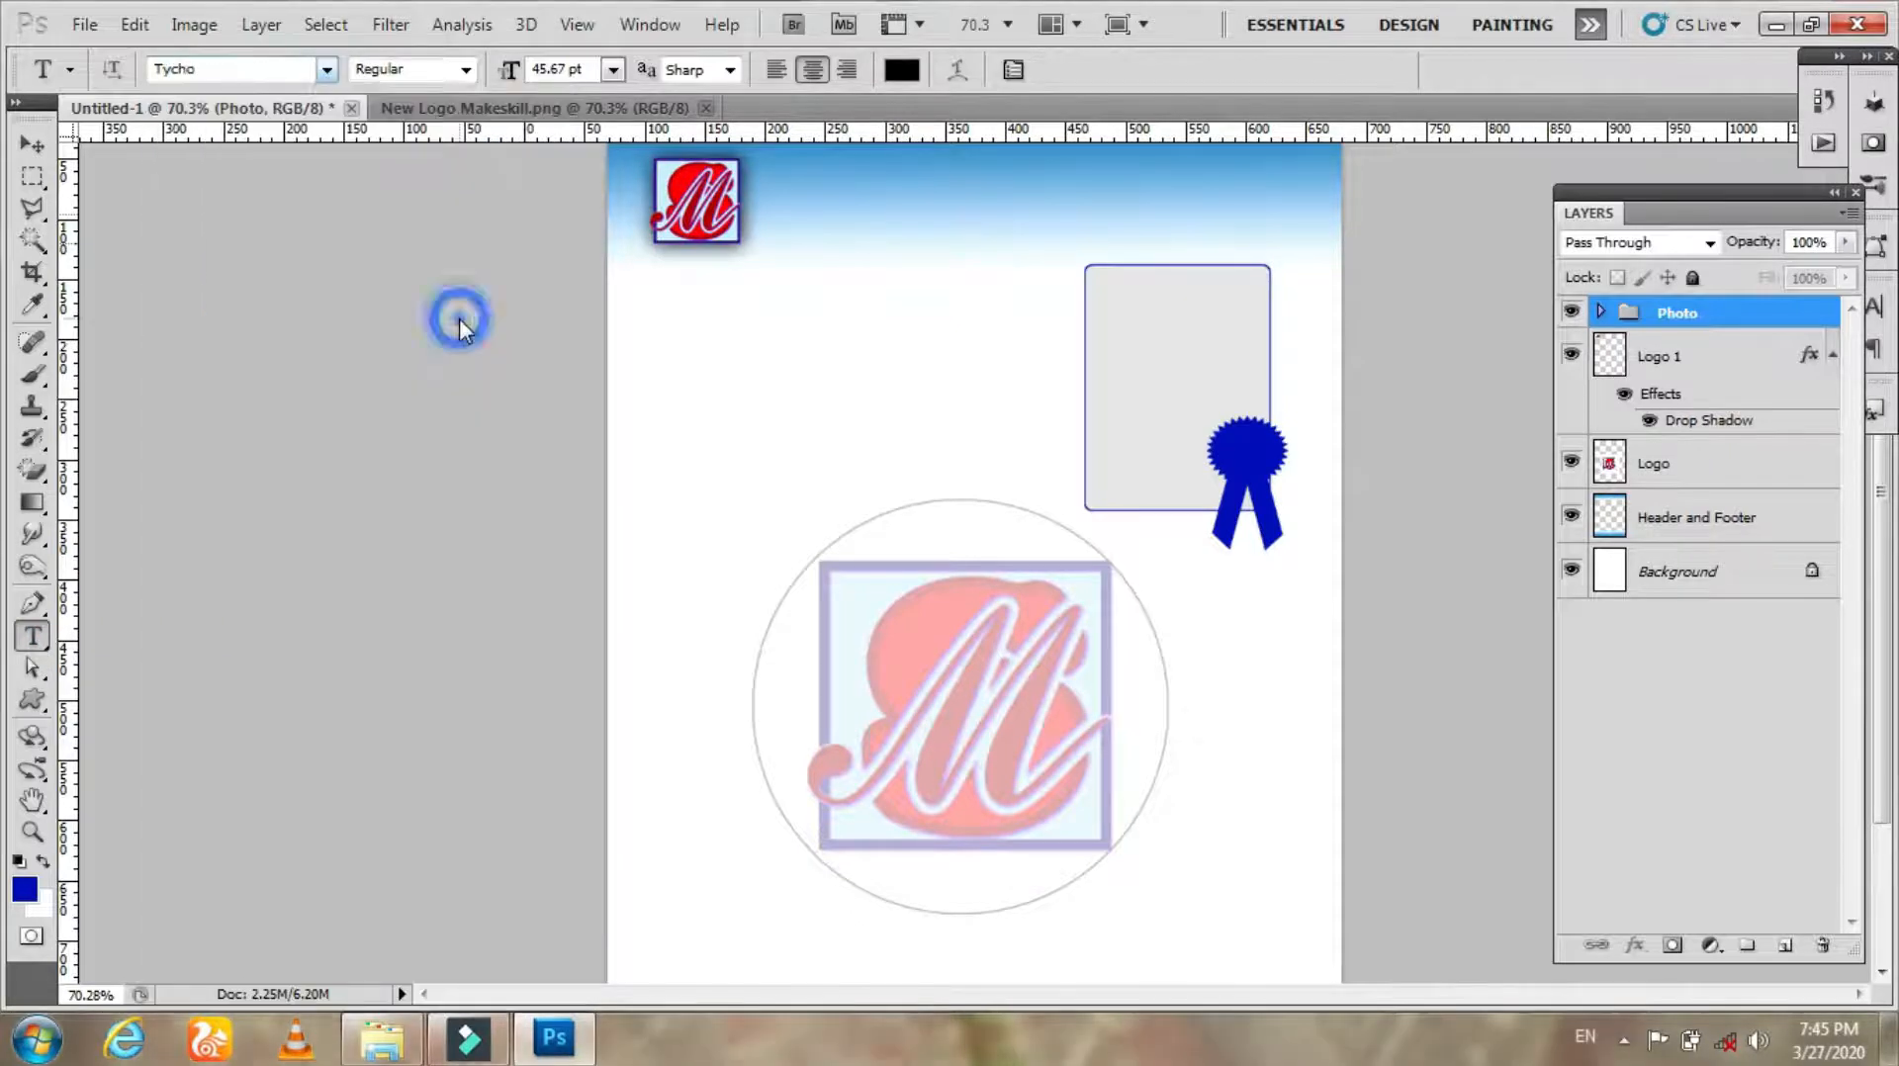
{"action": "left_click", "coordinate": [693, 403]}
{"action": "type", "text": "MAKE SKILL"}
{"action": "key", "text": "ctrl+a"}
{"action": "key", "text": "ctrl+shift+comma"}
{"action": "key", "text": "ctrl+shift+comma"}
{"action": "key", "text": "ctrl+shift+comma"}
{"action": "key", "text": "ctrl+shift+comma"}
{"action": "key", "text": "ctrl+shift+comma"}
{"action": "key", "text": "ctrl+shift+comma"}
{"action": "key", "text": "ctrl+shift+comma"}
{"action": "key", "text": "ctrl+shift+comma"}
{"action": "key", "text": "ctrl+shift+comma"}
{"action": "key", "text": "ctrl+shift+comma"}
{"action": "key", "text": "ctrl+shift+comma"}
Step: Append YOUTUBE to the heading text, reduce its size further and commit it
{"action": "left_click", "coordinate": [1024, 364]}
{"action": "type", "text": "YOUTUBE"}
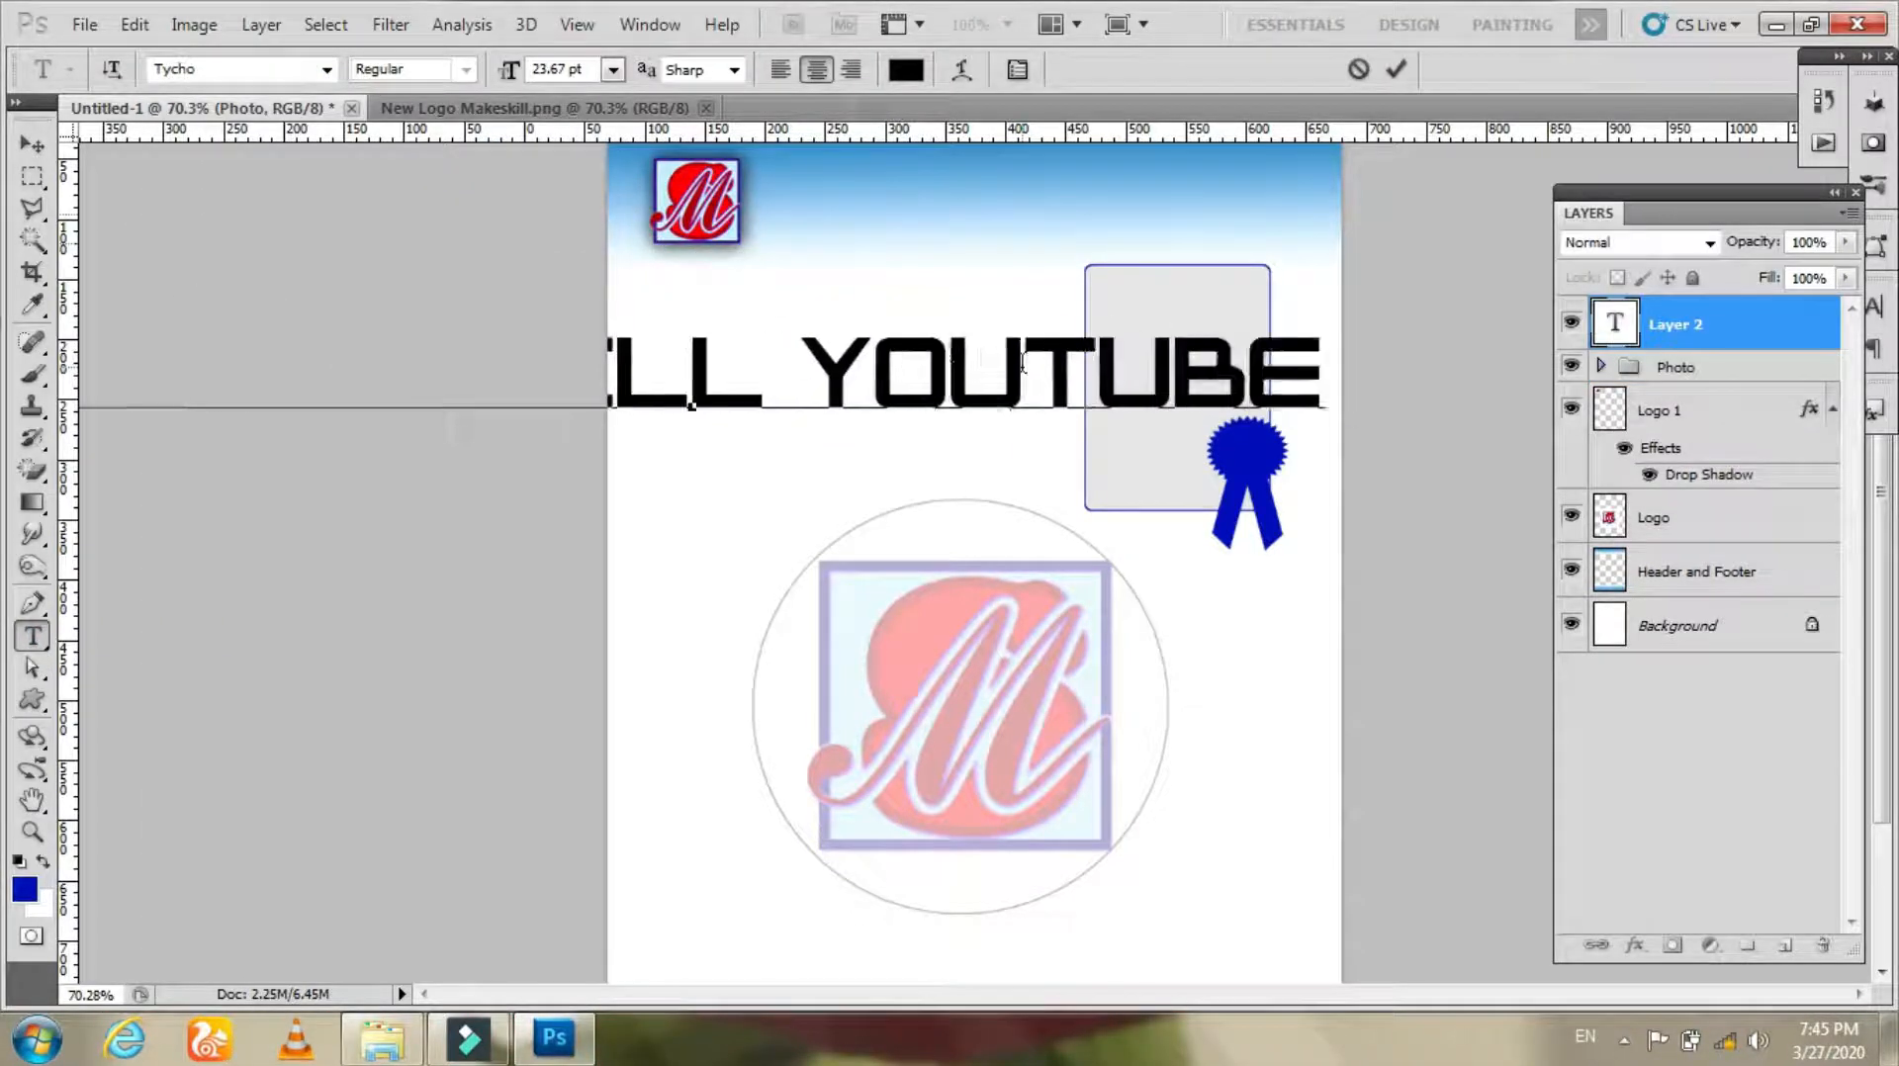
{"action": "key", "text": "ctrl+a"}
{"action": "key", "text": "ctrl+shift+comma"}
{"action": "key", "text": "ctrl+shift+comma"}
{"action": "key", "text": "ctrl+shift+comma"}
{"action": "key", "text": "ctrl+shift+comma"}
{"action": "key", "text": "ctrl+shift+comma"}
{"action": "key", "text": "ctrl+shift+comma"}
{"action": "left_click", "coordinate": [1395, 69]}
Step: Move the heading into the header beside the logo and narrow it to about 90% width
{"action": "left_click", "coordinate": [33, 146]}
{"action": "left_click_drag", "start_coordinate": [762, 462], "coordinate": [1078, 259]}
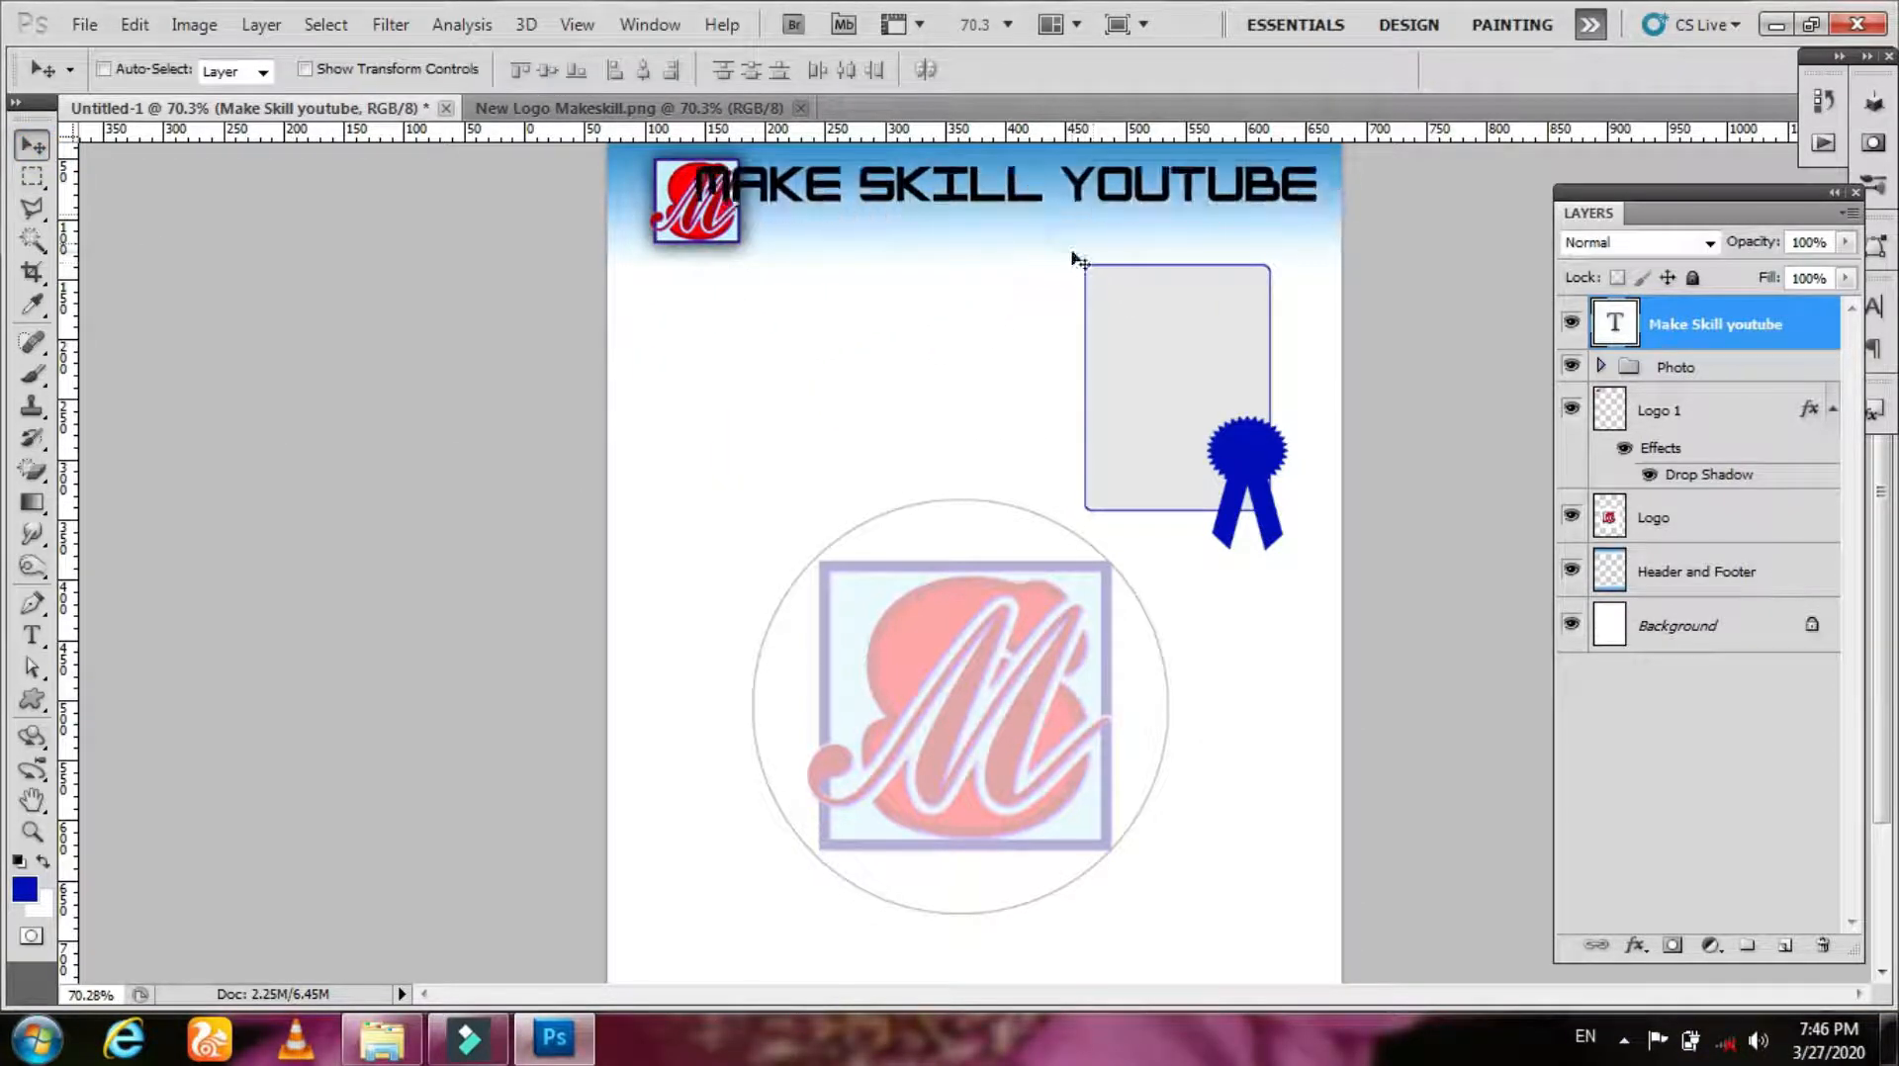
{"action": "key", "text": "ctrl+t"}
{"action": "left_click_drag", "start_coordinate": [696, 184], "coordinate": [758, 185]}
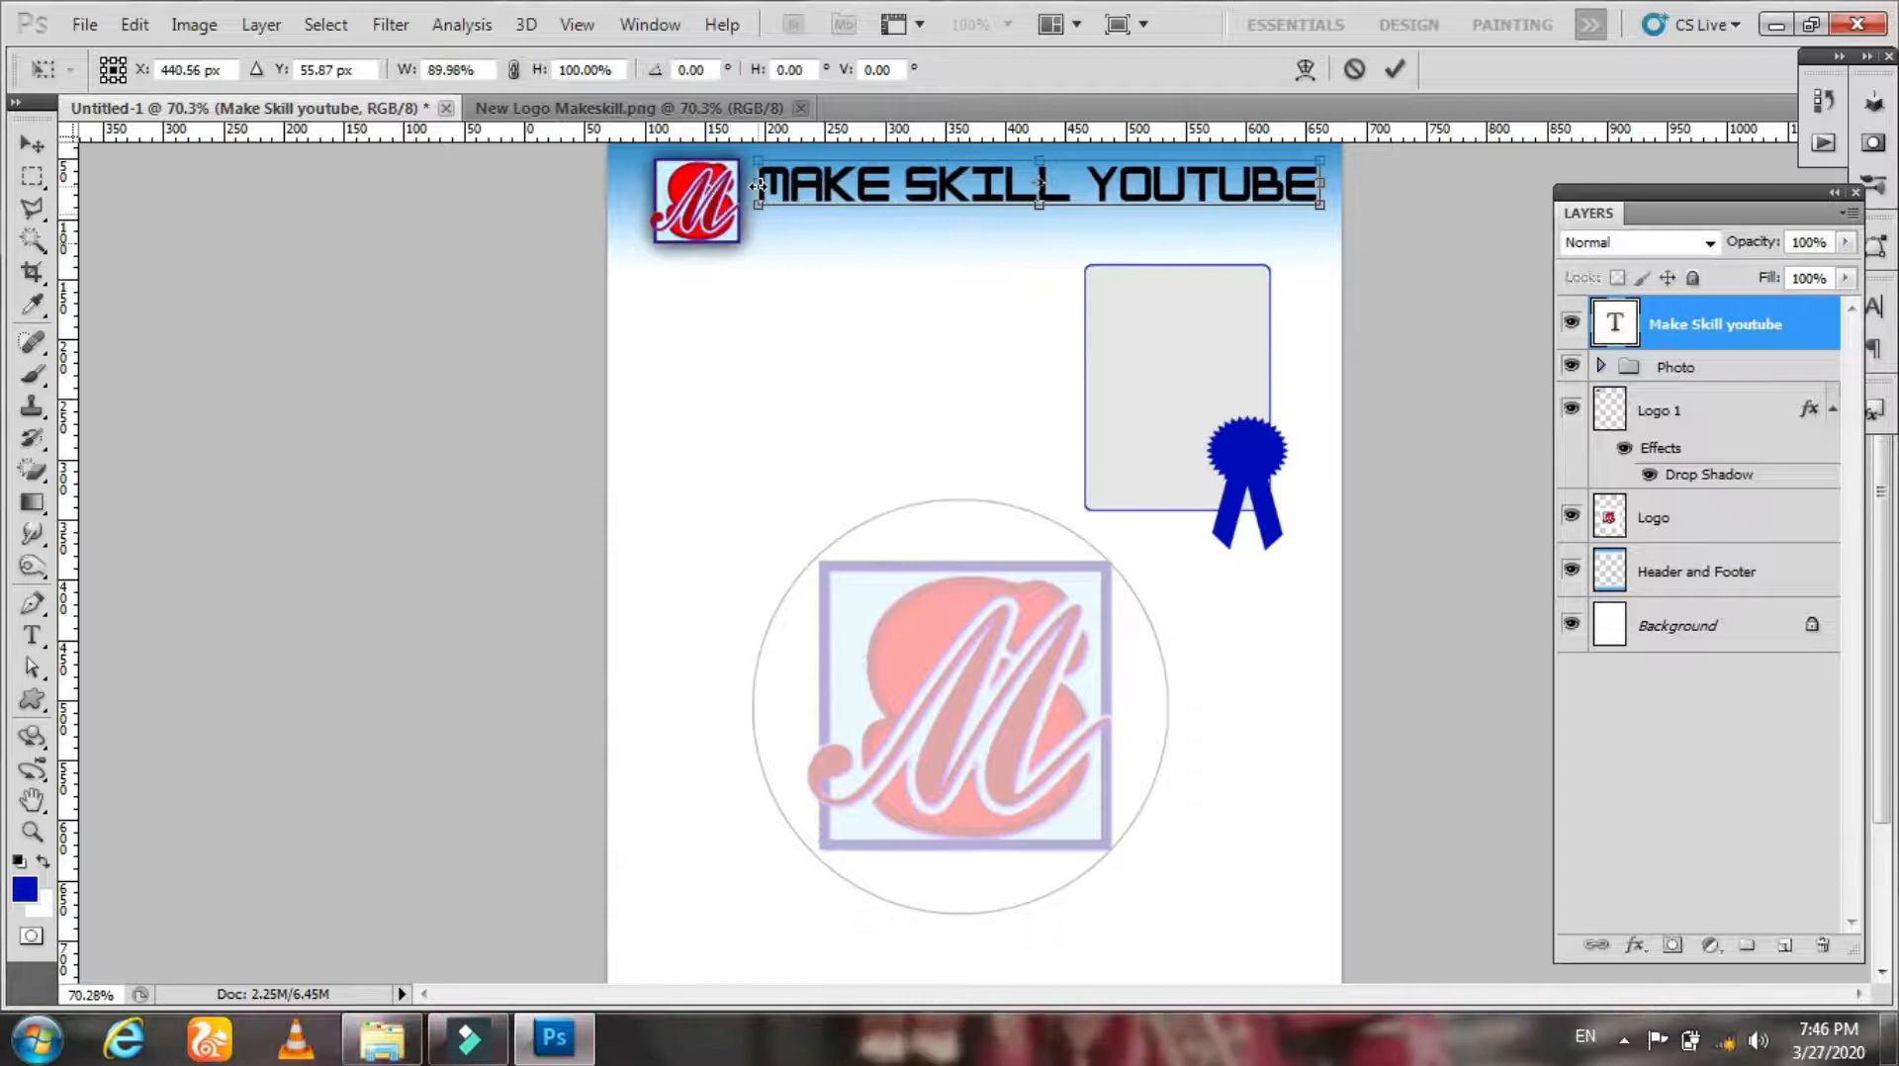
{"action": "key", "text": "Return"}
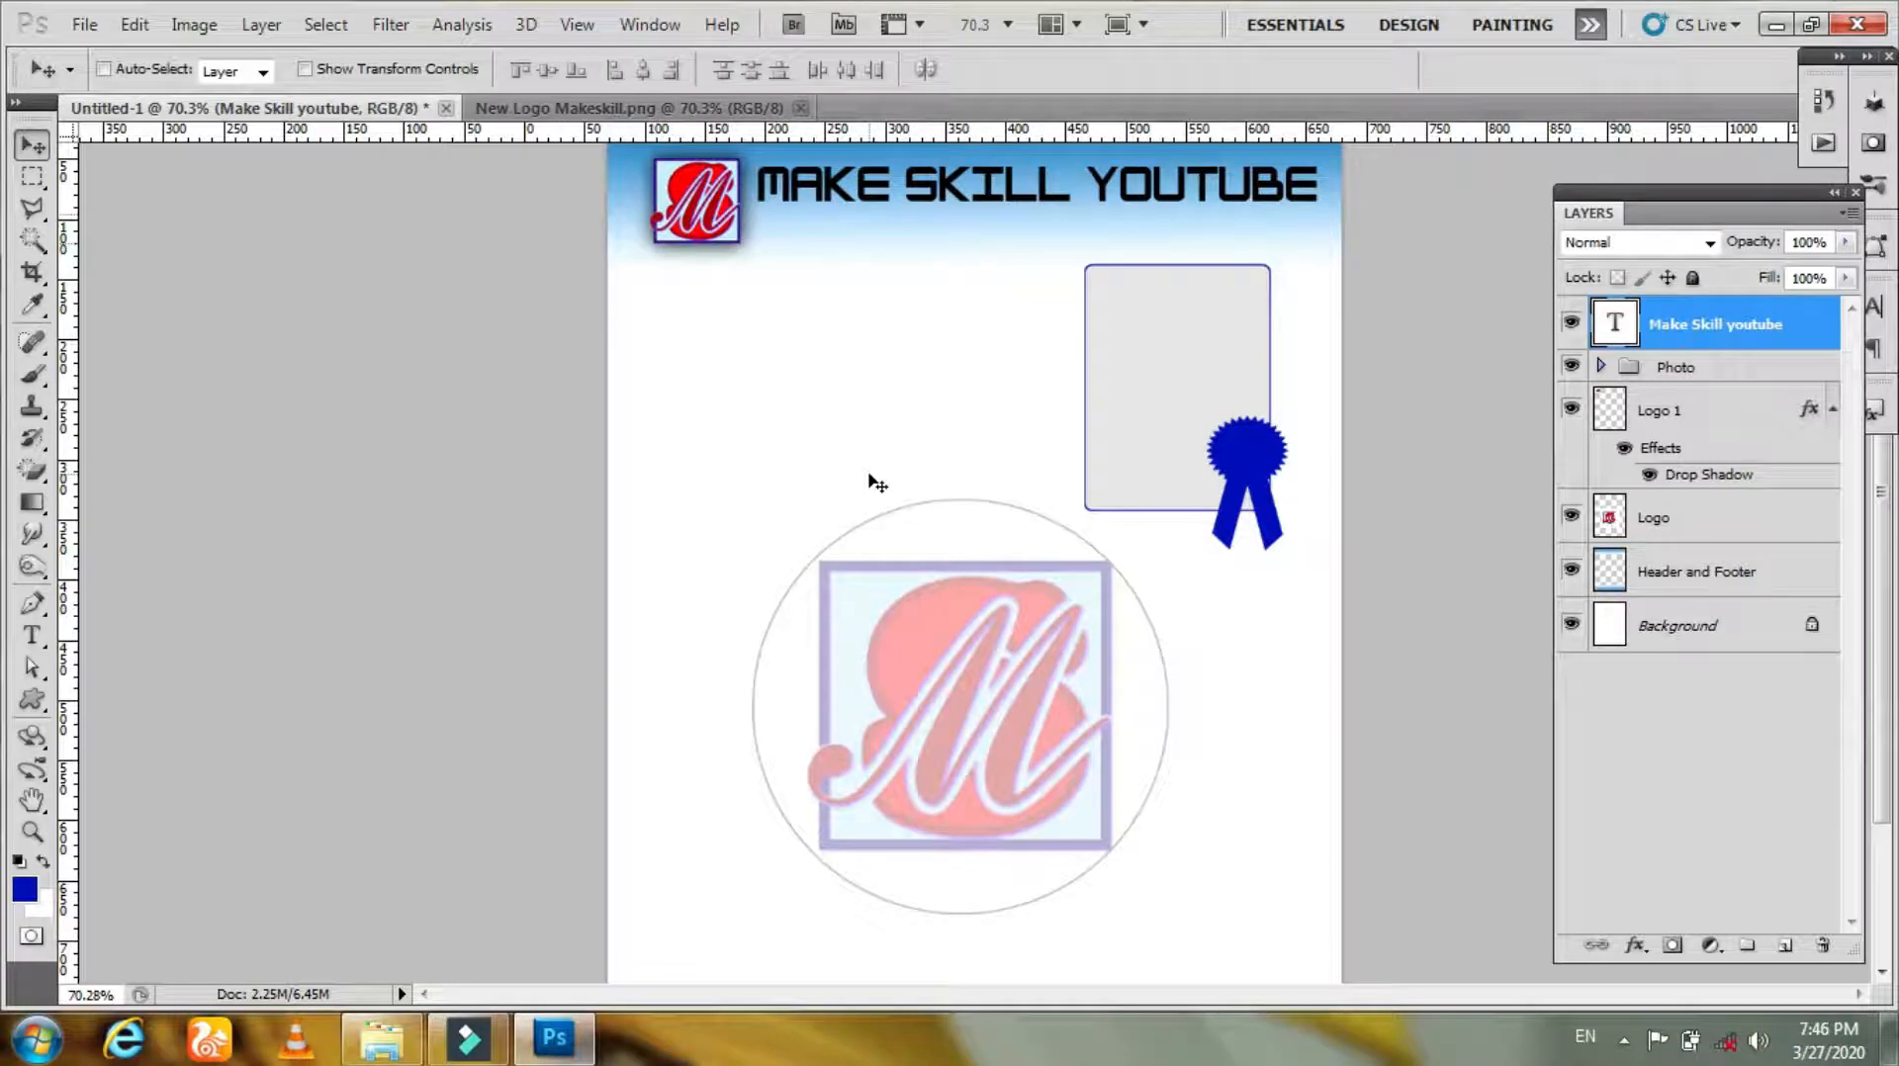
Step: Rename the heading text layer as Head of Tittle
{"action": "double_click", "coordinate": [1666, 321]}
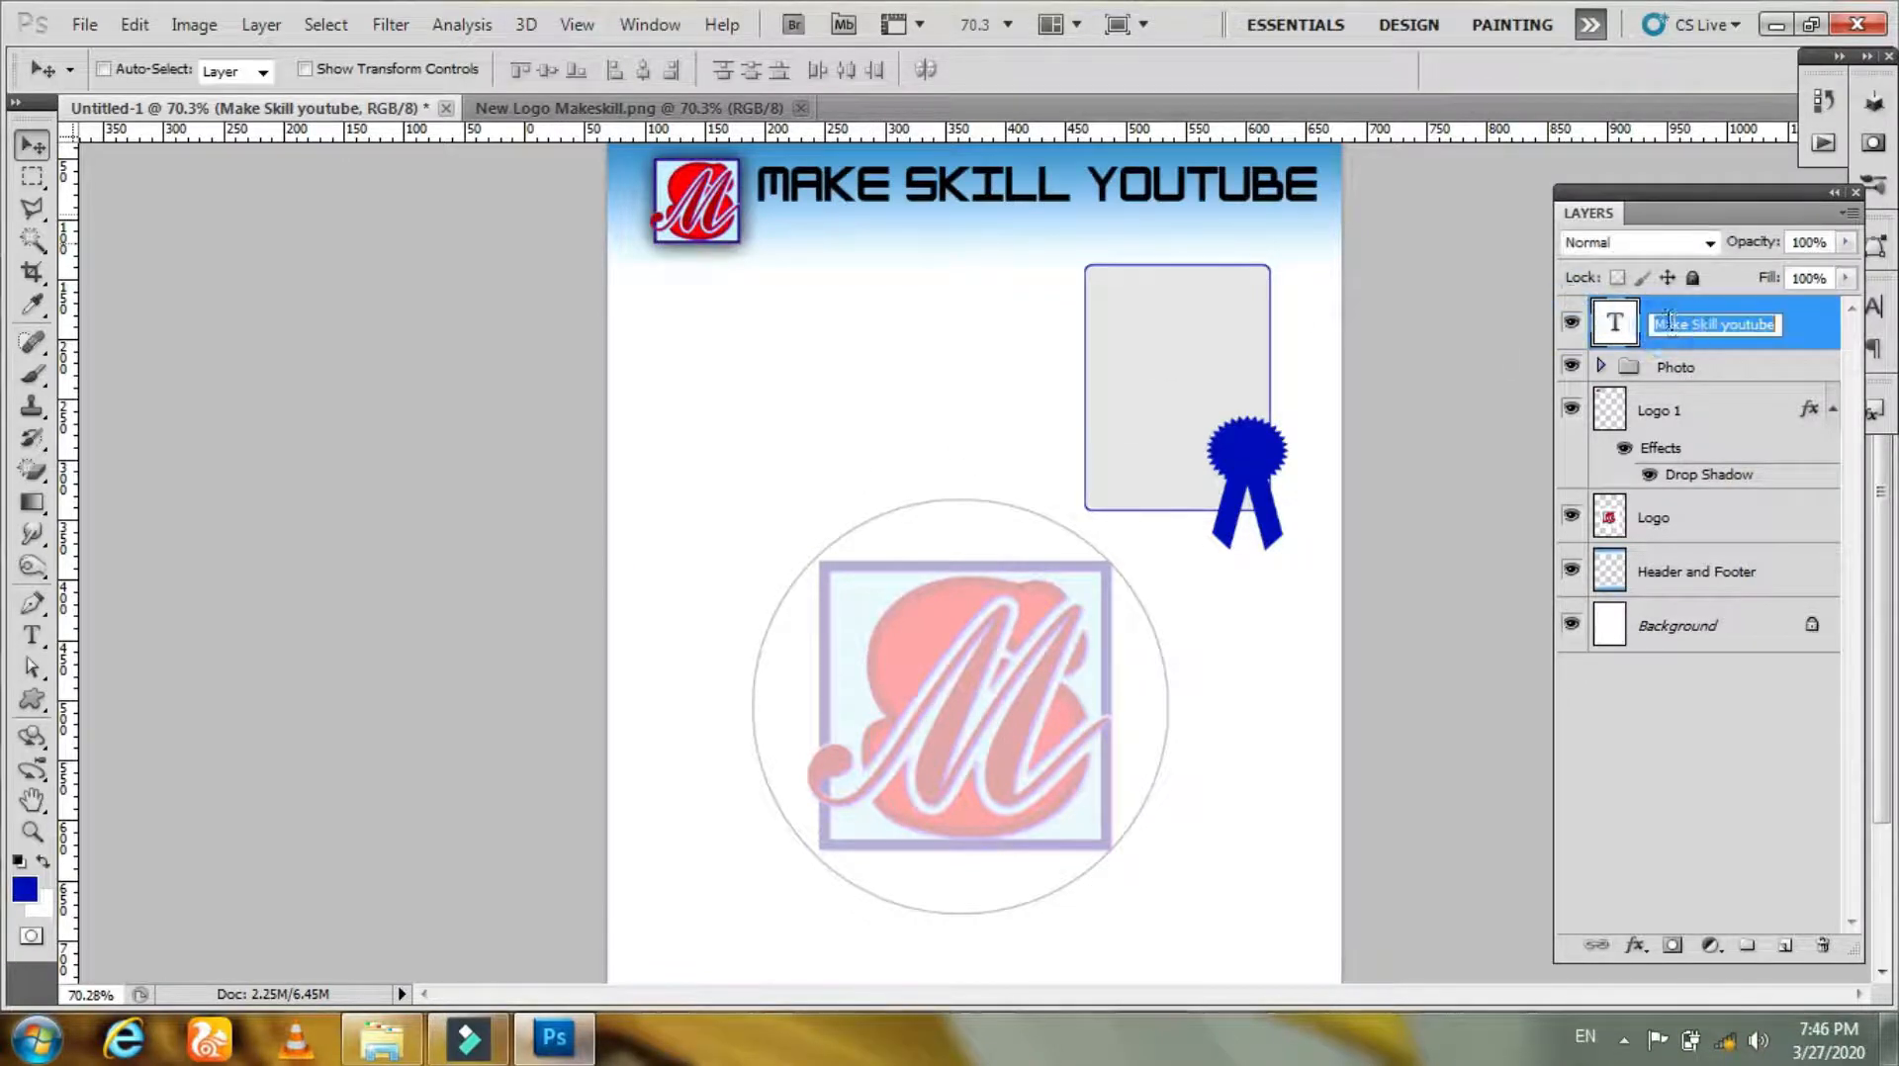
{"action": "type", "text": "Head of"}
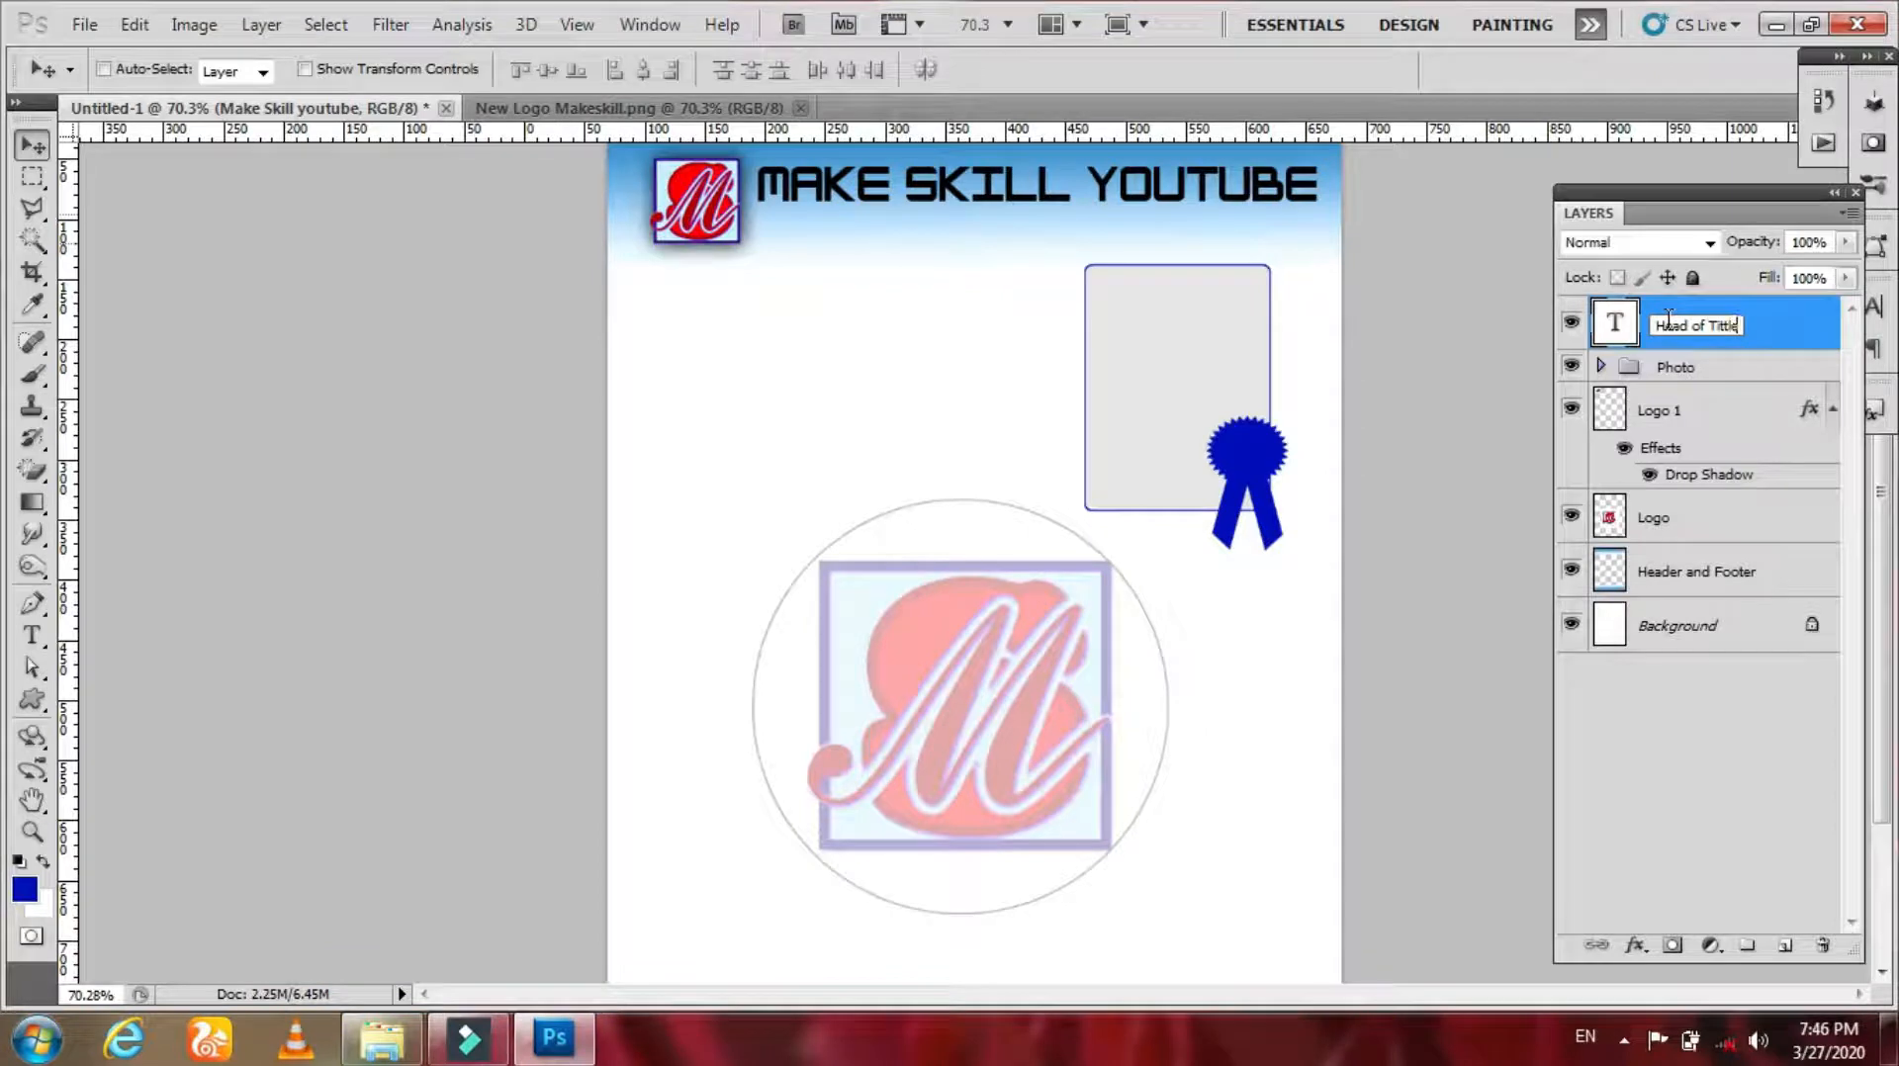
{"action": "type", "text": " Tittle"}
{"action": "left_click", "coordinate": [1520, 381]}
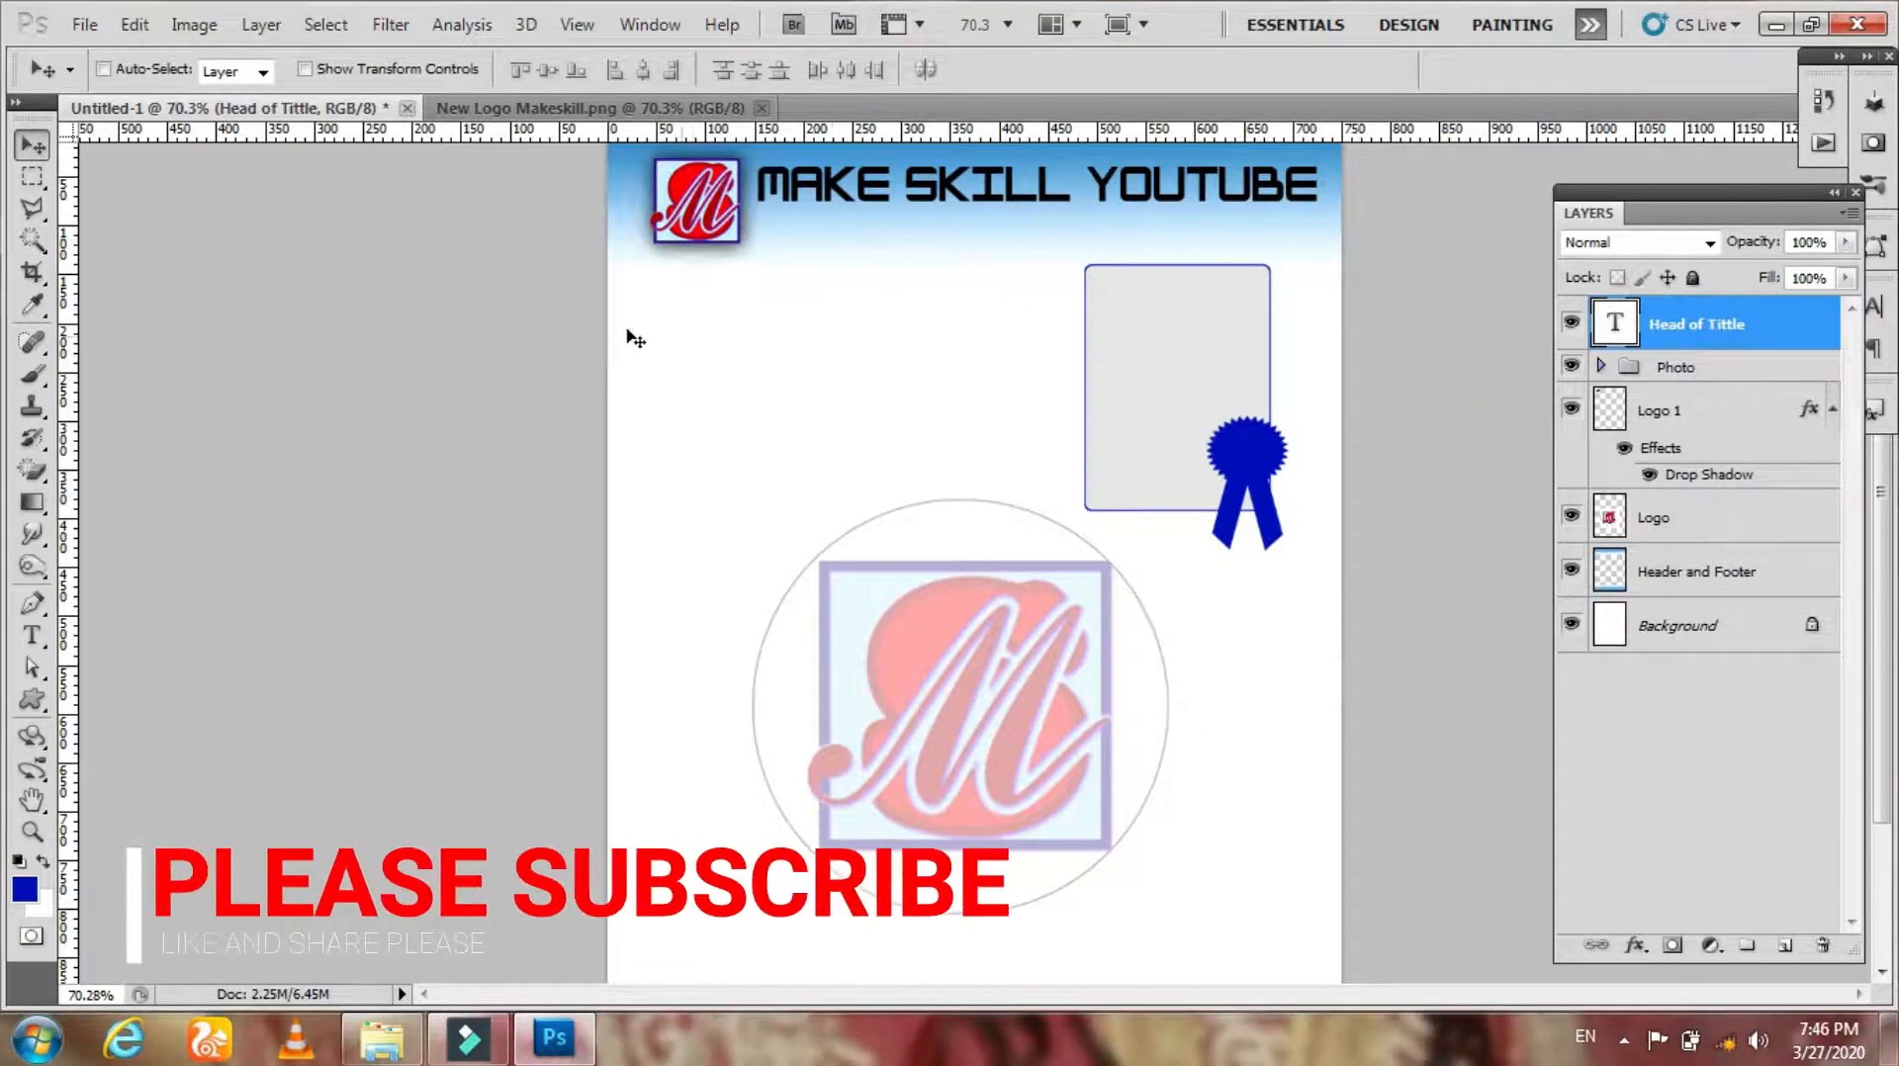
Step: Change the heading's font to Memphis-Bold
{"action": "left_click", "coordinate": [32, 636]}
{"action": "left_click", "coordinate": [188, 629]}
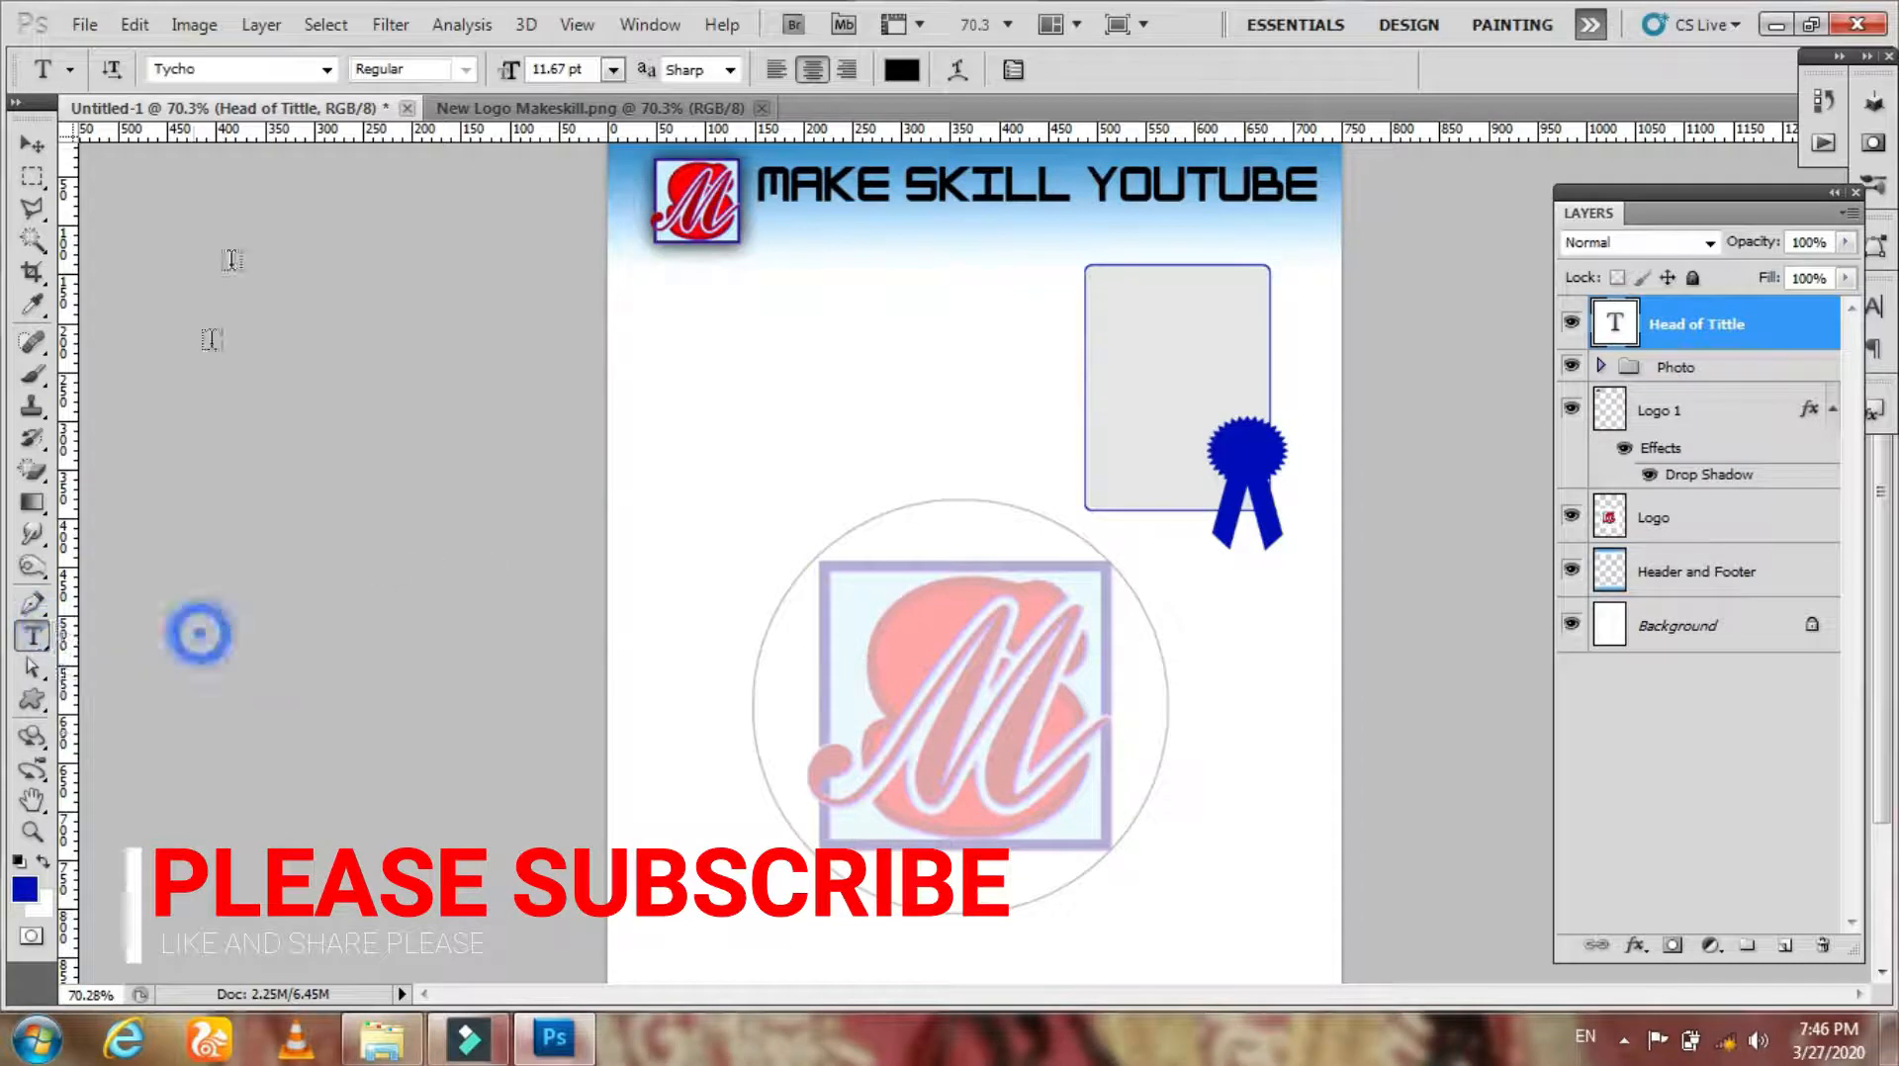
{"action": "left_click", "coordinate": [326, 69]}
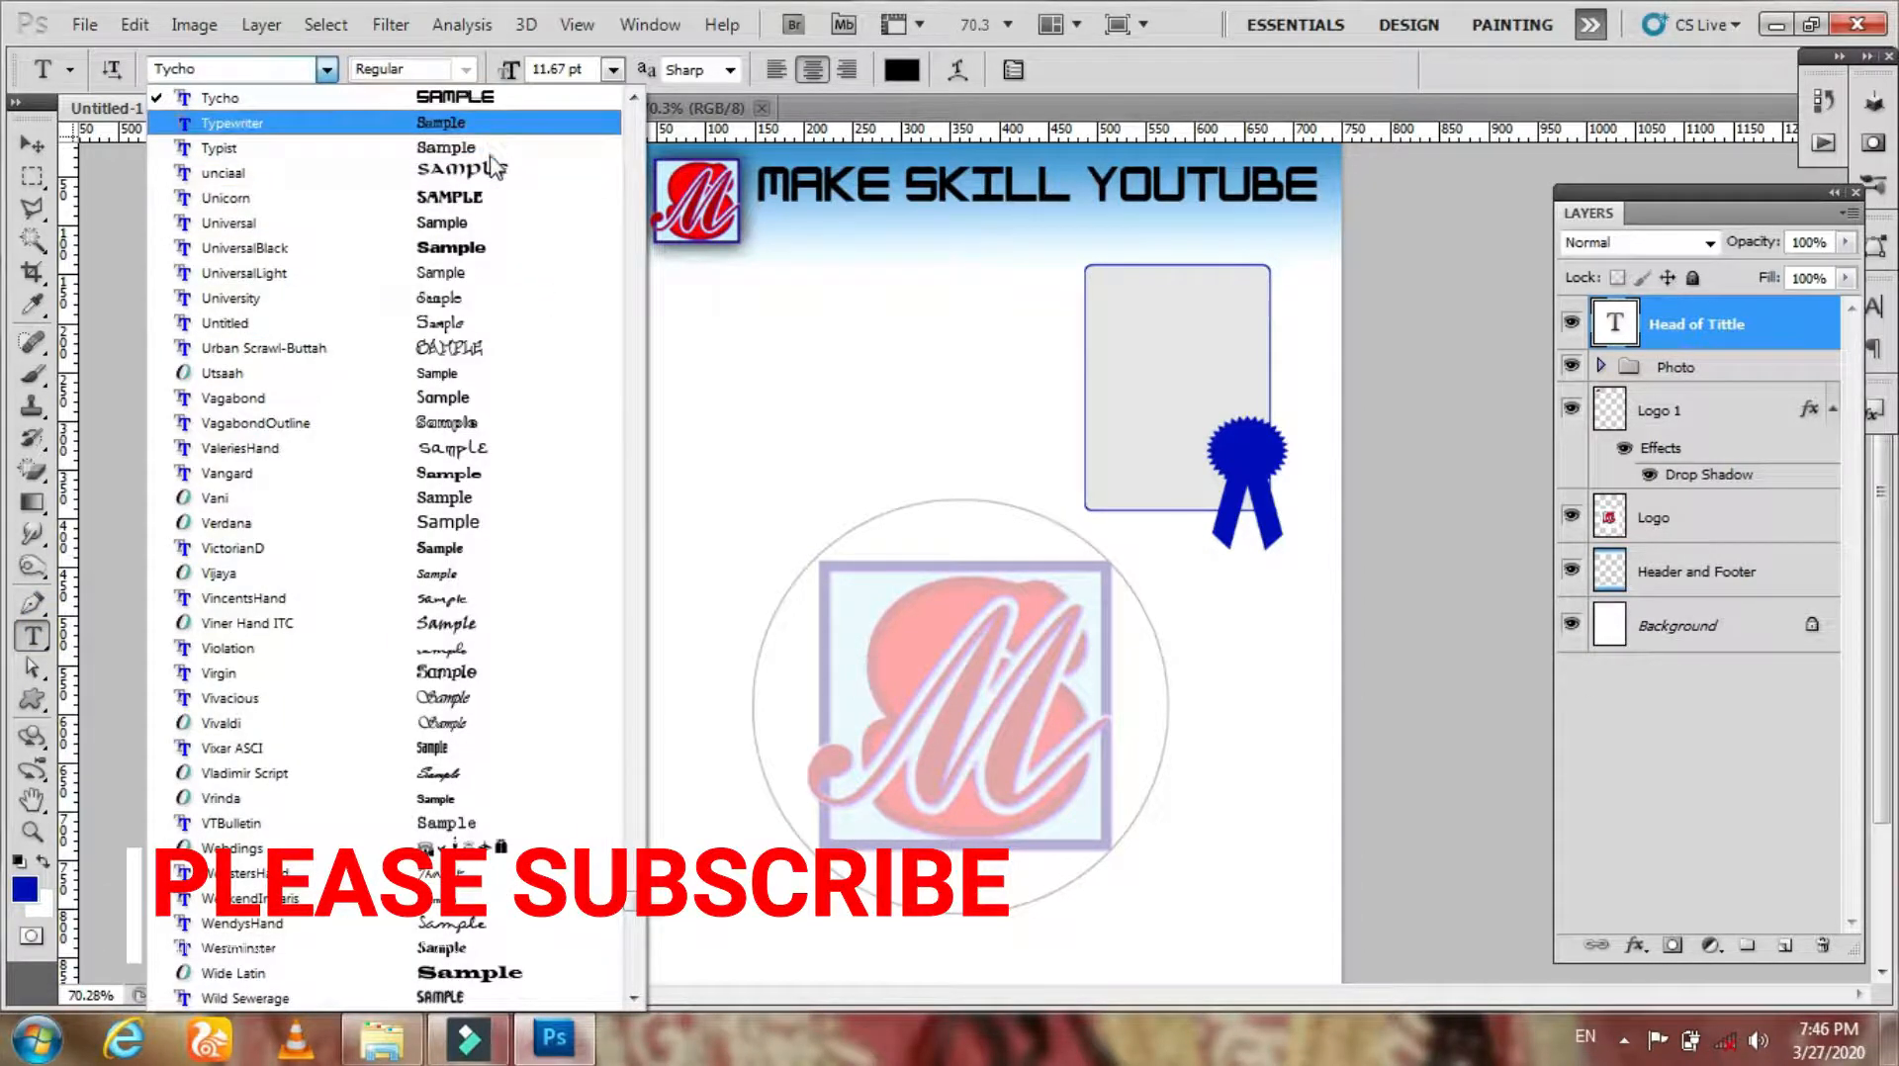
{"action": "left_click_drag", "start_coordinate": [629, 887], "coordinate": [632, 823]}
{"action": "left_click", "coordinate": [237, 448]}
Step: Type the slogan BE ALWAYS PREPARED below the header
{"action": "left_click", "coordinate": [692, 319]}
{"action": "type", "text": "BE ALWAYS"}
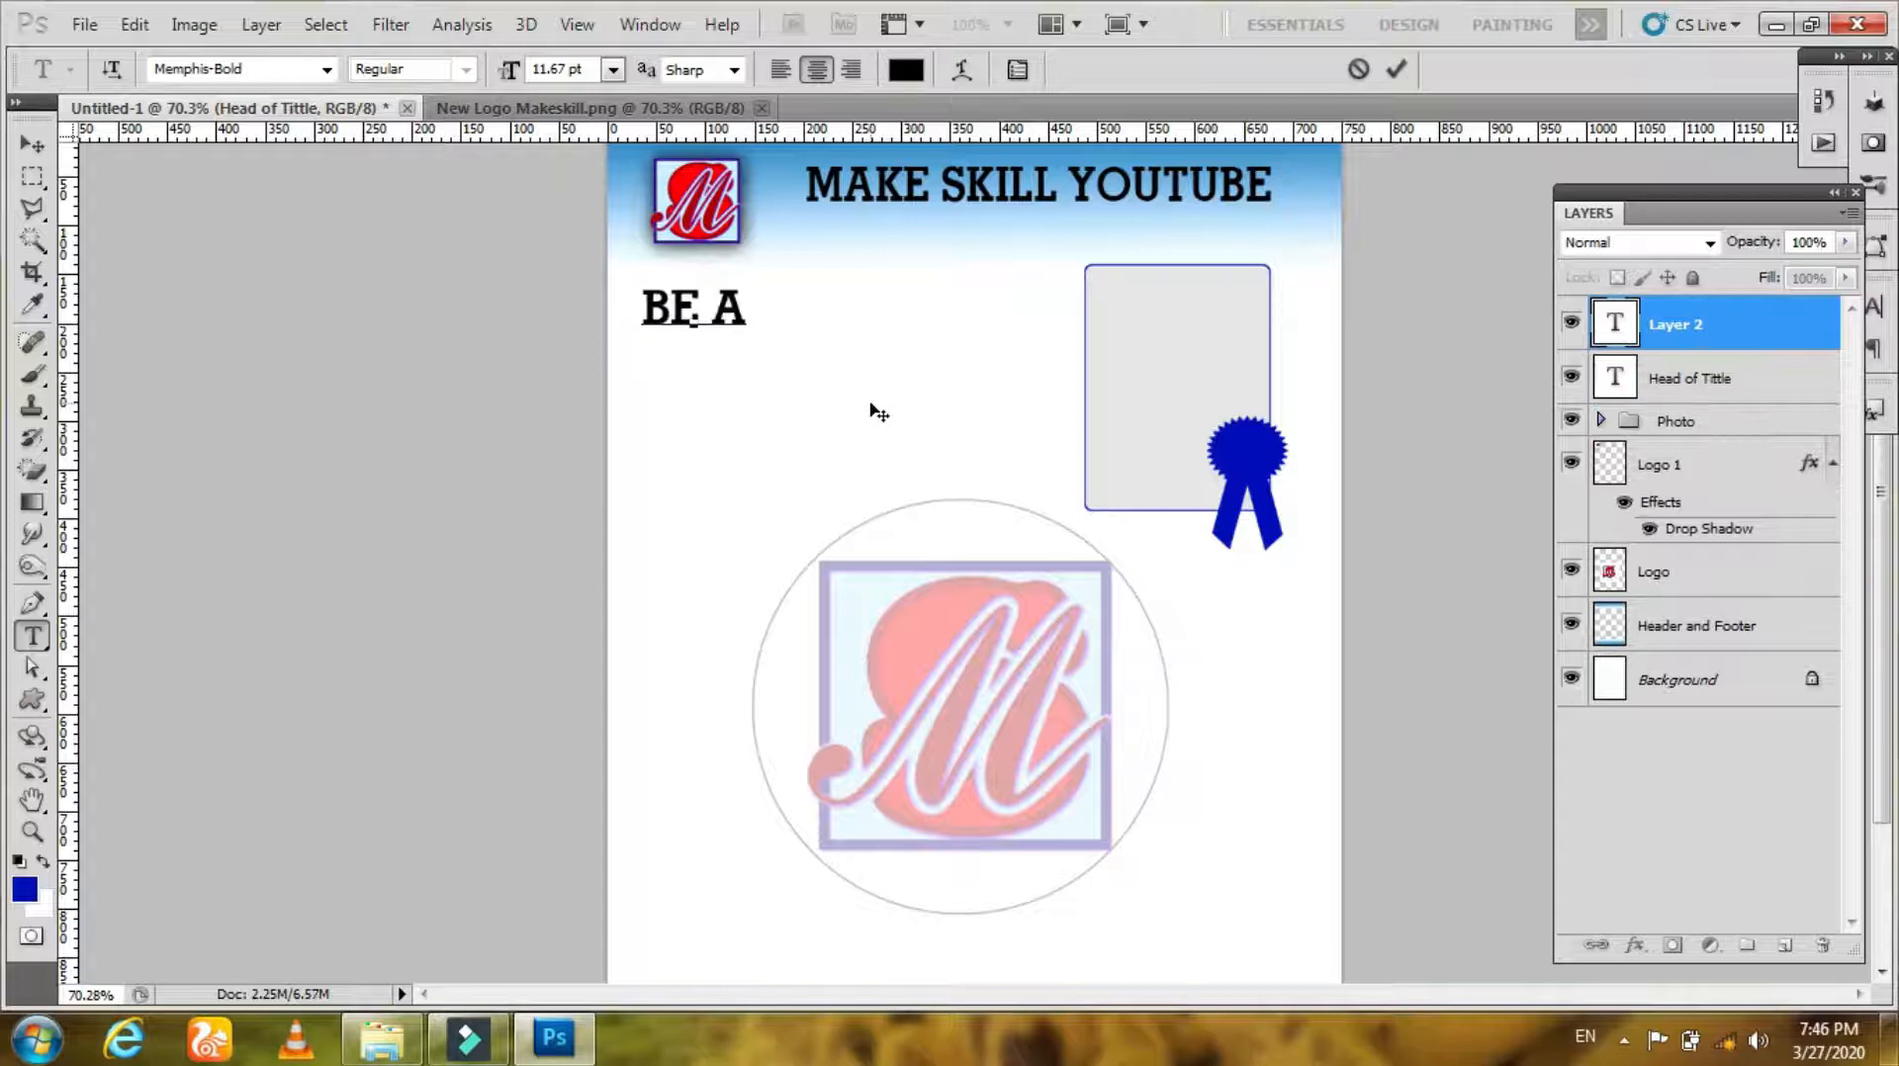
{"action": "type", "text": " PREPARED"}
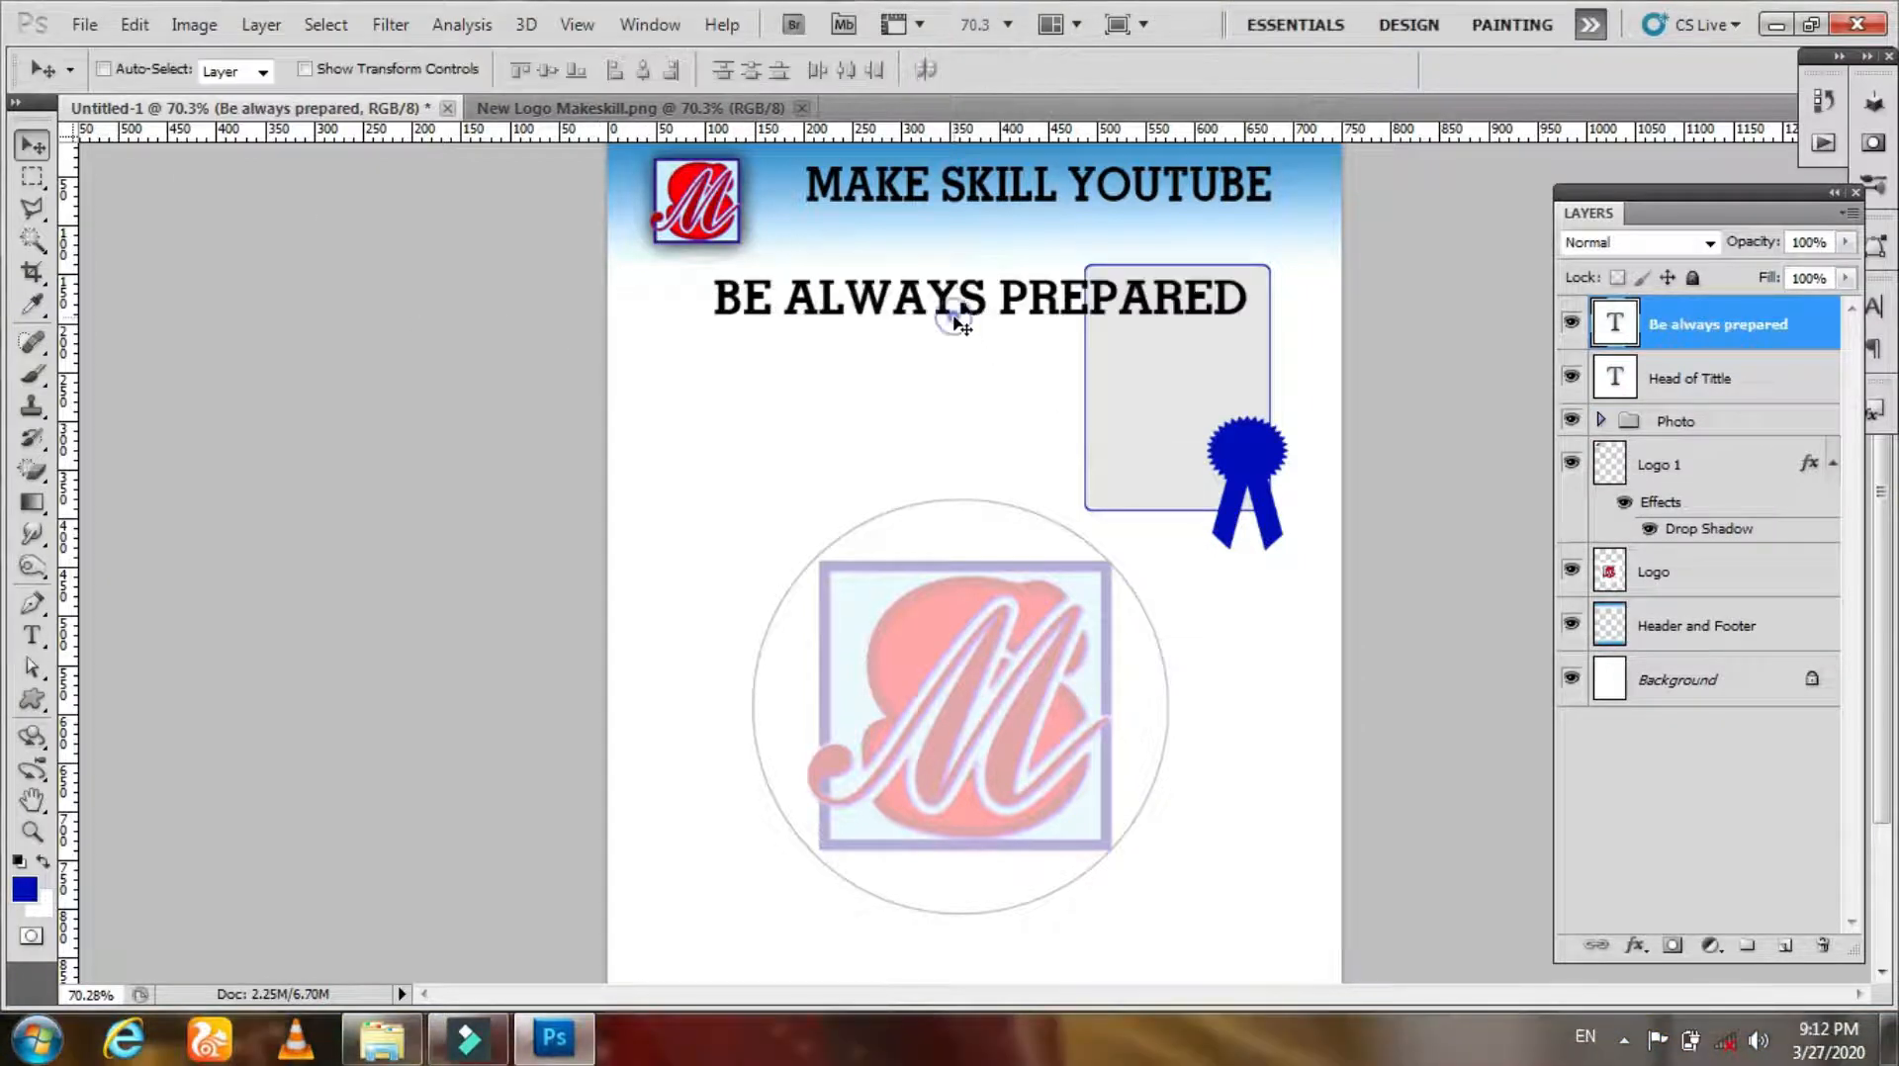
Step: Set the slogan text to 10 pt Memphis-Light
{"action": "left_click_drag", "start_coordinate": [956, 320], "coordinate": [950, 387]}
{"action": "left_click", "coordinate": [32, 633]}
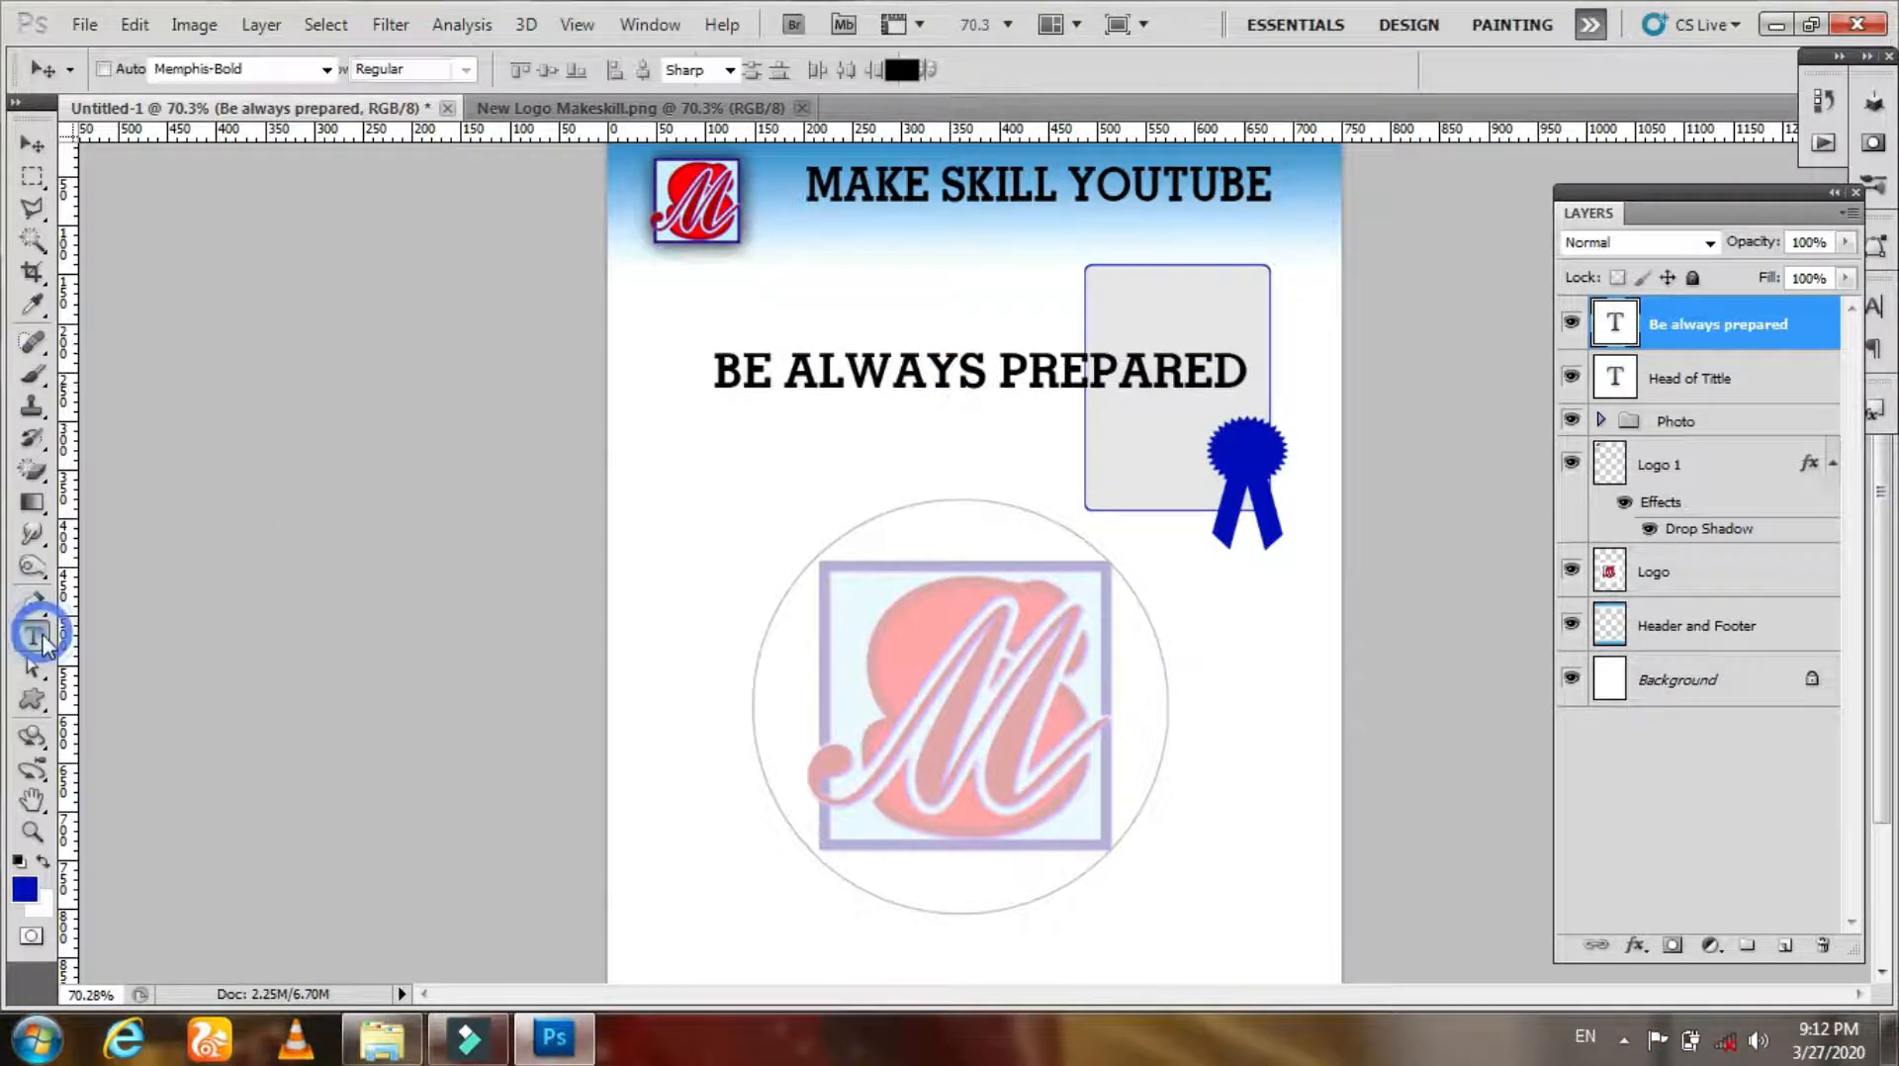
{"action": "left_click", "coordinate": [827, 374]}
{"action": "key", "text": "ctrl+a"}
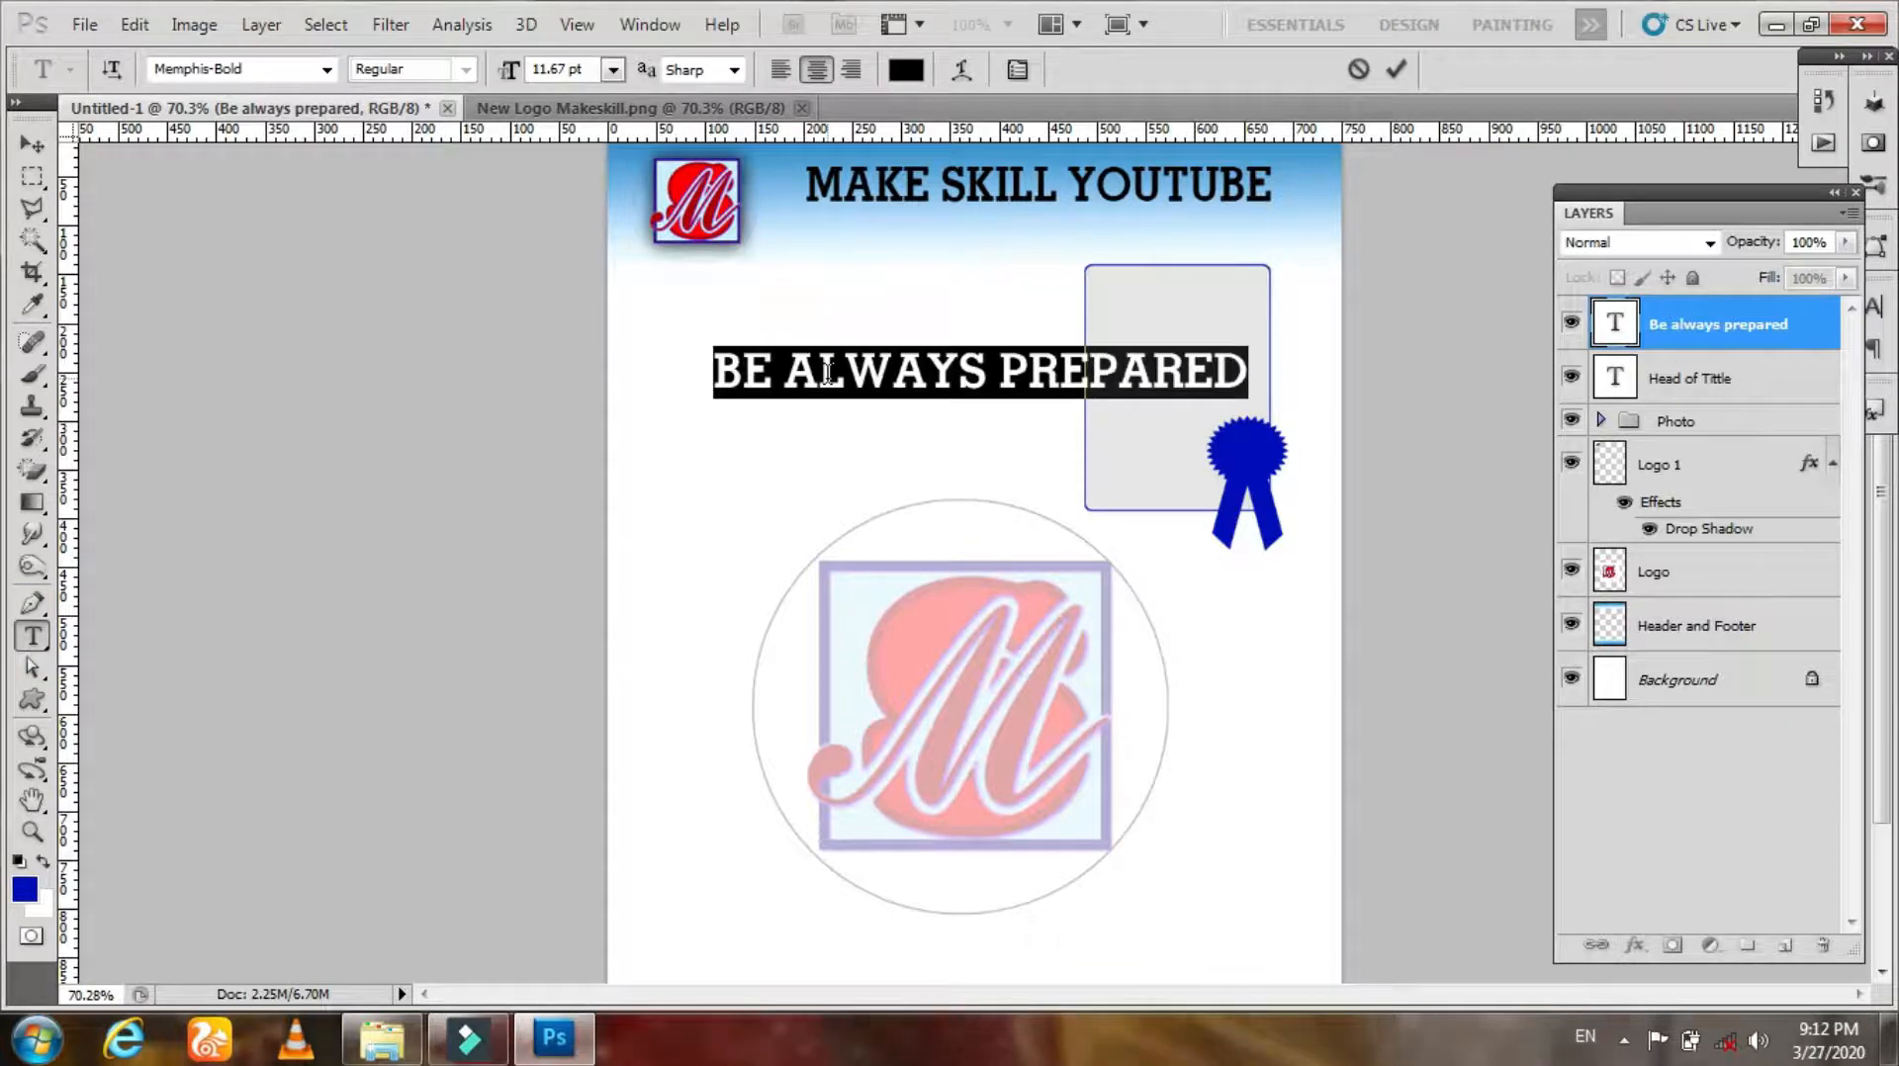
{"action": "left_click", "coordinate": [613, 69]}
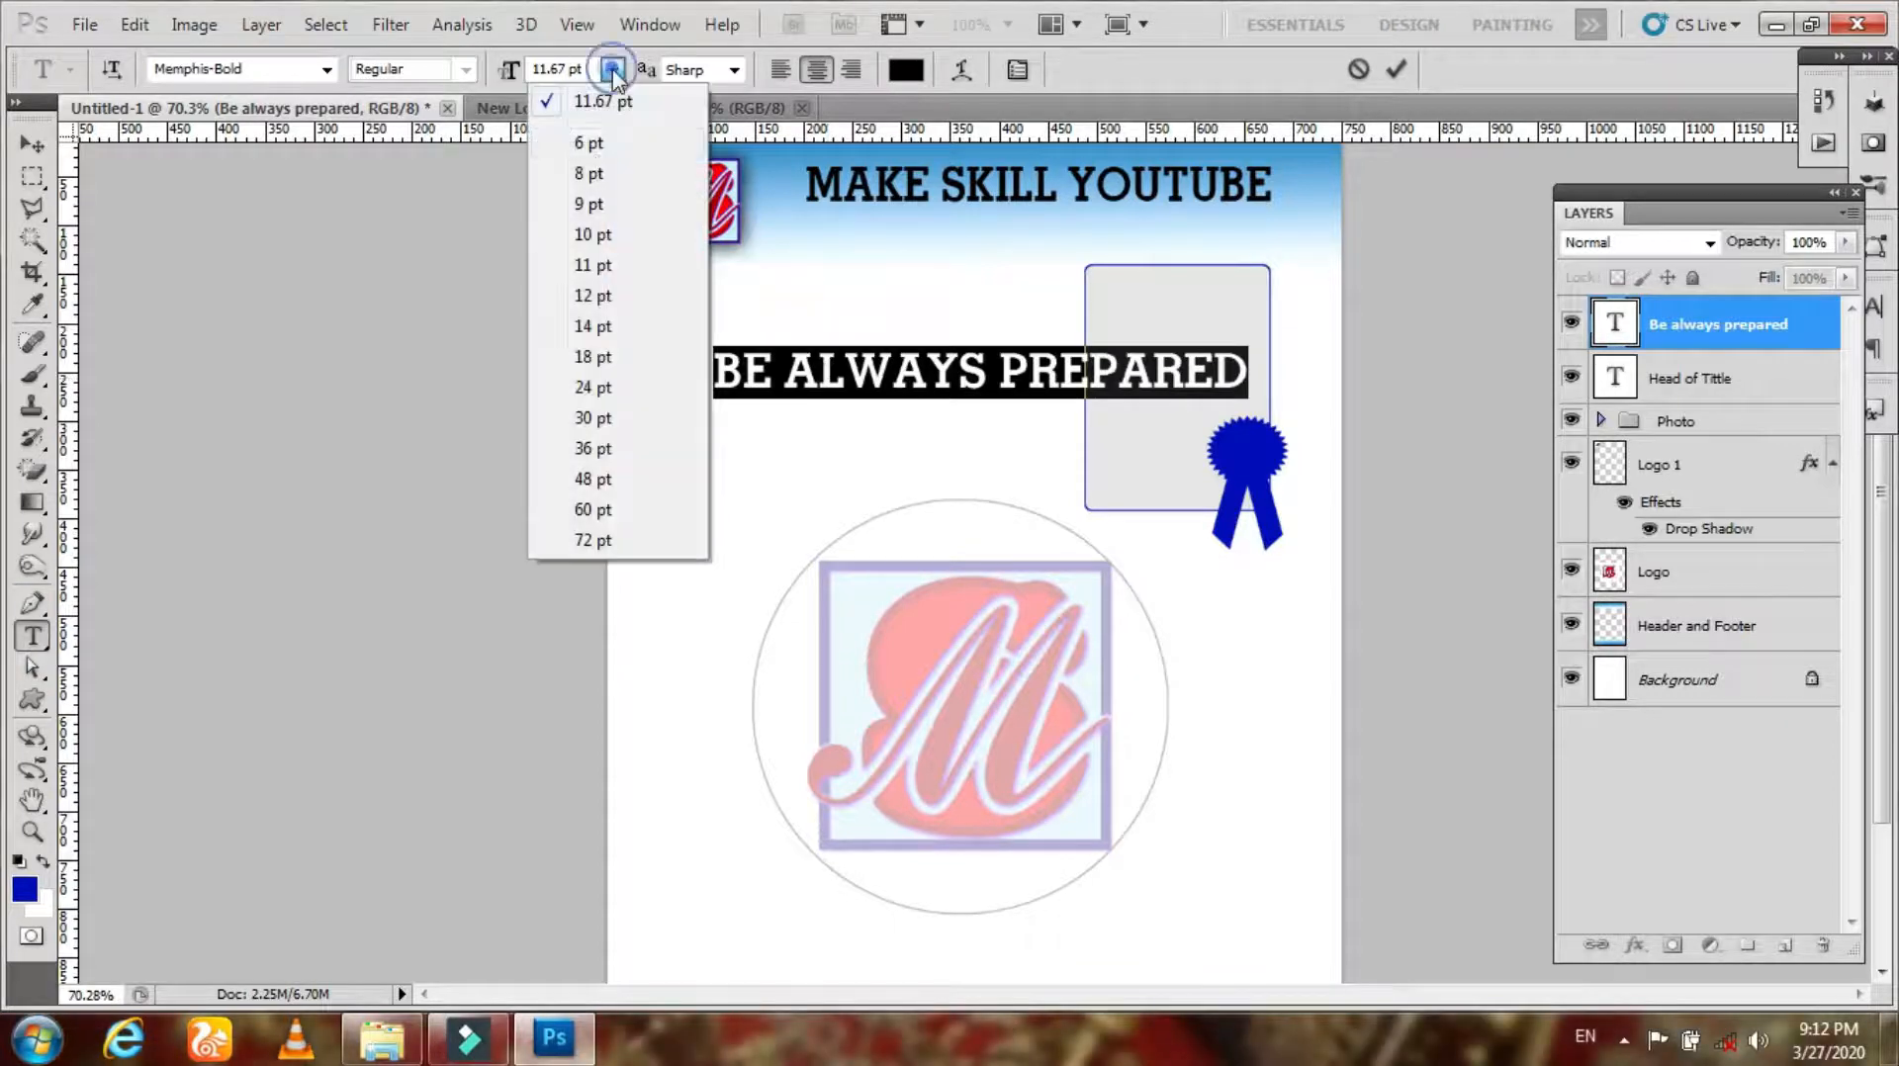
{"action": "left_click", "coordinate": [599, 242]}
{"action": "left_click", "coordinate": [327, 70]}
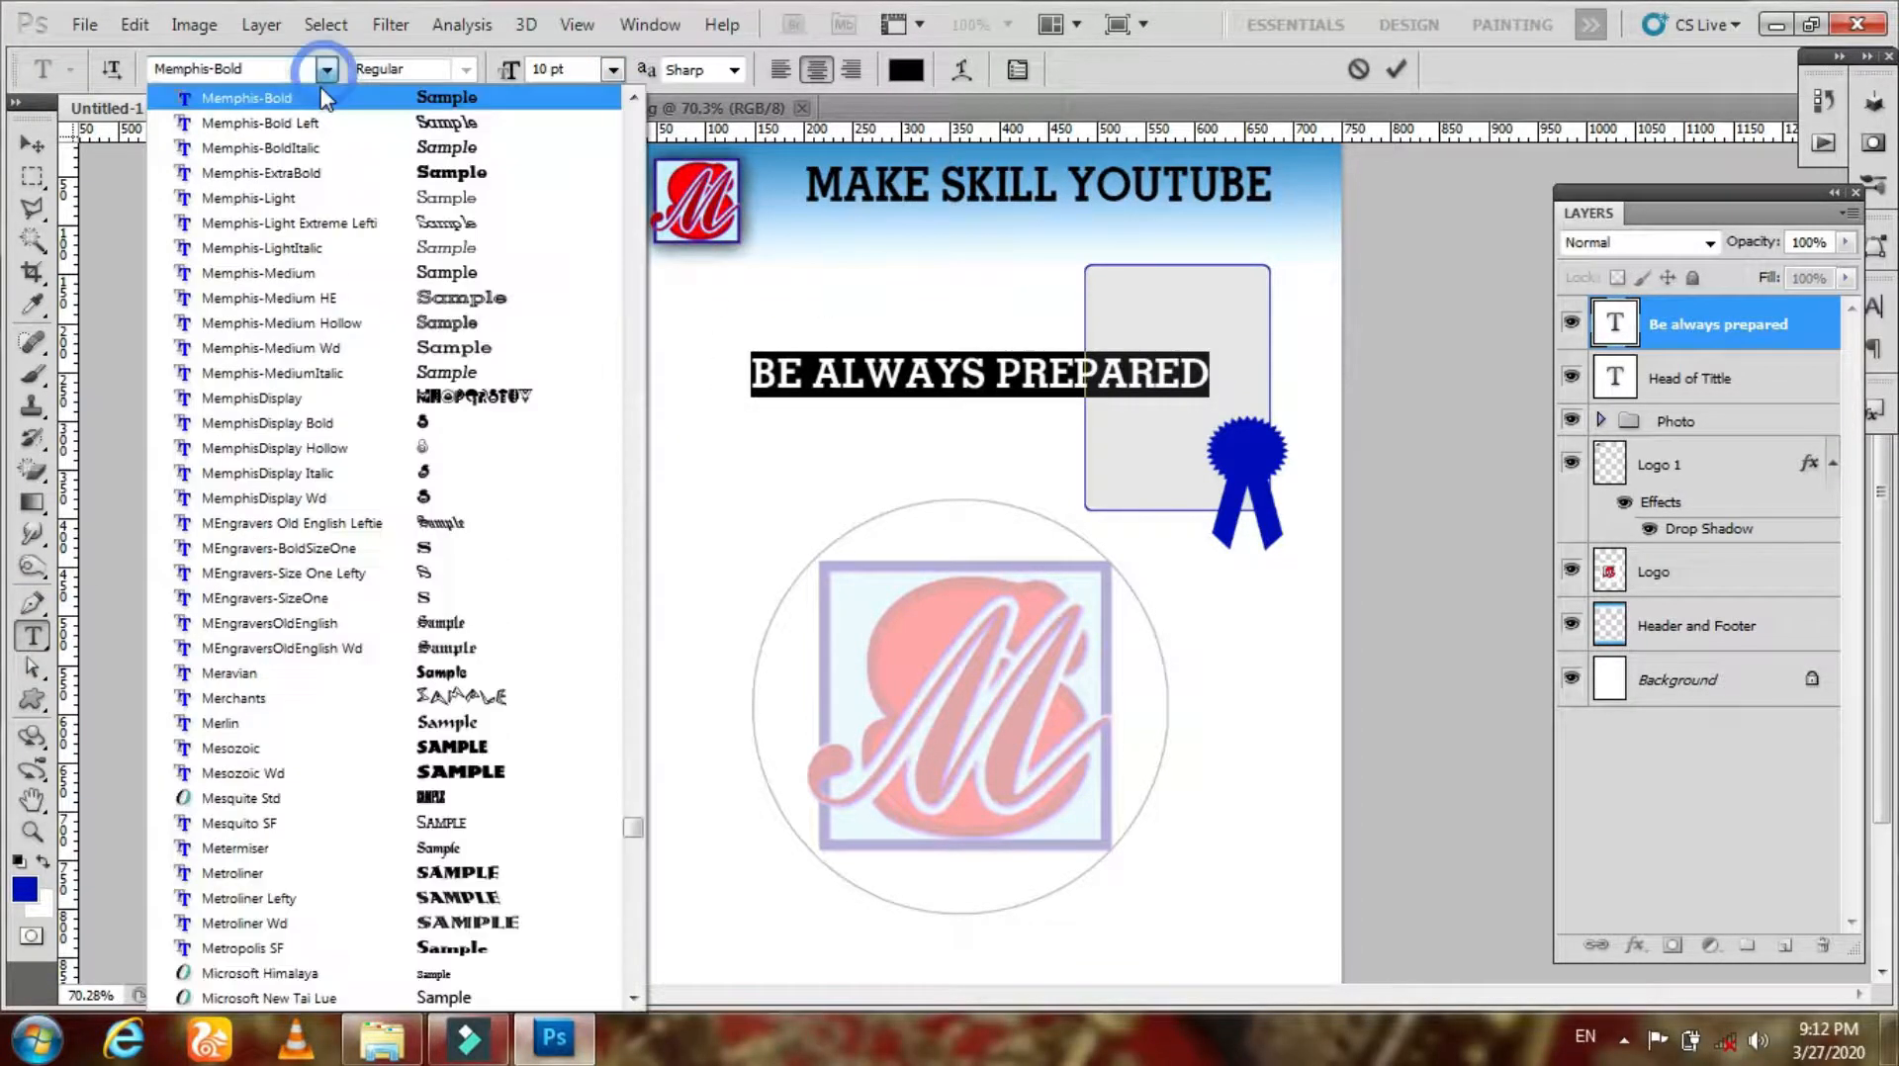
{"action": "left_click", "coordinate": [331, 193]}
{"action": "left_click", "coordinate": [32, 145]}
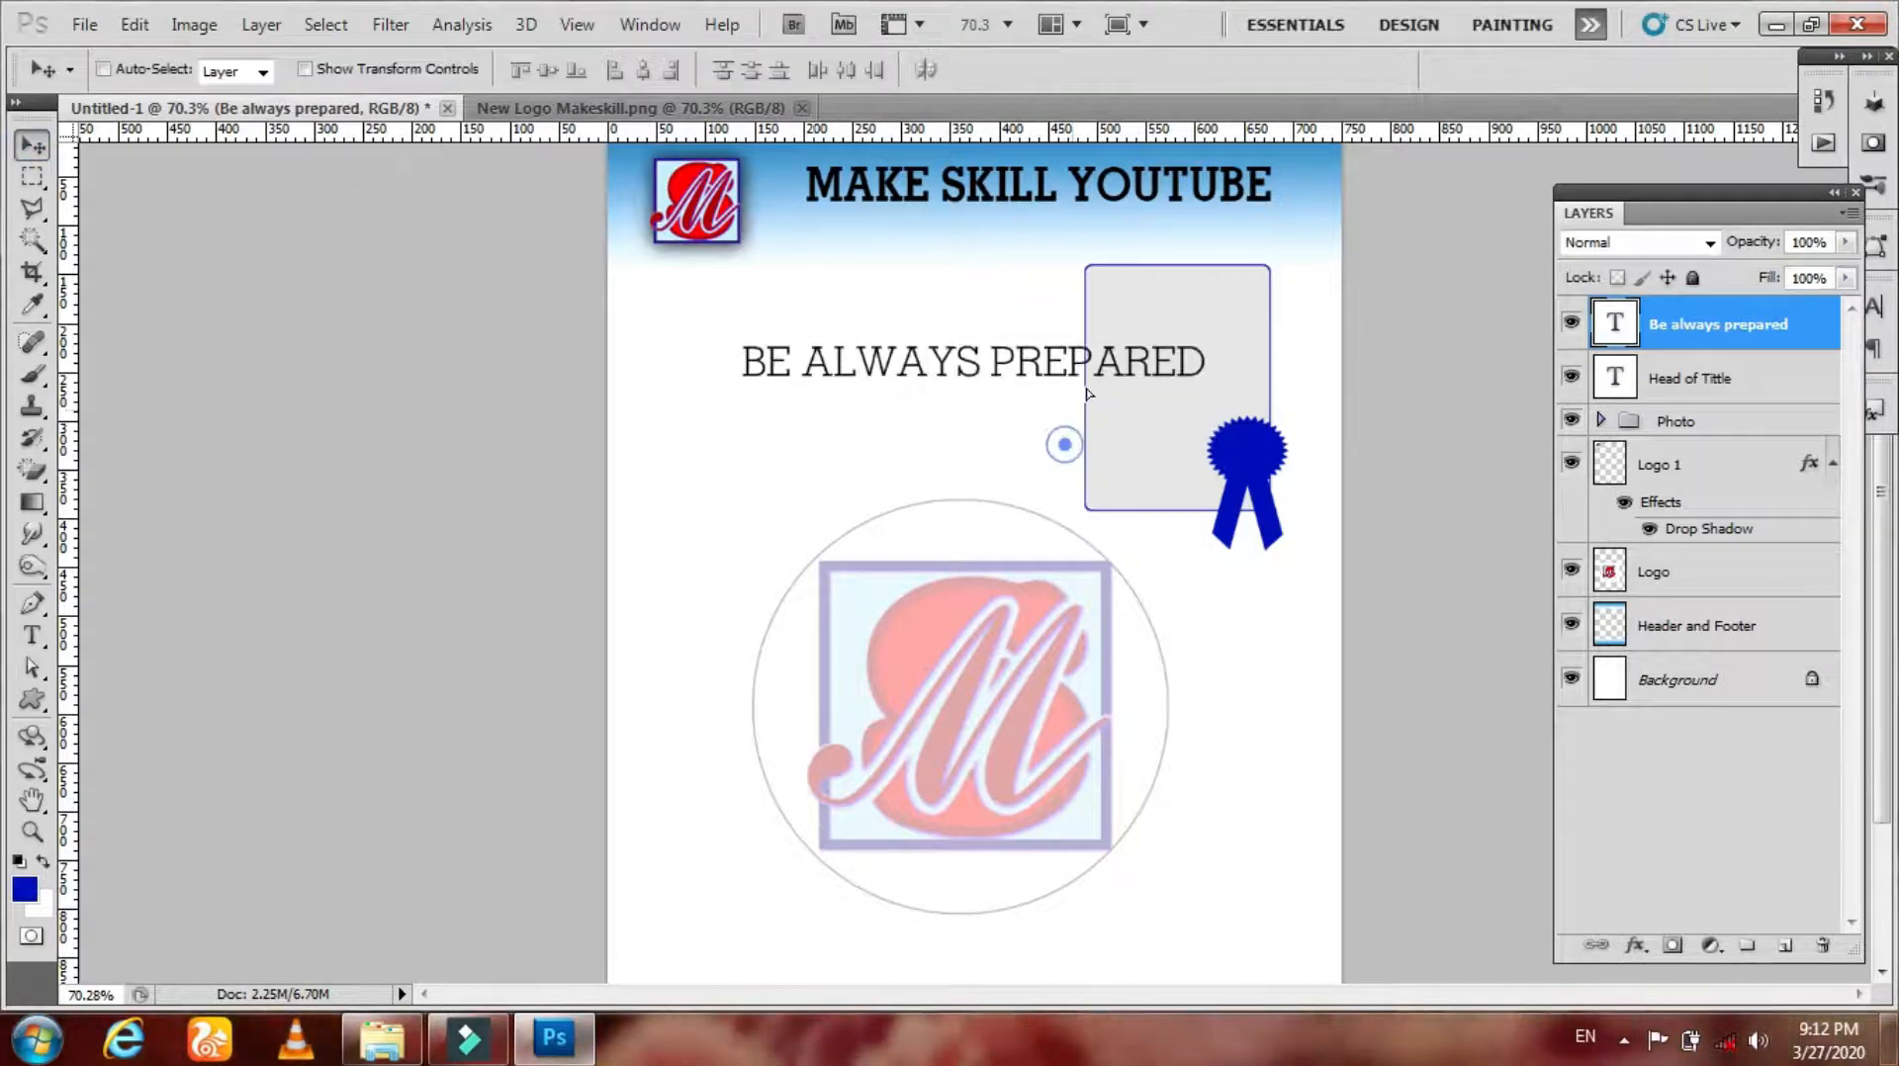
Step: Scale the slogan to about 70% and place it under the heading, aligned to its right end
{"action": "left_click_drag", "start_coordinate": [1059, 441], "coordinate": [1103, 373]}
{"action": "key", "text": "ctrl+t"}
{"action": "left_click_drag", "start_coordinate": [1256, 267], "coordinate": [1192, 287]}
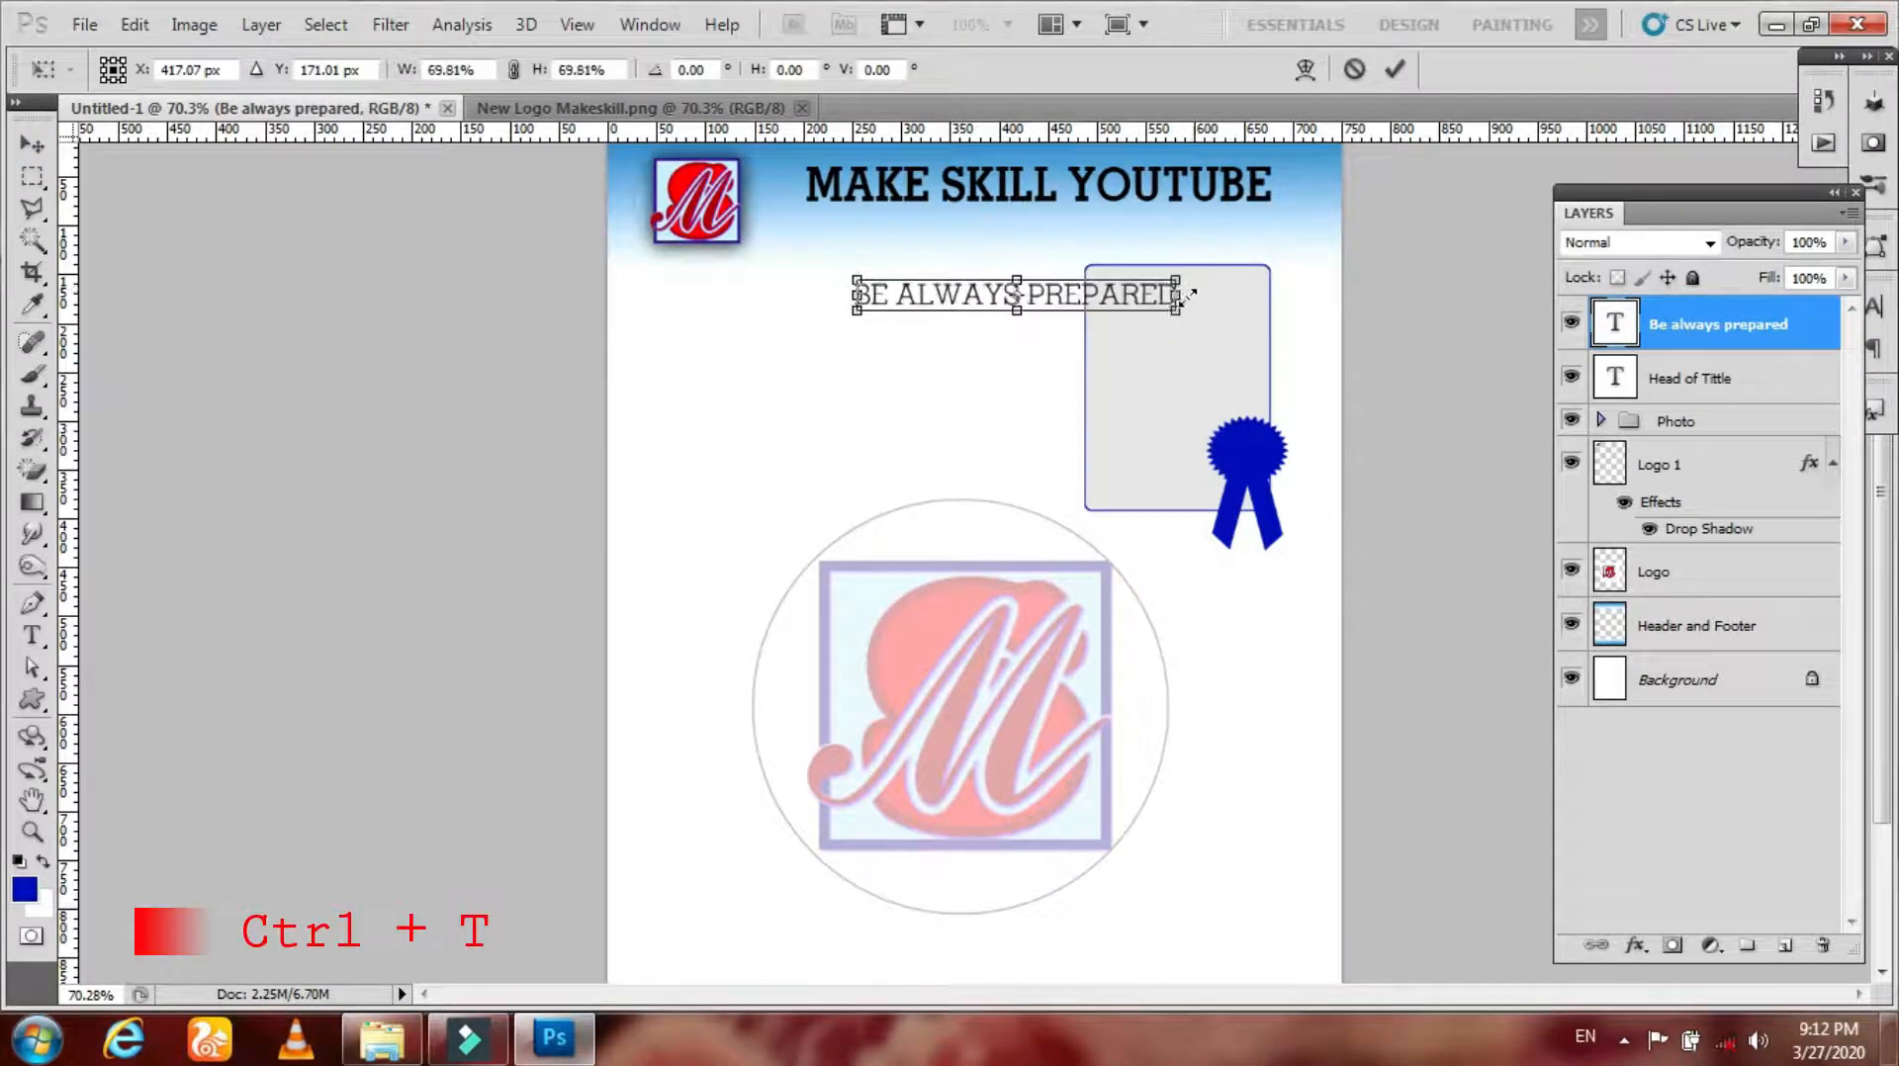
{"action": "key", "text": "Return"}
{"action": "left_click_drag", "start_coordinate": [1064, 331], "coordinate": [1180, 270]}
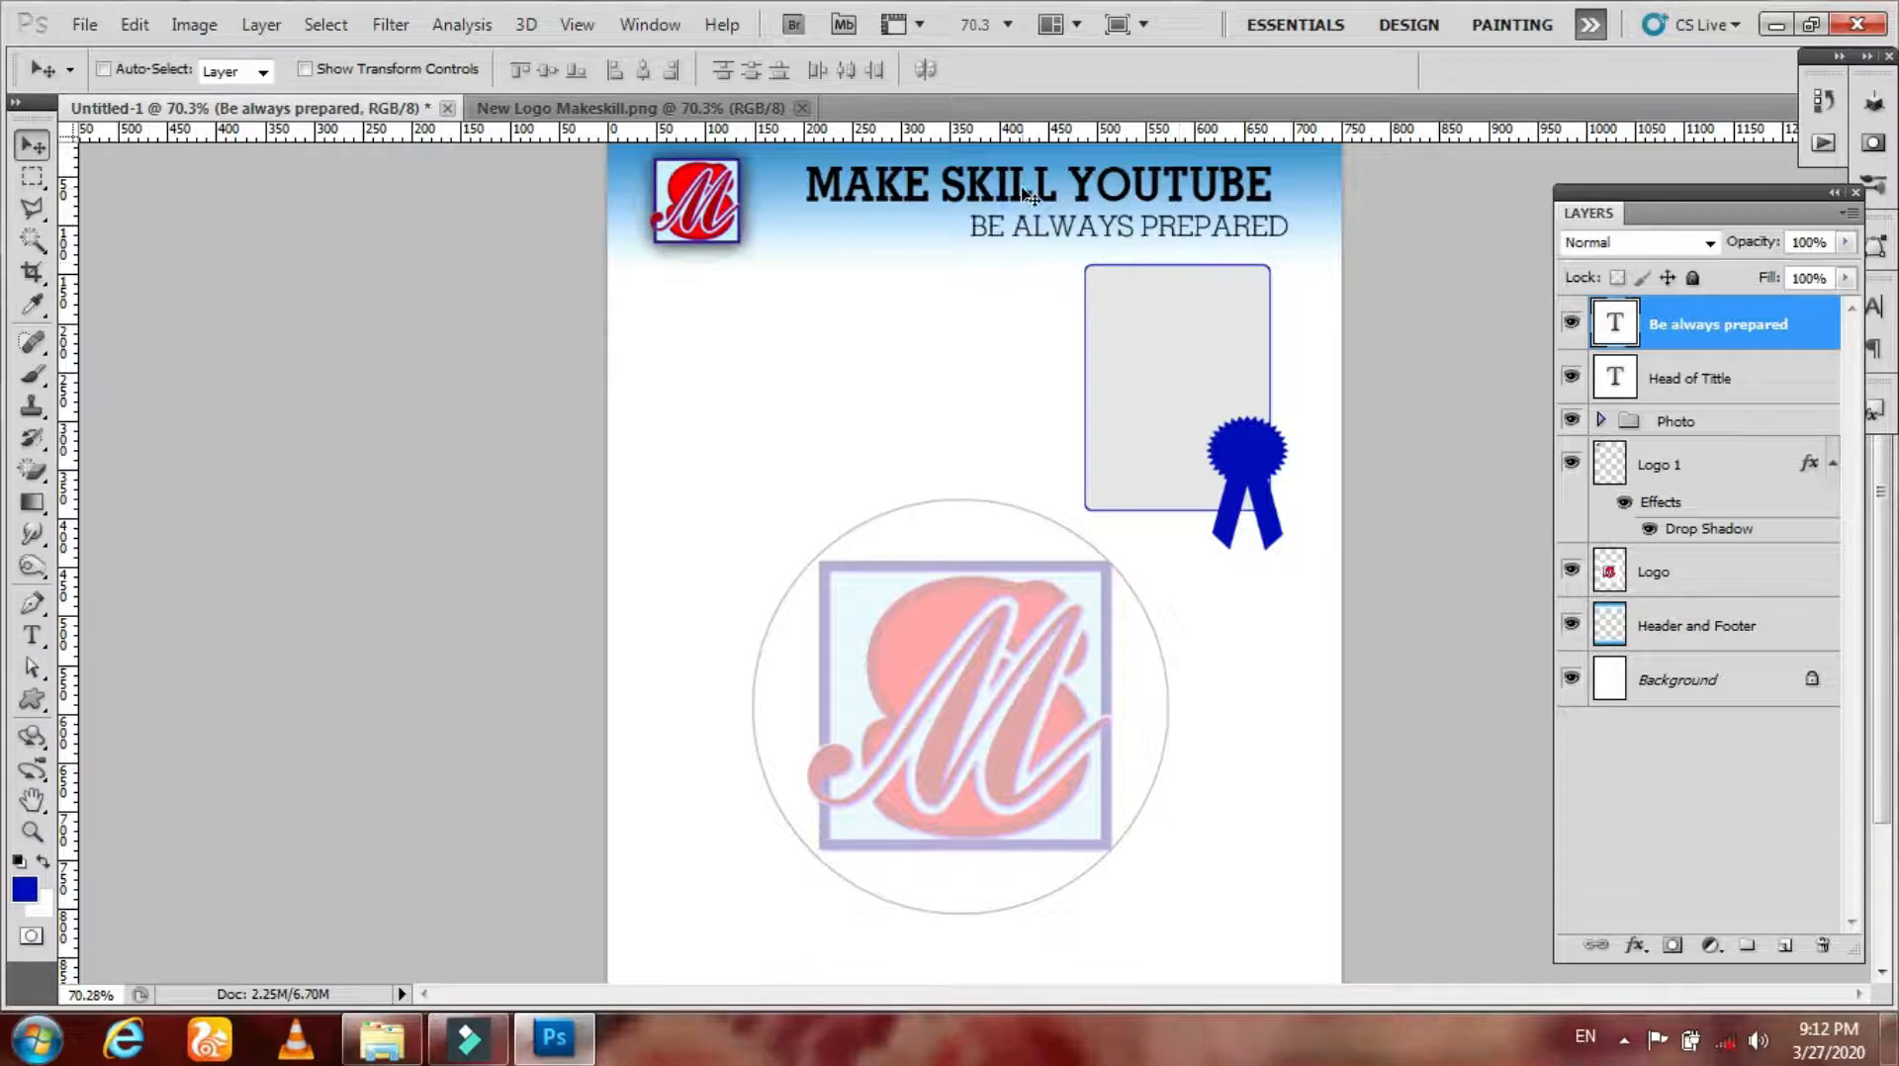
Step: Change the MAKE SKILL YOUTUBE heading's font to Rosewood Std
{"action": "left_click", "coordinate": [1056, 198], "text": "ctrl"}
{"action": "key", "text": "ctrl+t"}
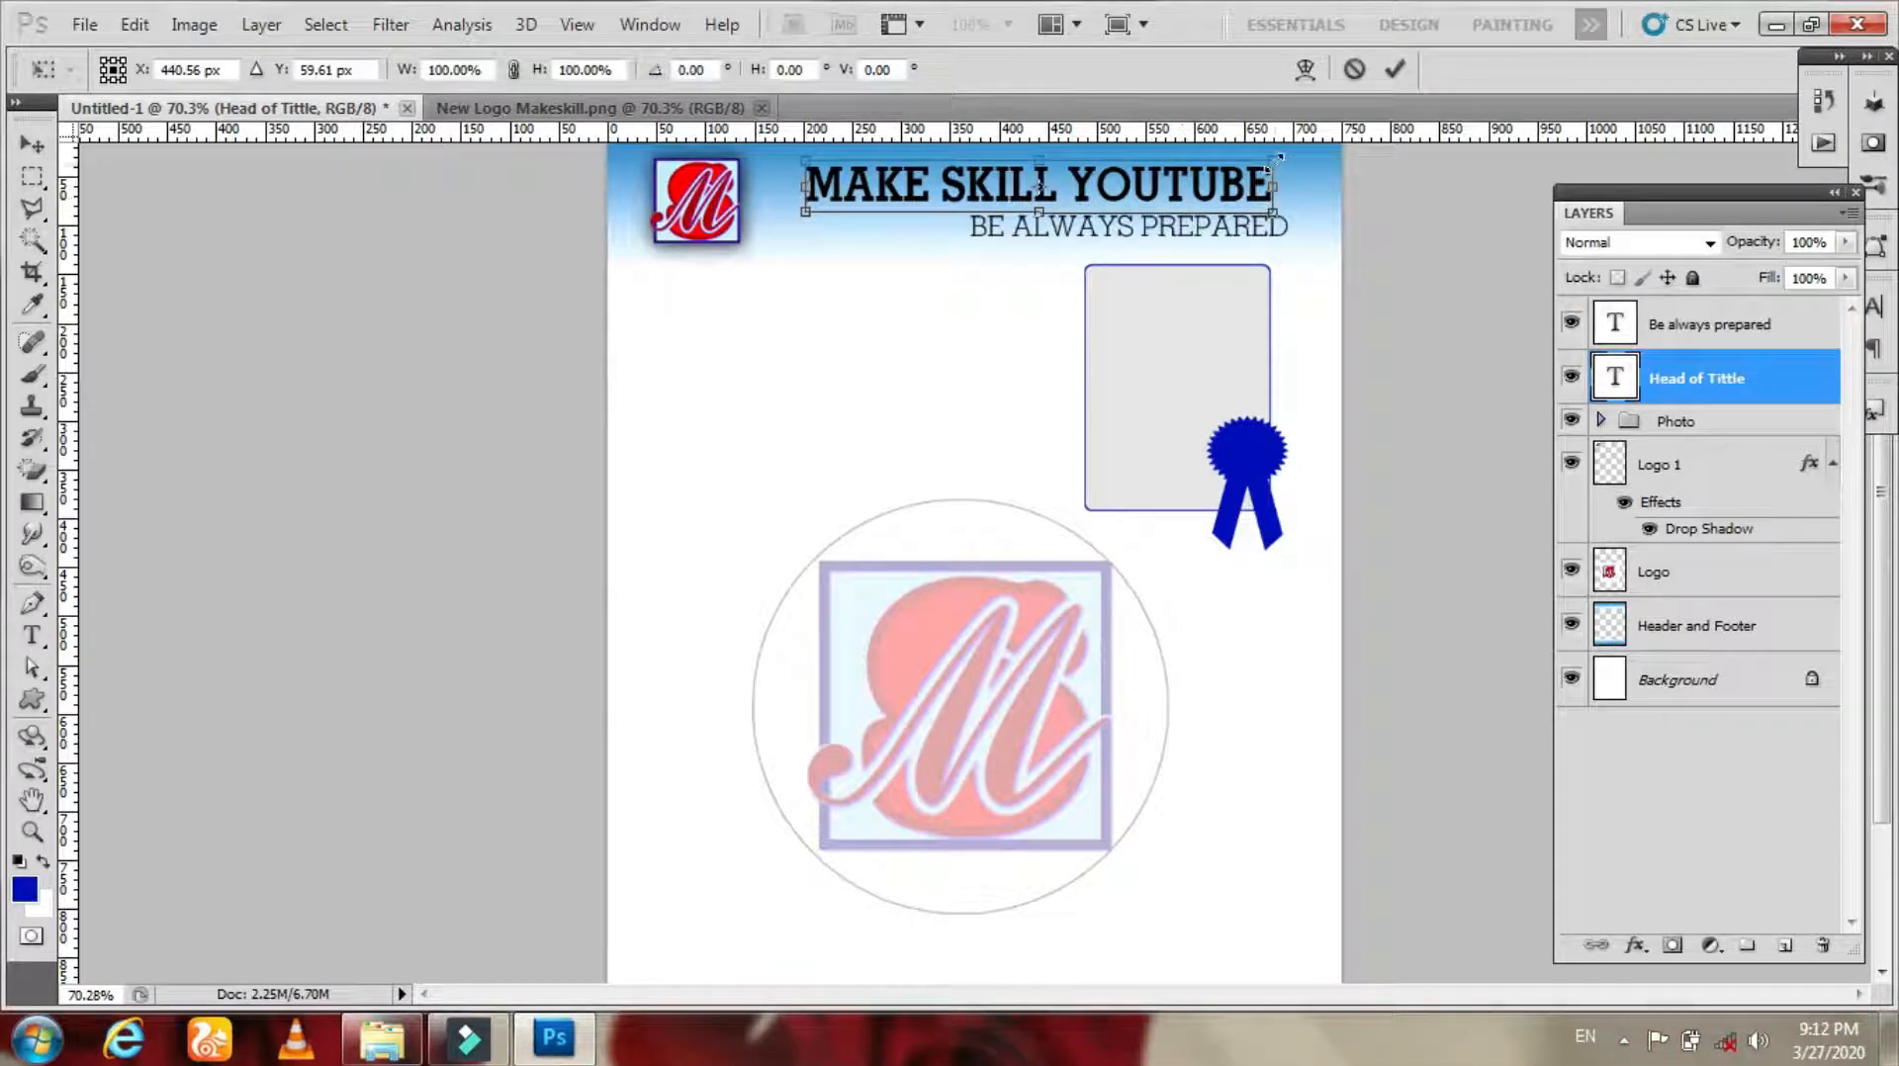
{"action": "key", "text": "Return"}
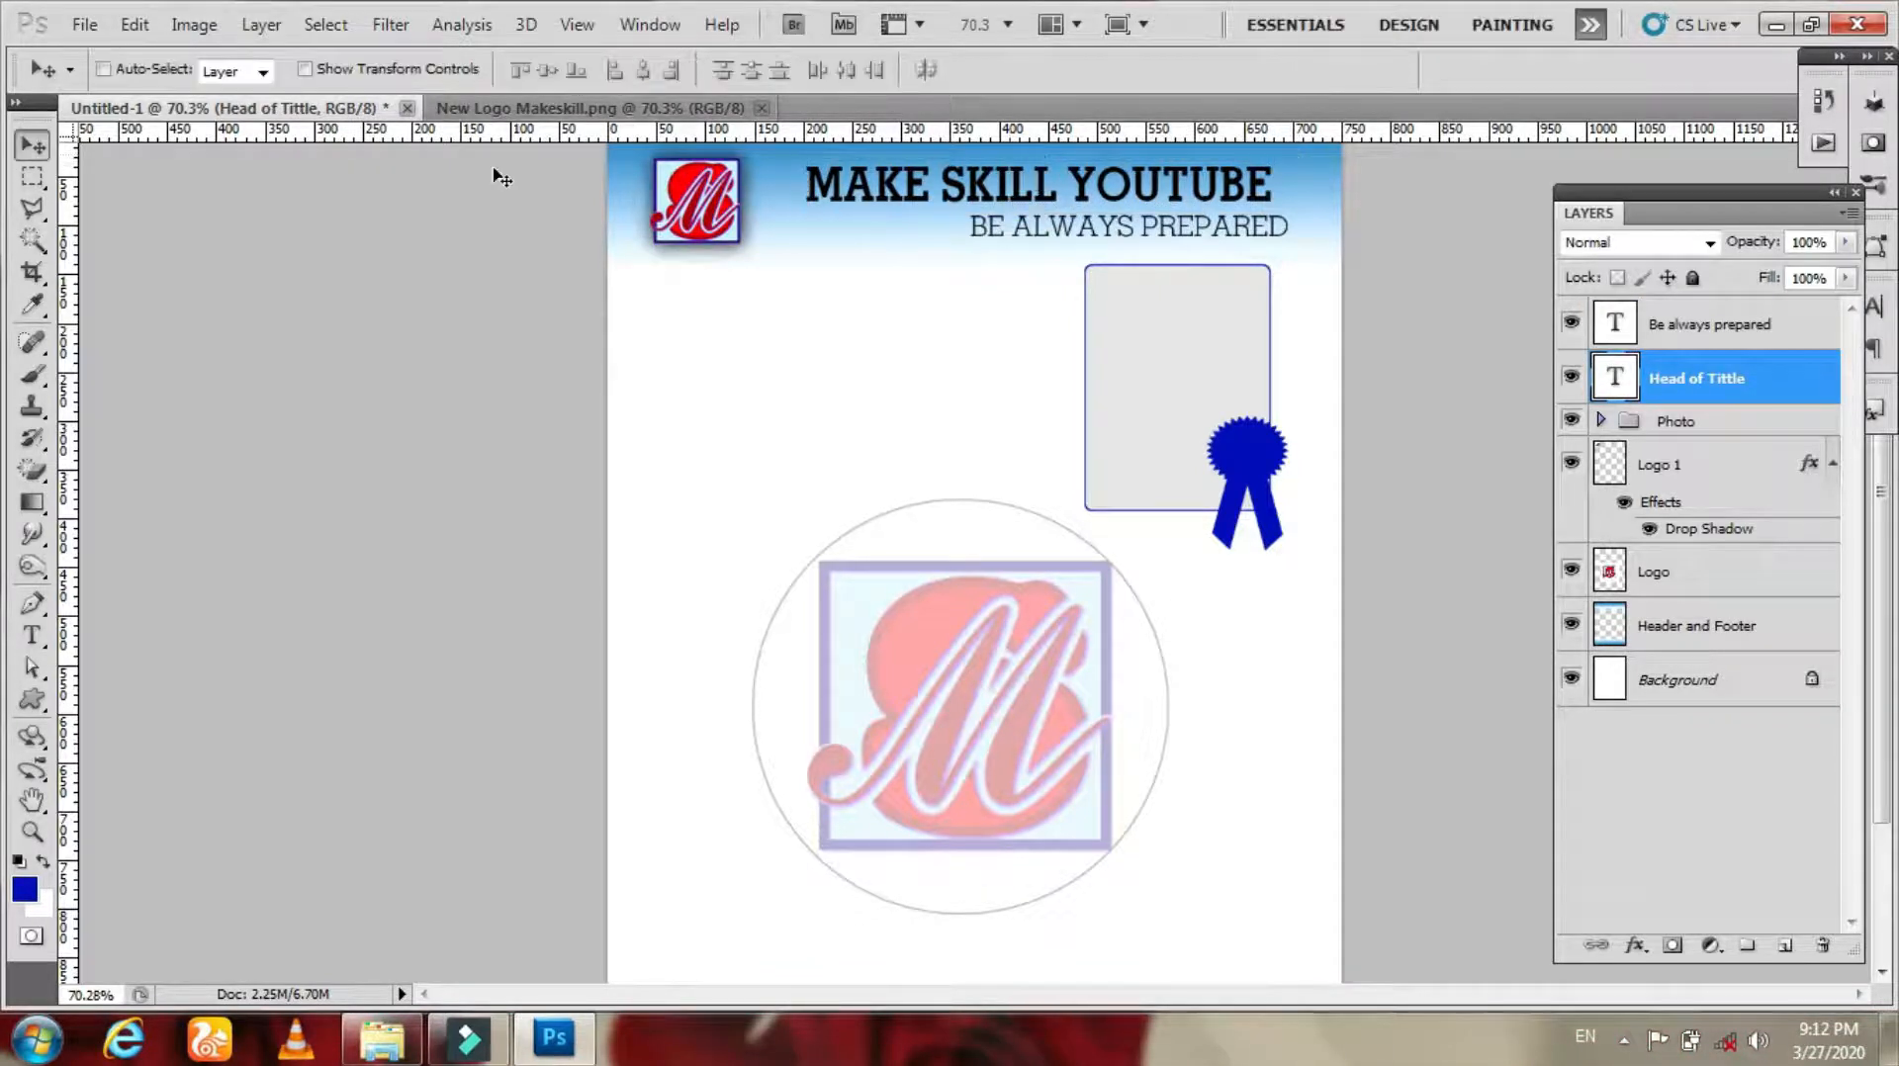
{"action": "key", "text": "t"}
{"action": "left_click", "coordinate": [871, 193]}
{"action": "key", "text": "ctrl+a"}
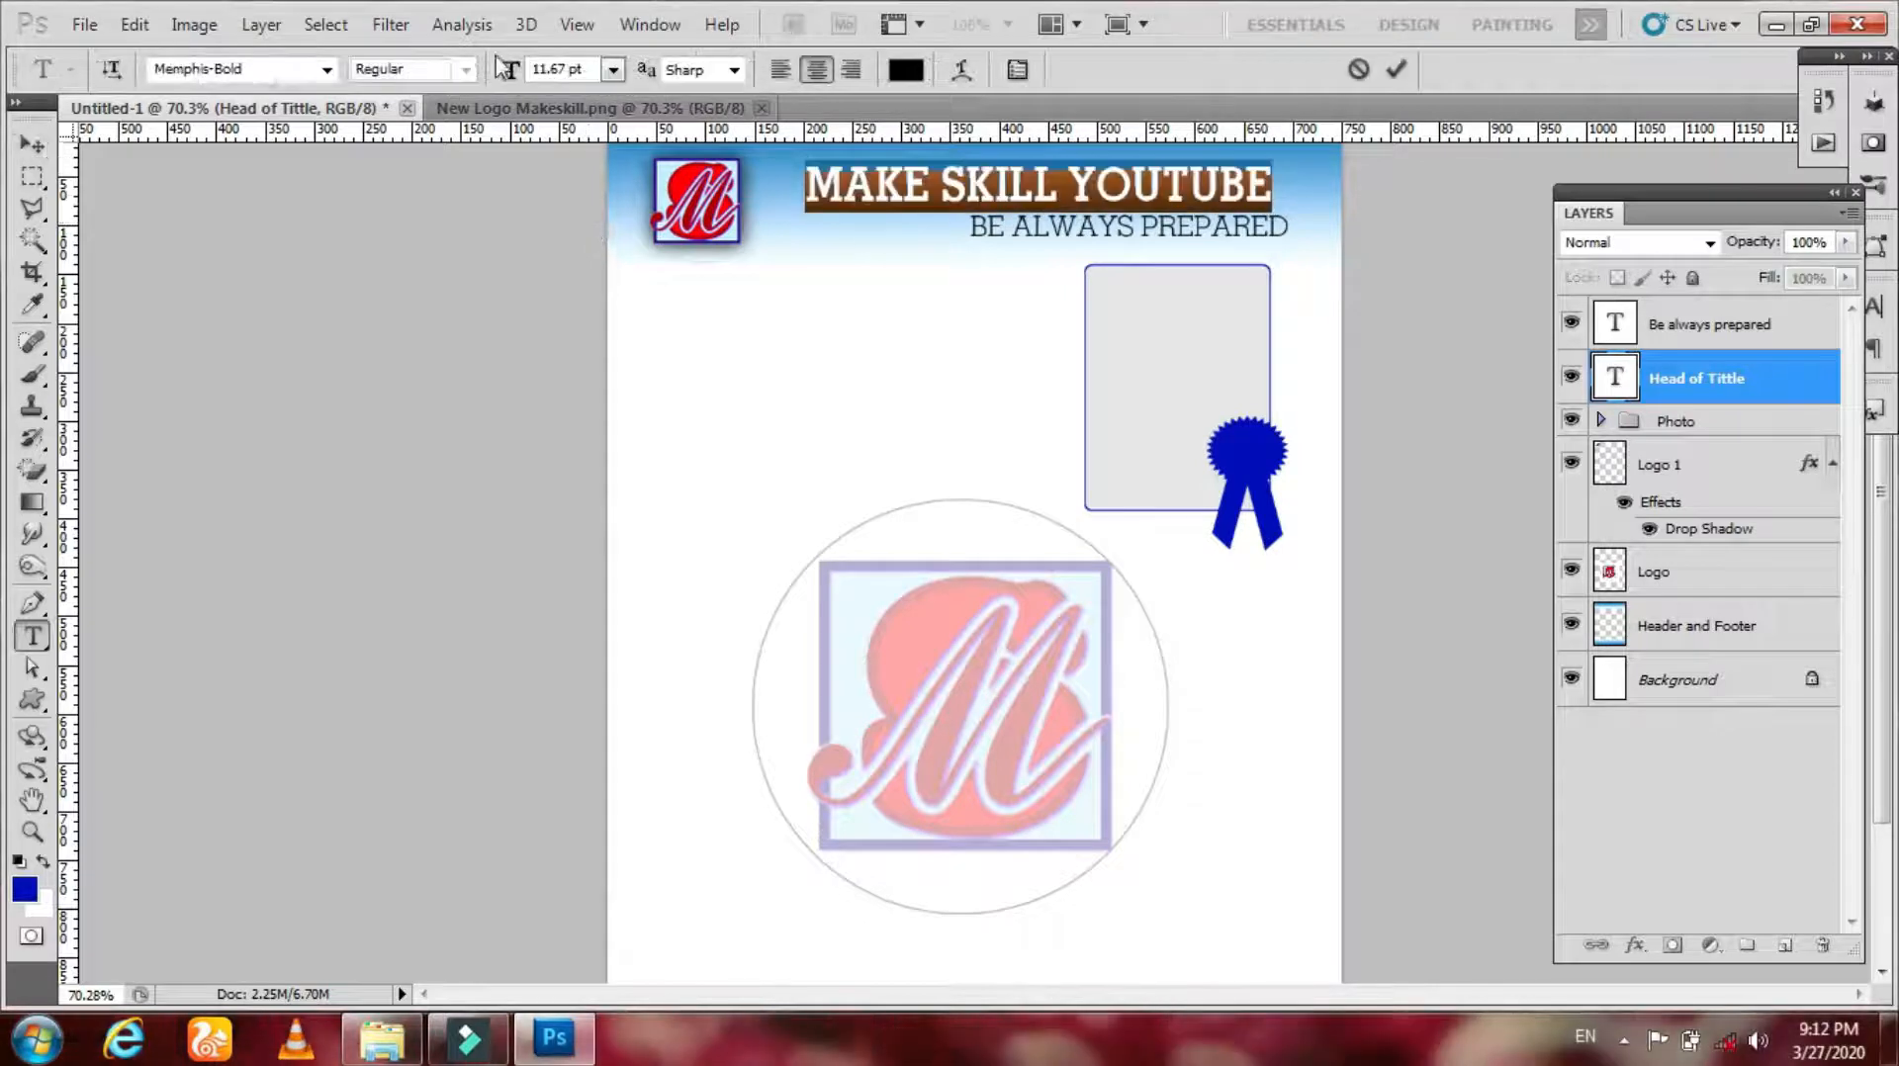
{"action": "left_click", "coordinate": [326, 72]}
{"action": "left_click", "coordinate": [550, 414]}
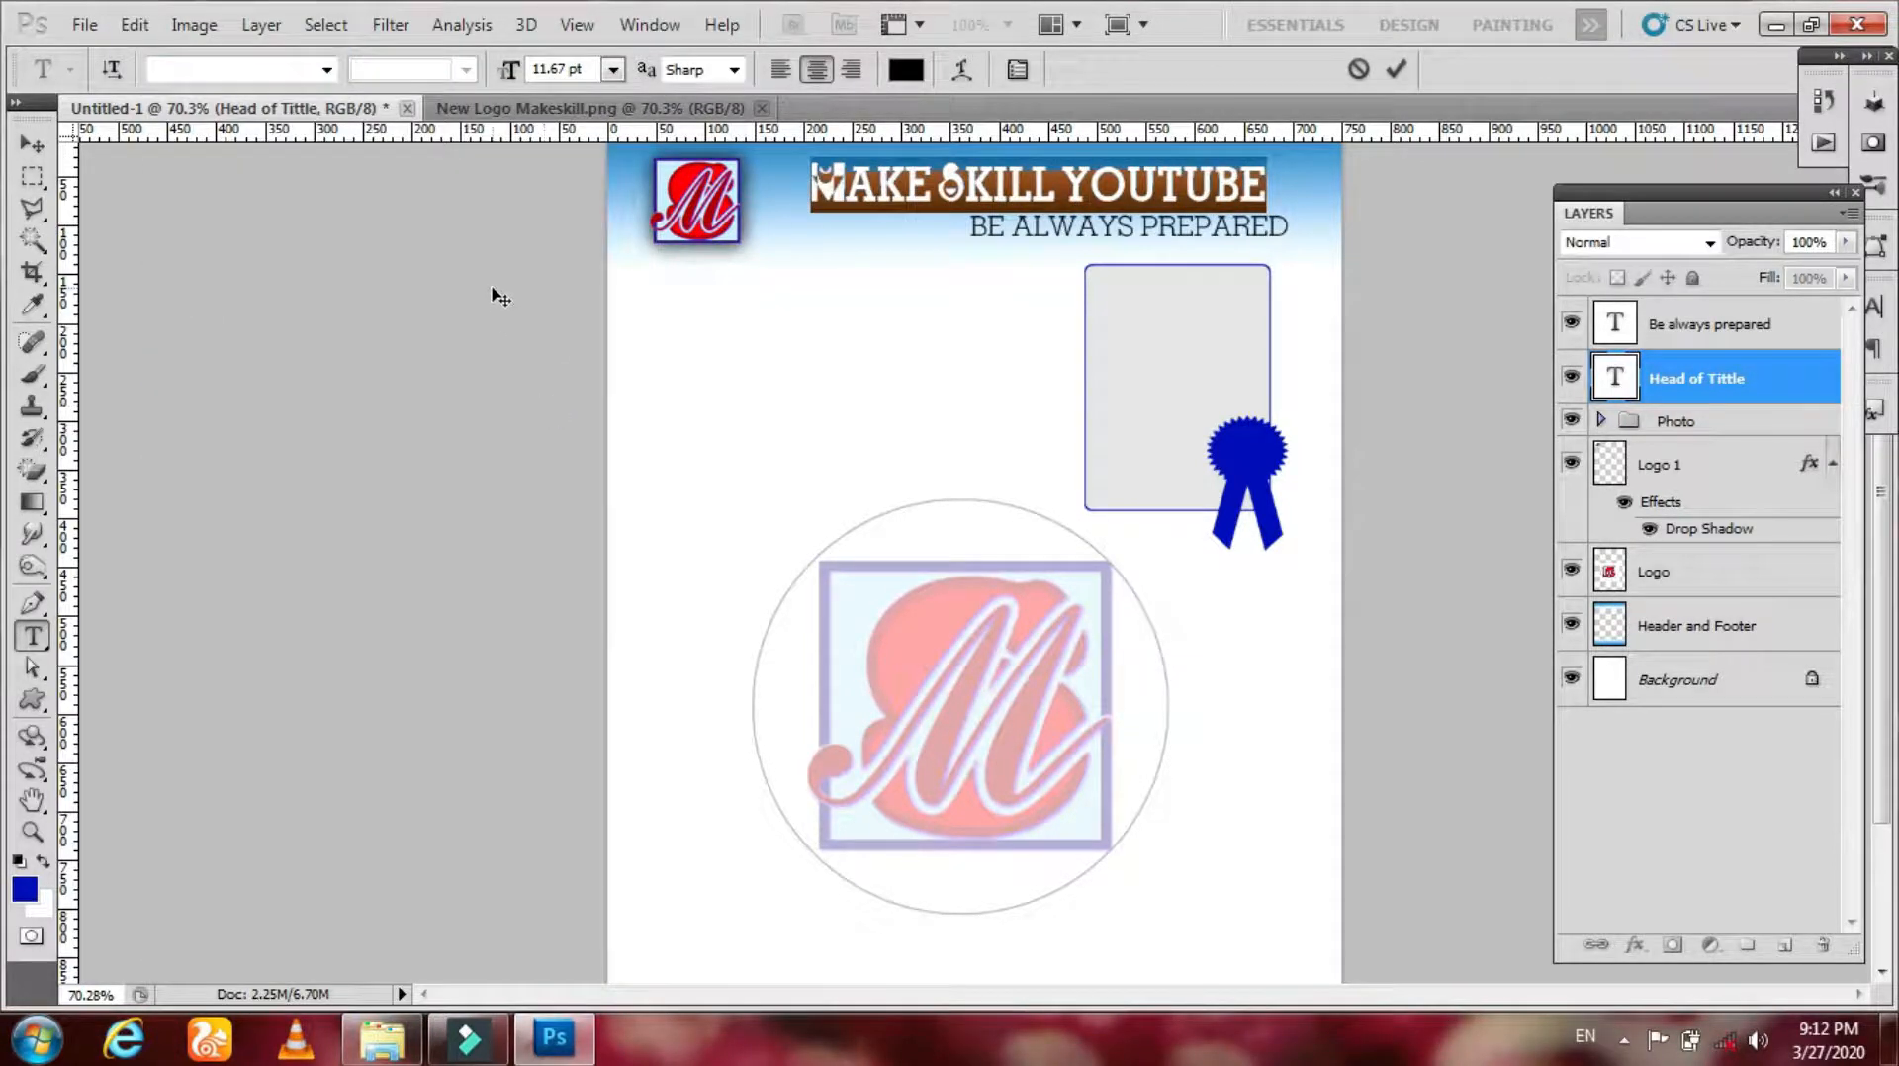
{"action": "left_click", "coordinate": [327, 71]}
{"action": "left_click", "coordinate": [578, 473]}
{"action": "left_click", "coordinate": [327, 71]}
{"action": "left_click_drag", "start_coordinate": [633, 803], "coordinate": [633, 868]}
{"action": "left_click", "coordinate": [594, 873]}
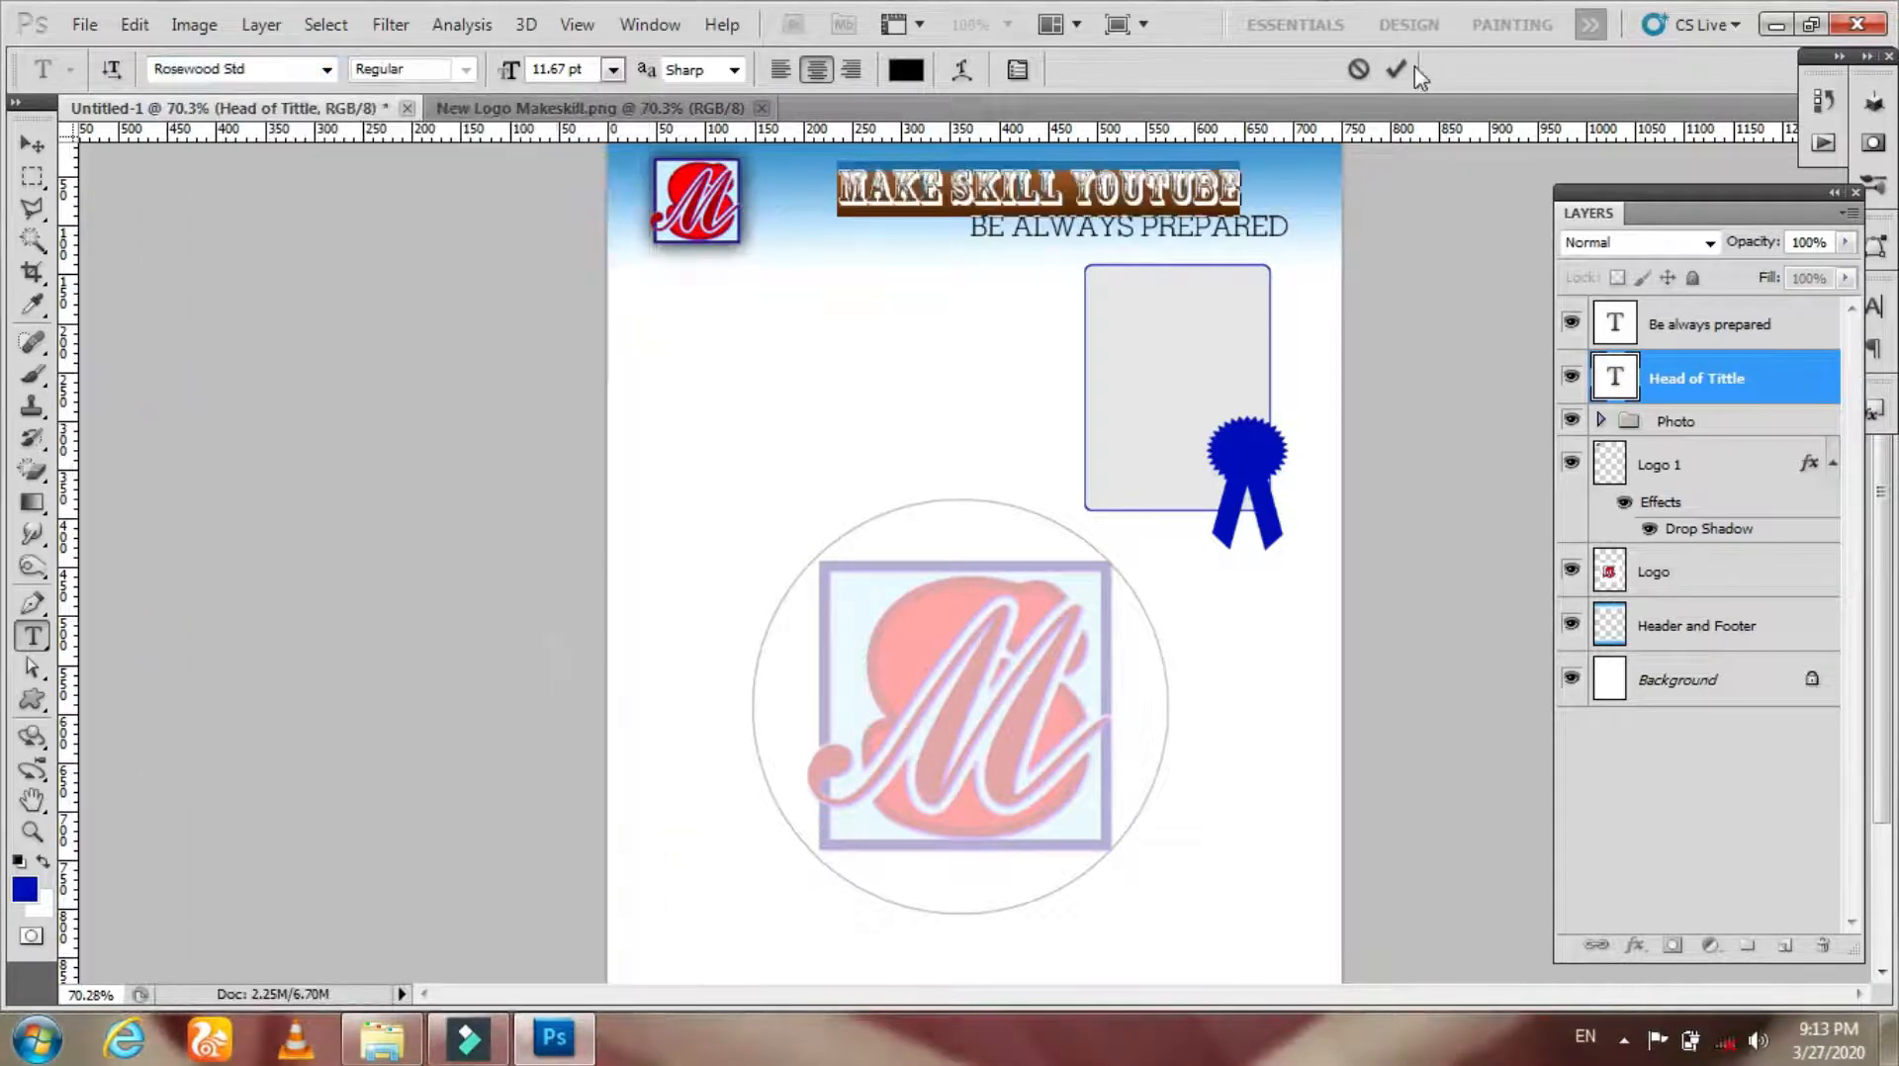
{"action": "left_click", "coordinate": [1396, 69]}
Step: Scale the heading up to about 134% so it spans the header beside the logo
{"action": "left_click", "coordinate": [33, 144]}
{"action": "key", "text": "ctrl+t"}
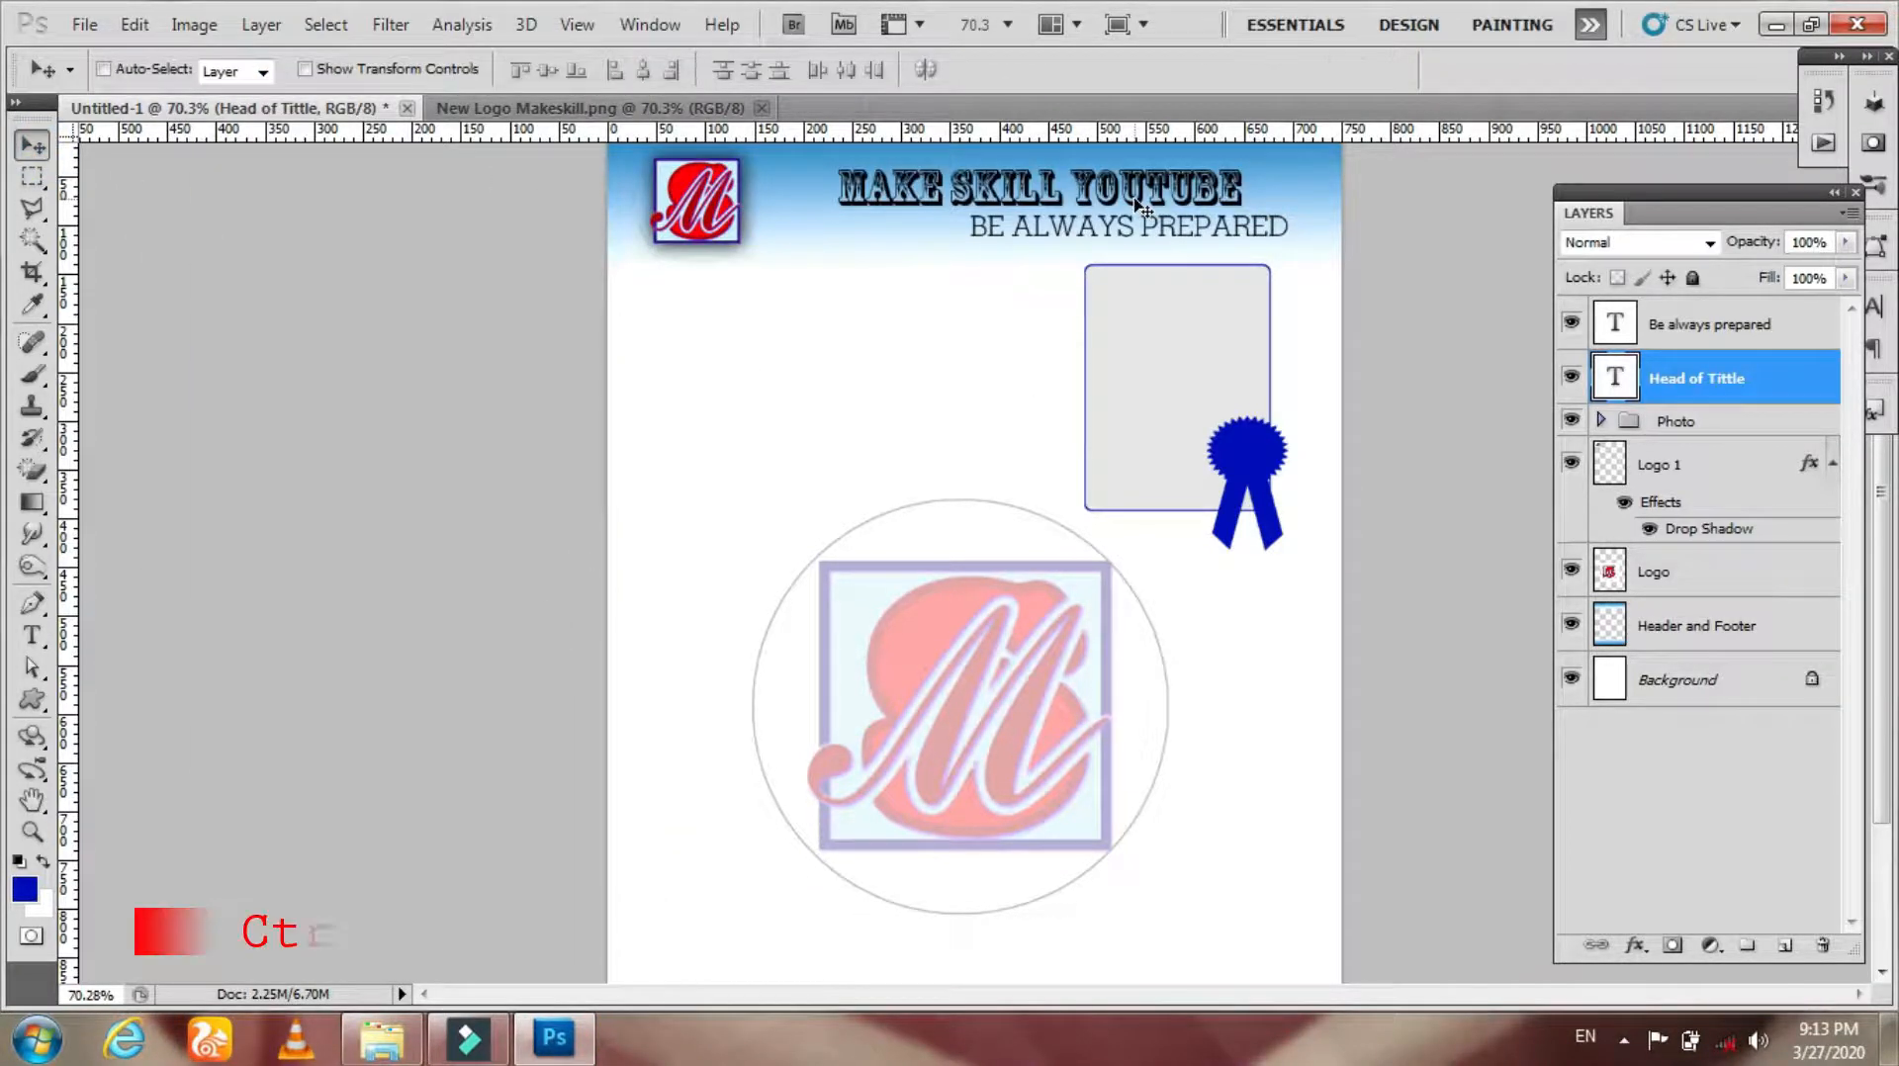
{"action": "left_click_drag", "start_coordinate": [1244, 222], "coordinate": [1322, 240]}
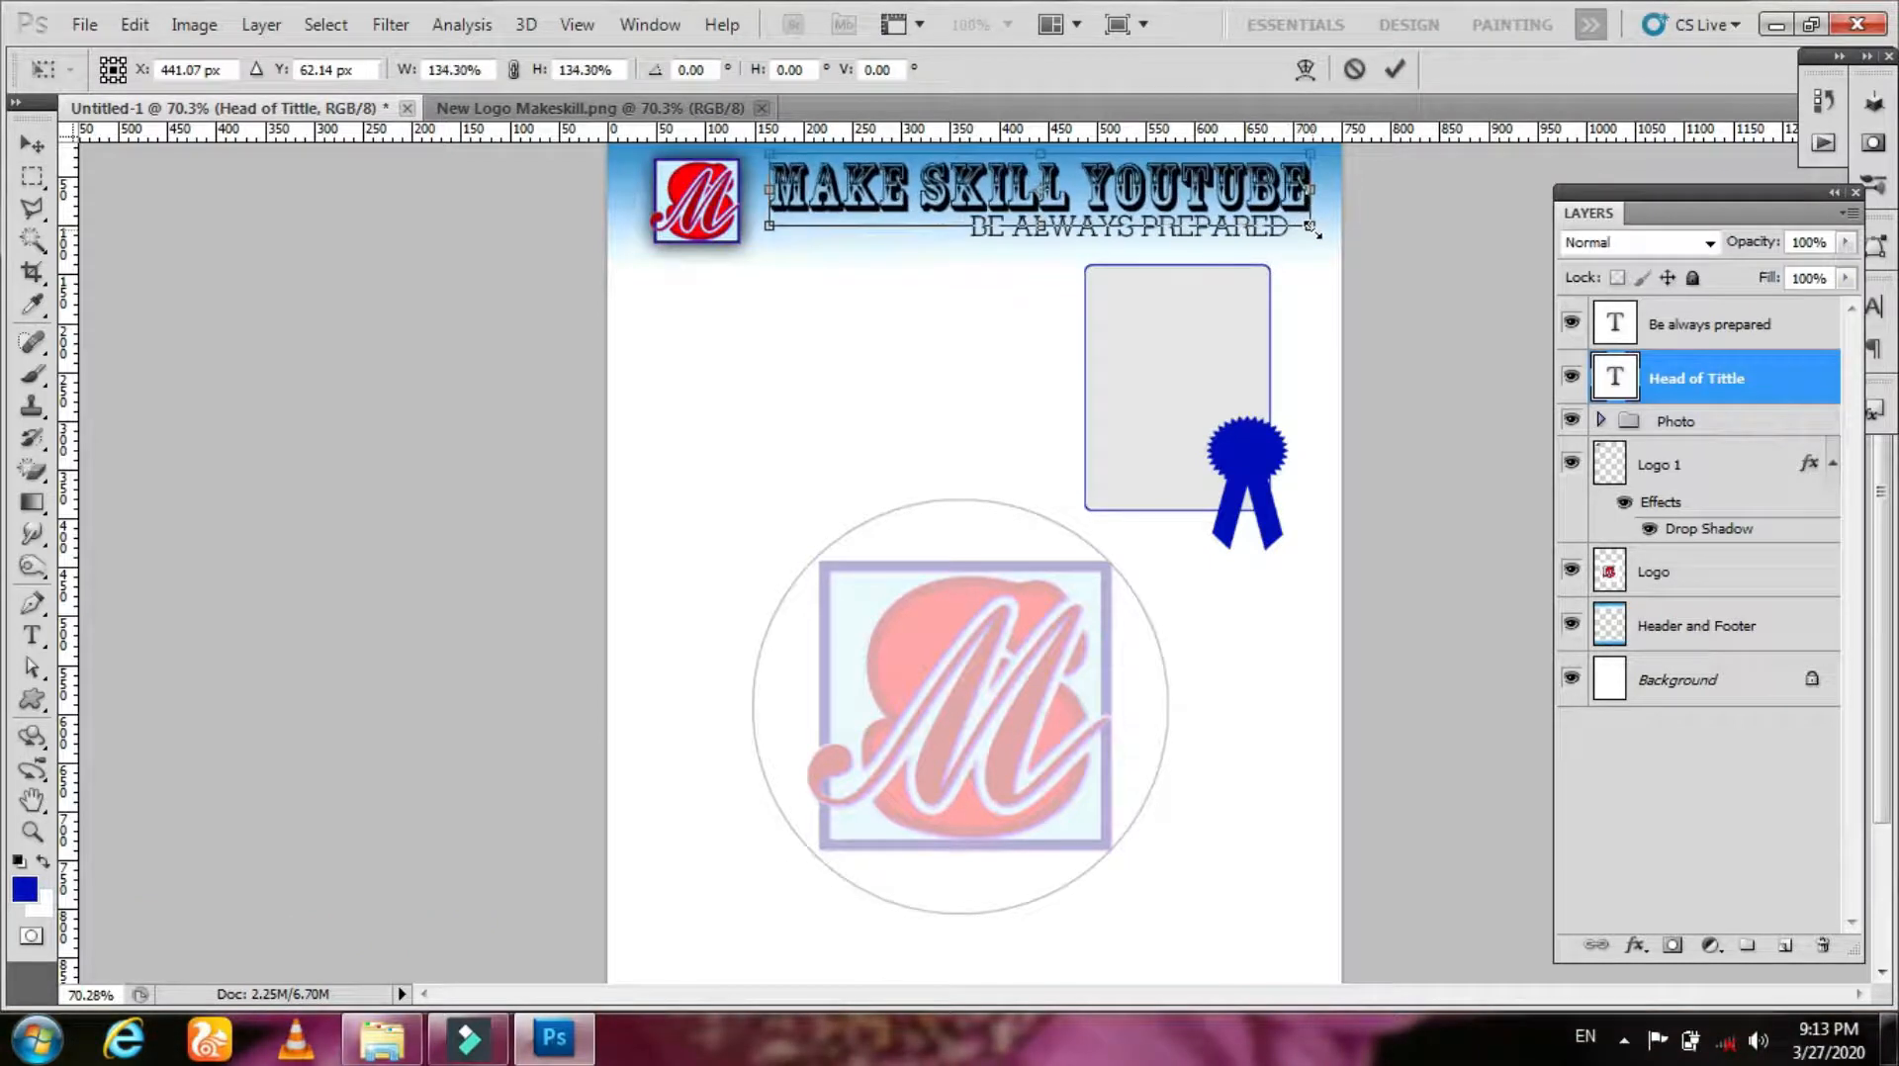
{"action": "key", "text": "Return"}
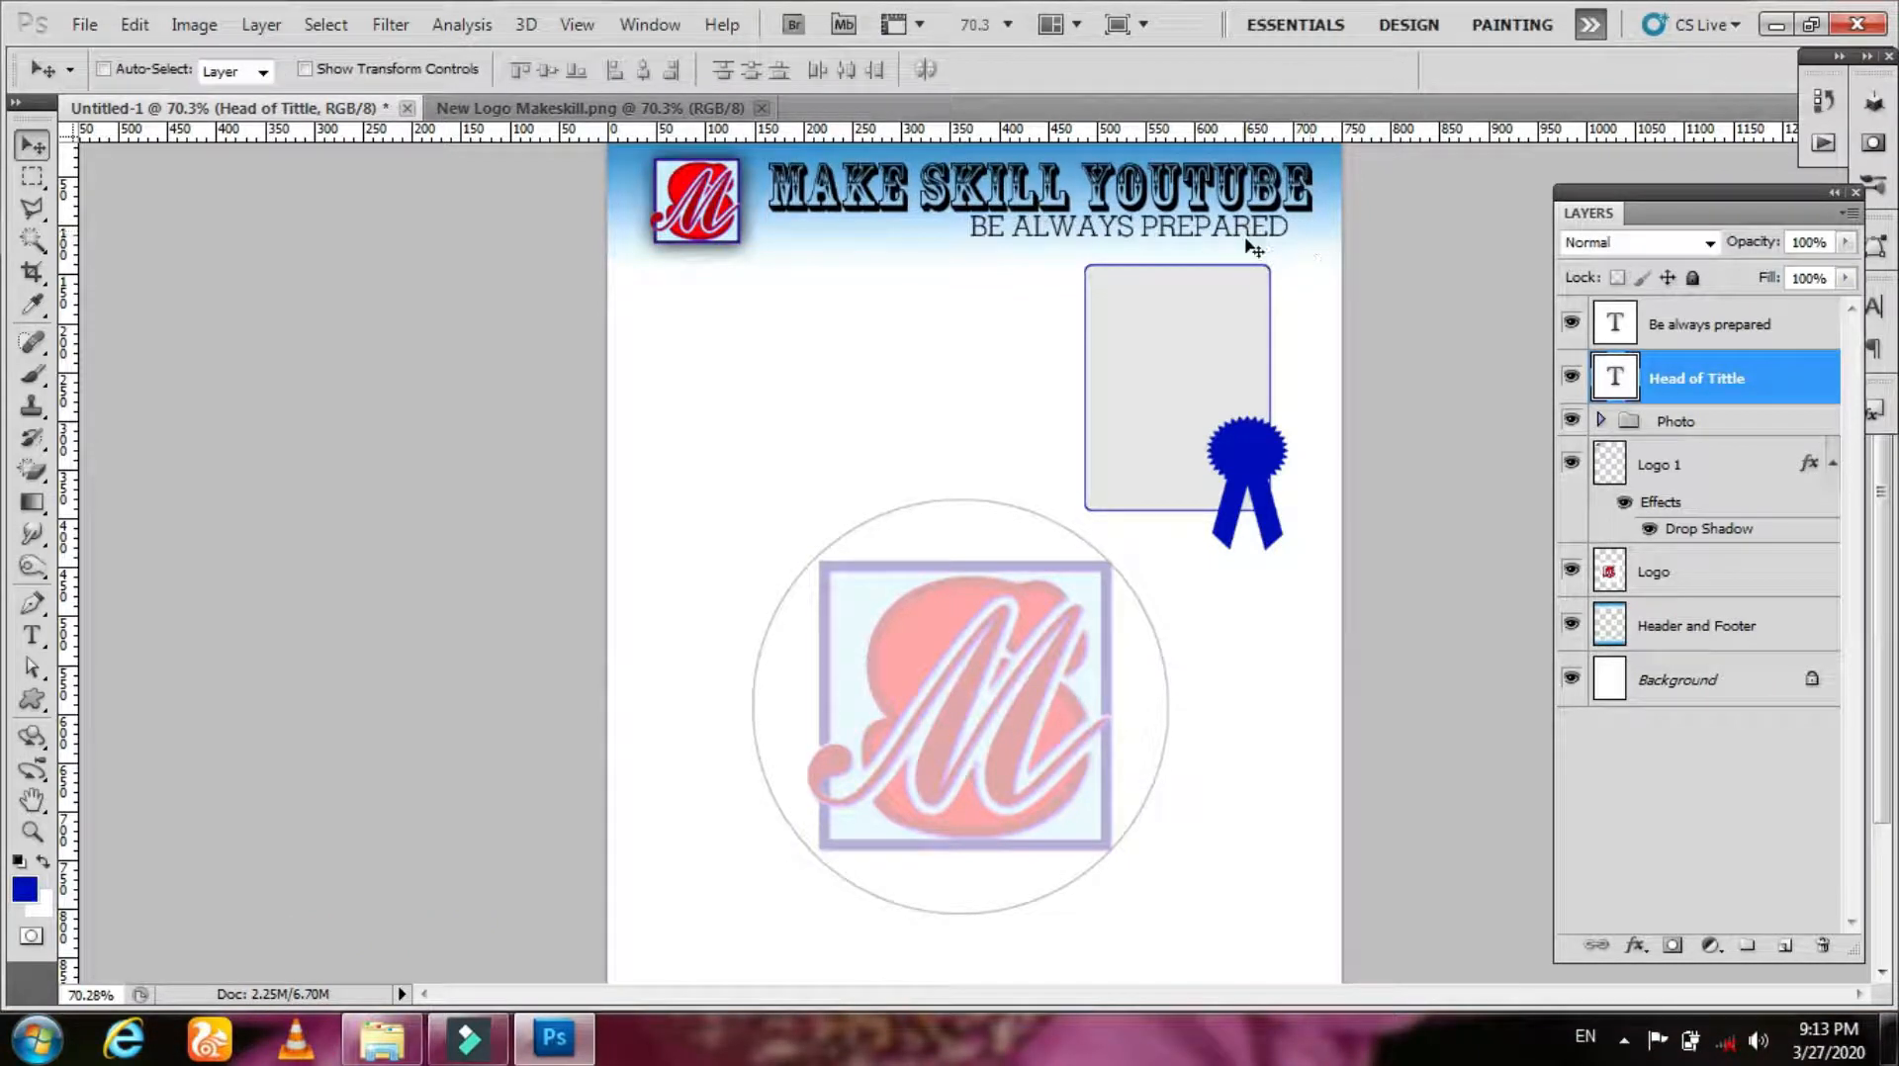
Step: Align the slogan's right edge with the heading's right edge
{"action": "left_click", "coordinate": [1718, 324], "text": "ctrl"}
{"action": "left_click", "coordinate": [673, 69]}
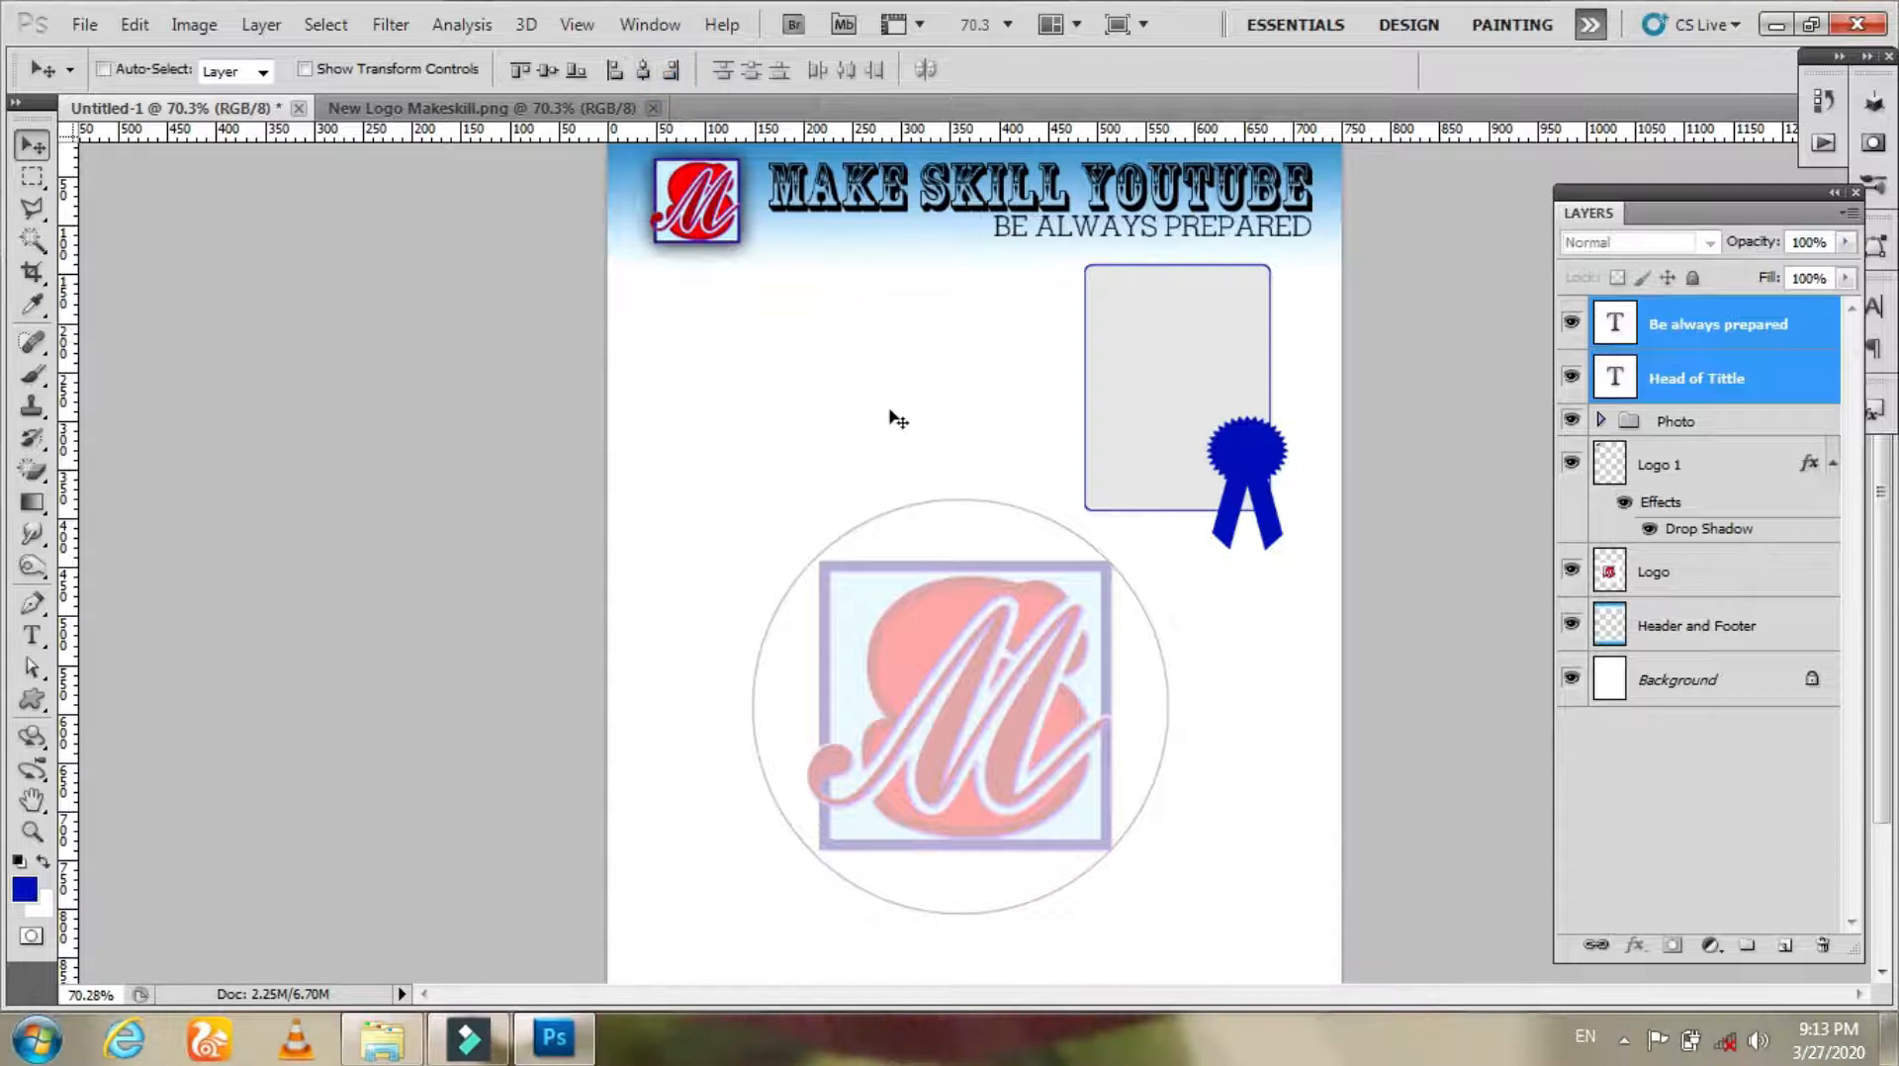
{"action": "left_click", "coordinate": [1726, 376]}
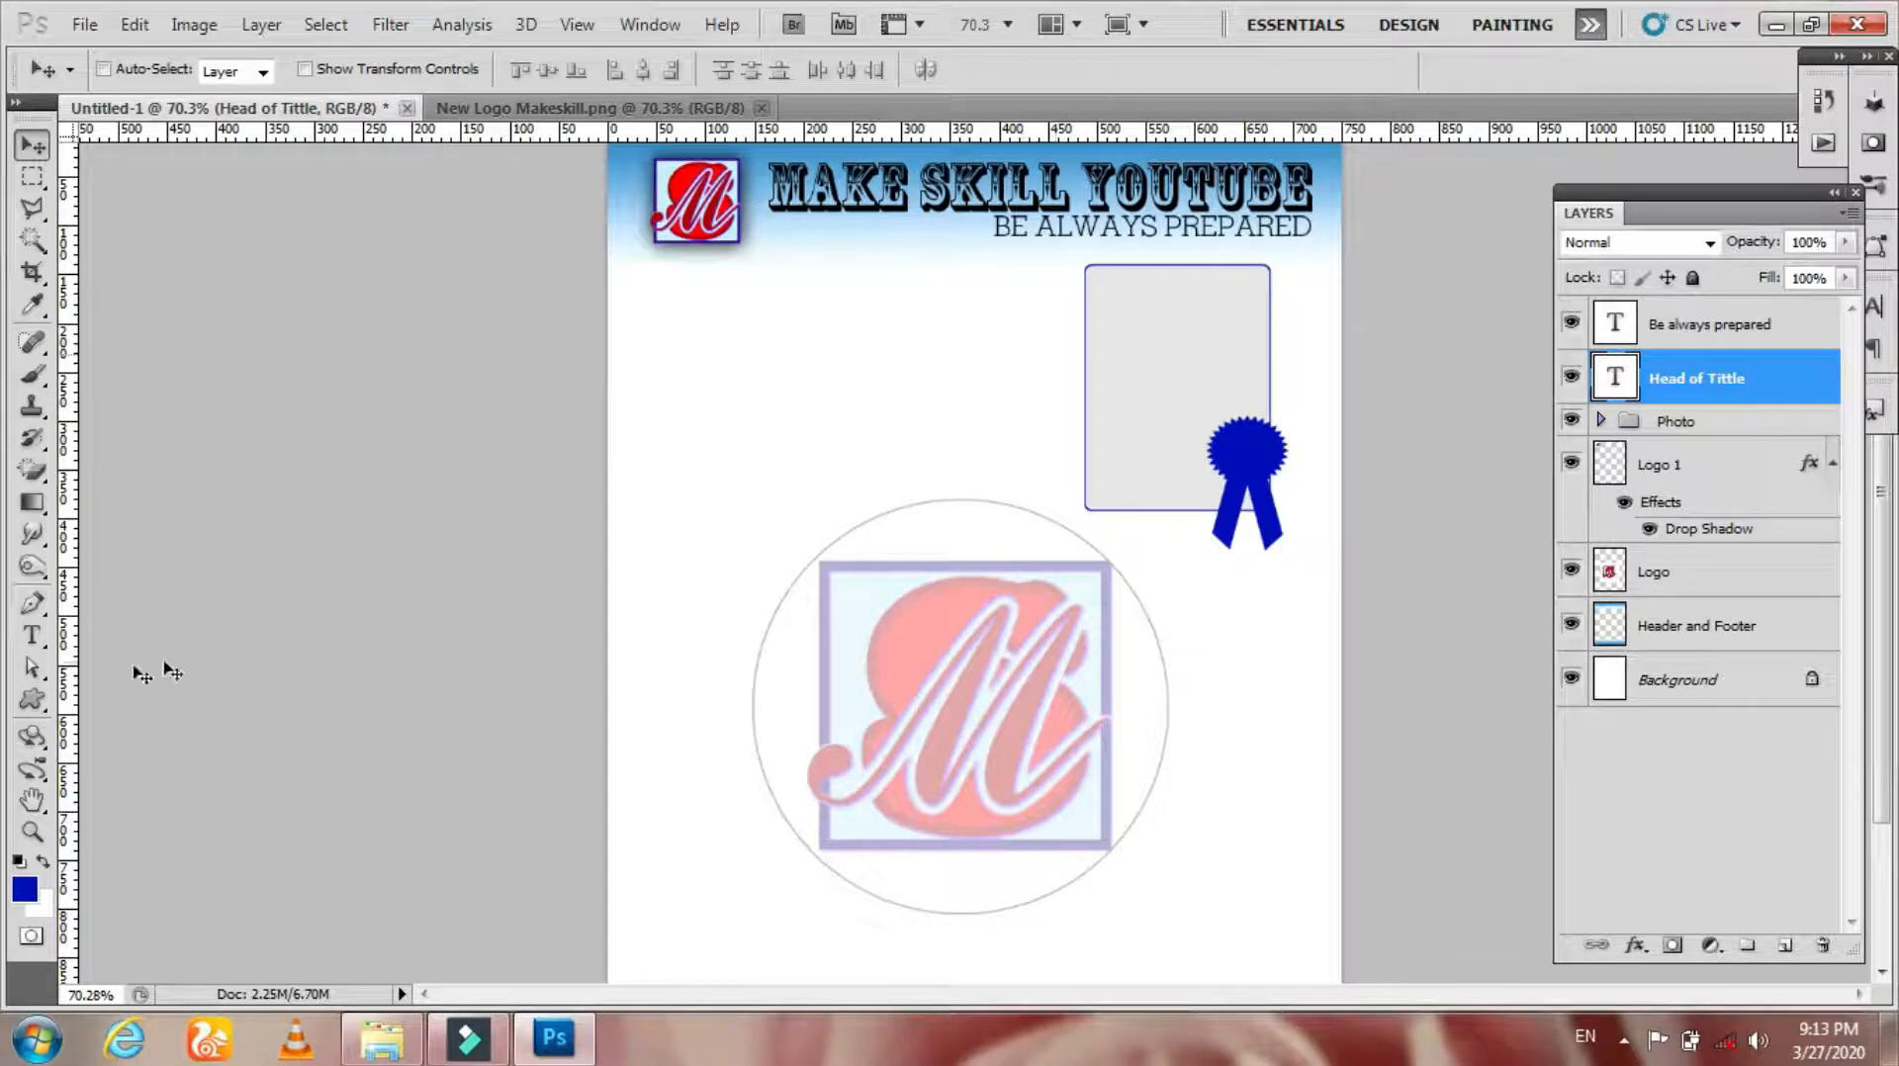
{"action": "left_click", "coordinate": [1701, 330]}
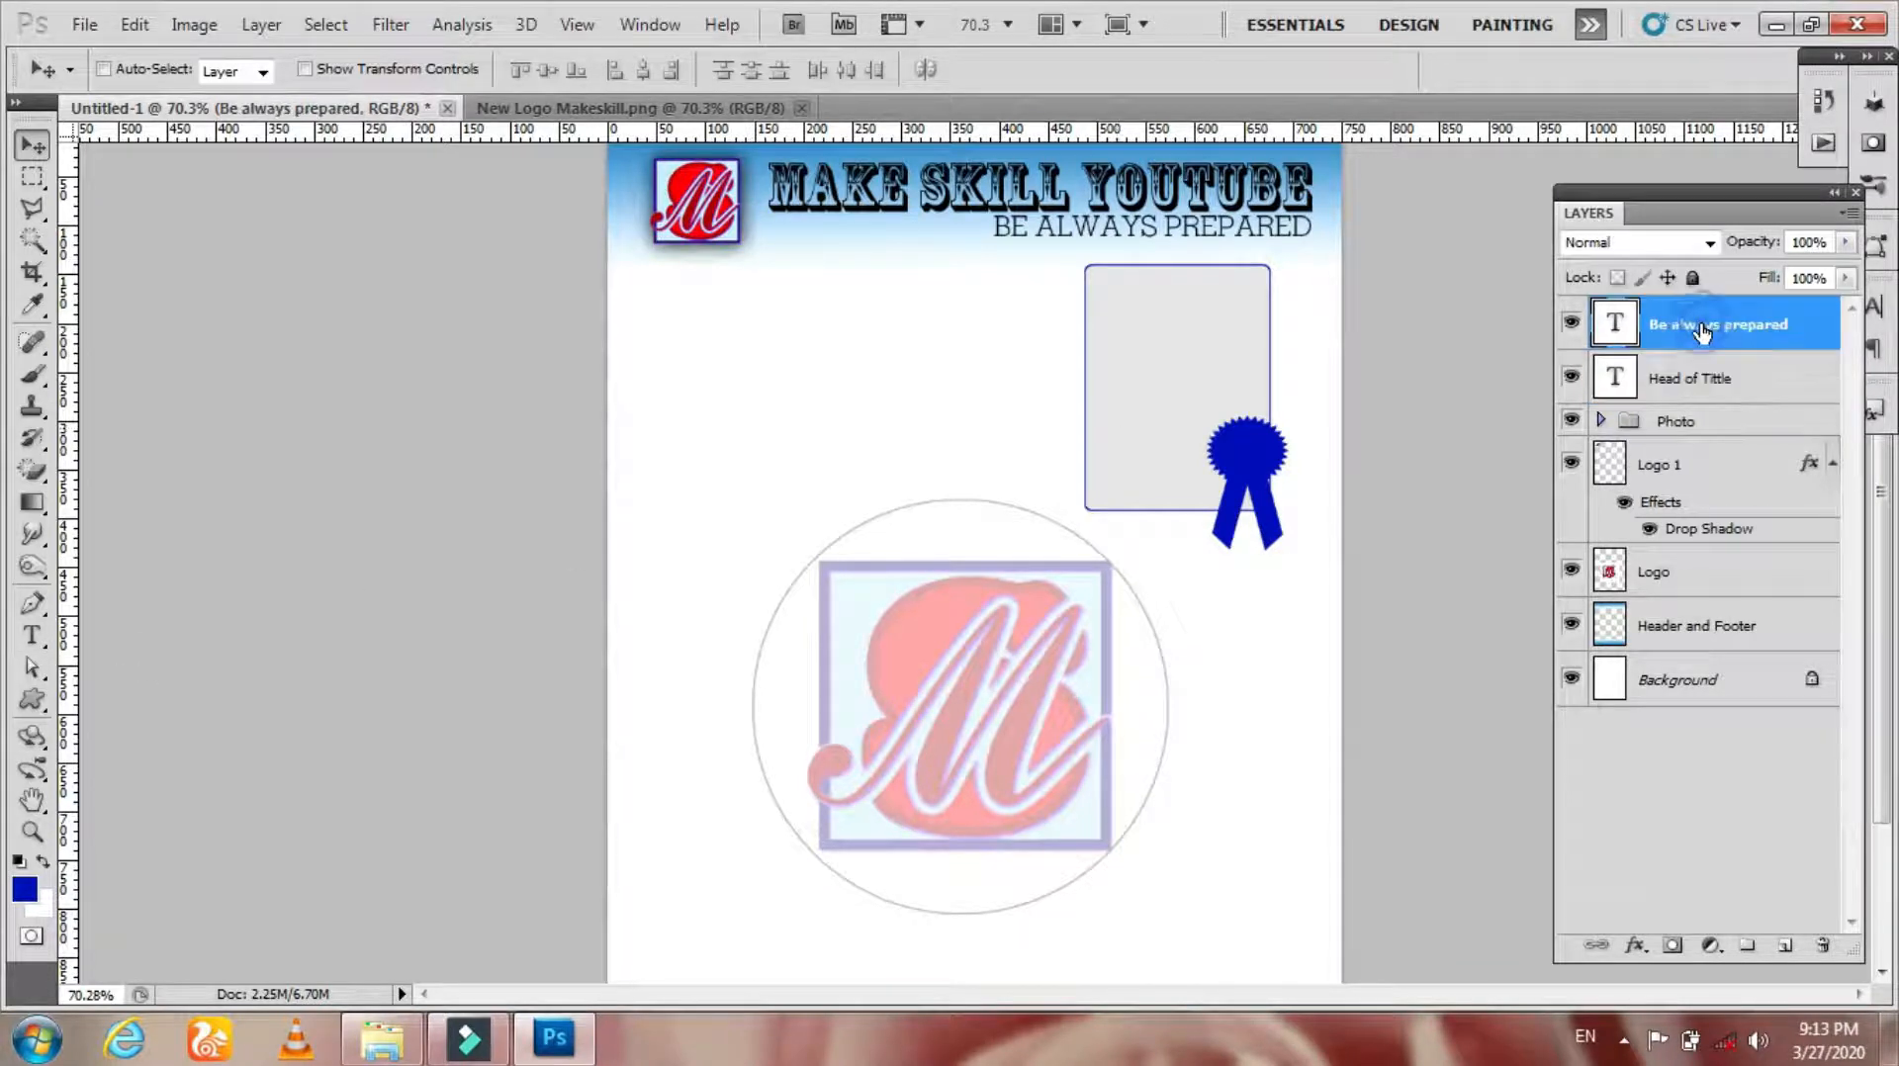
Step: Duplicate the slogan text down into the footer at the bottom of the page
{"action": "left_click", "coordinate": [1686, 641], "text": "shift"}
{"action": "key", "text": "z"}
{"action": "left_click_drag", "start_coordinate": [1267, 614], "coordinate": [1209, 589]}
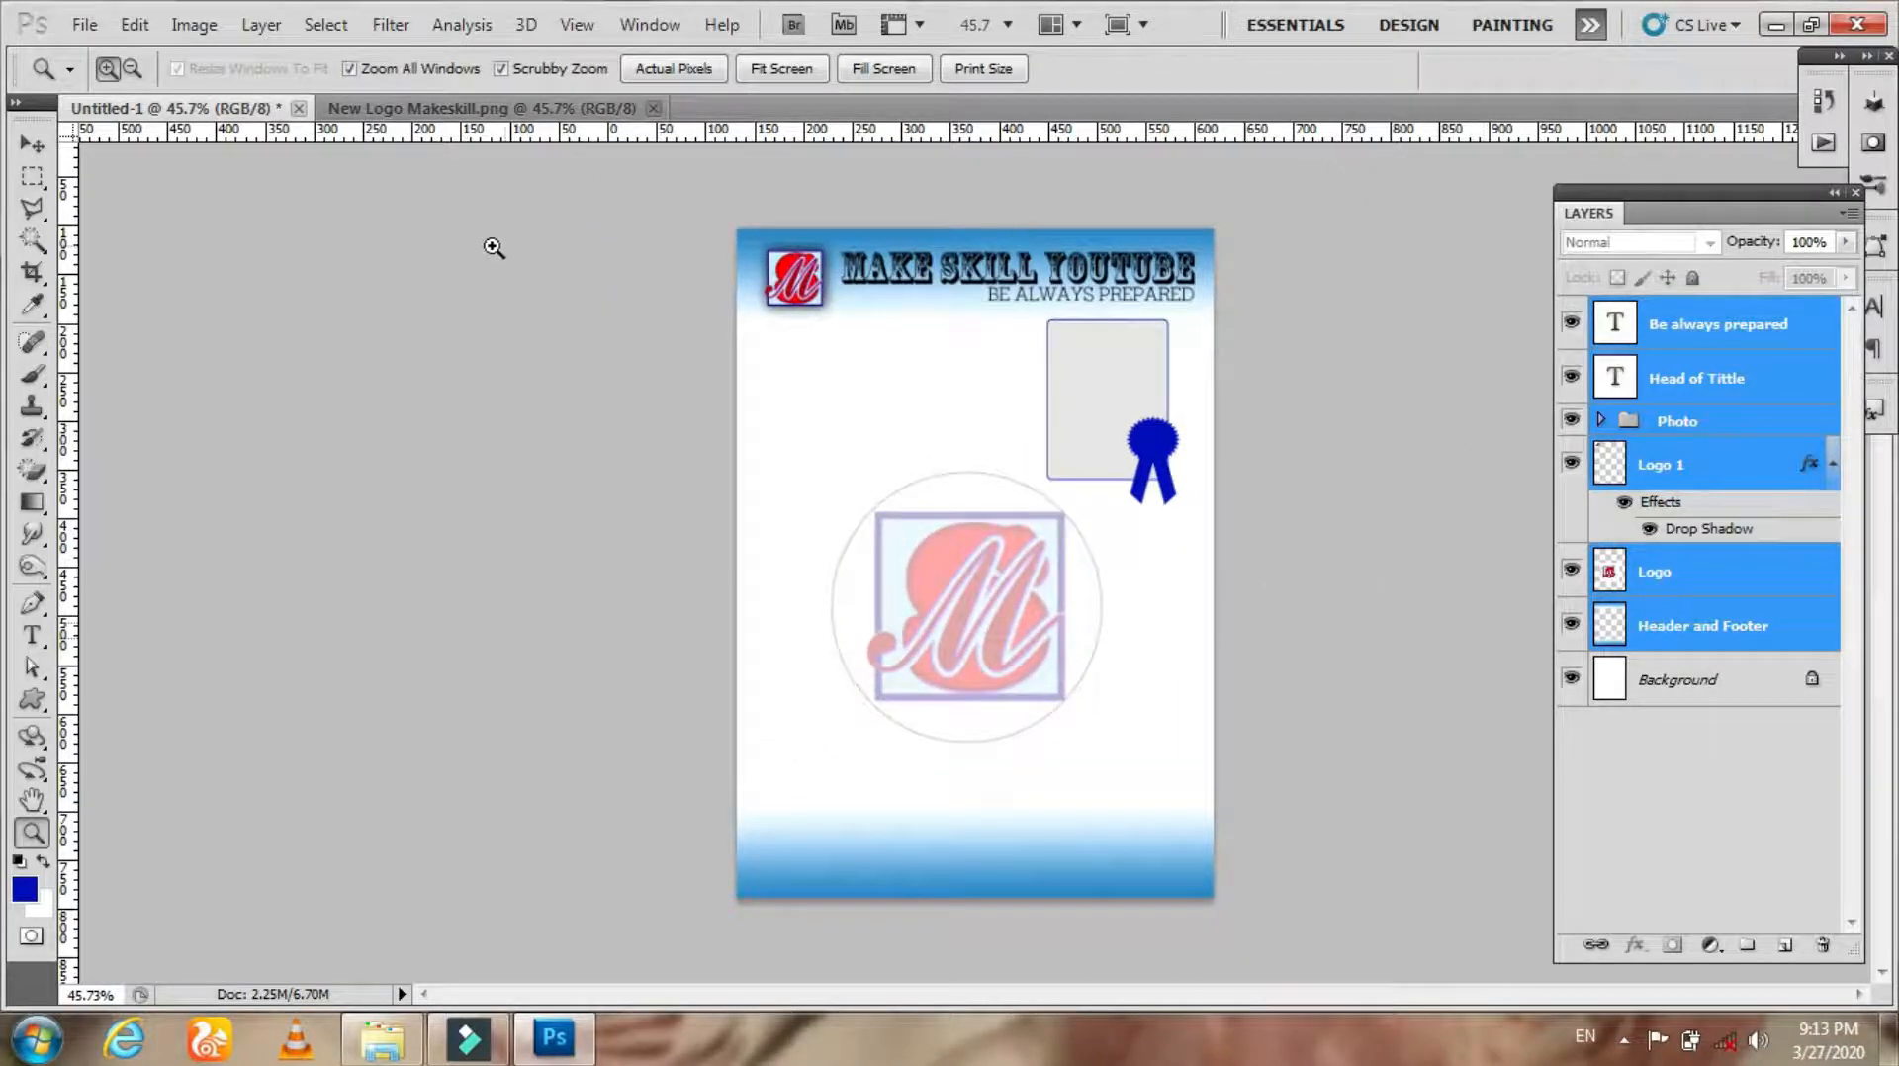
{"action": "left_click", "coordinate": [33, 146]}
{"action": "right_click", "coordinate": [1063, 310]}
{"action": "left_click", "coordinate": [1098, 314]}
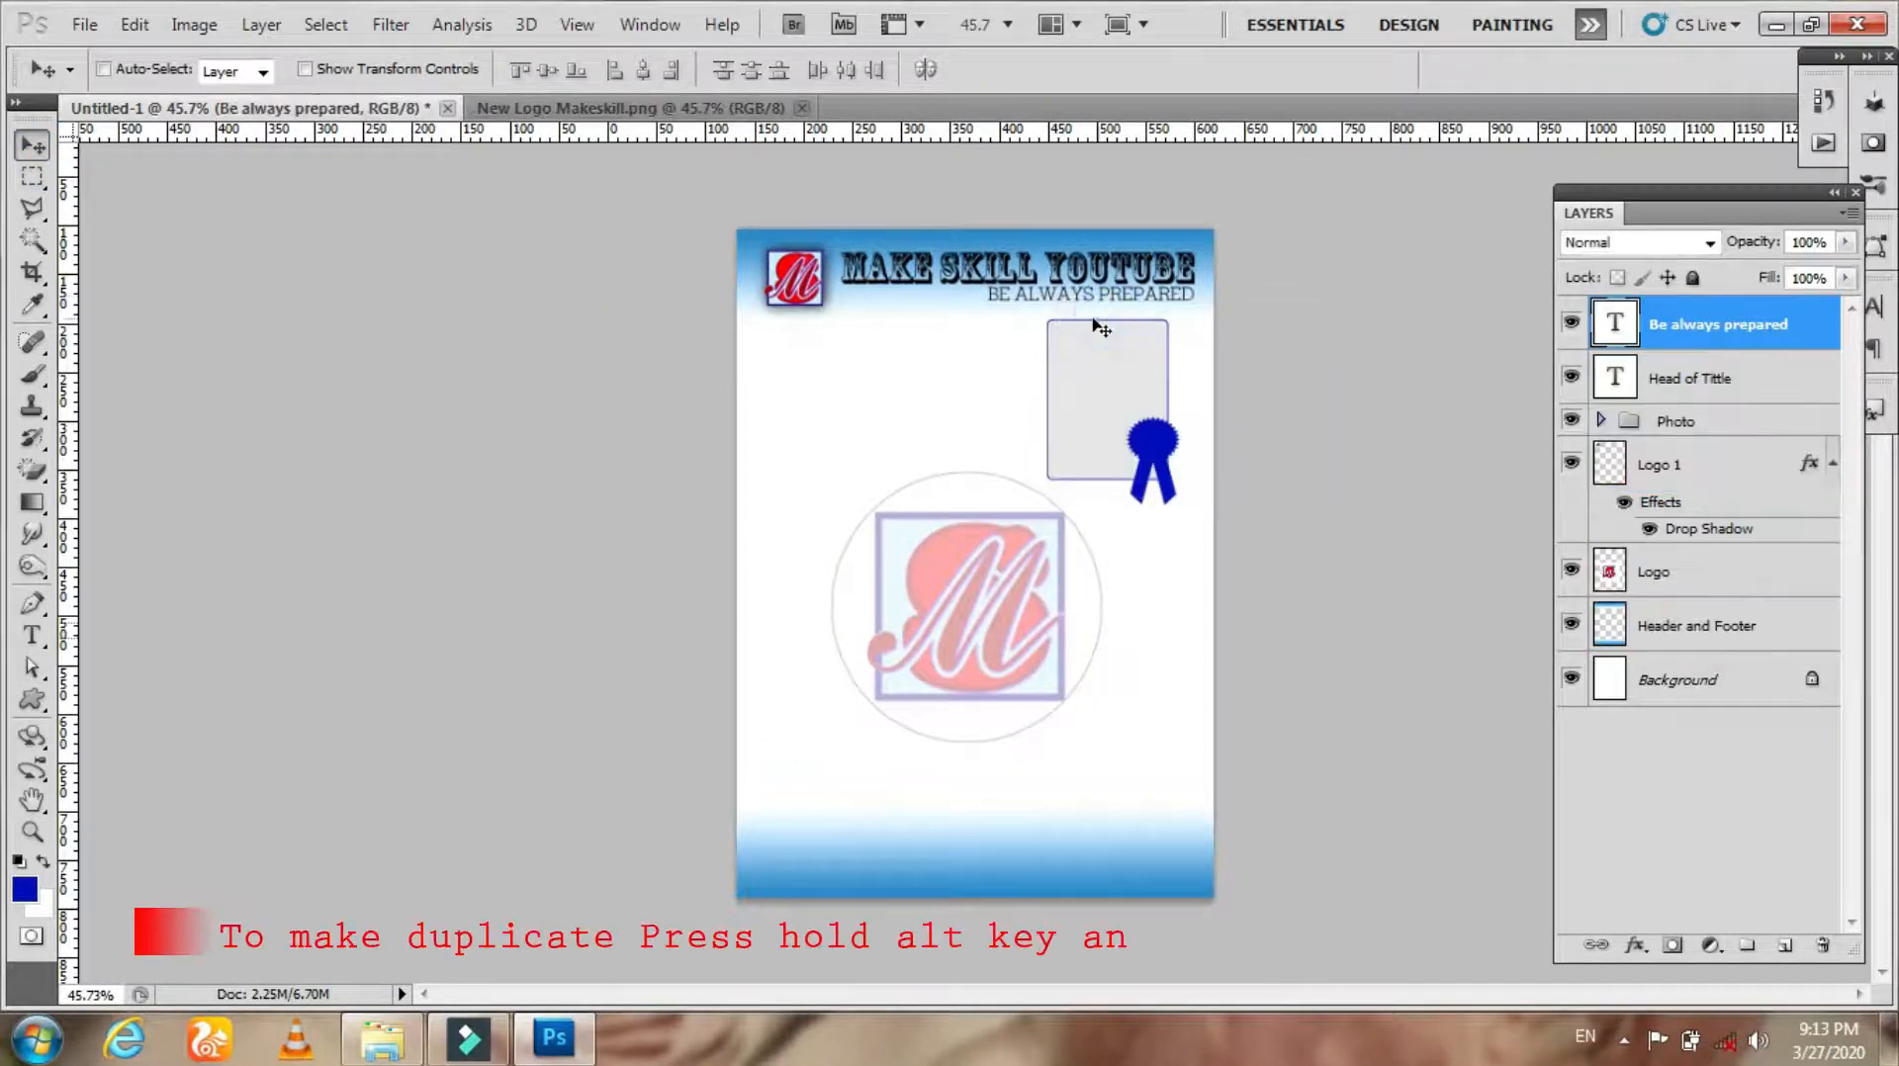
{"action": "left_click_drag", "start_coordinate": [1098, 317], "coordinate": [847, 866]}
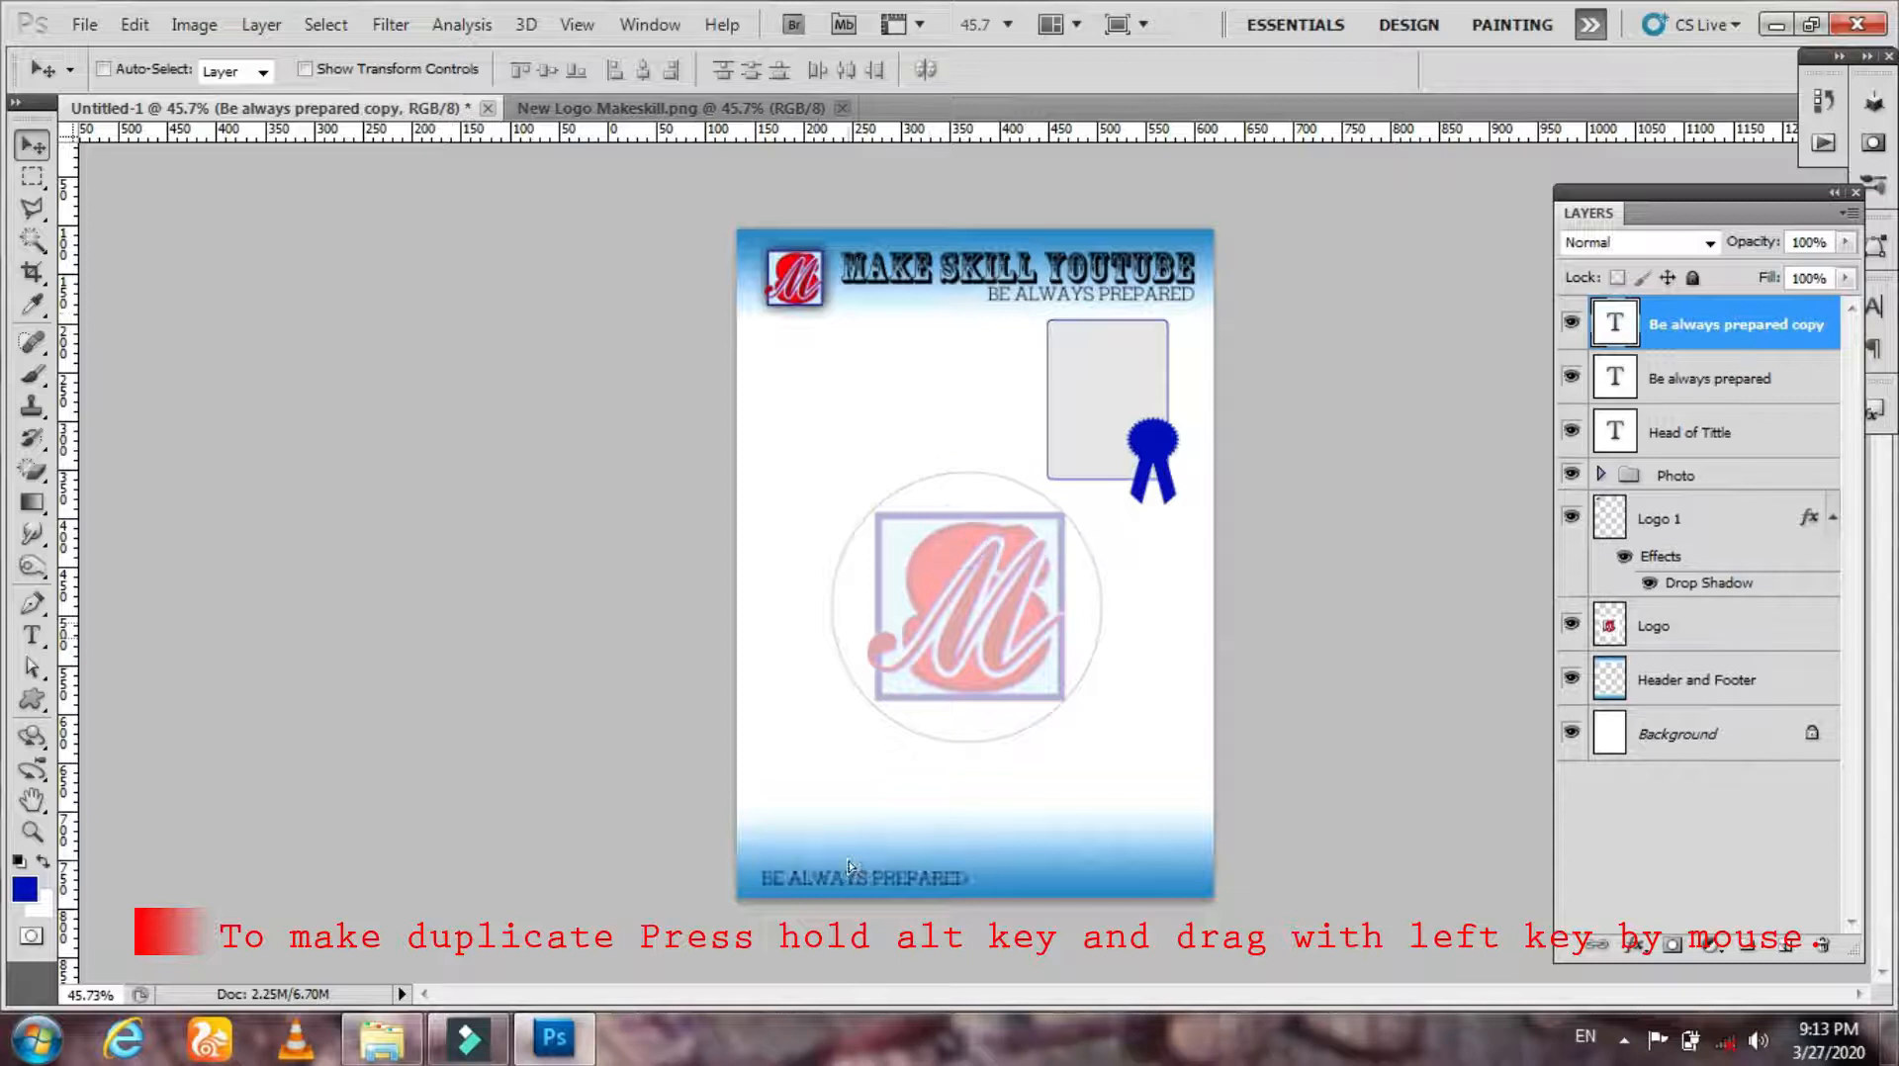
Step: Replace the footer copy's text with the company's postal address line
{"action": "key", "text": "t"}
{"action": "left_click", "coordinate": [843, 876]}
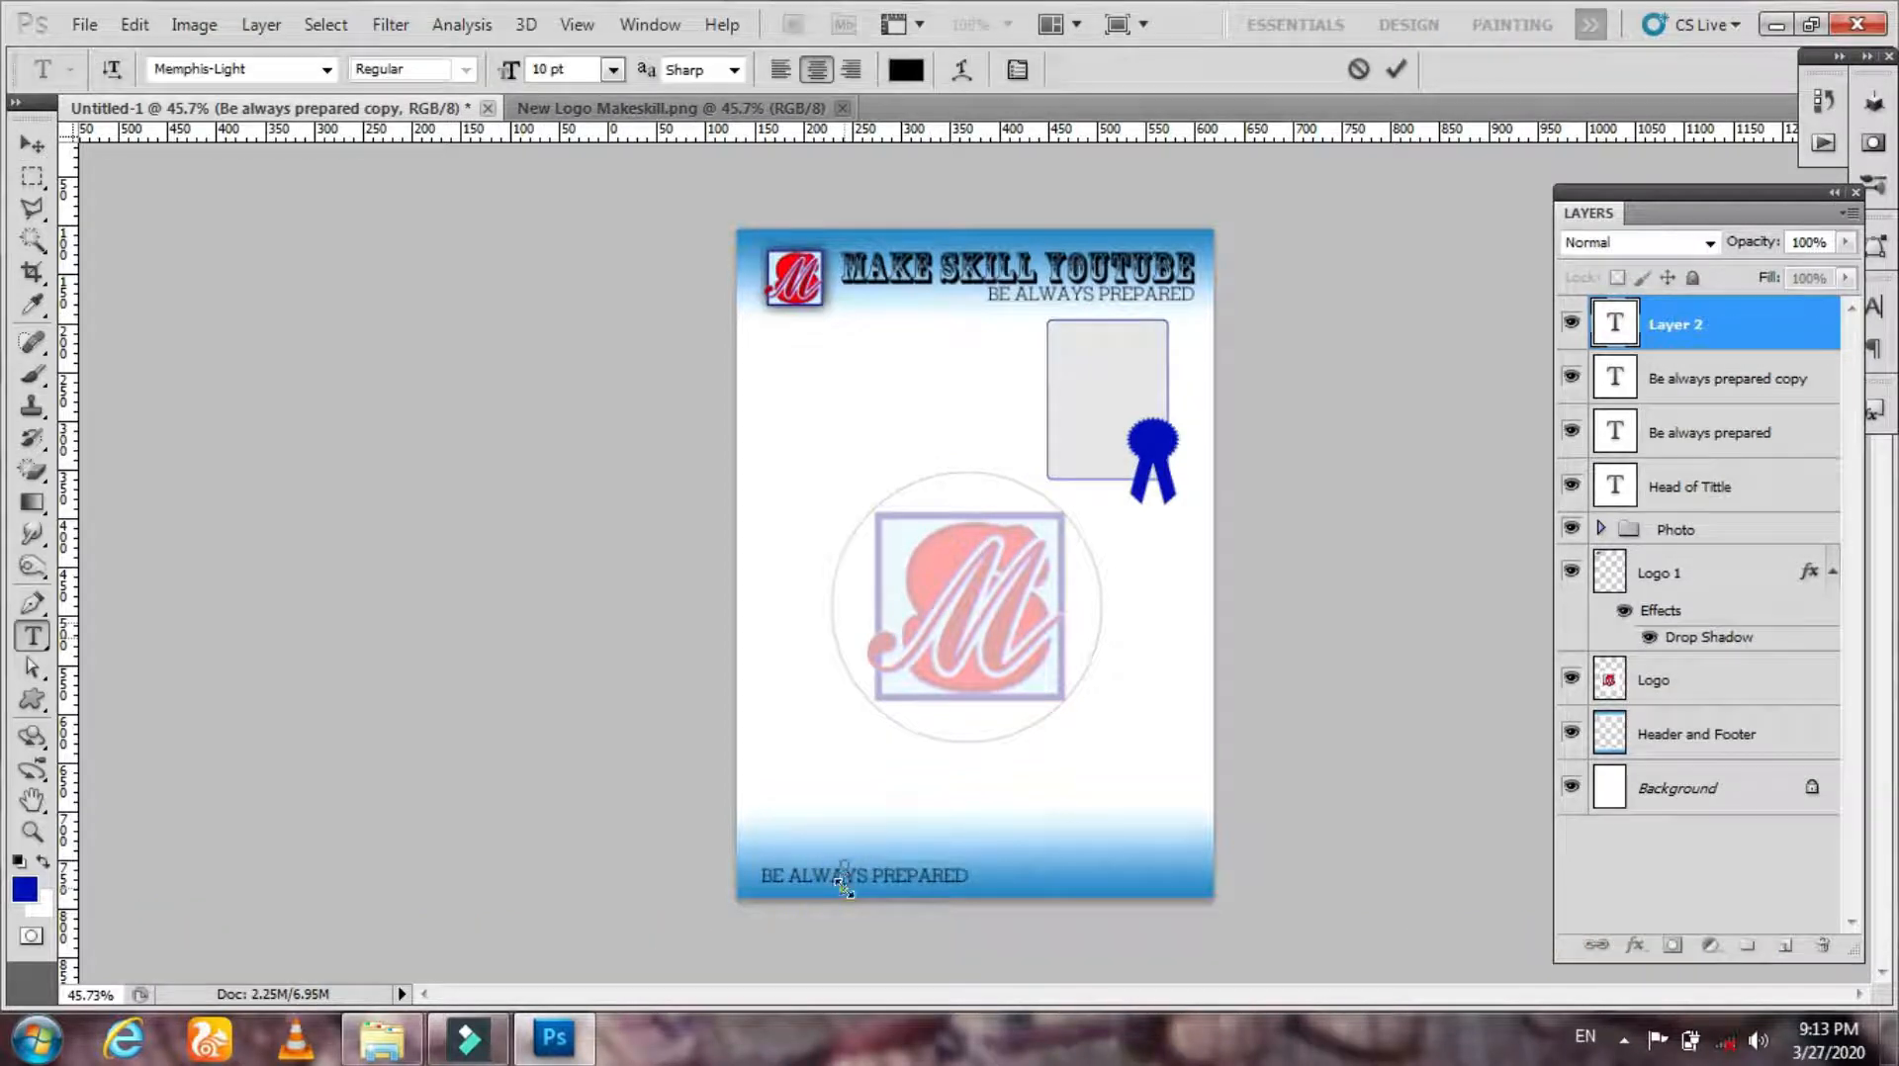
{"action": "left_click", "coordinate": [1360, 70]}
{"action": "left_click", "coordinate": [816, 877]}
{"action": "key", "text": "ctrl+a"}
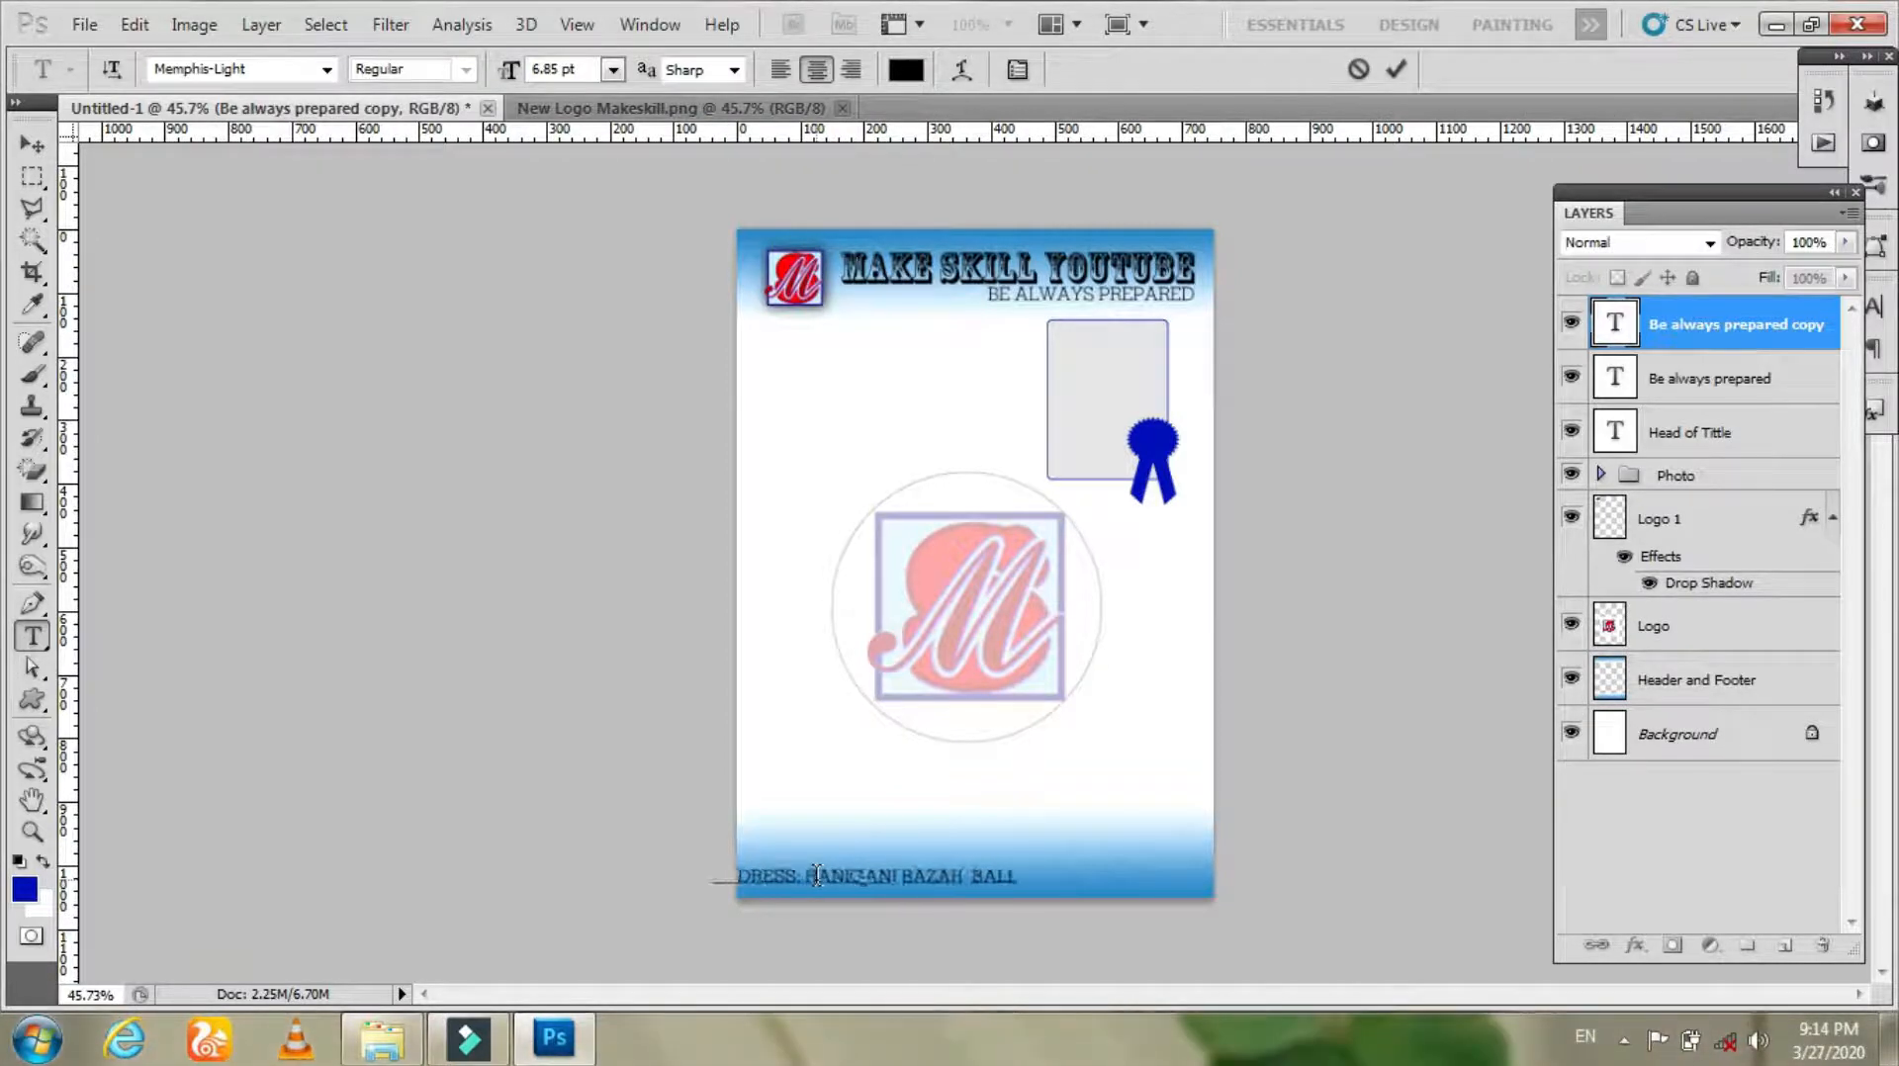
{"action": "left_click", "coordinate": [1395, 70]}
Step: Move and scale the address line down so it sits centered in the footer
{"action": "key", "text": "v"}
{"action": "left_click_drag", "start_coordinate": [939, 885], "coordinate": [1040, 885]}
{"action": "key", "text": "ctrl+t"}
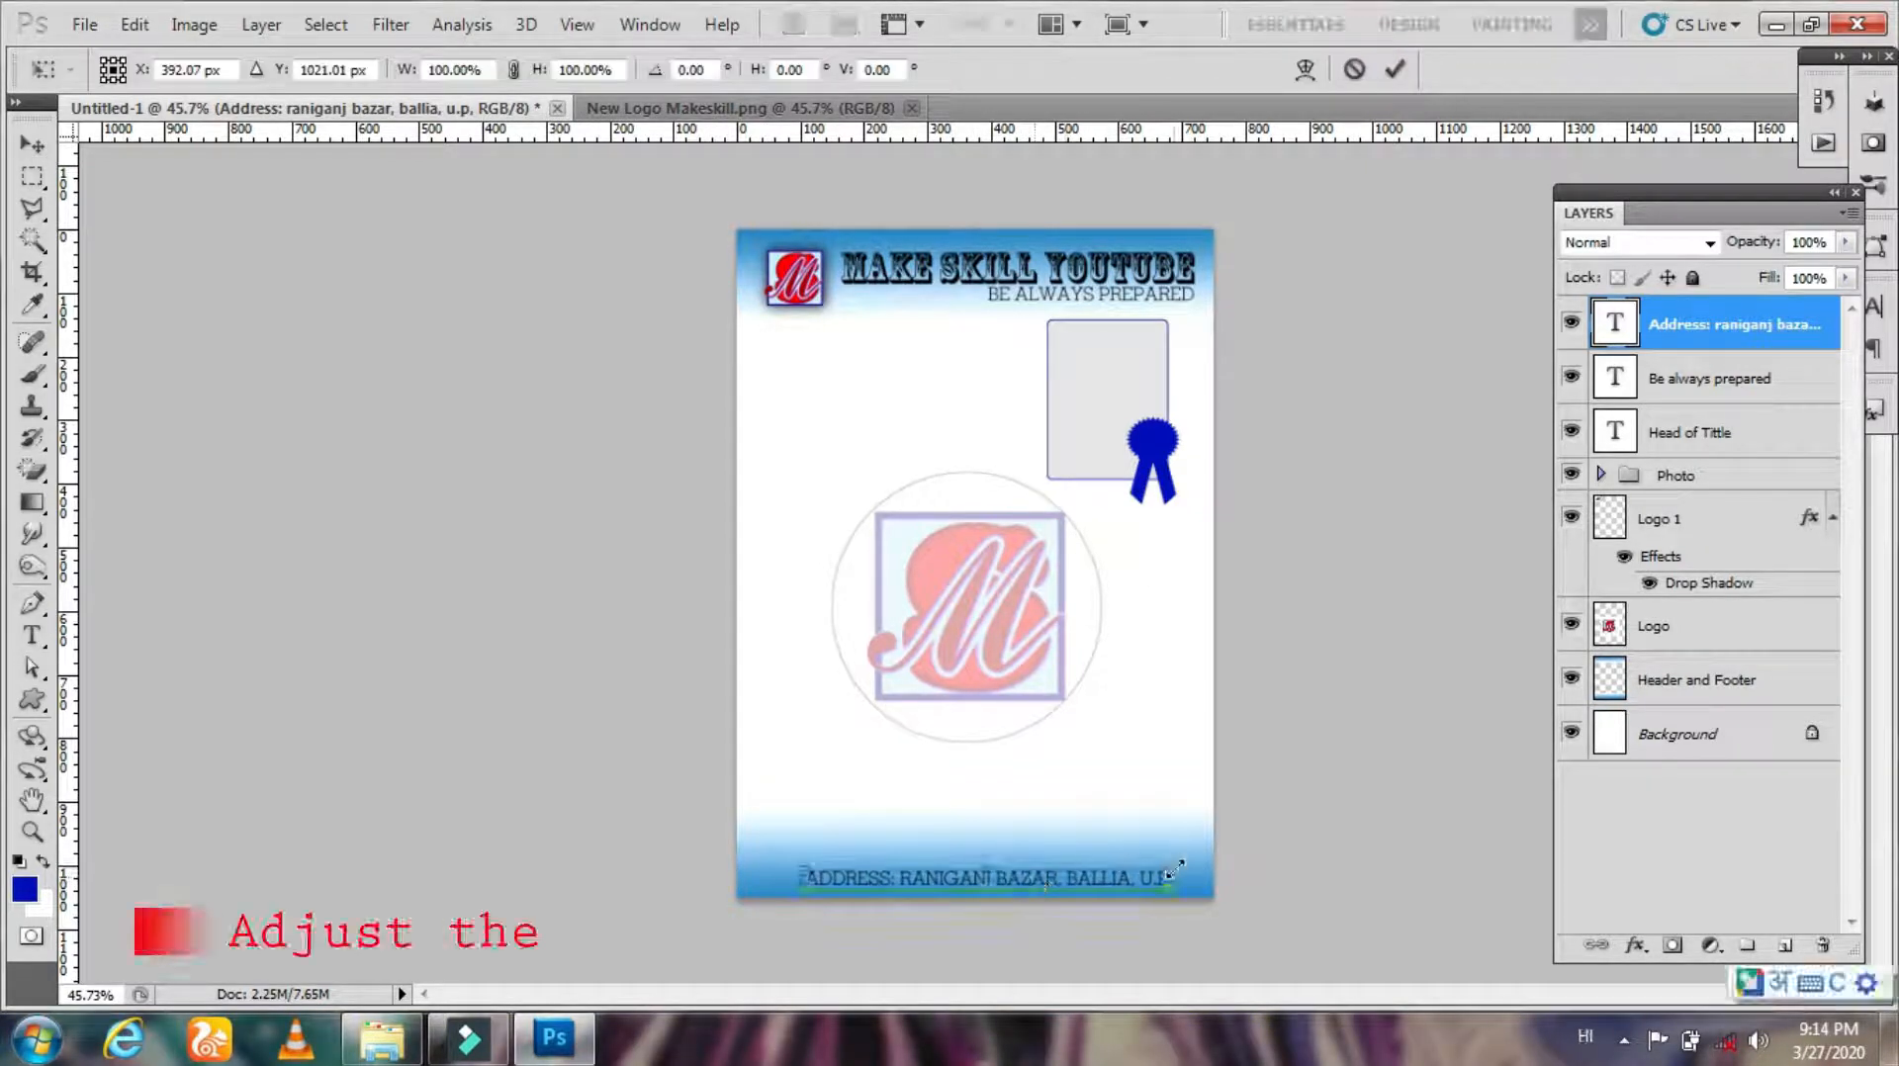
{"action": "left_click_drag", "start_coordinate": [1173, 865], "coordinate": [1078, 903]}
{"action": "key", "text": "Return"}
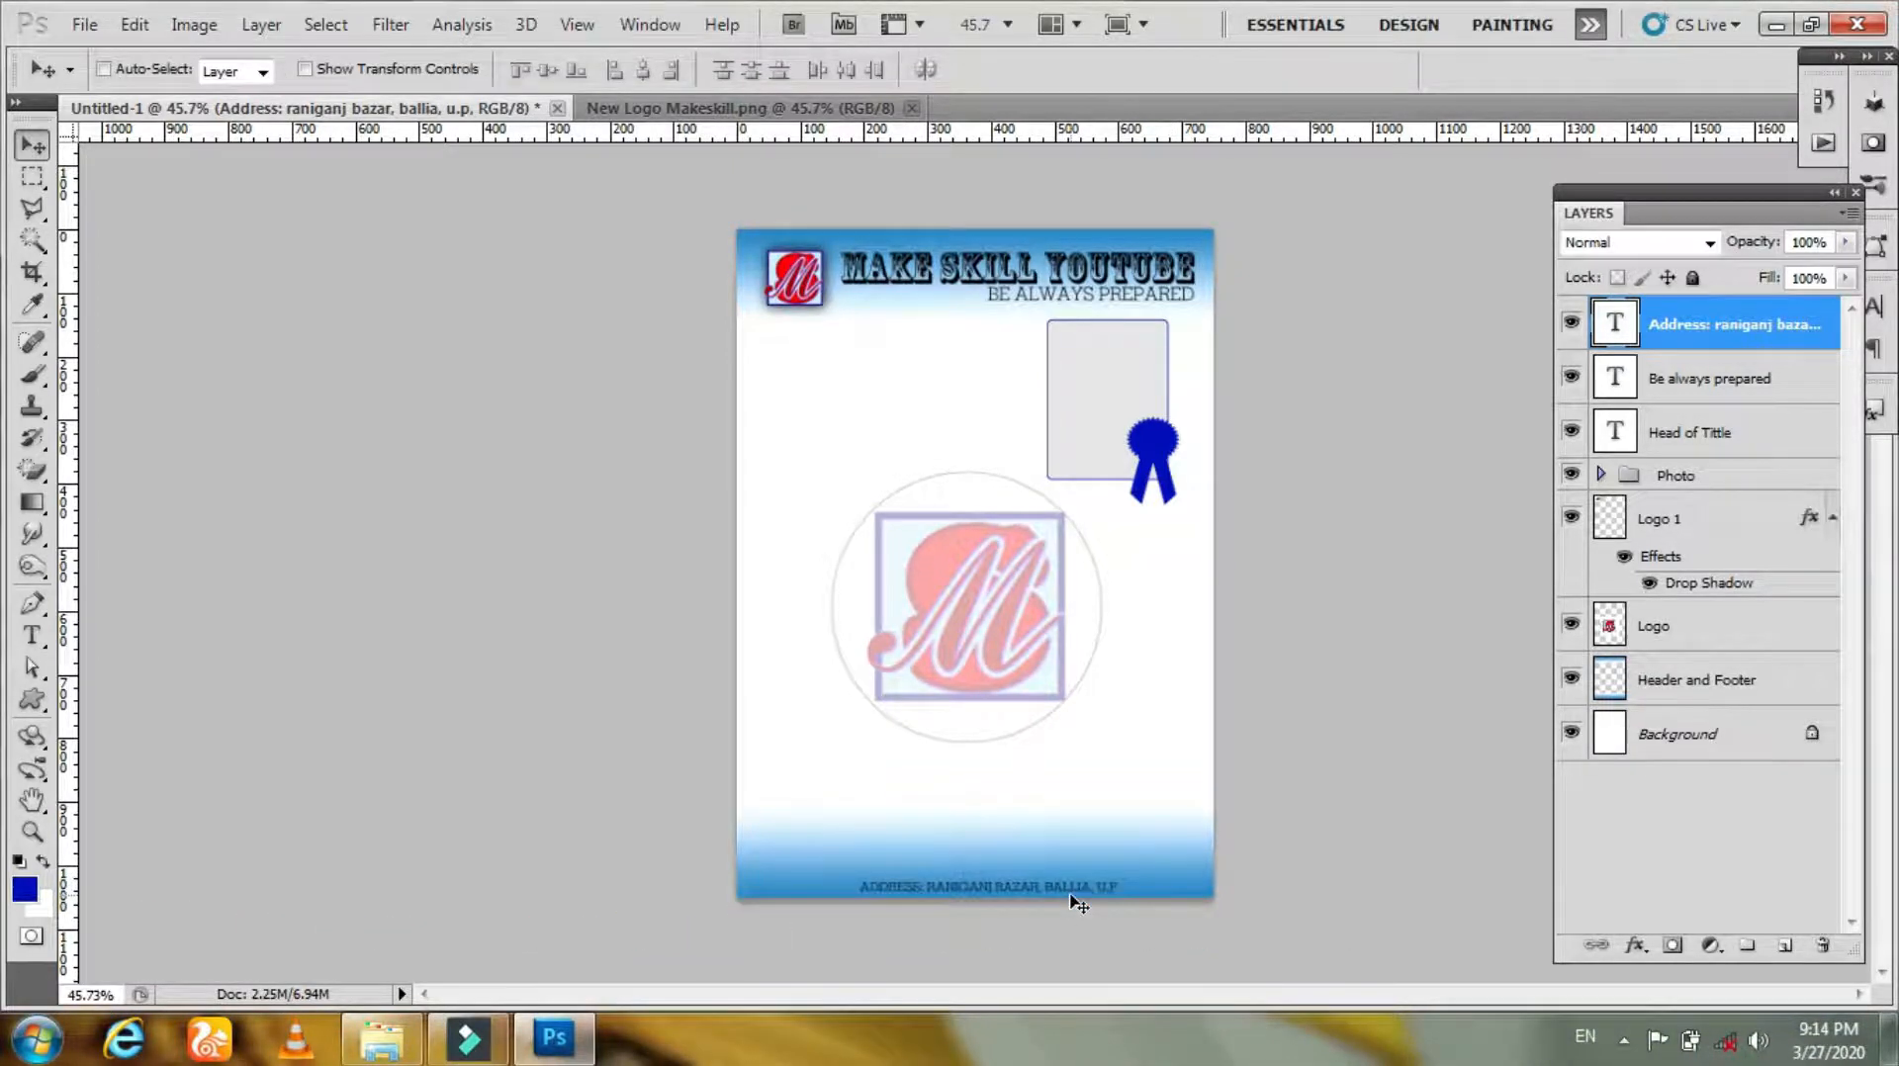
Step: Duplicate the address line just above itself and replace the copy's text with the contact phone number
{"action": "key", "text": "ctrl+j"}
{"action": "key", "text": "shift+Up"}
{"action": "key", "text": "shift+Up"}
{"action": "key", "text": "t"}
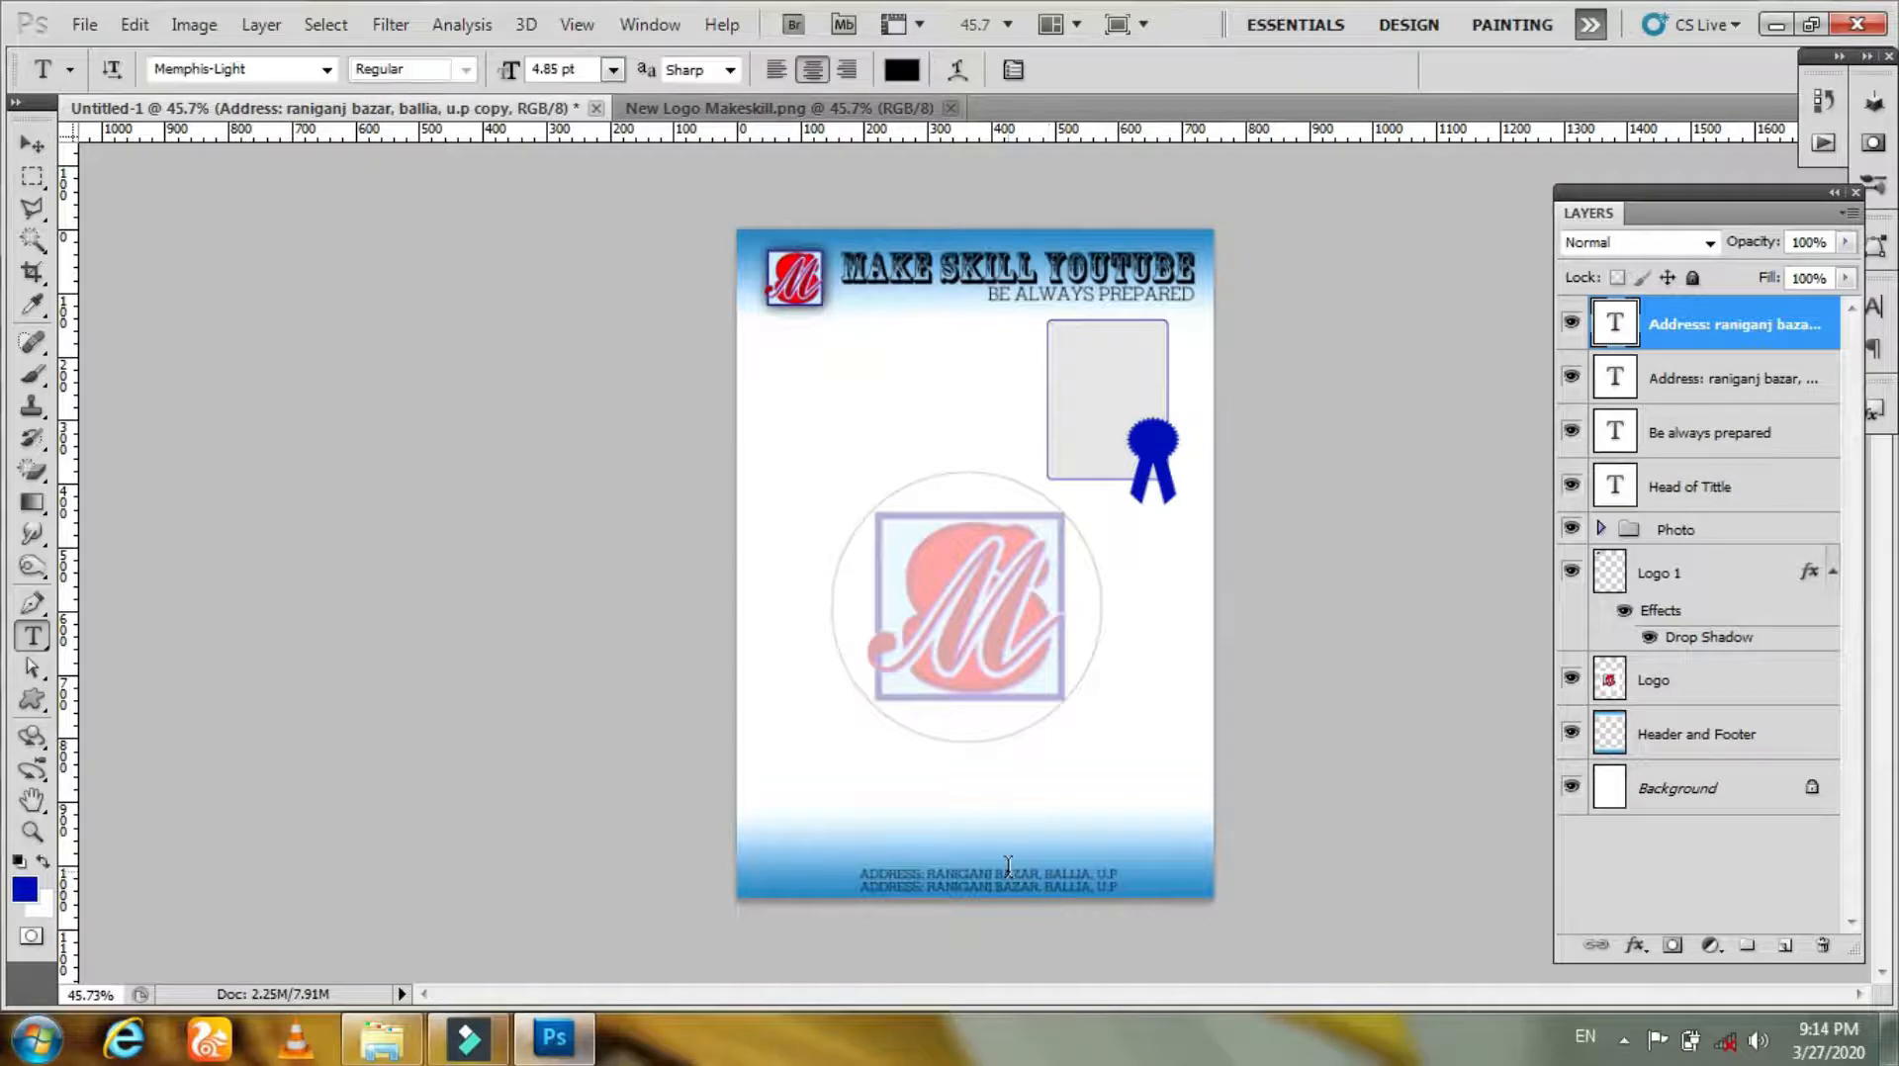
{"action": "left_click", "coordinate": [1008, 868]}
{"action": "key", "text": "ctrl+a"}
{"action": "type", "text": "Contact no:"}
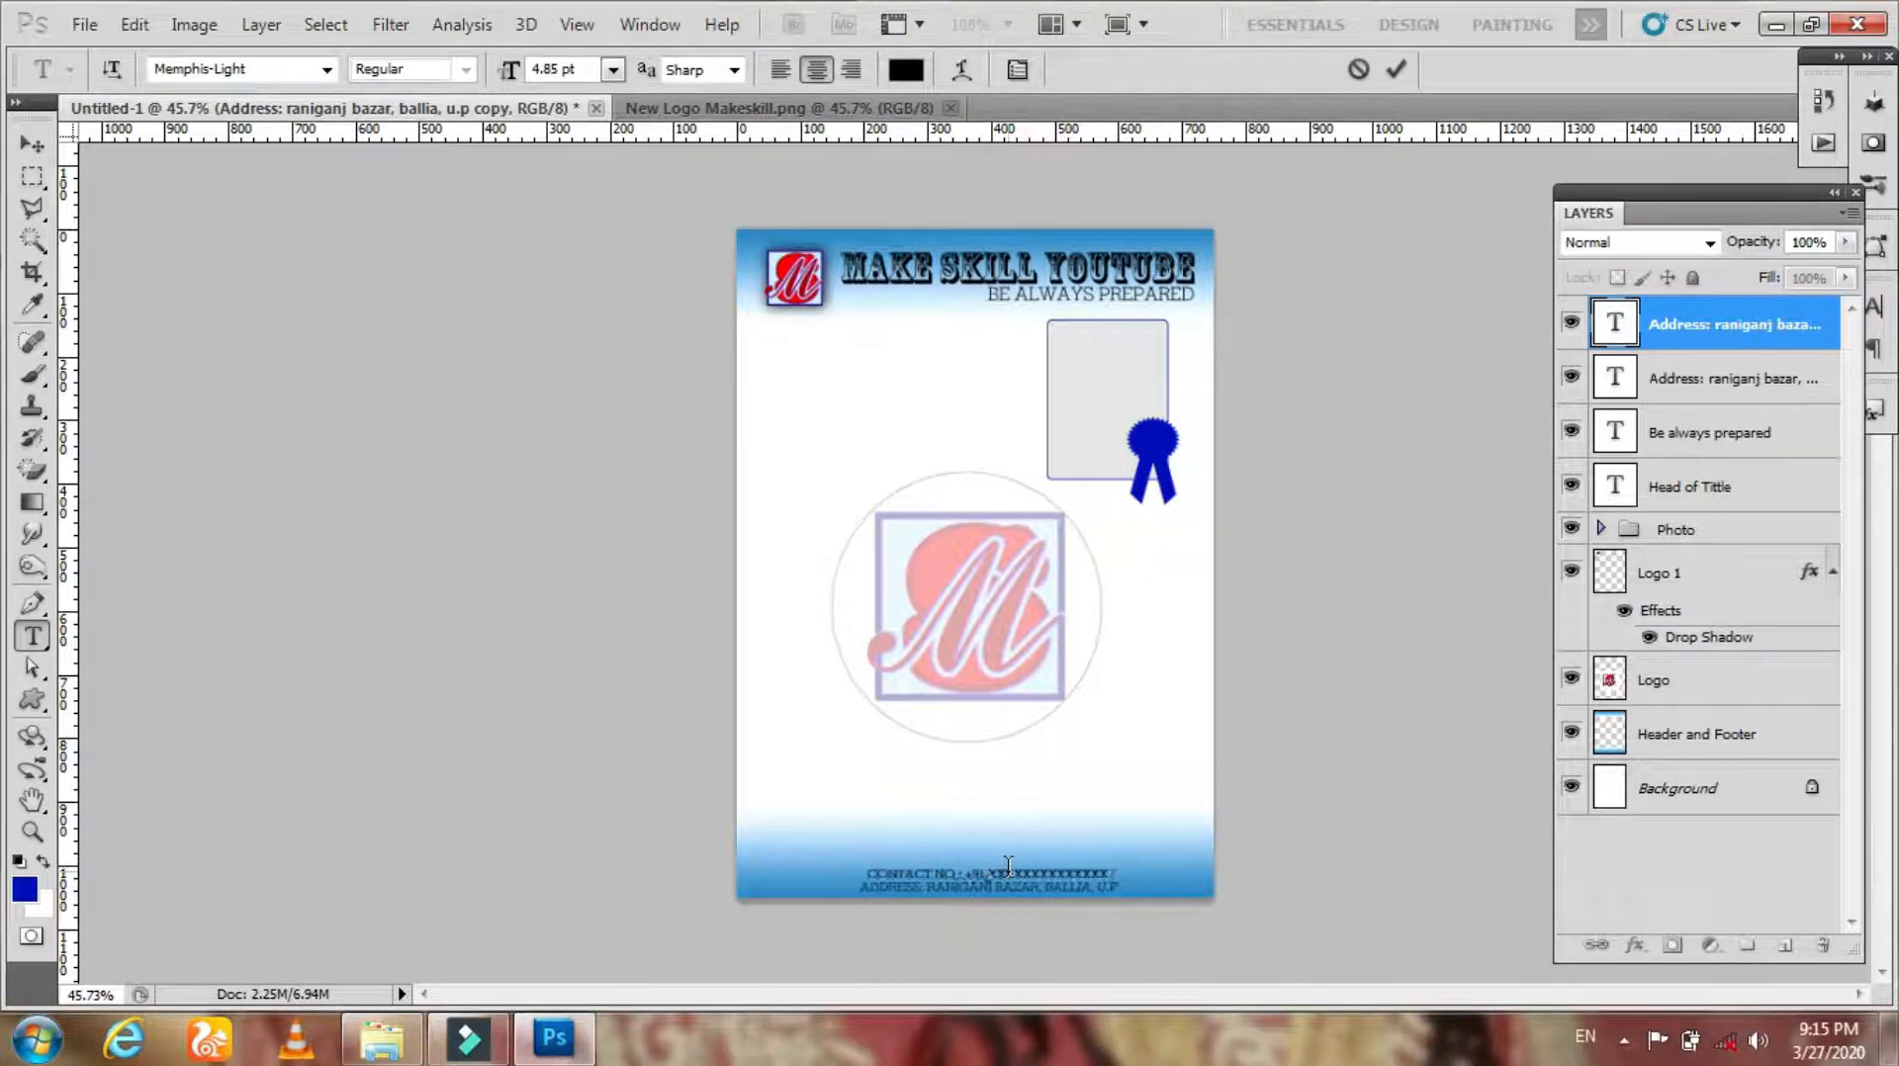
{"action": "type", "text": " +91 xxxxx"}
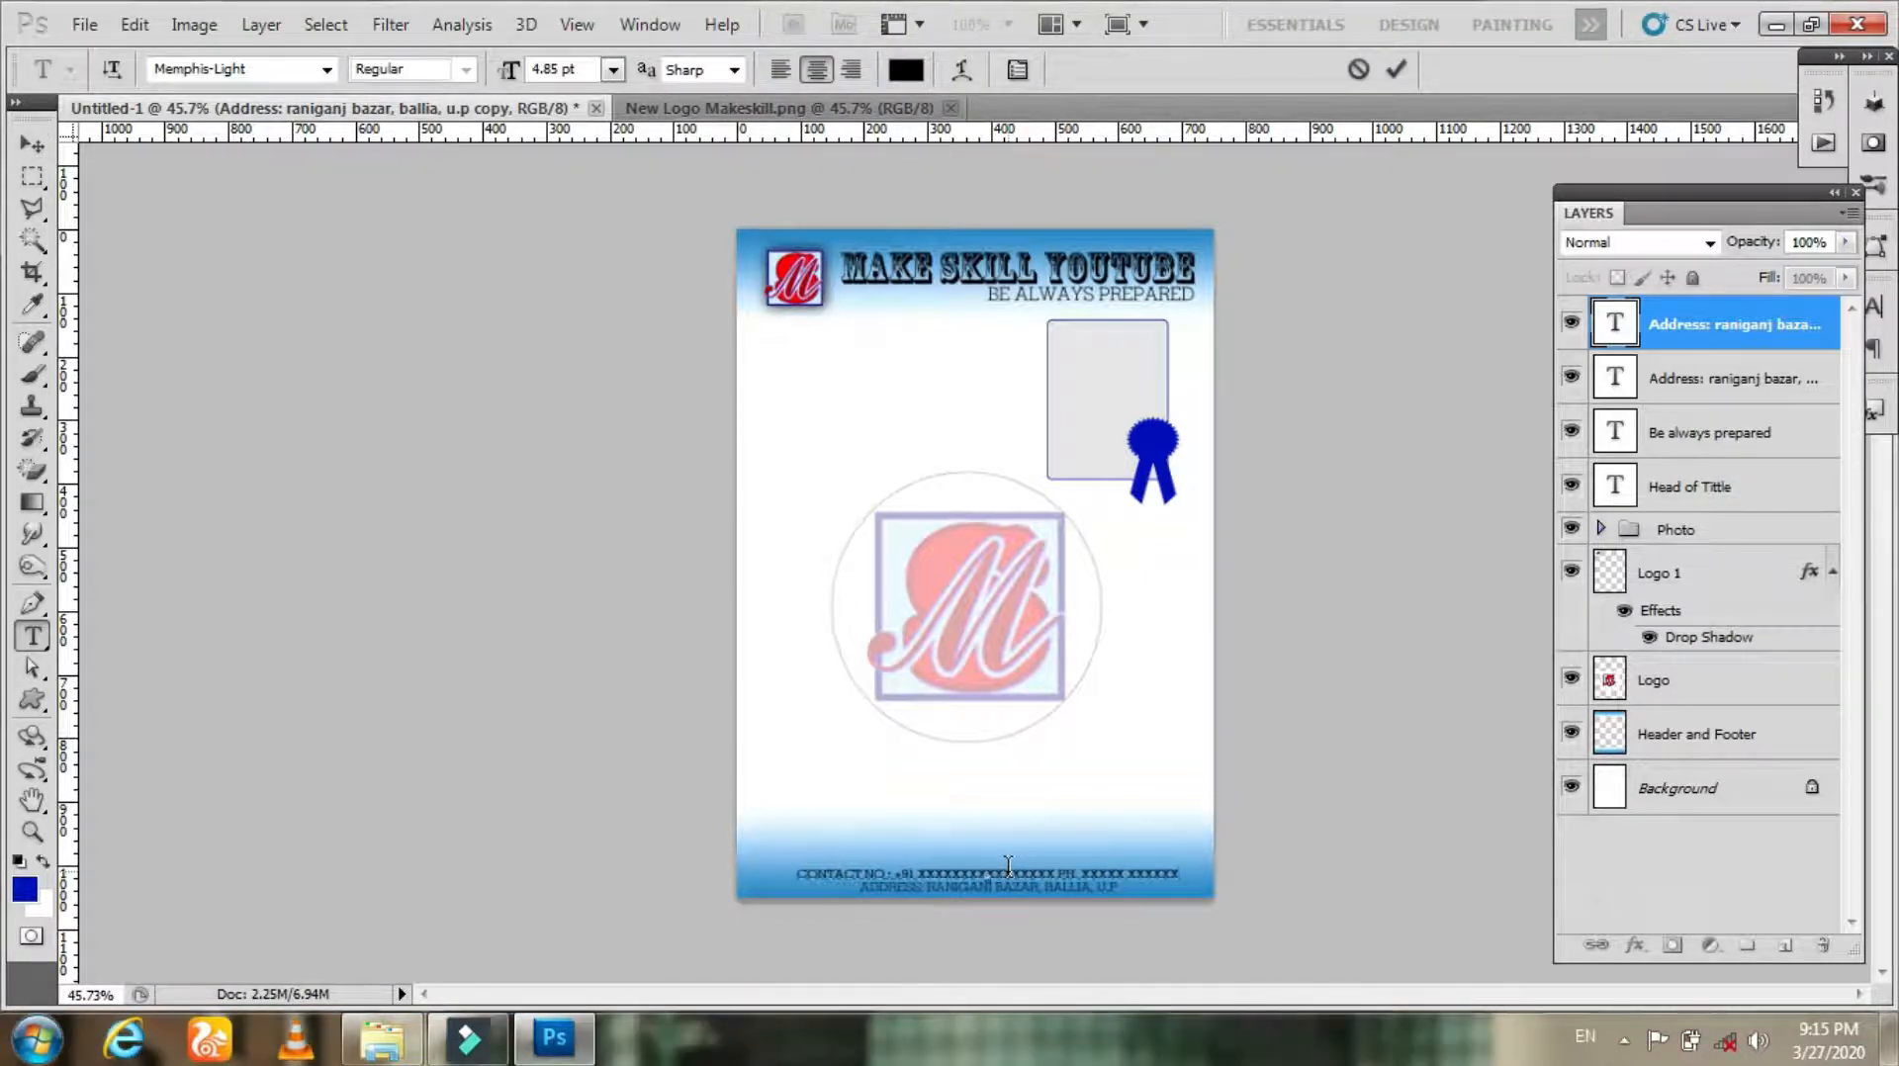
{"action": "left_click", "coordinate": [1395, 69]}
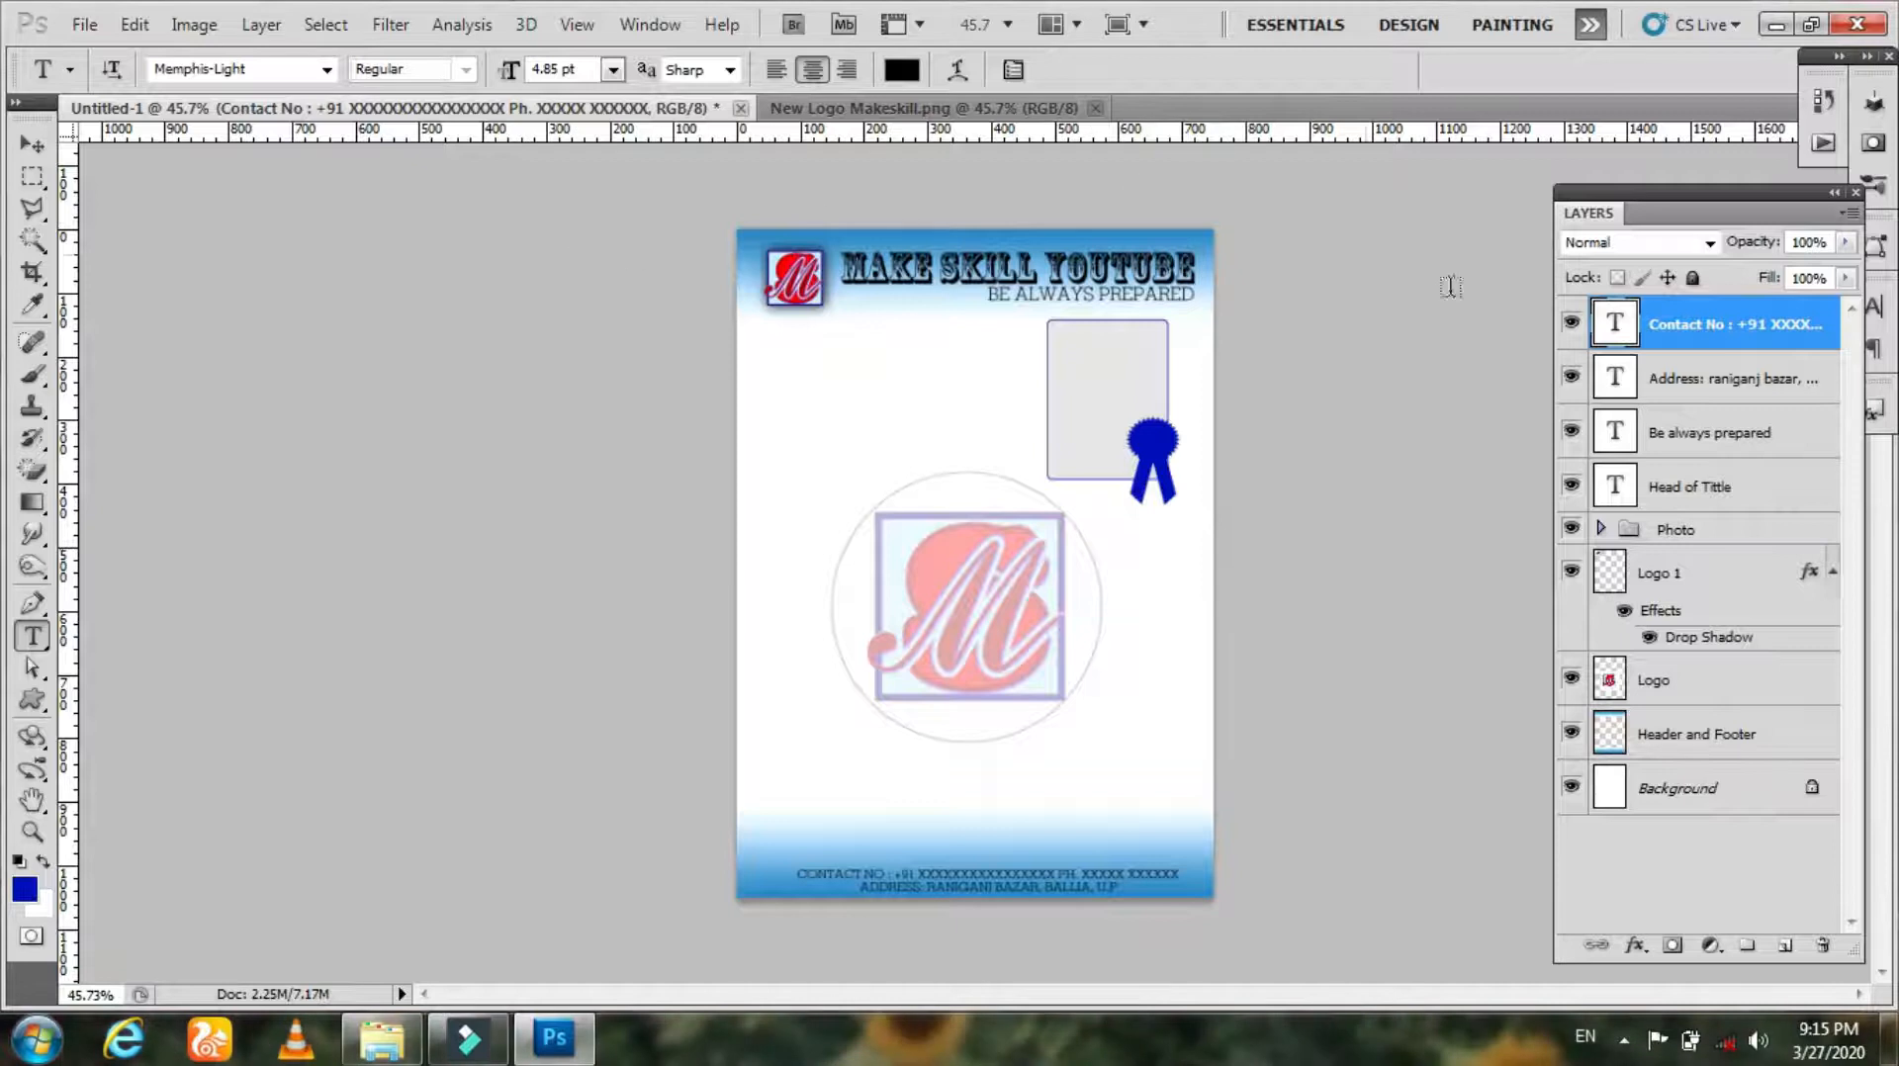
Step: Add a new empty layer directly above the Header and Footer layer
{"action": "left_click", "coordinate": [33, 146]}
{"action": "left_click", "coordinate": [1573, 532]}
{"action": "left_click", "coordinate": [1635, 535]}
{"action": "left_click", "coordinate": [1681, 489]}
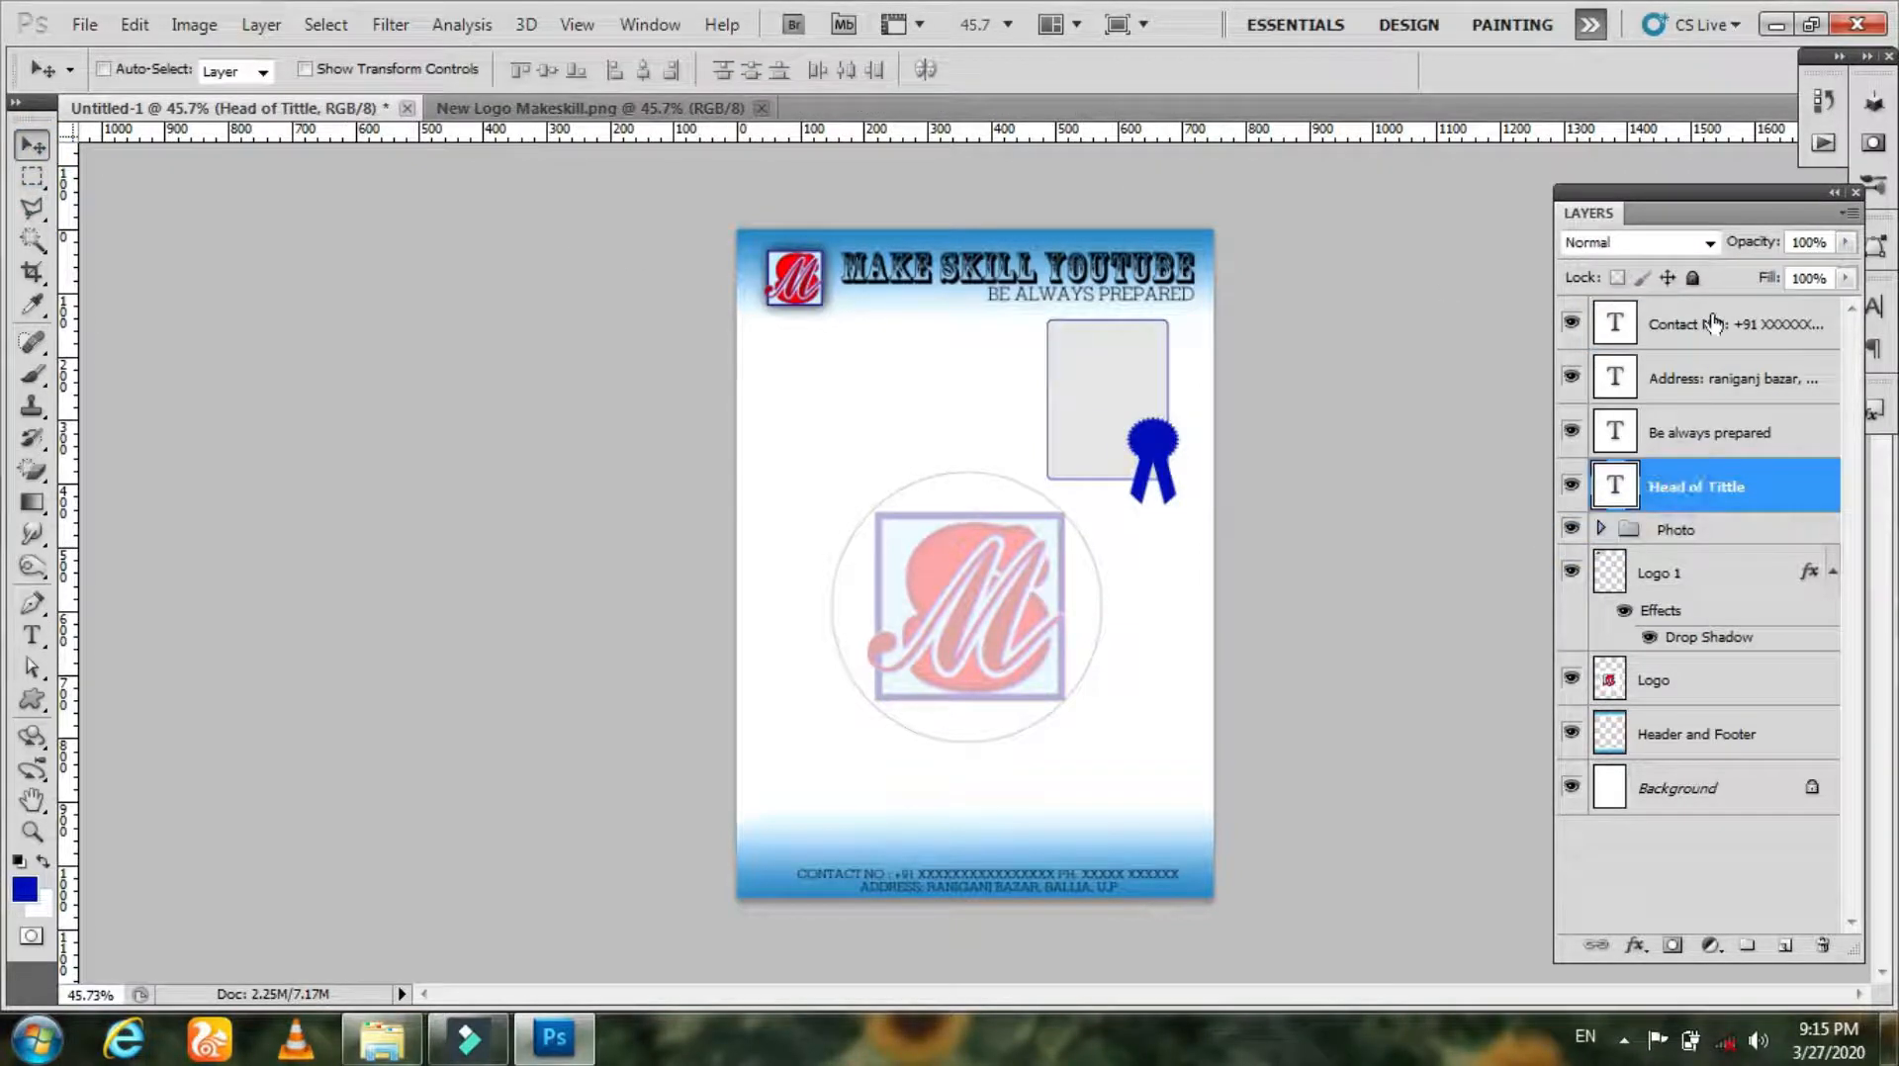
{"action": "left_click", "coordinate": [1690, 337]}
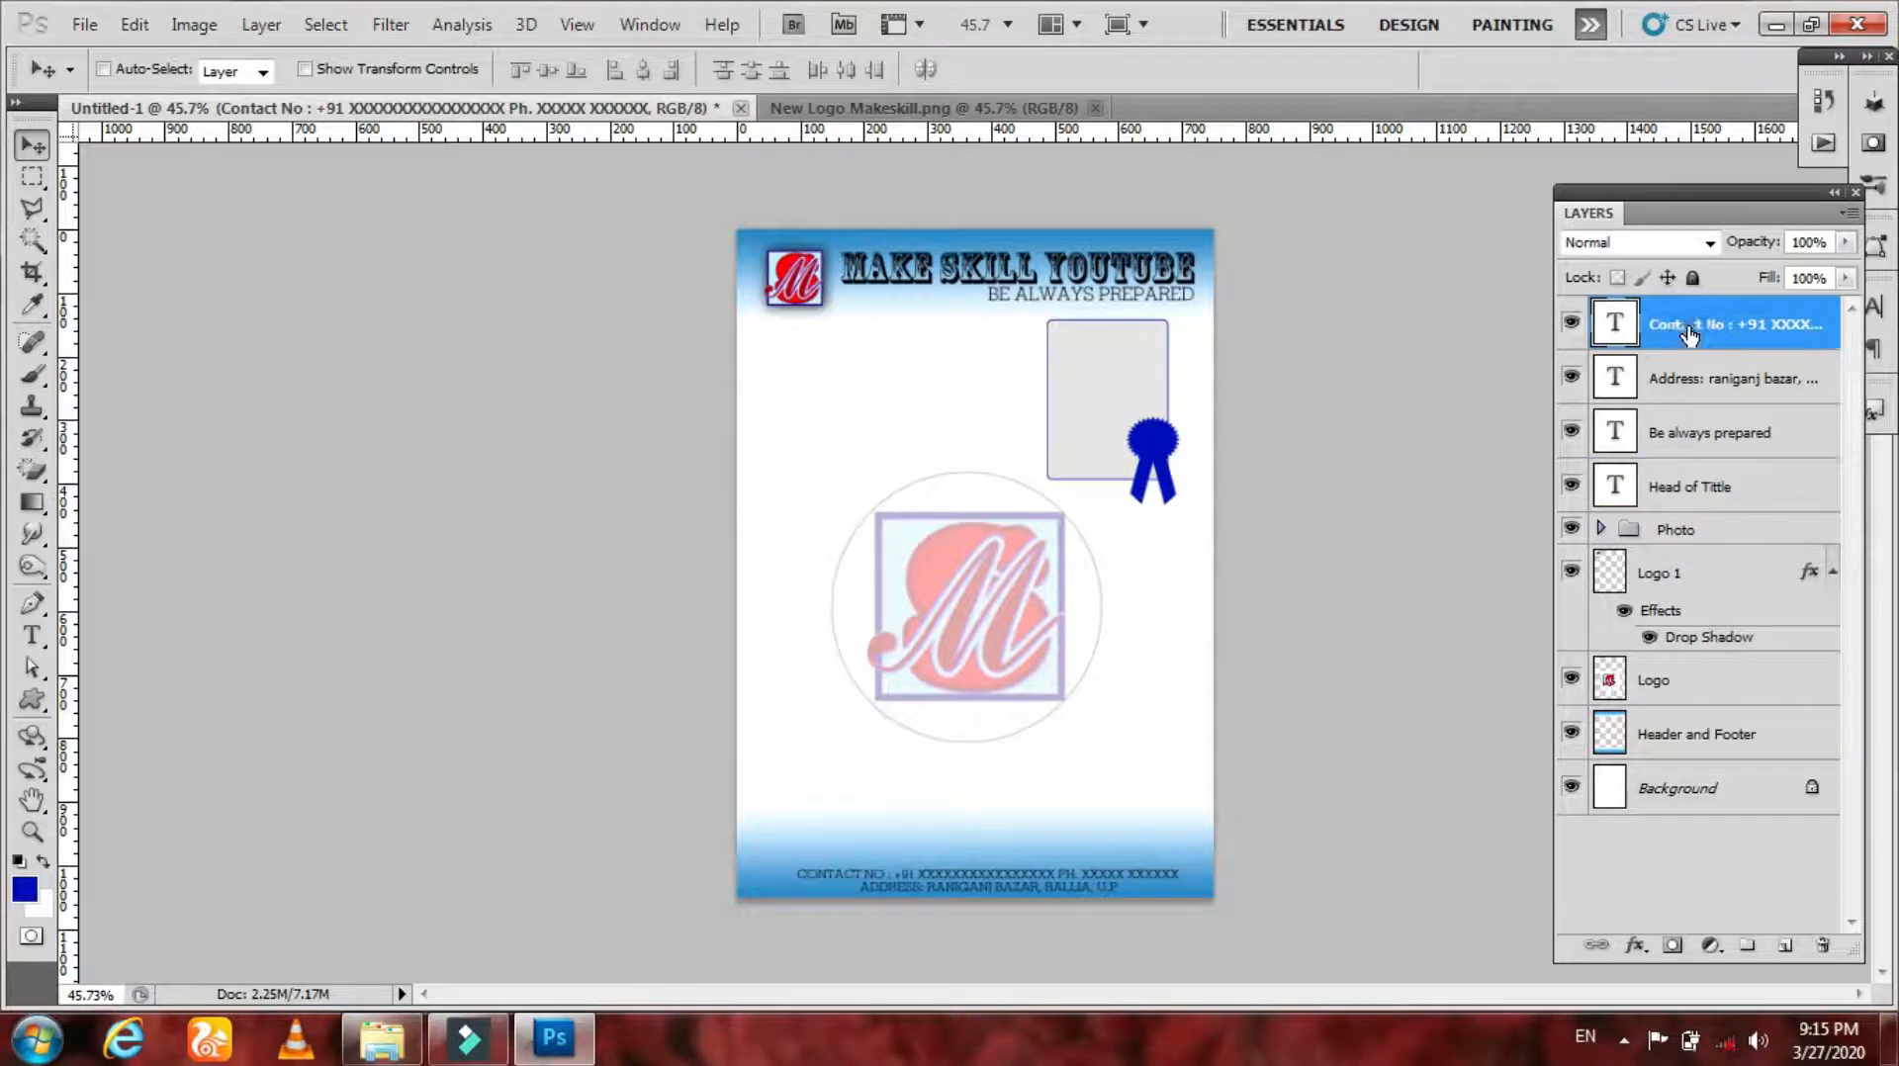
{"action": "left_click", "coordinate": [1677, 746]}
{"action": "left_click", "coordinate": [1790, 951]}
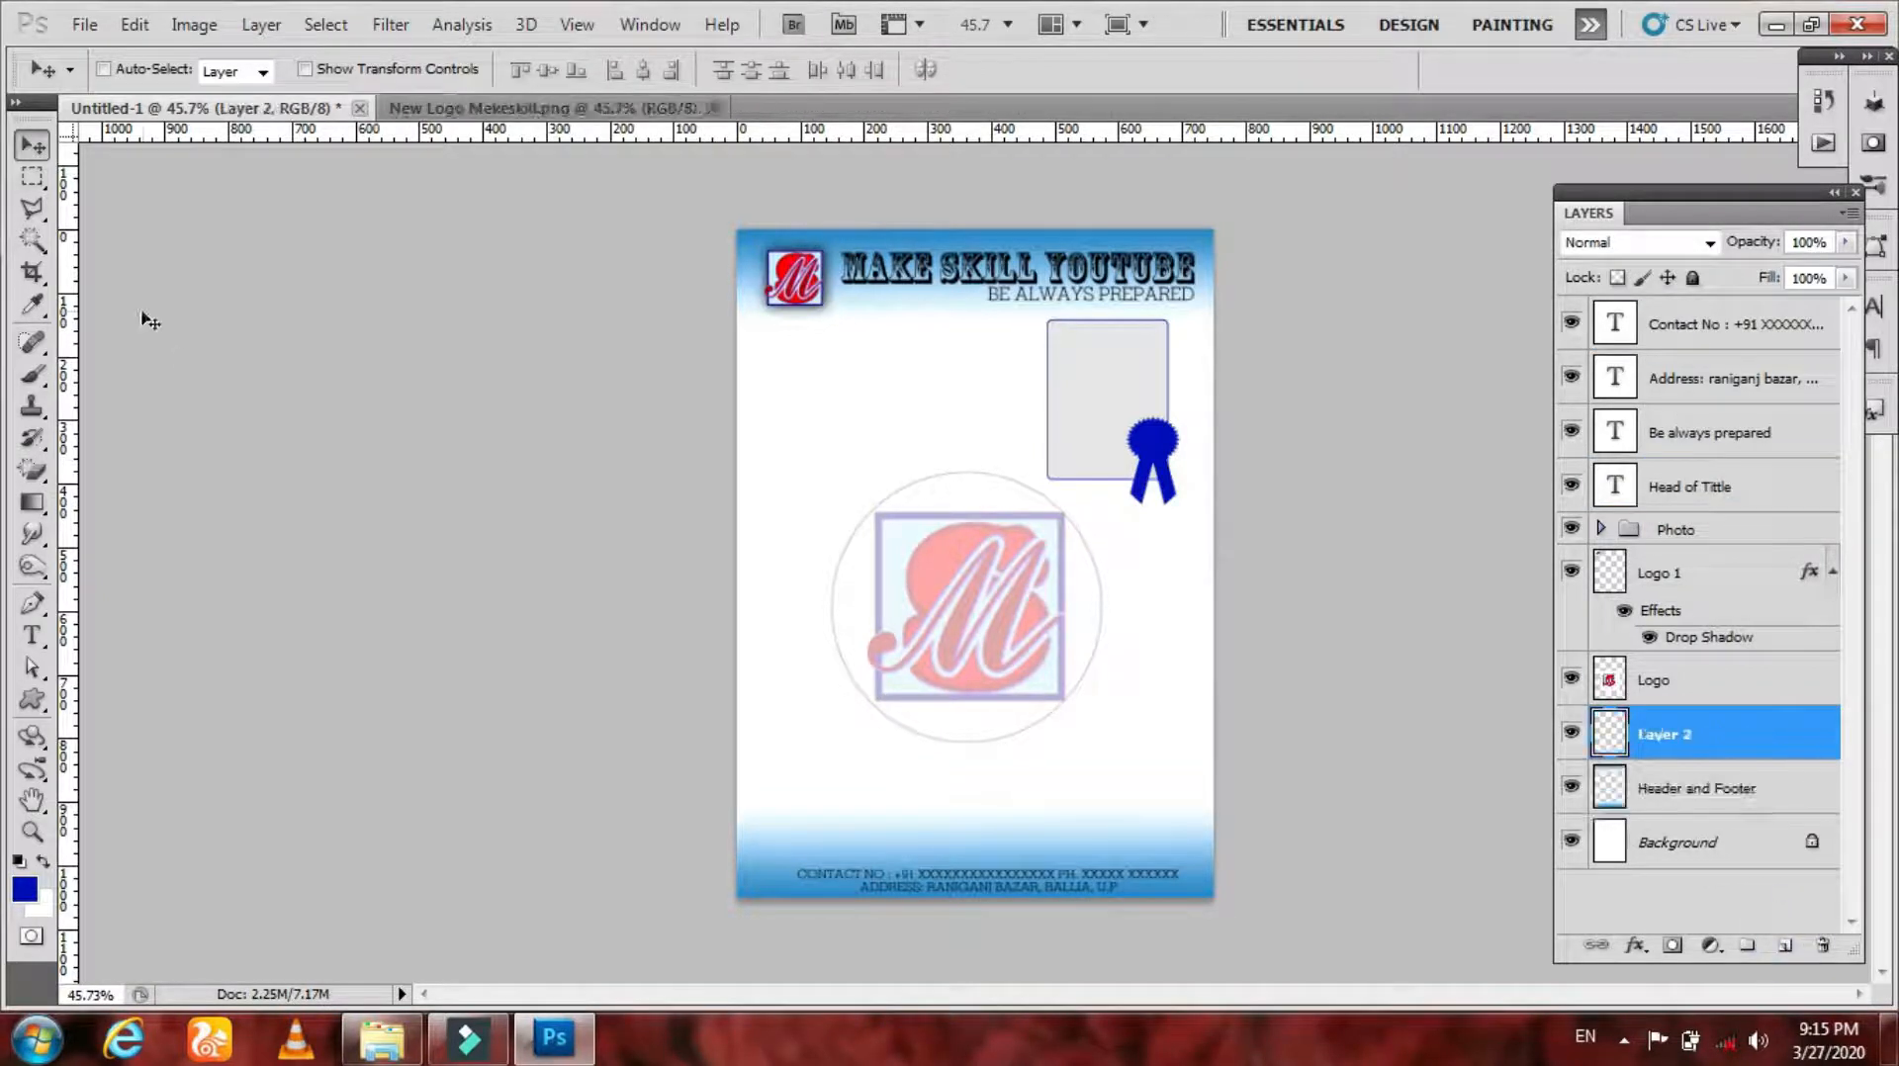
Step: Draw an elliptical selection across the middle of the page with the Elliptical Marquee tool
{"action": "right_click", "coordinate": [32, 177]}
{"action": "left_click", "coordinate": [138, 203]}
{"action": "left_click_drag", "start_coordinate": [792, 600], "coordinate": [1197, 322]}
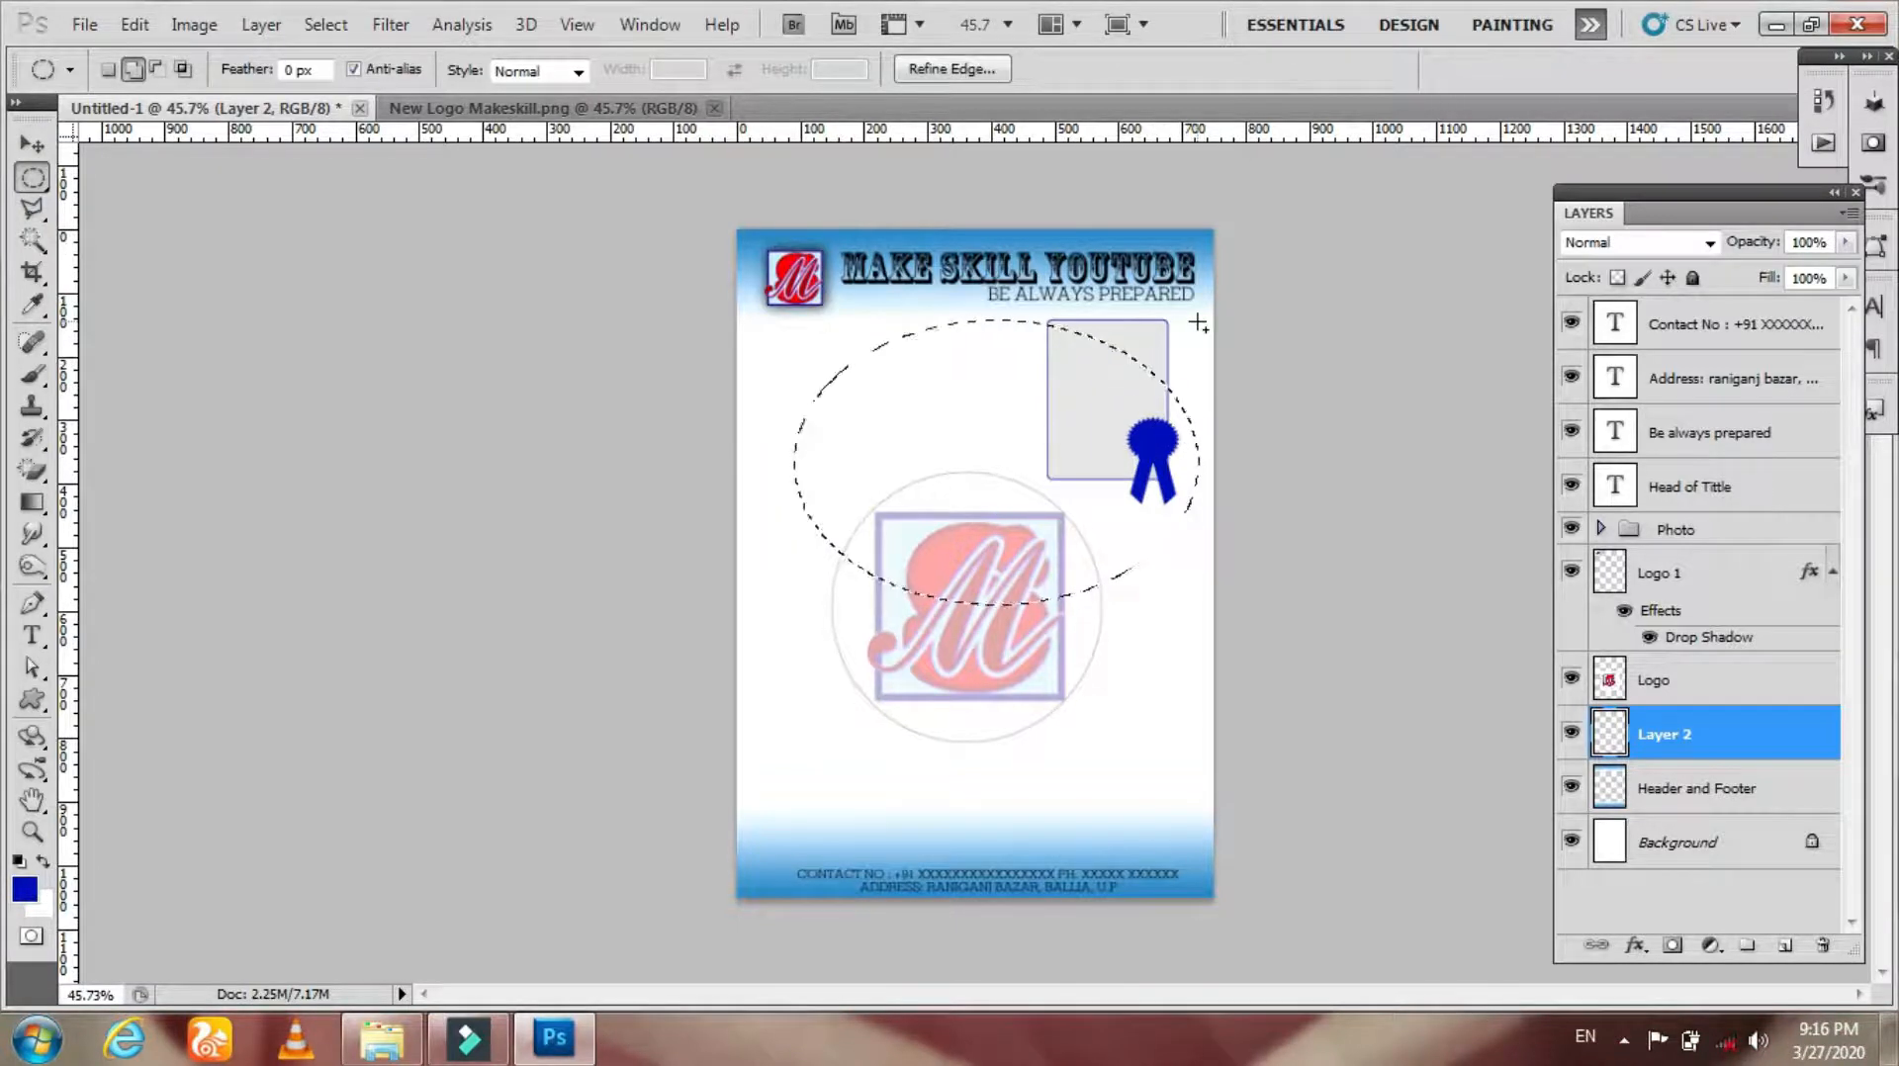
Step: Transform the elliptical selection to about 128% by 131% and rotate it about 41° over the page centre
{"action": "left_click", "coordinate": [325, 23]}
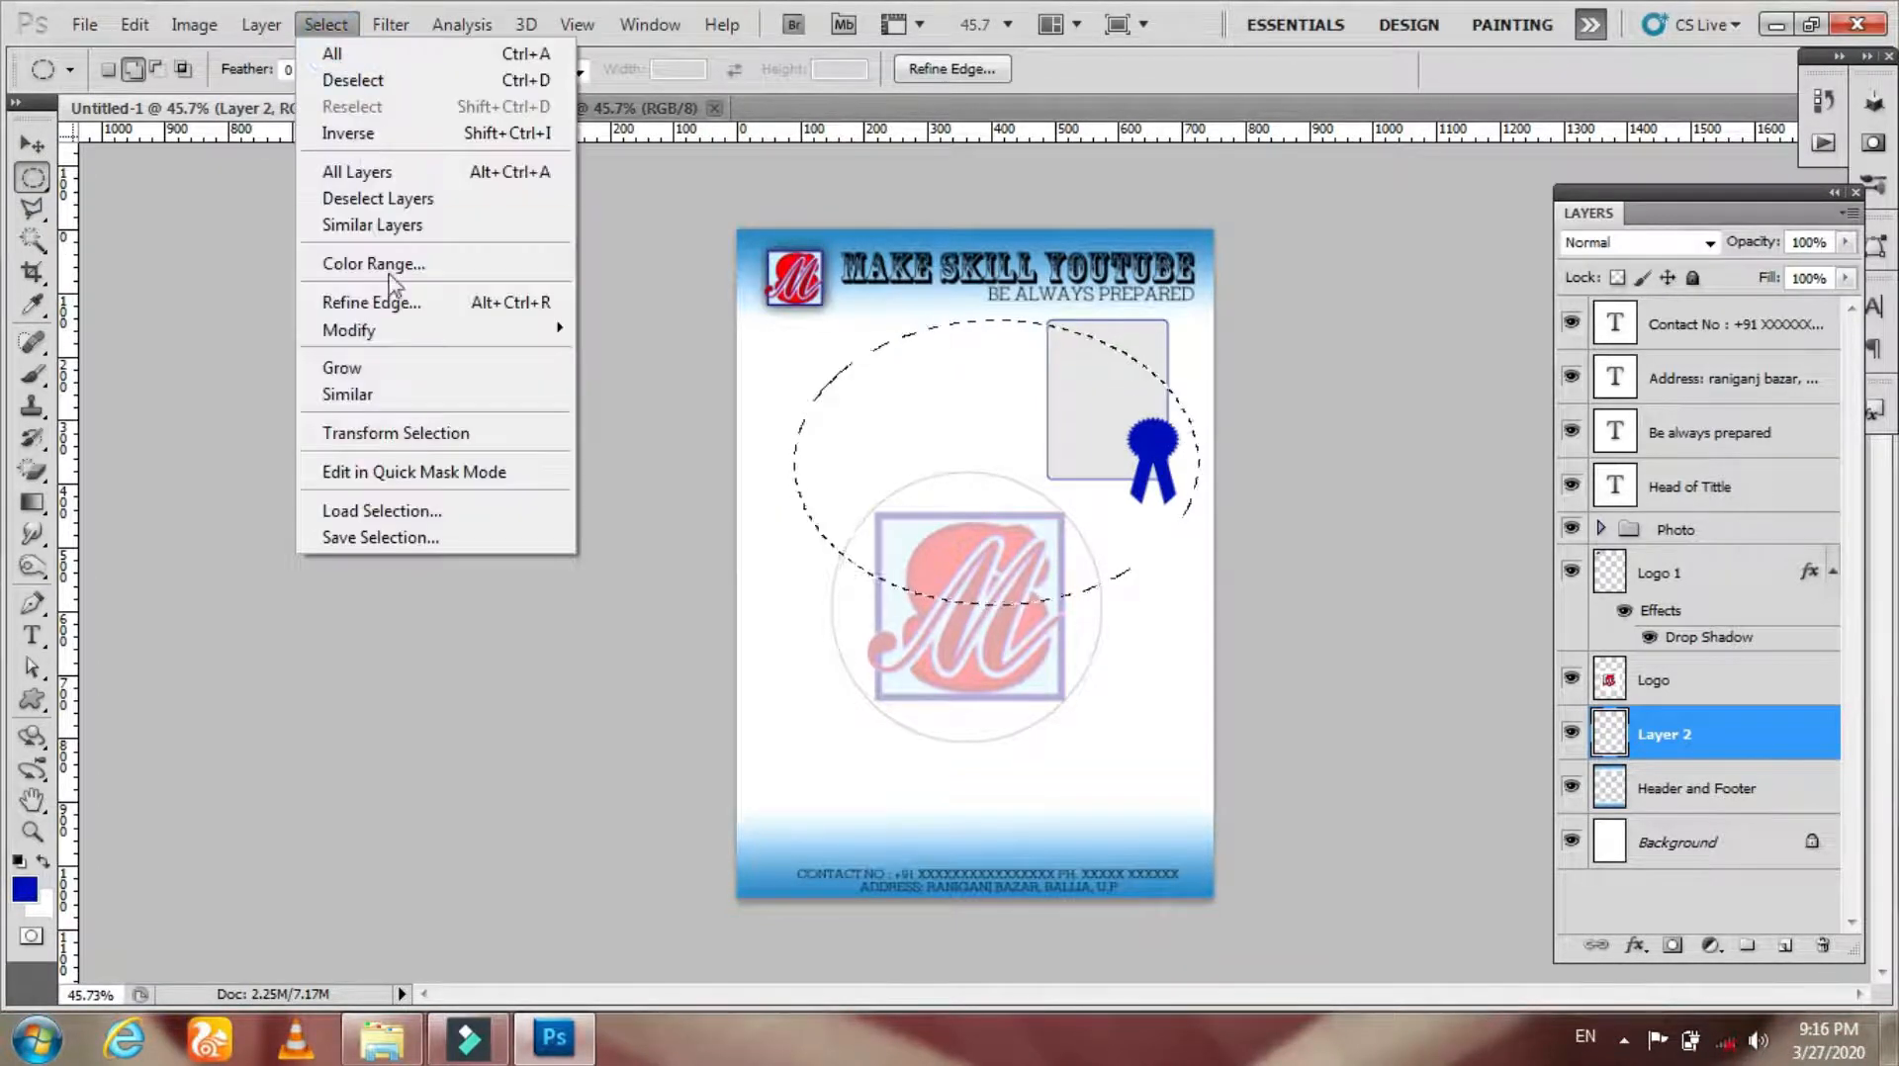
{"action": "left_click", "coordinate": [412, 435]}
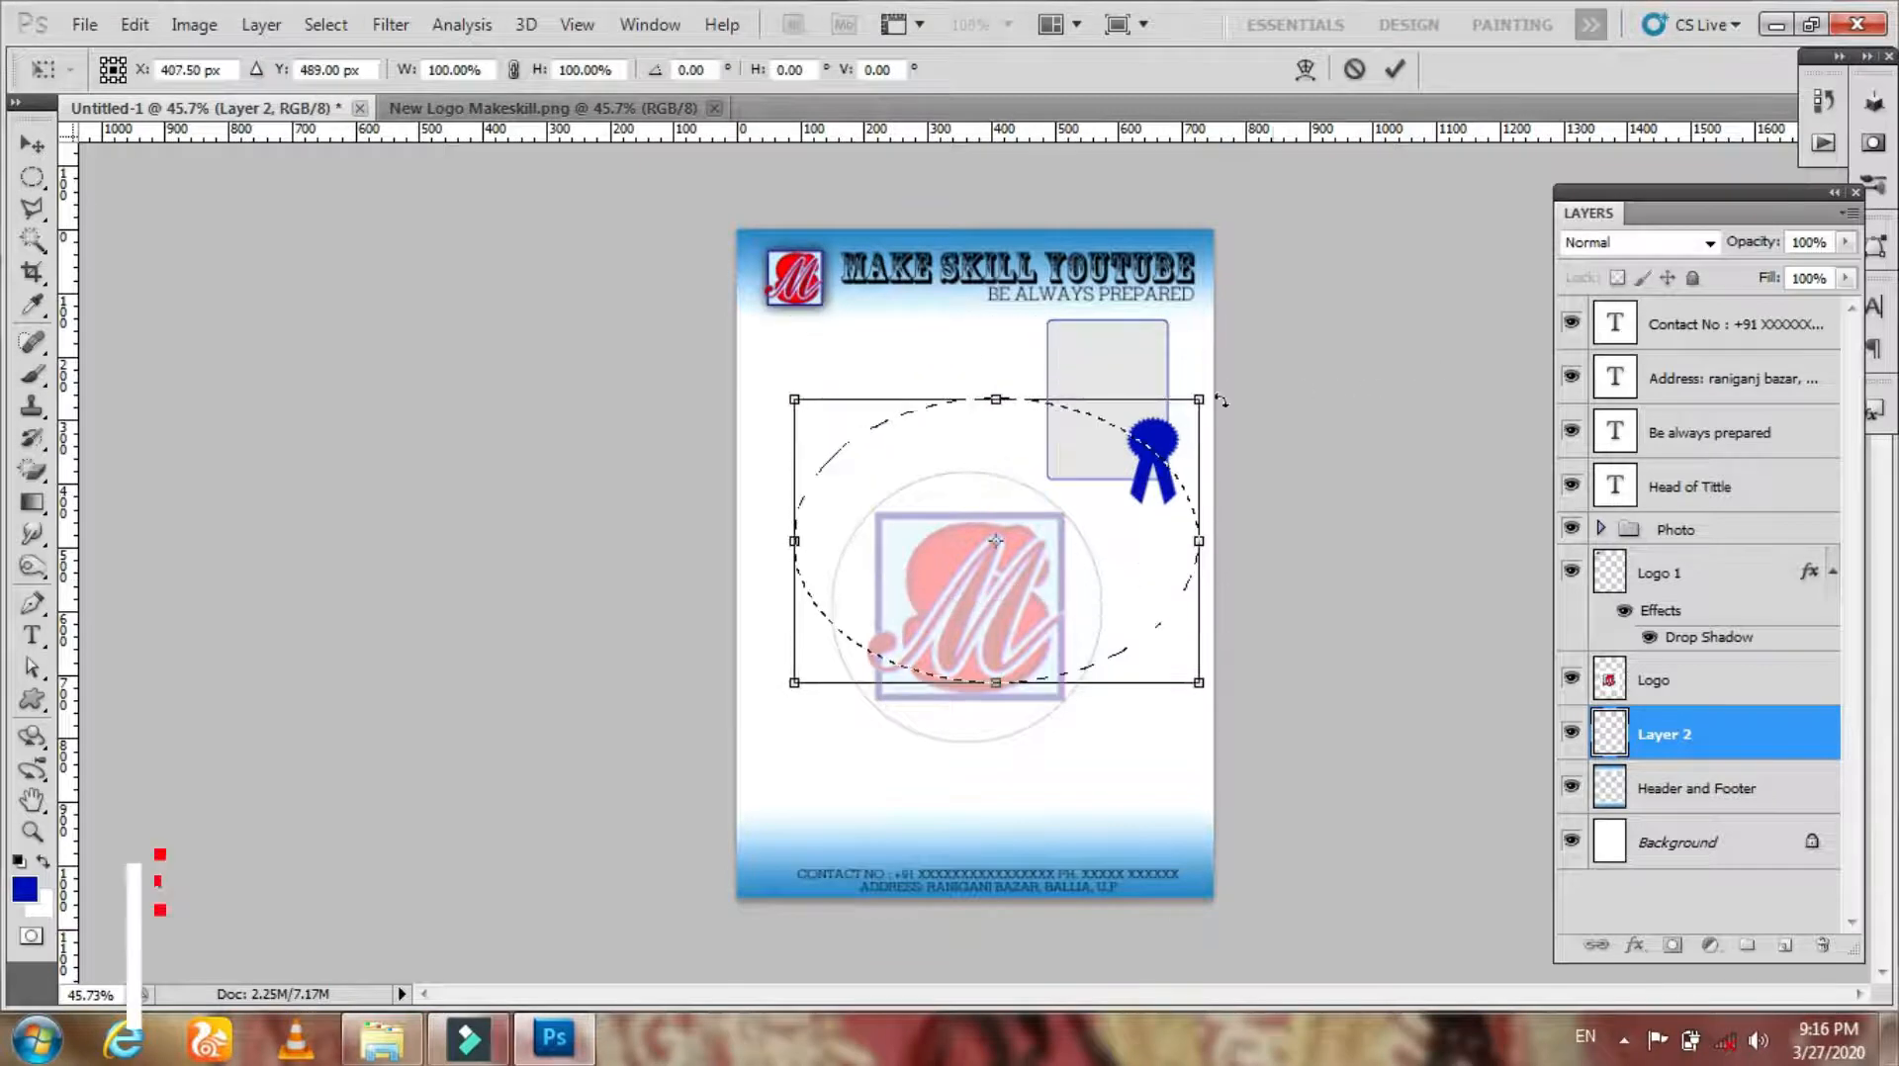
{"action": "left_click_drag", "start_coordinate": [996, 398], "coordinate": [996, 433]}
{"action": "left_click_drag", "start_coordinate": [1325, 364], "coordinate": [1279, 634]}
{"action": "mouse_move", "coordinate": [1151, 605]}
{"action": "left_mouse_down"}
{"action": "mouse_move", "coordinate": [1122, 631]}
{"action": "mouse_move", "coordinate": [1156, 642]}
{"action": "left_mouse_up"}
{"action": "left_click_drag", "start_coordinate": [1279, 658], "coordinate": [1334, 676]}
{"action": "left_click_drag", "start_coordinate": [1223, 813], "coordinate": [1137, 744]}
{"action": "left_click_drag", "start_coordinate": [791, 395], "coordinate": [799, 405]}
{"action": "left_click_drag", "start_coordinate": [993, 563], "coordinate": [971, 554]}
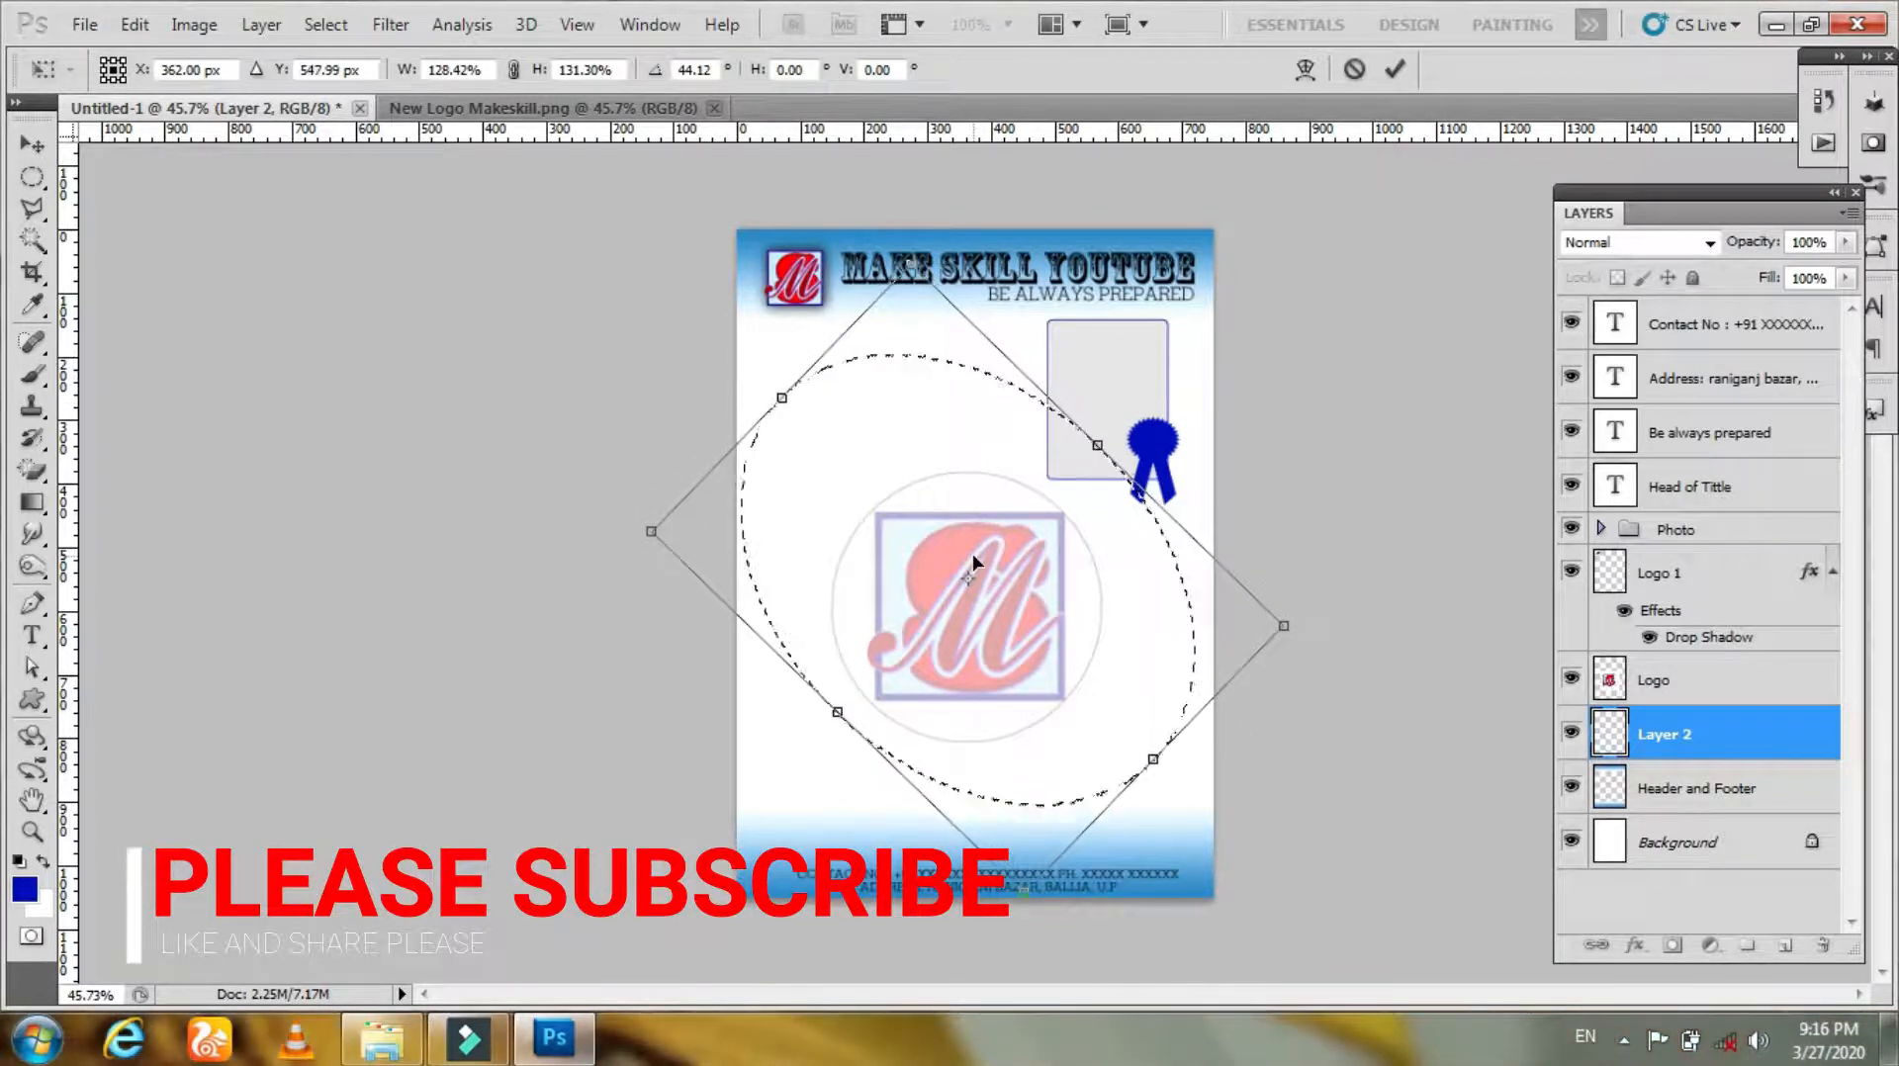
{"action": "left_click_drag", "start_coordinate": [1372, 687], "coordinate": [1373, 666]}
{"action": "left_click_drag", "start_coordinate": [1175, 634], "coordinate": [1180, 638]}
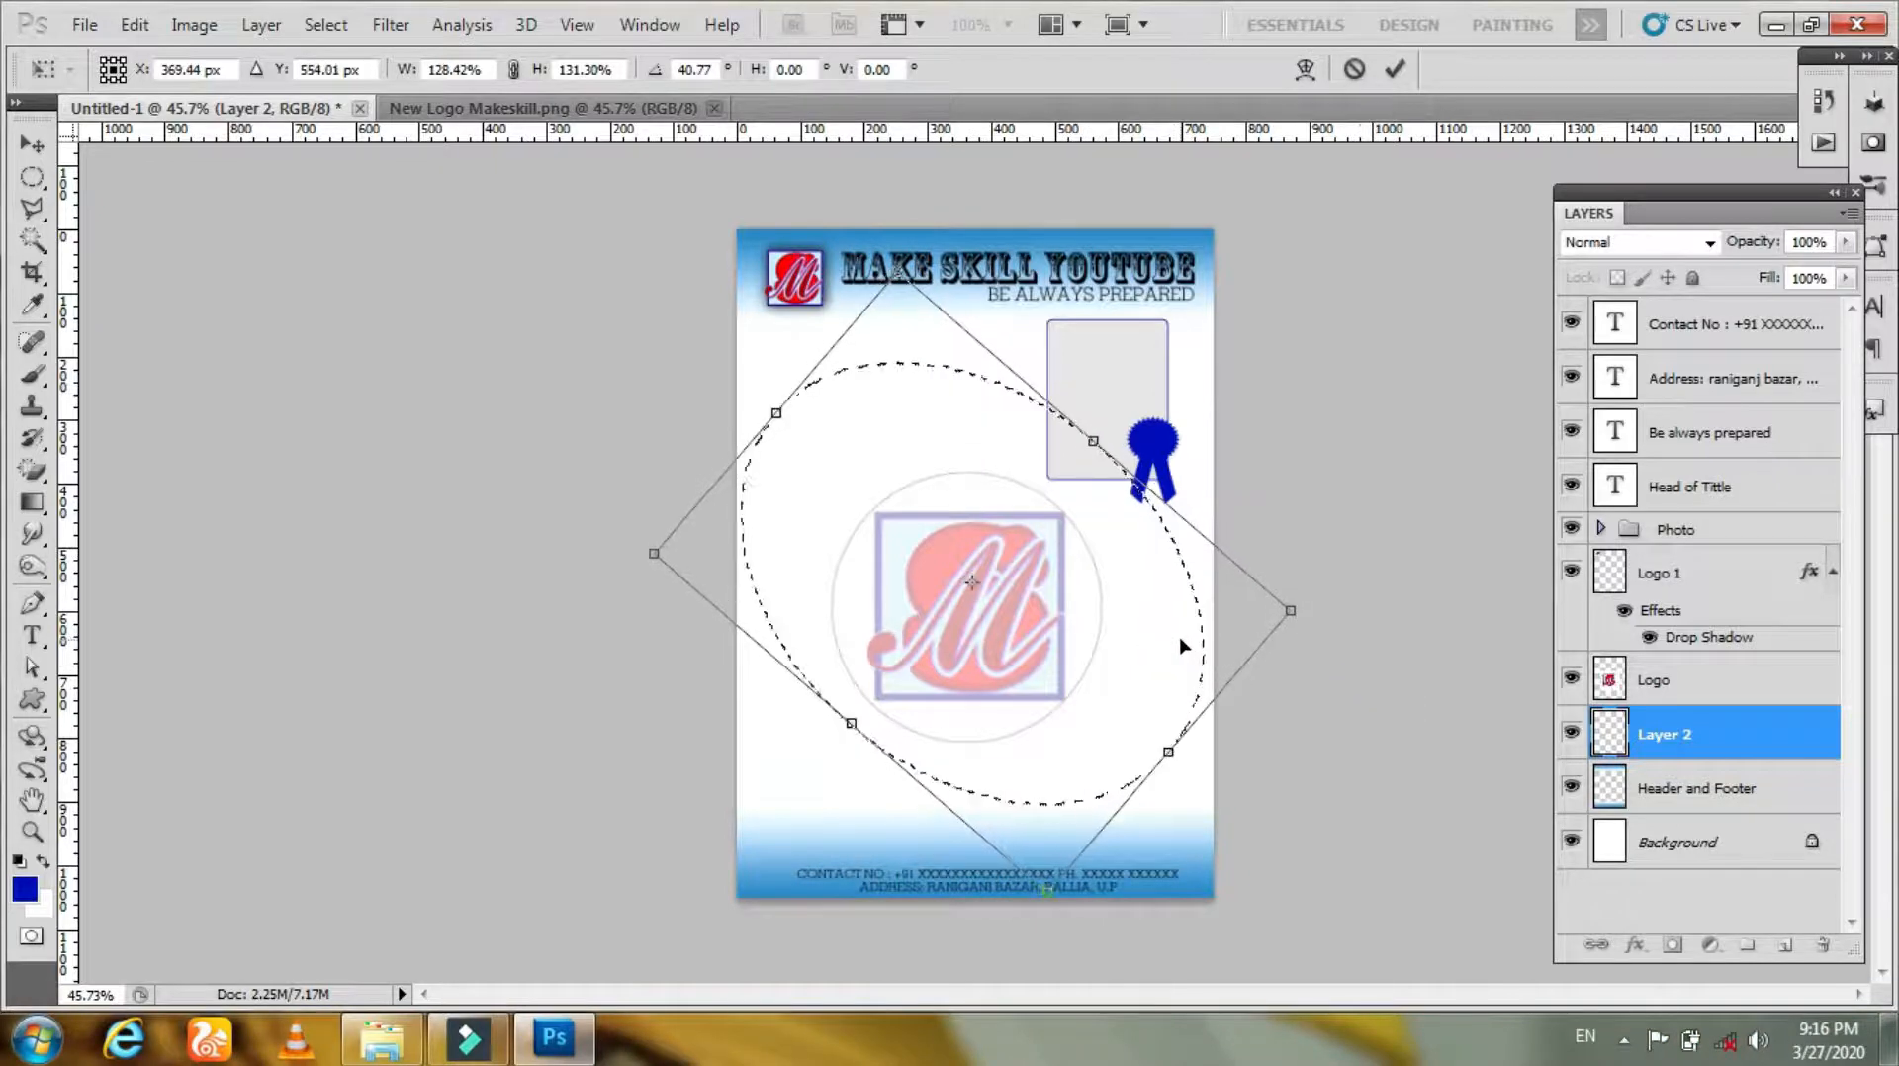
{"action": "key", "text": "Return"}
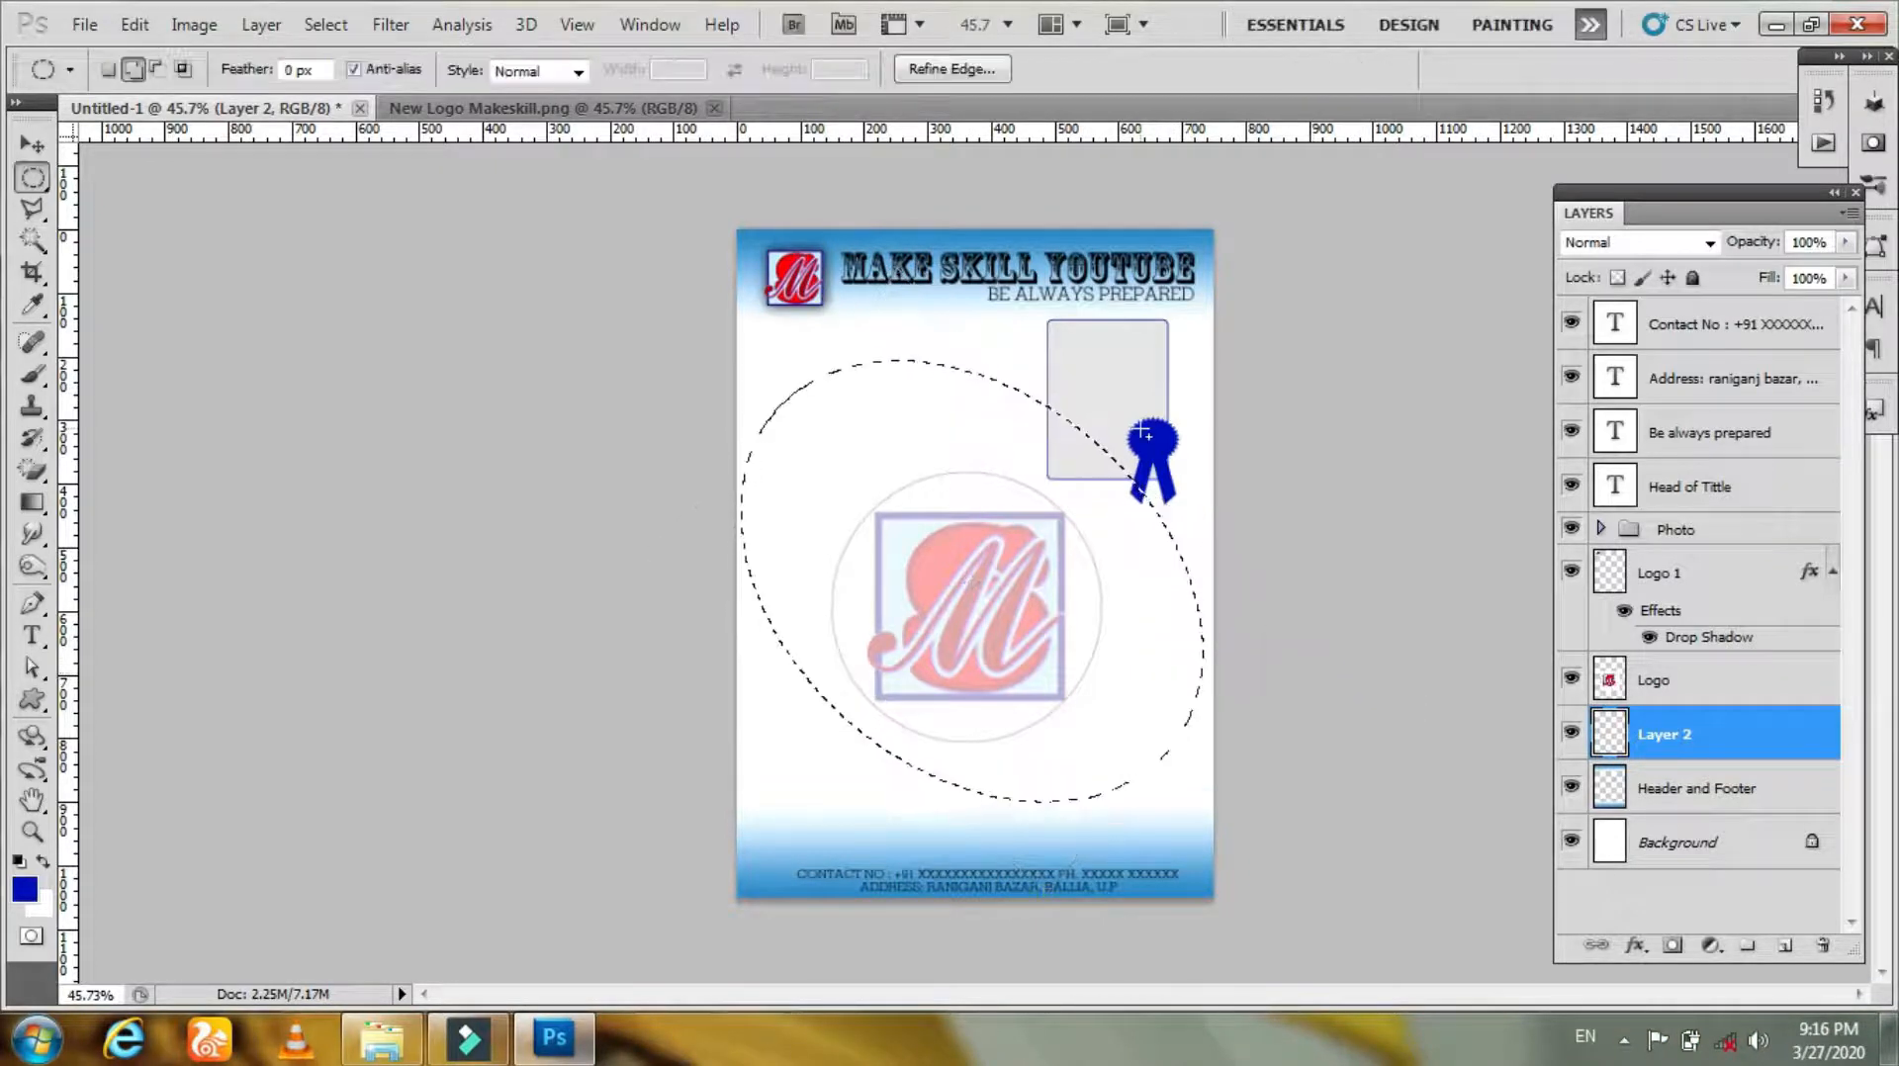
Step: Invert the selection and set the foreground colour to yellow fcff1b
{"action": "right_click", "coordinate": [1034, 376]}
{"action": "left_click", "coordinate": [1164, 430]}
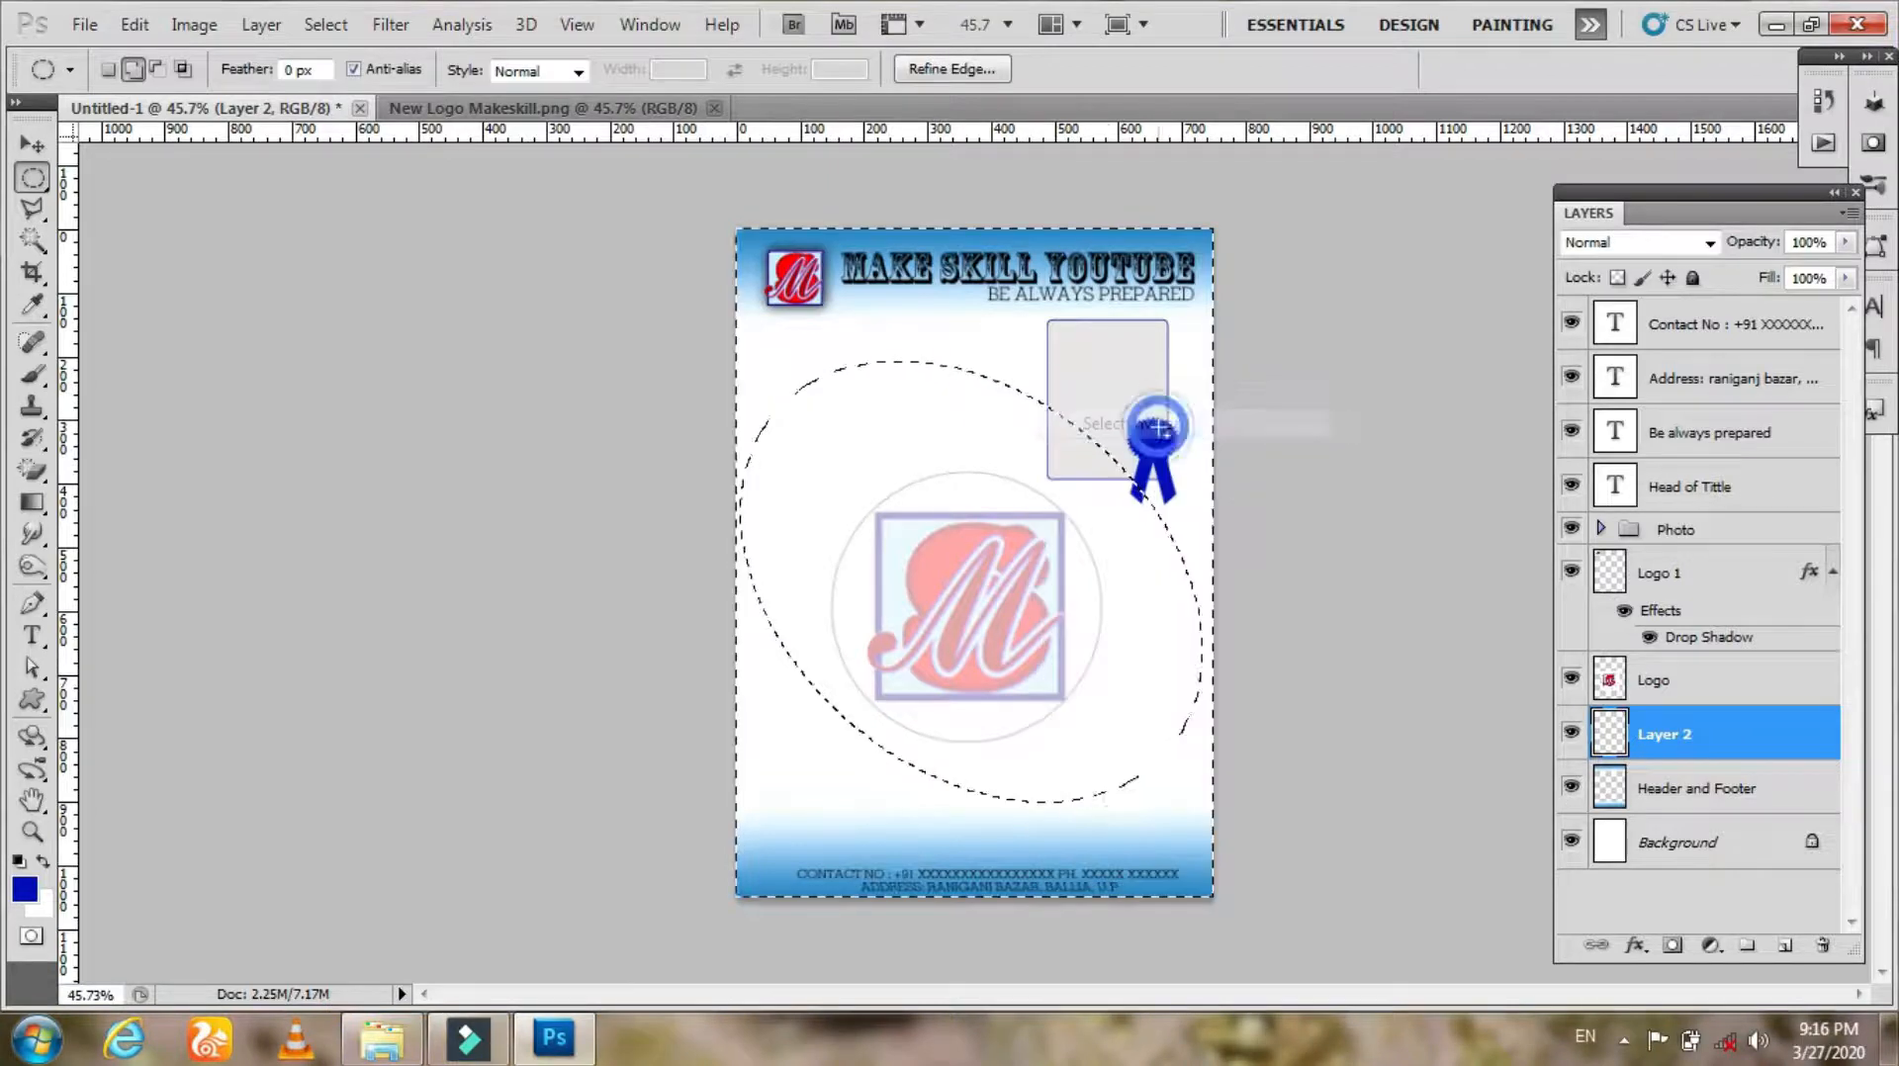
{"action": "left_click", "coordinate": [22, 888]}
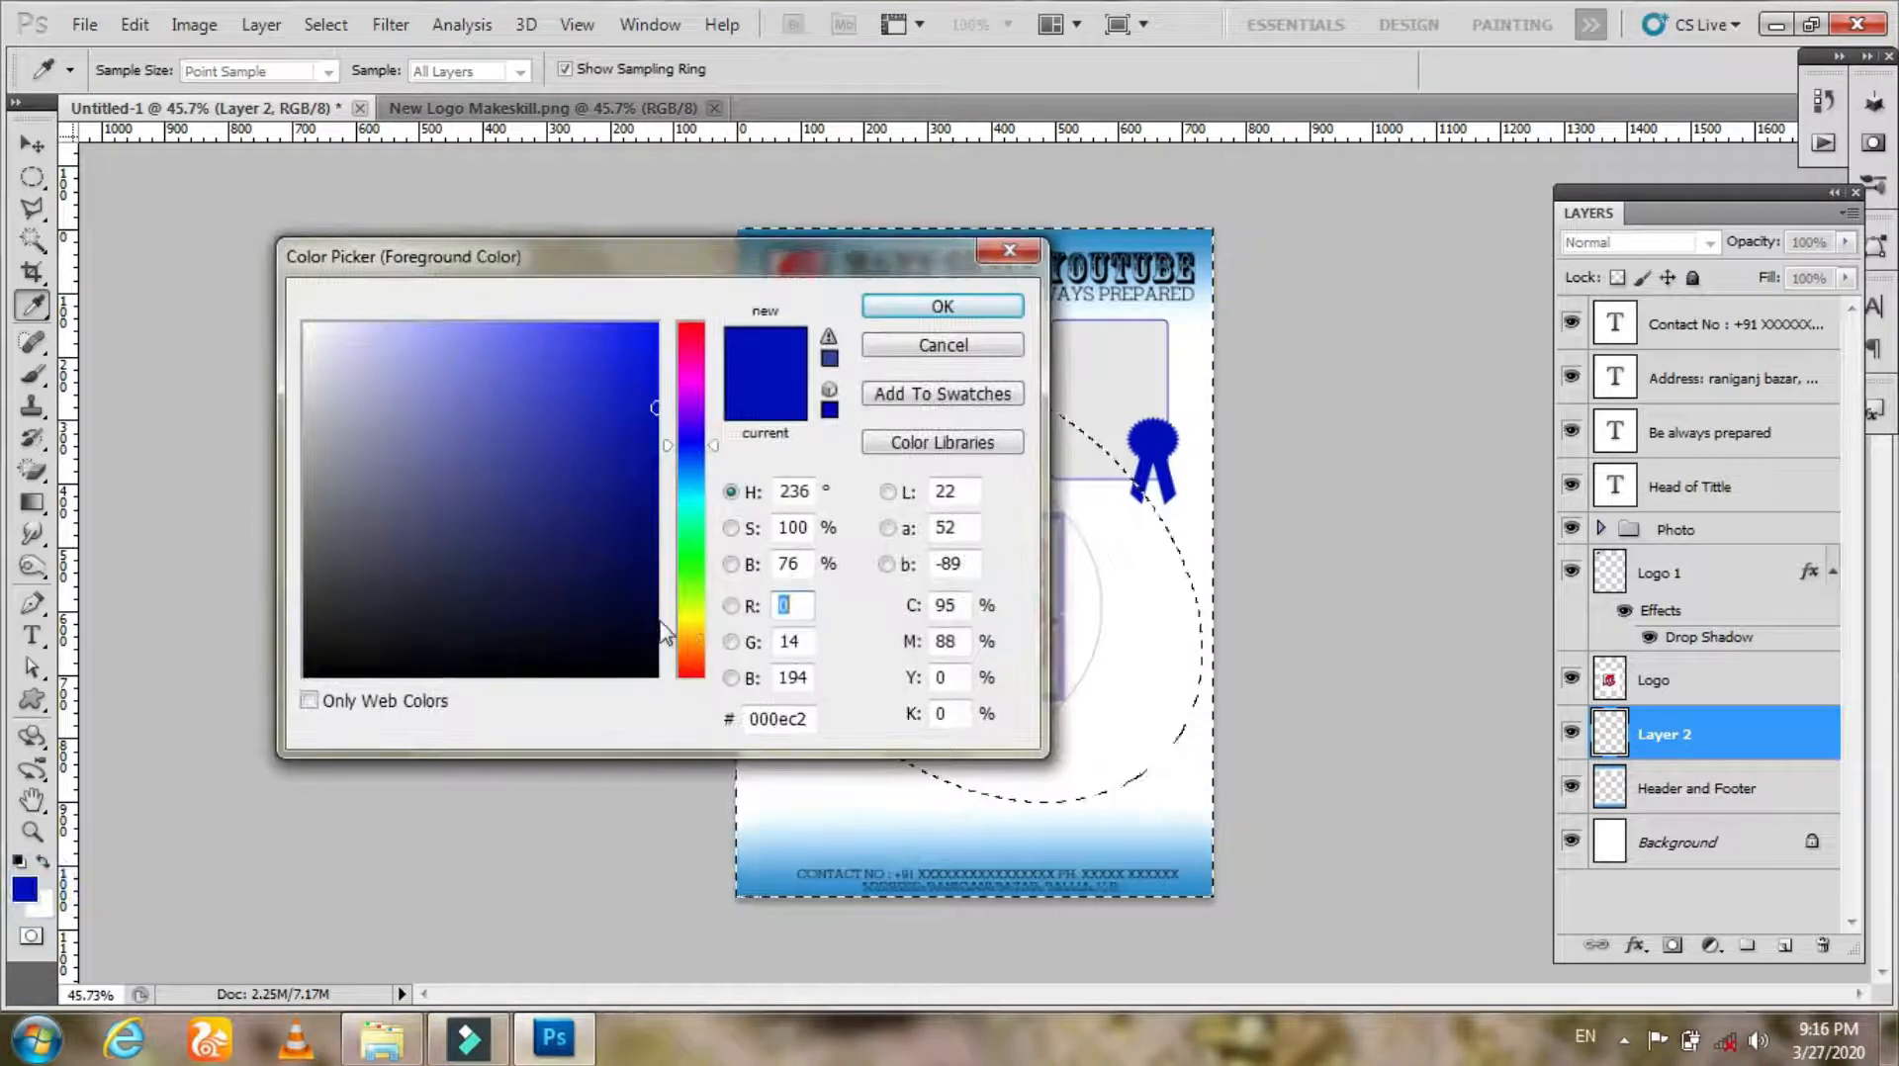
{"action": "left_click", "coordinate": [691, 615]}
{"action": "left_click", "coordinate": [612, 325]}
{"action": "left_click", "coordinate": [614, 318]}
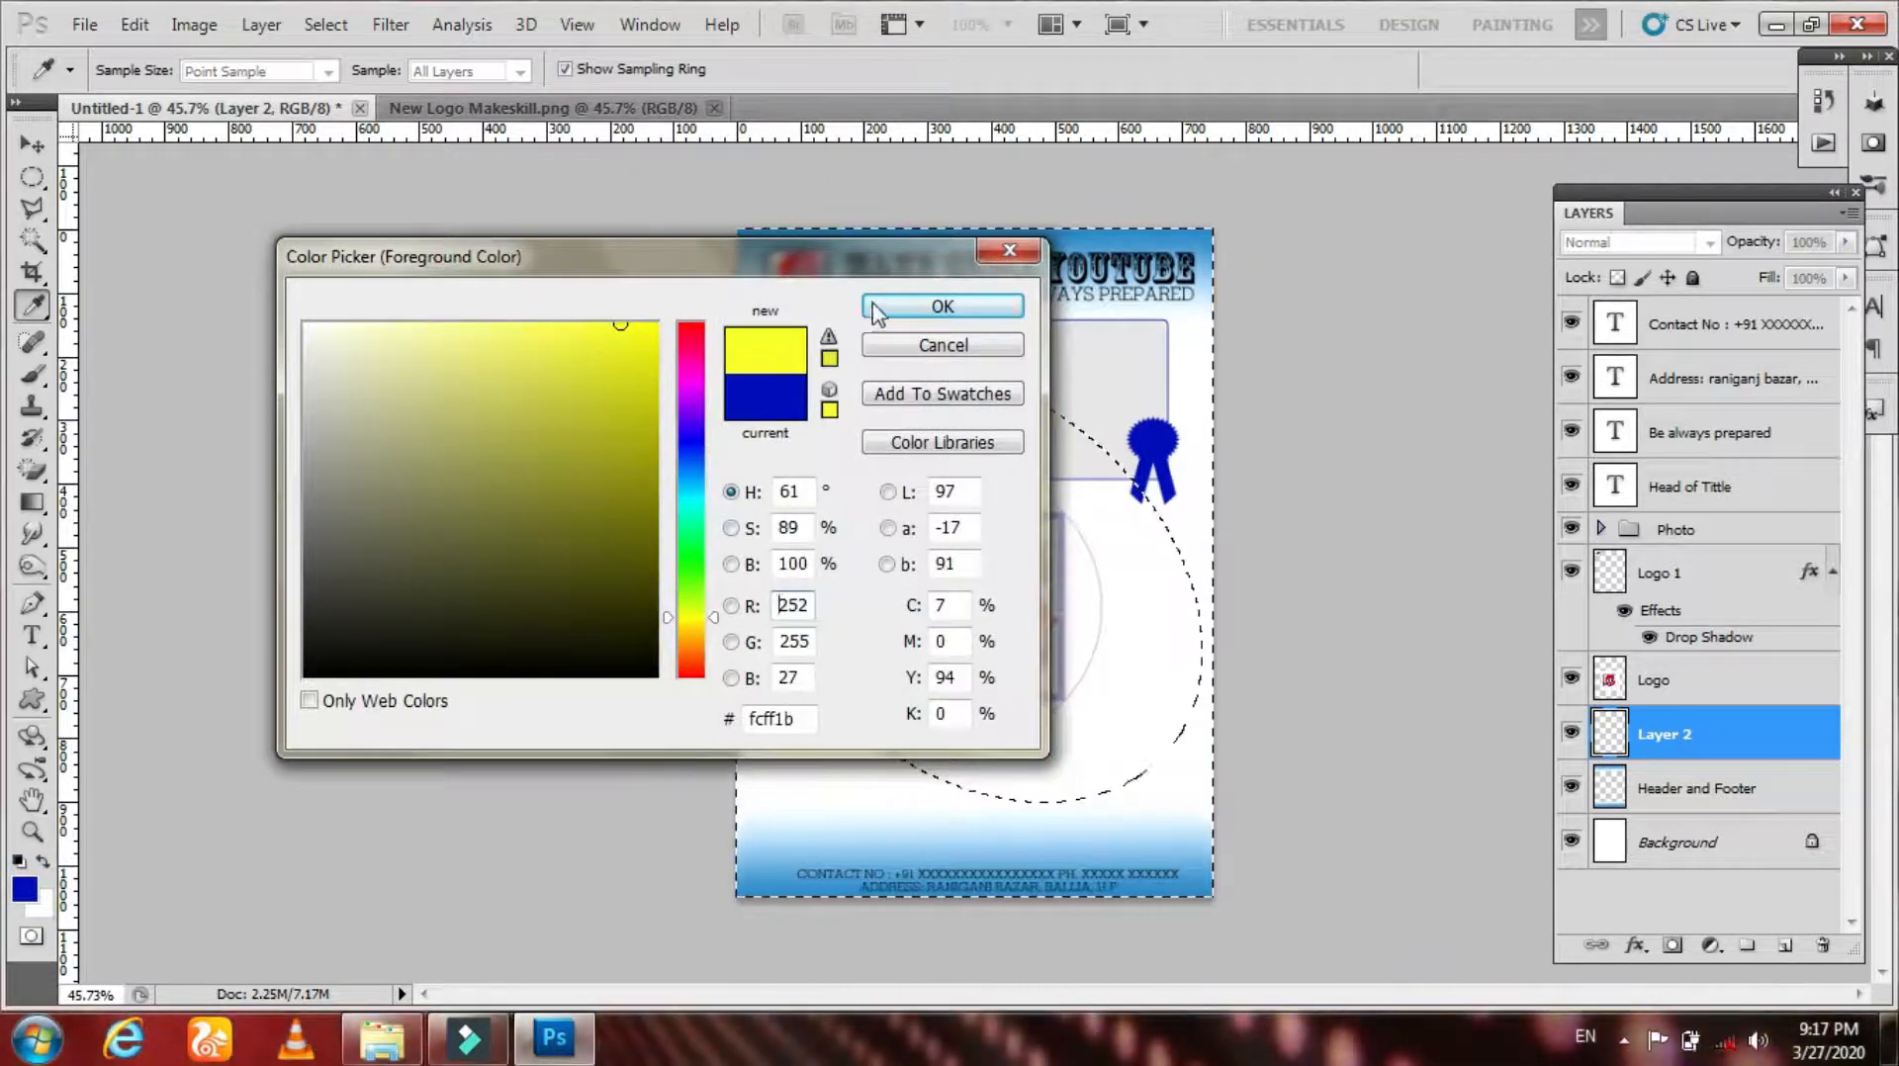
{"action": "left_click", "coordinate": [882, 306]}
Step: Fill the area outside the ellipse with yellow using the Paint Bucket tool on the new layer
{"action": "left_click", "coordinate": [32, 501]}
{"action": "left_click", "coordinate": [132, 524]}
{"action": "left_click", "coordinate": [940, 313]}
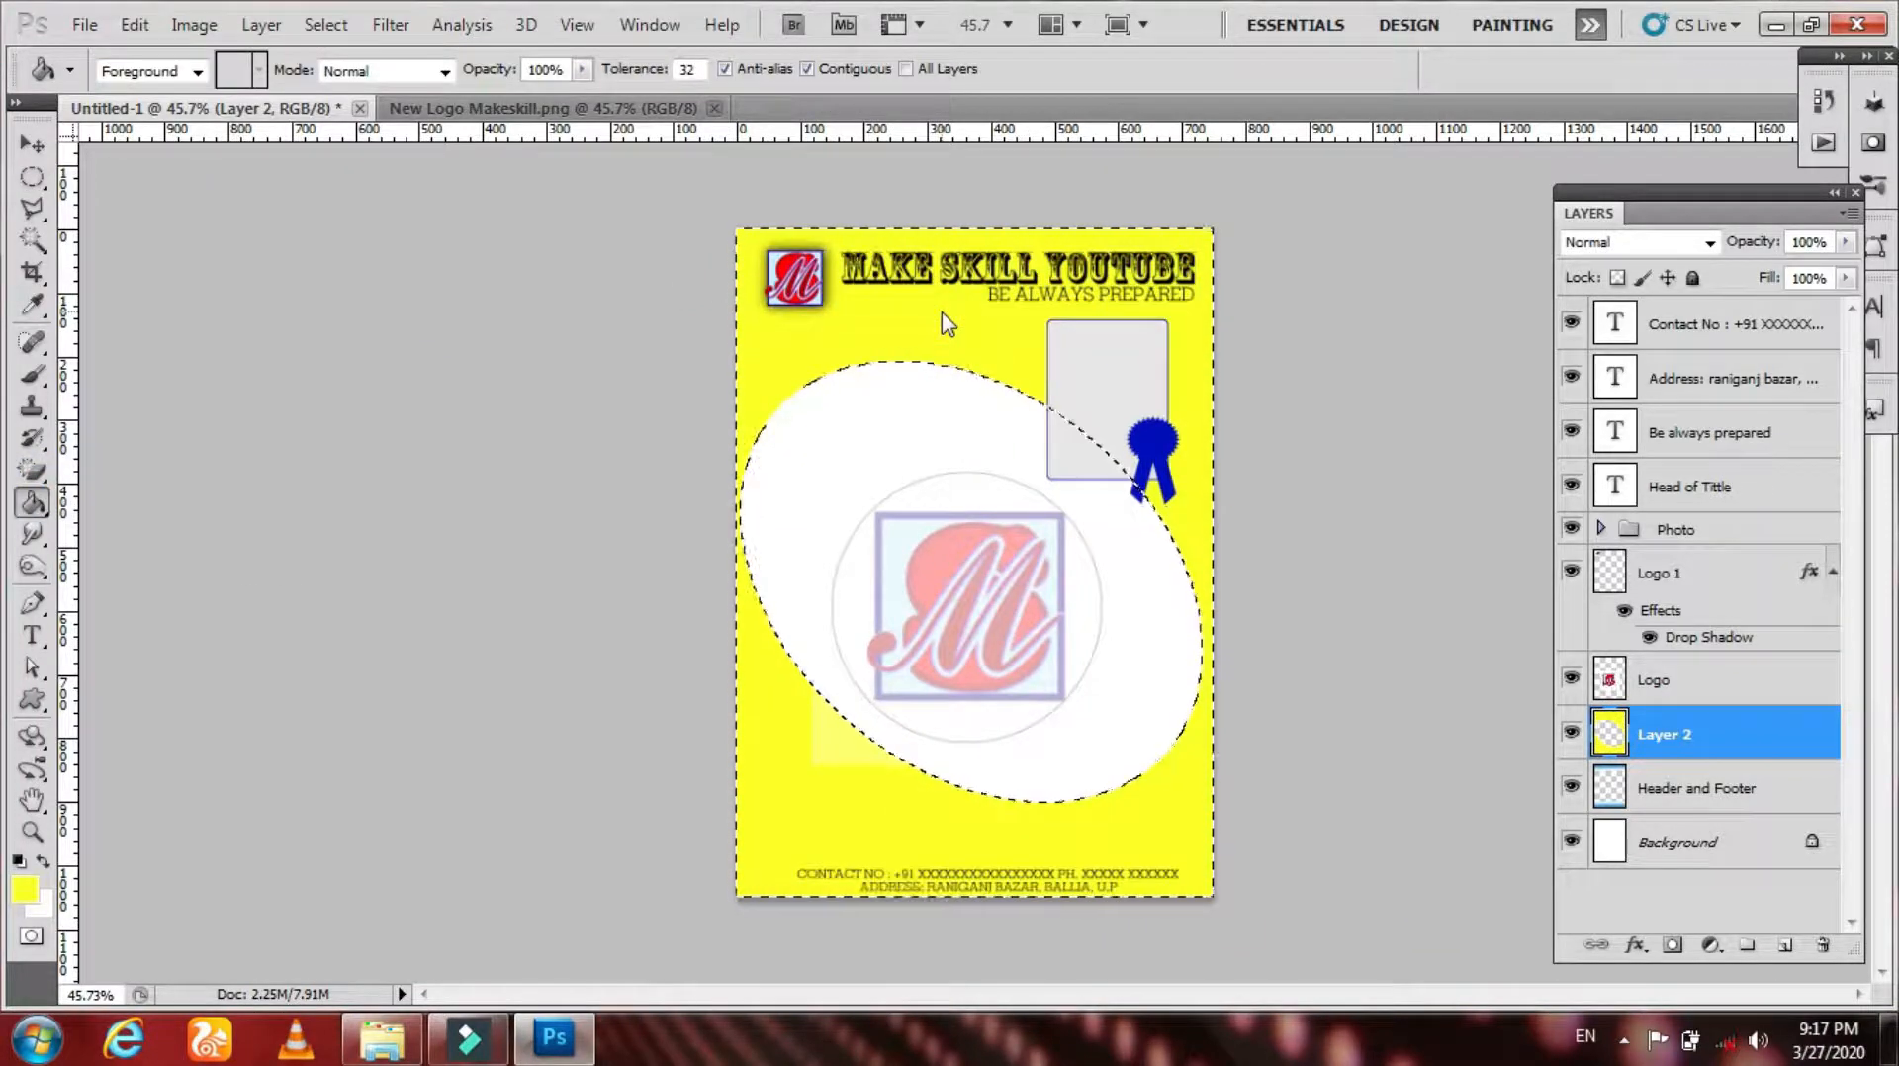
Step: Undo the yellow fill and pick the yellow-to-transparent preset for the Gradient tool
{"action": "key", "text": "ctrl+z"}
{"action": "left_click", "coordinate": [195, 71]}
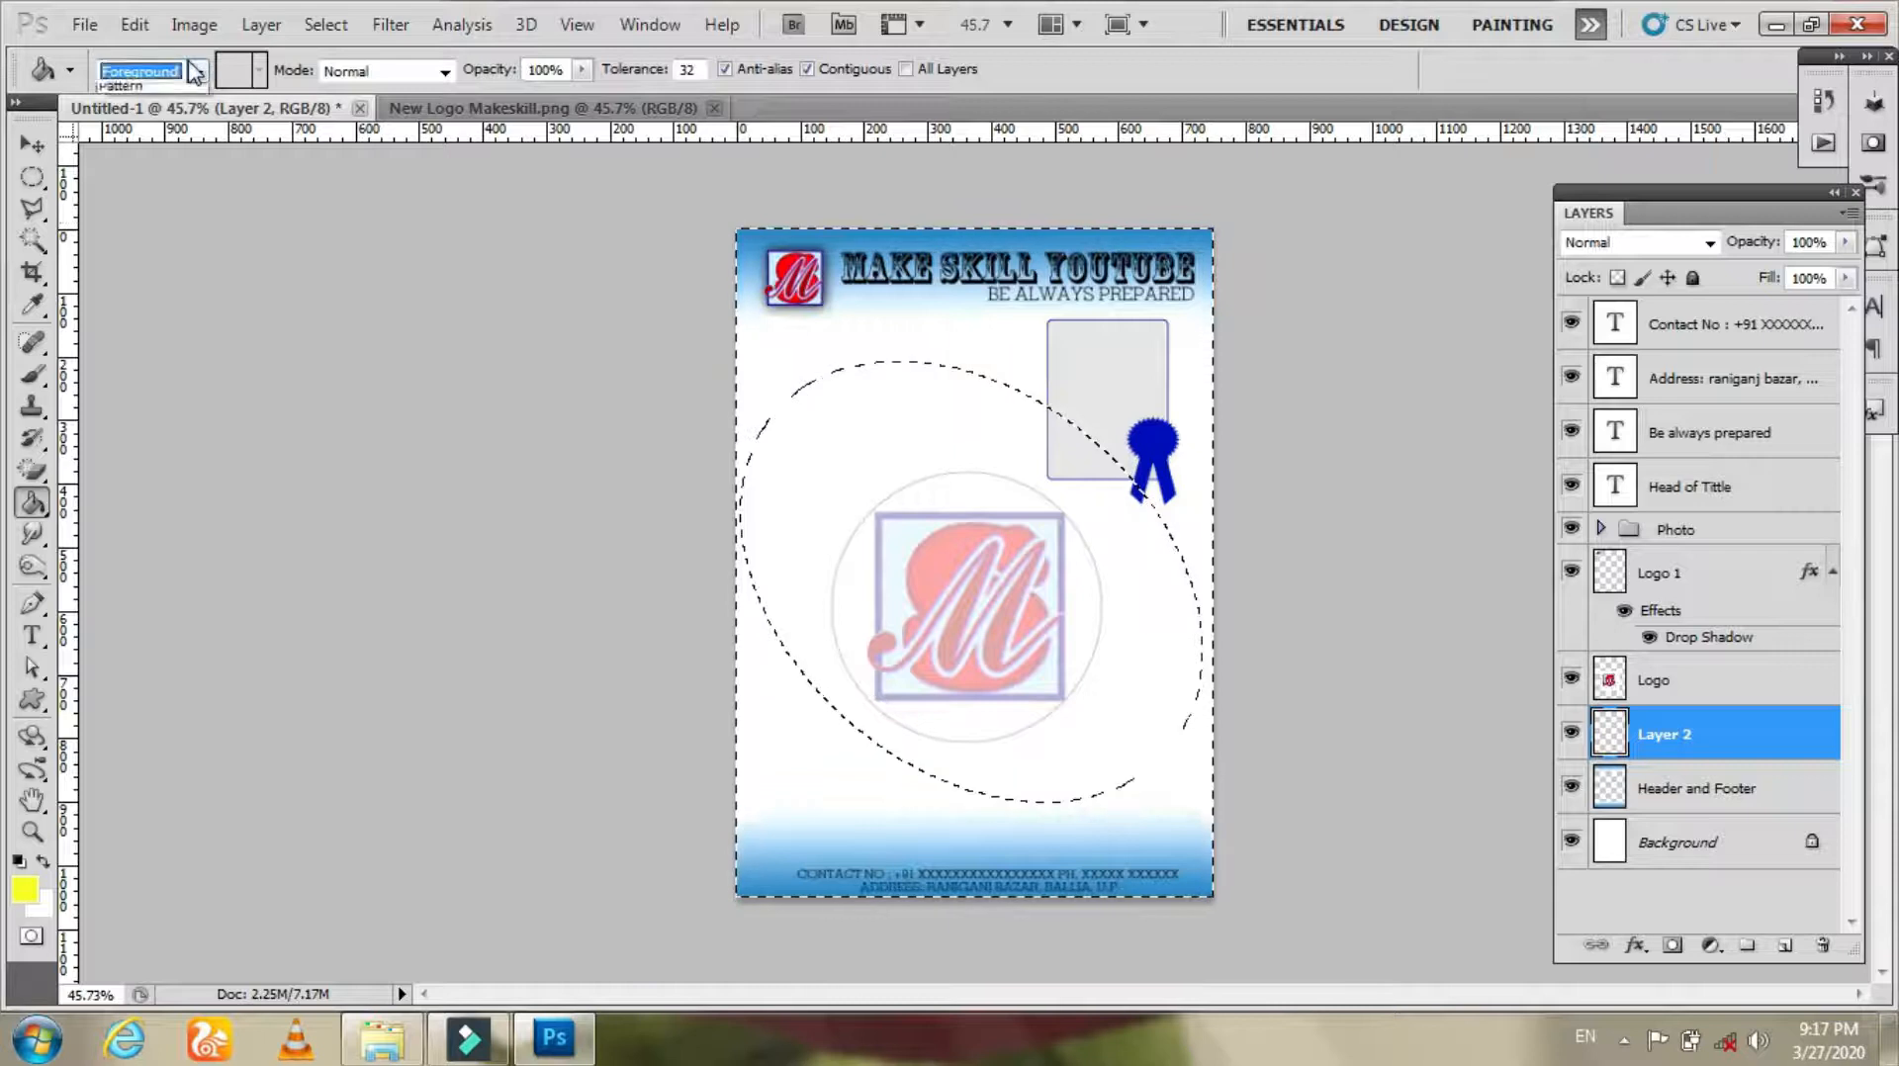
{"action": "left_click", "coordinate": [38, 509]}
{"action": "right_click", "coordinate": [38, 509]}
{"action": "left_click", "coordinate": [119, 505]}
{"action": "left_click", "coordinate": [207, 70]}
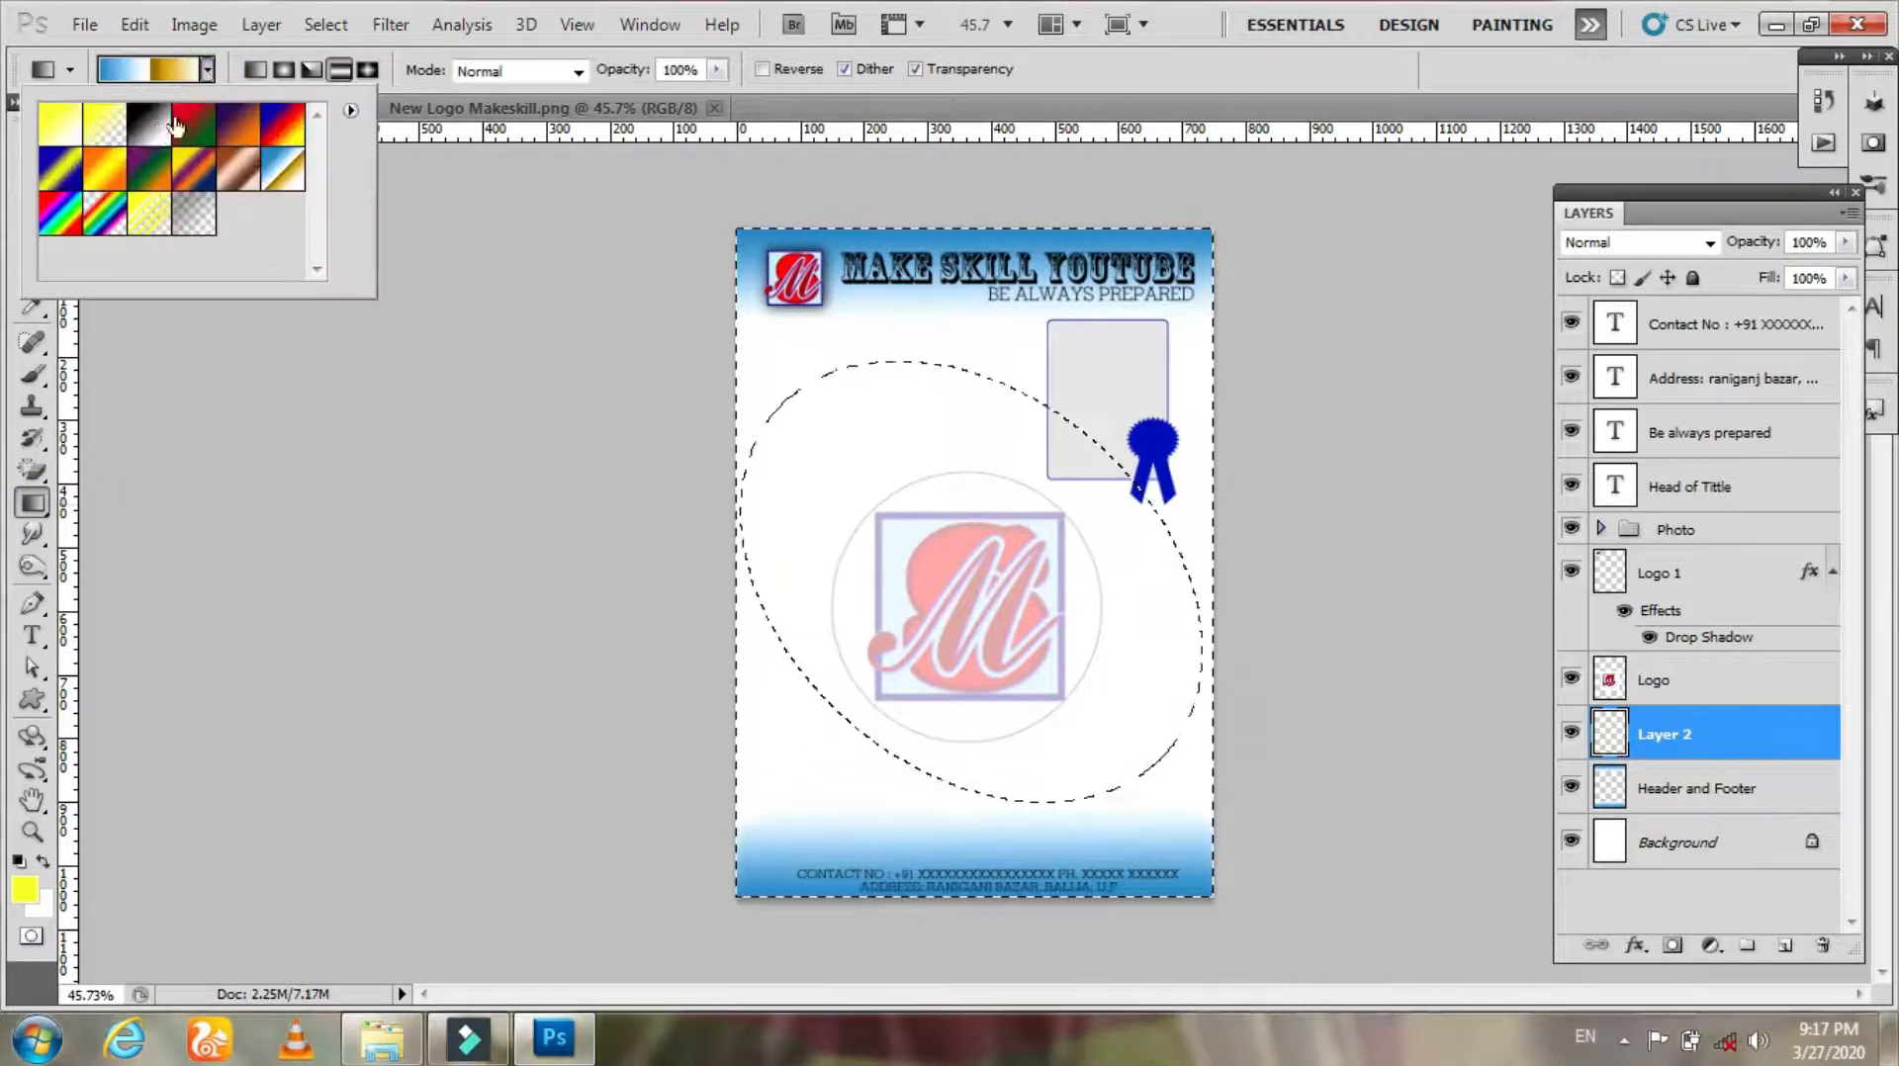
{"action": "left_click", "coordinate": [104, 124]}
Step: Apply the yellow-to-transparent gradient diagonally across the area outside the ellipse, then deselect
{"action": "left_click_drag", "start_coordinate": [714, 287], "coordinate": [1076, 761]}
{"action": "left_click_drag", "start_coordinate": [1204, 918], "coordinate": [1203, 918]}
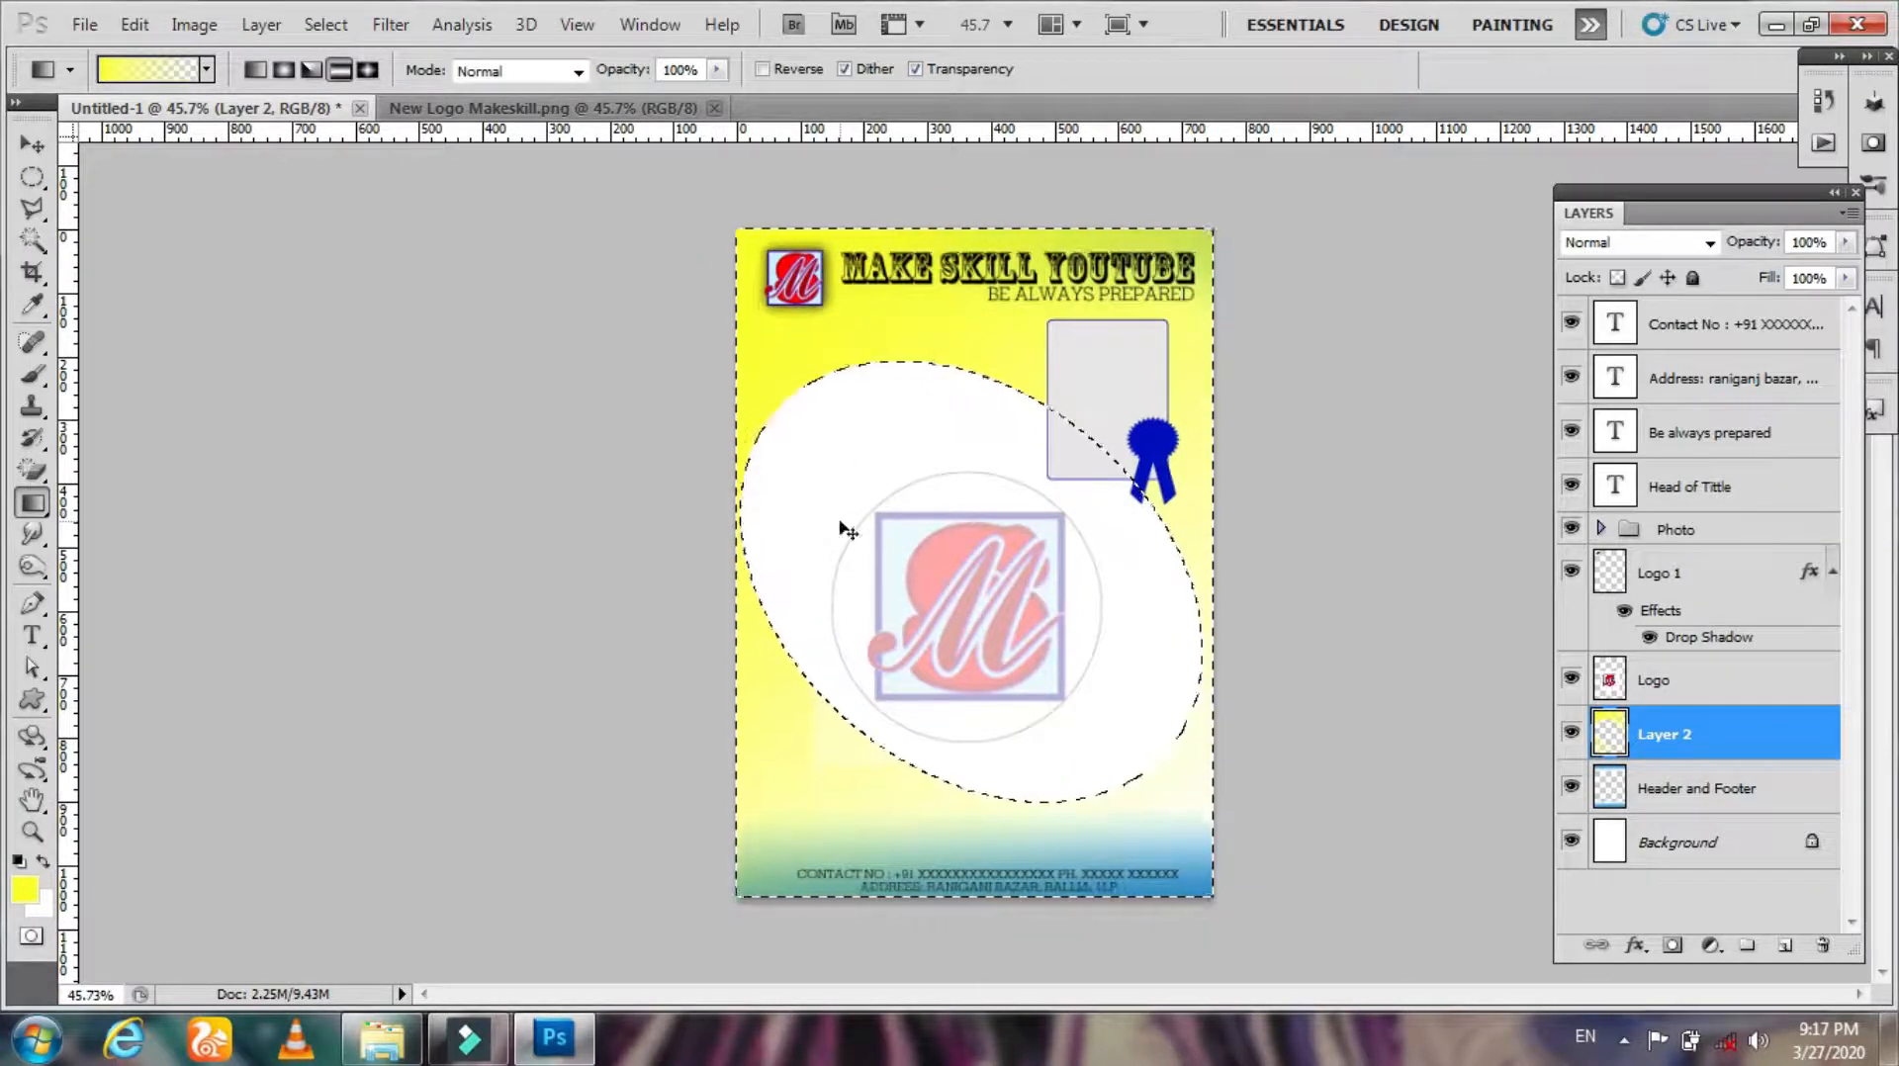
{"action": "key", "text": "ctrl+z"}
{"action": "left_click_drag", "start_coordinate": [818, 371], "coordinate": [1327, 999]}
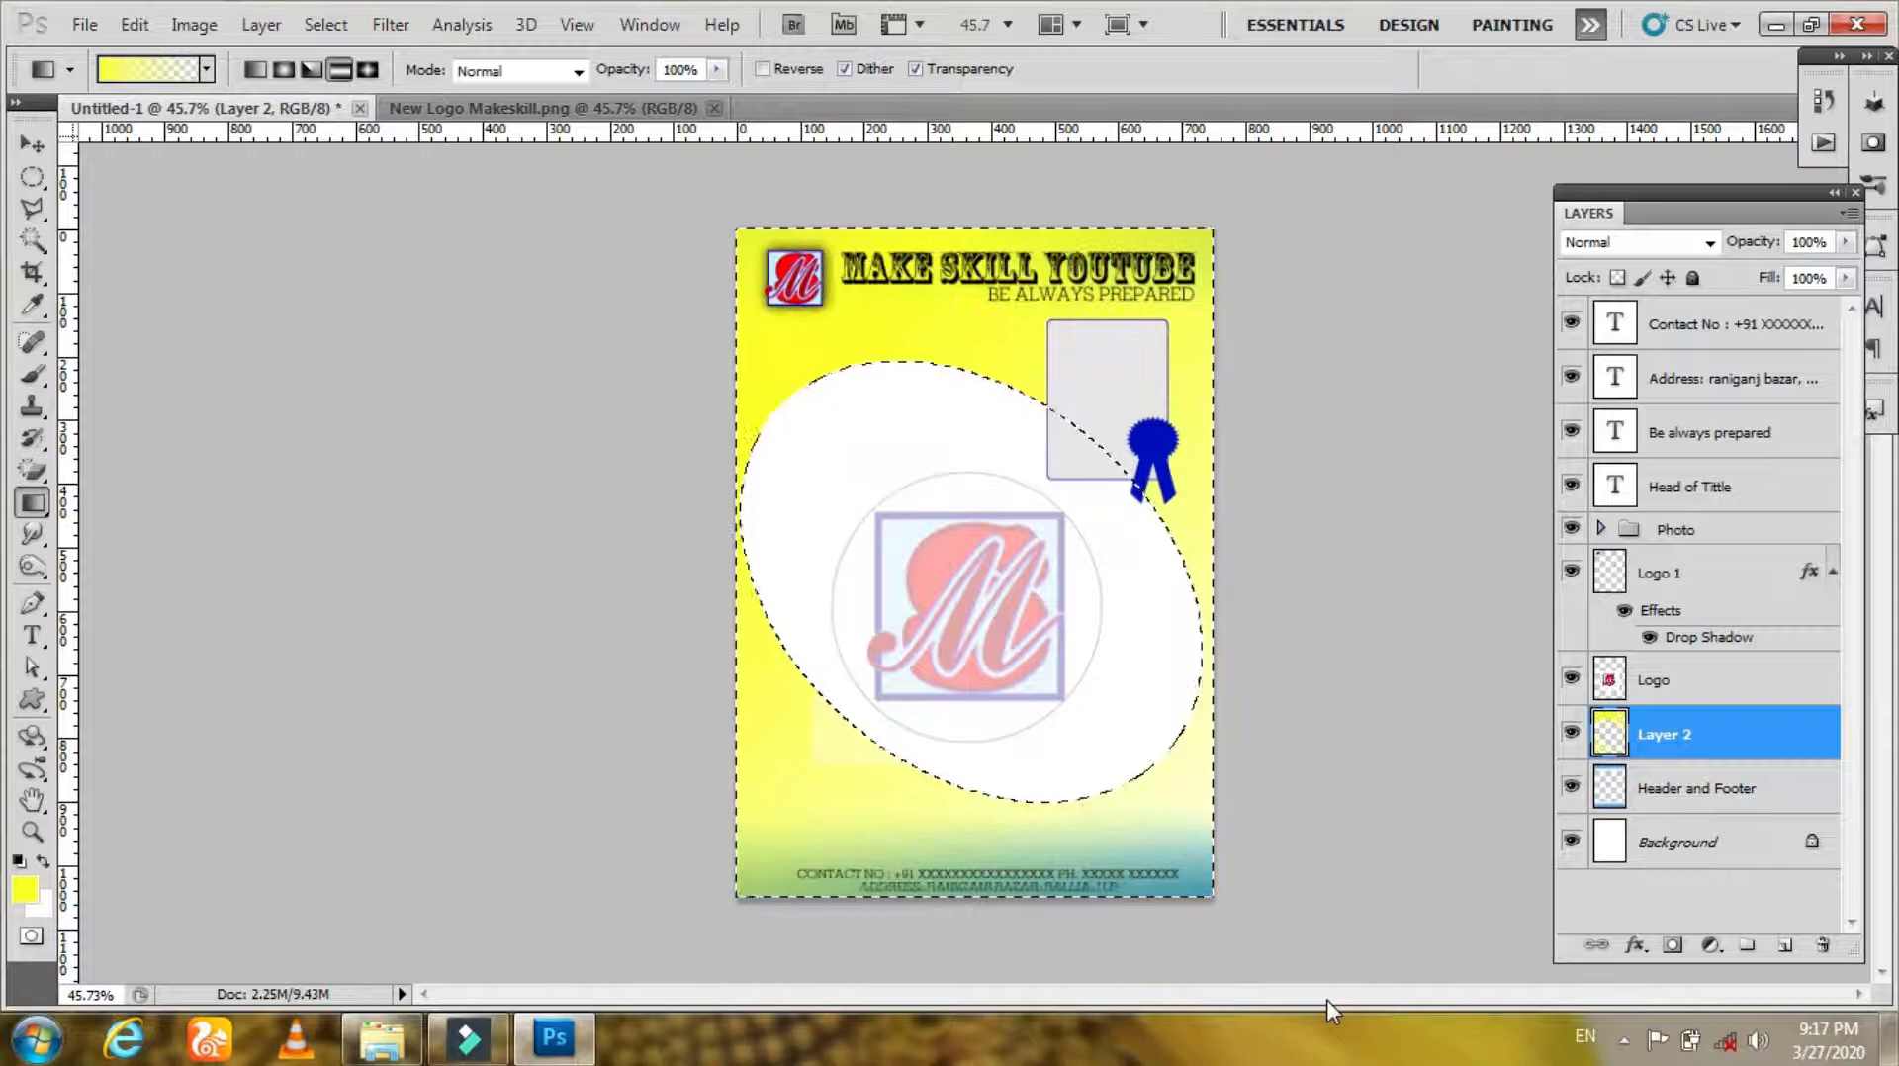
{"action": "key", "text": "ctrl+d"}
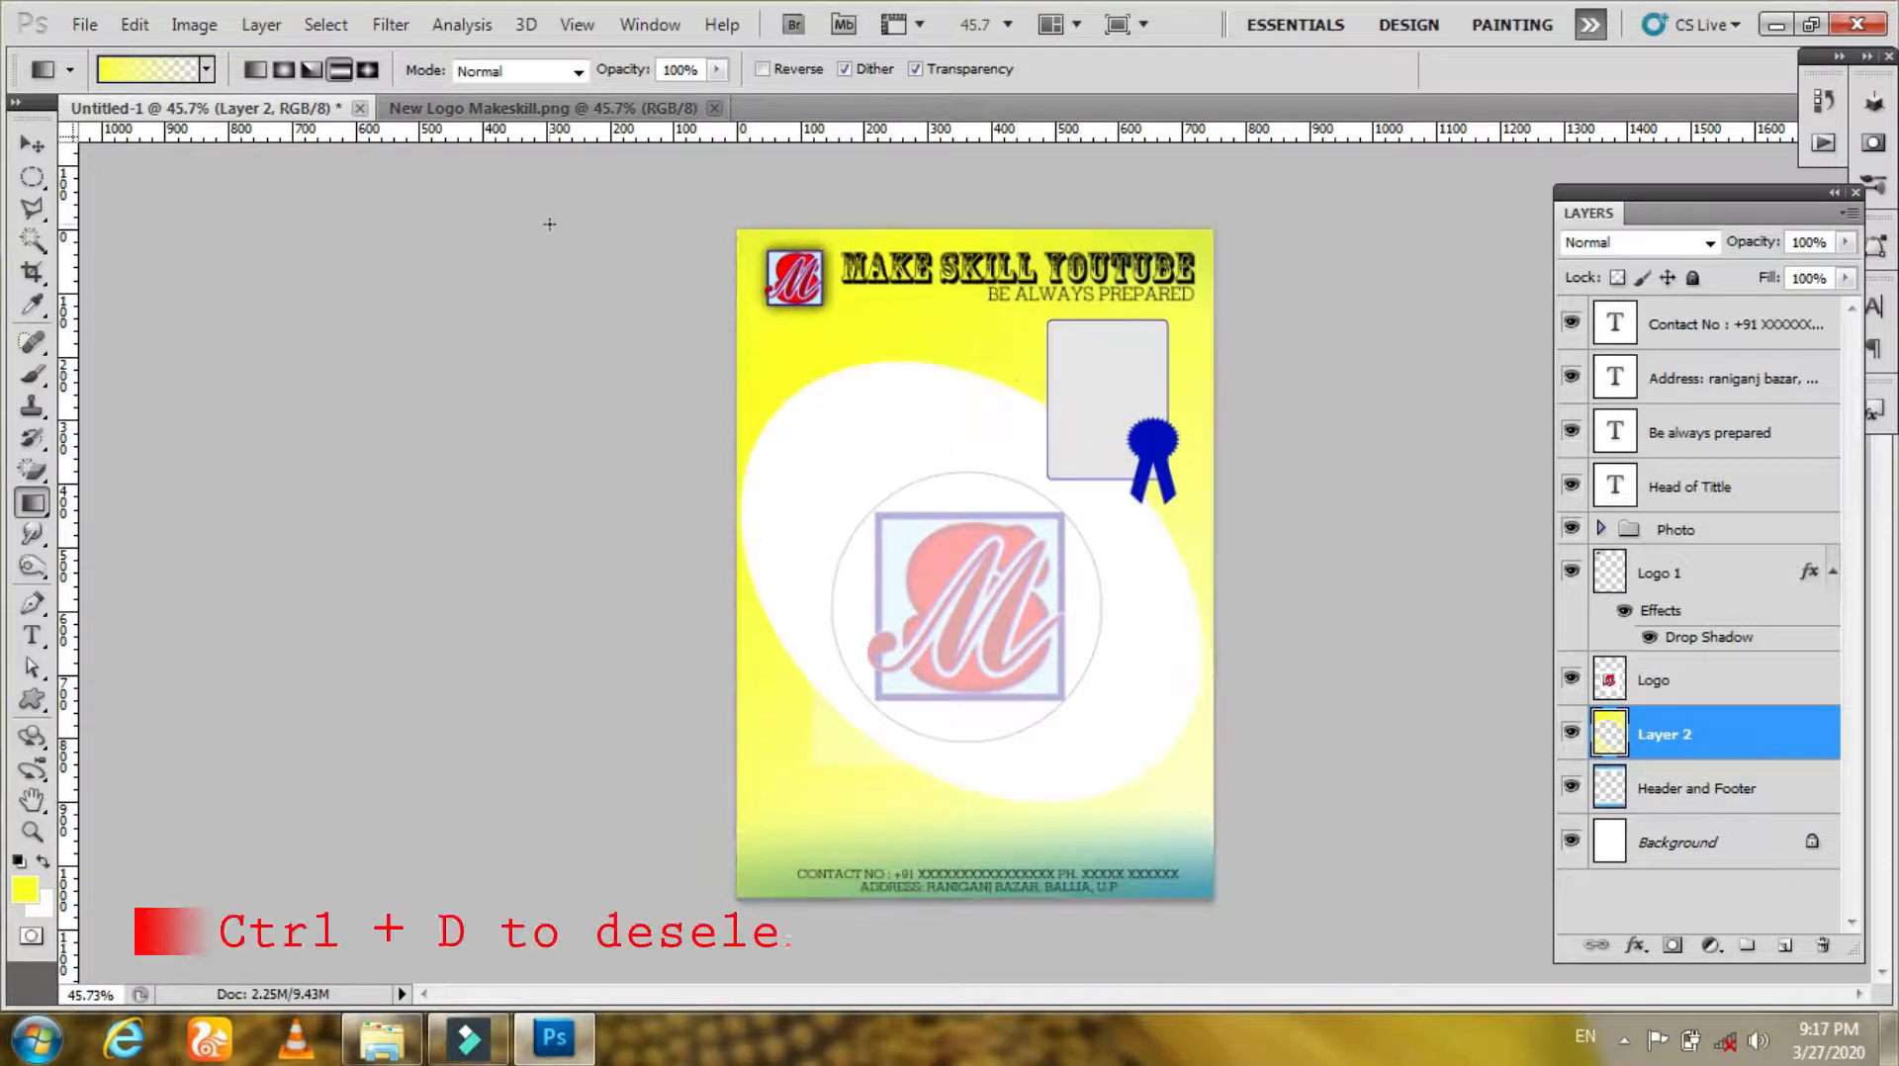
Step: Move Layer 2 below the Header and Footer layer in the stack
{"action": "left_click", "coordinate": [33, 145]}
{"action": "left_click_drag", "start_coordinate": [1672, 737], "coordinate": [1679, 788]}
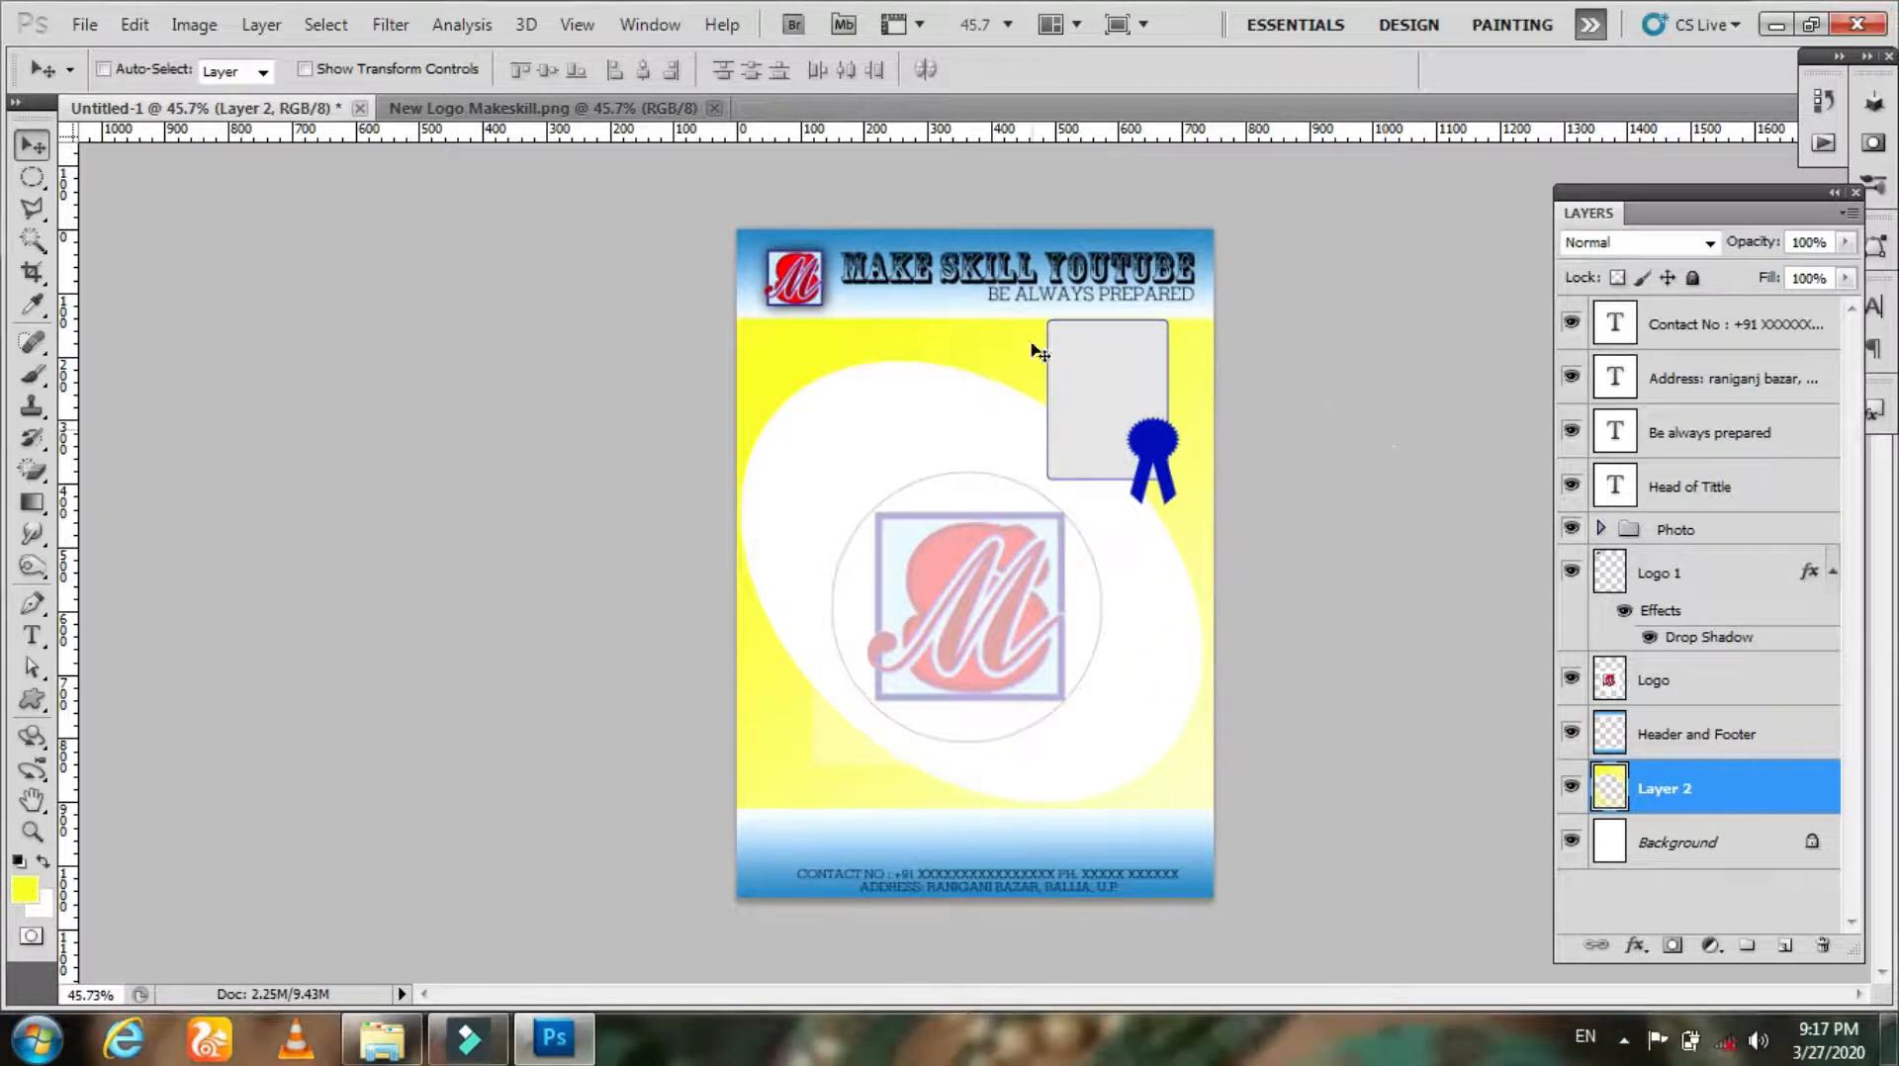
Step: Choose the Eraser tool with a soft round brush at 21% opacity and erase yellow near the header
{"action": "left_click", "coordinate": [38, 484]}
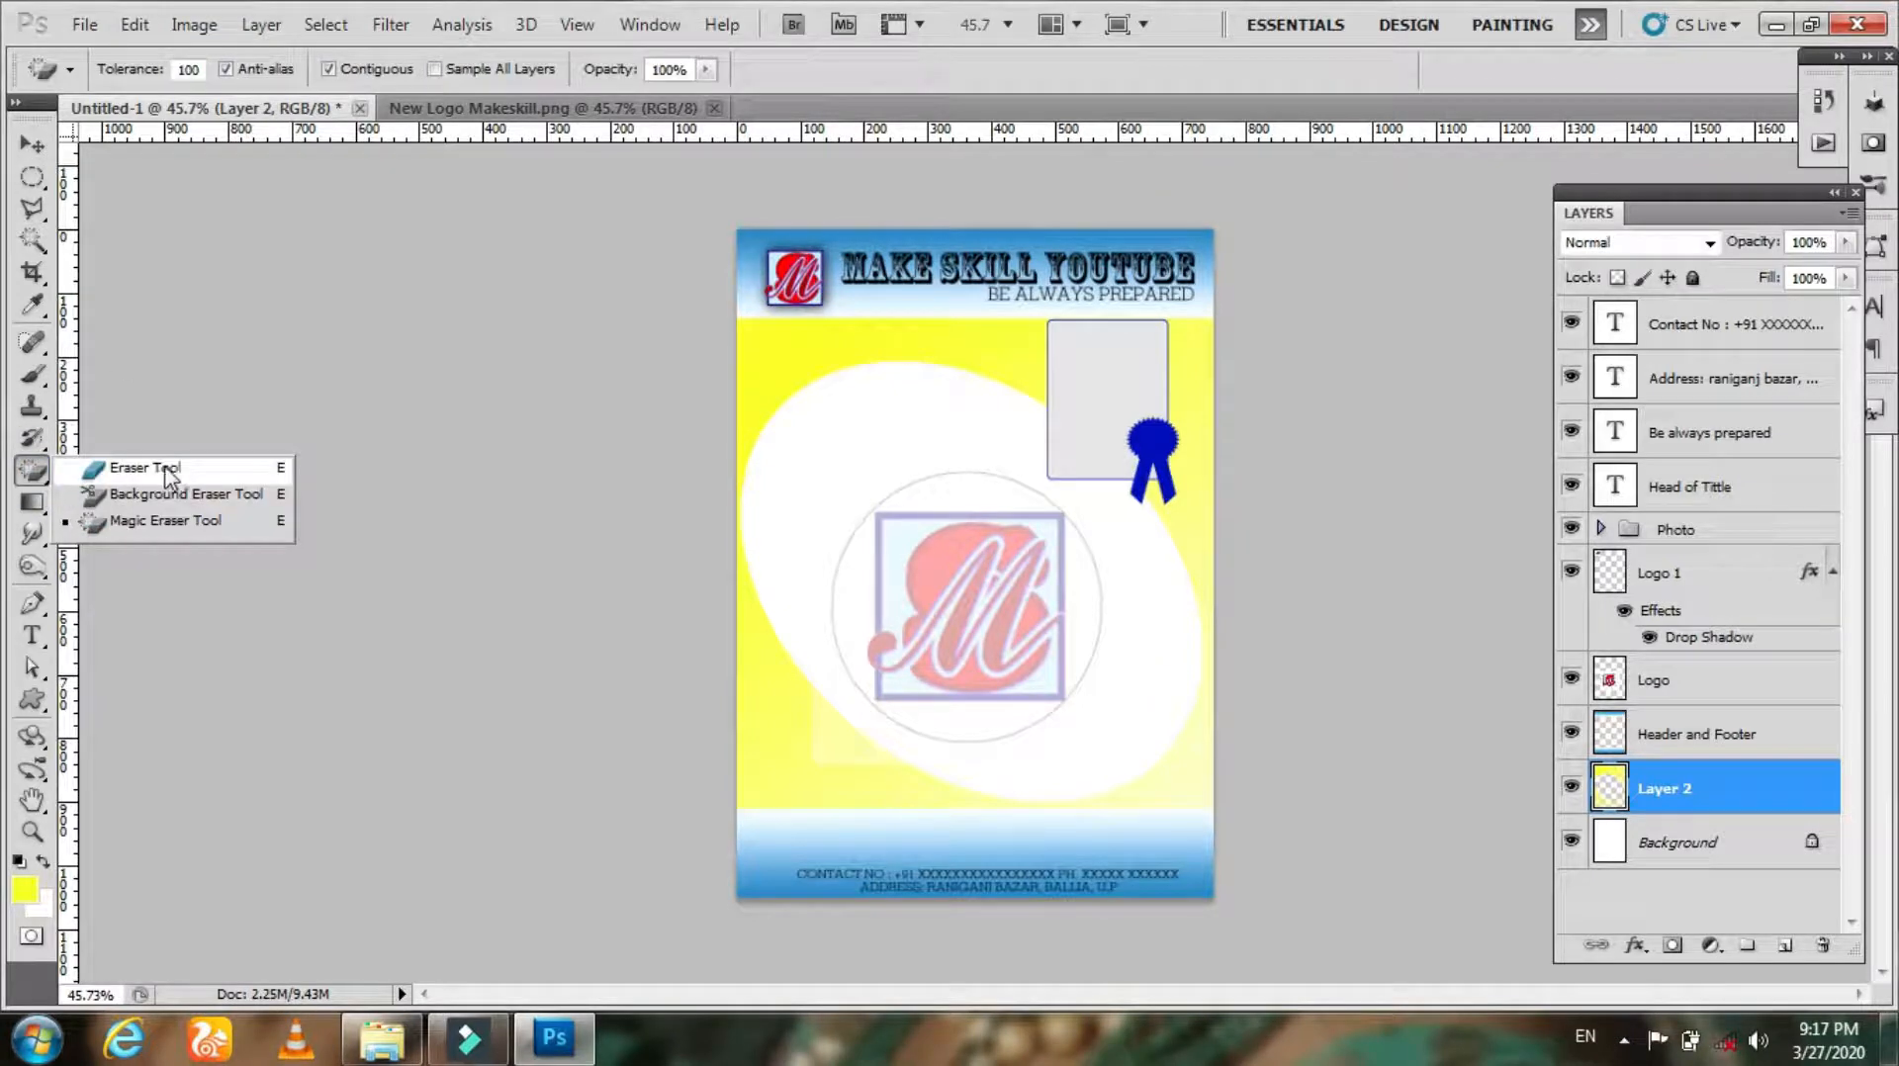
{"action": "left_click", "coordinate": [102, 466]}
{"action": "right_click", "coordinate": [926, 377]}
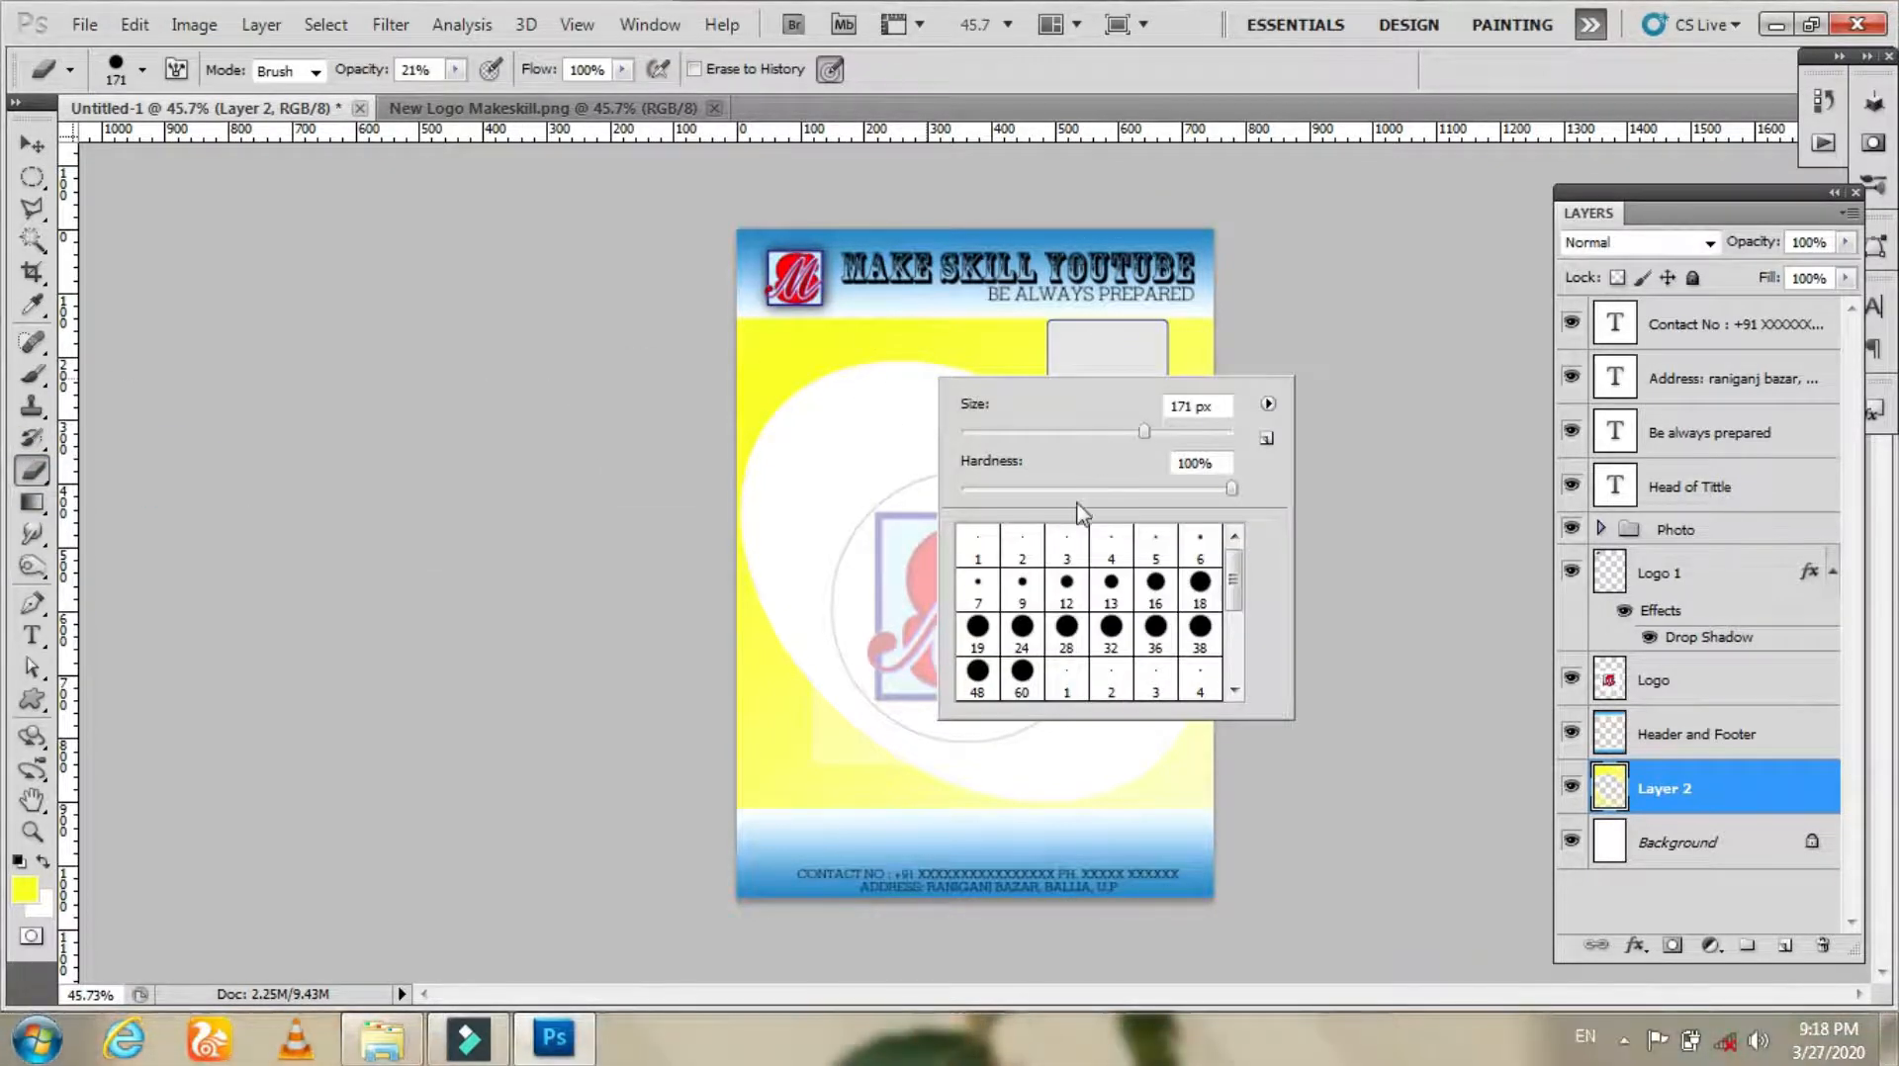
{"action": "left_click_drag", "start_coordinate": [1232, 579], "coordinate": [1234, 633]}
{"action": "left_click", "coordinate": [1155, 623]}
{"action": "left_click_drag", "start_coordinate": [994, 432], "coordinate": [1039, 435]}
{"action": "right_click", "coordinate": [886, 343]}
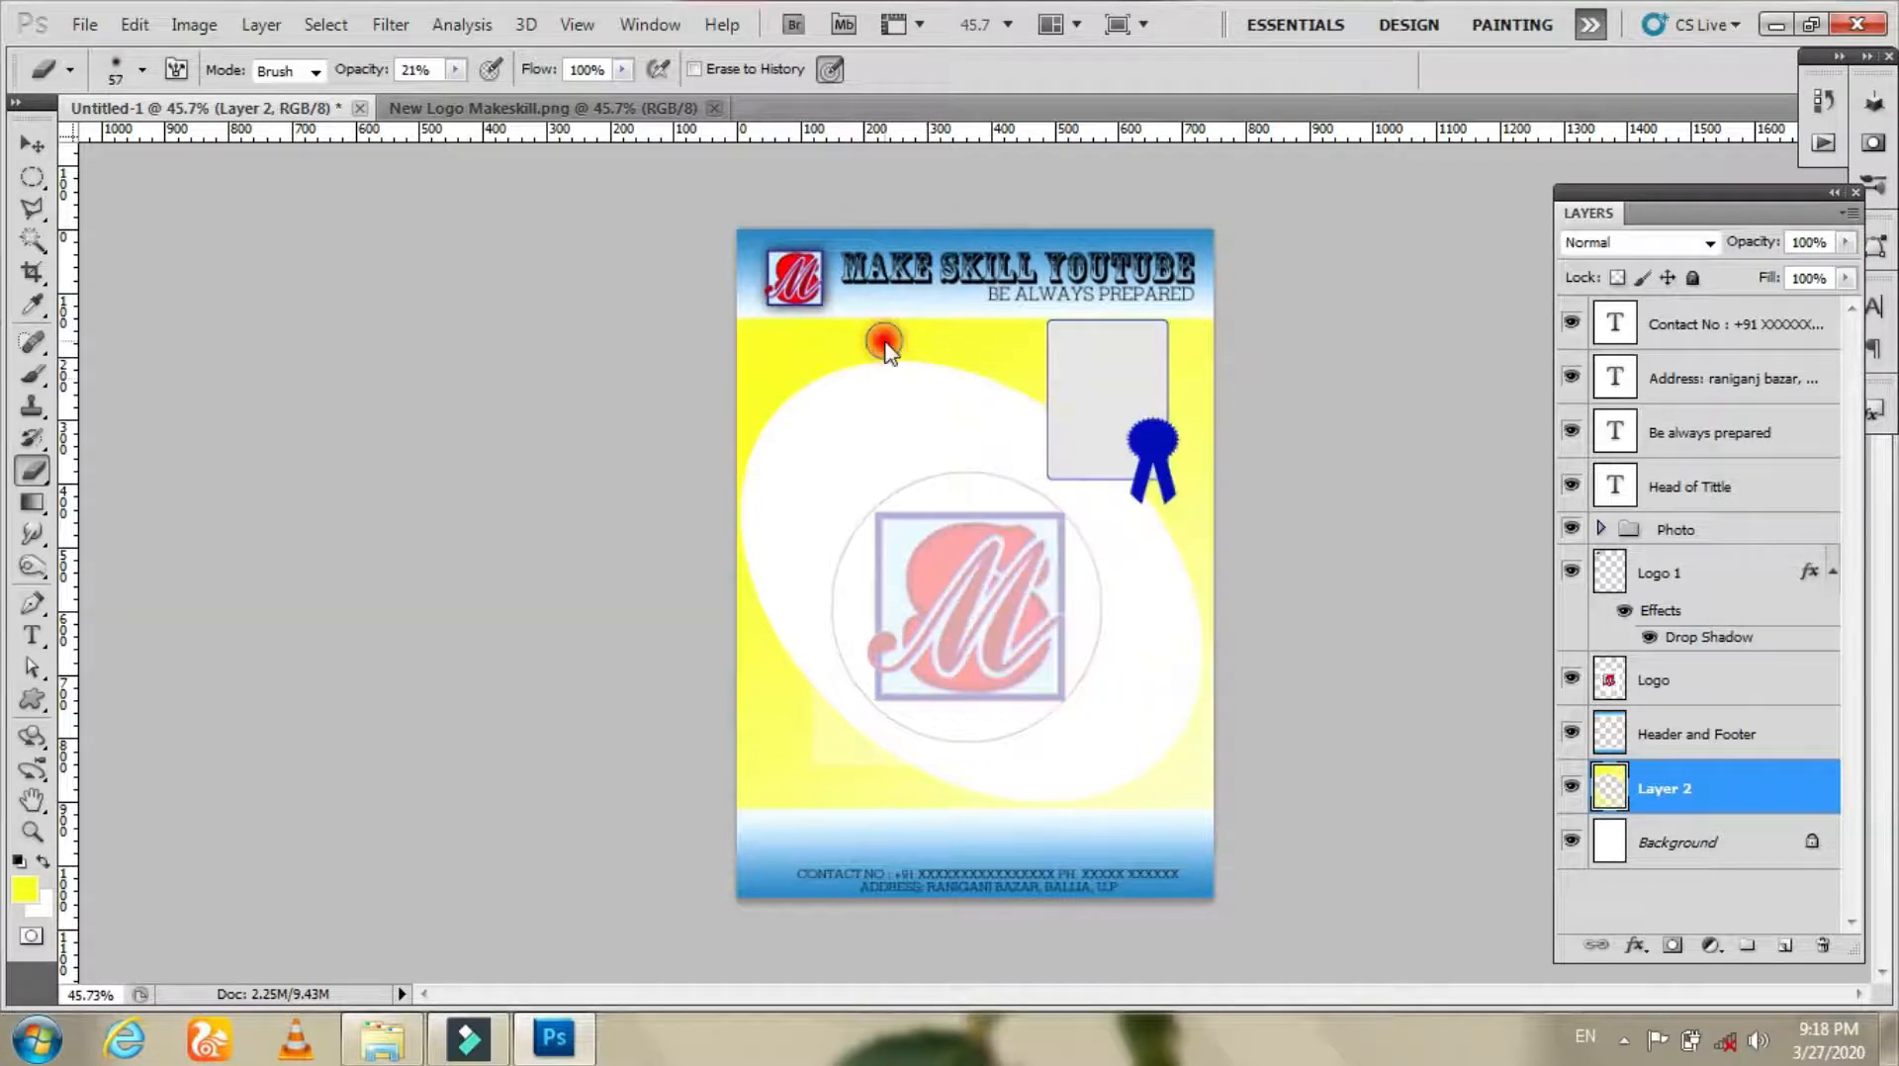
{"action": "key", "text": "ctrl+alt+z"}
{"action": "key", "text": "ctrl+alt+z"}
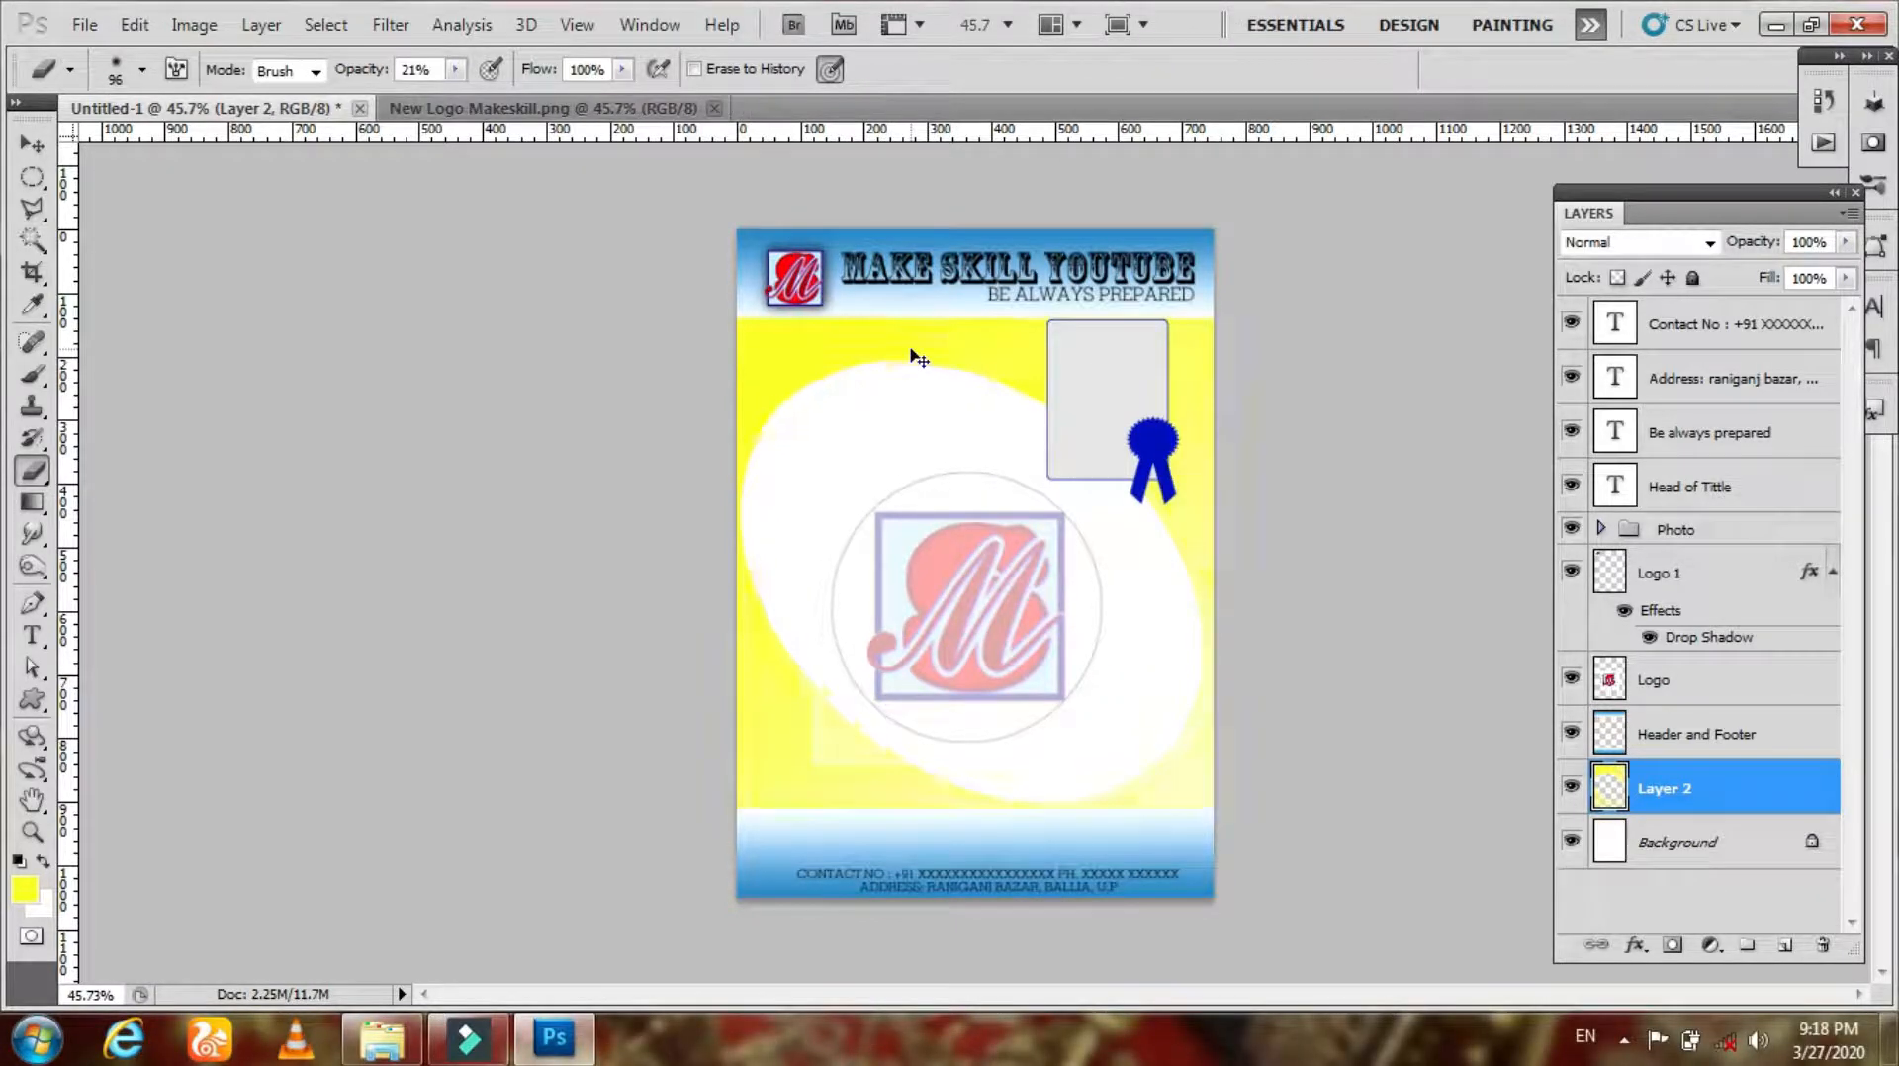
{"action": "left_click_drag", "start_coordinate": [878, 342], "coordinate": [898, 351]}
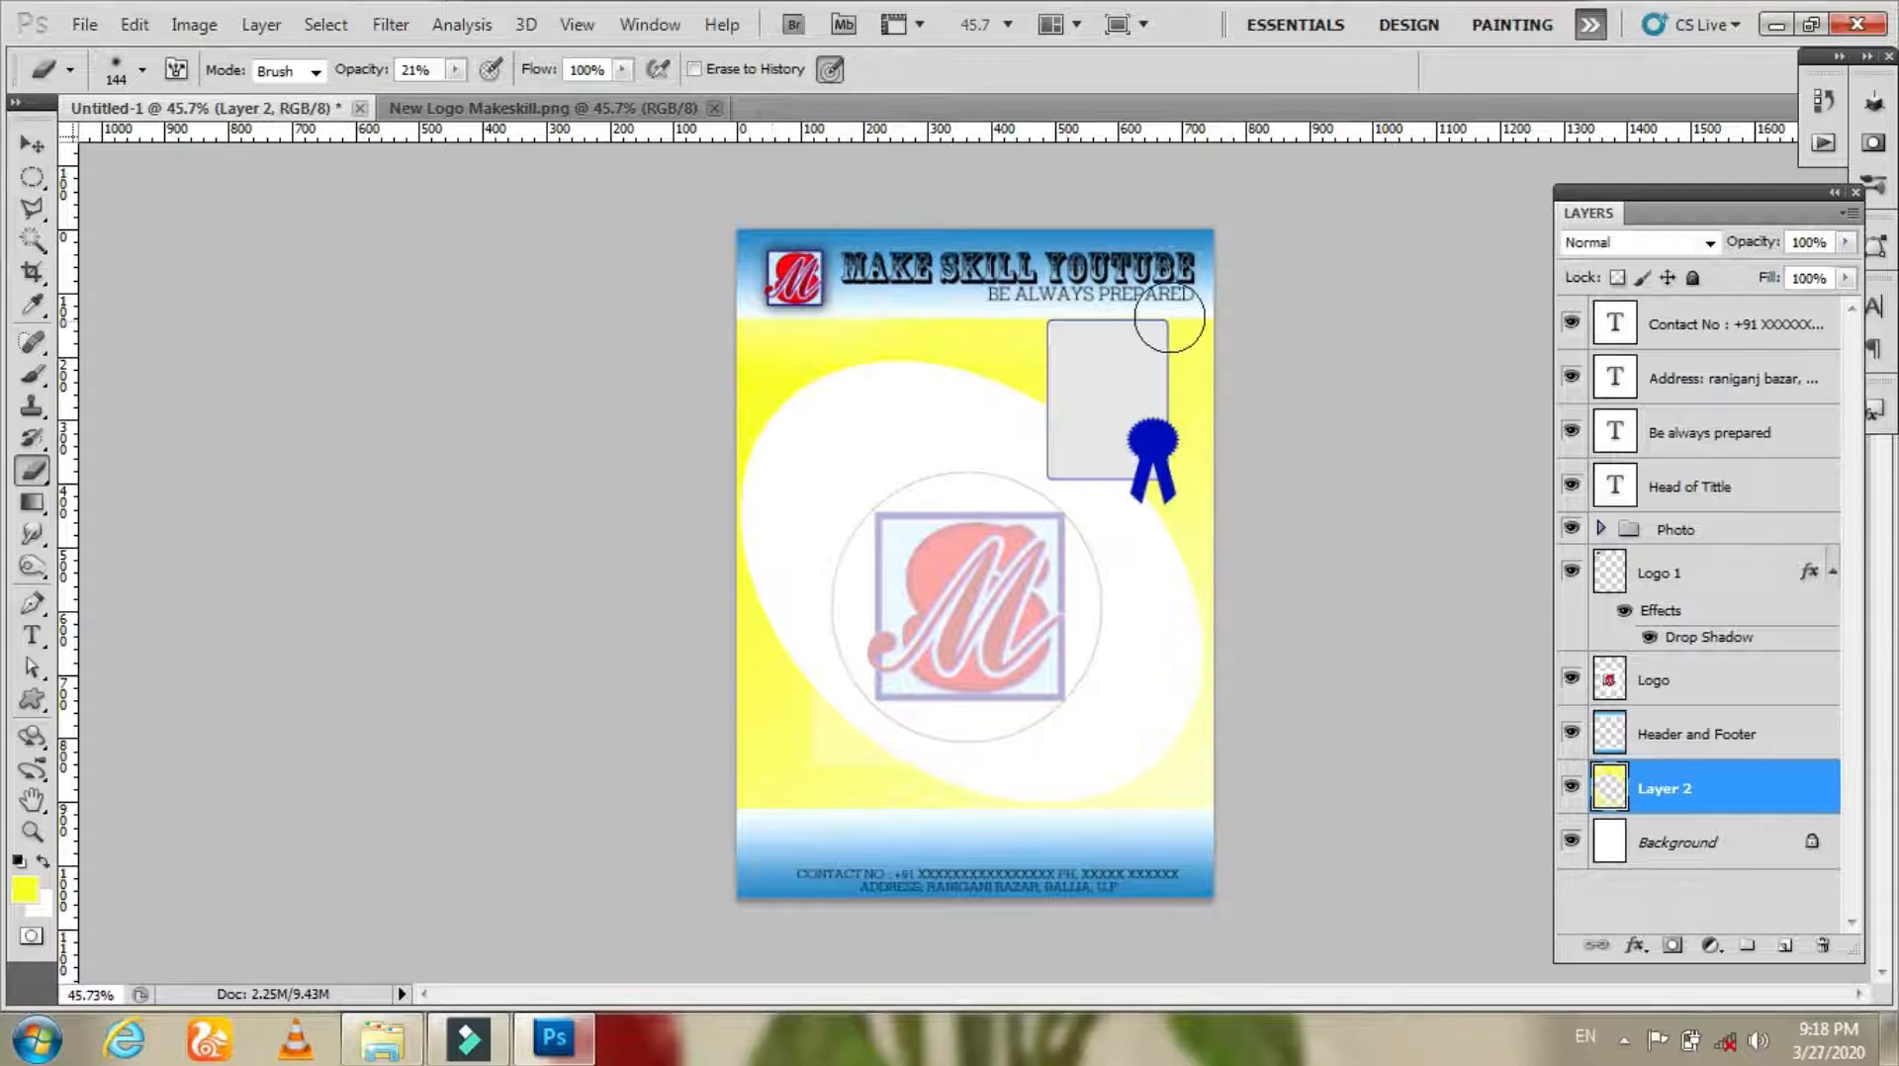
Step: Set the eraser opacity to 100% and erase the yellow where it meets the header and footer
{"action": "left_click", "coordinate": [455, 71]}
{"action": "left_click_drag", "start_coordinate": [455, 103], "coordinate": [597, 105]}
{"action": "left_click", "coordinate": [730, 301]}
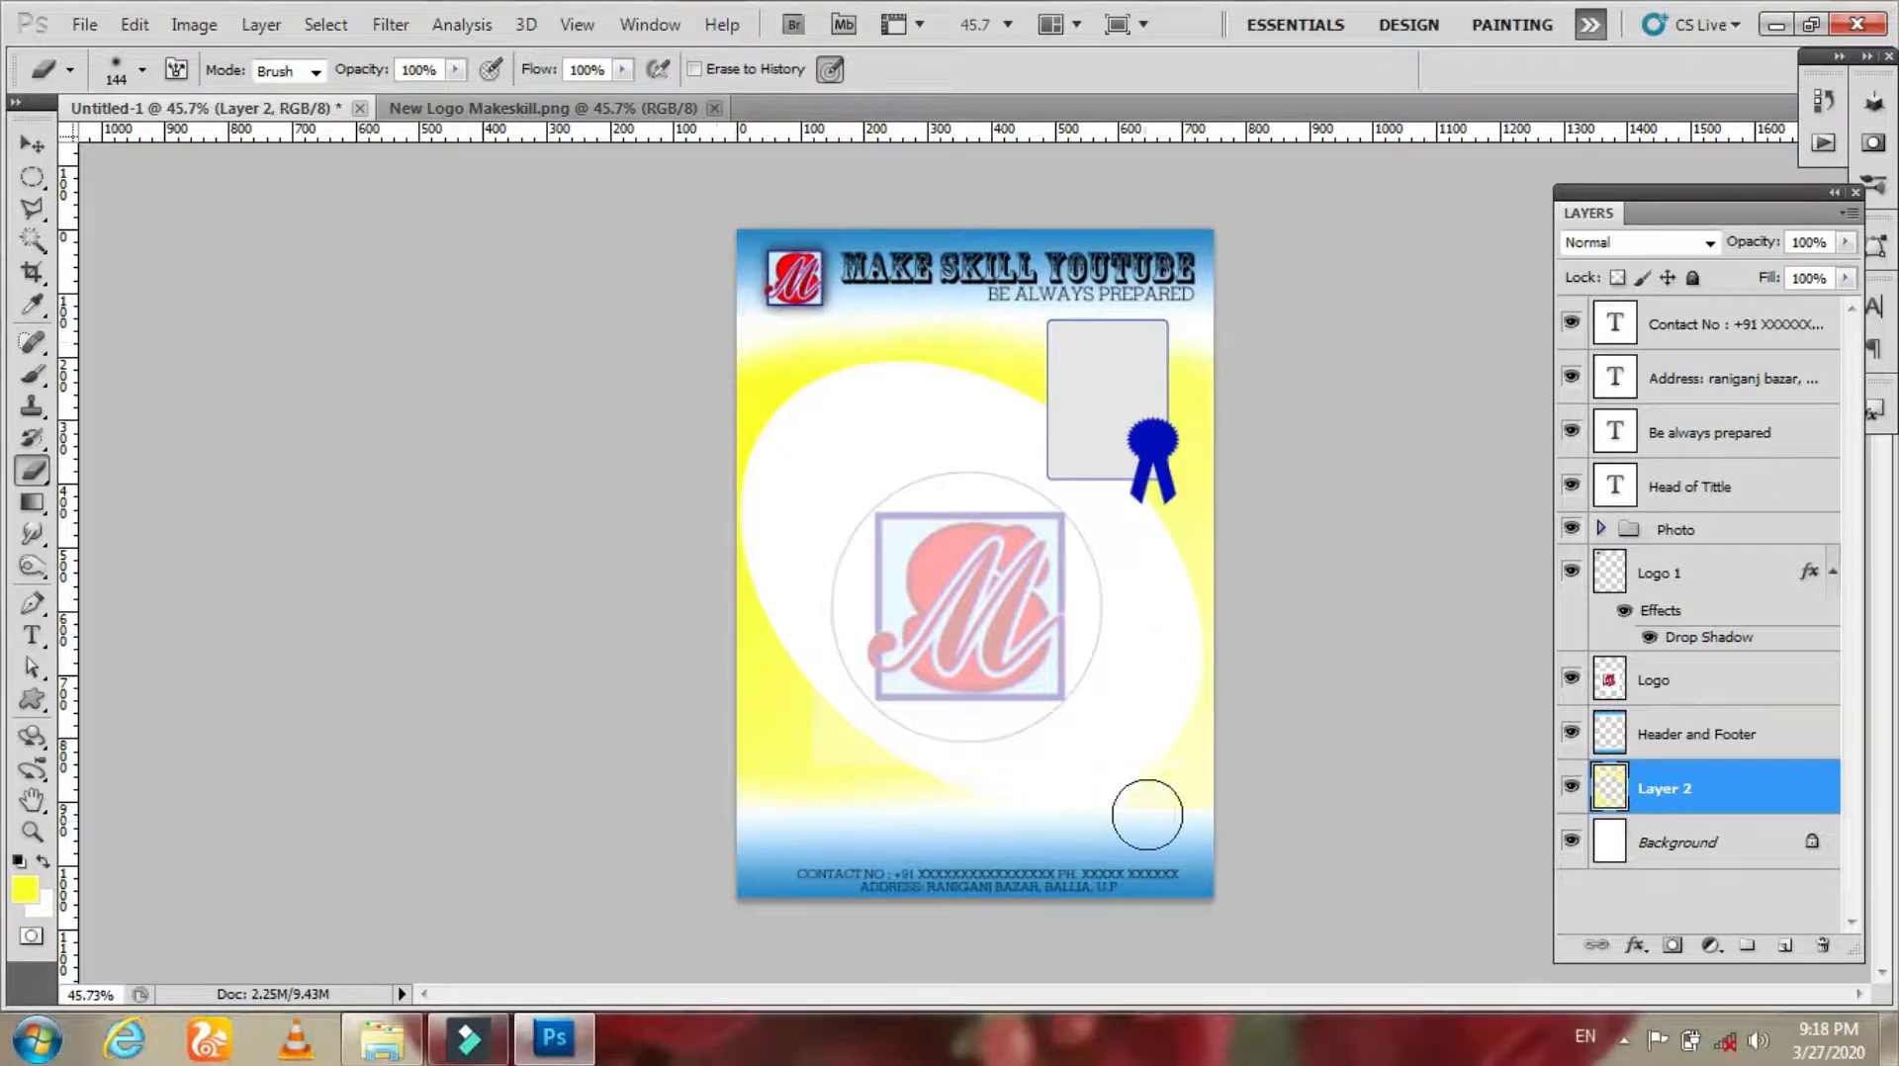
{"action": "key", "text": "z"}
{"action": "mouse_move", "coordinate": [798, 809]}
{"action": "left_mouse_down"}
{"action": "mouse_move", "coordinate": [1028, 479]}
{"action": "mouse_move", "coordinate": [993, 475]}
{"action": "left_mouse_up"}
{"action": "key", "text": "e"}
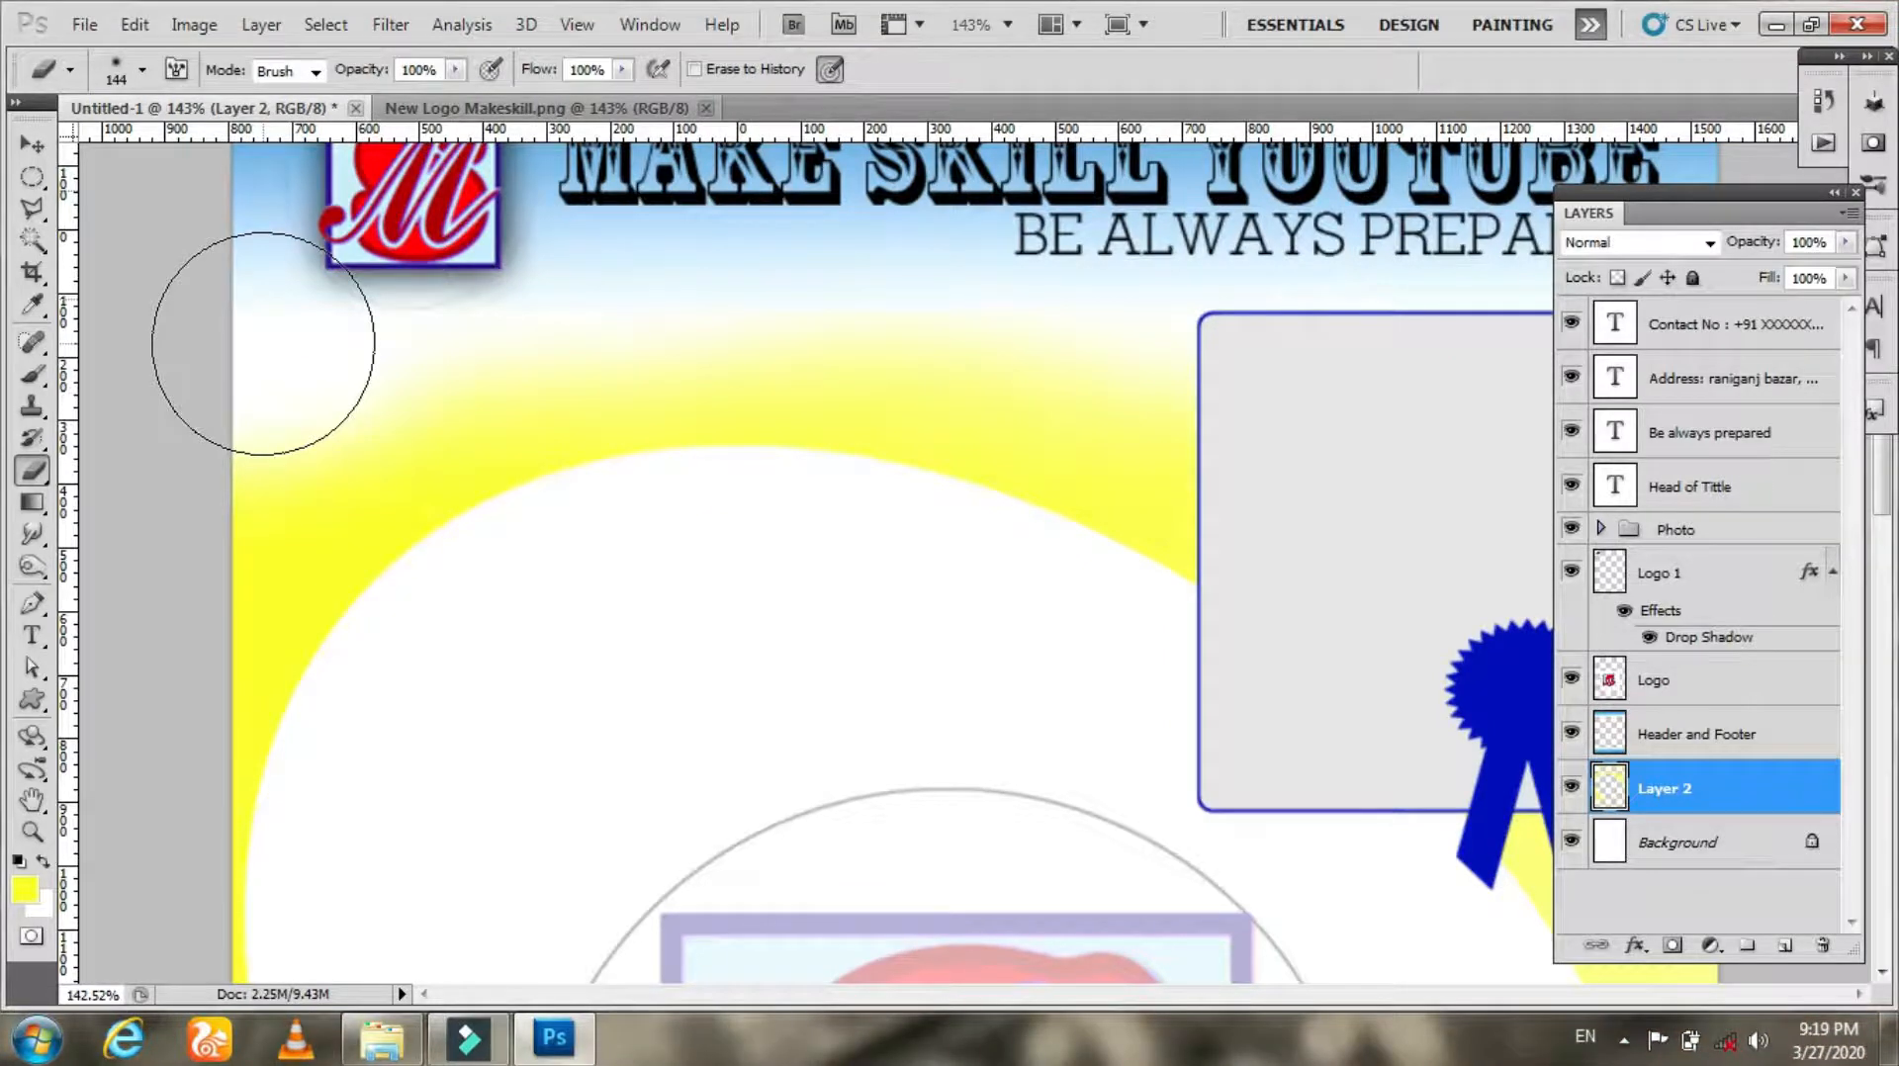
{"action": "key", "text": "z"}
{"action": "left_click_drag", "start_coordinate": [1123, 415], "coordinate": [1011, 334]}
{"action": "key", "text": "e"}
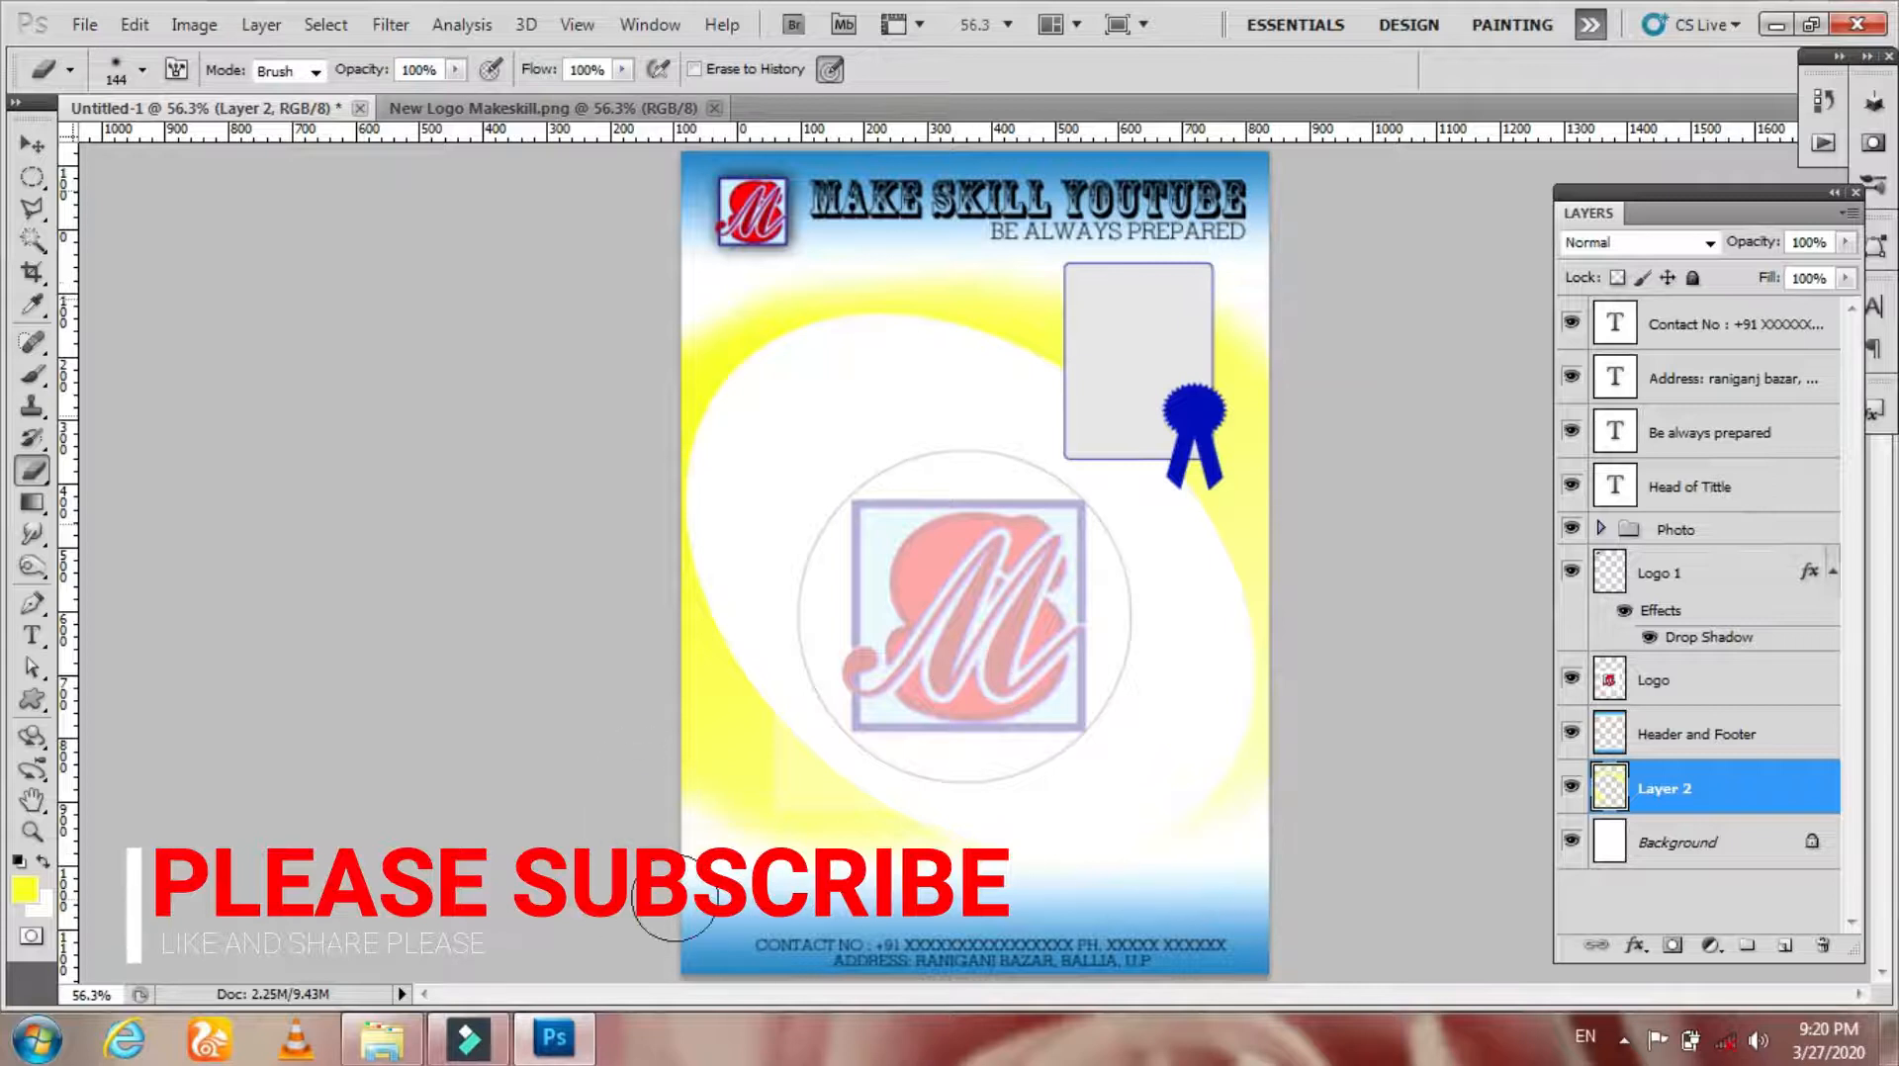
Step: Toggle the visibility of Layer 2 and the Header and Footer layer to compare the design
{"action": "key", "text": "v"}
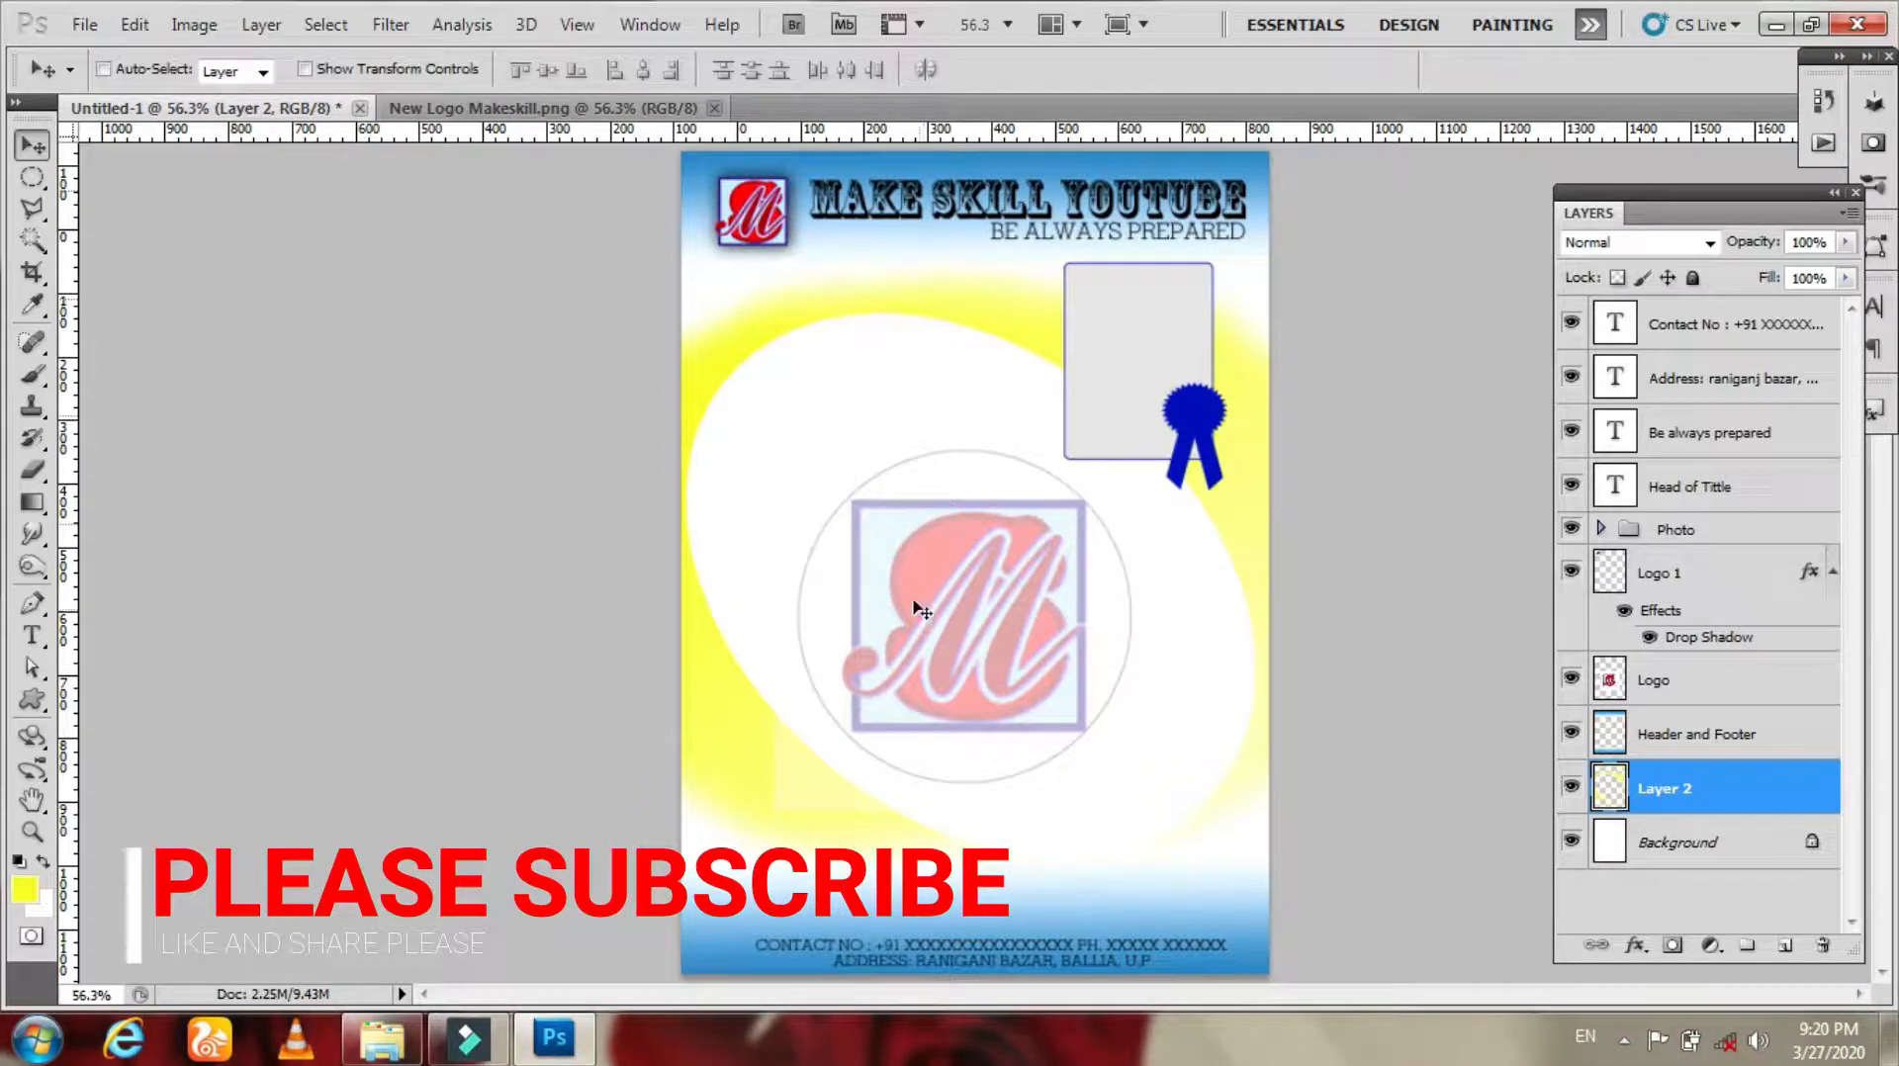
{"action": "left_click", "coordinate": [1570, 786]}
{"action": "left_click", "coordinate": [1571, 787]}
{"action": "left_click", "coordinate": [1571, 786]}
{"action": "left_click", "coordinate": [1571, 787]}
{"action": "left_click", "coordinate": [1571, 734]}
{"action": "left_click", "coordinate": [1571, 734]}
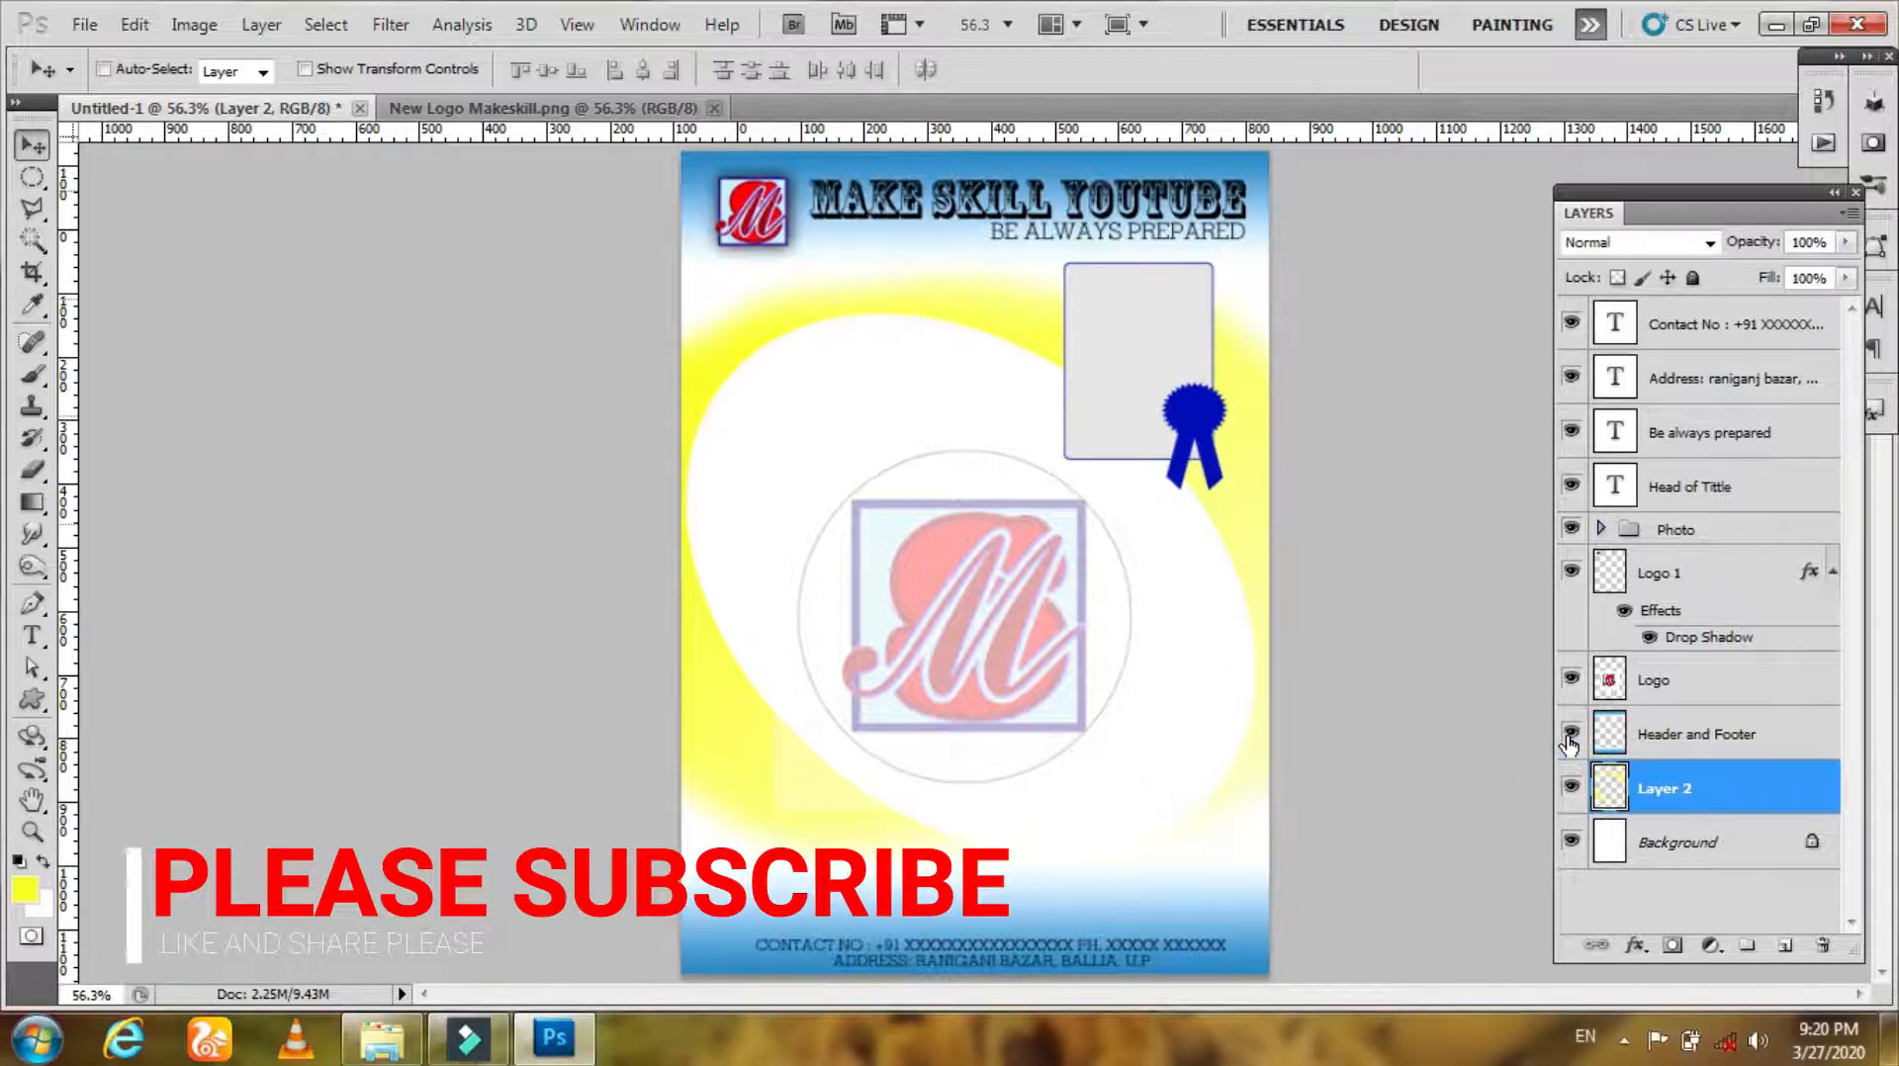
Step: Shift the hue of the Header and Footer layer by +180 with Hue/Saturation
{"action": "key", "text": "z"}
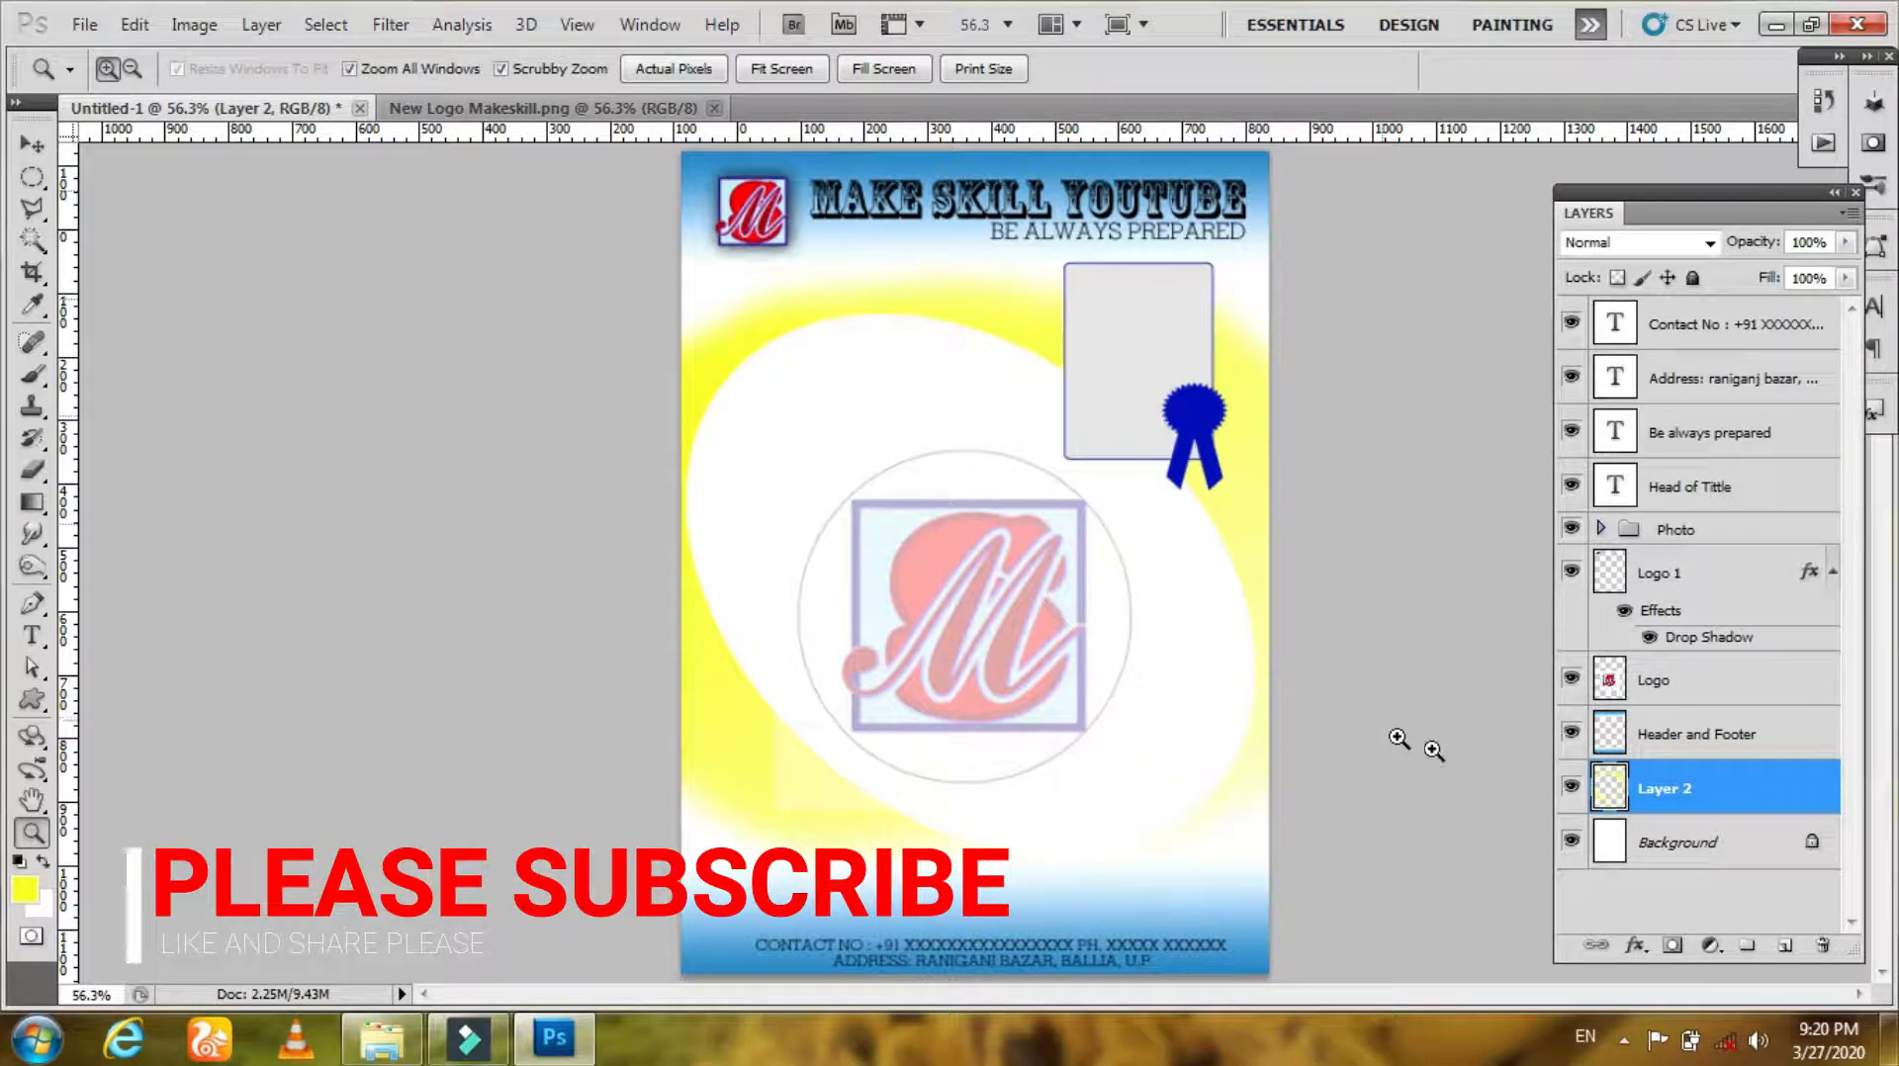
{"action": "left_click", "coordinate": [1682, 734]}
{"action": "key", "text": "u"}
{"action": "key", "text": "ctrl+u"}
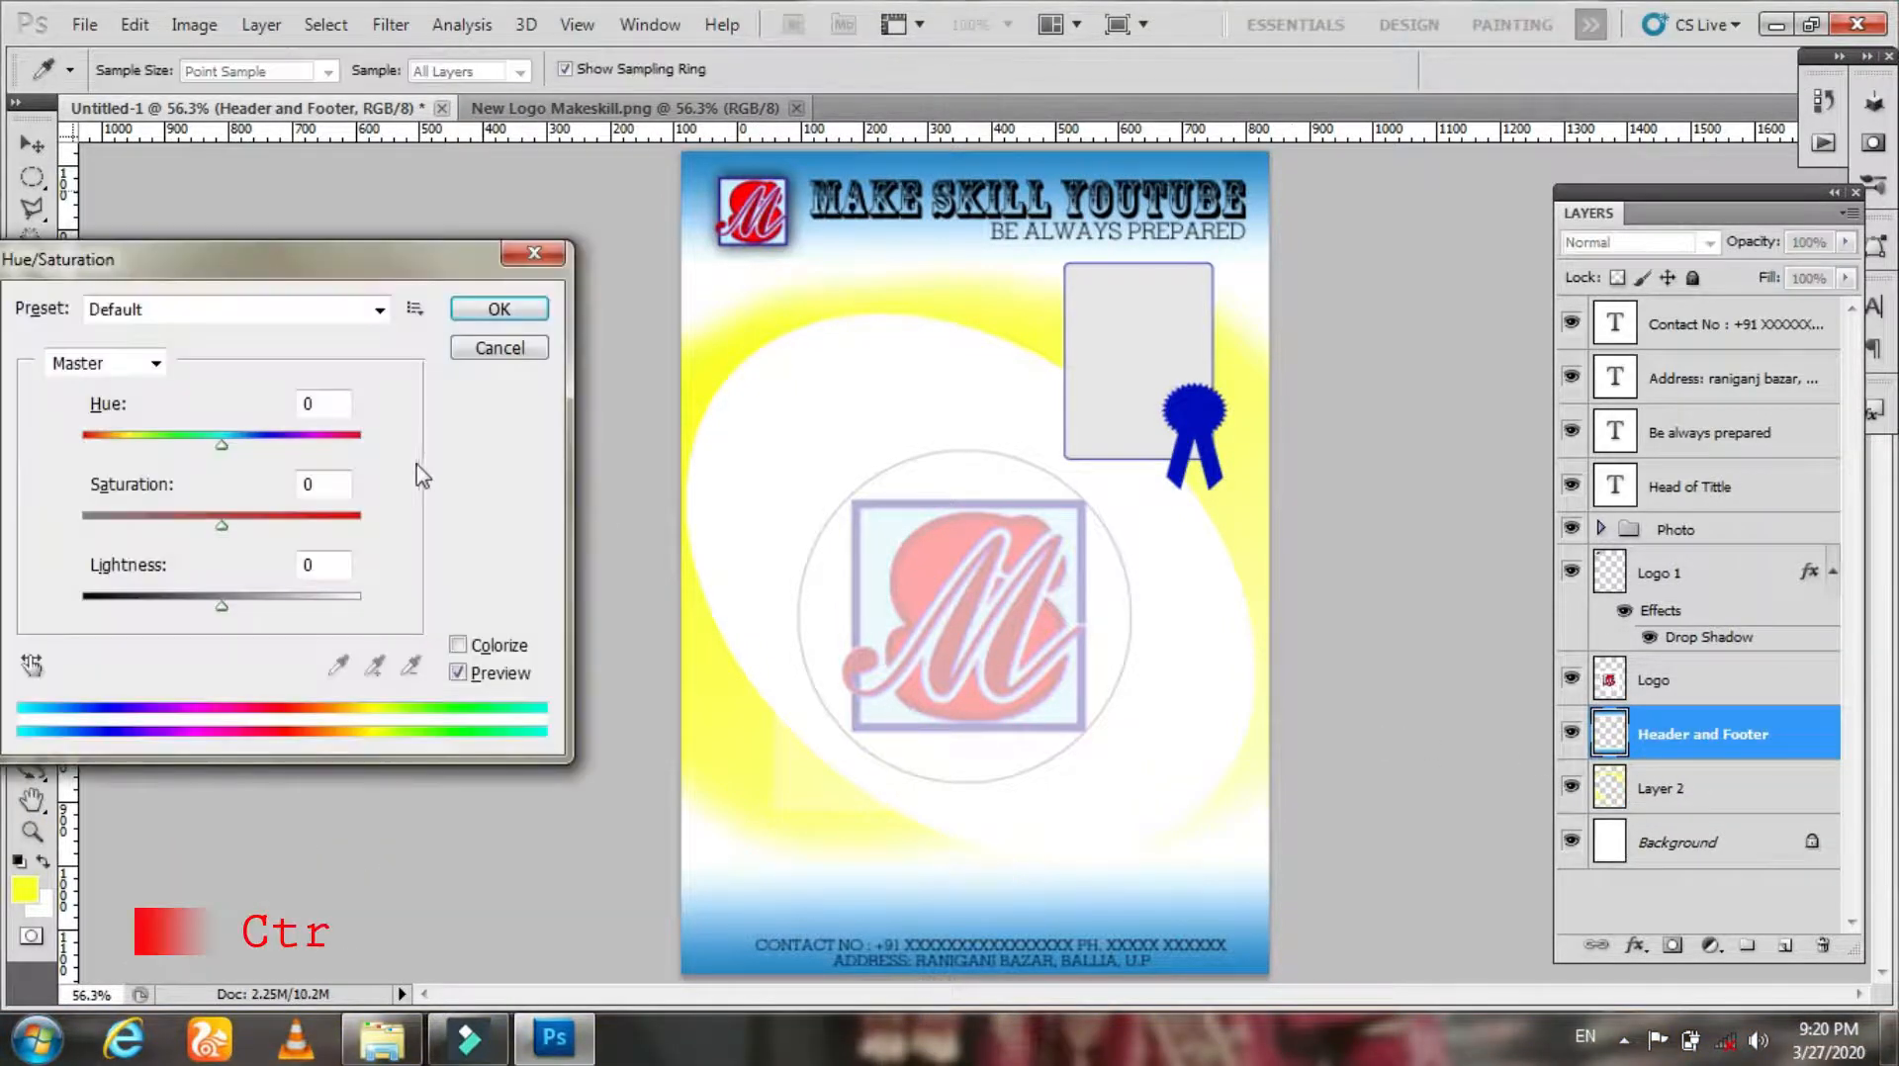
{"action": "left_click_drag", "start_coordinate": [221, 445], "coordinate": [363, 458]}
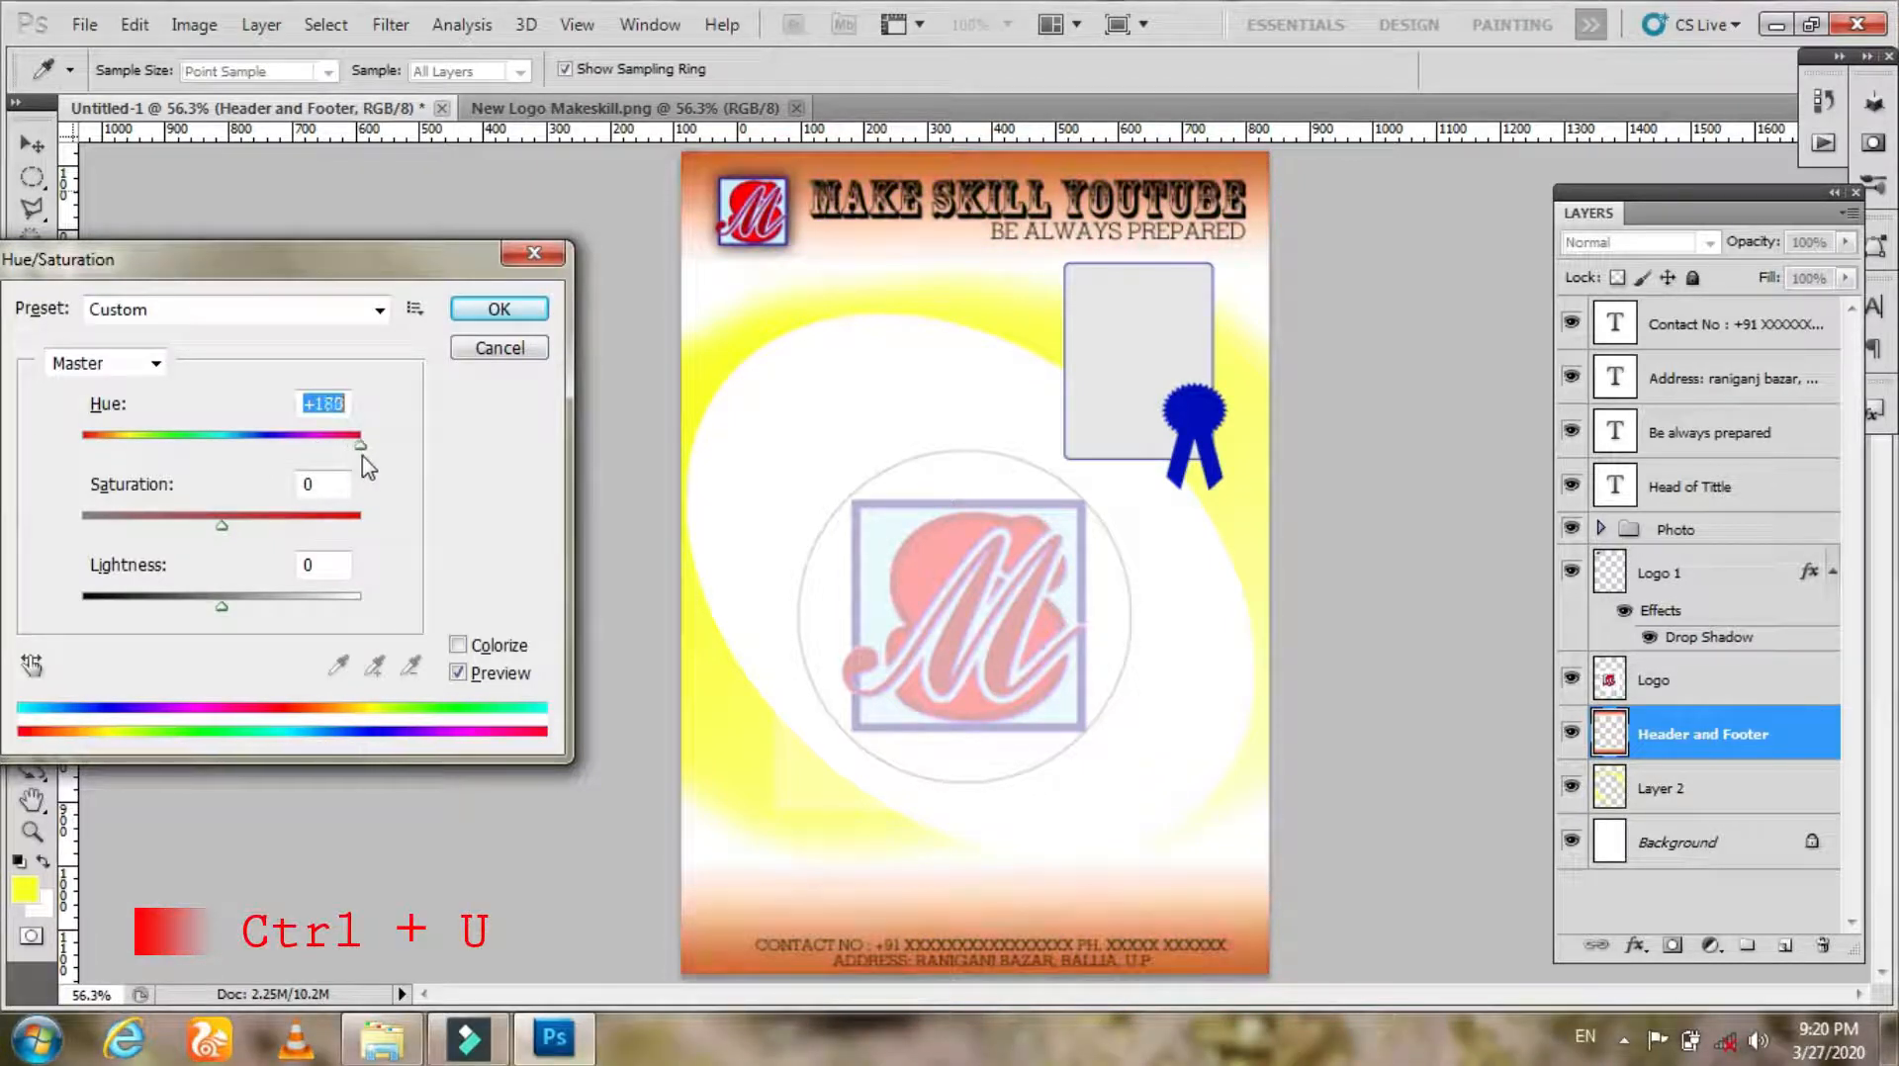
{"action": "left_click", "coordinate": [455, 315]}
Step: Select the heading, slogan and Logo 1 layers together and nudge them down six pixels
{"action": "key", "text": "u"}
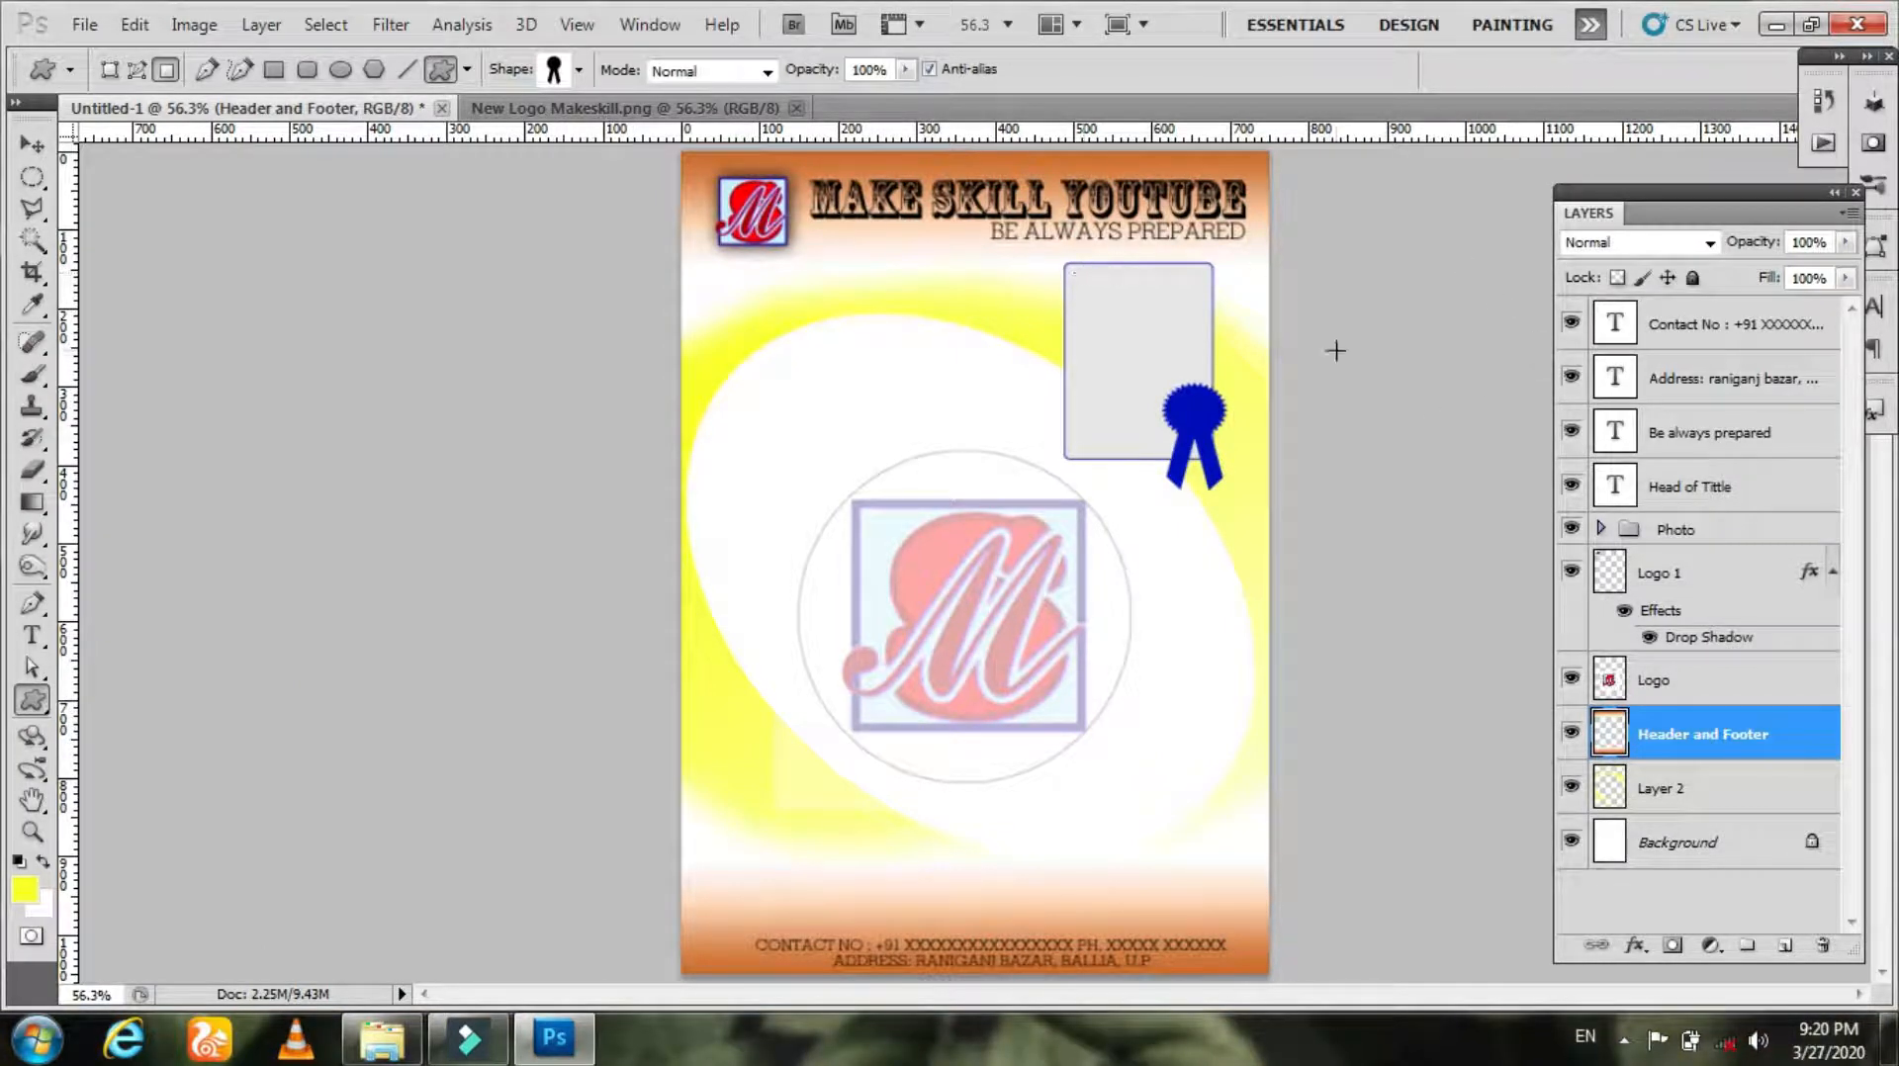
{"action": "key", "text": "z"}
{"action": "left_click_drag", "start_coordinate": [975, 170], "coordinate": [1404, 289]}
{"action": "key", "text": "v"}
{"action": "right_click", "coordinate": [958, 222]}
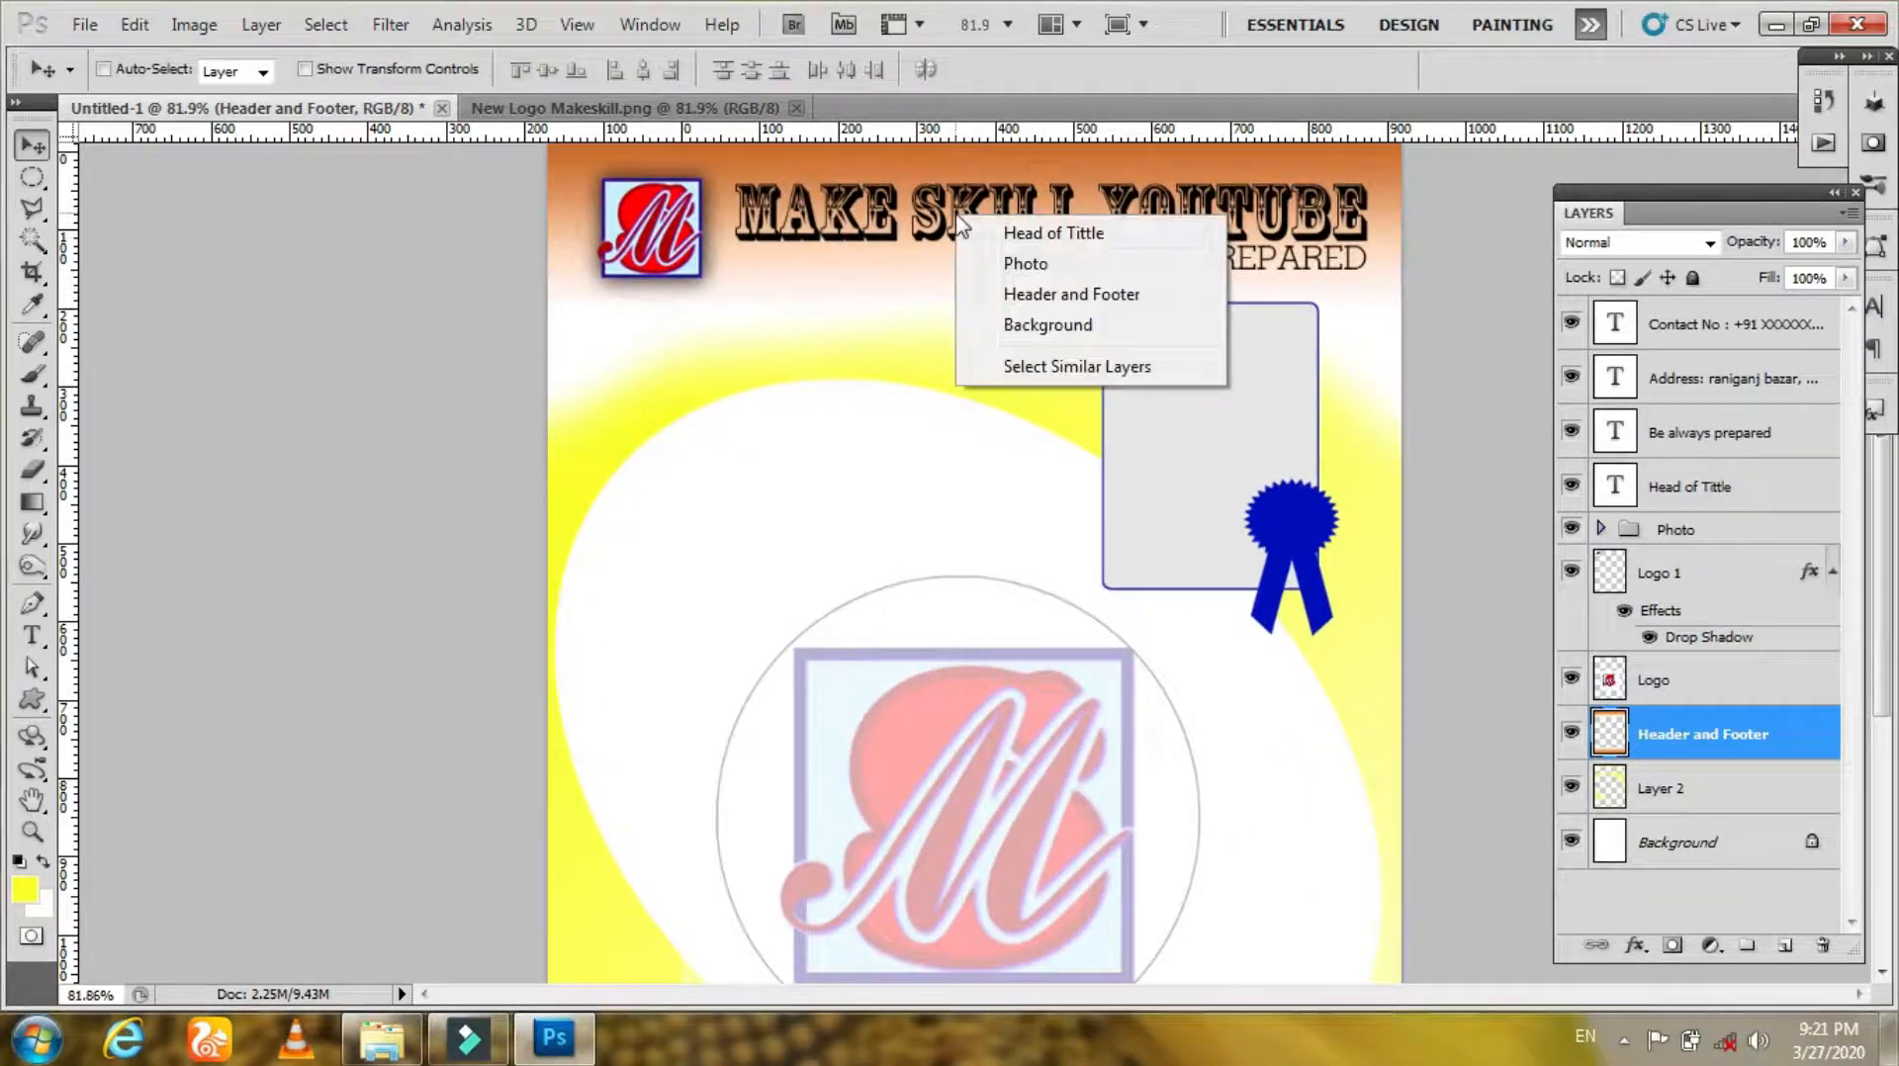
{"action": "left_click", "coordinate": [1049, 233]}
{"action": "right_click", "coordinate": [1024, 265]}
{"action": "left_click", "coordinate": [1073, 279], "text": "shift"}
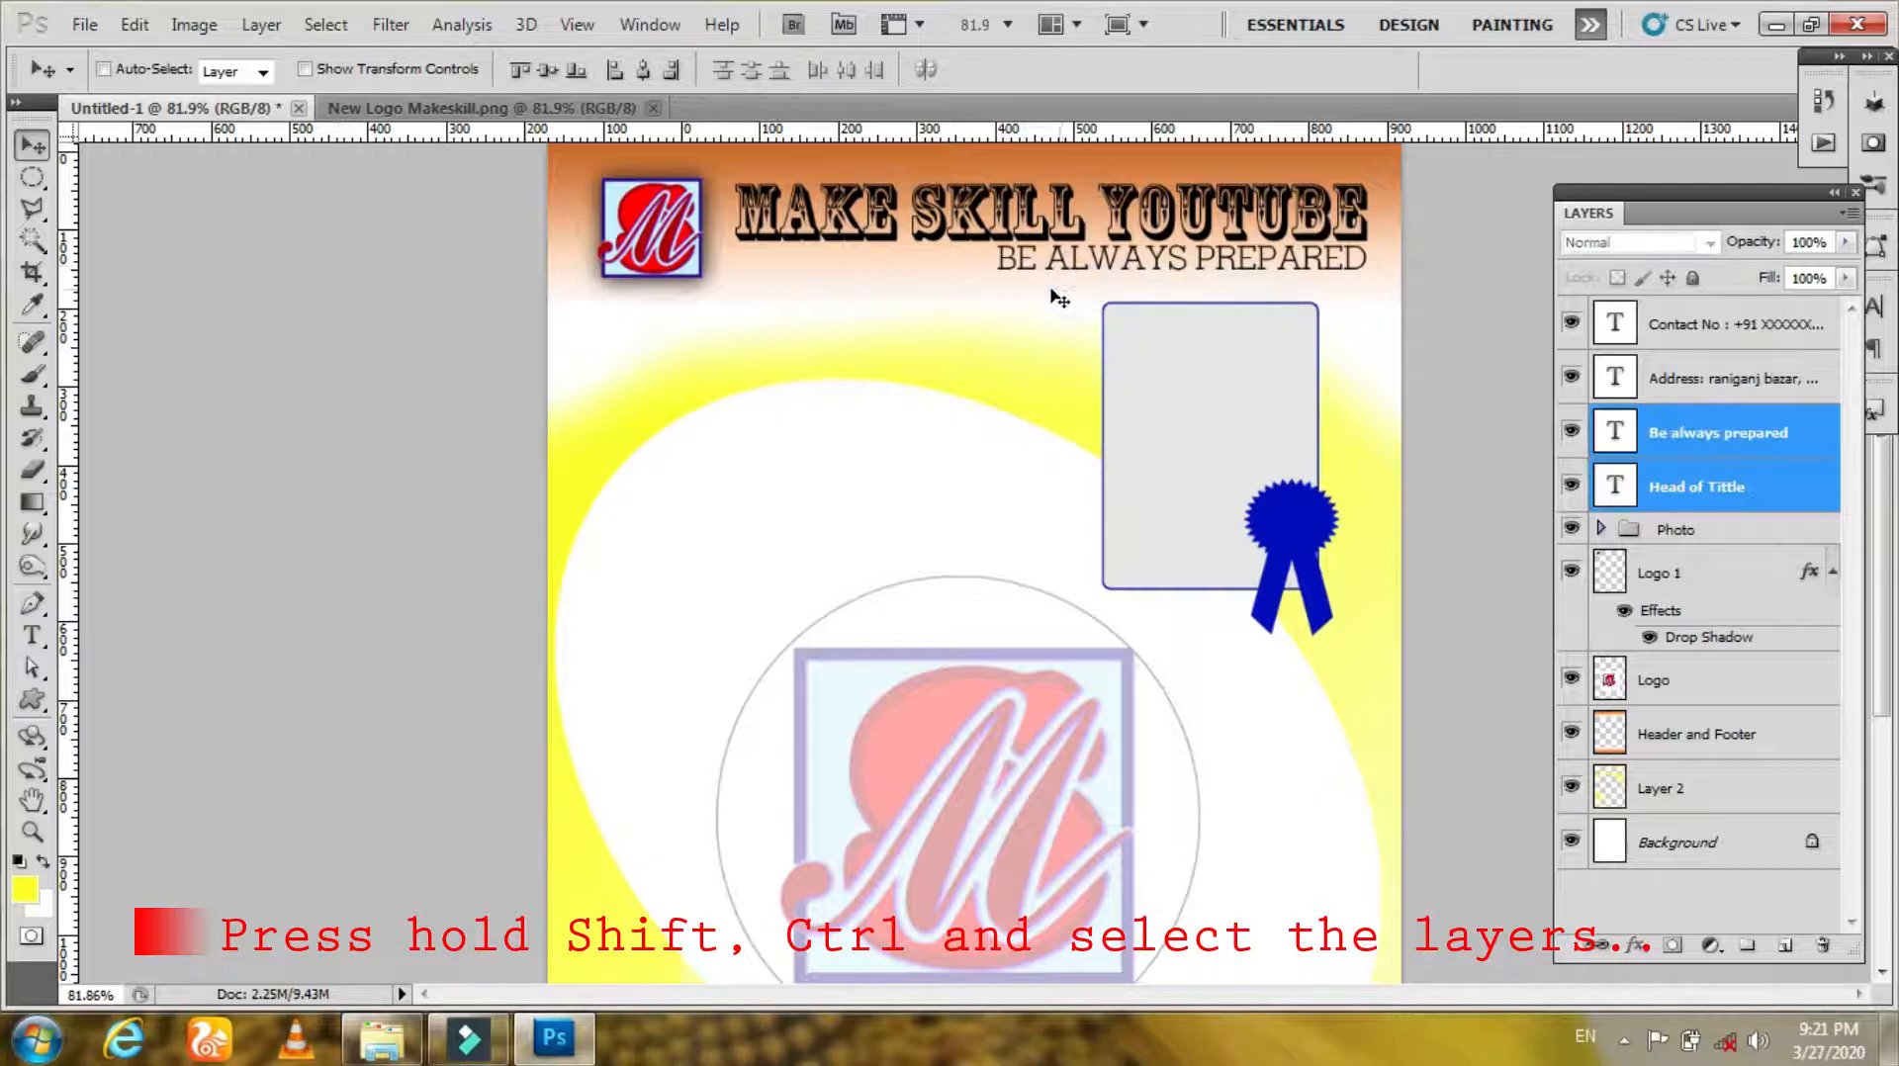
{"action": "right_click", "coordinate": [645, 259]}
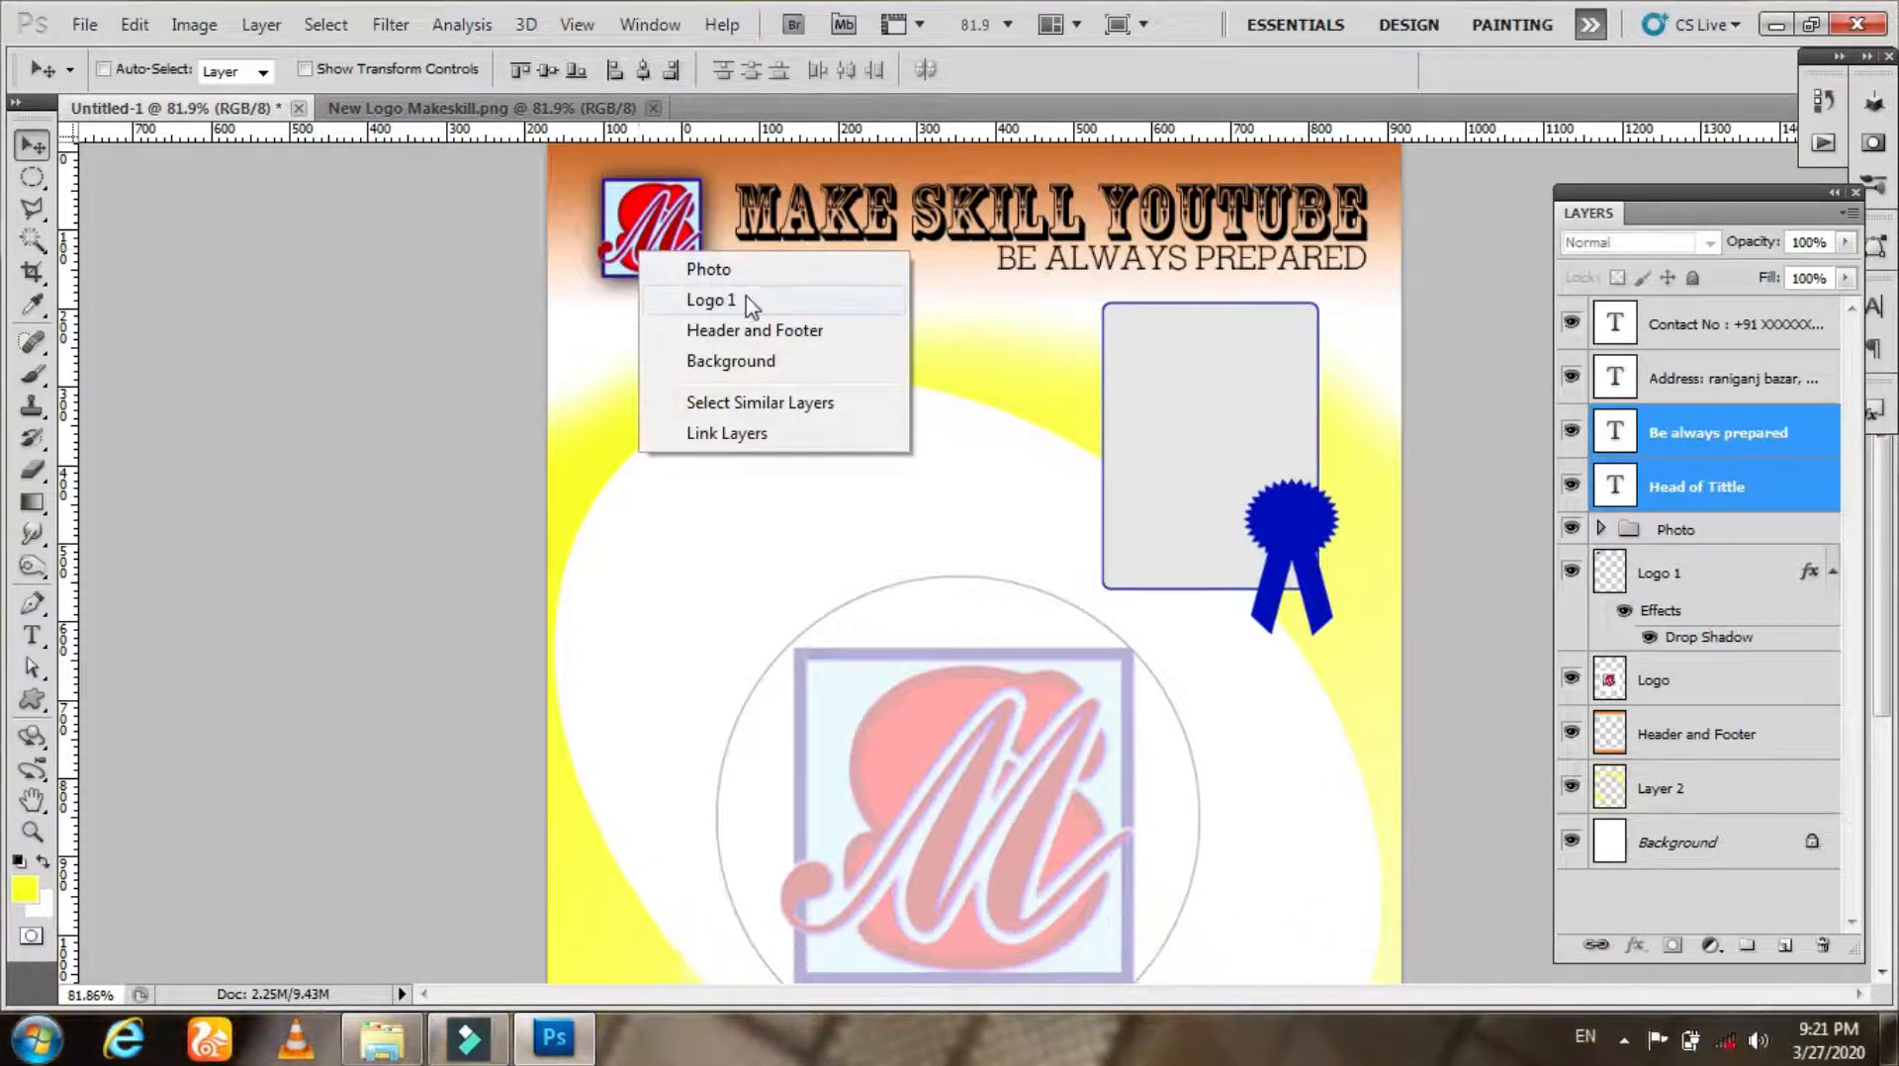
{"action": "left_click", "coordinate": [749, 302], "text": "shift"}
{"action": "key", "text": "Down"}
{"action": "key", "text": "Down"}
{"action": "key", "text": "Down"}
{"action": "key", "text": "Down"}
{"action": "key", "text": "Down"}
{"action": "key", "text": "Down"}
{"action": "key", "text": "Down"}
{"action": "key", "text": "Down"}
{"action": "key", "text": "Down"}
{"action": "key", "text": "Down"}
{"action": "key", "text": "Down"}
{"action": "key", "text": "Down"}
{"action": "key", "text": "Down"}
{"action": "key", "text": "Down"}
{"action": "key", "text": "Down"}
{"action": "key", "text": "Down"}
{"action": "key", "text": "Down"}
{"action": "key", "text": "Down"}
{"action": "key", "text": "Down"}
{"action": "key", "text": "Down"}
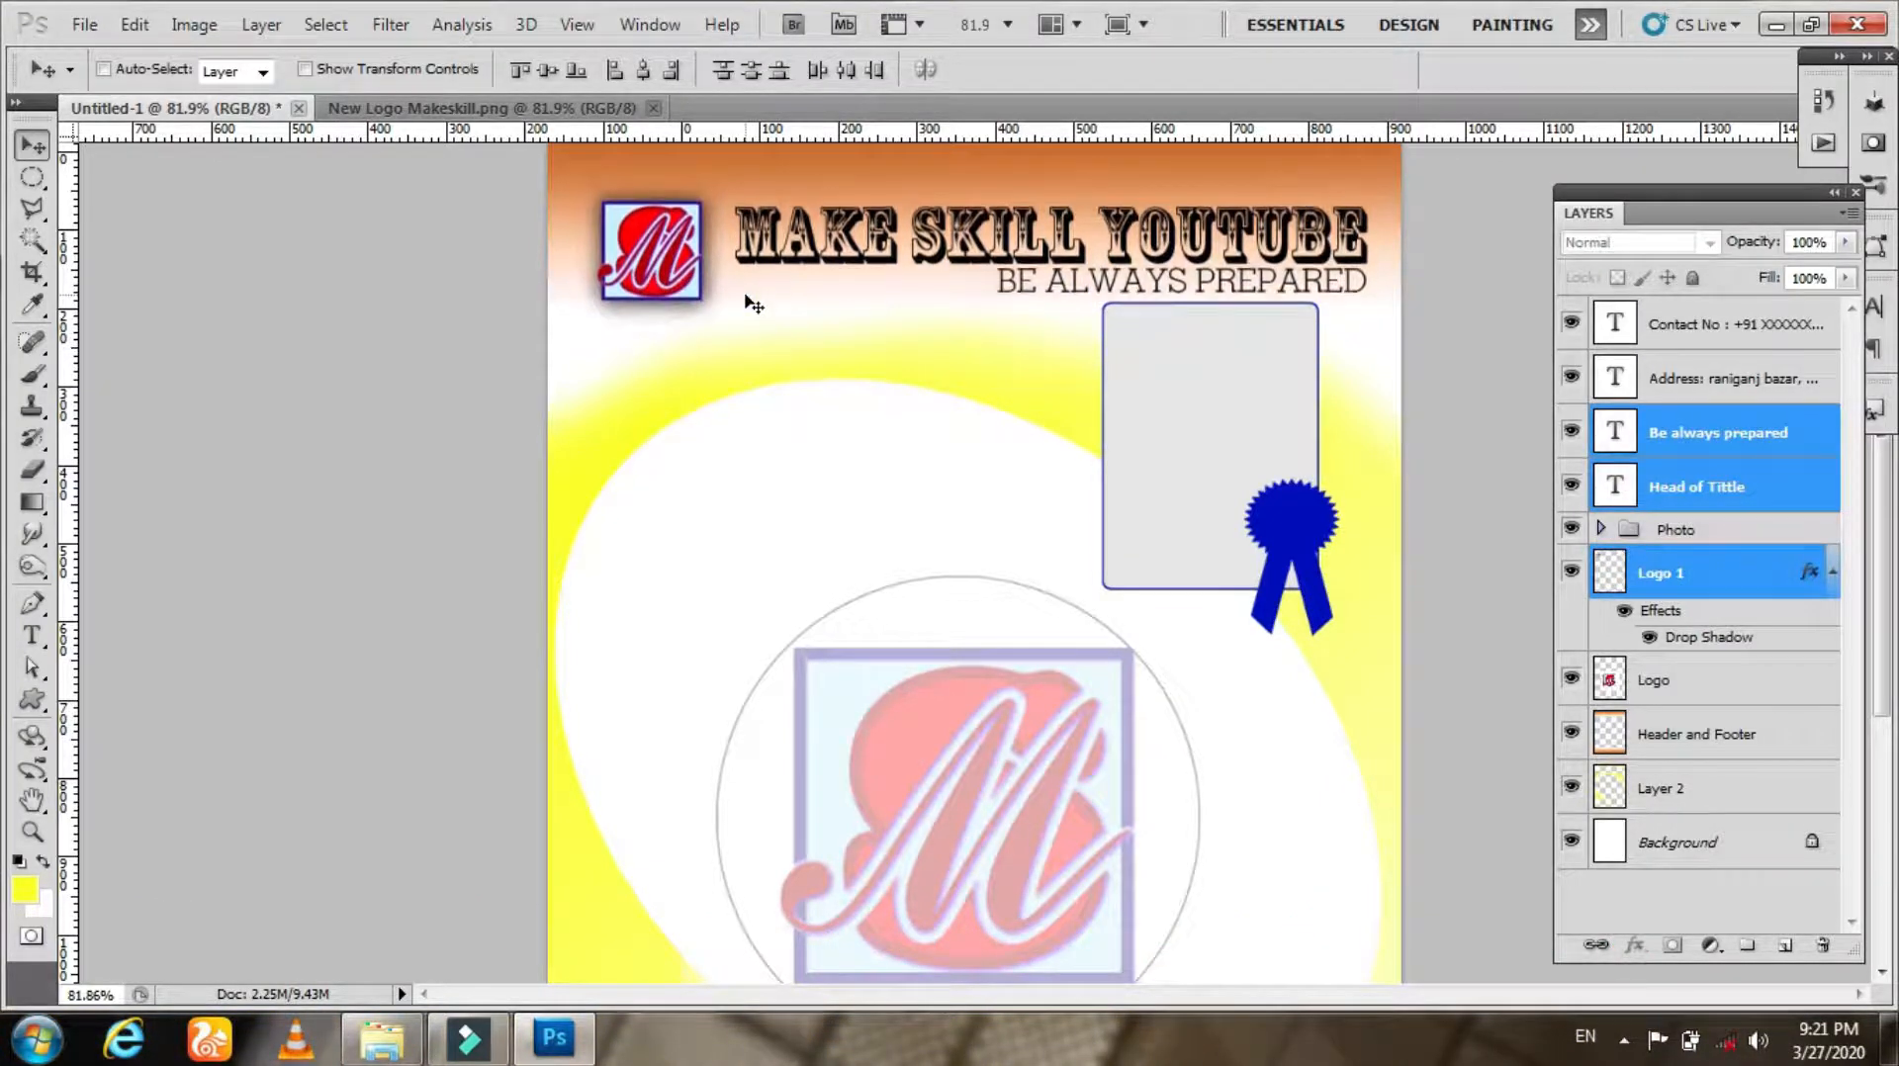
{"action": "key", "text": "Down"}
{"action": "key", "text": "Down"}
{"action": "key", "text": "Down"}
{"action": "key", "text": "Down"}
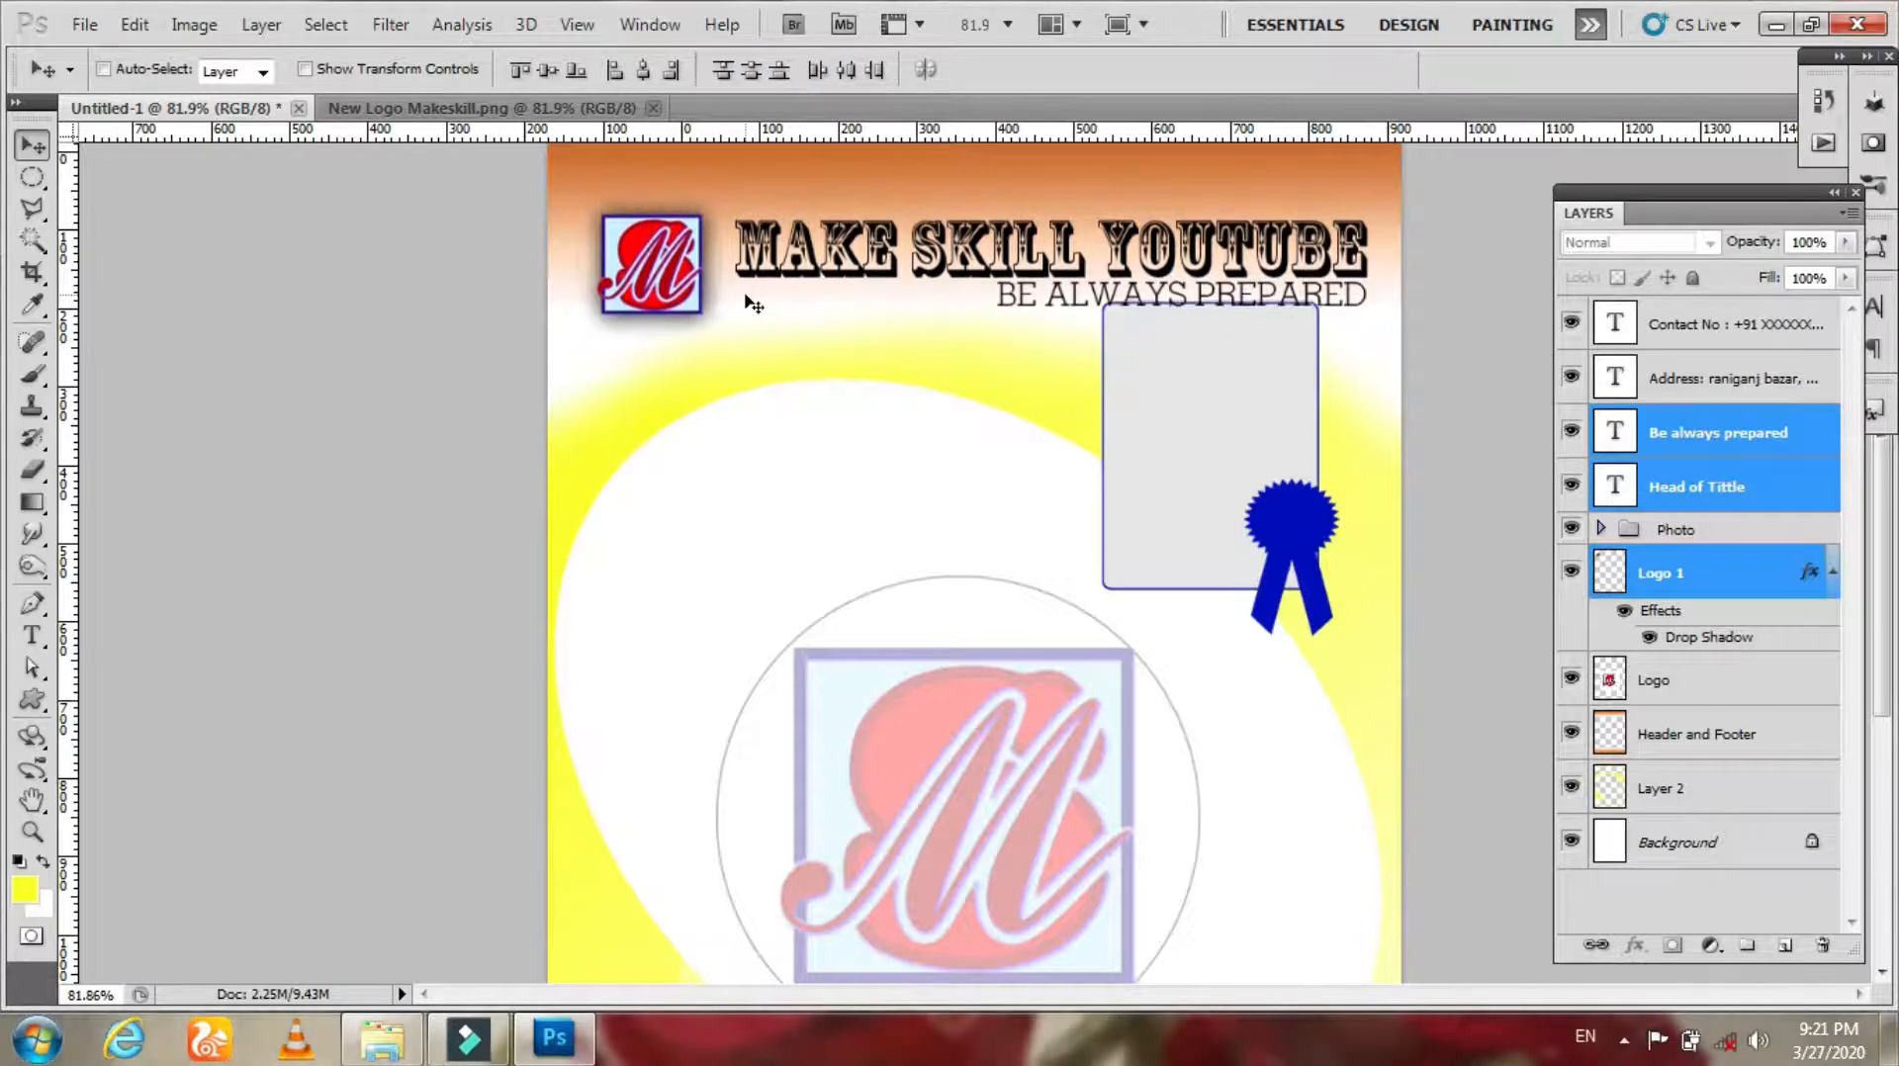
Step: Move the Photo frame group slightly down and to the right
{"action": "right_click", "coordinate": [1164, 429]}
{"action": "left_click", "coordinate": [1207, 446]}
{"action": "left_click_drag", "start_coordinate": [1196, 436], "coordinate": [1211, 476]}
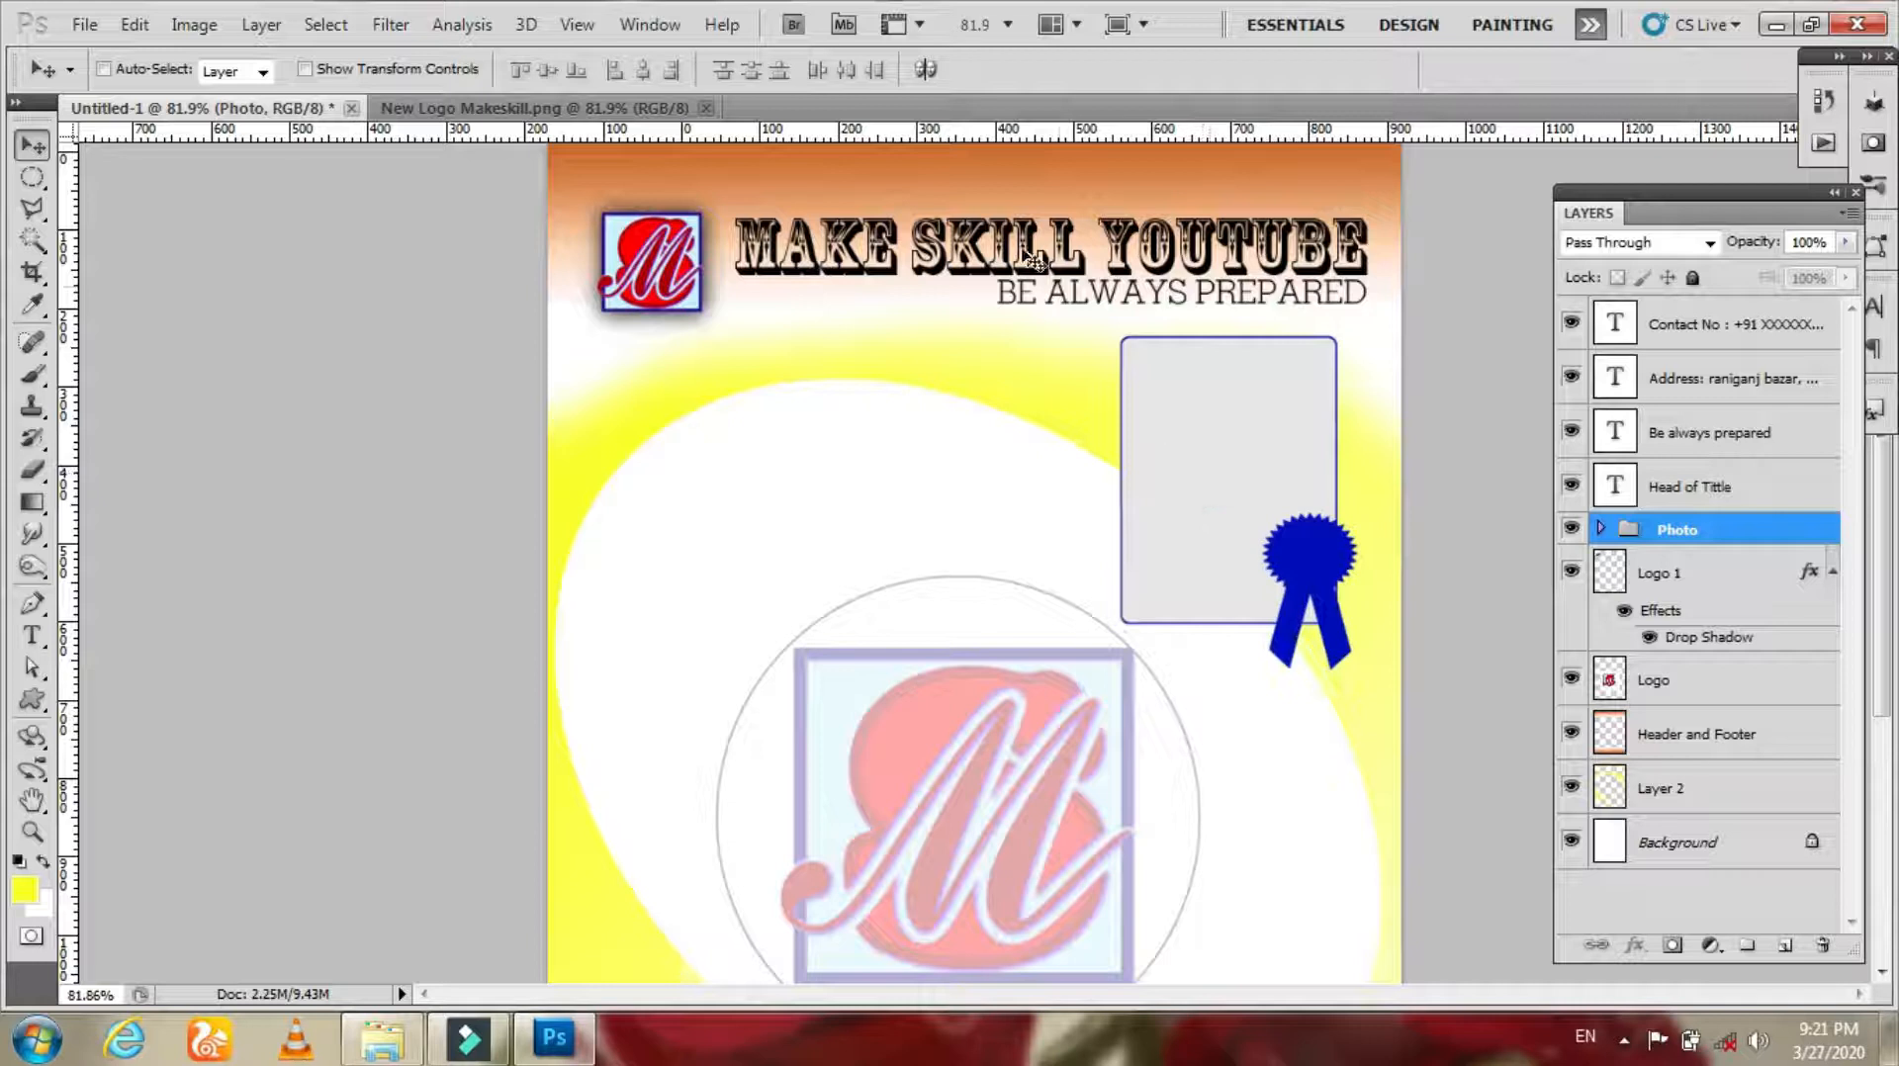
Step: Add the text IDENTITY CARD on the page and set its colour to black
{"action": "key", "text": "t"}
{"action": "left_click", "coordinate": [684, 534]}
{"action": "type", "text": "IDENTITY CARD"}
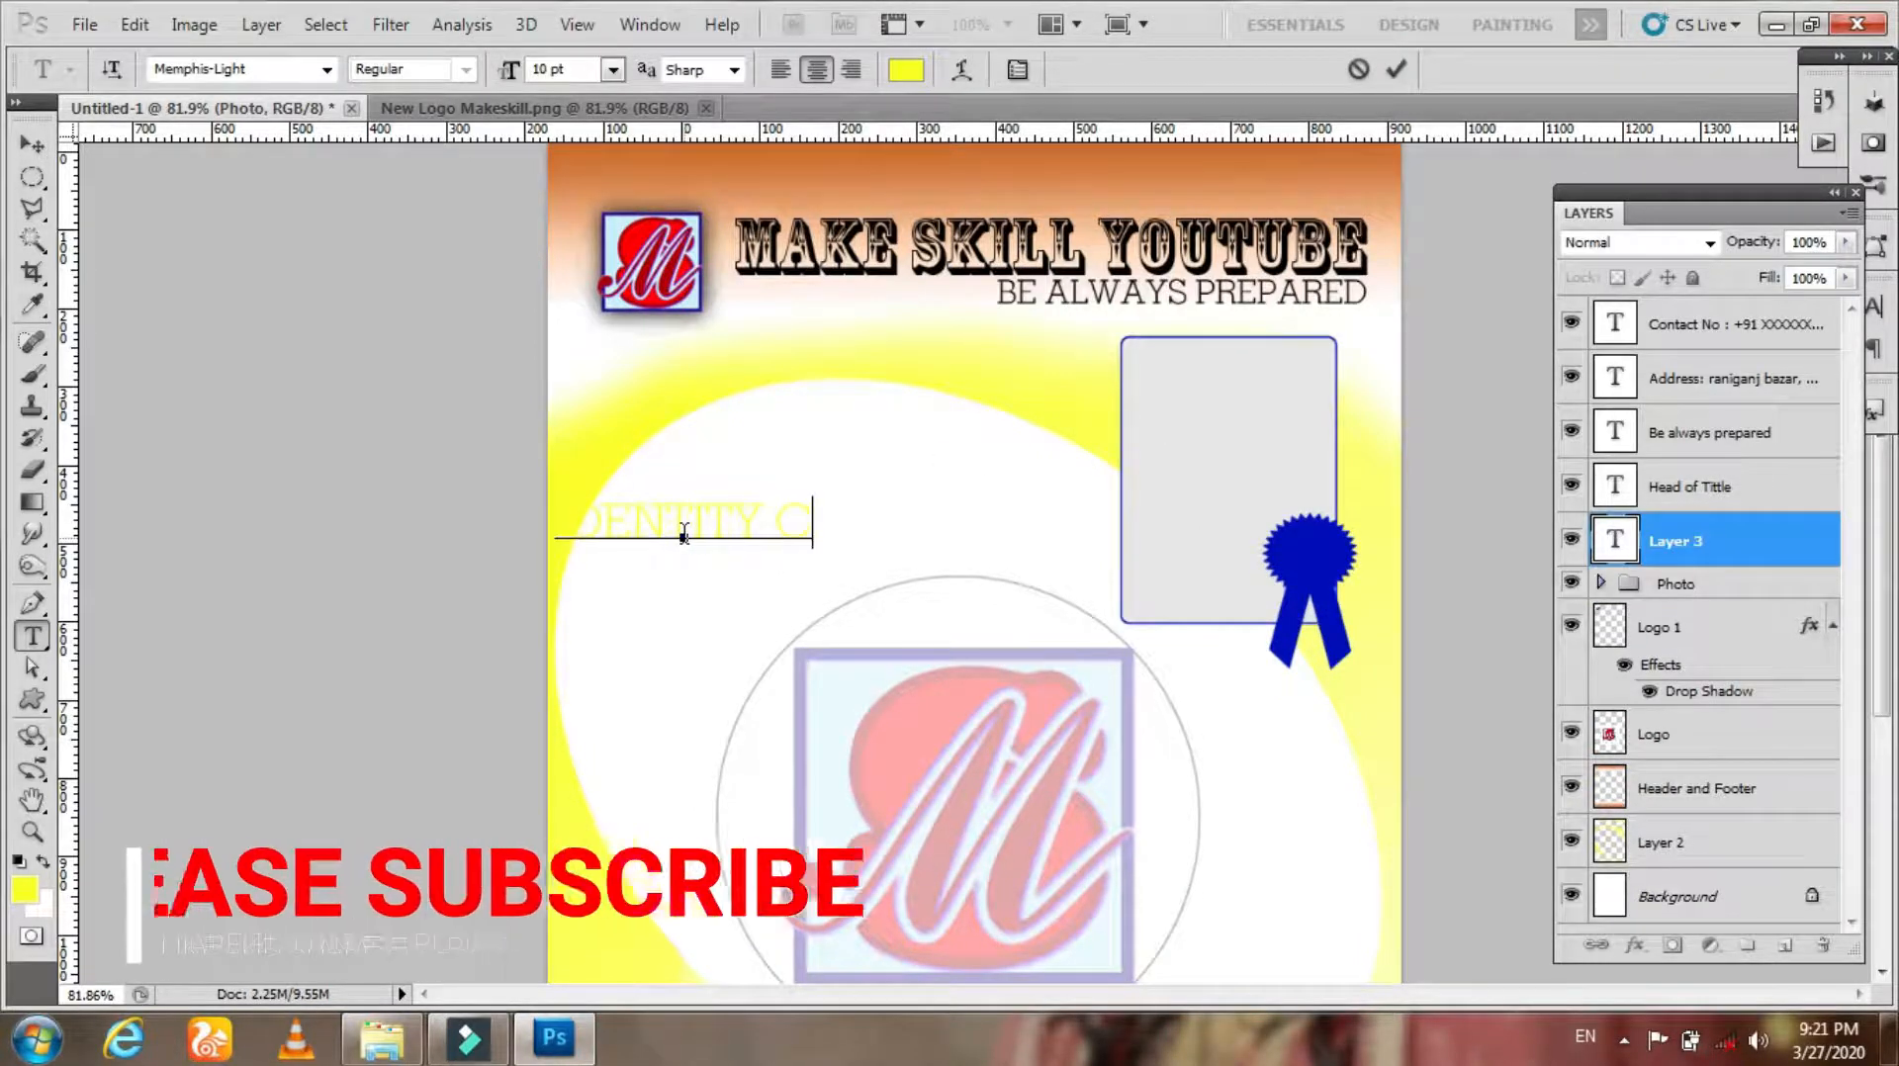
{"action": "key", "text": "ctrl+a"}
{"action": "left_click", "coordinate": [906, 70]}
{"action": "left_click_drag", "start_coordinate": [530, 530], "coordinate": [723, 781]}
{"action": "left_click", "coordinate": [887, 309]}
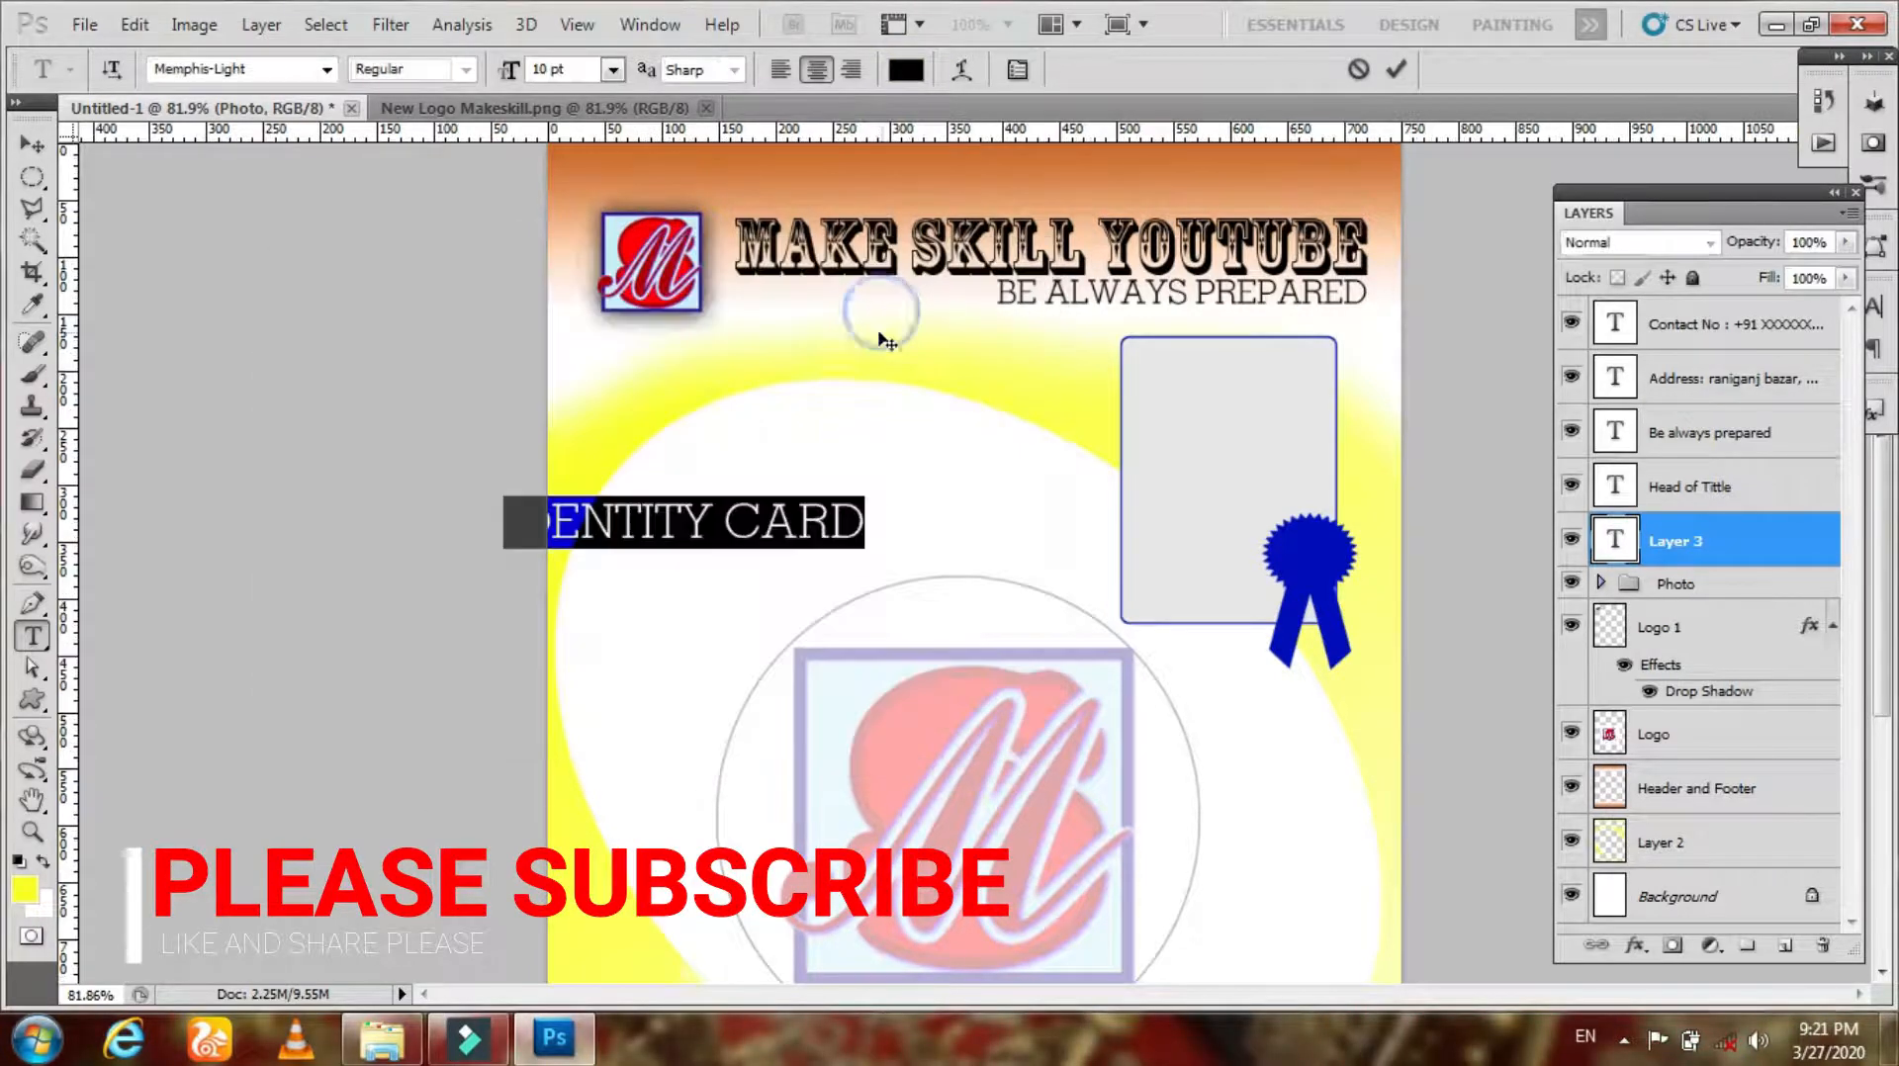
Step: Scale down the IDENTITY CARD text and place it centred at the very top above the heading
{"action": "left_click", "coordinate": [34, 139]}
{"action": "left_click_drag", "start_coordinate": [616, 594], "coordinate": [787, 615]}
{"action": "key", "text": "ctrl+t"}
{"action": "left_click_drag", "start_coordinate": [1041, 518], "coordinate": [941, 525]}
{"action": "key", "text": "Return"}
{"action": "left_click_drag", "start_coordinate": [860, 597], "coordinate": [997, 211]}
{"action": "key", "text": "shift+Up"}
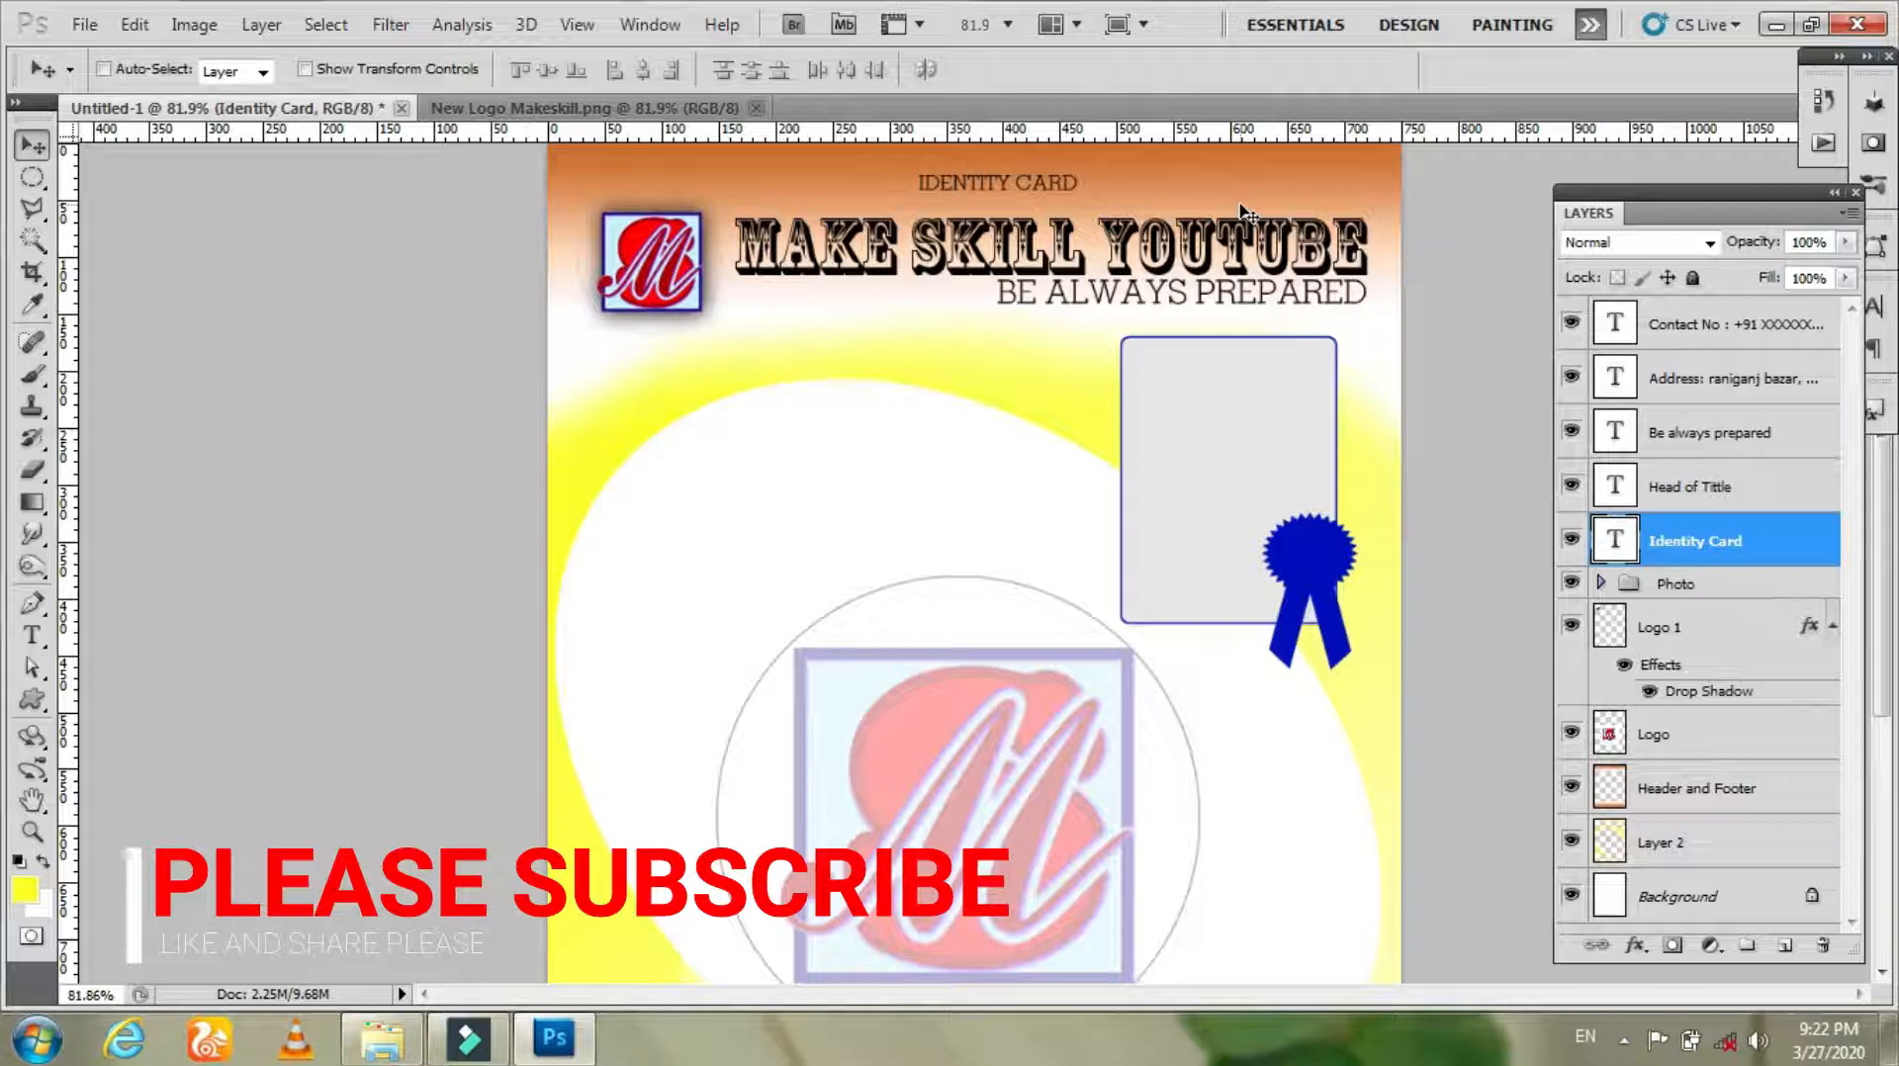
Step: Stretch the MAKE SKILL YOUTUBE heading slightly wider on both sides with Free Transform
{"action": "right_click", "coordinate": [1182, 247]}
{"action": "left_click", "coordinate": [1214, 258]}
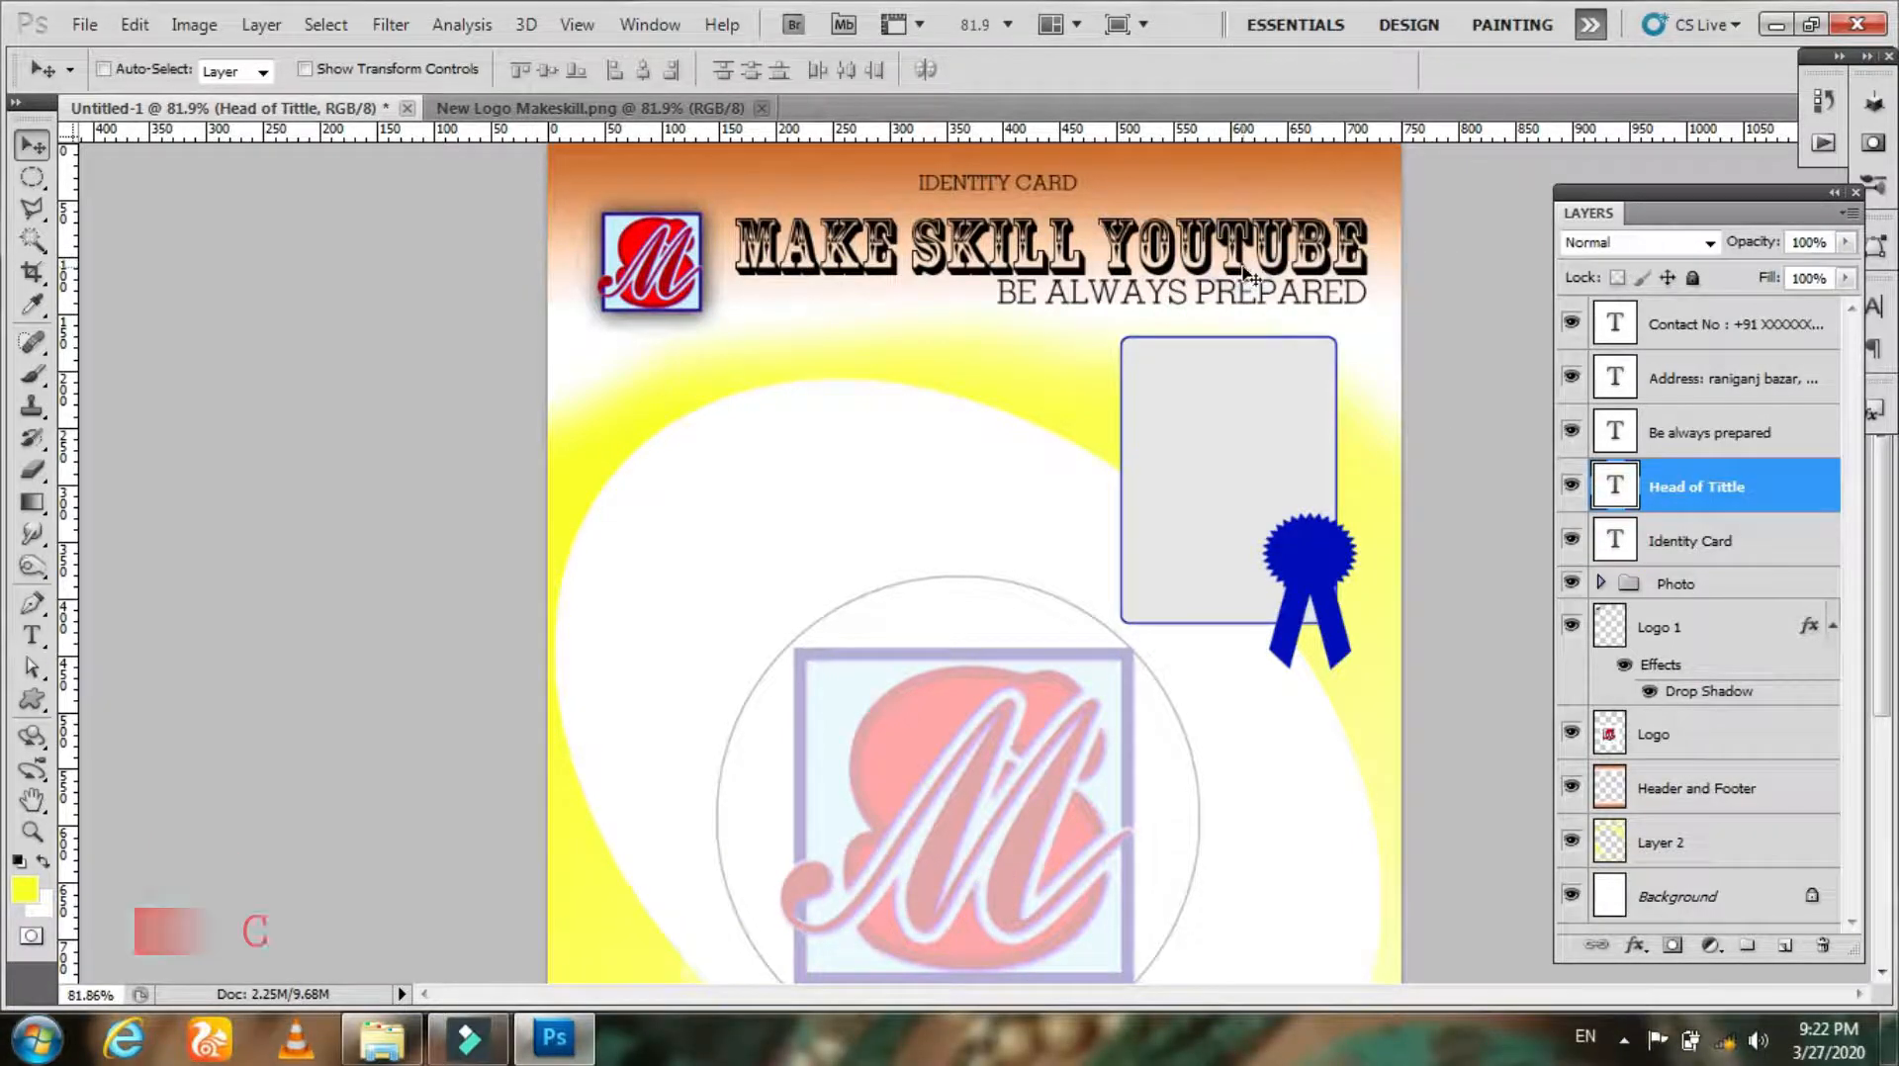
{"action": "key", "text": "ctrl+t"}
{"action": "left_click_drag", "start_coordinate": [1370, 248], "coordinate": [1385, 248]}
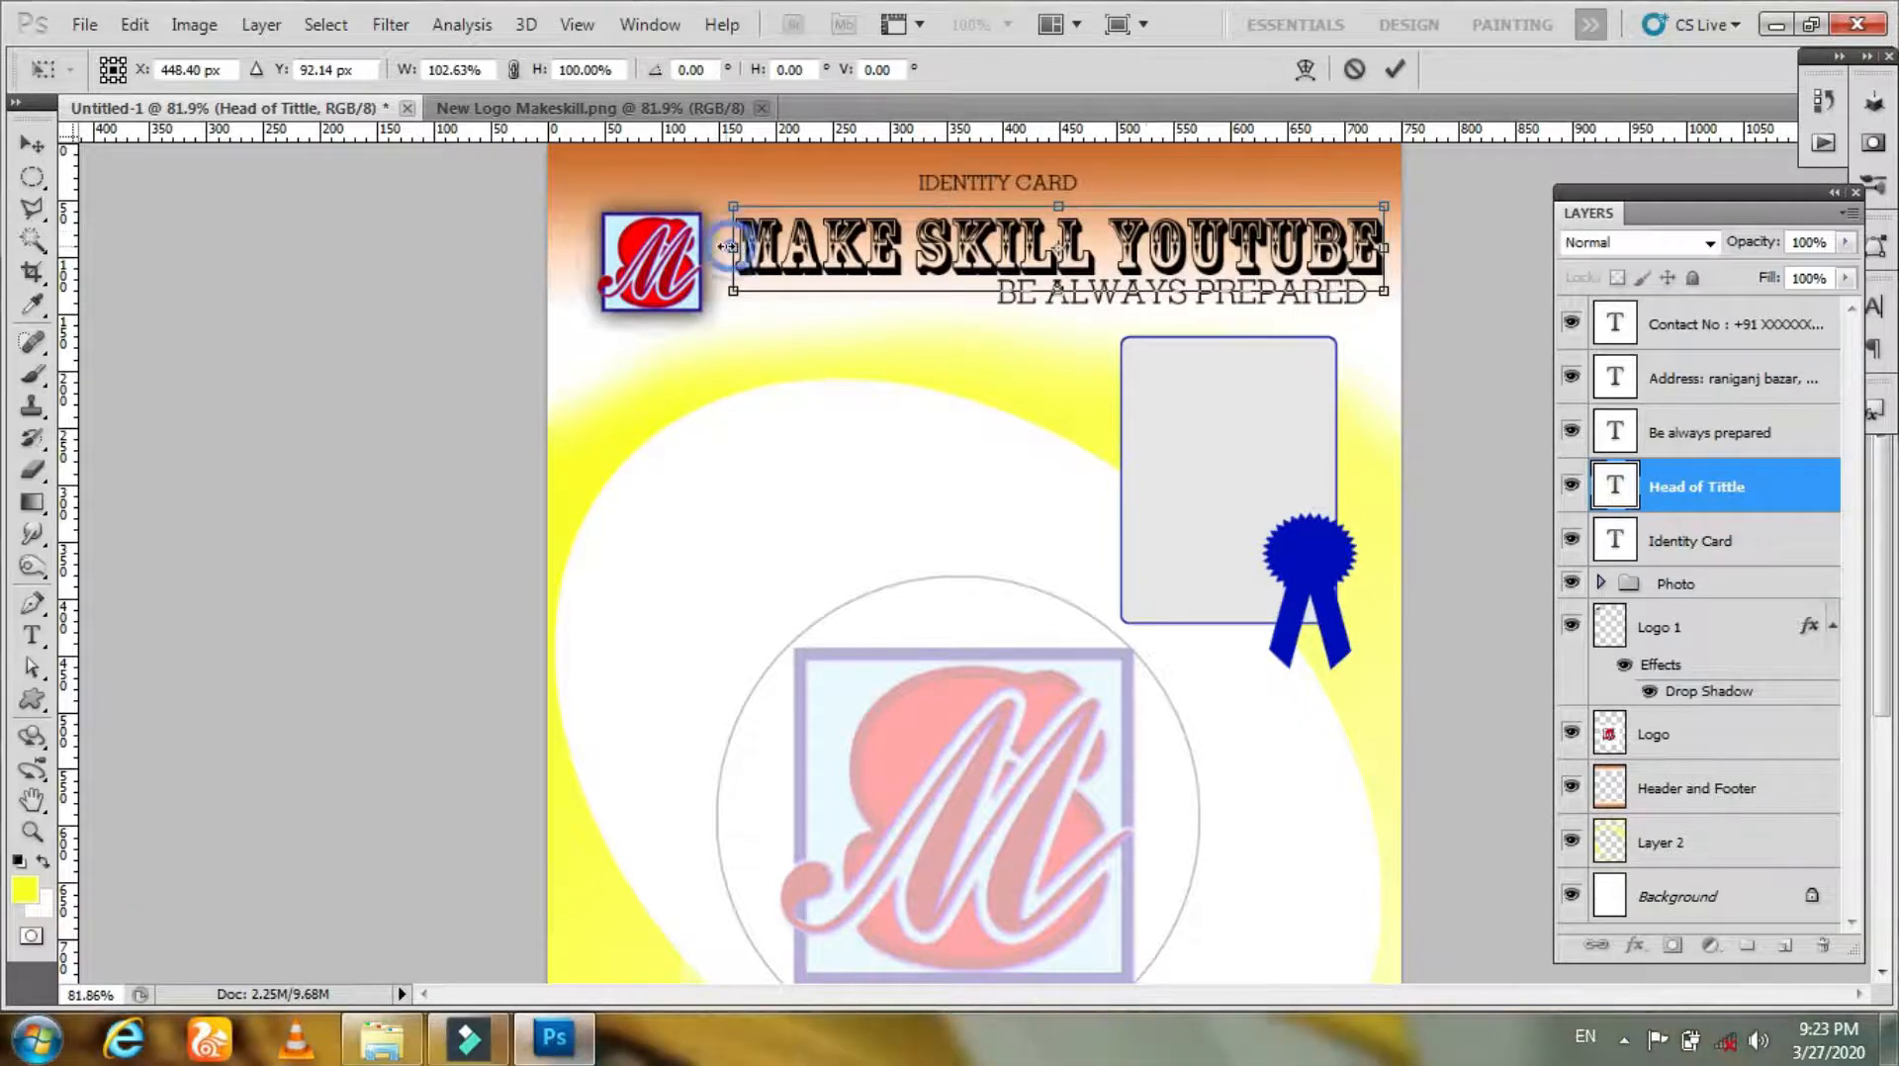
{"action": "left_click_drag", "start_coordinate": [733, 248], "coordinate": [720, 251]}
{"action": "key", "text": "Return"}
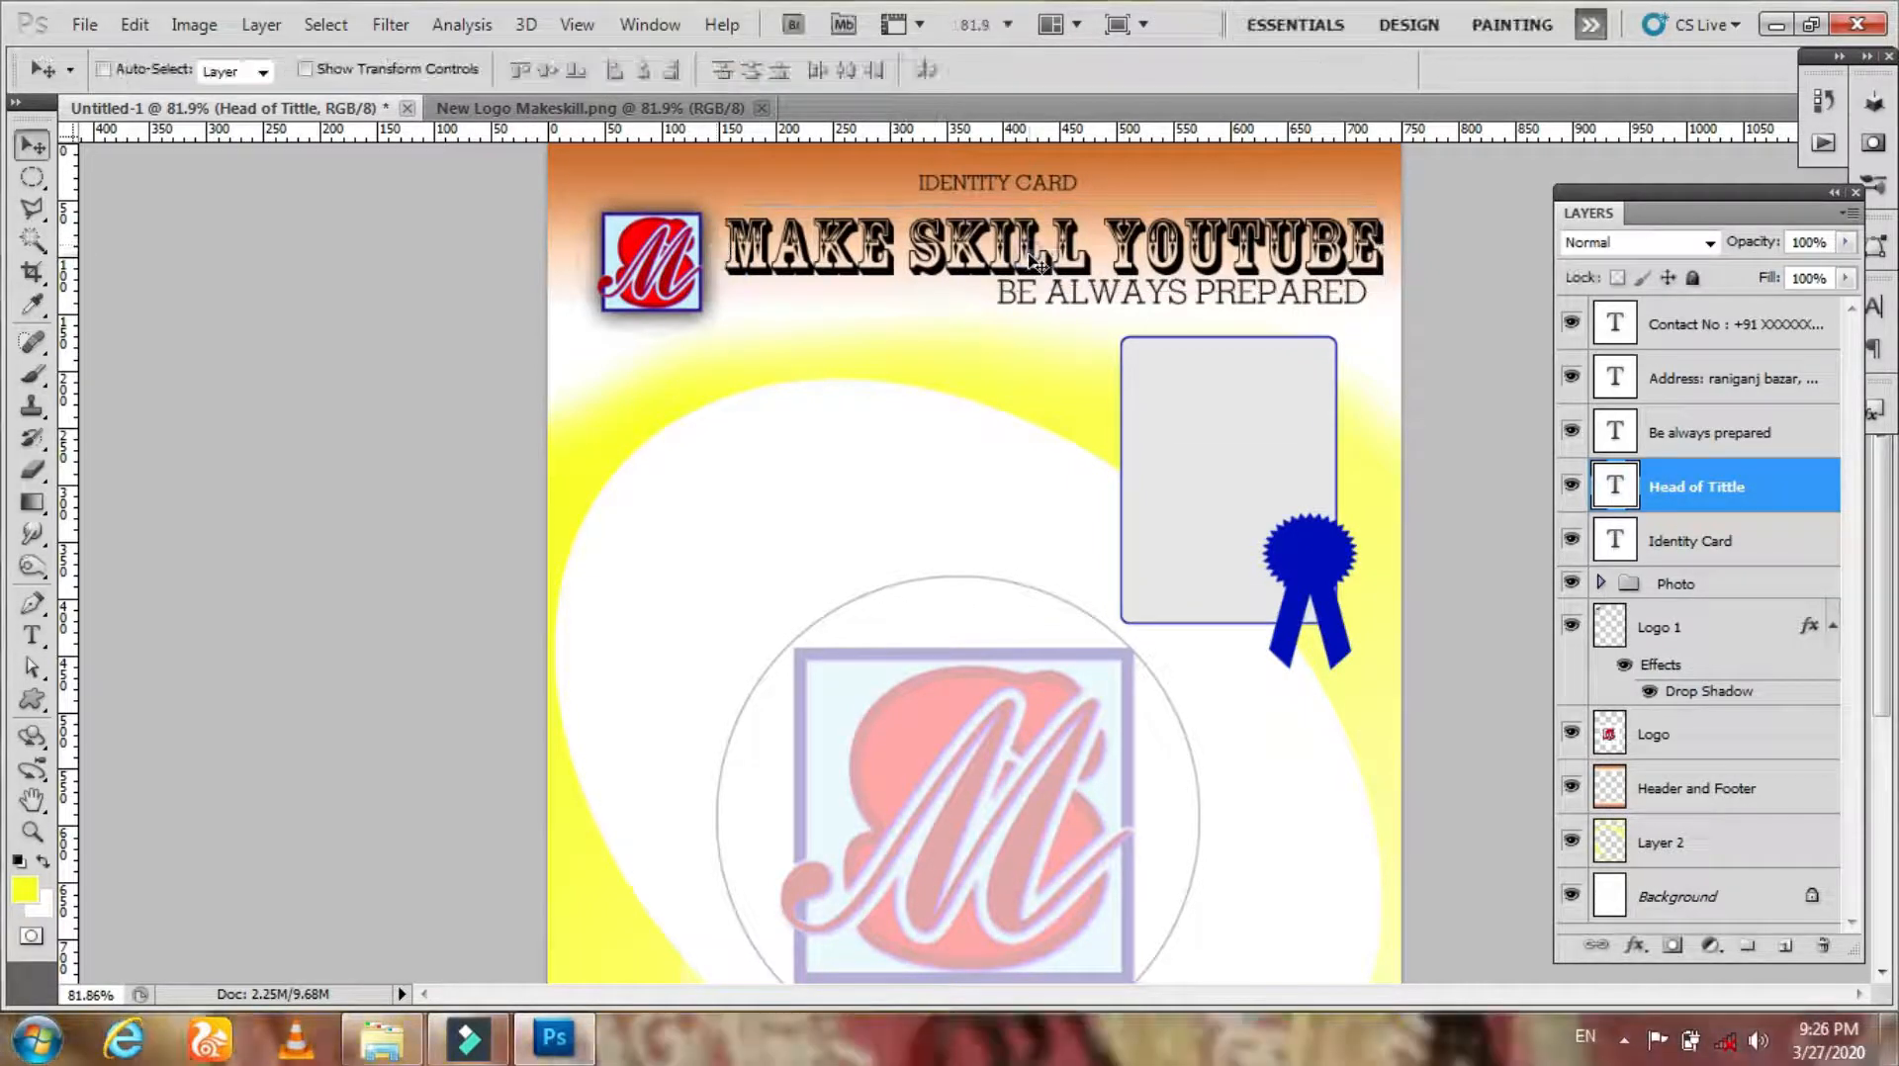
Step: Select the heading, slogan and Logo 1 together and stretch them slightly to the left with Free Transform
{"action": "right_click", "coordinate": [1023, 250]}
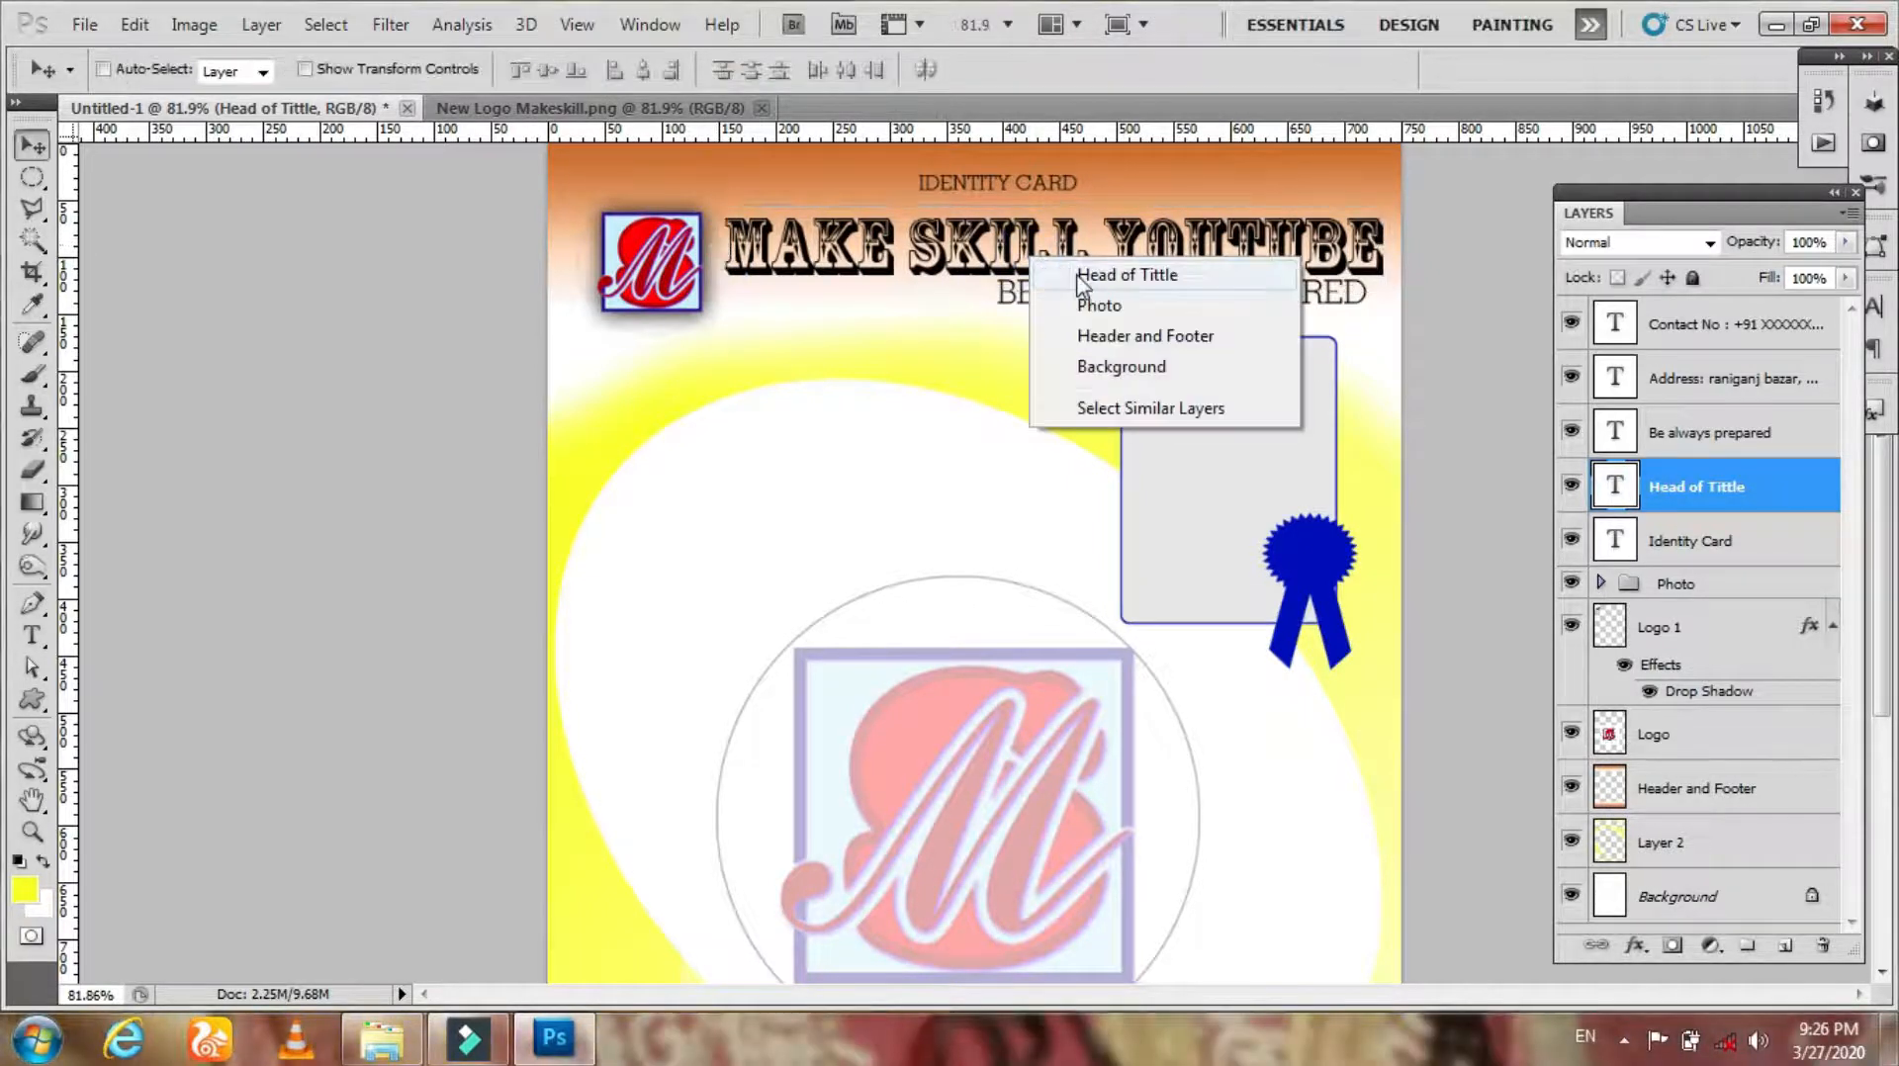
{"action": "key", "text": "Escape"}
{"action": "right_click", "coordinate": [1054, 304]}
{"action": "left_click", "coordinate": [1096, 317], "text": "shift"}
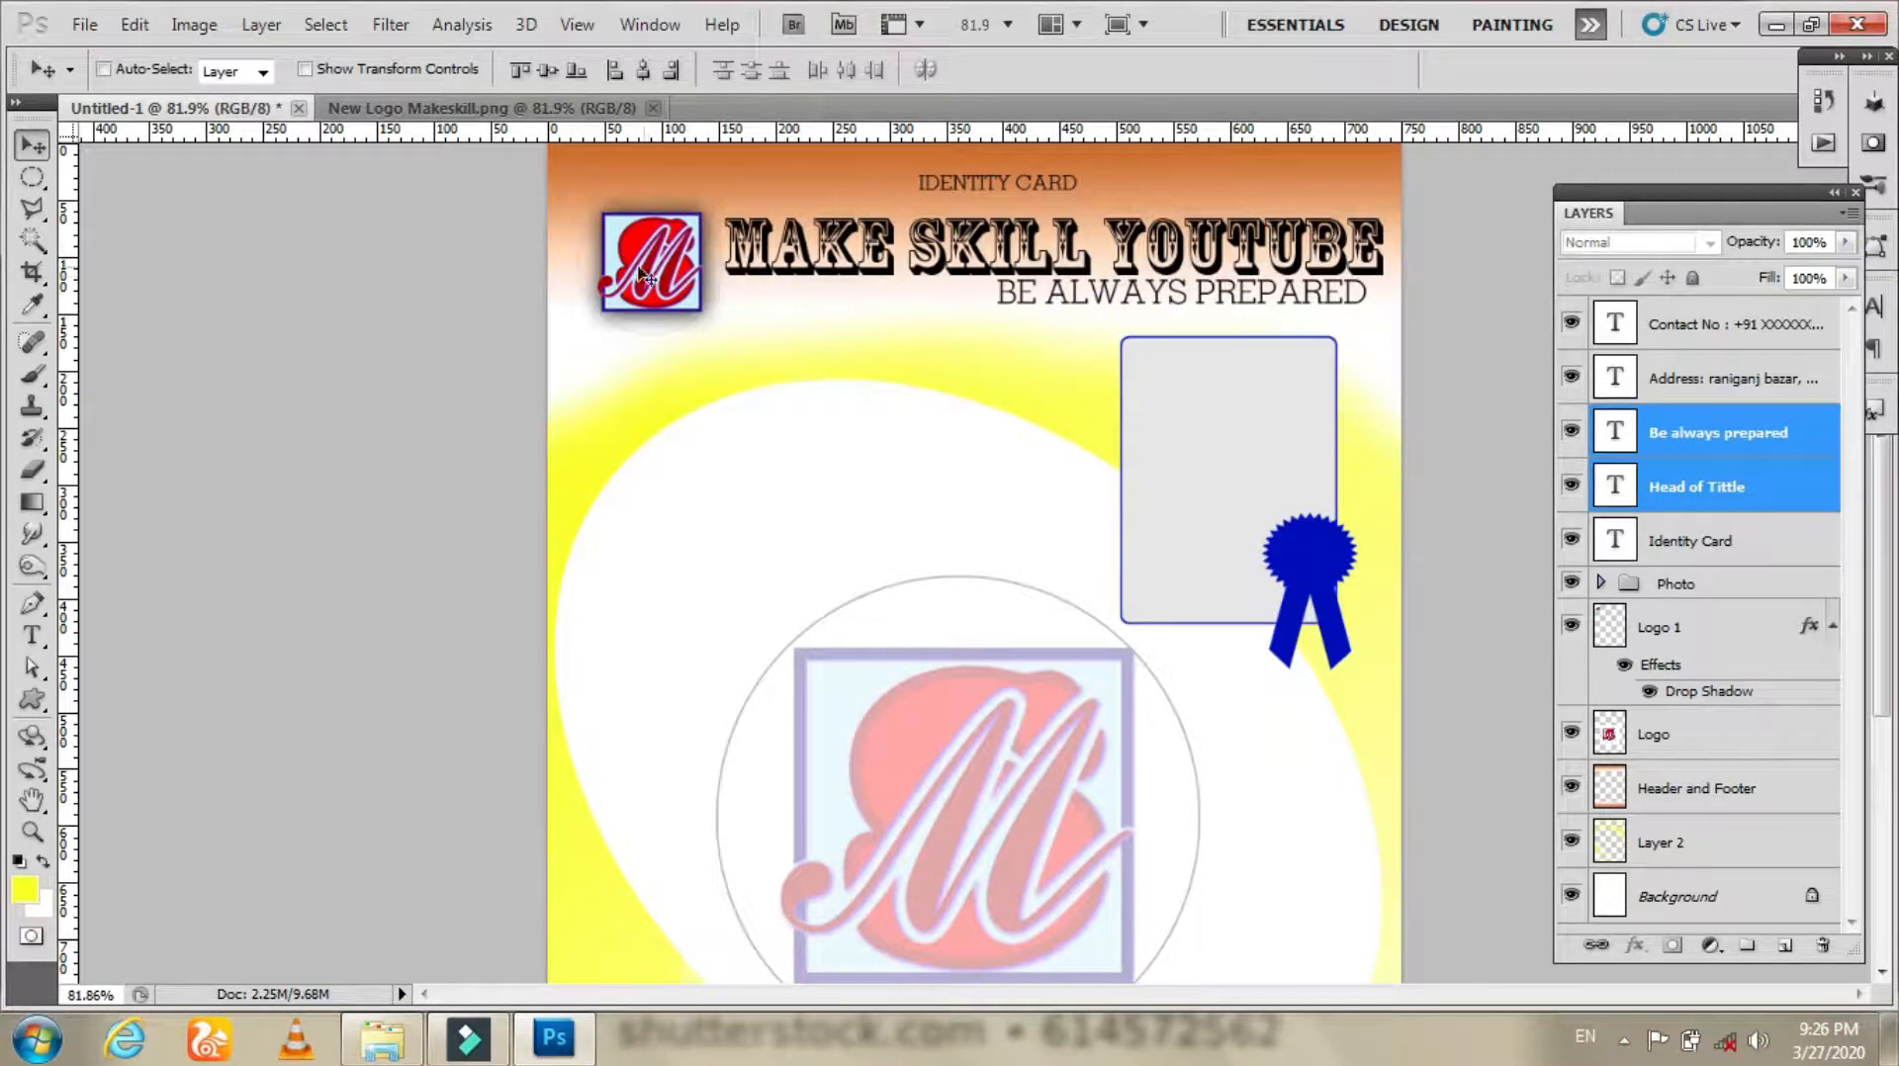
{"action": "right_click", "coordinate": [640, 273]}
{"action": "left_click", "coordinate": [693, 319], "text": "shift"}
{"action": "key", "text": "ctrl+t"}
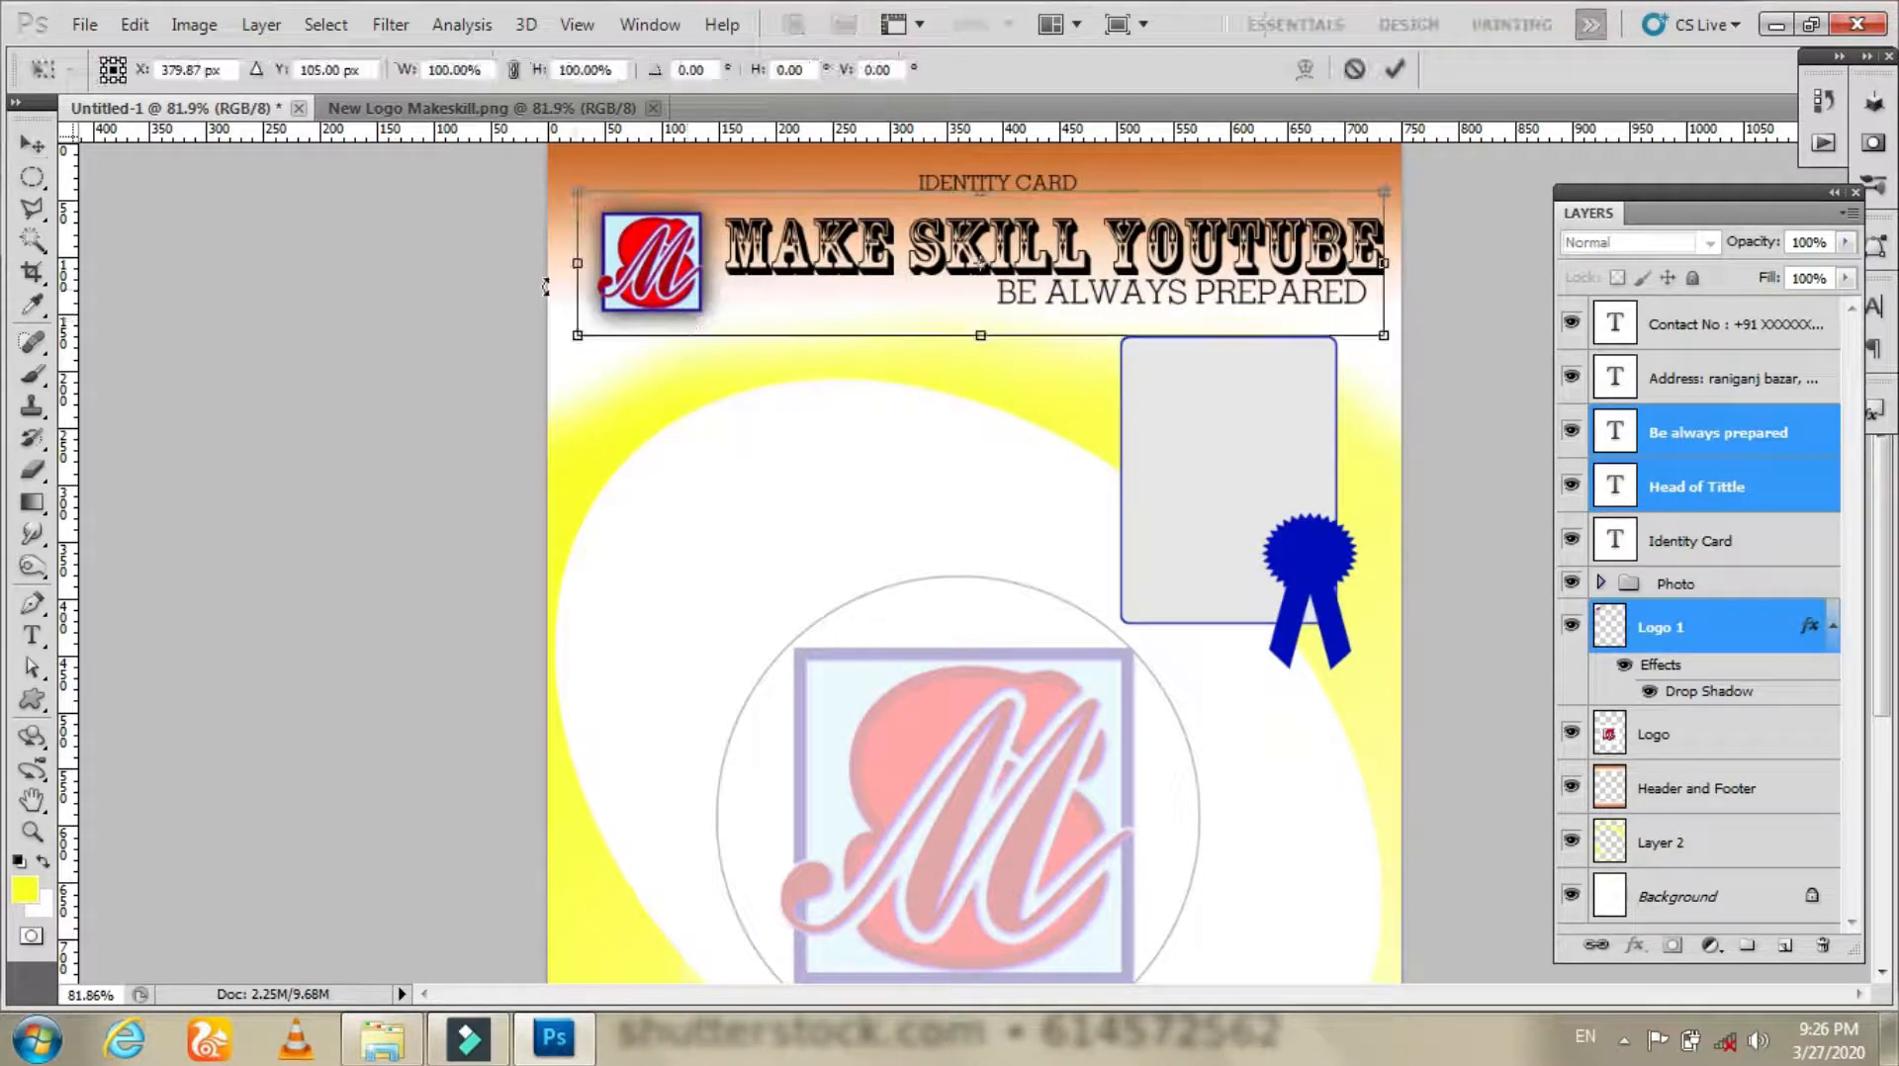
{"action": "left_click_drag", "start_coordinate": [575, 263], "coordinate": [557, 263]}
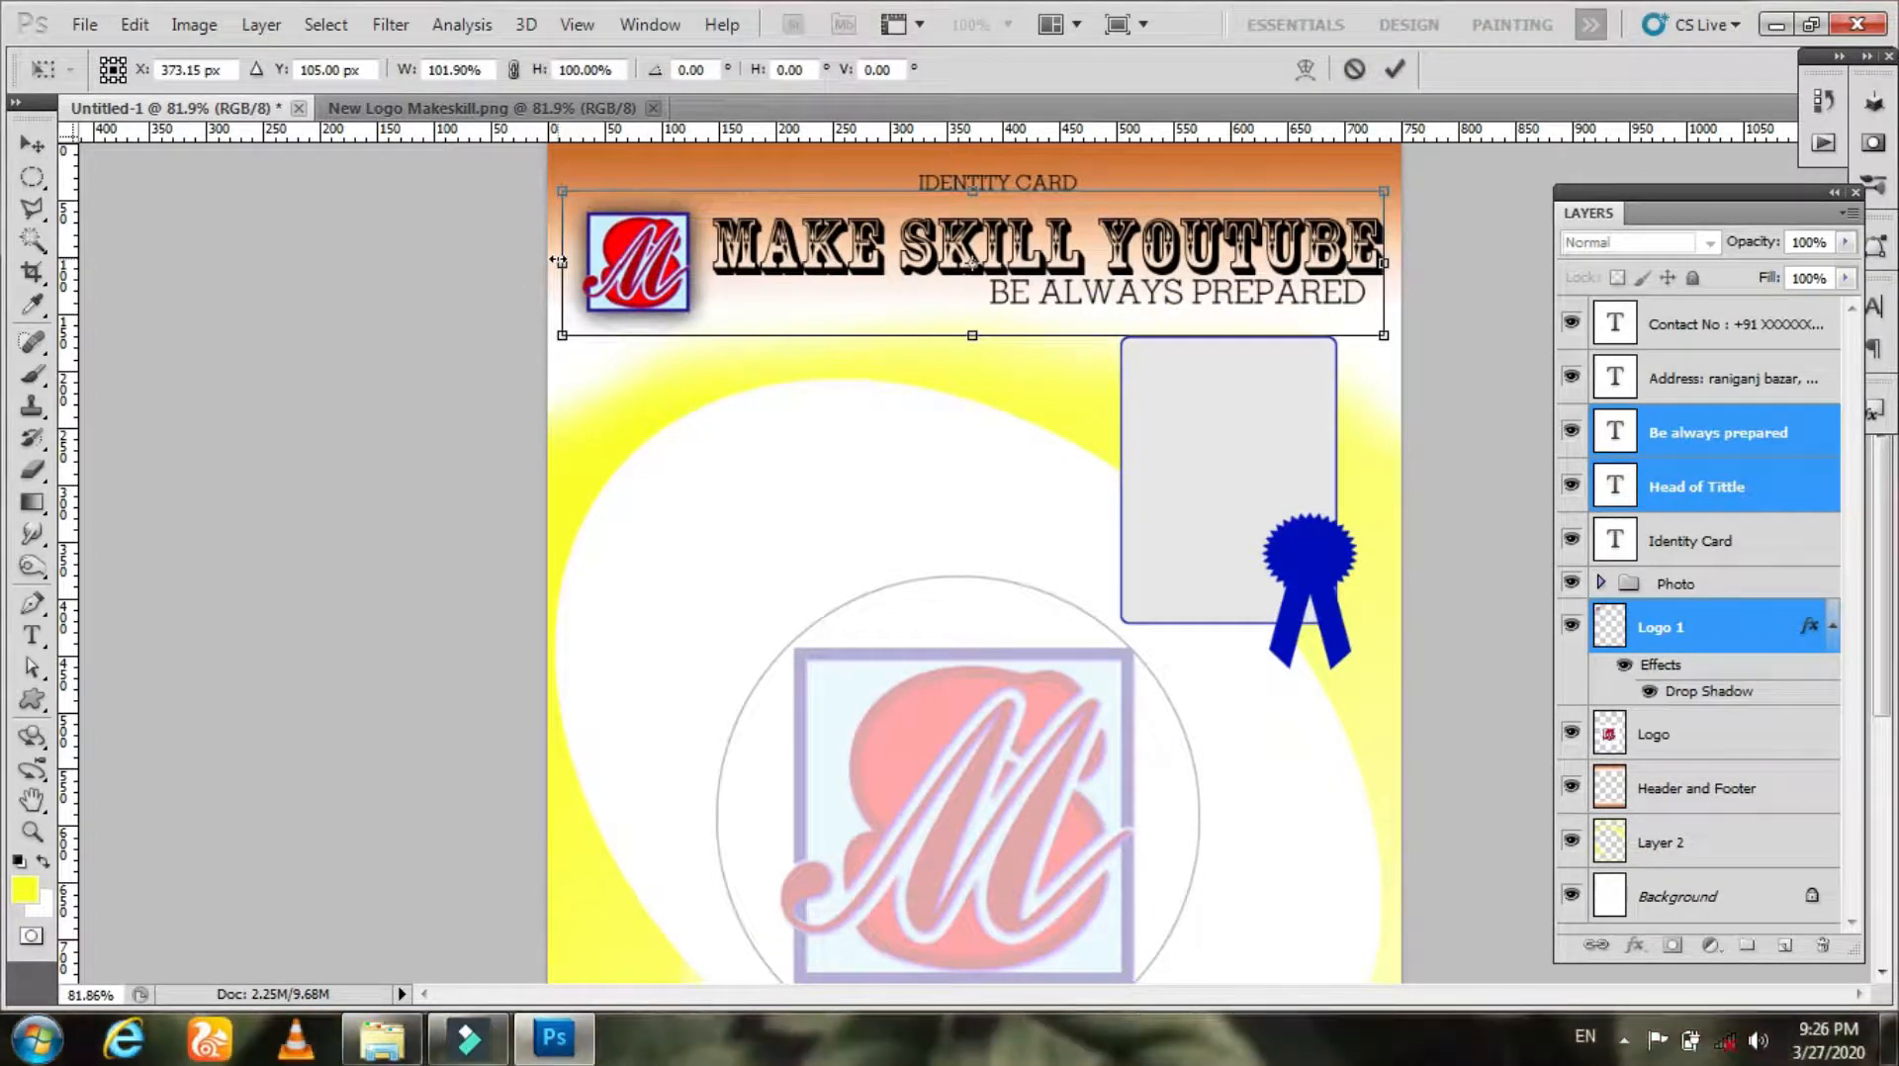
{"action": "key", "text": "Return"}
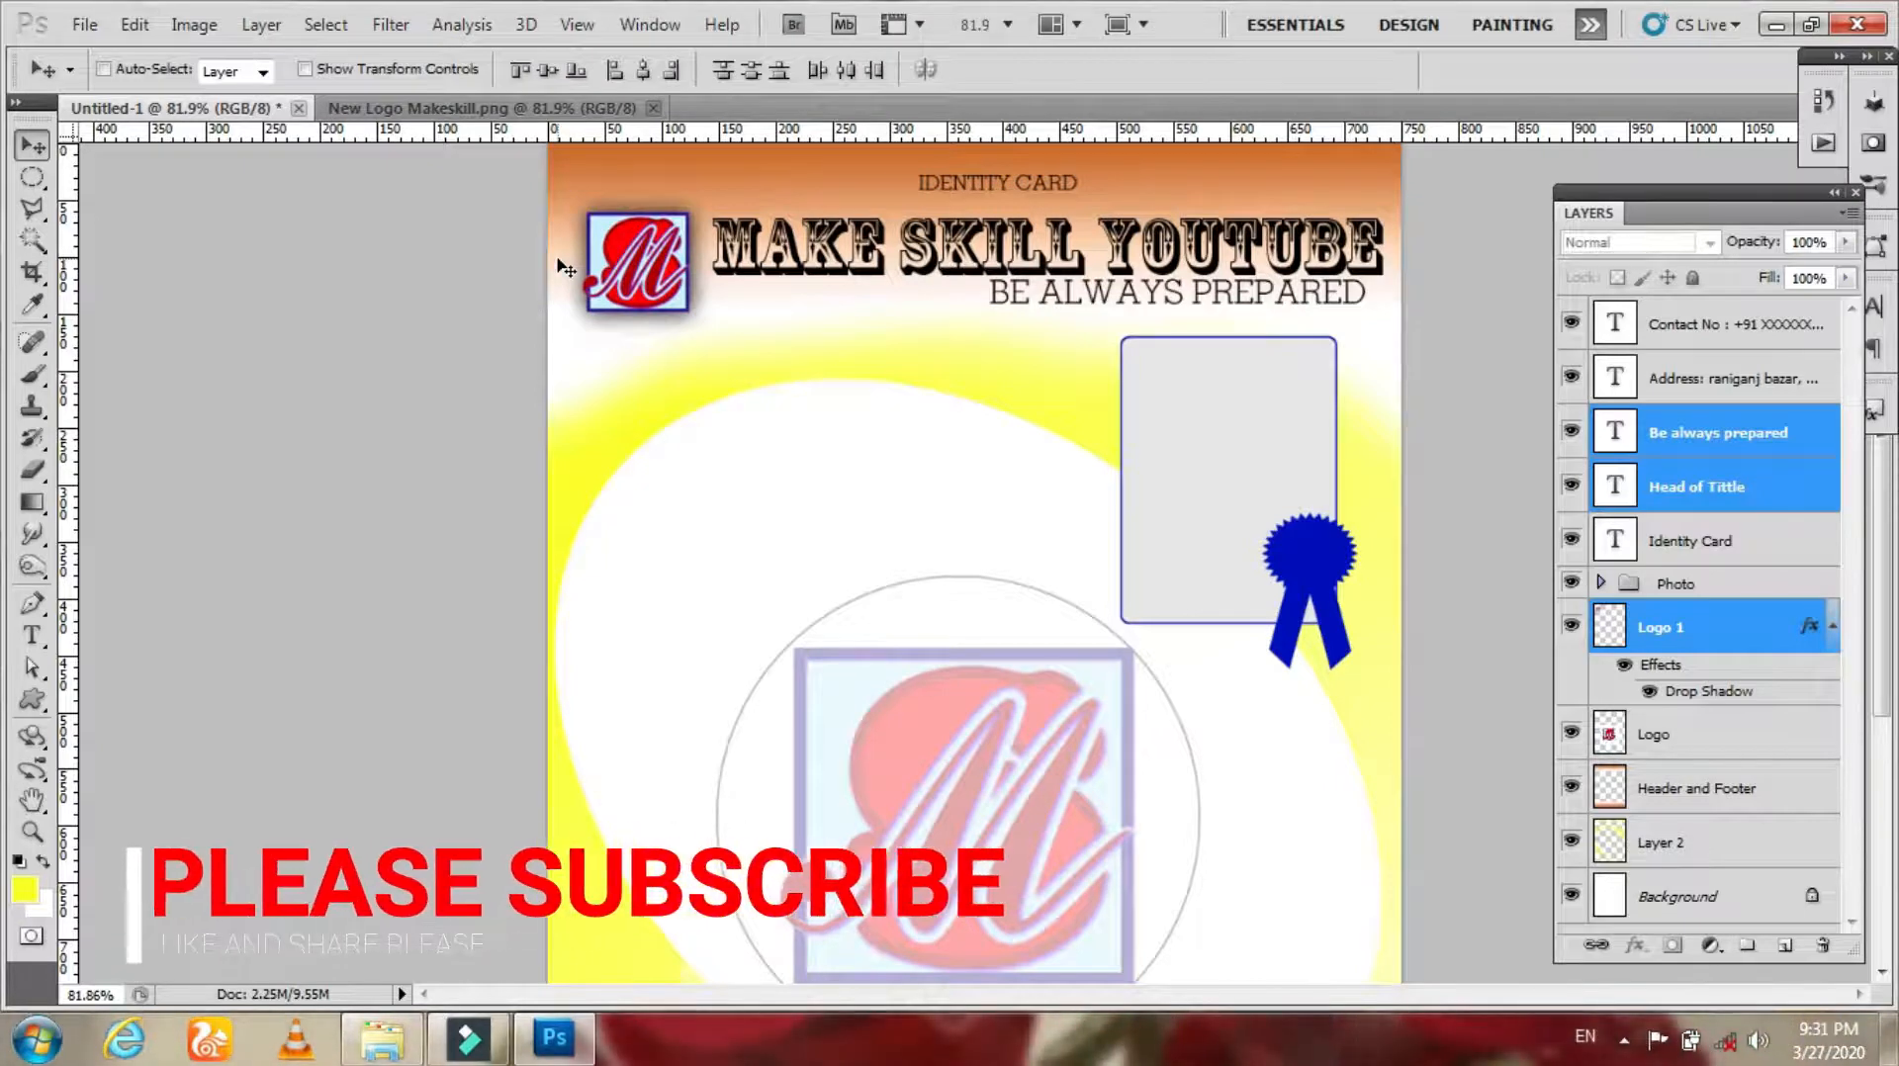
Step: Add the text EMPLOYEE NAME below the logo in Shonar Bangla at 7.67 pt
{"action": "key", "text": "t"}
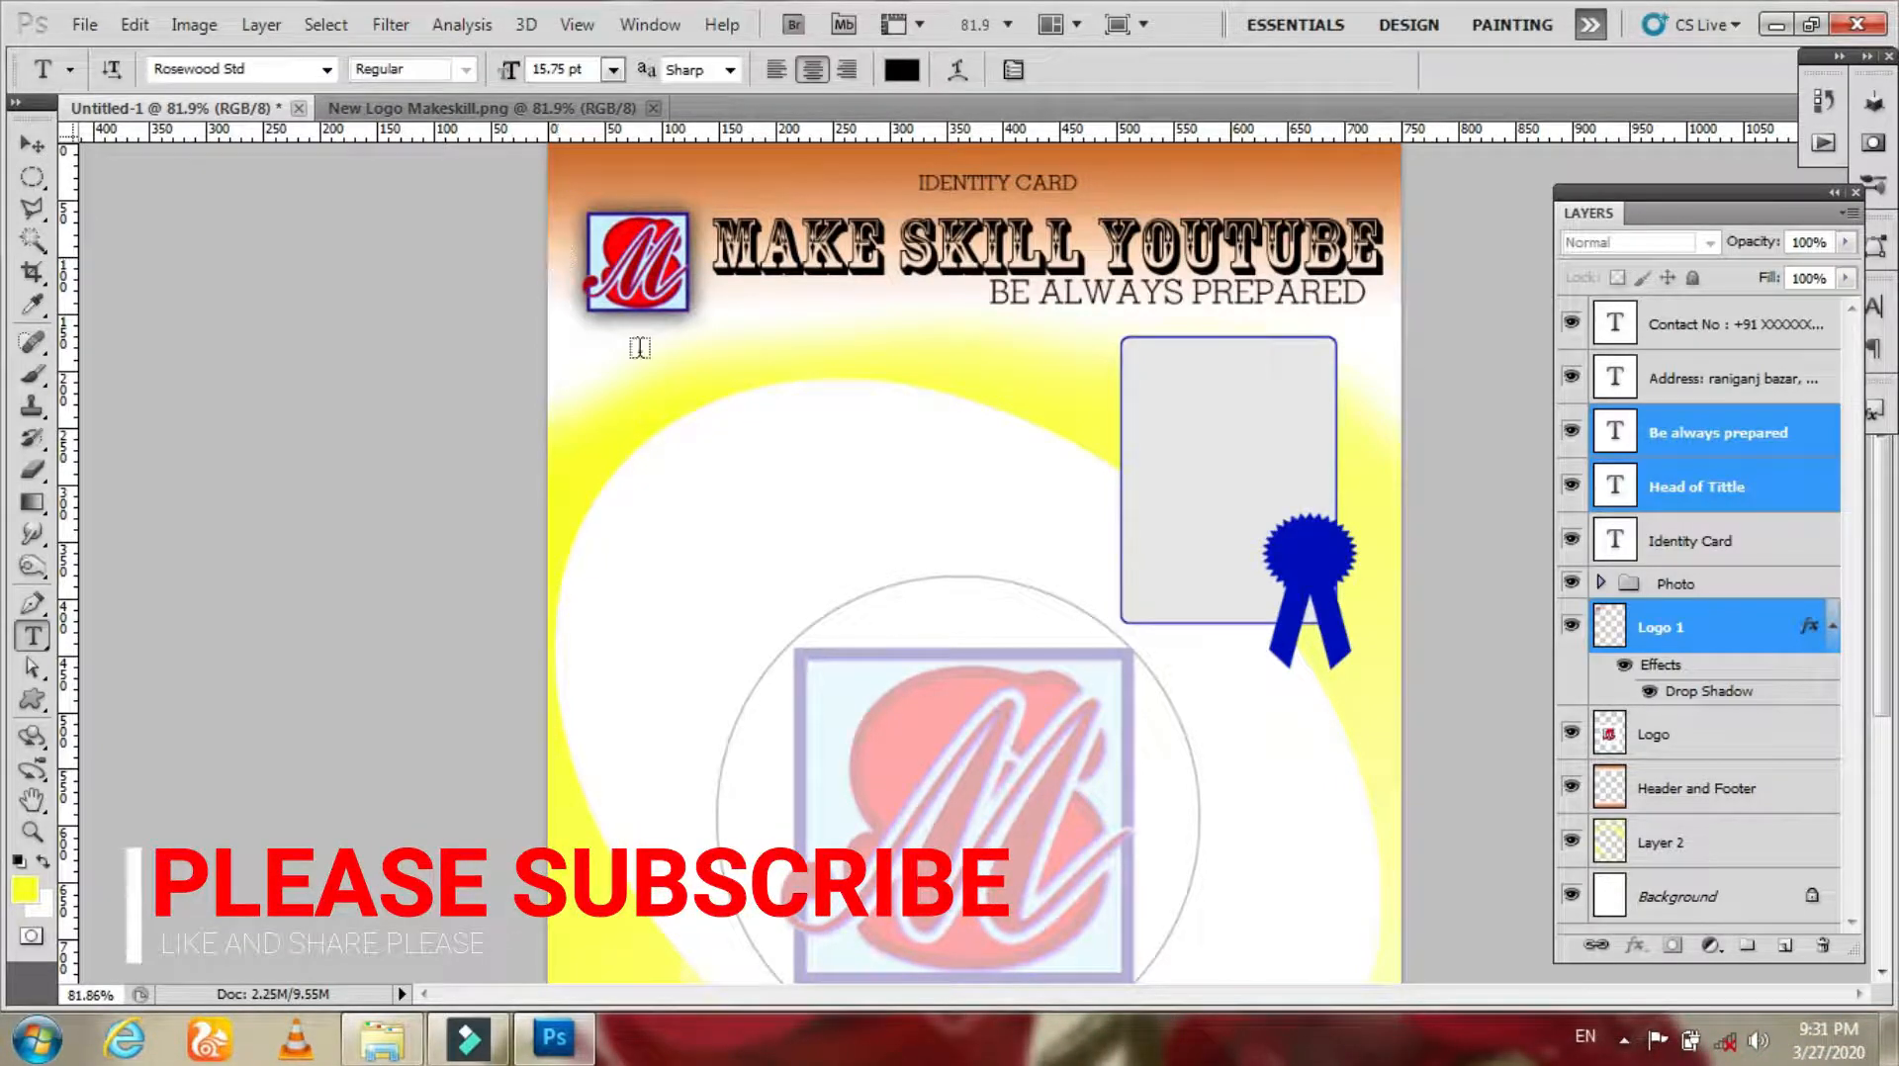
{"action": "left_click", "coordinate": [33, 635]}
{"action": "left_click", "coordinate": [92, 634]}
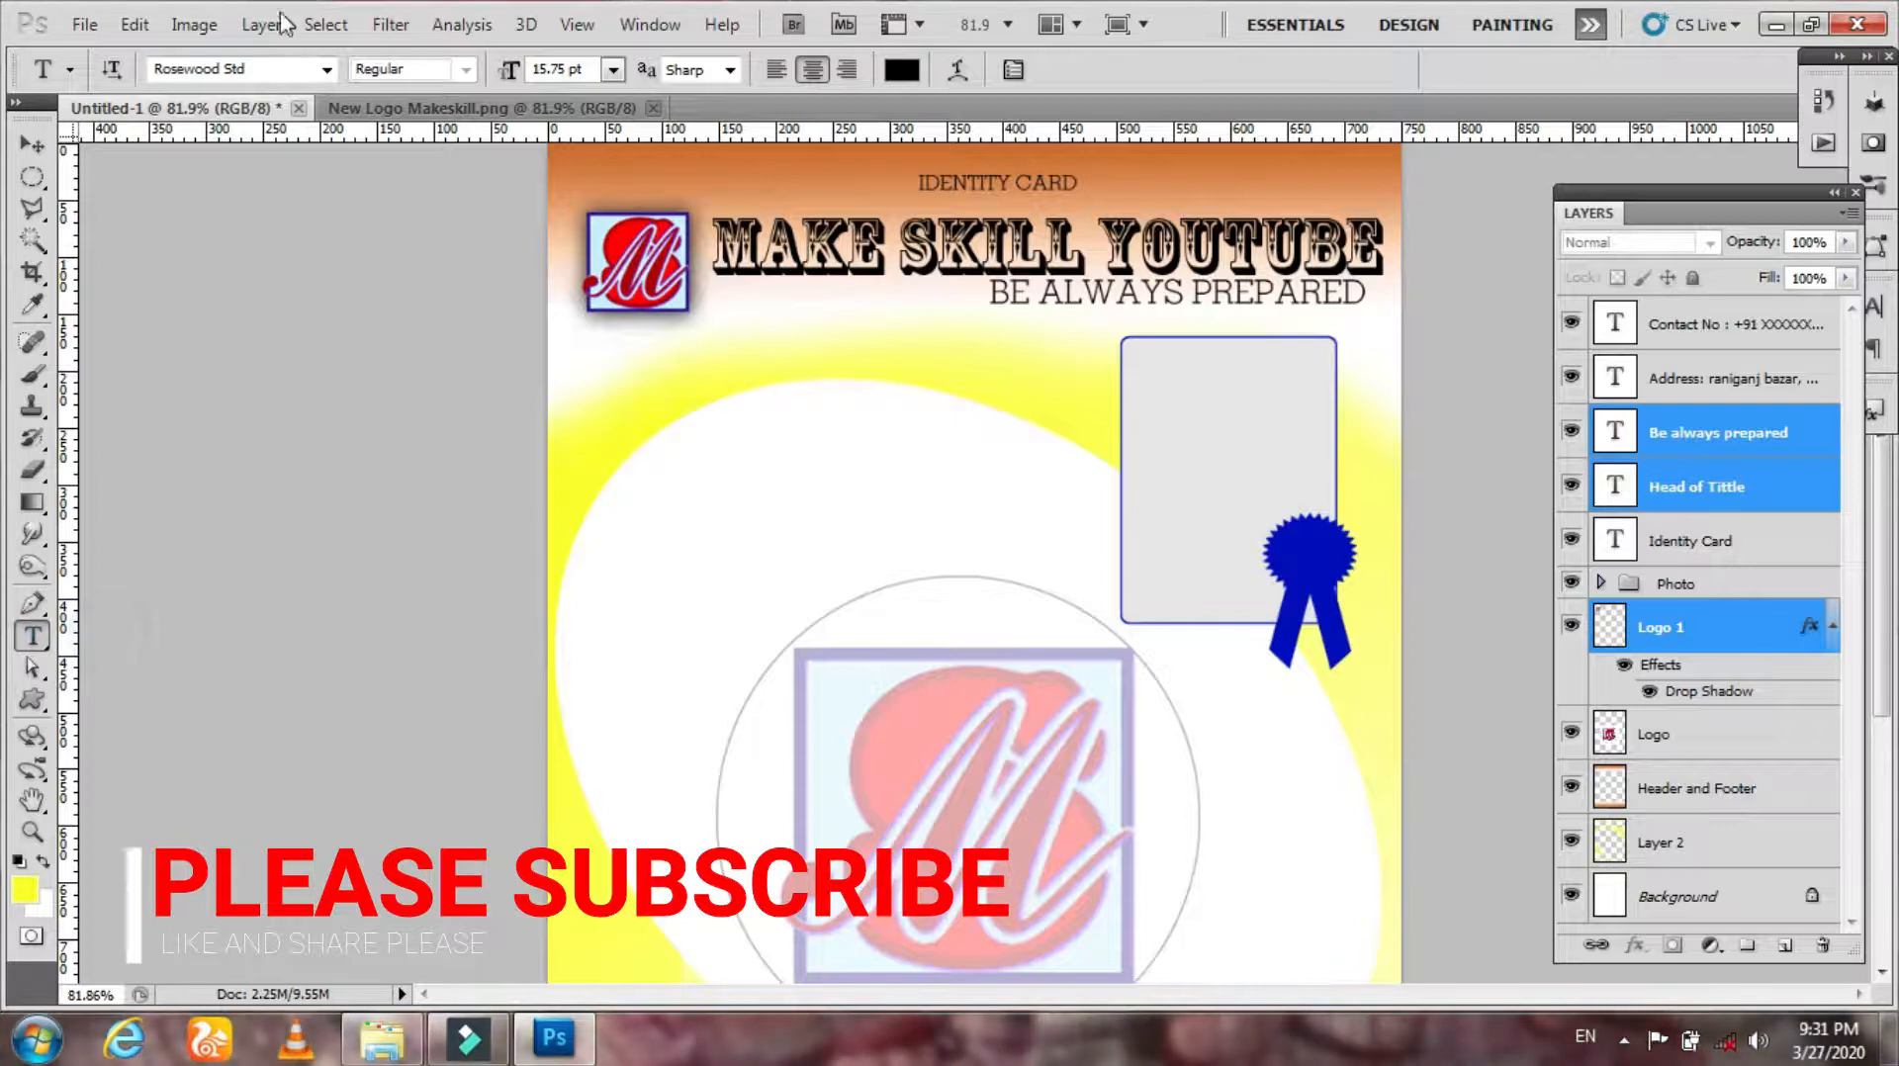
{"action": "left_click", "coordinate": [326, 69]}
{"action": "left_click", "coordinate": [721, 176]}
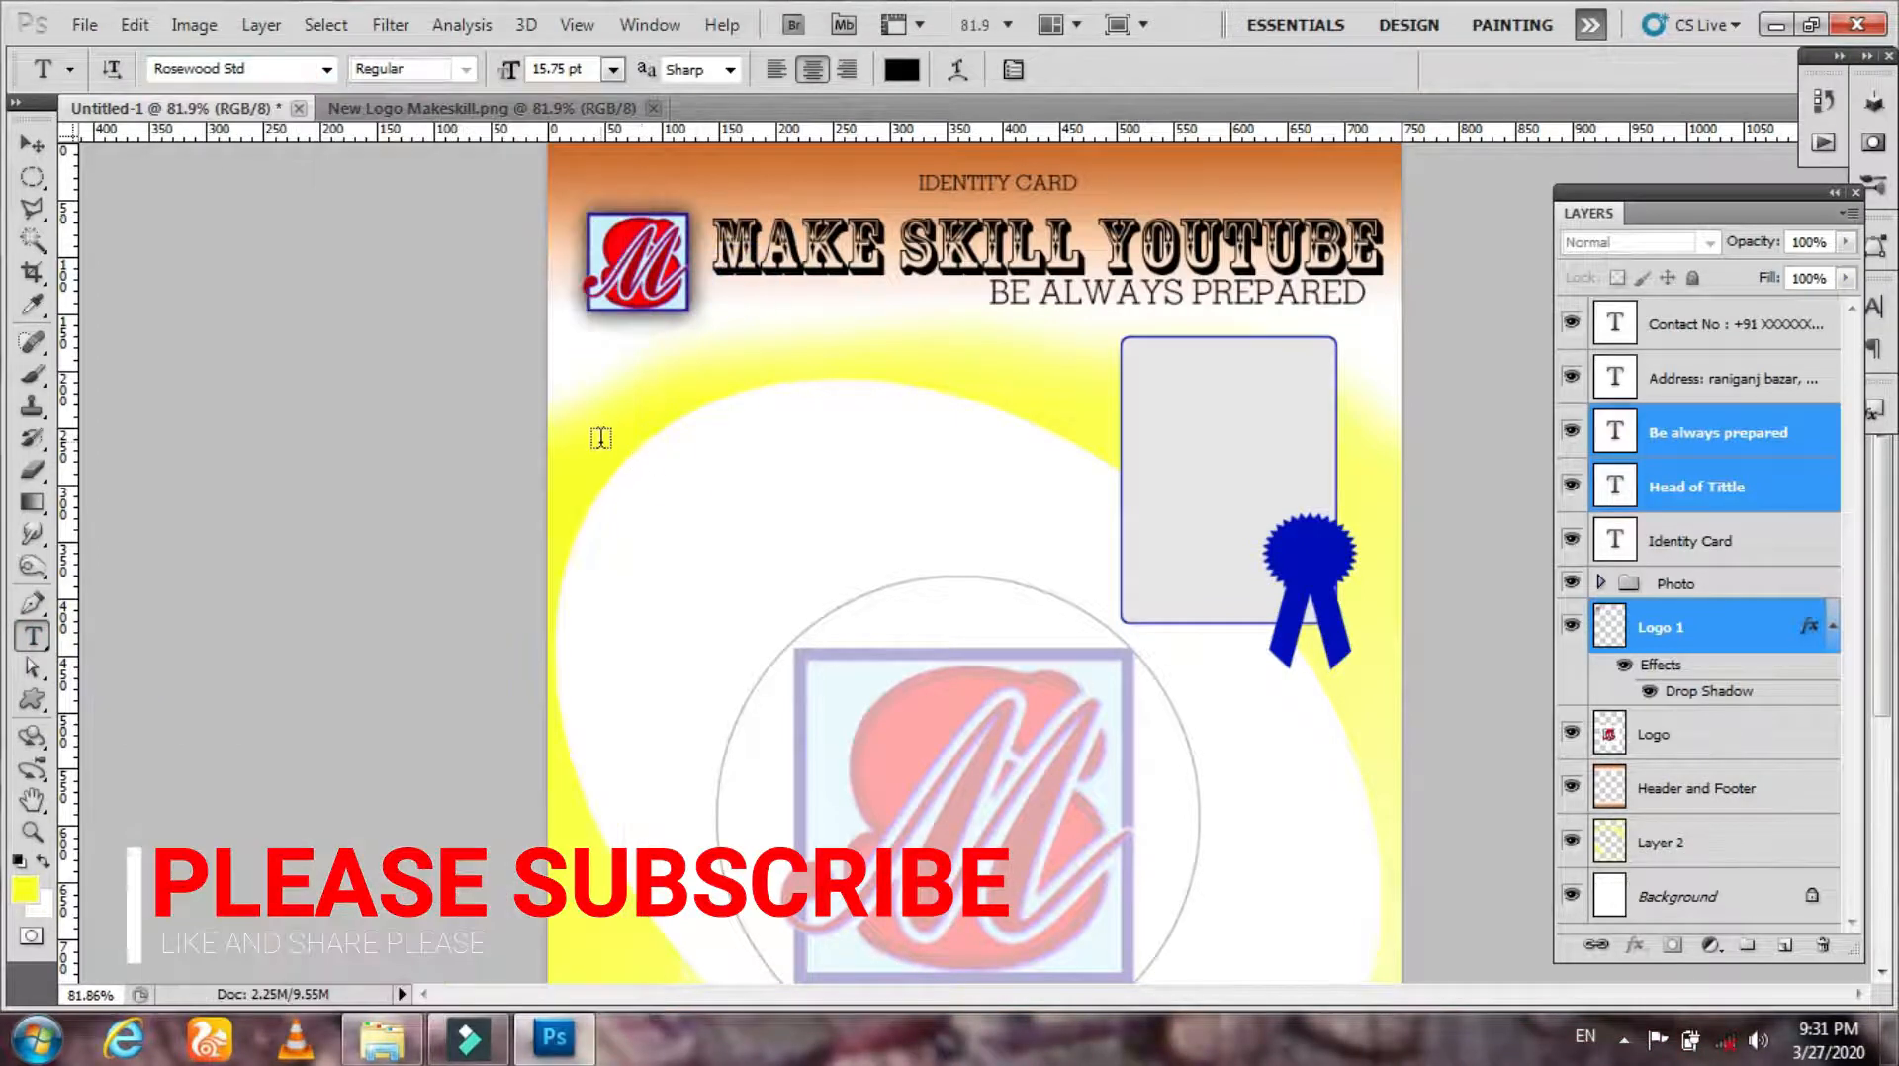
{"action": "left_click", "coordinate": [596, 432]}
{"action": "type", "text": "EMPLOYEE"}
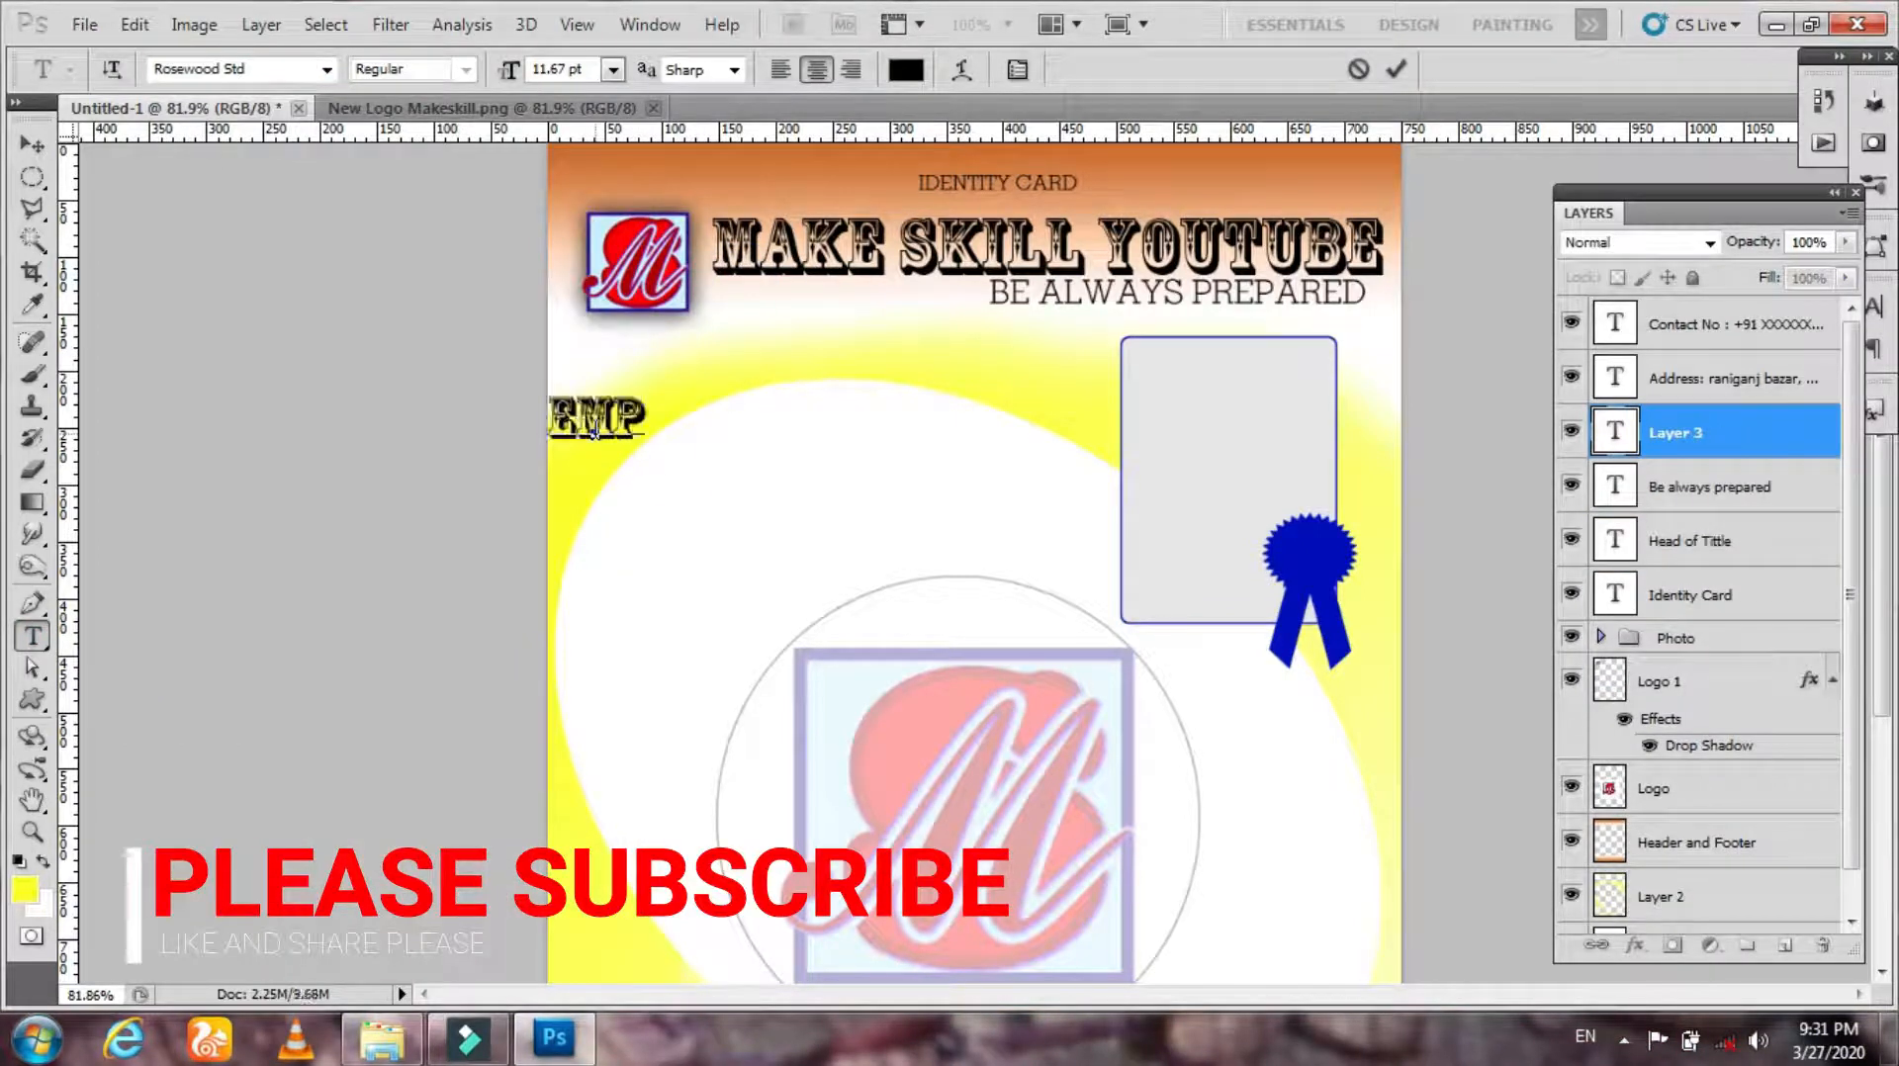
{"action": "key", "text": "ctrl+a"}
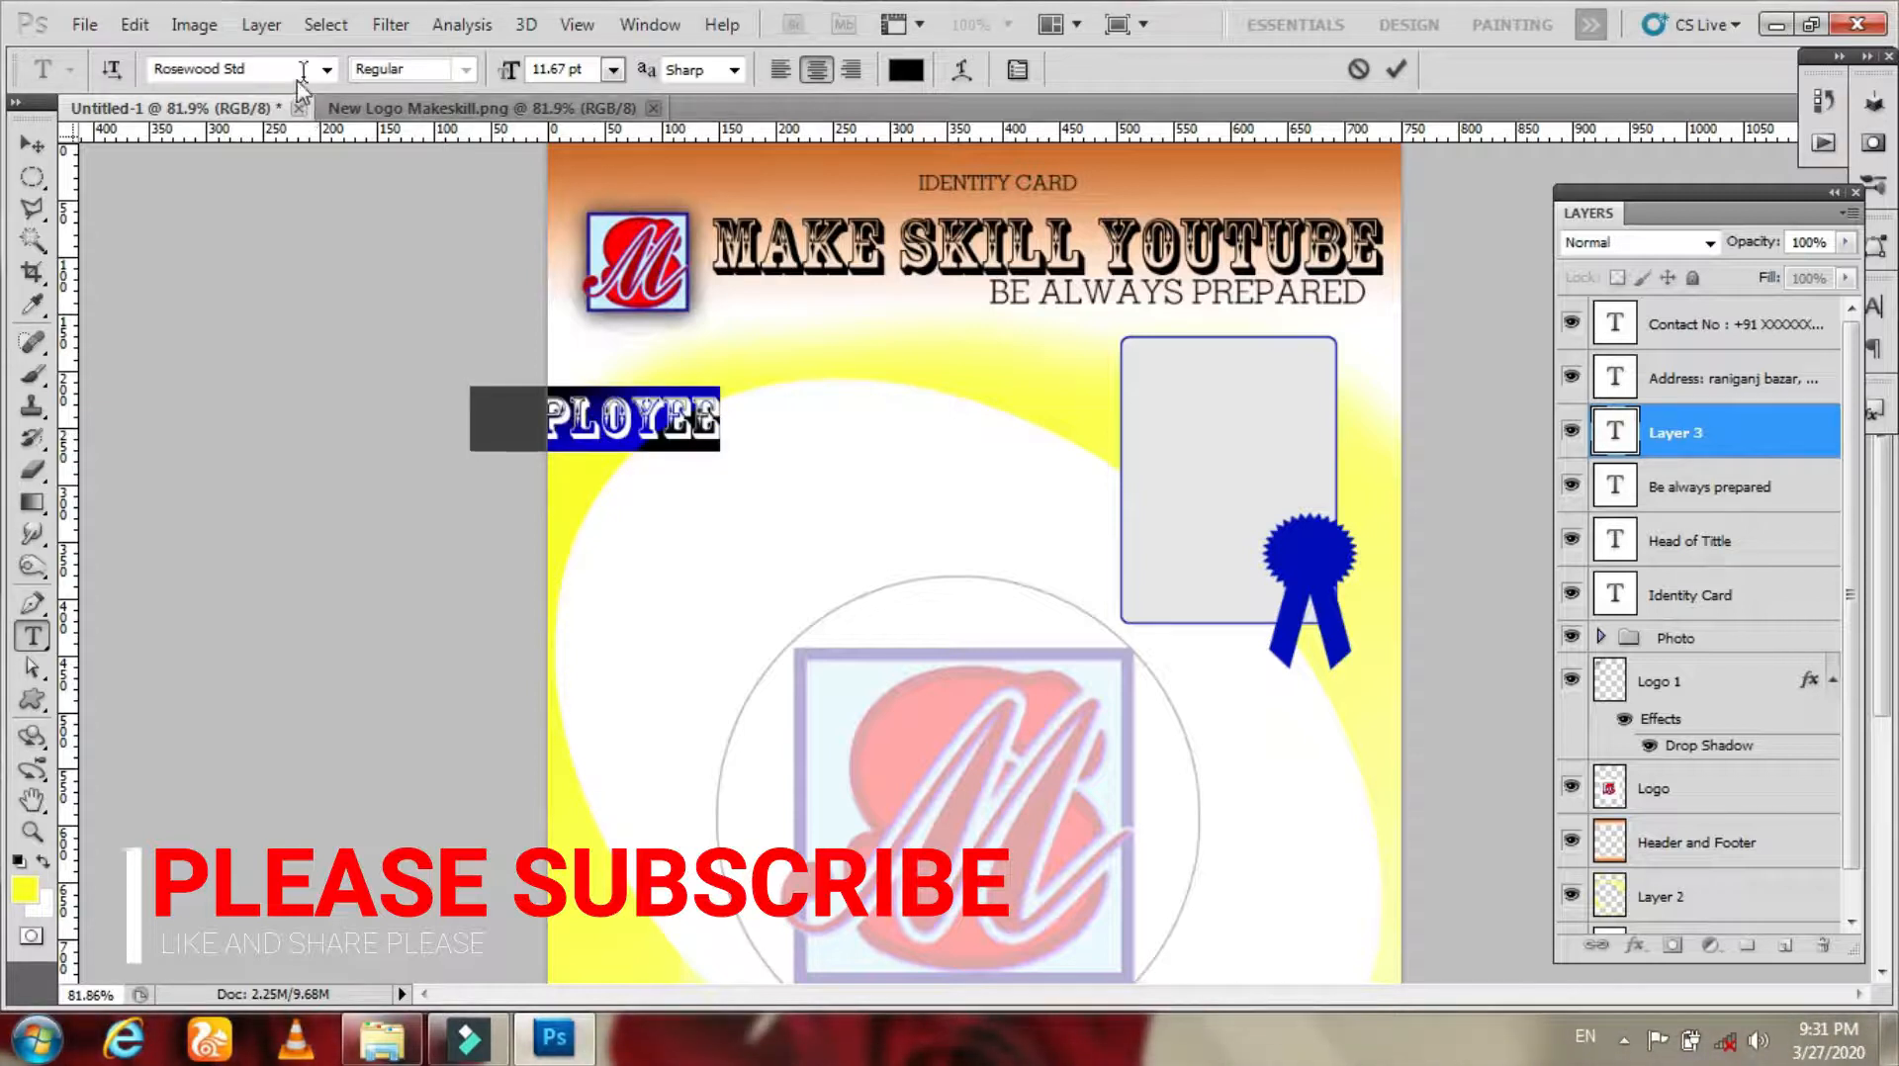
{"action": "left_click", "coordinate": [327, 69]}
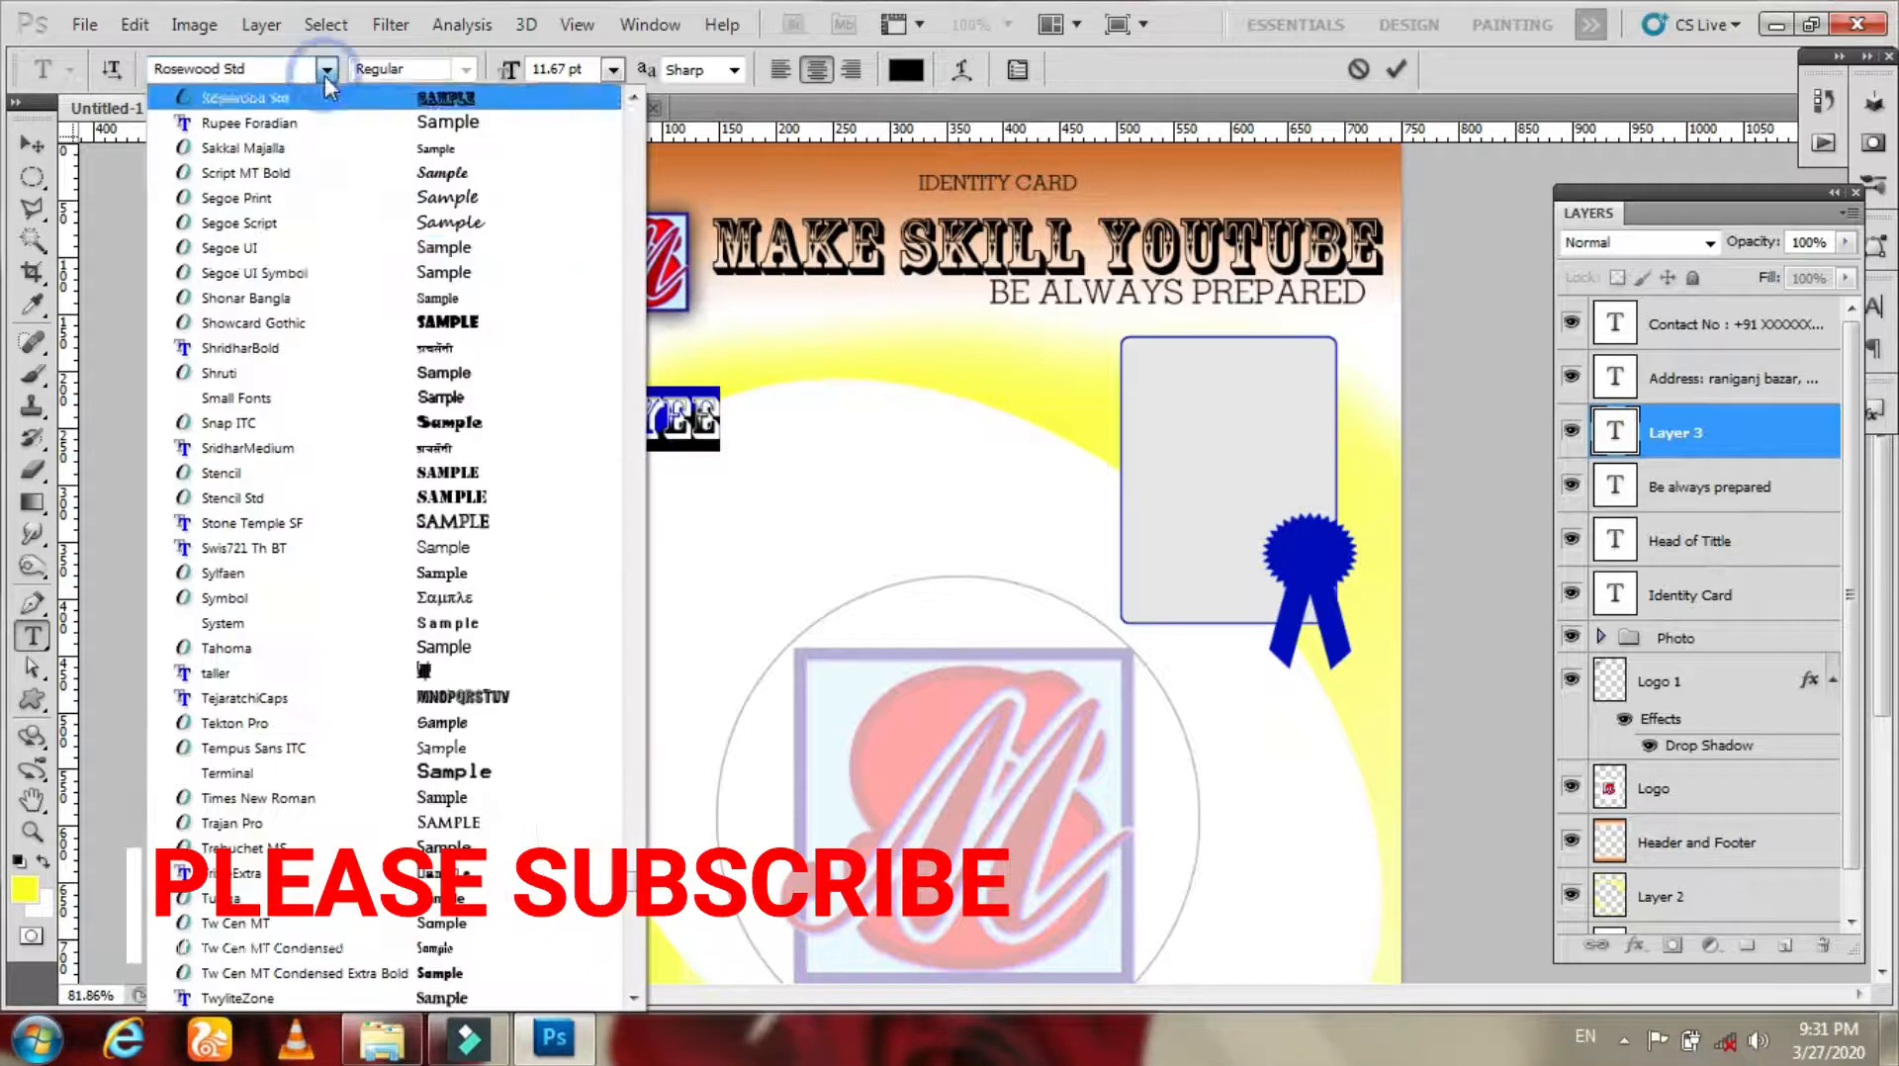
{"action": "left_click", "coordinate": [455, 298]}
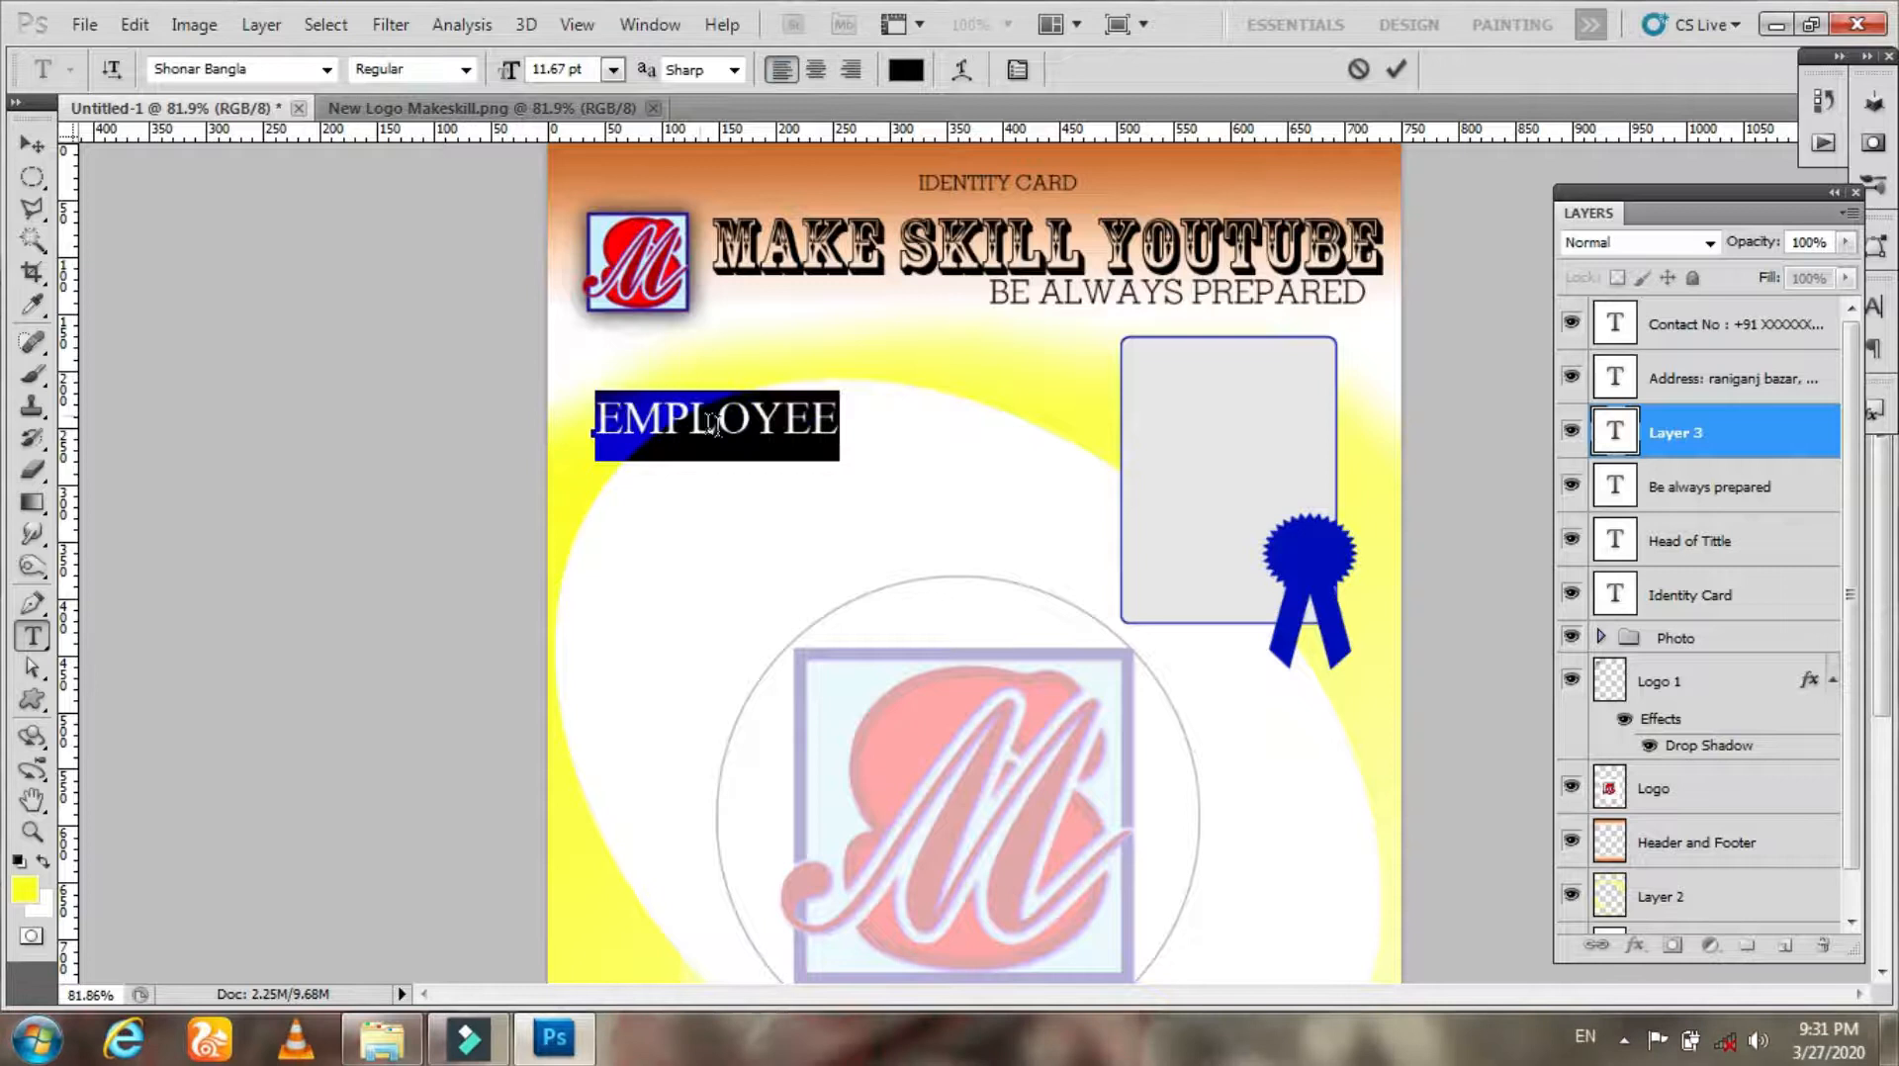
{"action": "key", "text": "ctrl+shift+comma"}
{"action": "key", "text": "ctrl+shift+comma"}
{"action": "key", "text": "BackSpace"}
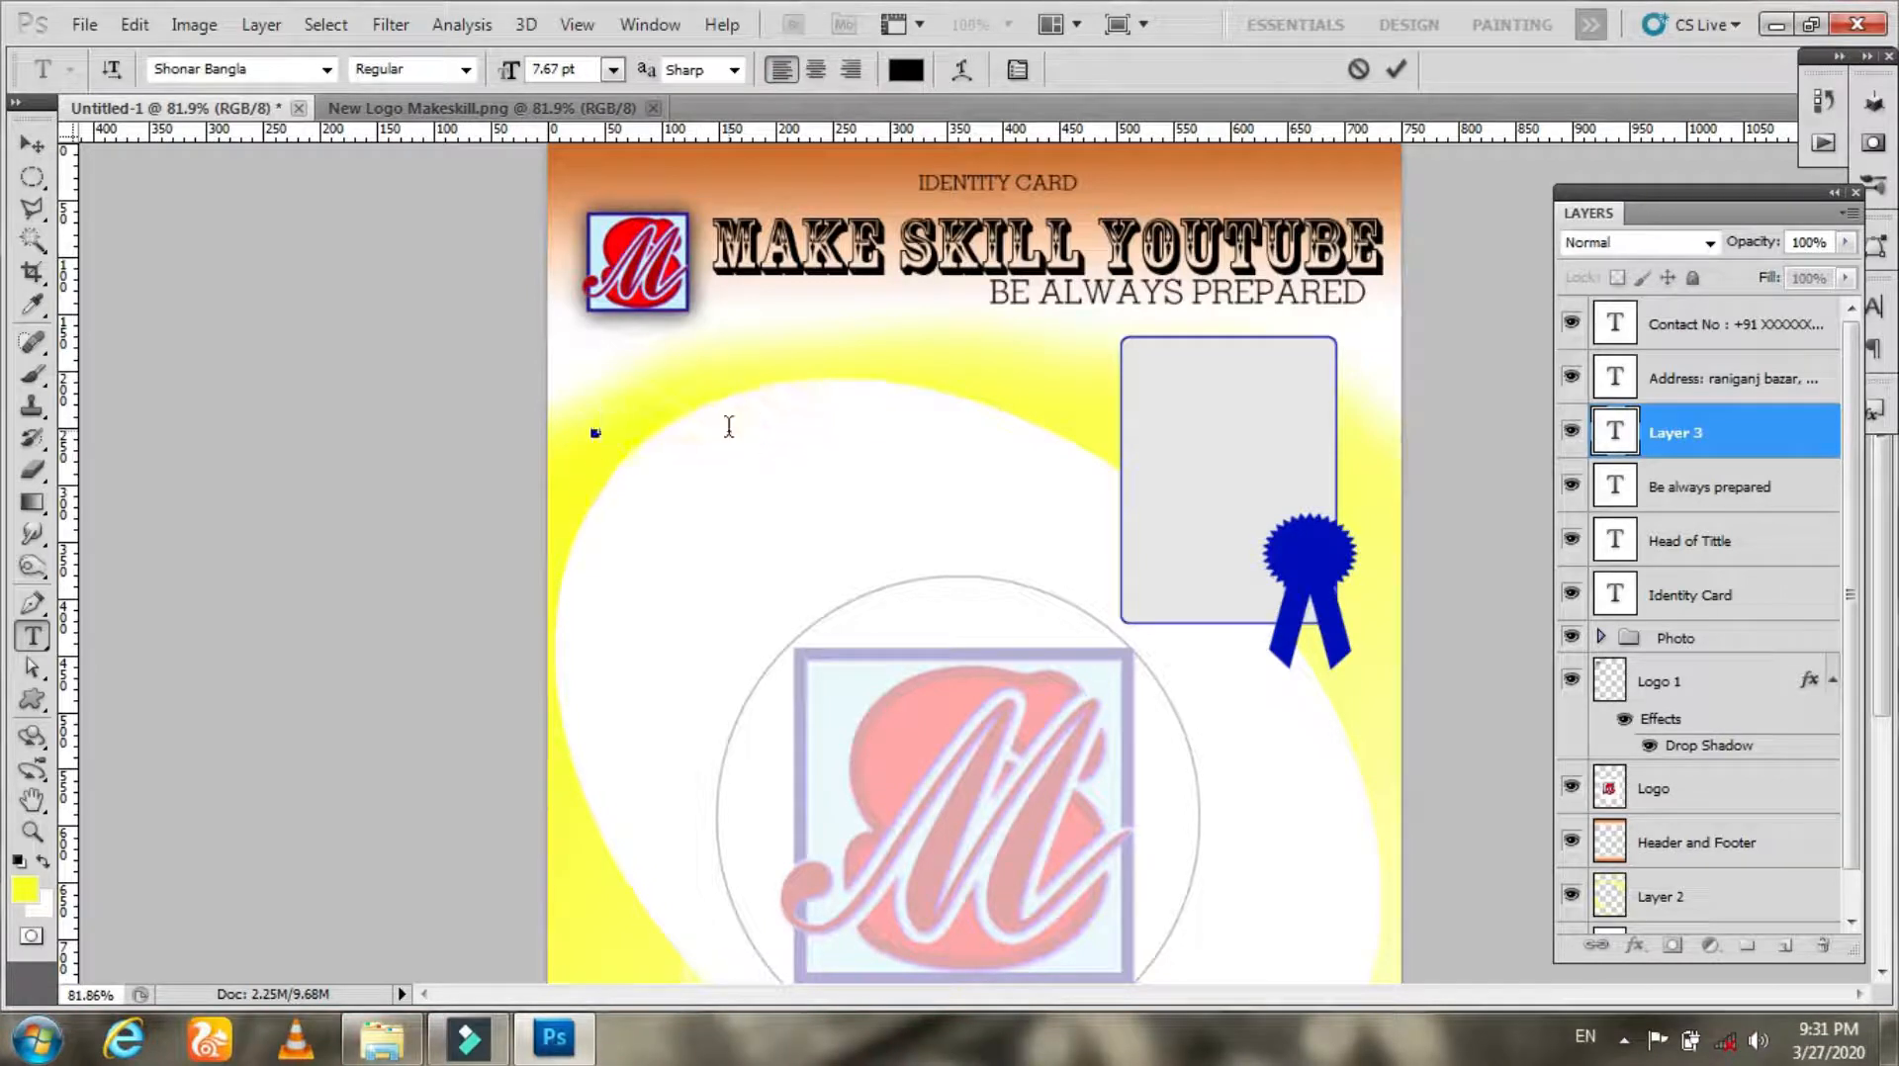
{"action": "type", "text": "EMPLOYEE NAME"}
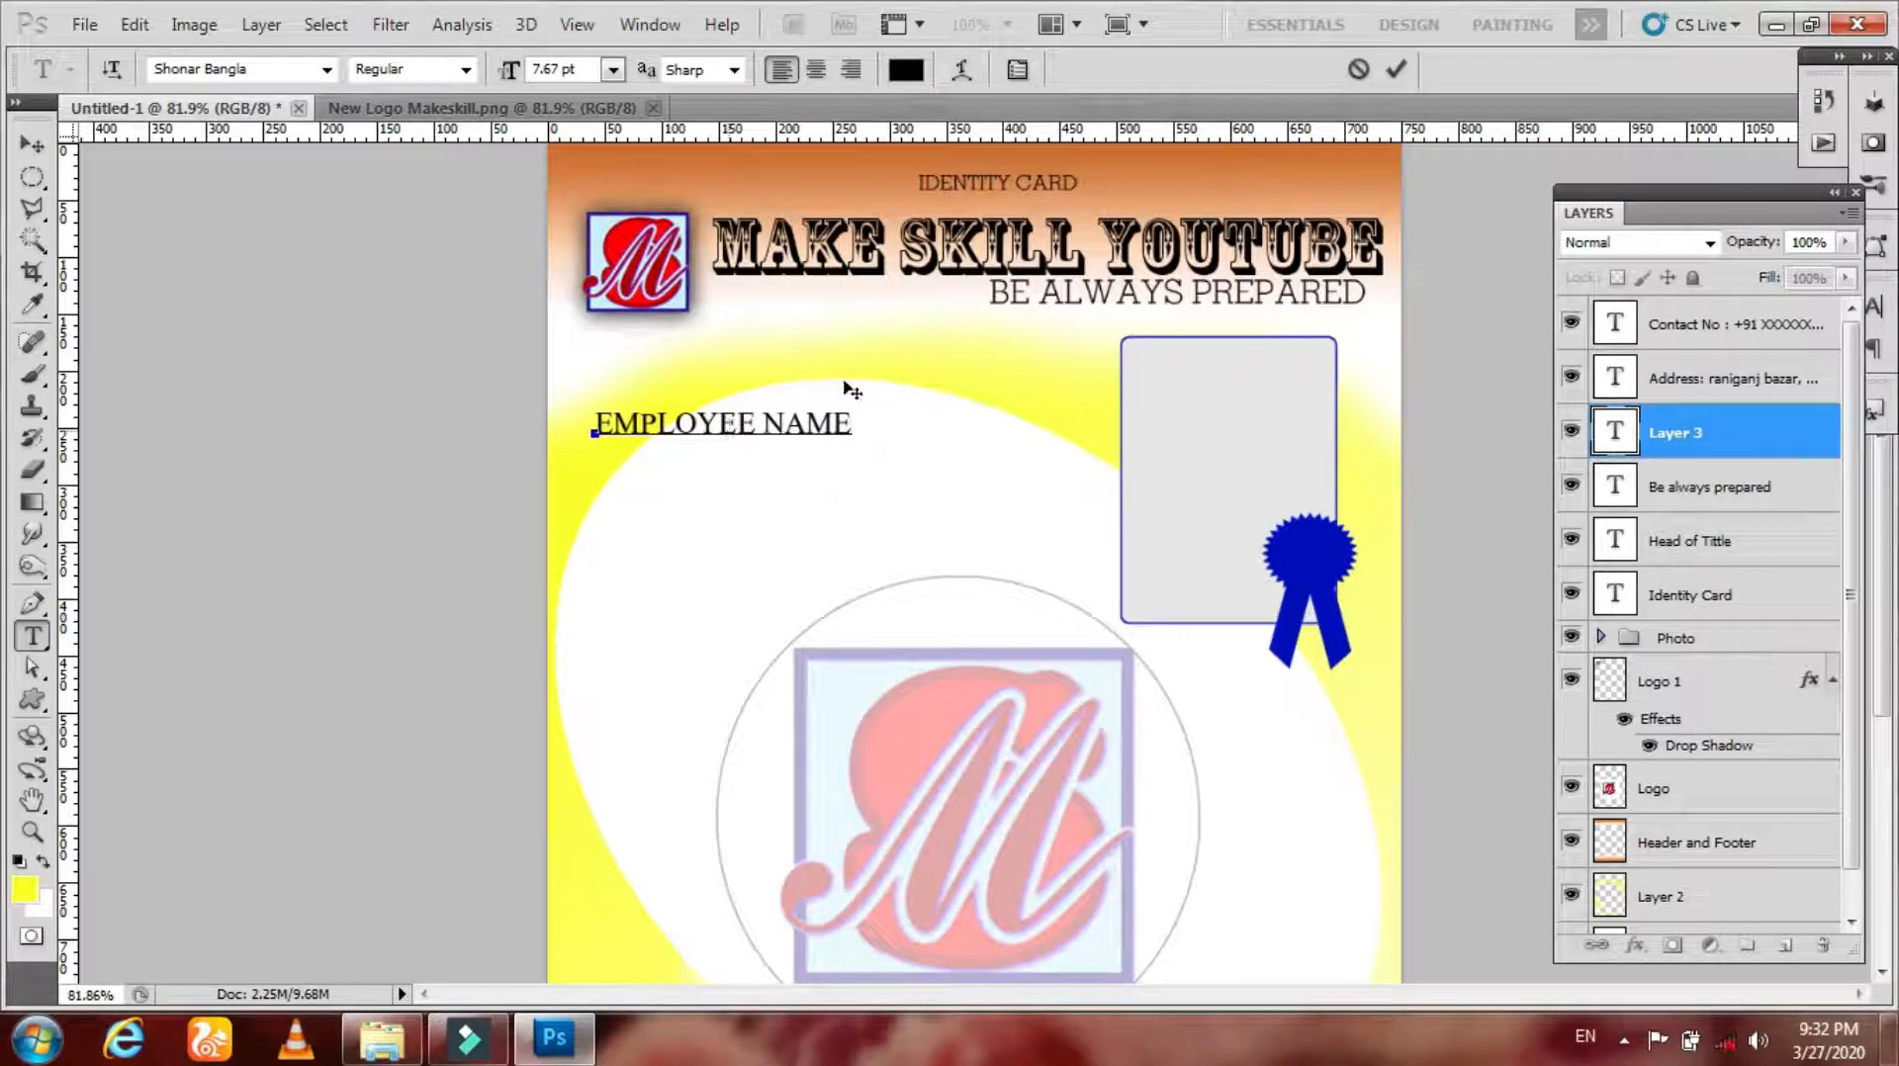
{"action": "left_click", "coordinate": [1398, 71]}
Step: Duplicate the EMPLOYEE NAME text into a column of copies and change the second copy to FATHER'S NAME
{"action": "key", "text": "v"}
{"action": "left_click_drag", "start_coordinate": [738, 471], "coordinate": [687, 842]}
{"action": "key", "text": "t"}
{"action": "left_click", "coordinate": [687, 603]}
{"action": "key", "text": "ctrl+a"}
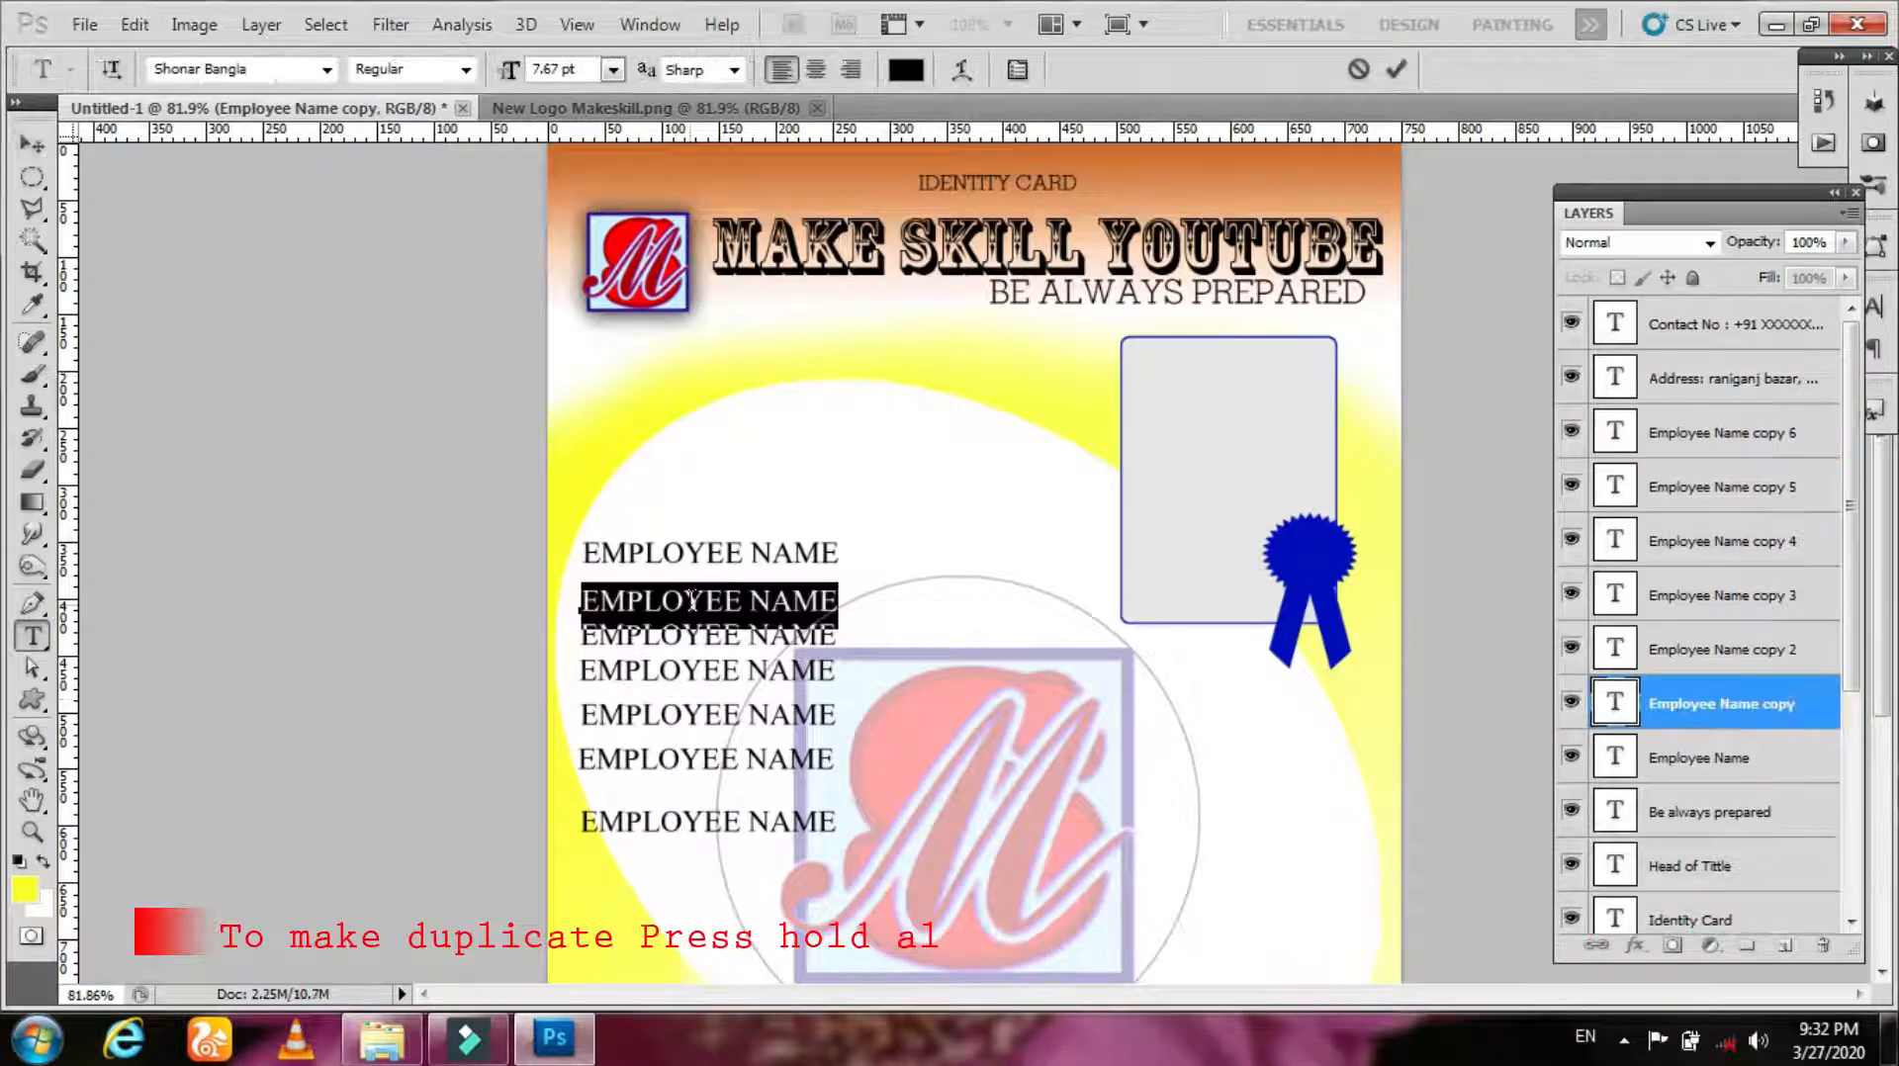
{"action": "type", "text": "EATHER'S NAME"}
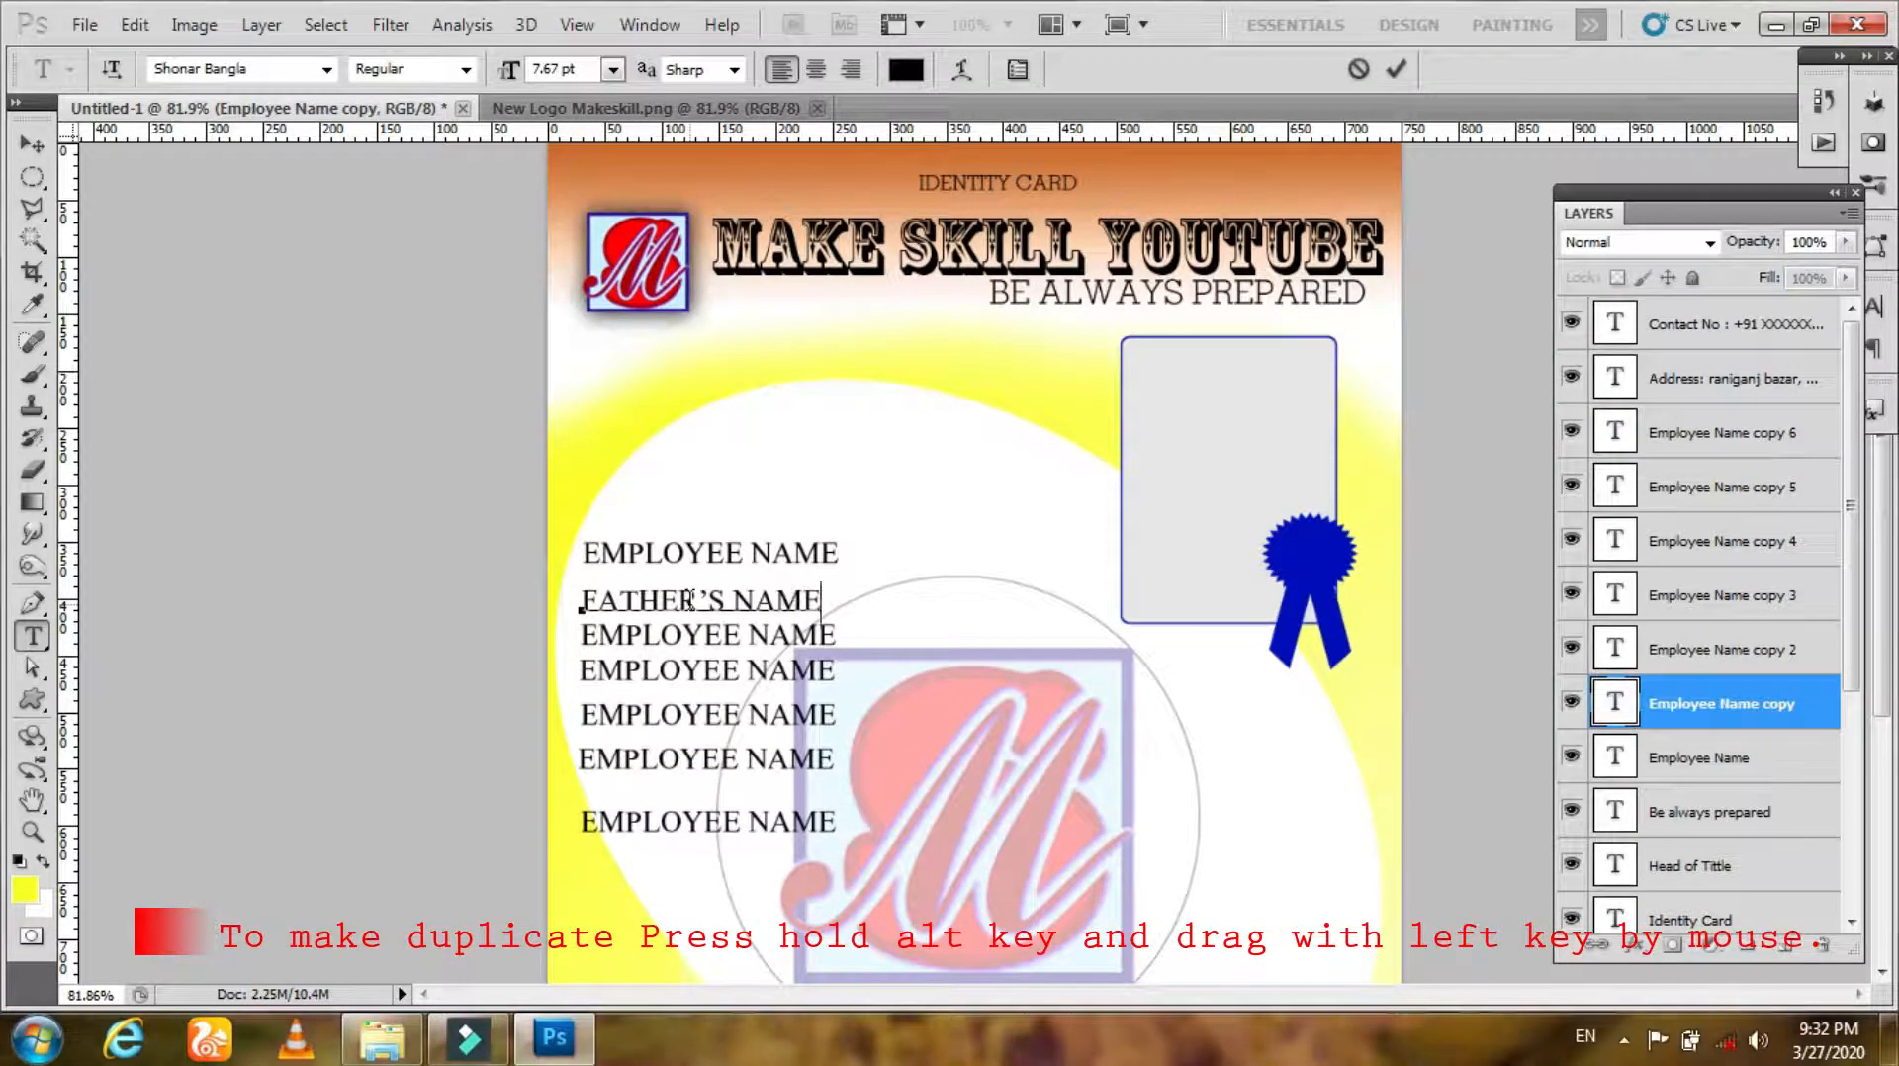
{"action": "left_click", "coordinate": [1394, 70]}
Step: Change the next two copies to DATE OF JOINING and DESIGNATION
{"action": "left_click", "coordinate": [769, 635]}
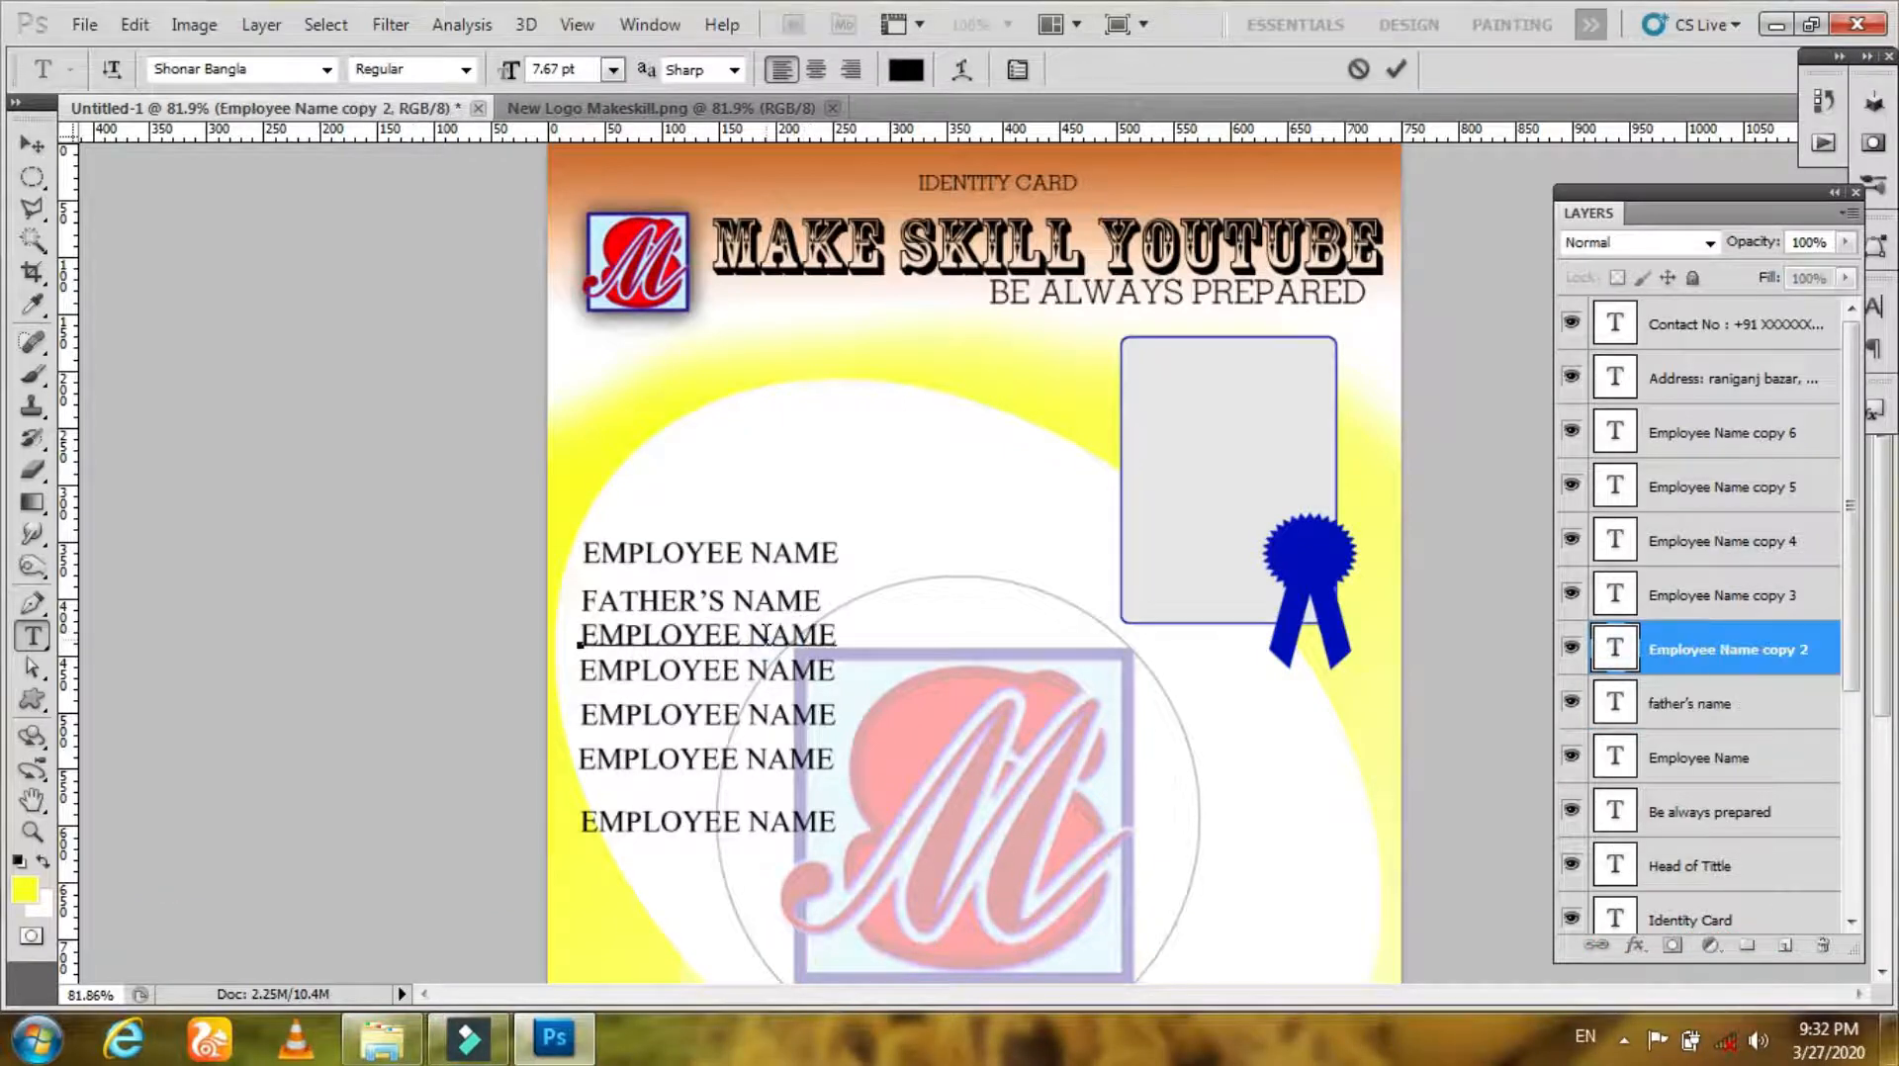
{"action": "key", "text": "ctrl+a"}
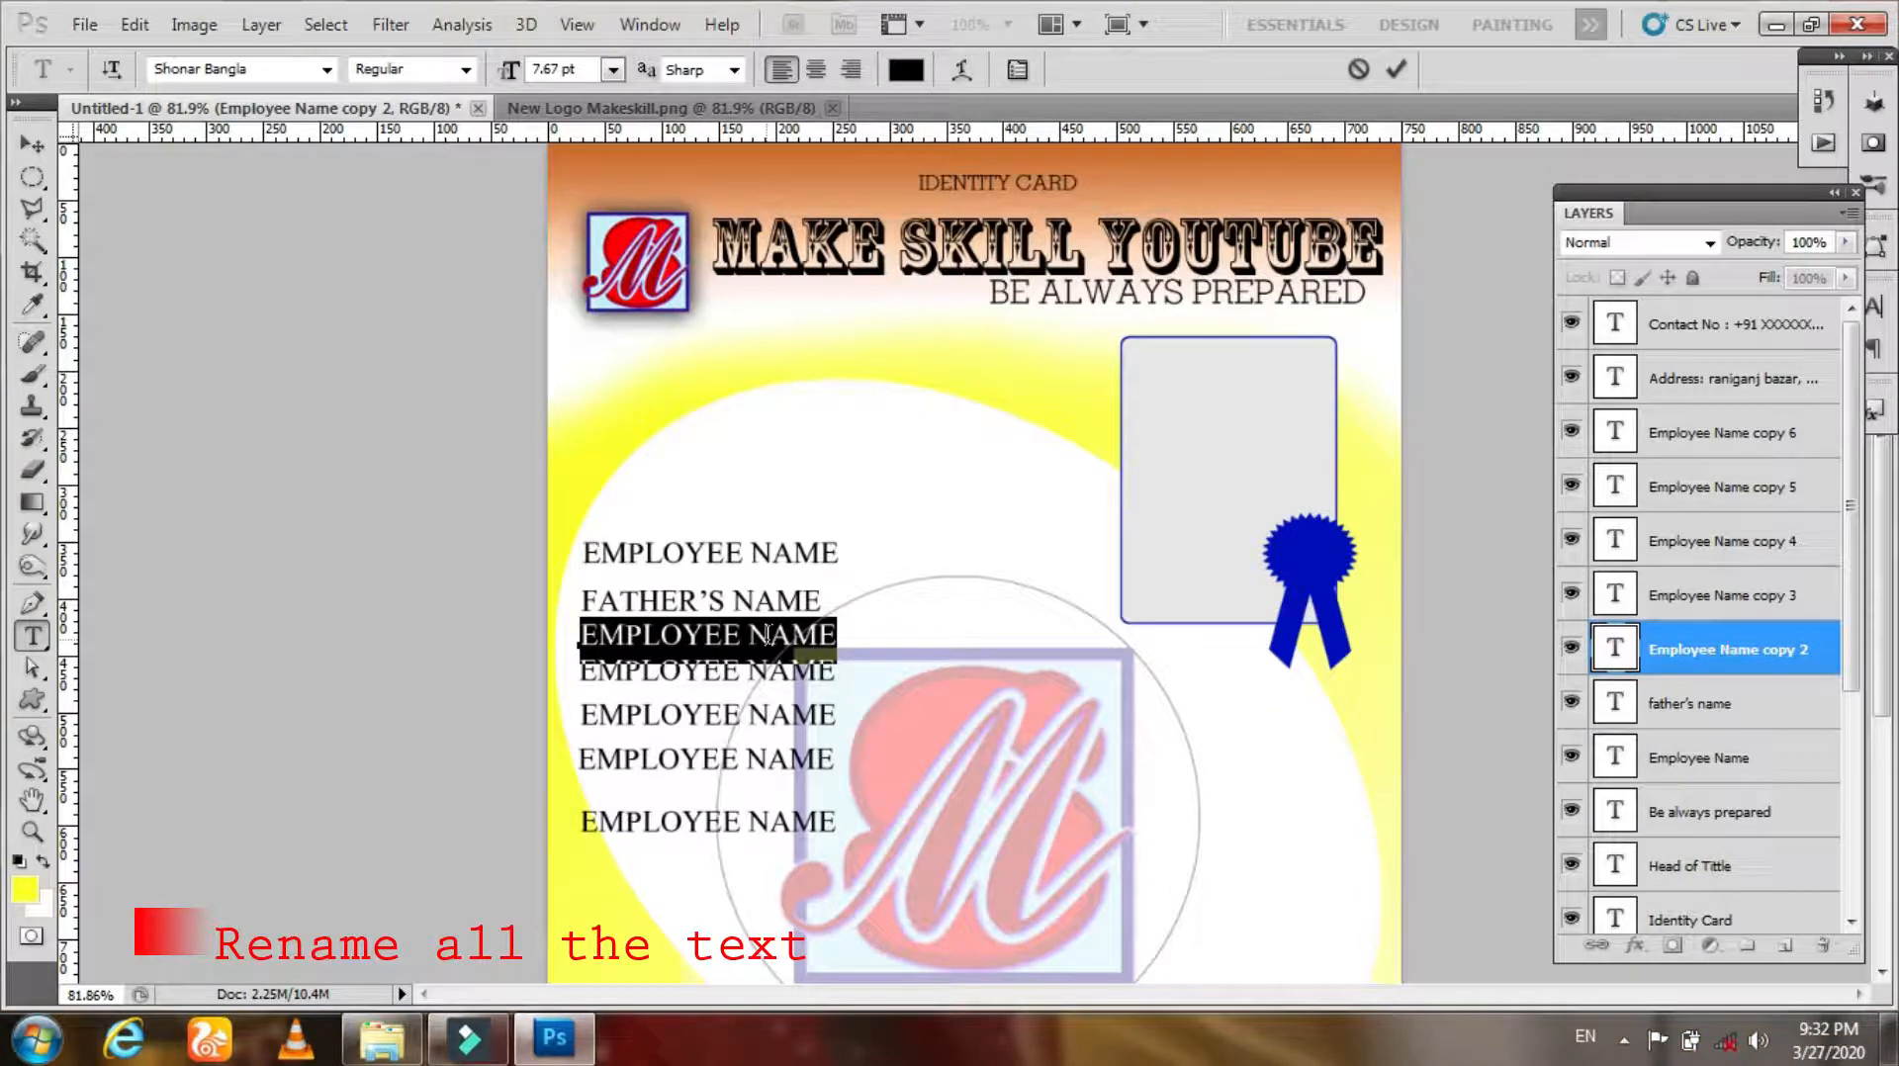
{"action": "type", "text": "DATE OF JOINING"}
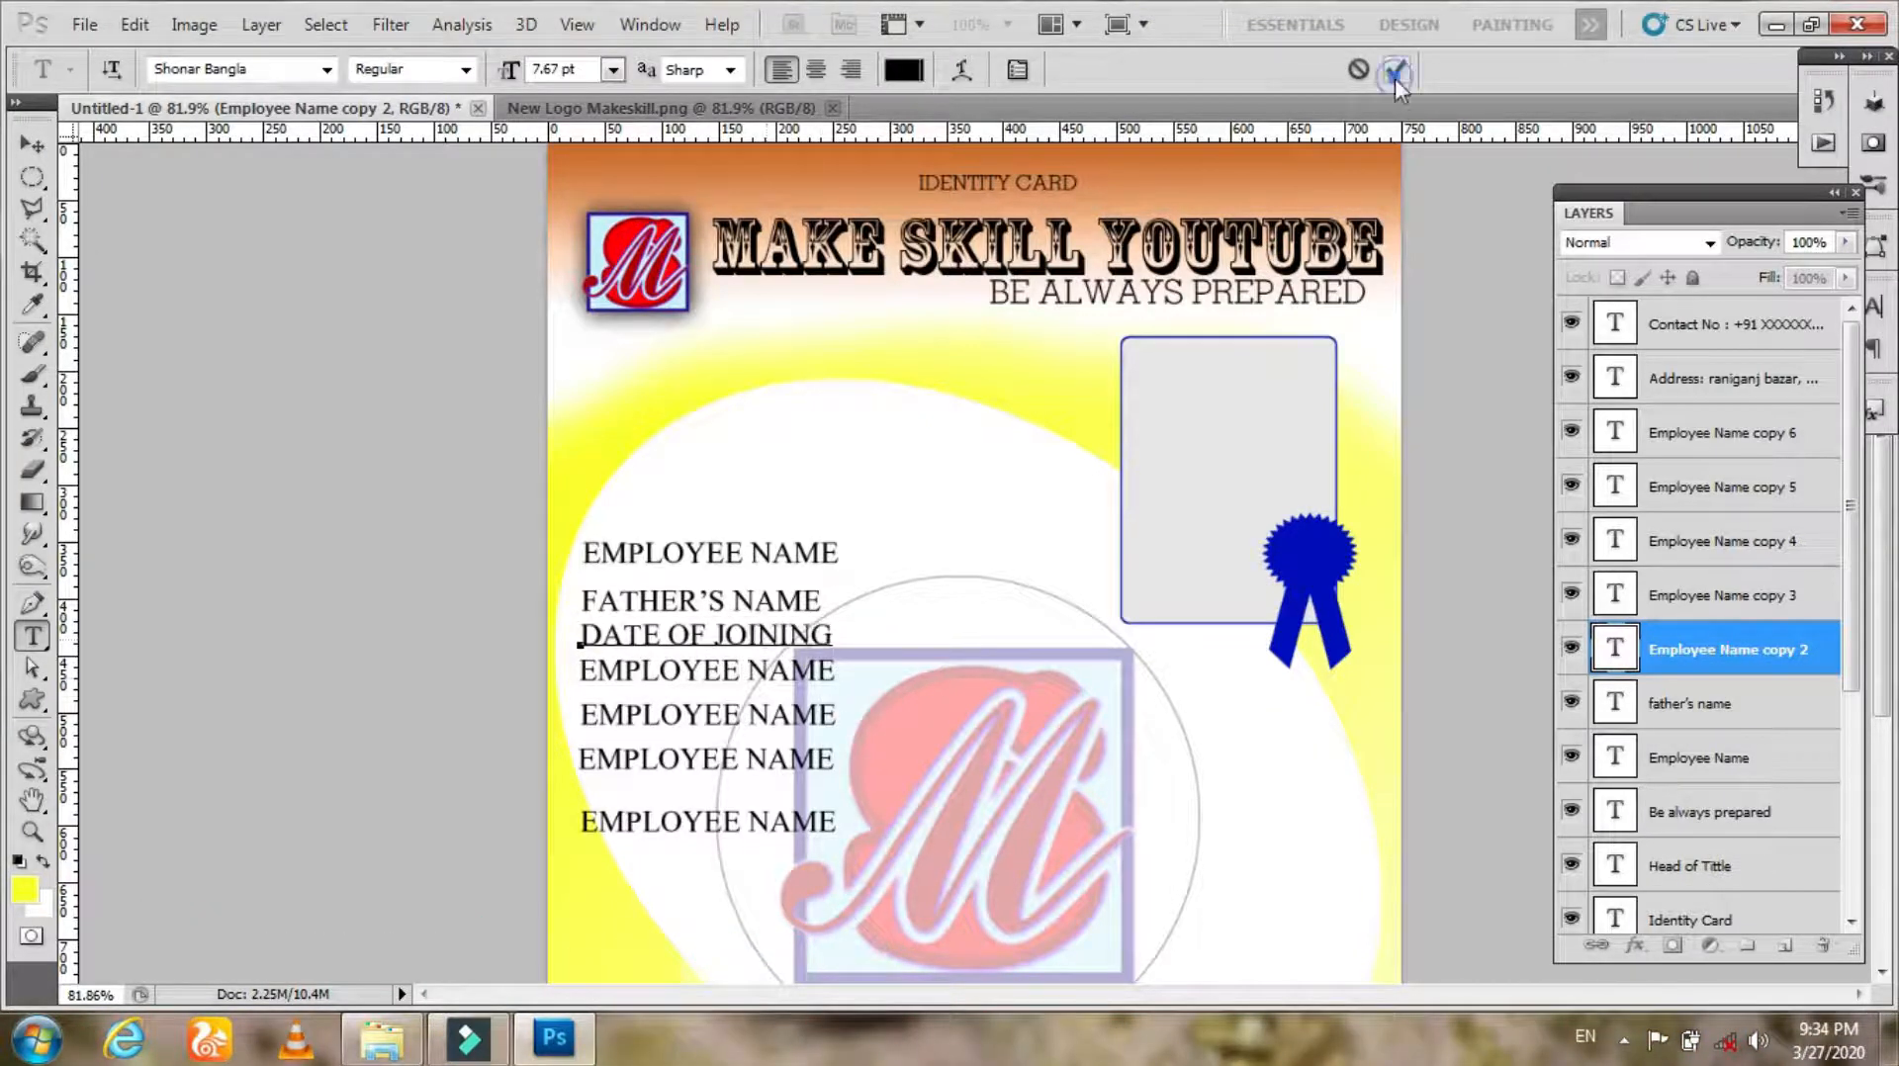
{"action": "left_click", "coordinate": [1394, 72]}
{"action": "left_click", "coordinate": [720, 670]}
{"action": "key", "text": "ctrl+a"}
{"action": "type", "text": "DESING"}
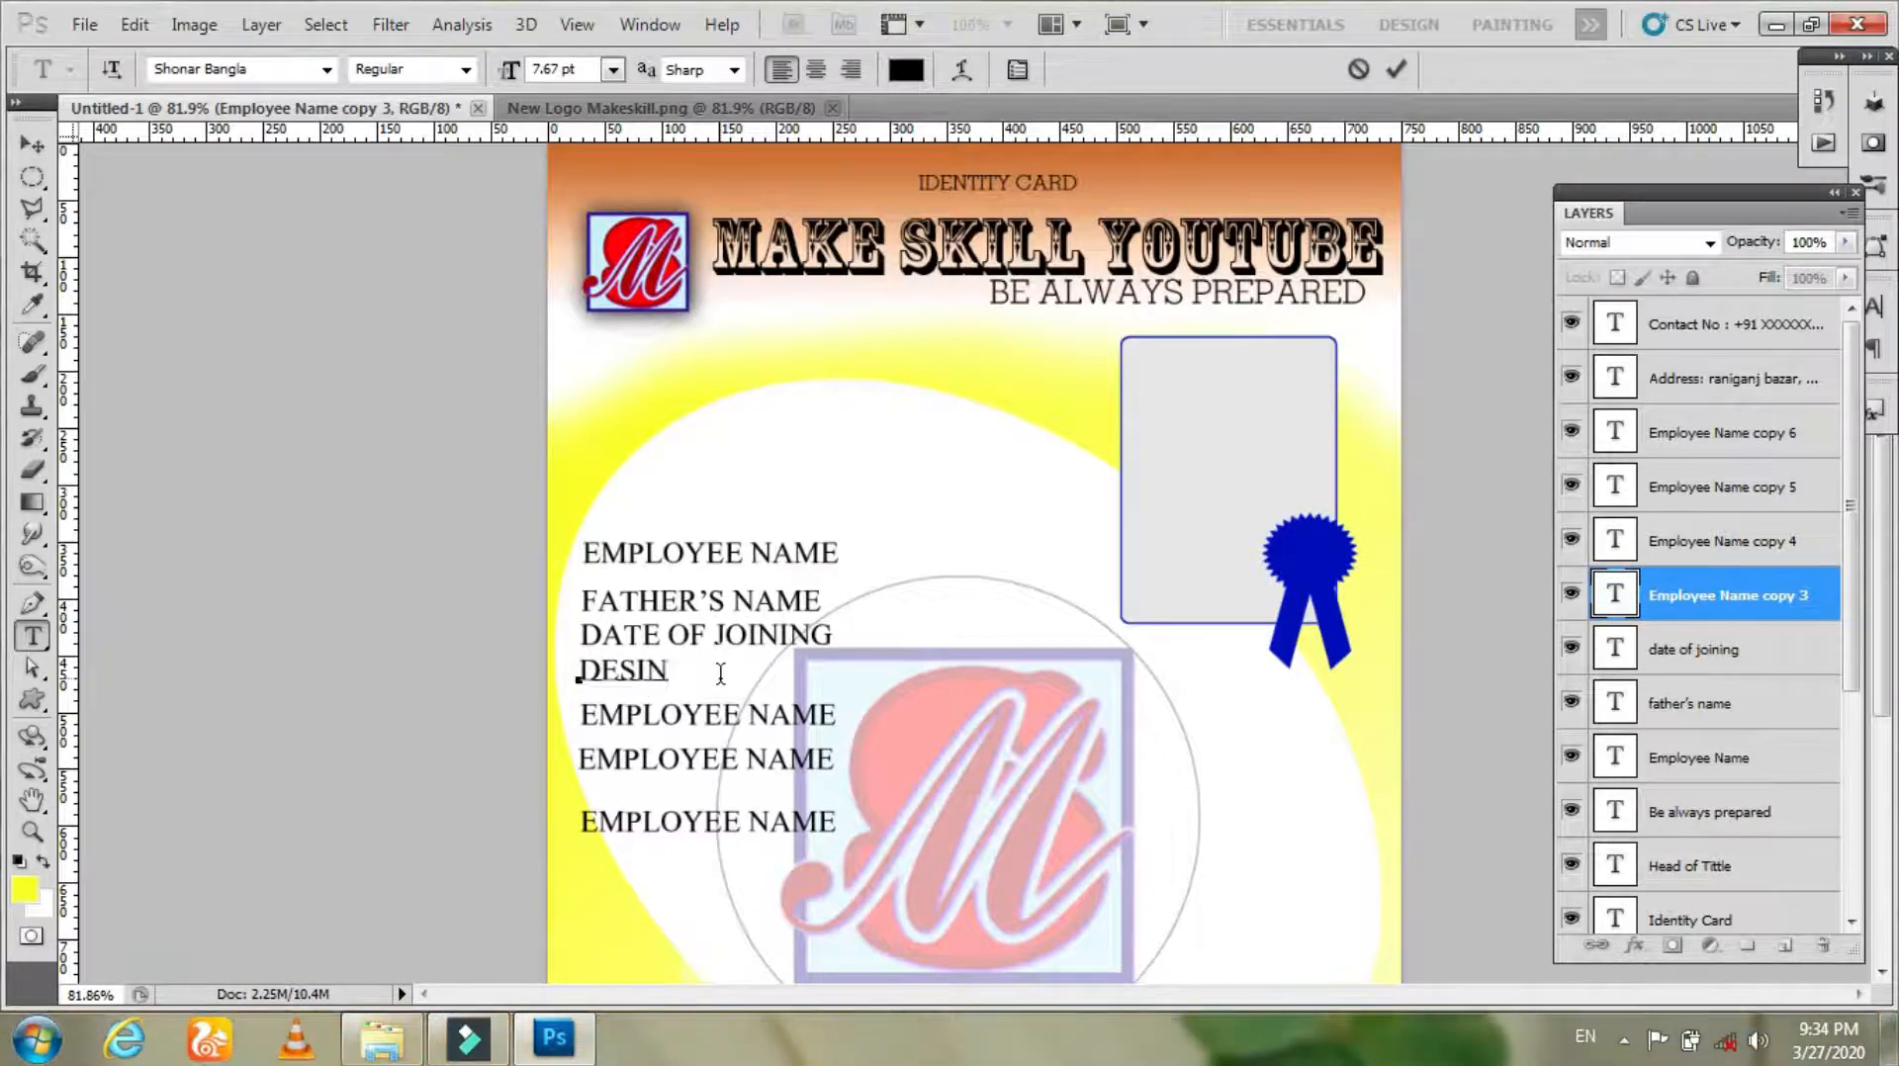
{"action": "key", "text": "BackSpace"}
{"action": "type", "text": "GNATION"}
Step: Change the following two copies to DEPARTMENT and CONTACT NO
{"action": "left_click", "coordinate": [750, 714]}
{"action": "key", "text": "ctrl+a"}
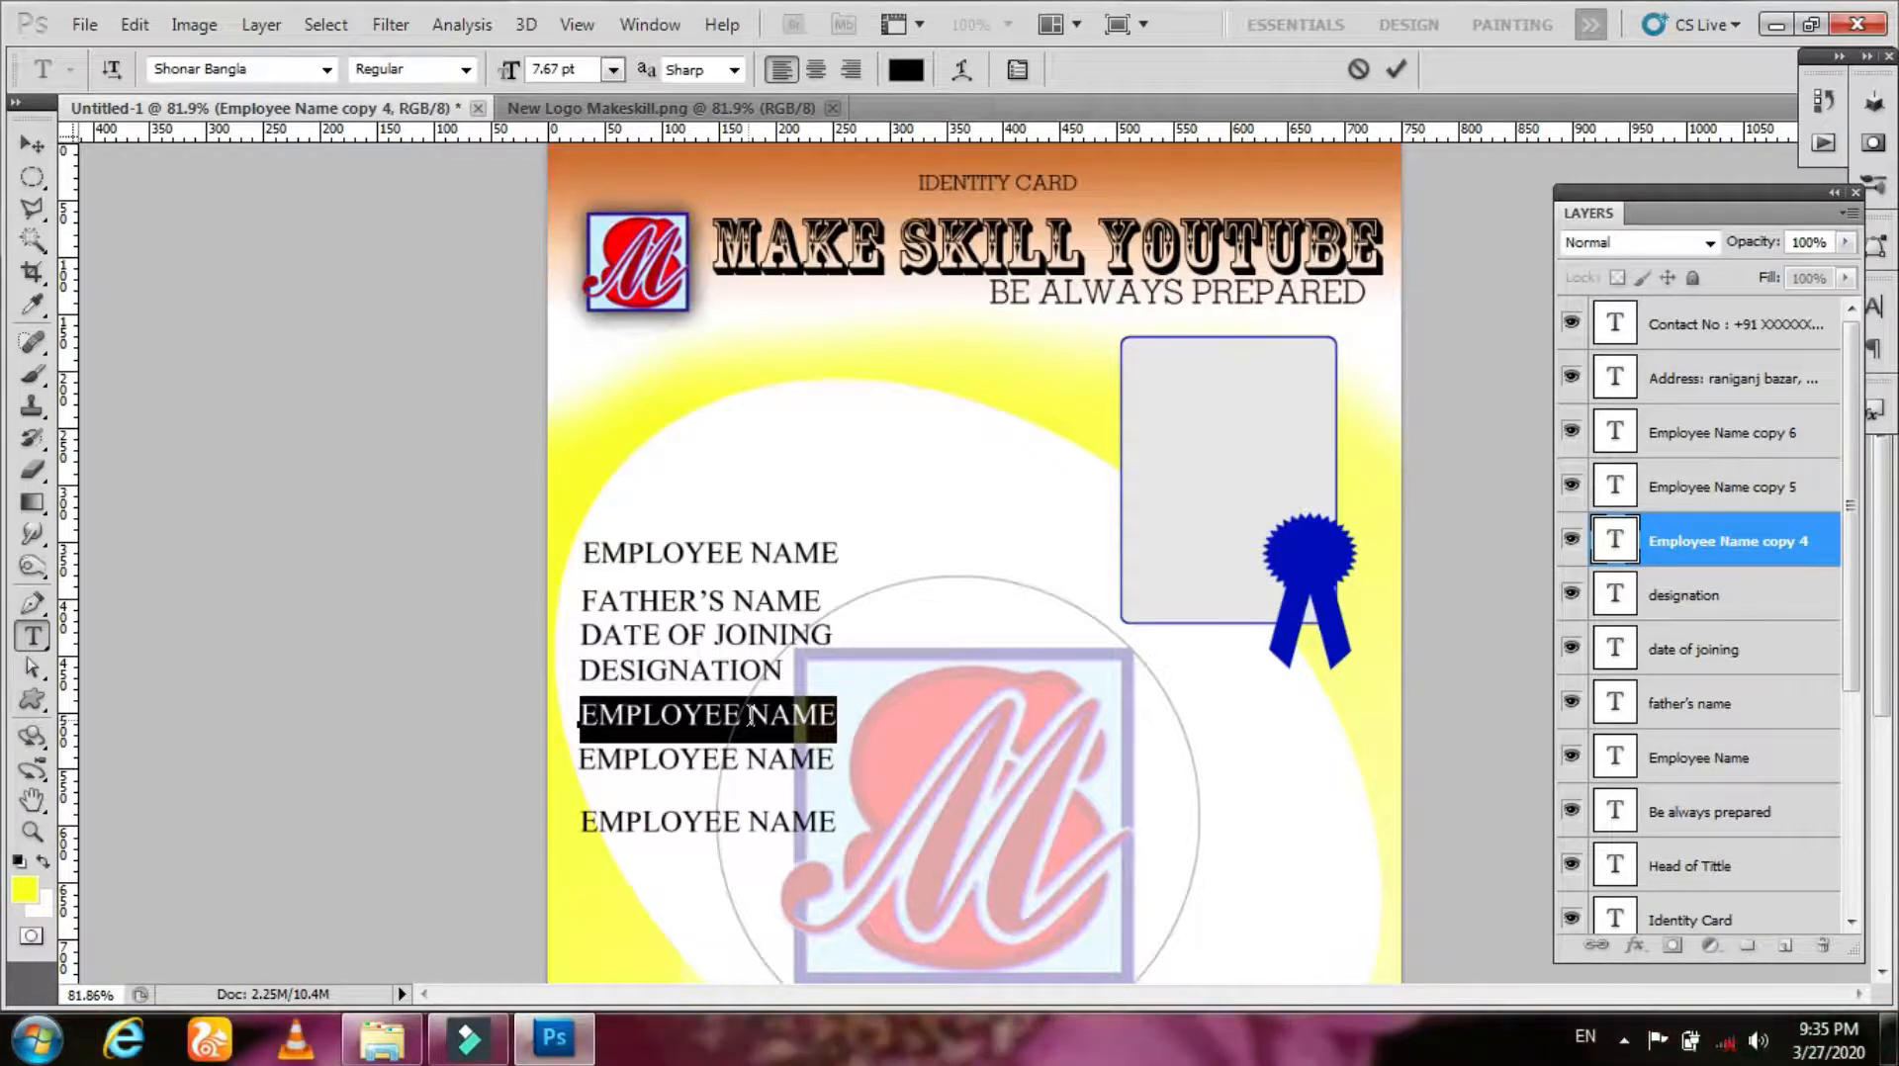
{"action": "type", "text": "DEPARTMENT"}
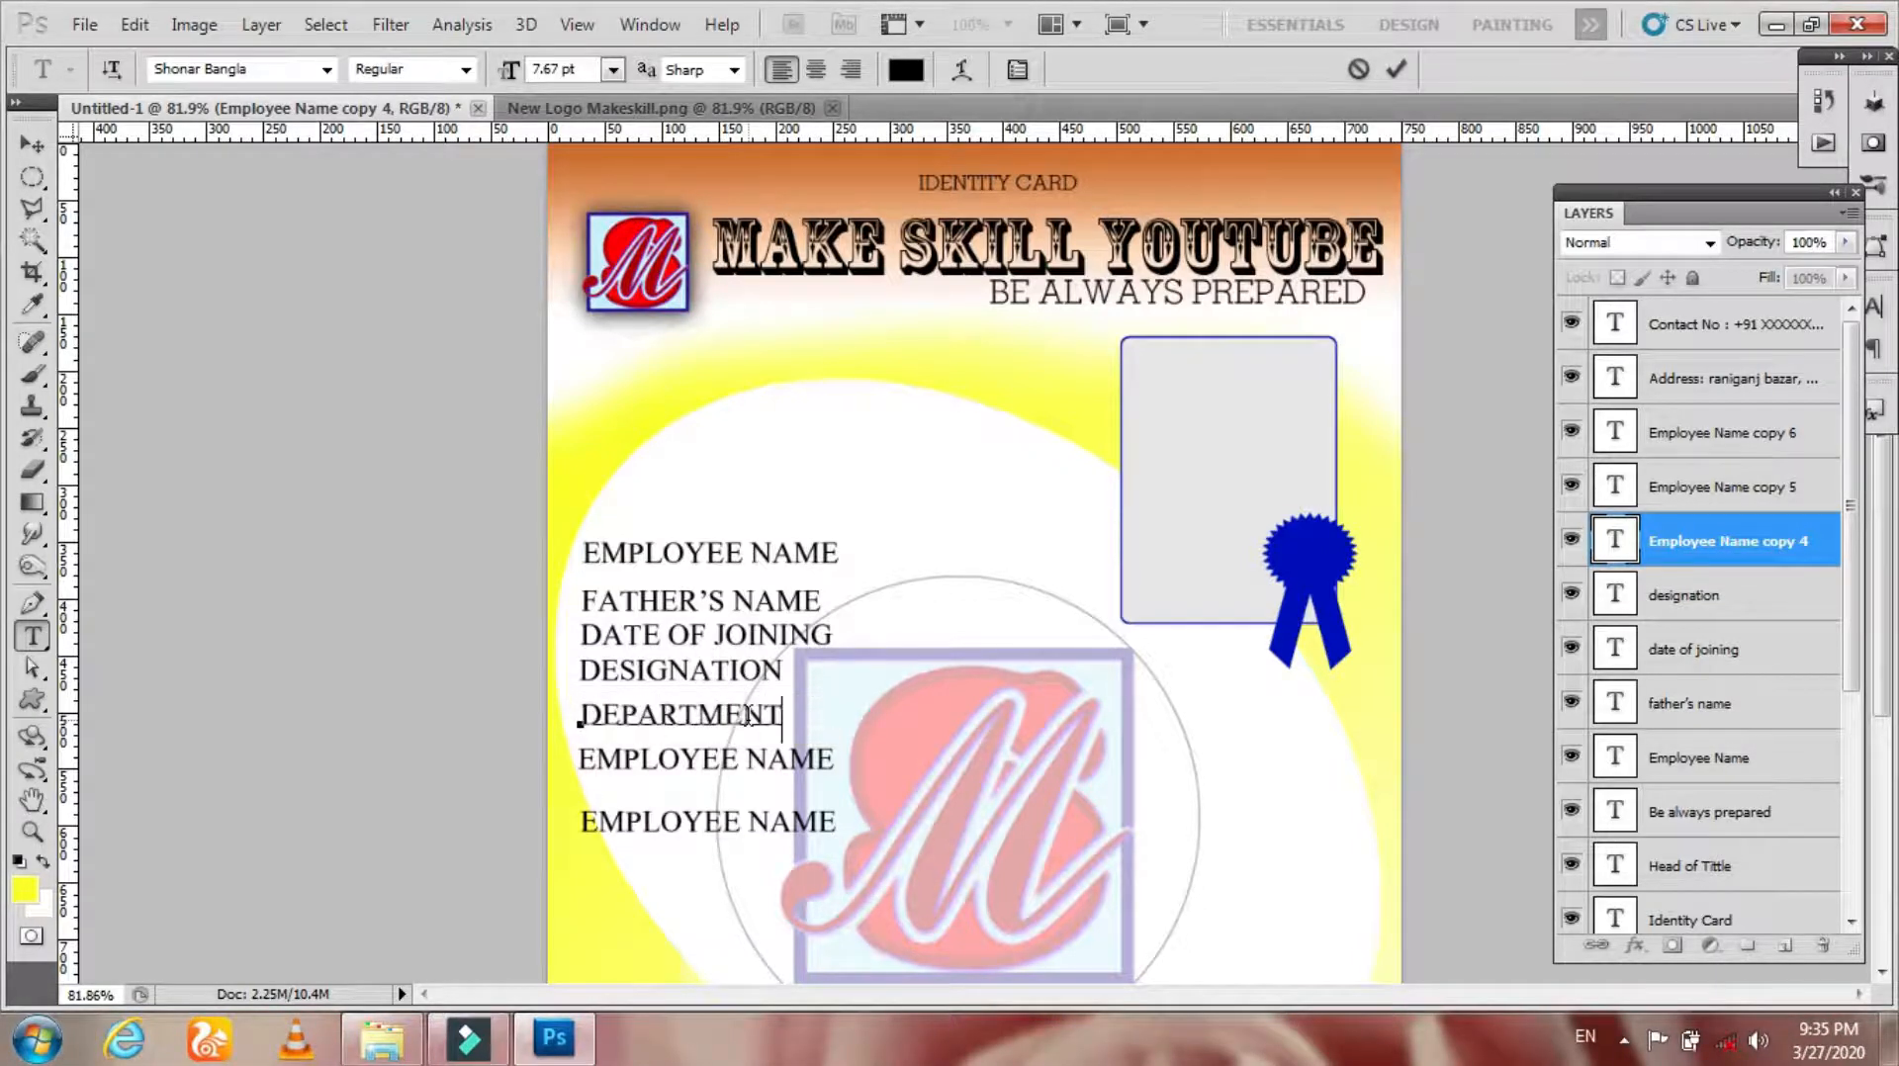
{"action": "left_click", "coordinate": [1396, 69]}
{"action": "triple_click", "coordinate": [743, 769]}
{"action": "type", "text": "contact no."}
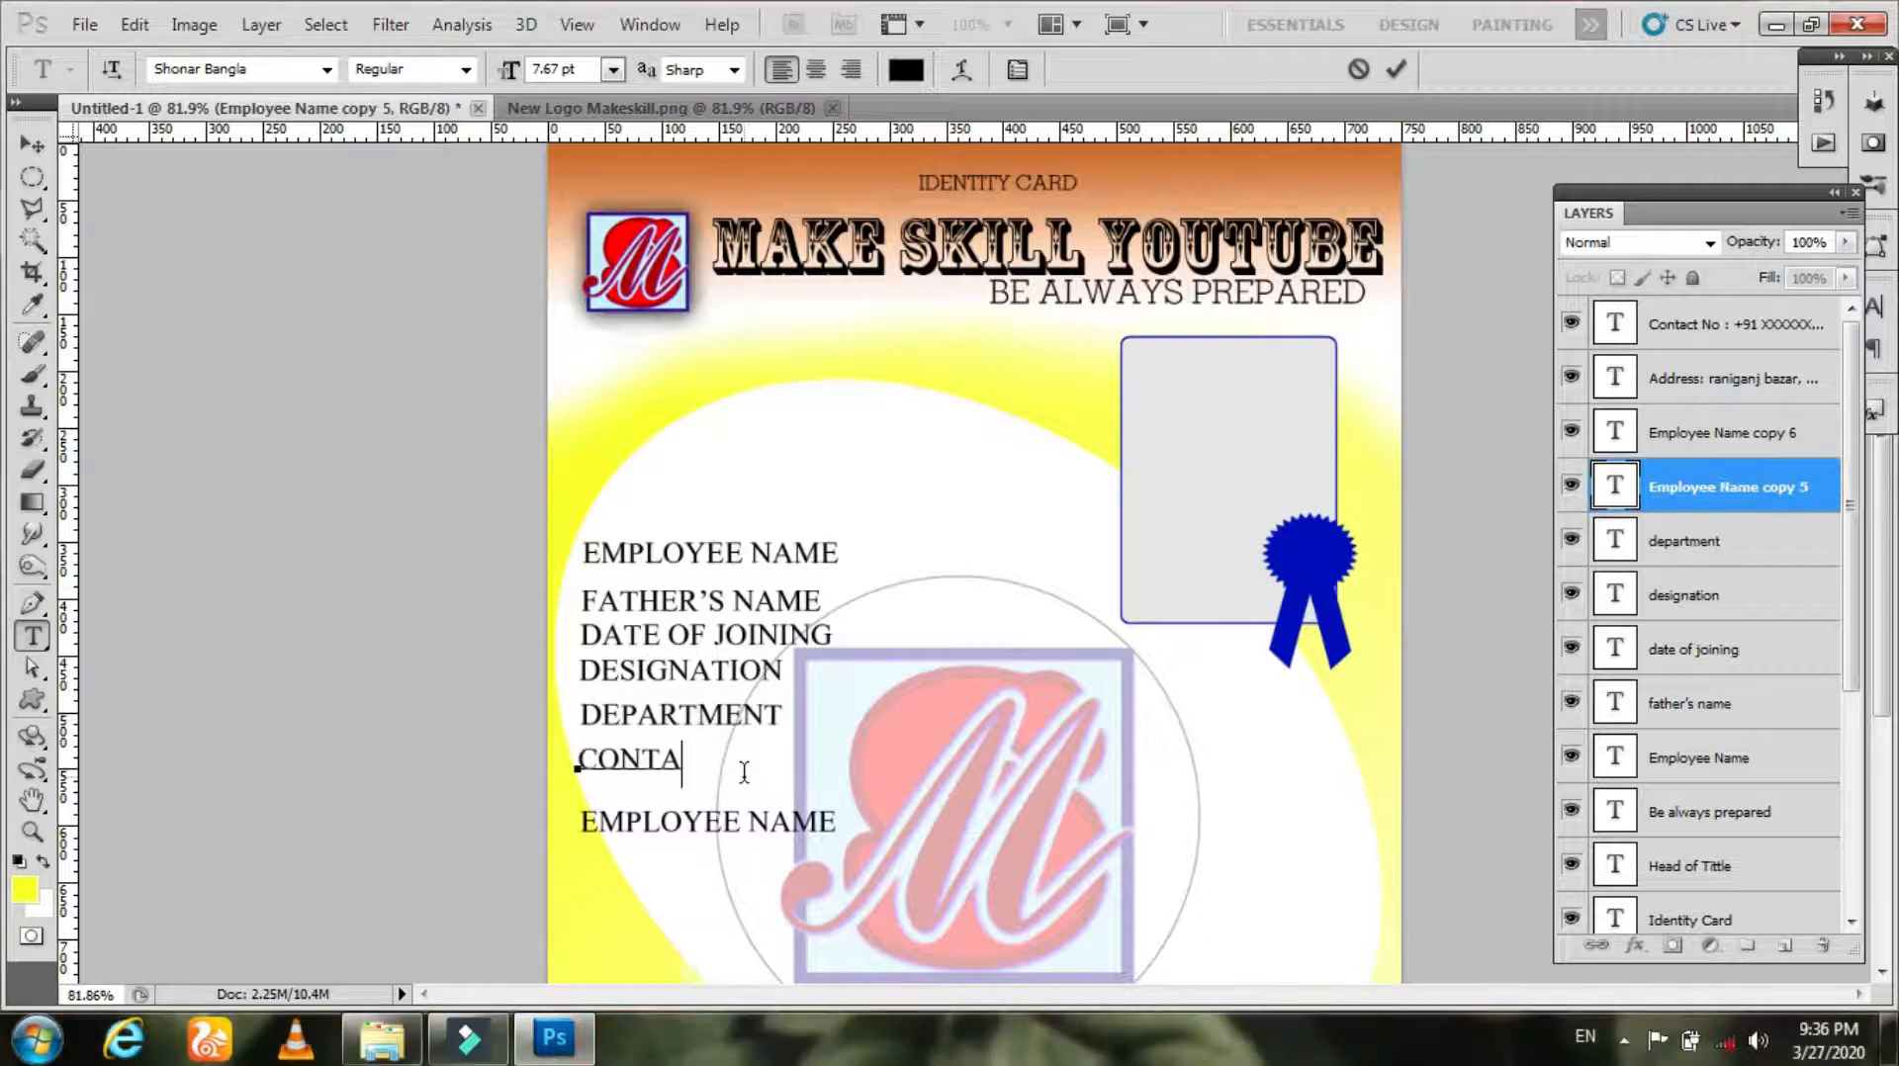
{"action": "left_click", "coordinate": [1396, 70]}
Step: Change the last copy to ADDRESS:
{"action": "triple_click", "coordinate": [760, 819]}
{"action": "type", "text": "address:"}
{"action": "left_click", "coordinate": [1396, 69]}
Step: Duplicate the ADDRESS: line downward and change the upper one to BLOOD GROUP
{"action": "left_click_drag", "start_coordinate": [691, 834], "coordinate": [691, 877]}
{"action": "triple_click", "coordinate": [639, 823]}
{"action": "type", "text": "blood group"}
{"action": "left_click", "coordinate": [1396, 70]}
Step: Centre the footer contact and address lines on the page, group those two layers and move the group down beside the Photo group
{"action": "key", "text": "z"}
{"action": "left_click_drag", "start_coordinate": [515, 445], "coordinate": [438, 445]}
{"action": "key", "text": "v"}
{"action": "left_click", "coordinate": [1721, 324]}
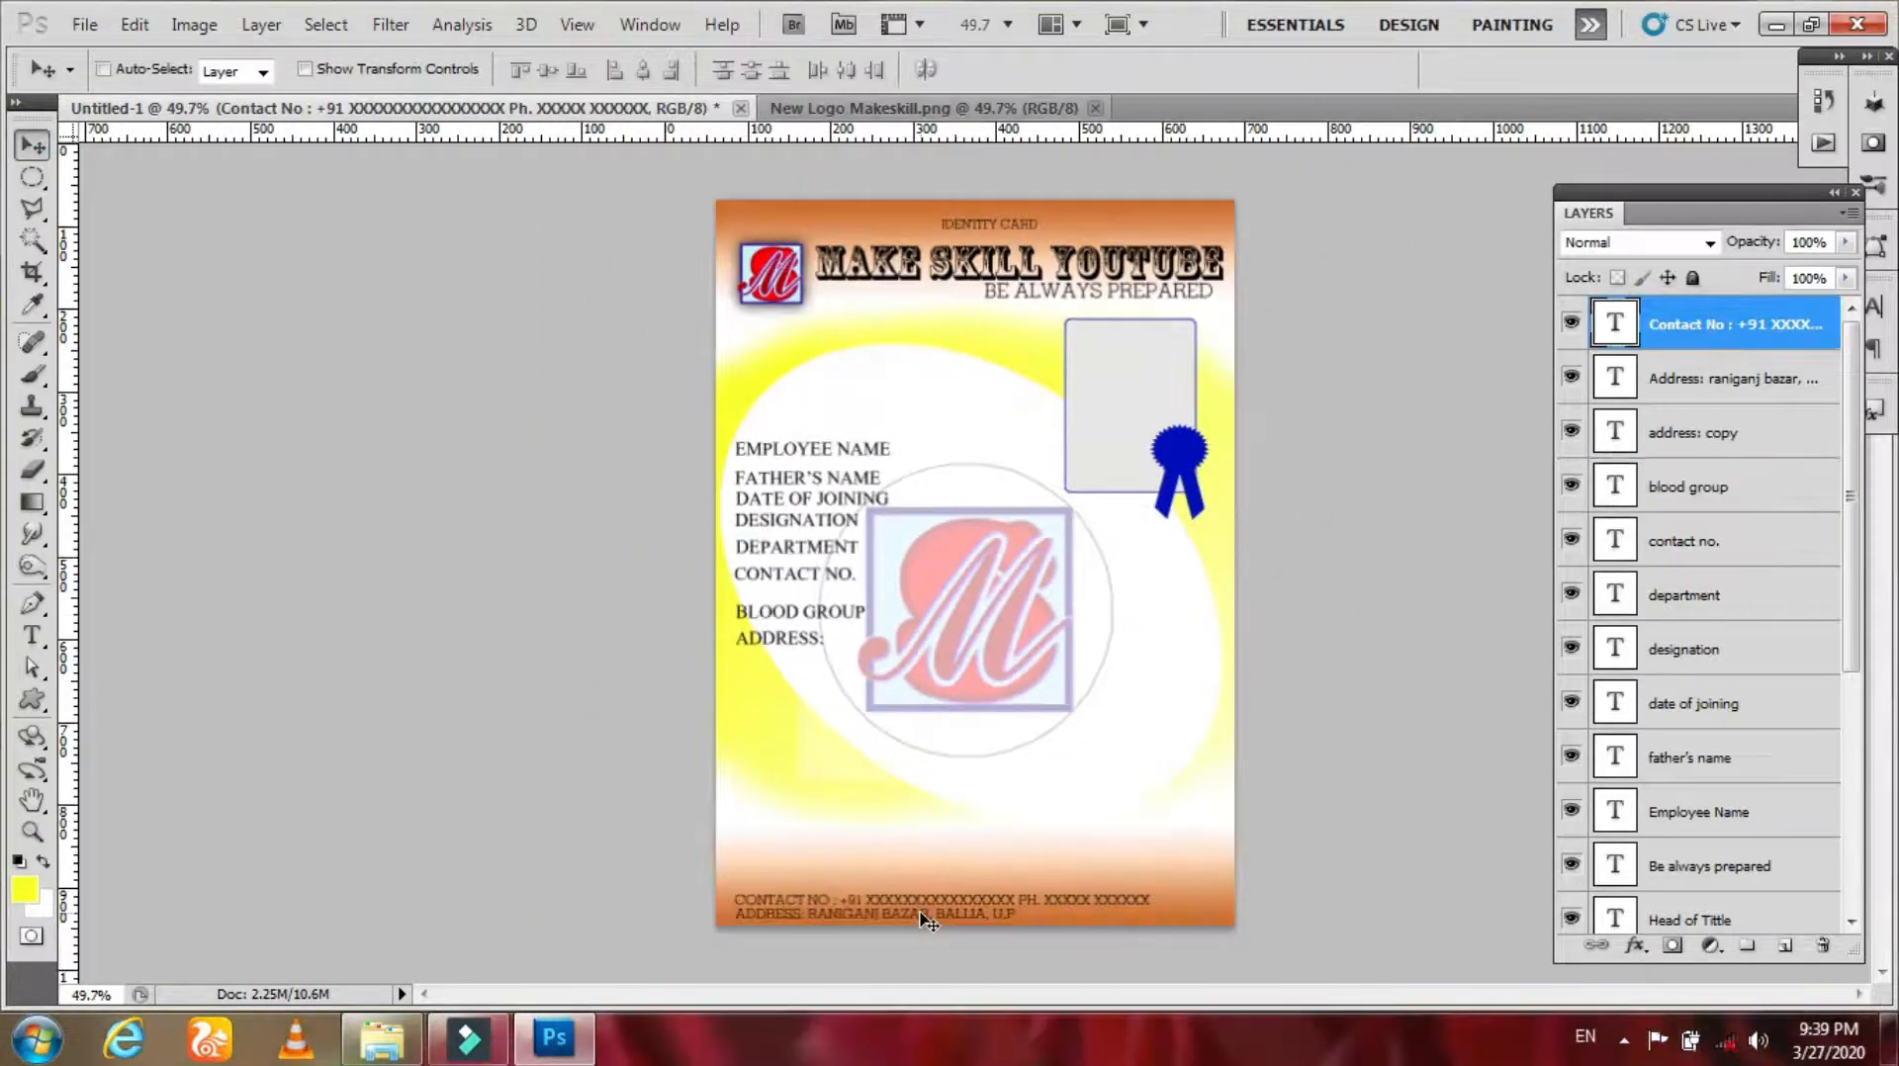
{"action": "right_click", "coordinate": [922, 710]}
{"action": "left_click", "coordinate": [1093, 732], "text": "shift"}
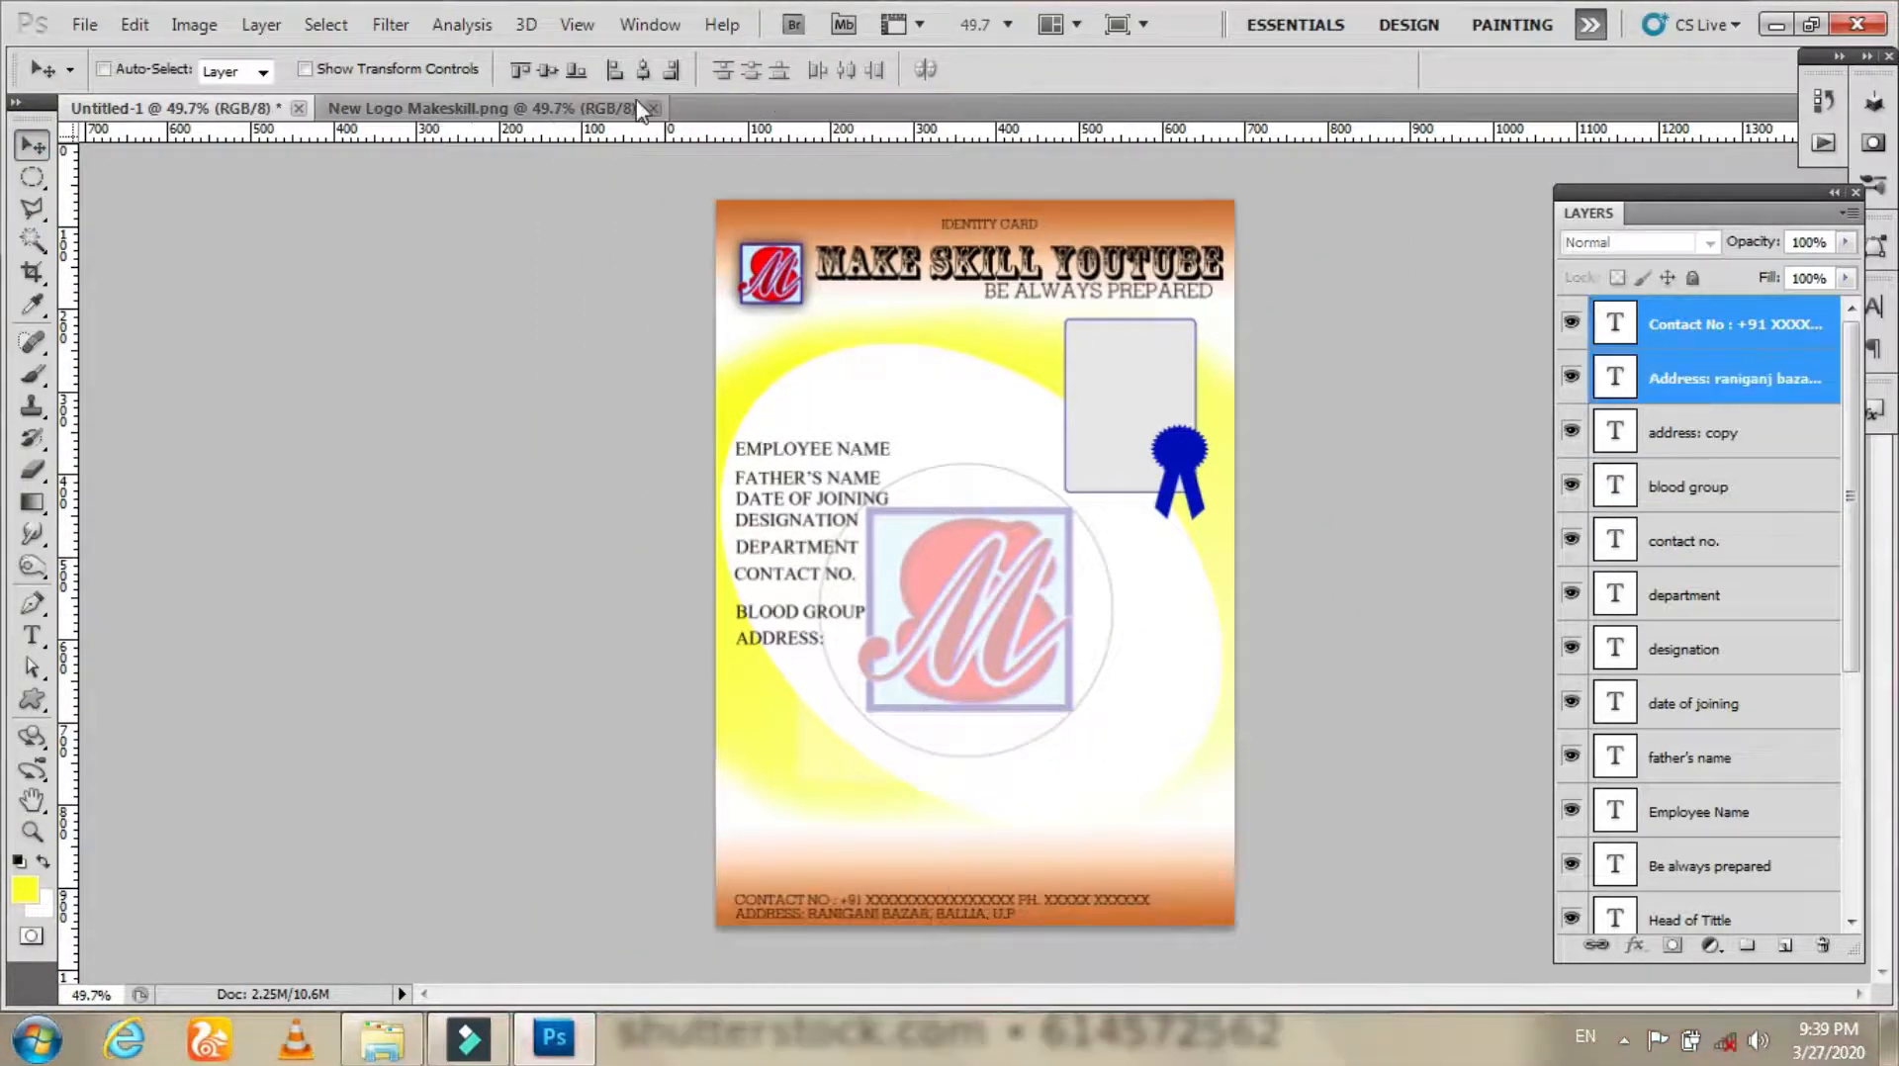
{"action": "left_click", "coordinate": [642, 71]}
{"action": "left_click_drag", "start_coordinate": [981, 904], "coordinate": [1004, 902]}
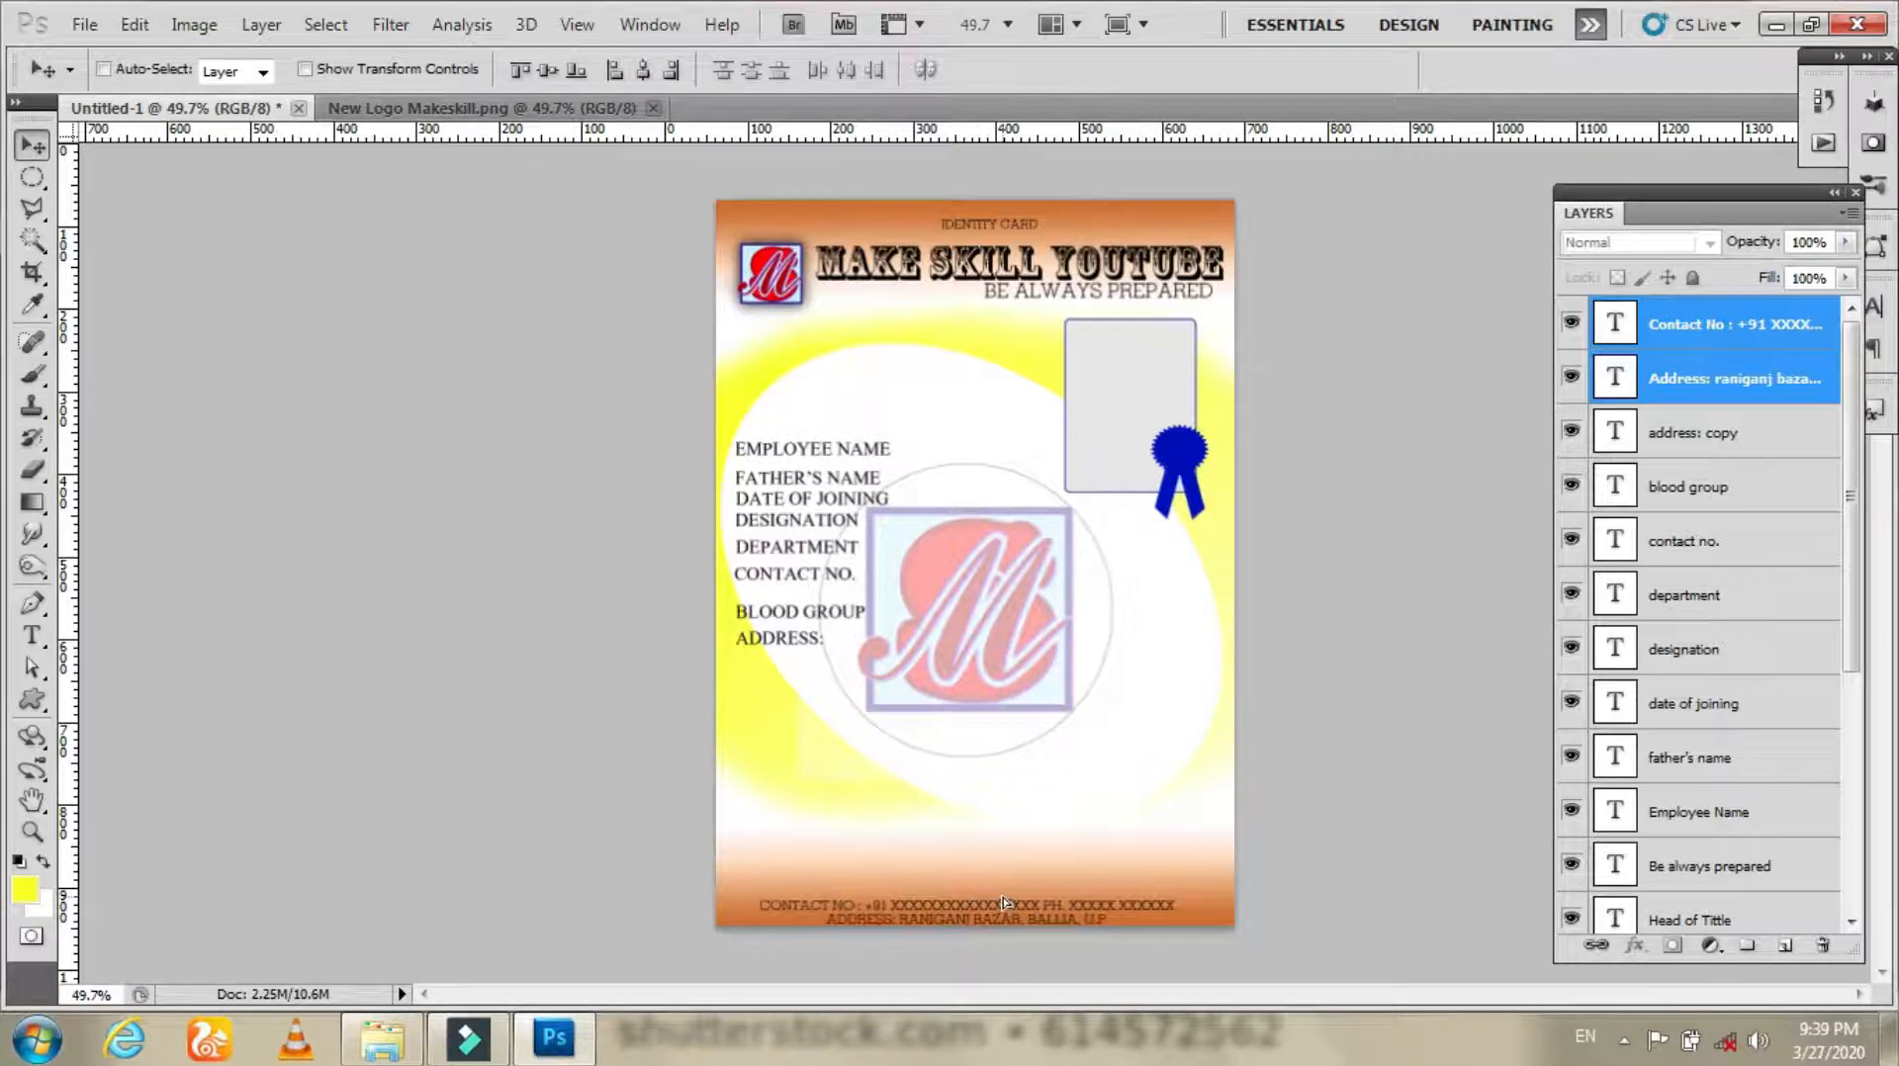
{"action": "key", "text": "shift+Up"}
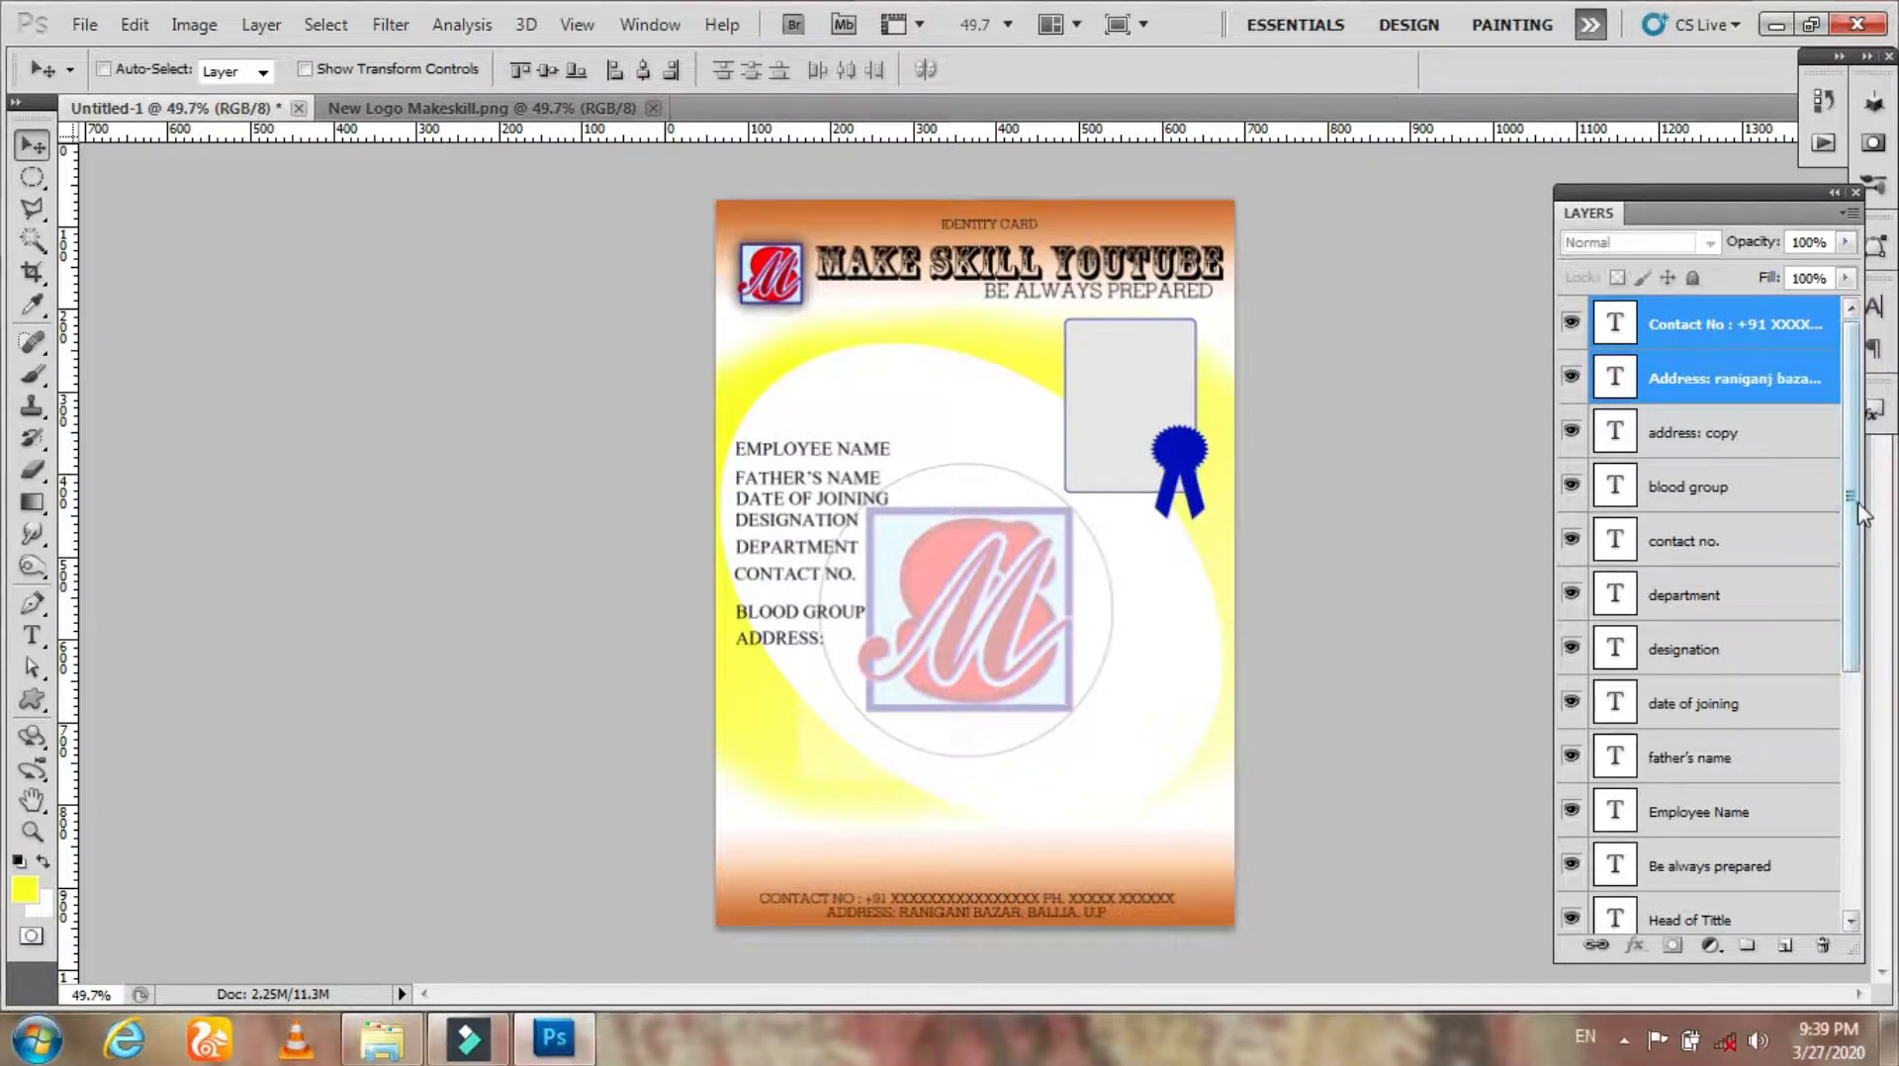
{"action": "key", "text": "ctrl+g"}
{"action": "left_click_drag", "start_coordinate": [1726, 341], "coordinate": [1703, 816]}
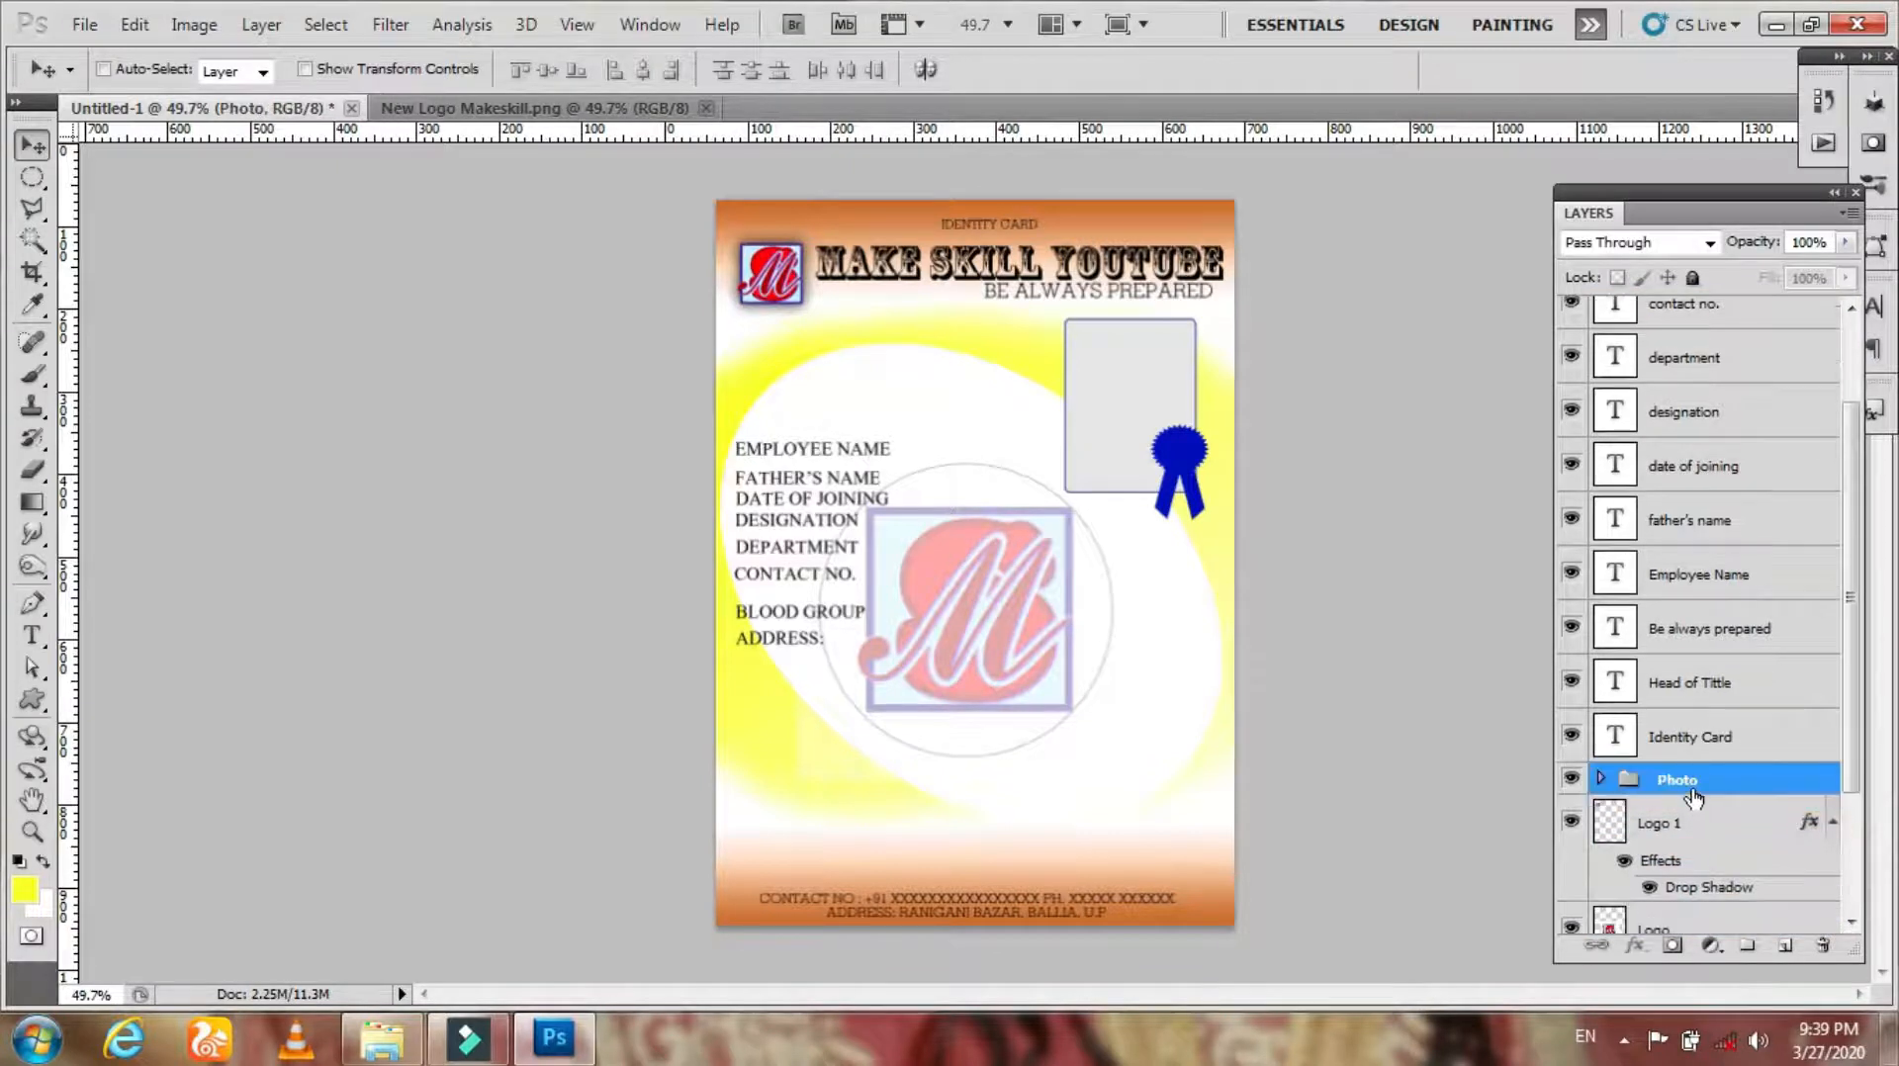
Step: Select all eight field labels, align their left edges, distribute them and move the block lower on the card
{"action": "scroll", "coordinate": [1671, 712], "scroll_direction": "up", "scroll_amount": 3}
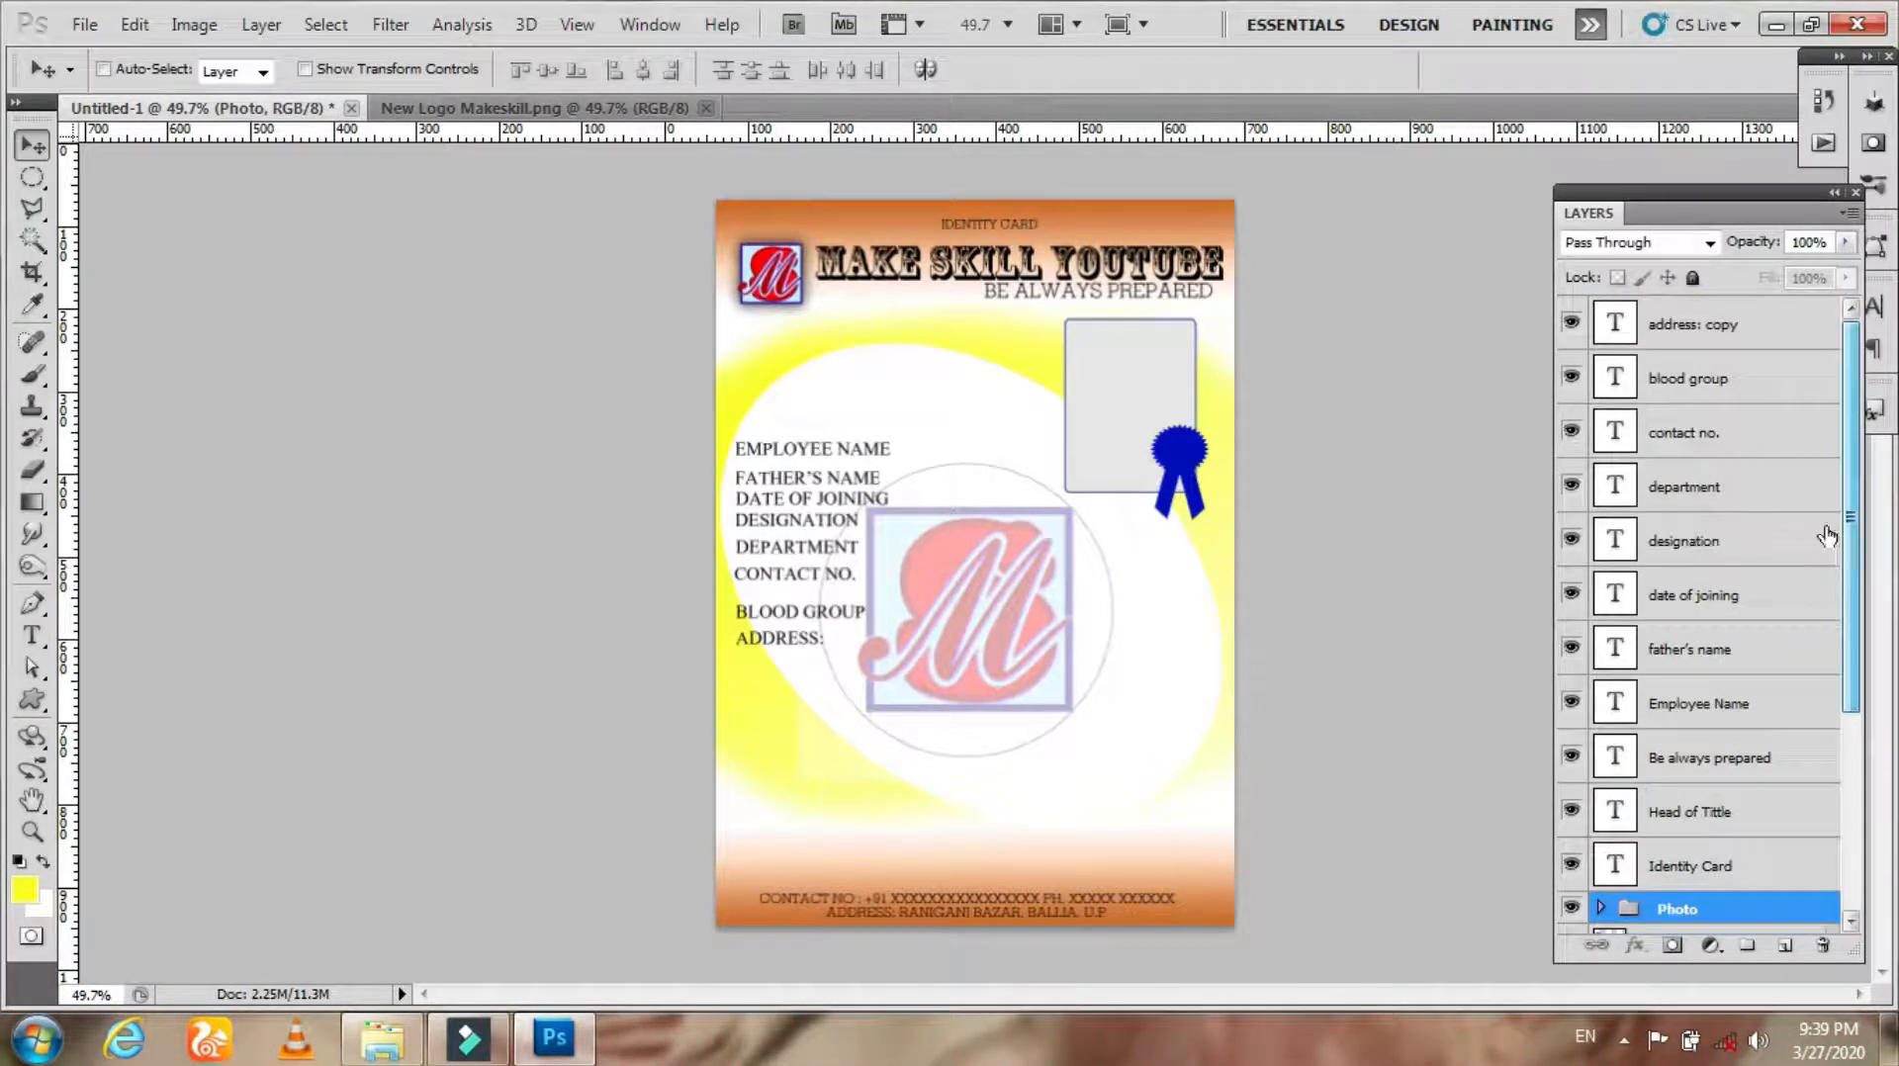
{"action": "left_click", "coordinate": [1674, 329]}
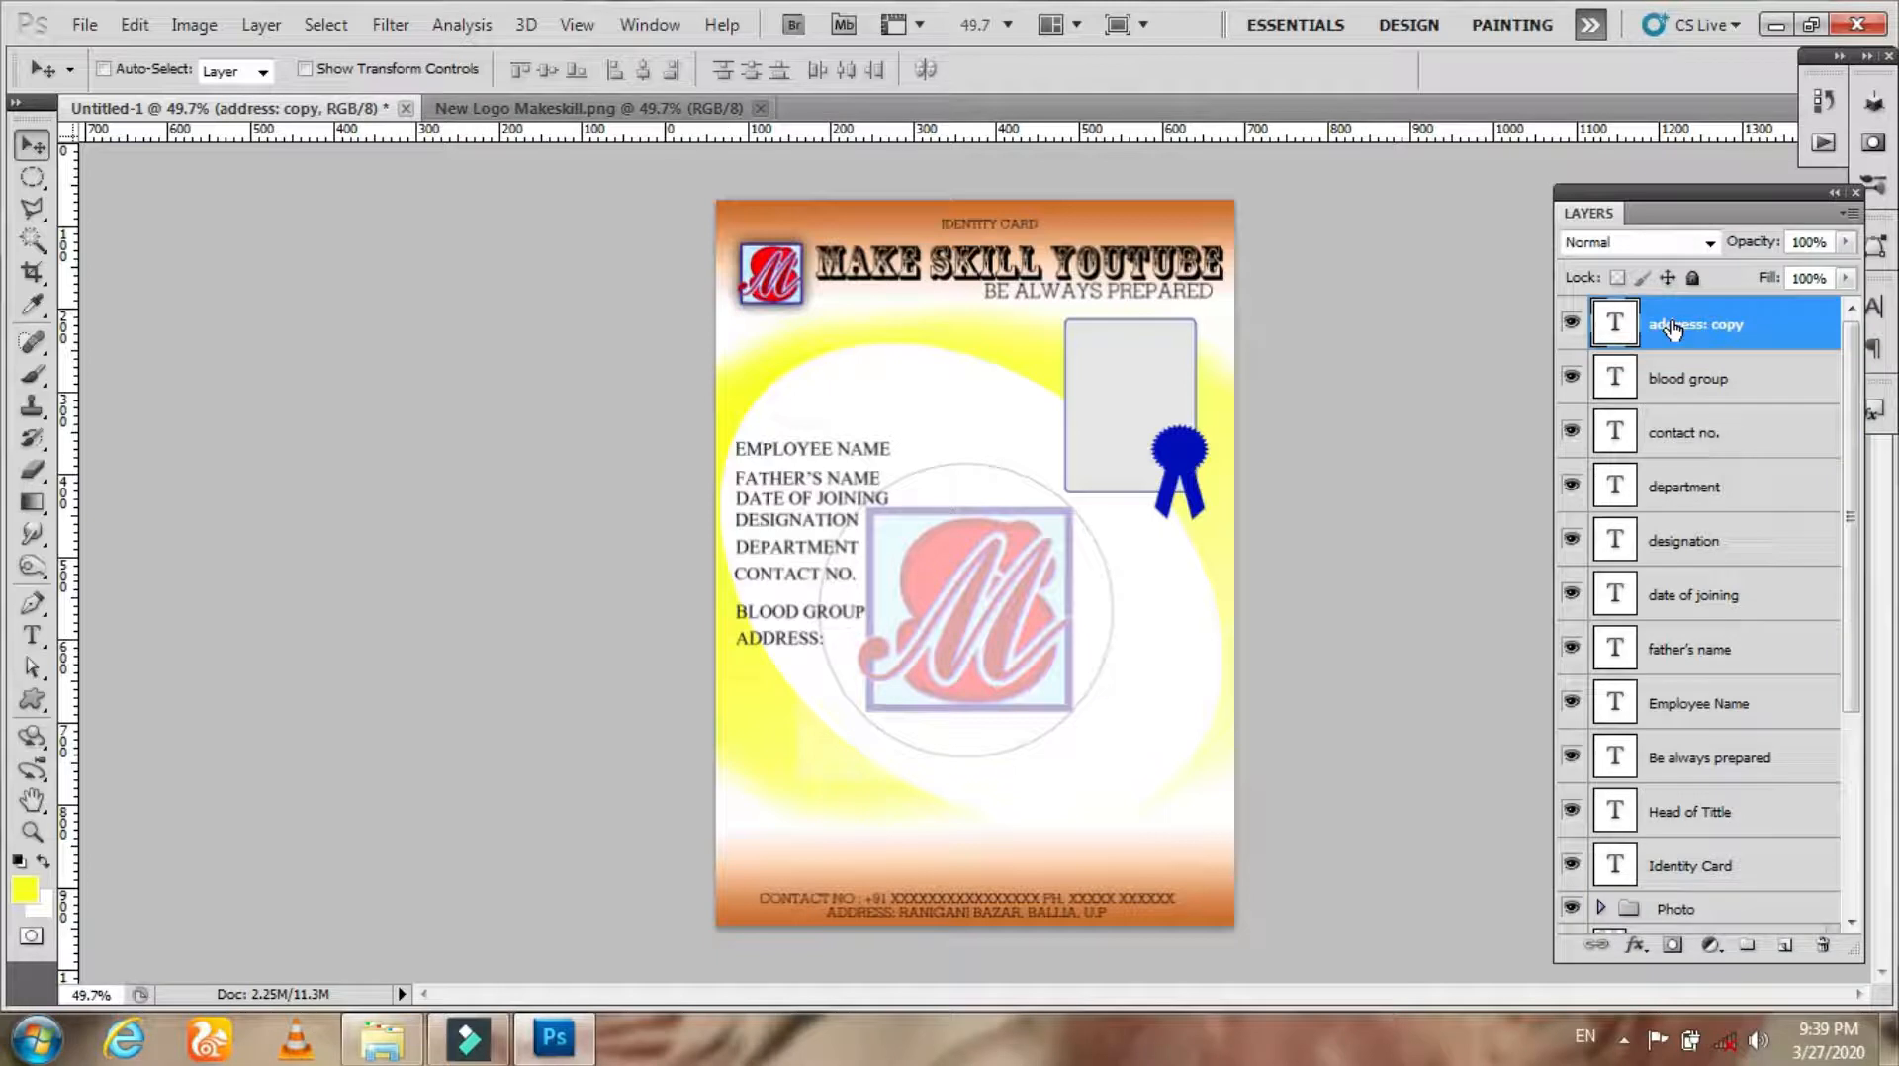
{"action": "left_click", "coordinate": [1759, 712], "text": "shift"}
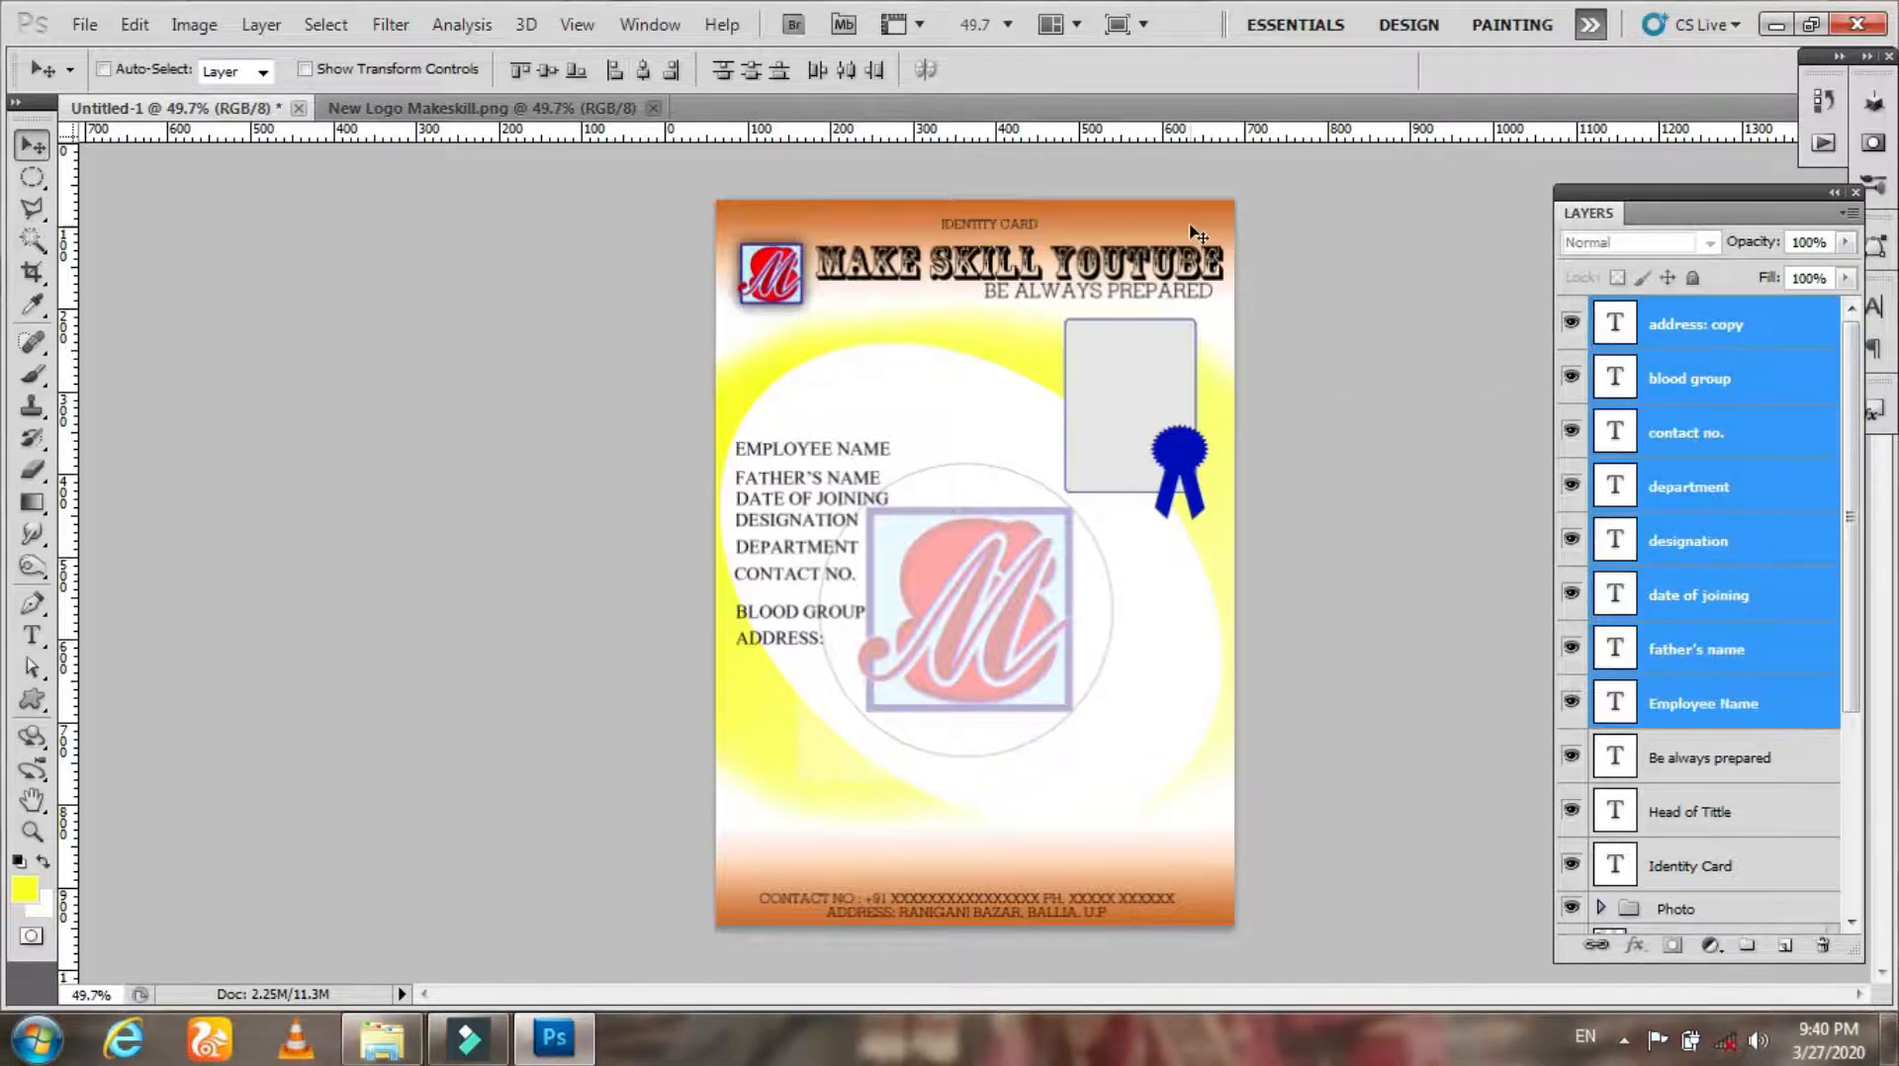
{"action": "left_click", "coordinate": [640, 71]}
{"action": "left_click", "coordinate": [616, 72]}
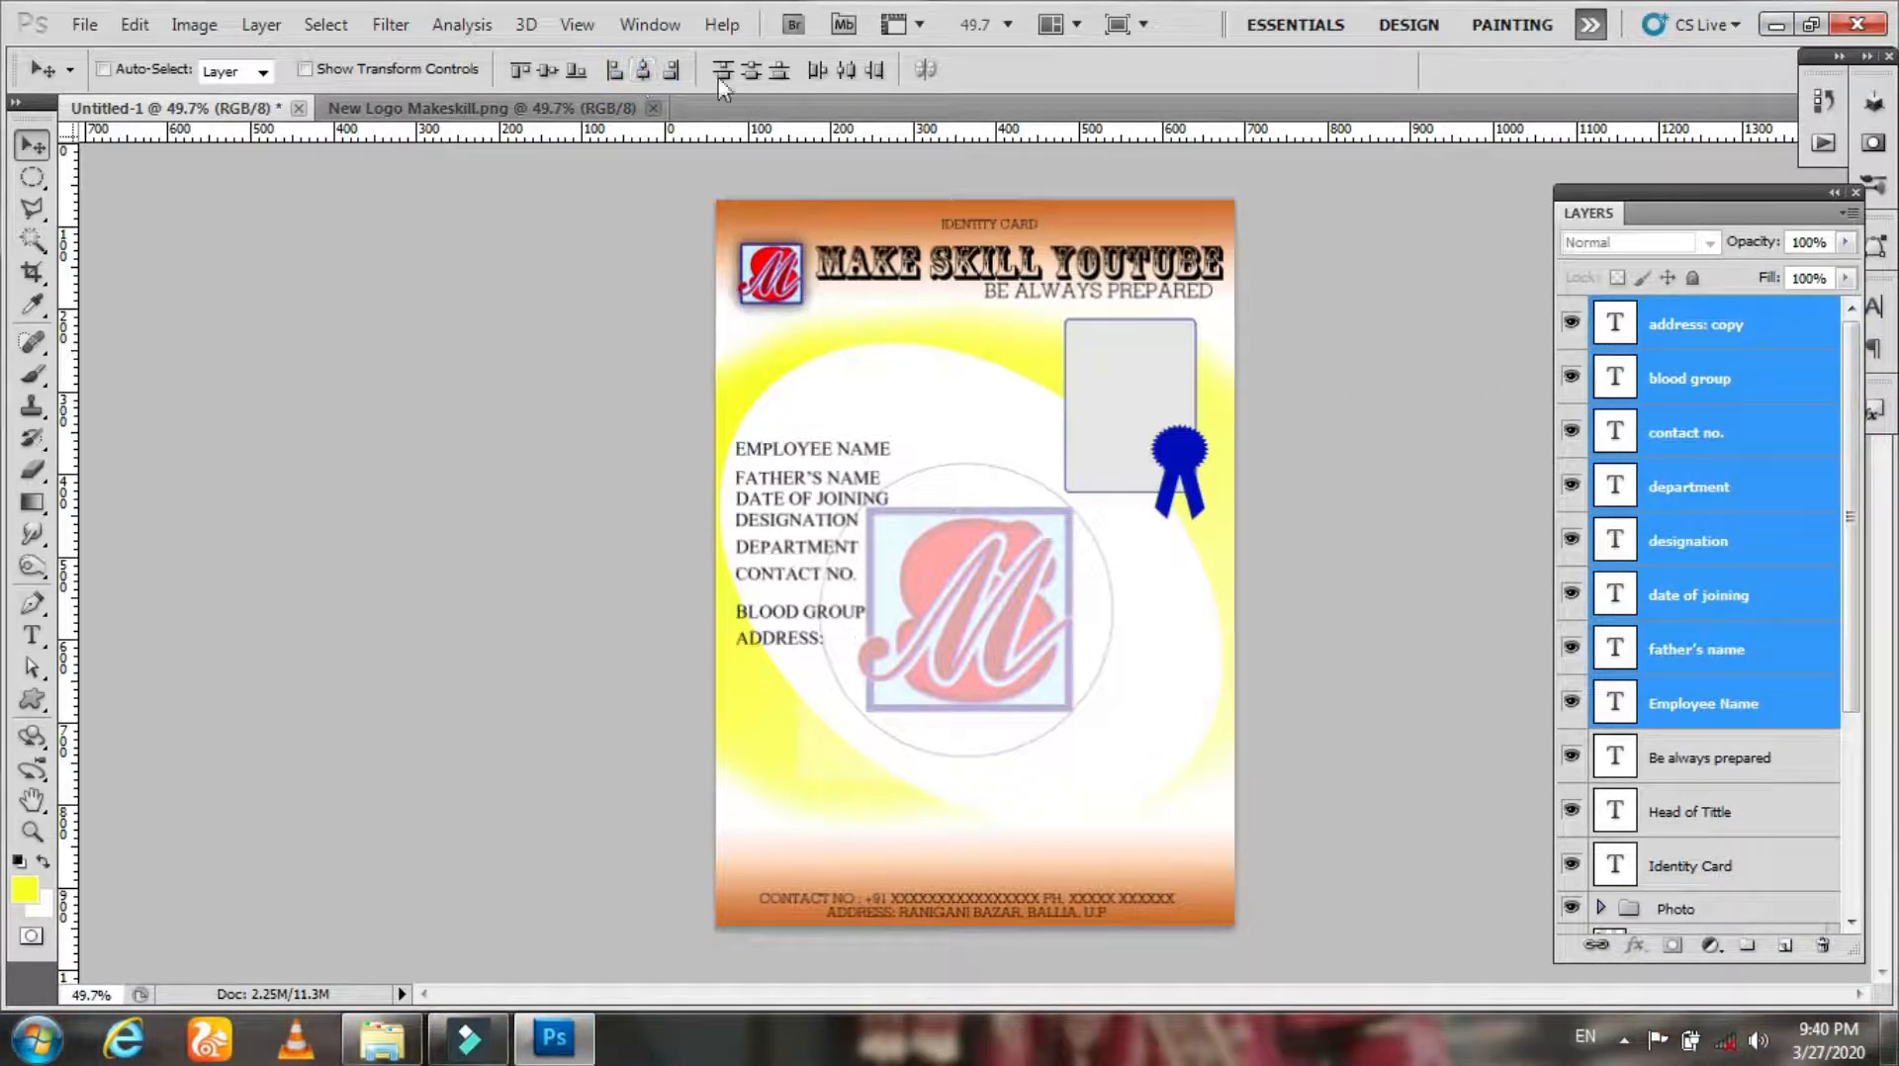
{"action": "left_click", "coordinate": [754, 71]}
{"action": "right_click", "coordinate": [753, 643]}
{"action": "key", "text": "Escape"}
{"action": "left_click_drag", "start_coordinate": [828, 509], "coordinate": [830, 586]}
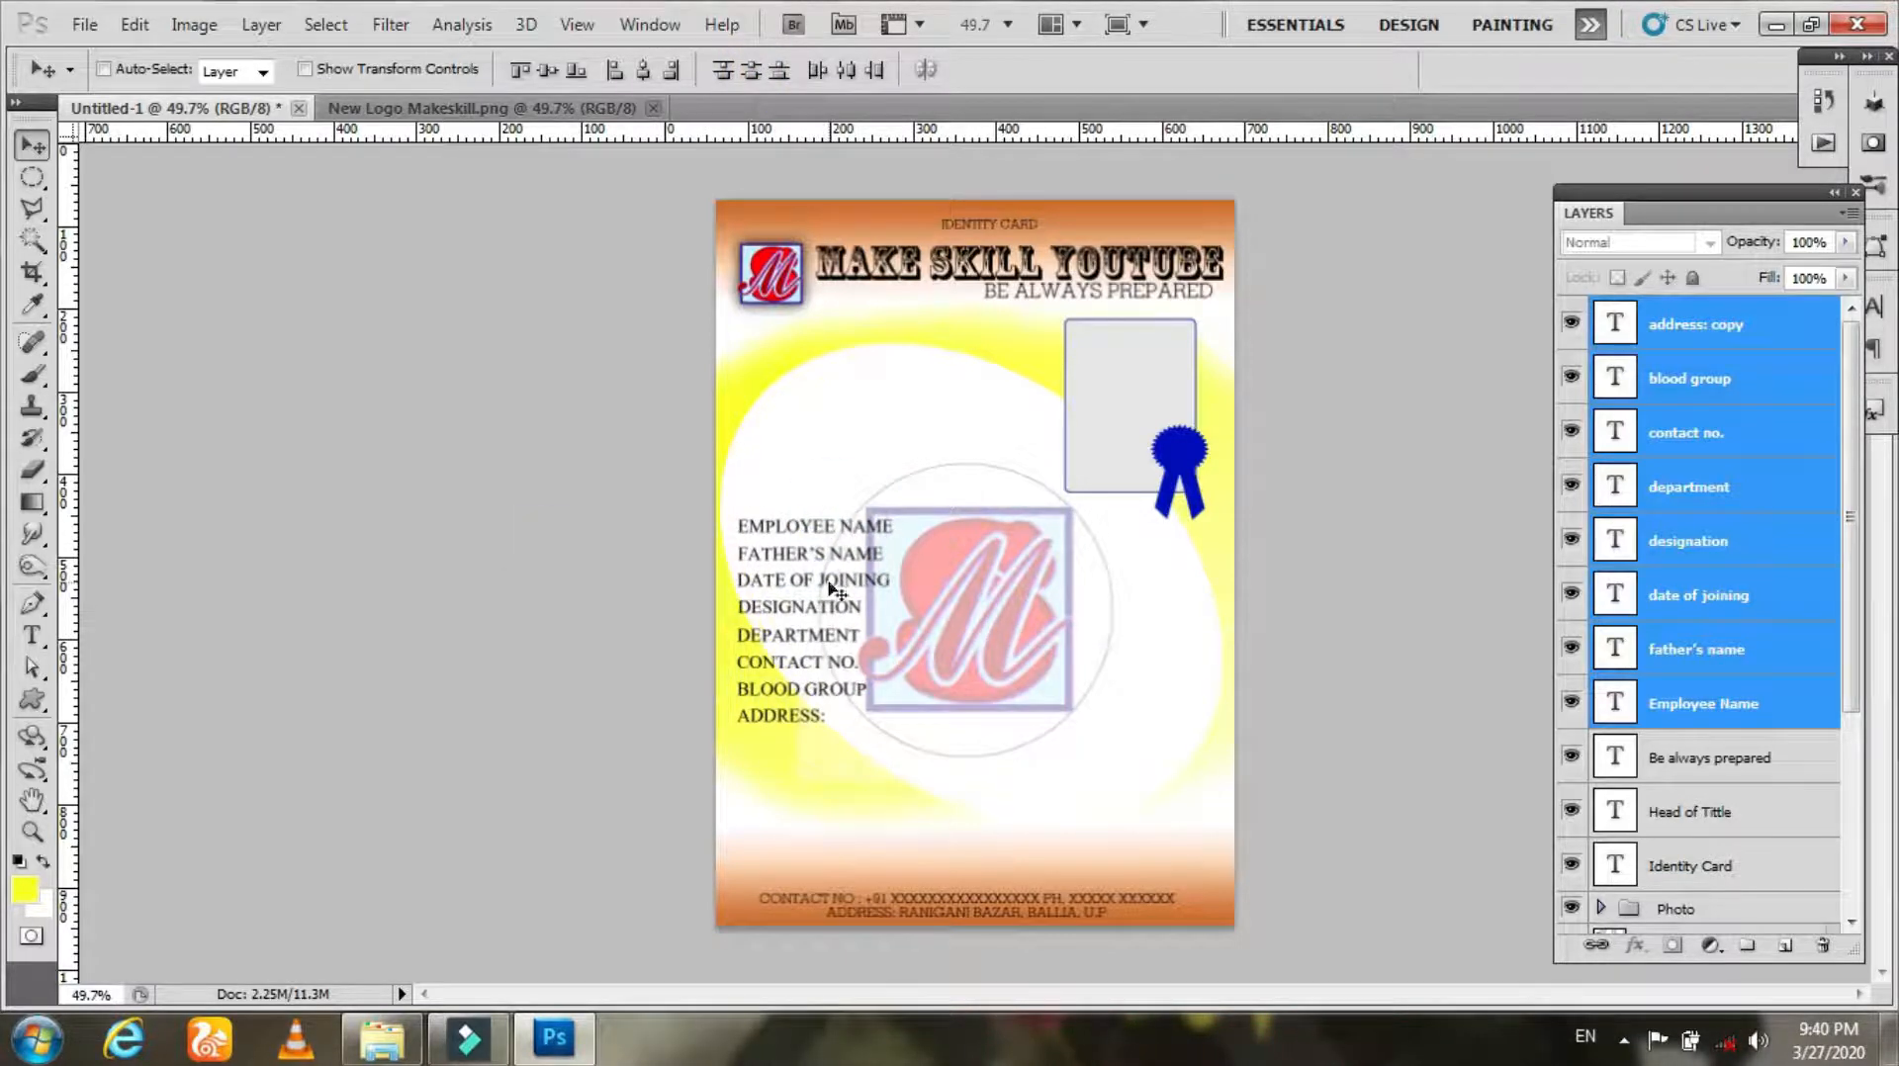
Step: Move the ADDRESS: label further down and distribute all field labels evenly between EMPLOYEE NAME and ADDRESS:
{"action": "right_click", "coordinate": [1350, 587]}
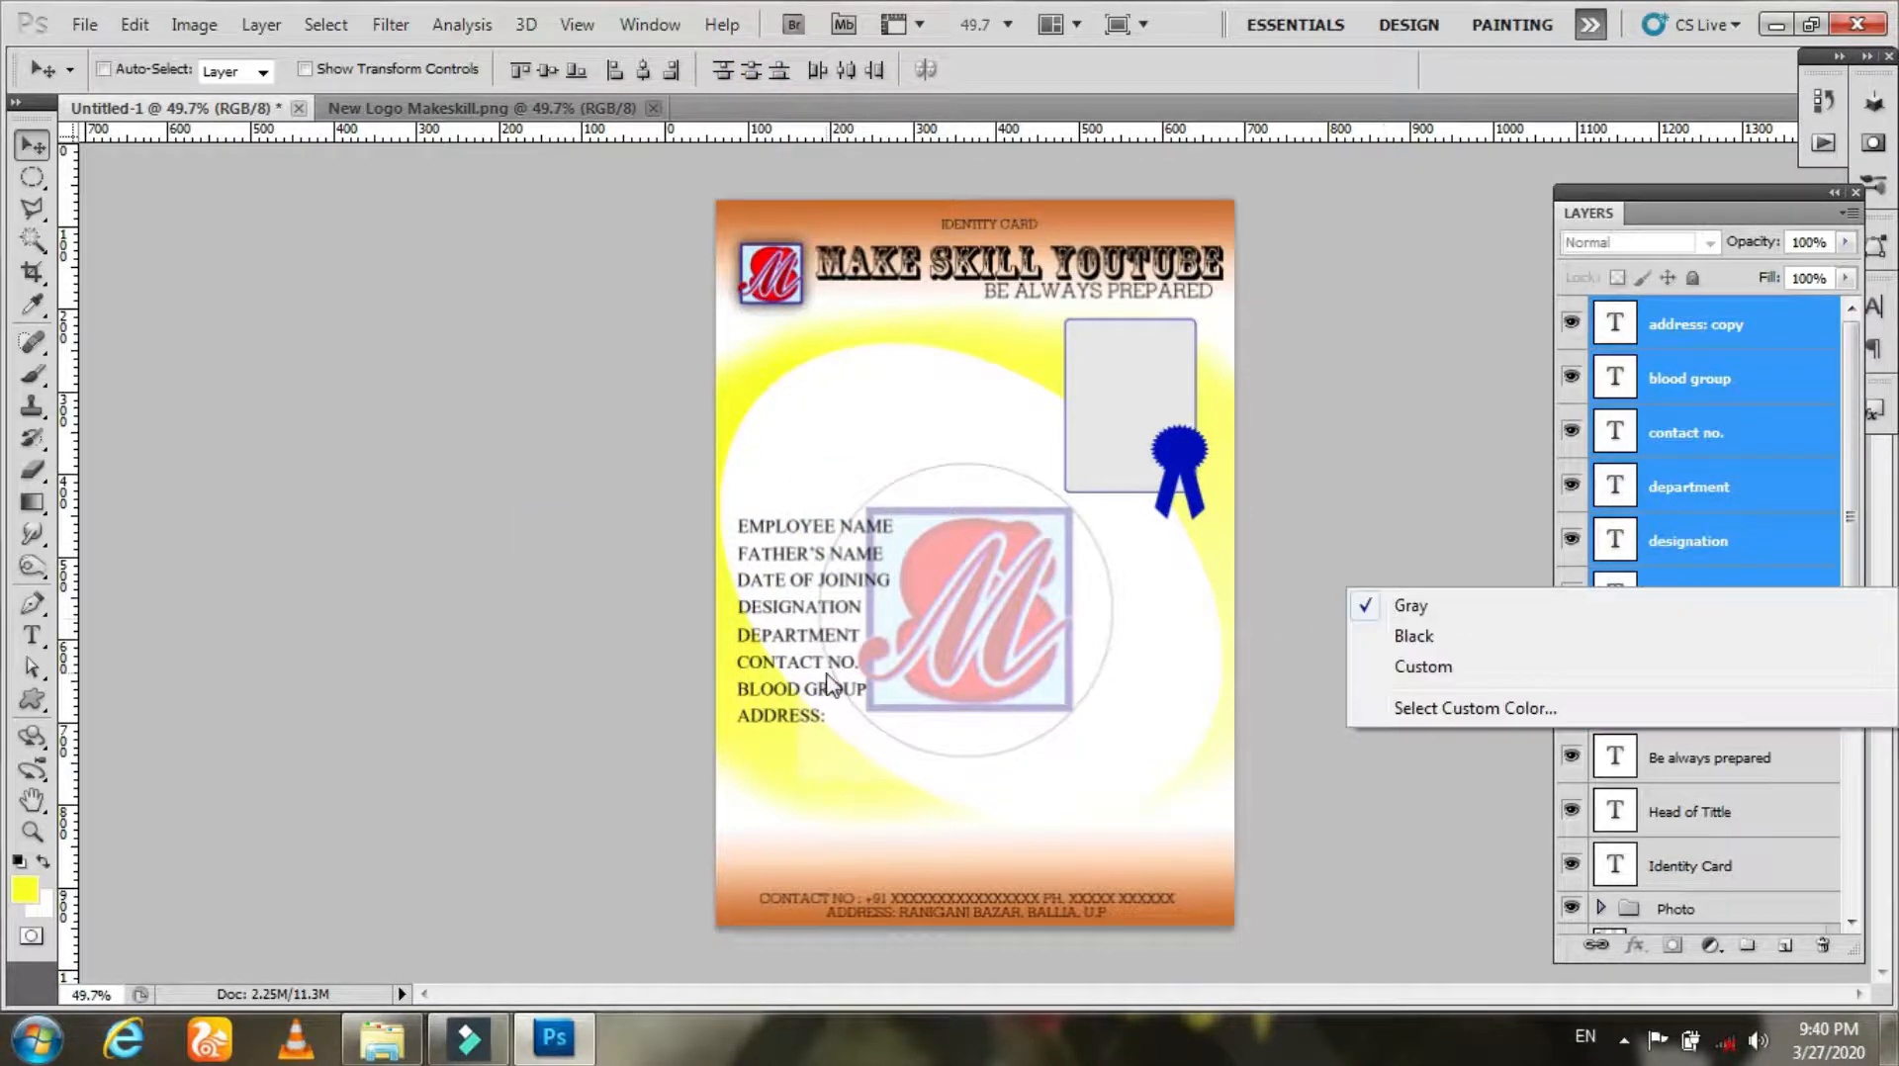
{"action": "right_click", "coordinate": [779, 719]}
{"action": "left_click", "coordinate": [806, 725]}
{"action": "left_click_drag", "start_coordinate": [801, 728], "coordinate": [809, 812]}
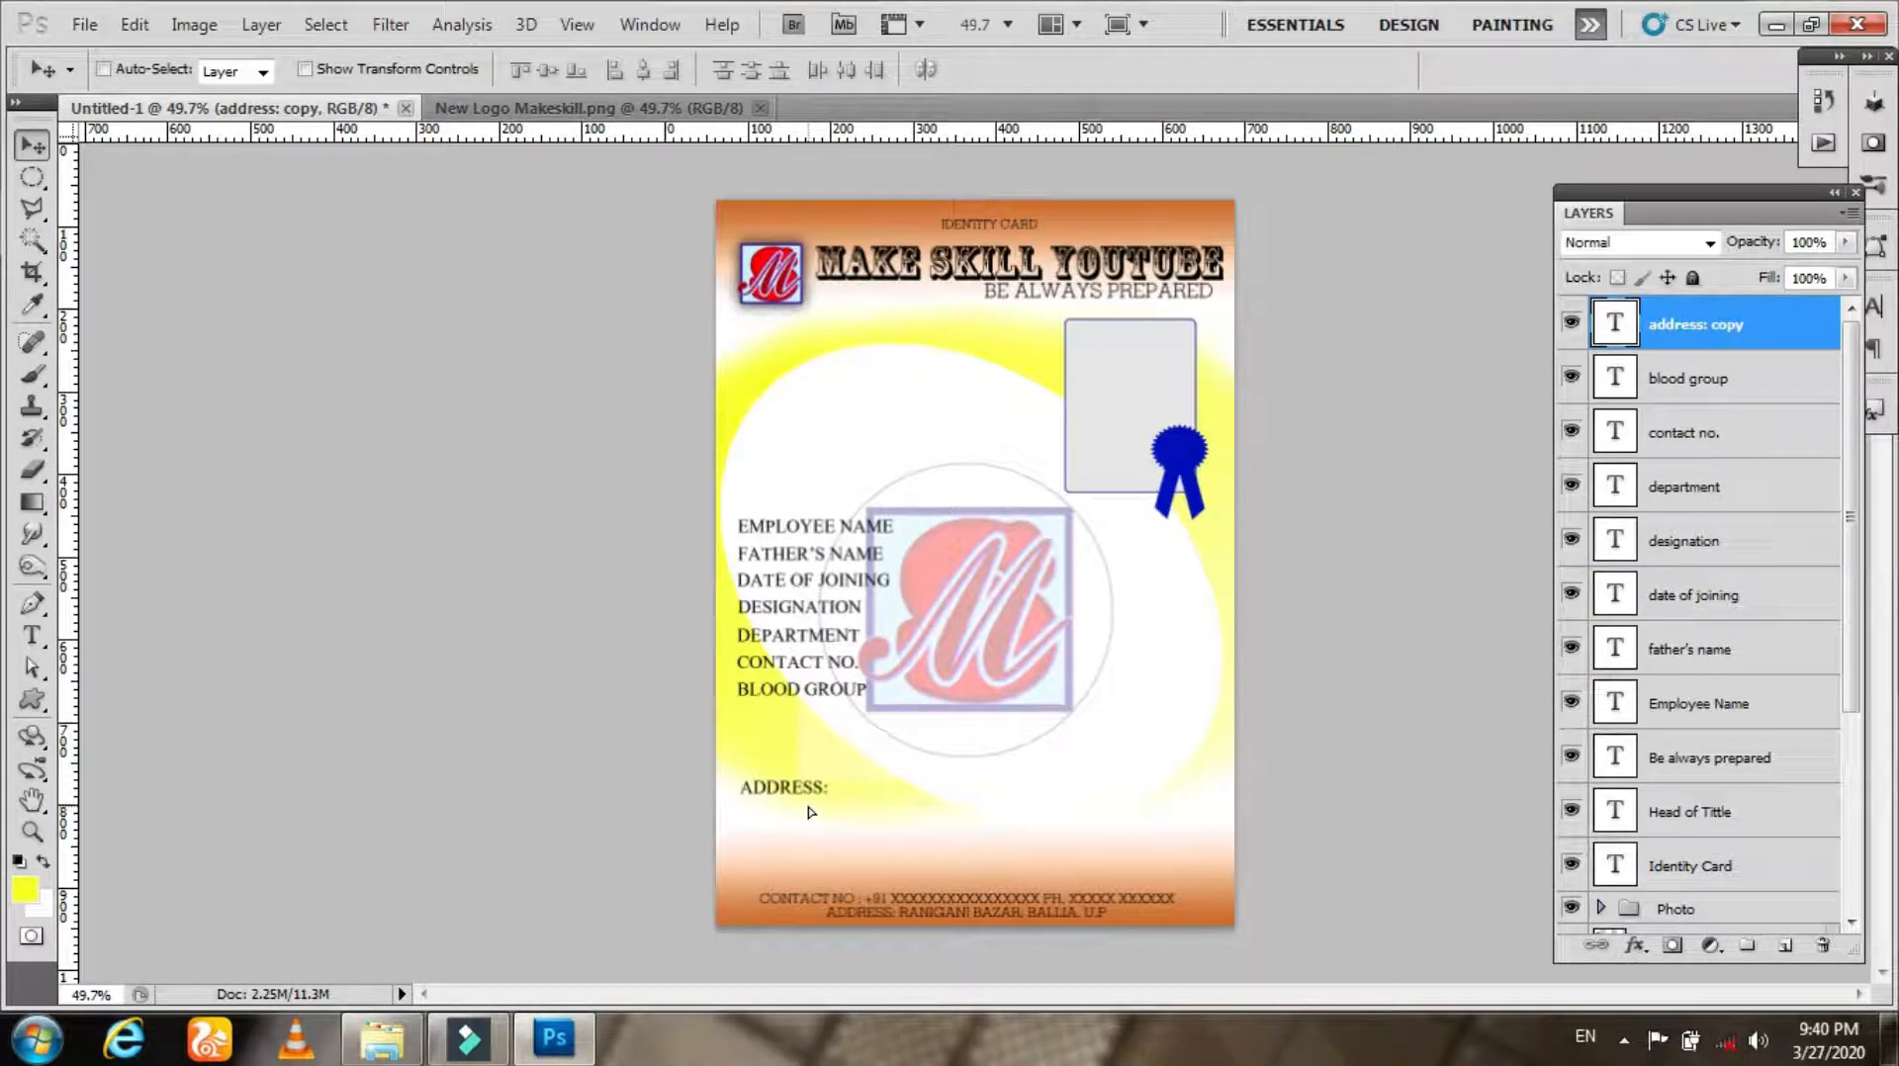
{"action": "left_click", "coordinate": [1689, 703], "text": "shift"}
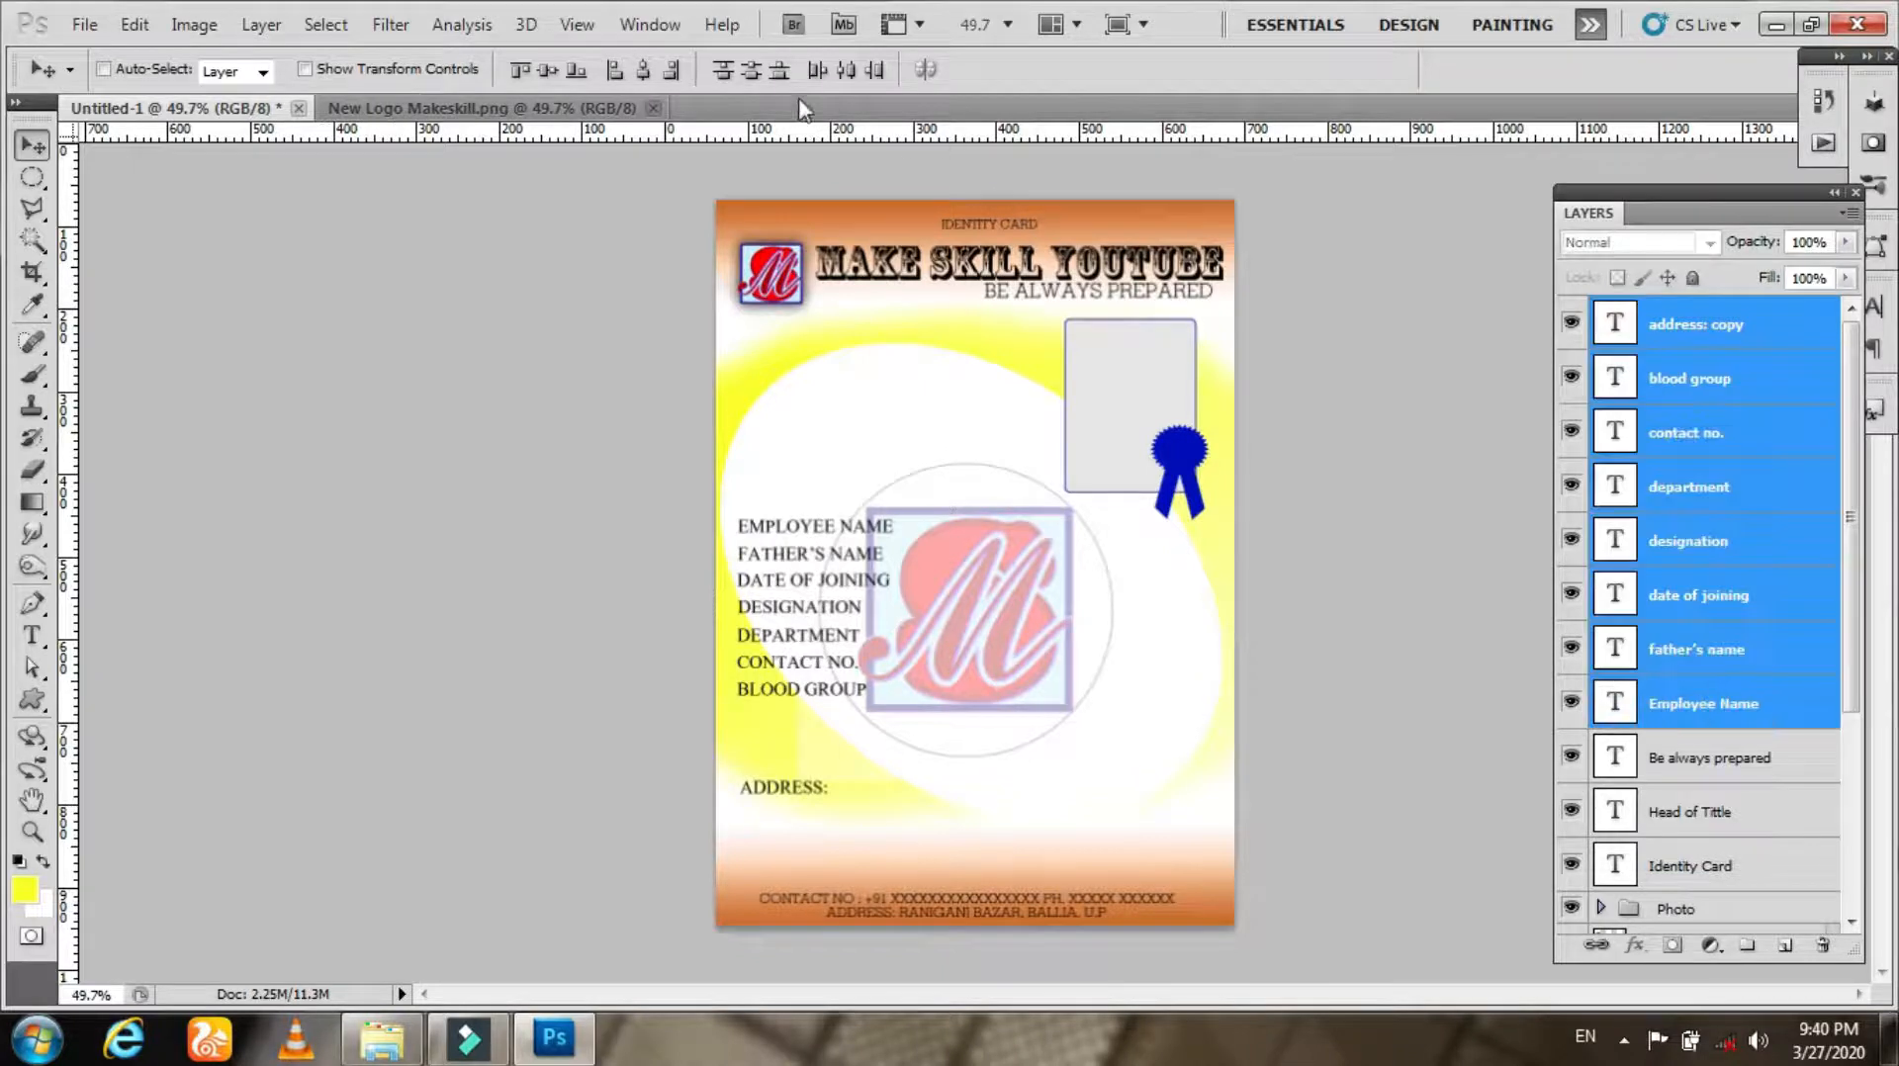
{"action": "left_click", "coordinate": [722, 71]}
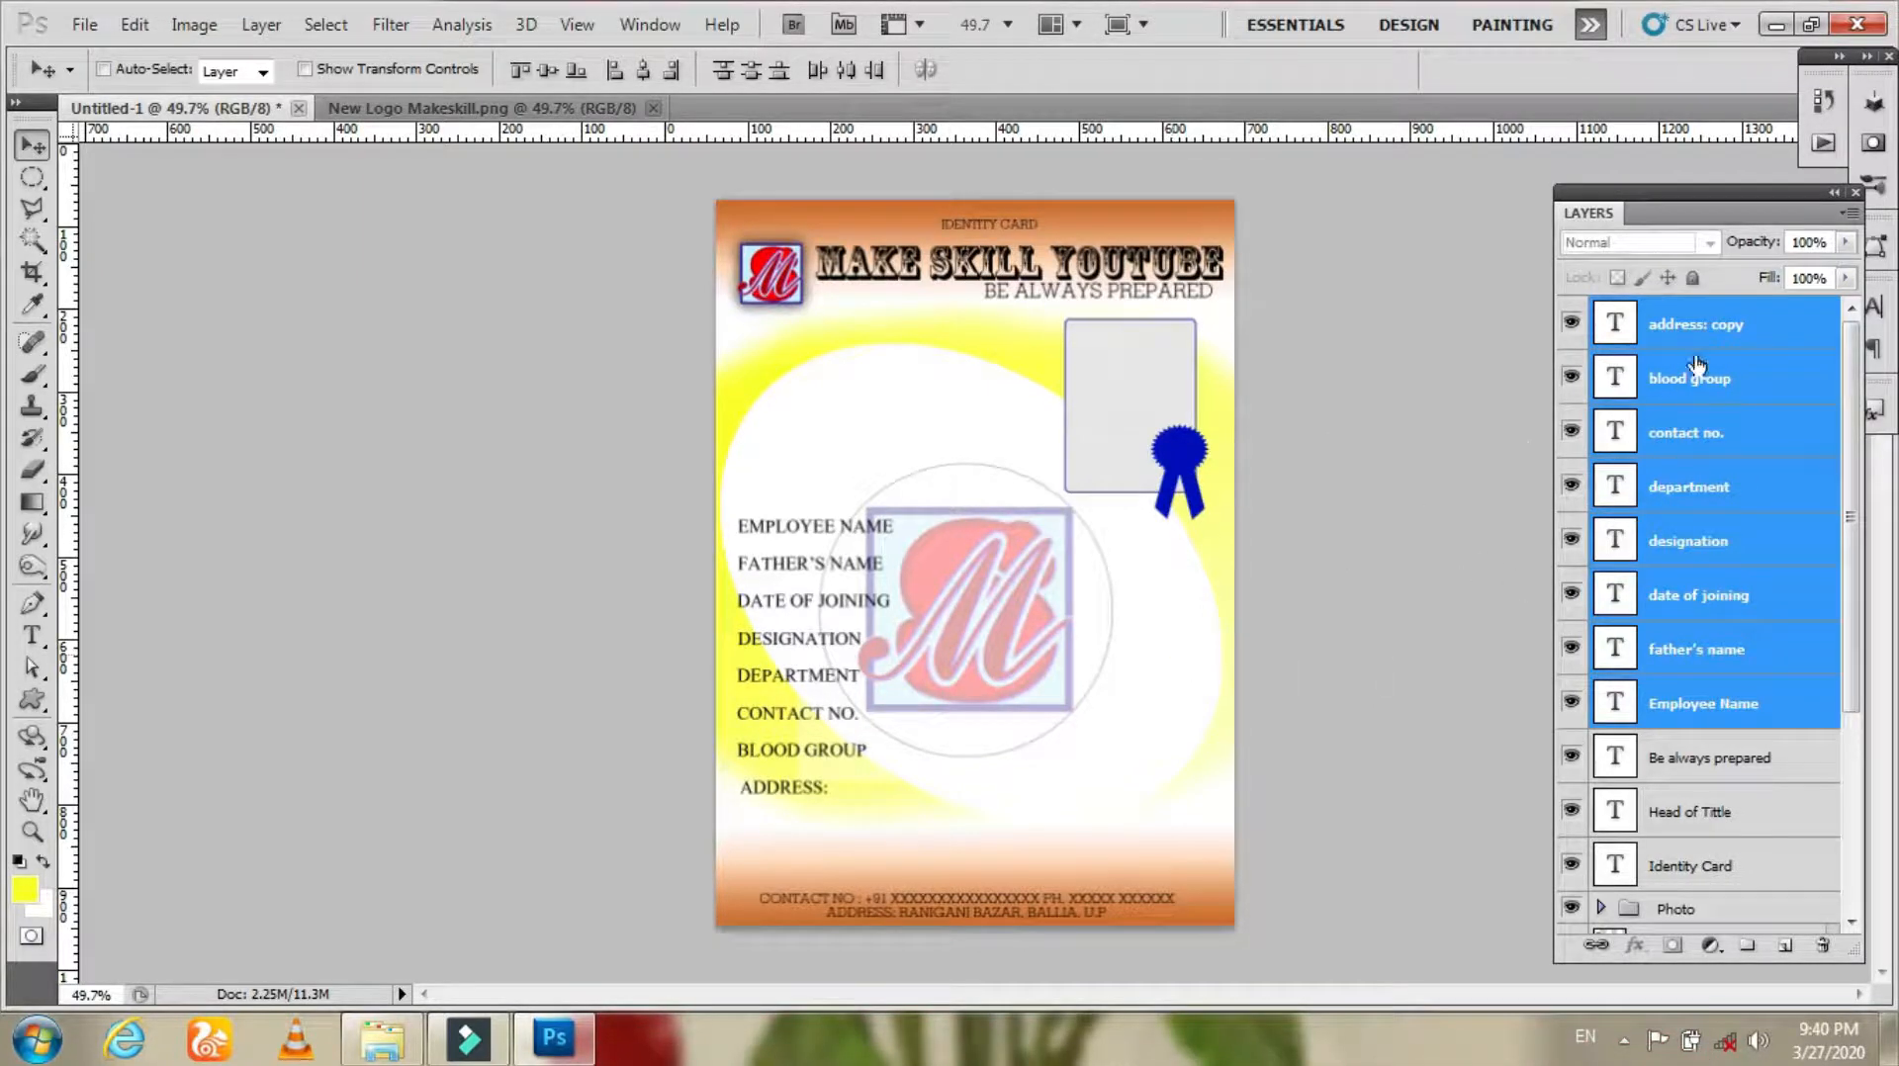
{"action": "left_click", "coordinate": [827, 544], "text": "ctrl"}
{"action": "left_click_drag", "start_coordinate": [828, 548], "coordinate": [941, 527]}
{"action": "type", "text": "t"}
{"action": "type", "text": "MR."}
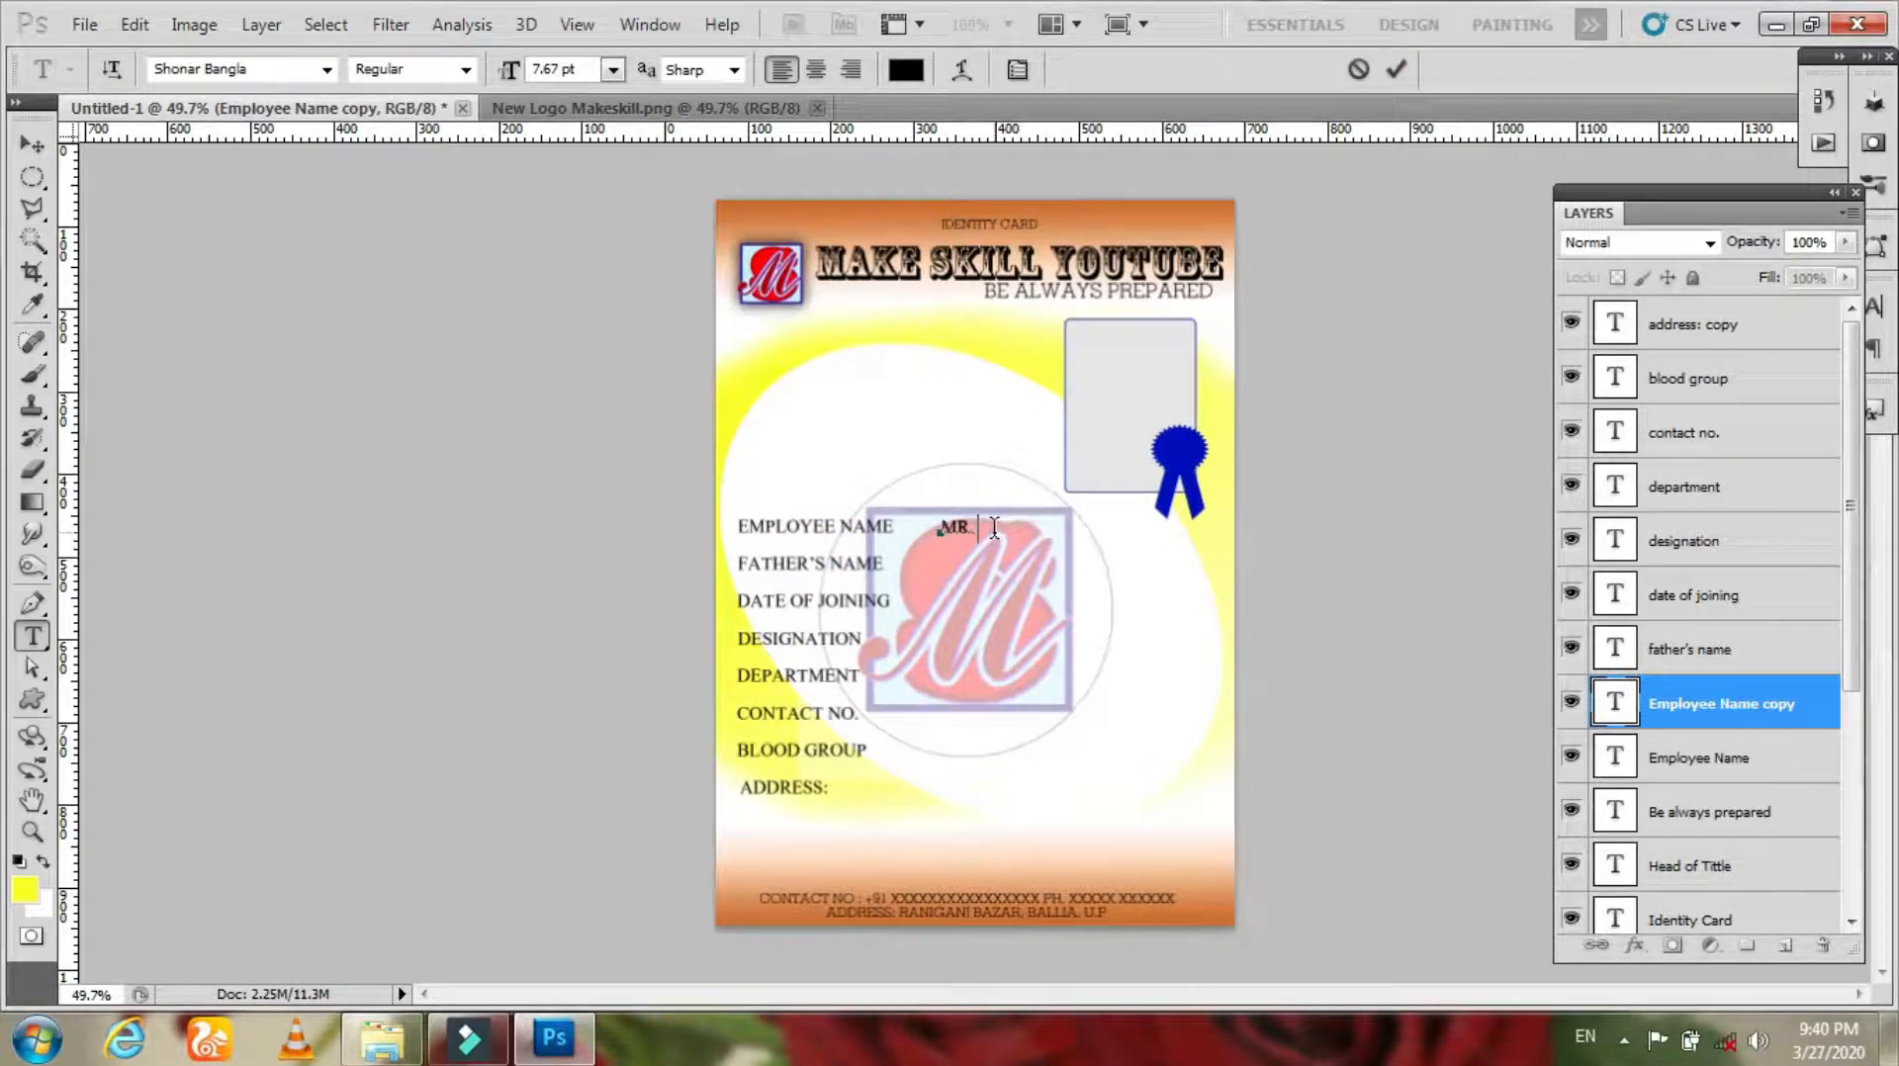
{"action": "key", "text": "BackSpace"}
{"action": "key", "text": "BackSpace"}
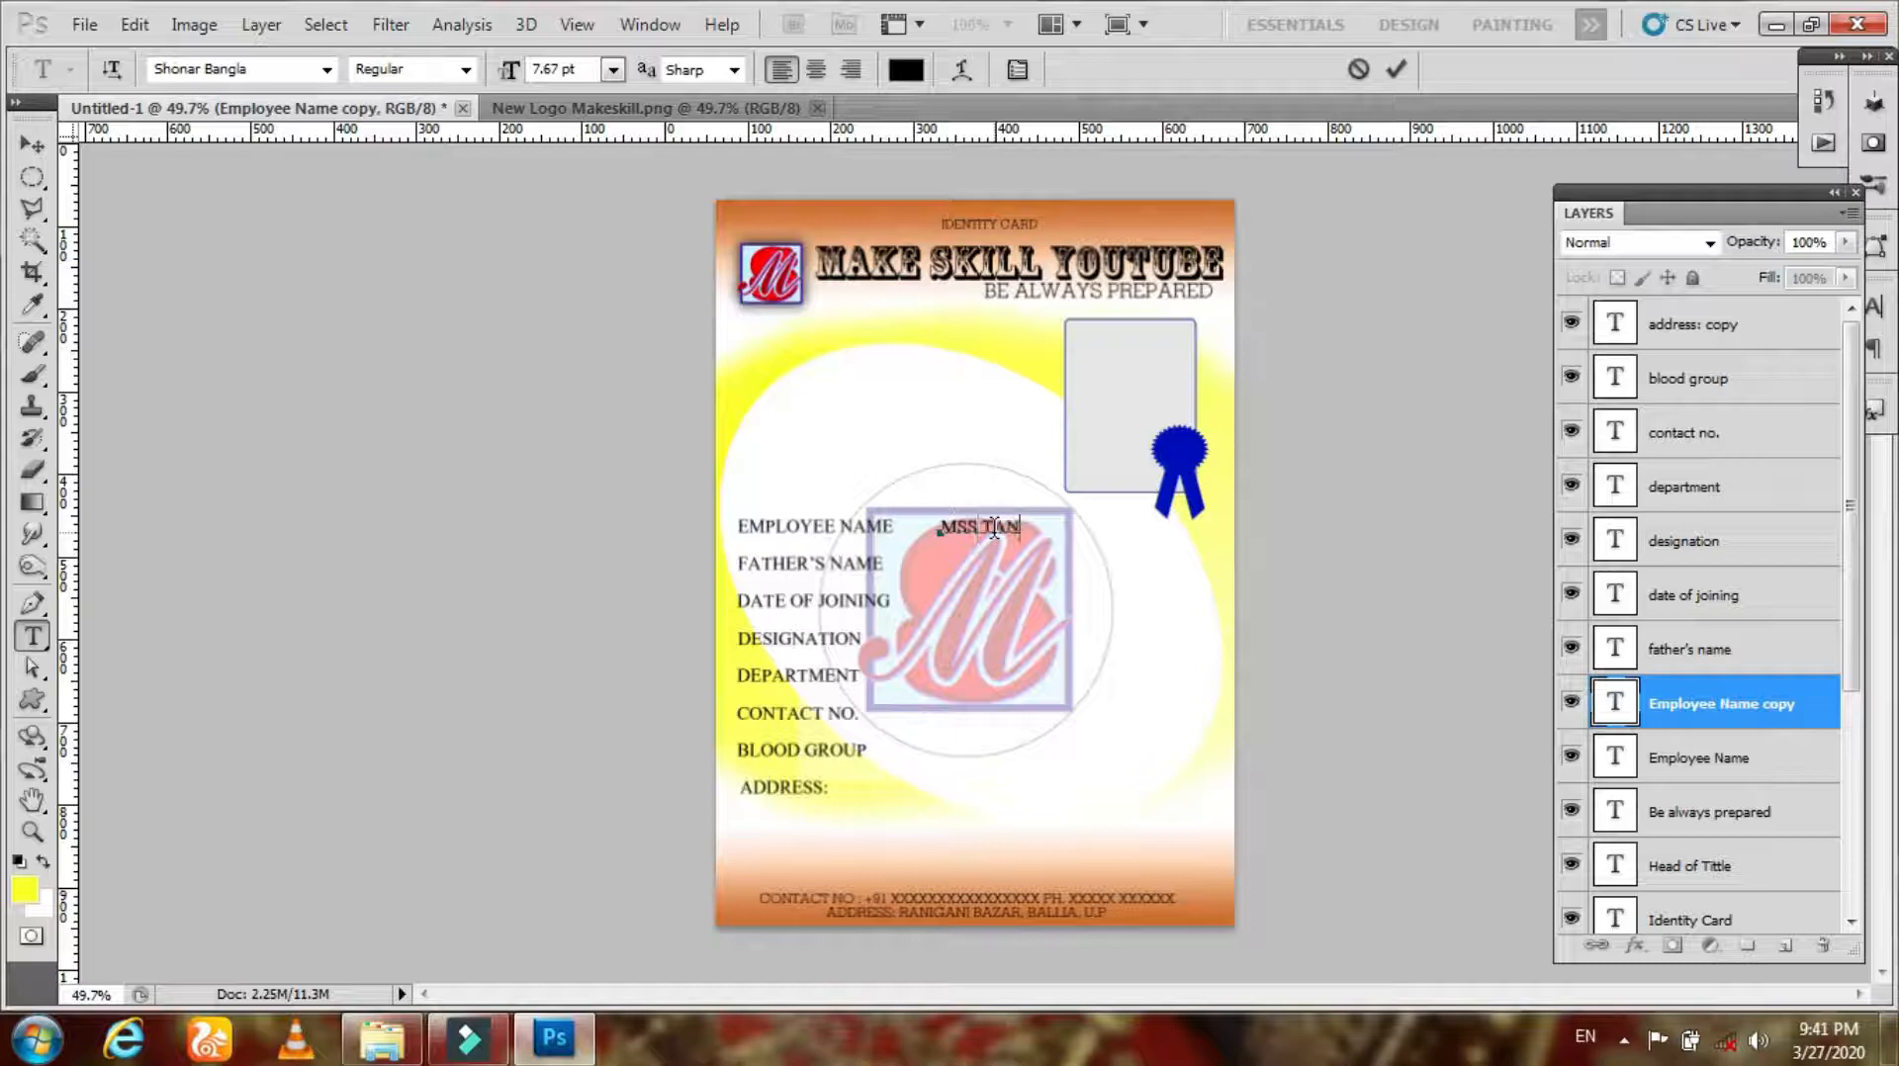
{"action": "key", "text": "ctrl+a"}
{"action": "type", "text": "MR"}
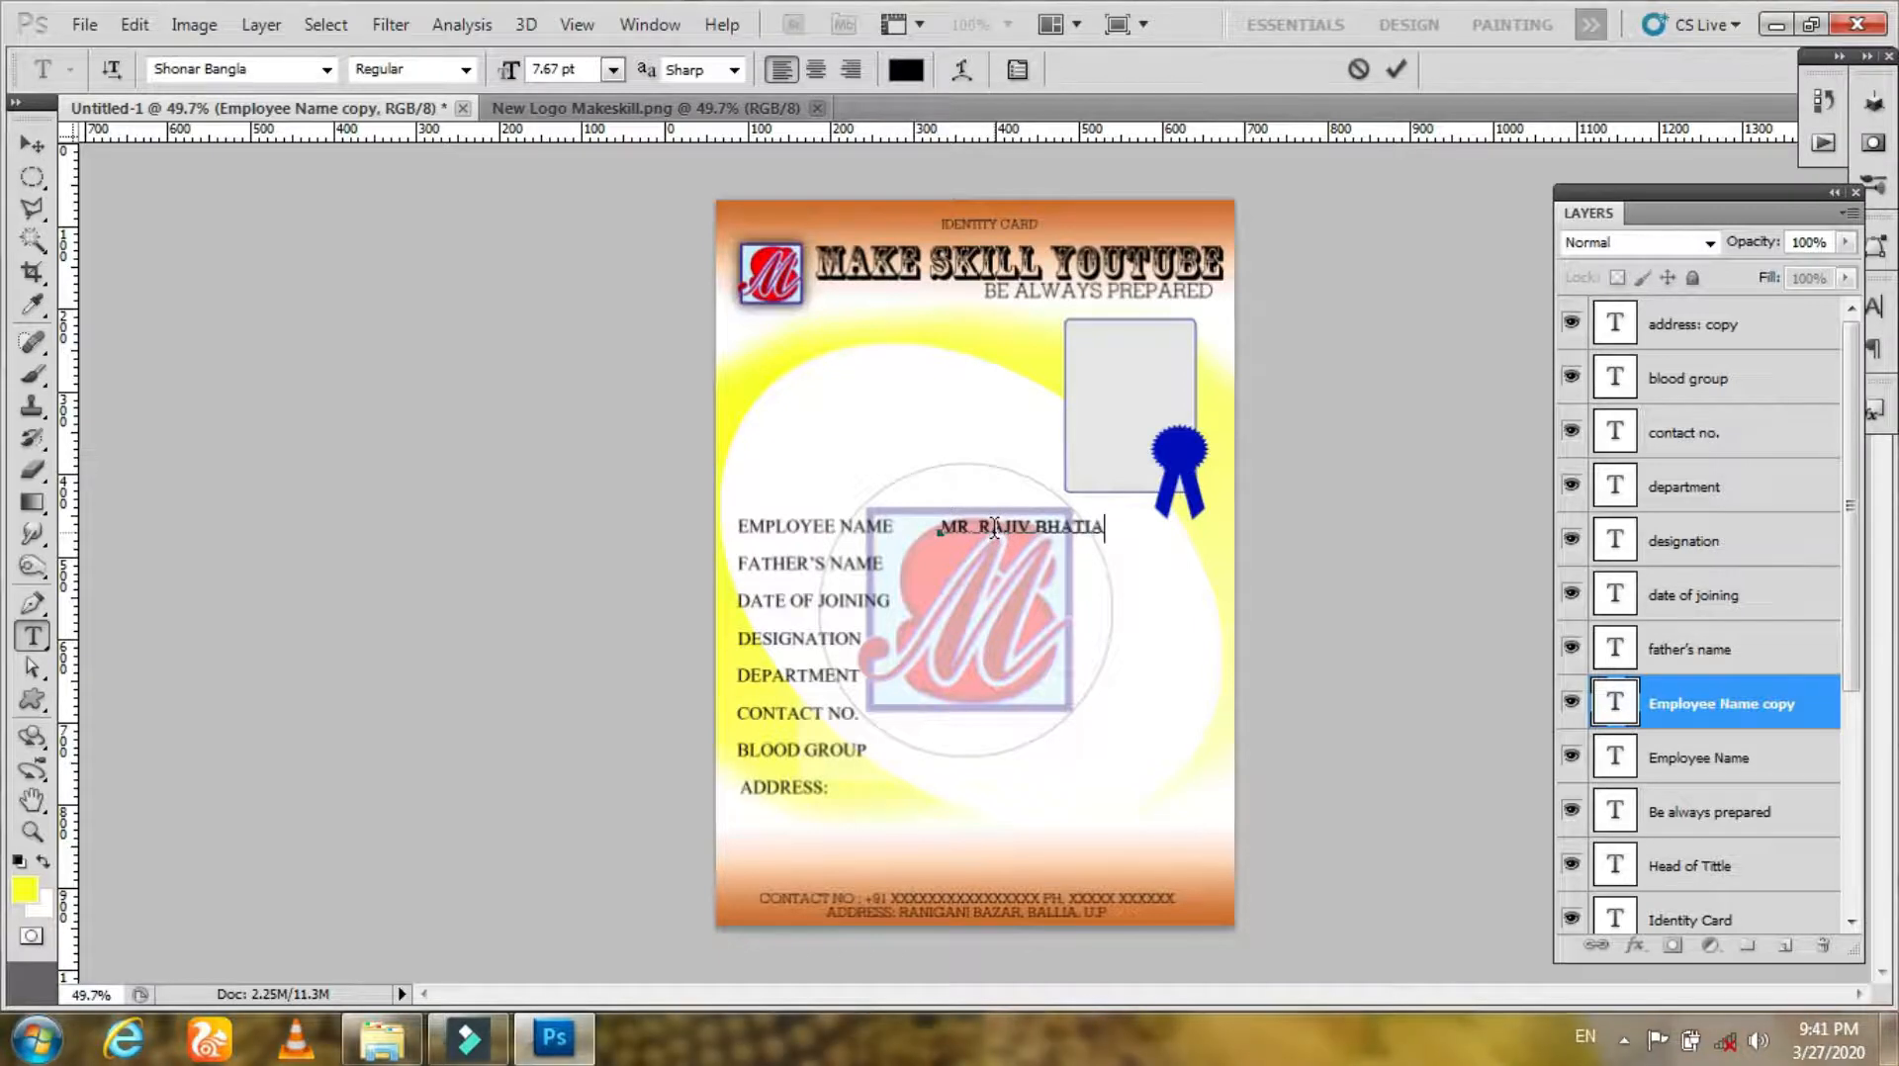
{"action": "left_click", "coordinate": [1394, 69]}
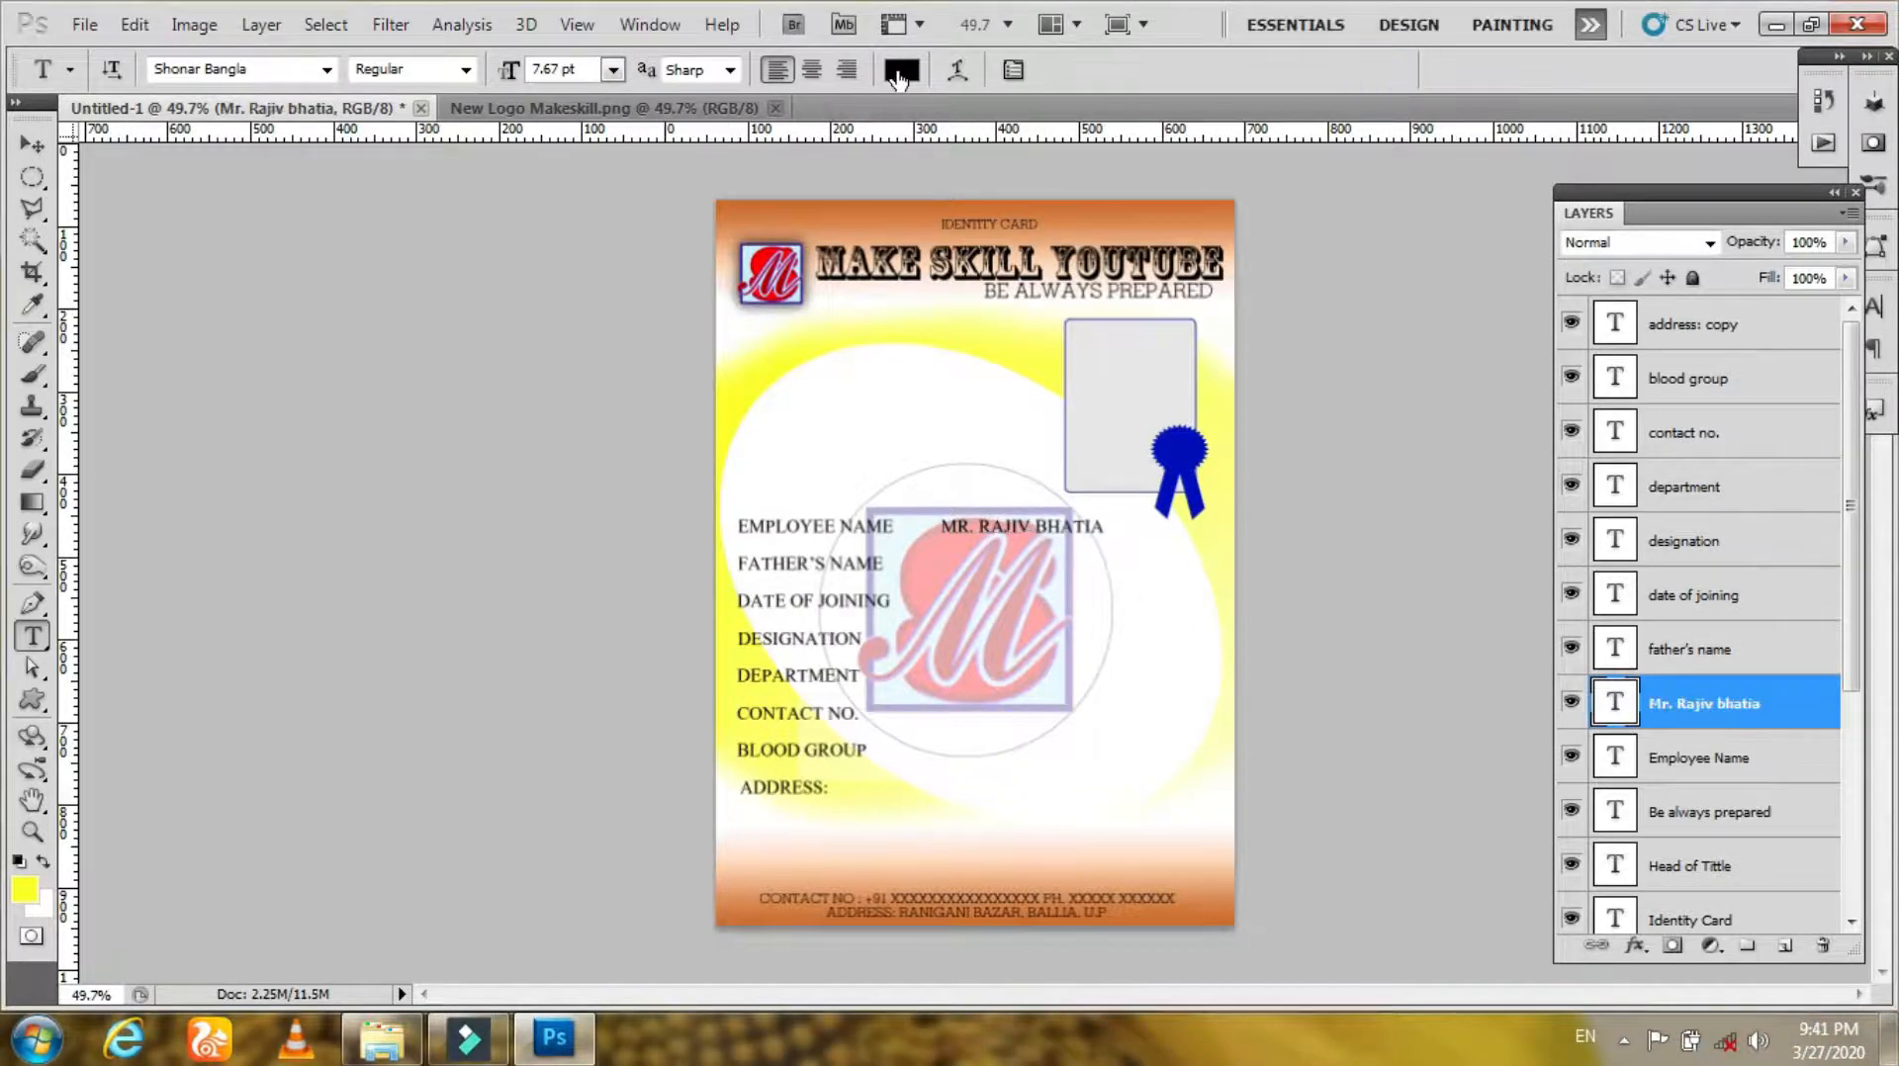
Step: Set the employee name value's text colour to red ba0808
{"action": "left_click", "coordinate": [899, 71]}
{"action": "left_click", "coordinate": [638, 362]}
{"action": "left_click", "coordinate": [893, 313]}
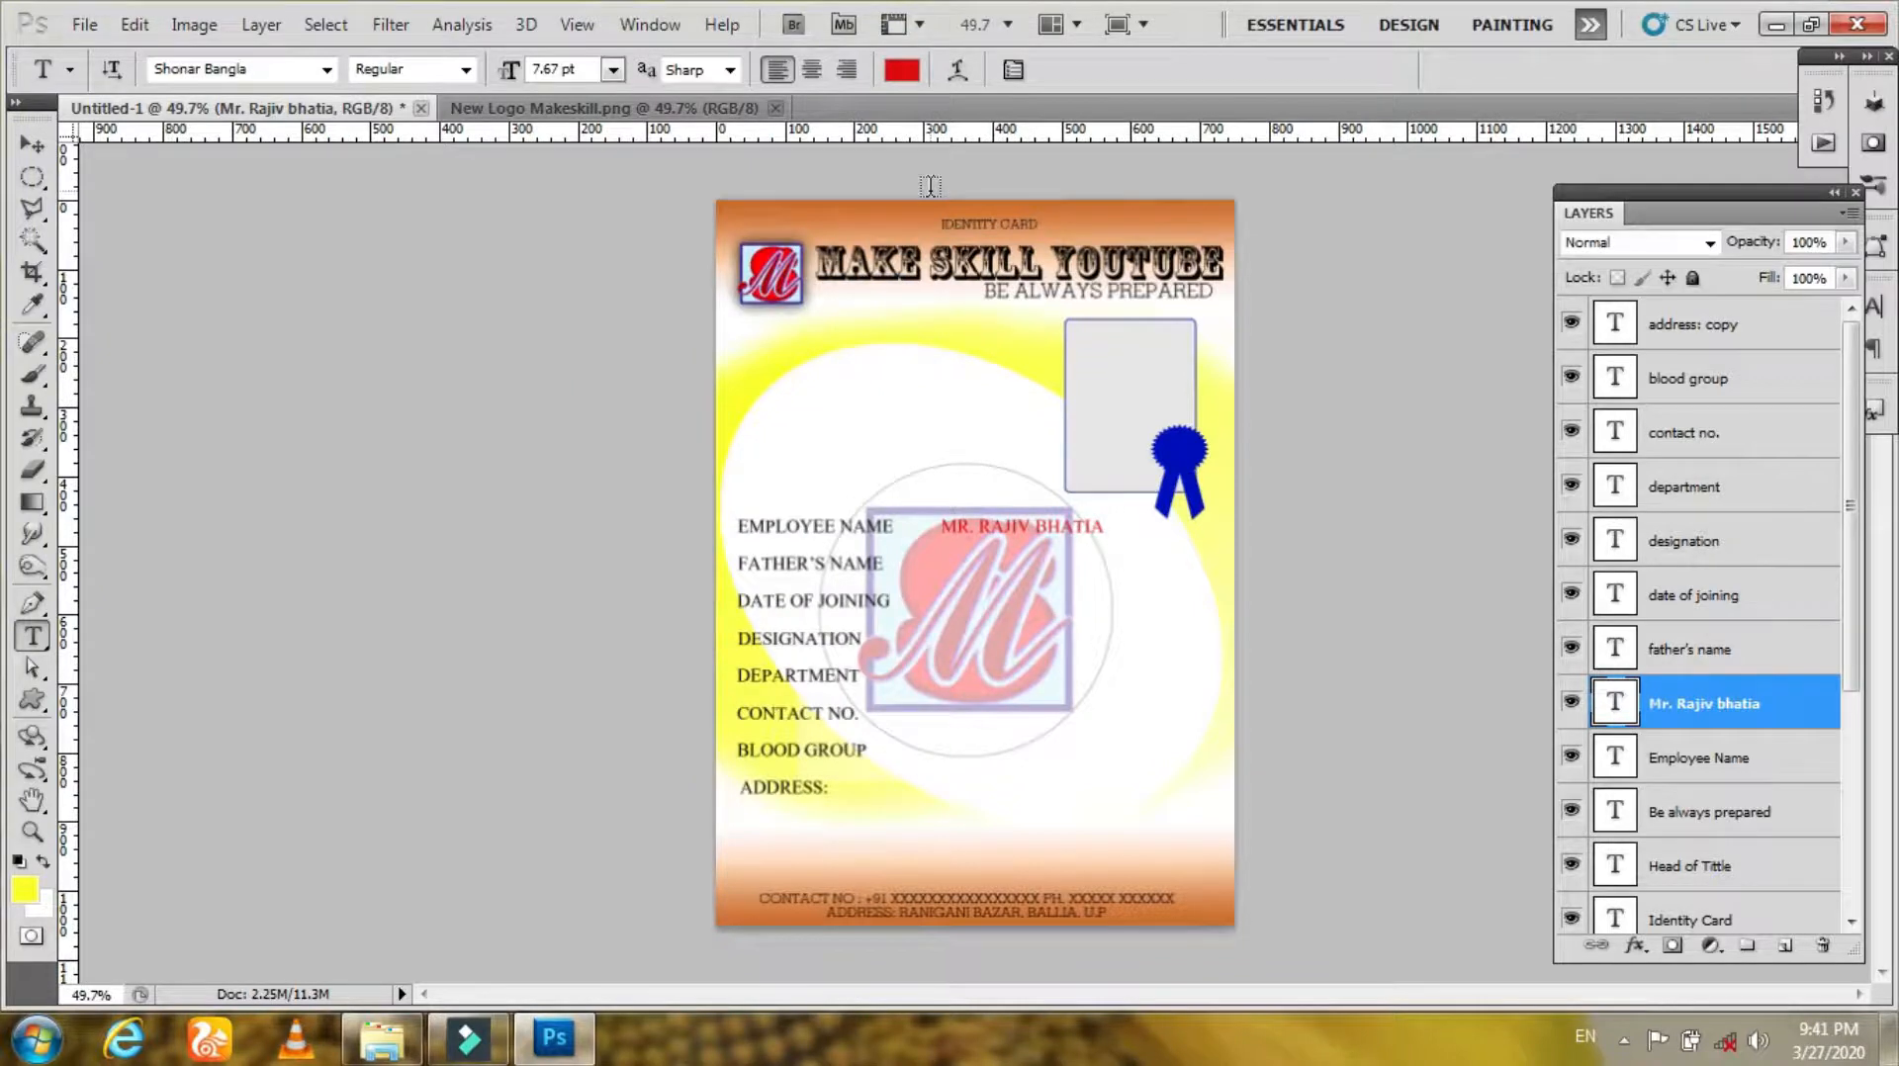
{"action": "left_click", "coordinate": [902, 71]}
{"action": "left_click", "coordinate": [636, 409]}
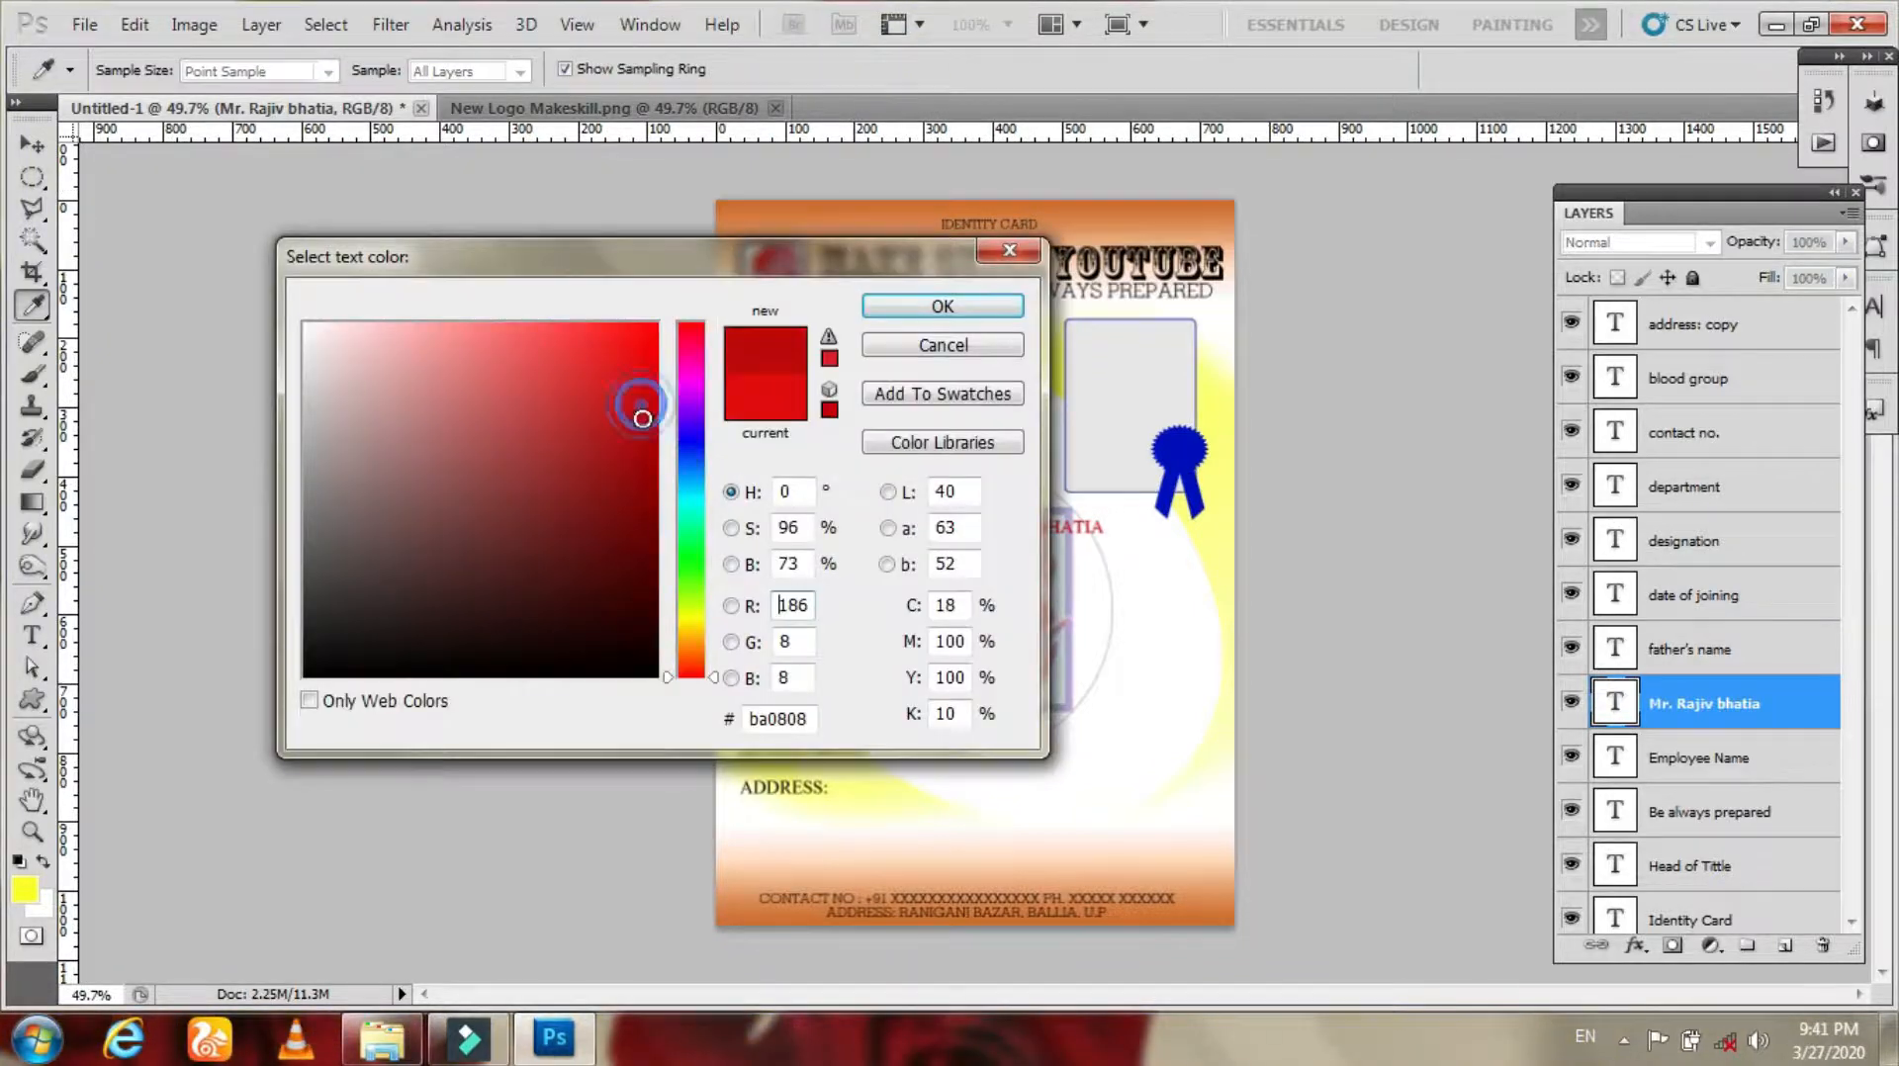
{"action": "left_click", "coordinate": [948, 307]}
{"action": "key", "text": "z"}
{"action": "left_click_drag", "start_coordinate": [1019, 514], "coordinate": [1172, 633]}
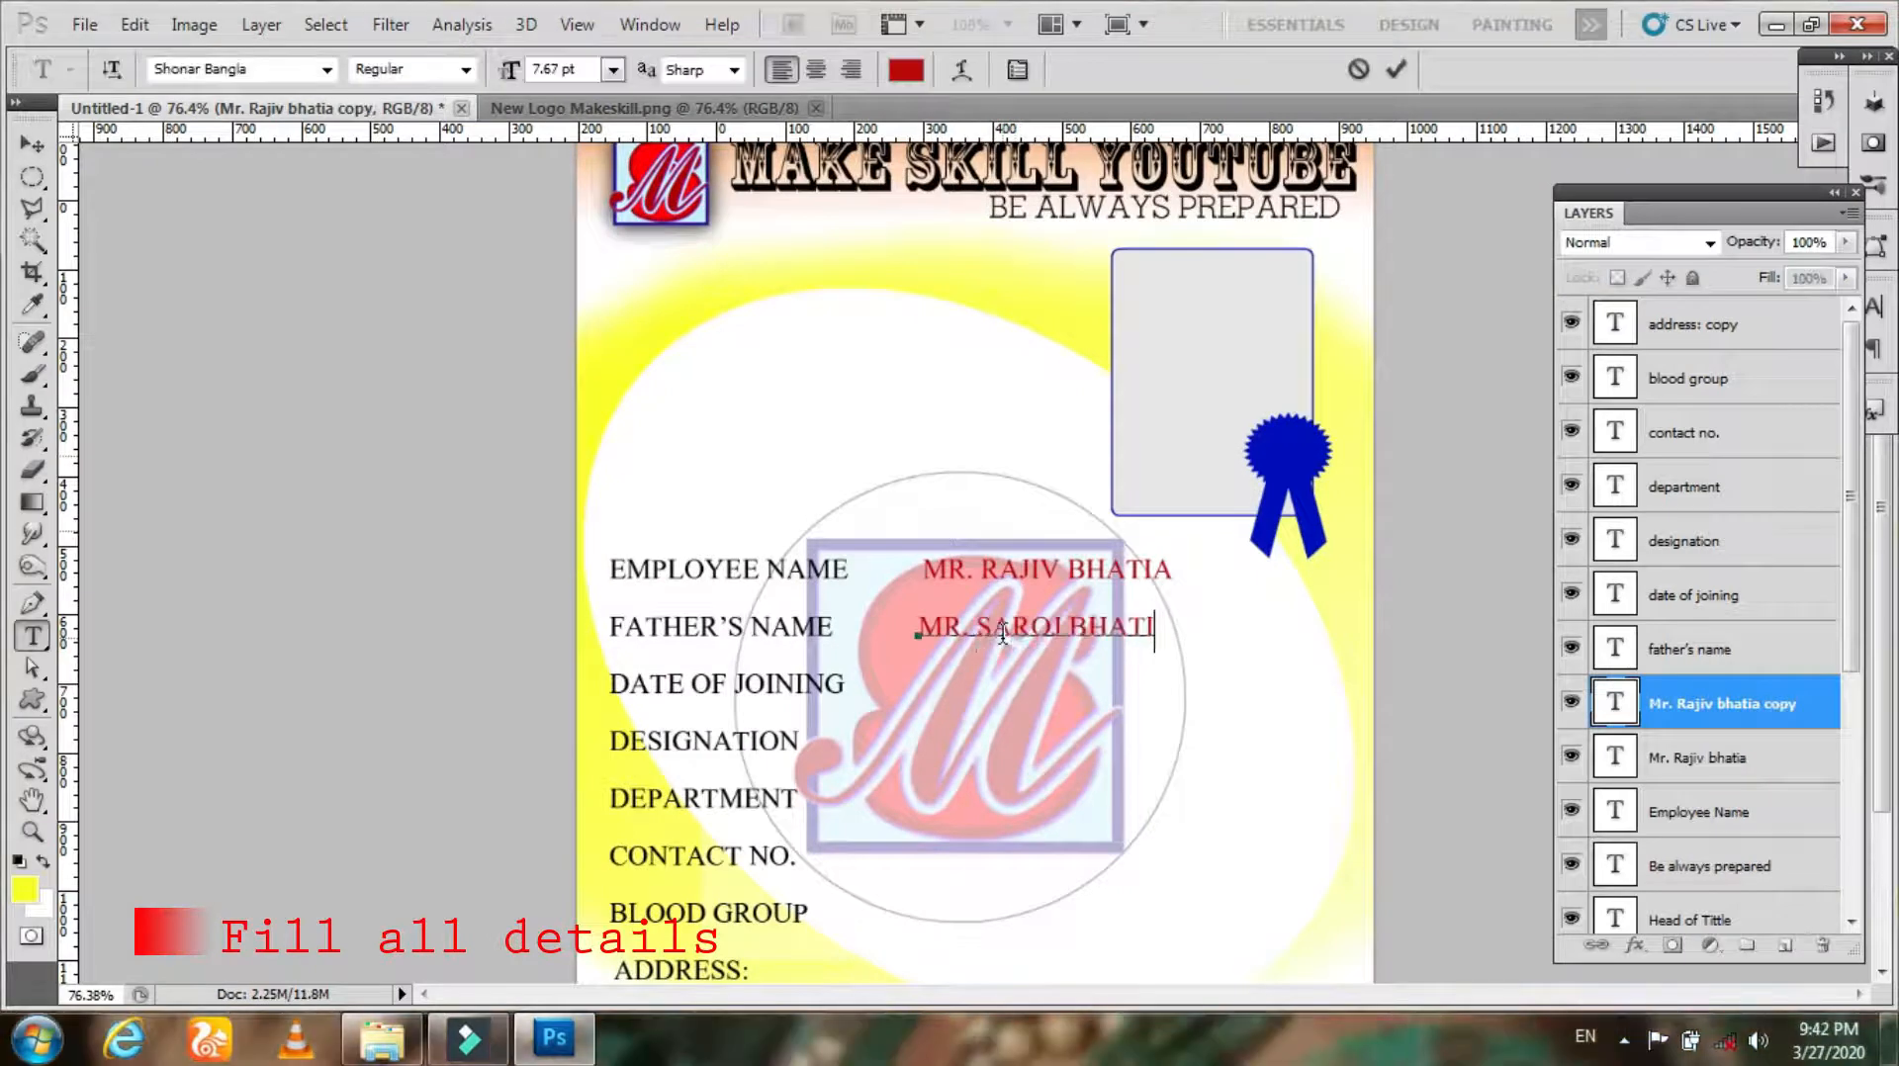
{"action": "key", "text": "ctrl+Return"}
Step: Duplicate the value down beside DATE OF JOINING and change it to 01-APRIL-2015
{"action": "key", "text": "v"}
{"action": "left_click_drag", "start_coordinate": [1026, 664], "coordinate": [1026, 721]}
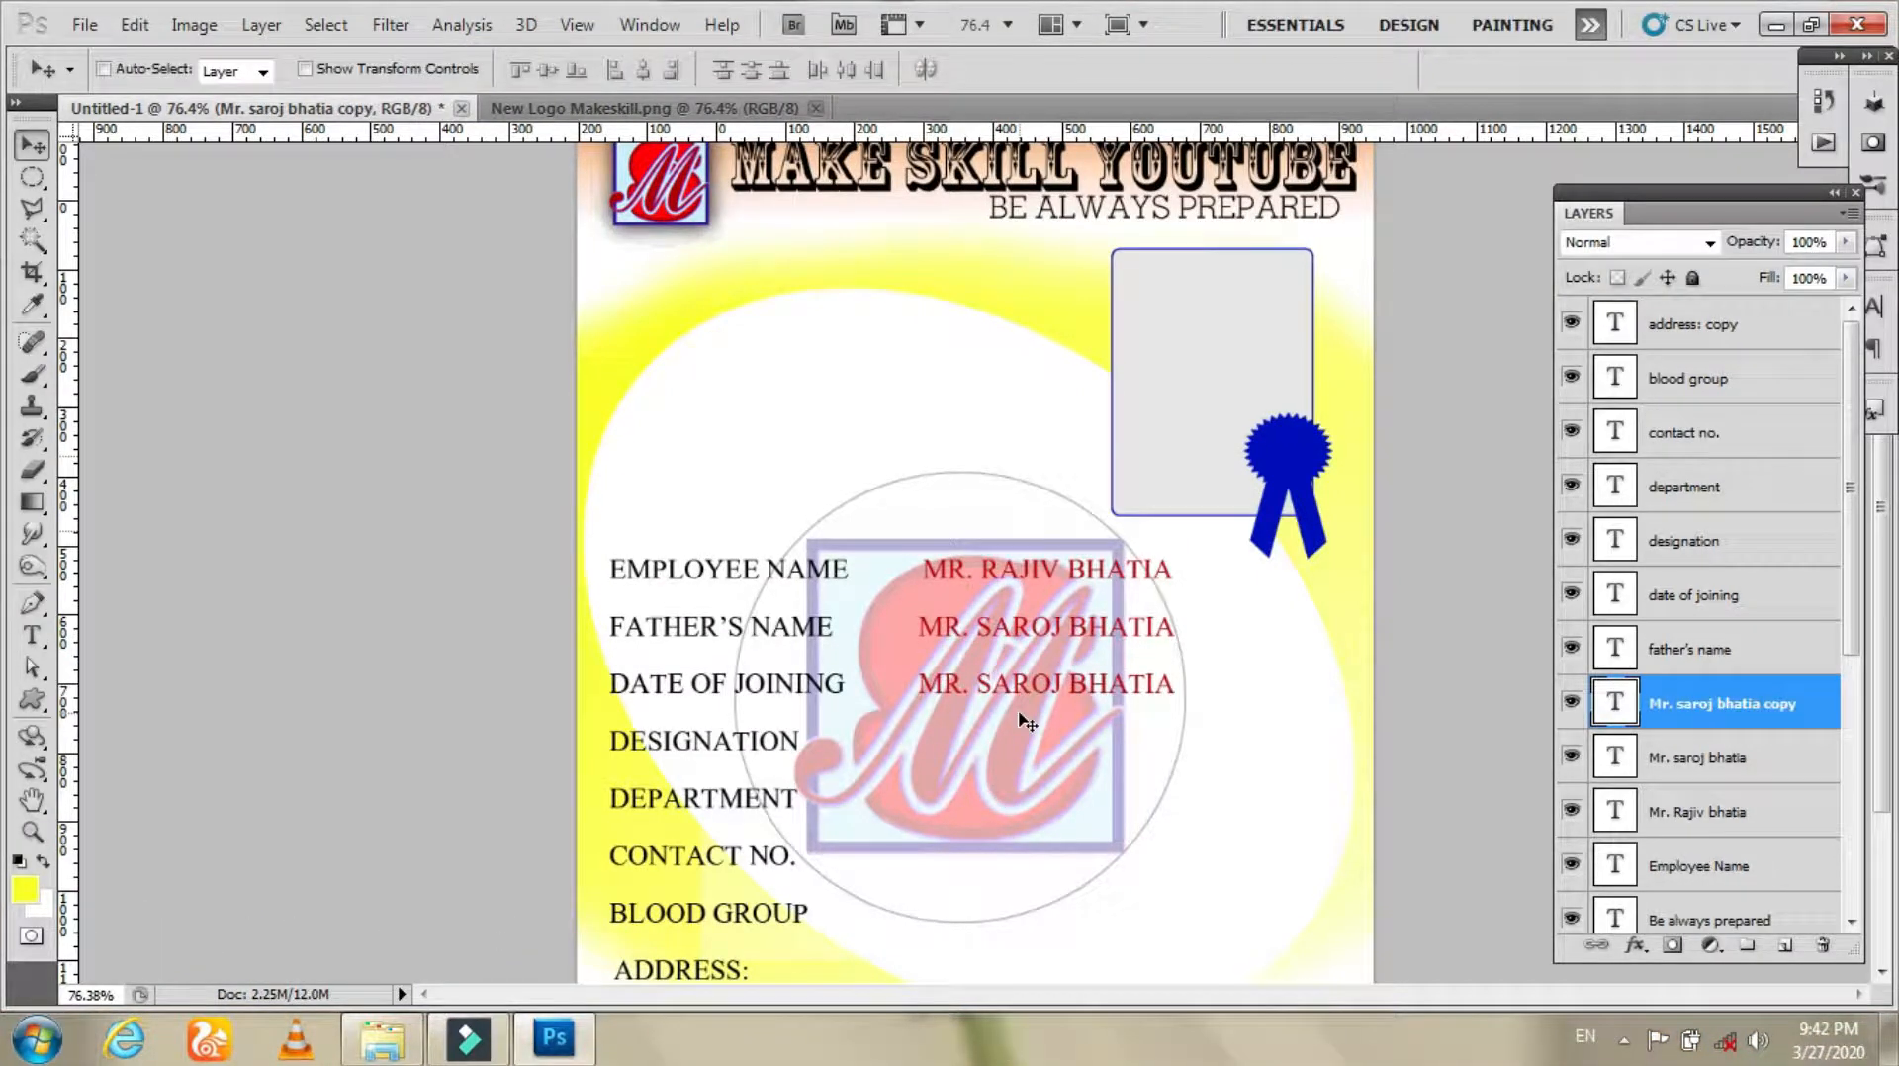
{"action": "key", "text": "t"}
{"action": "triple_click", "coordinate": [1006, 690]}
{"action": "type", "text": "01-may"}
{"action": "key", "text": "BackSpace"}
{"action": "key", "text": "BackSpace"}
{"action": "key", "text": "BackSpace"}
{"action": "type", "text": "april-"}
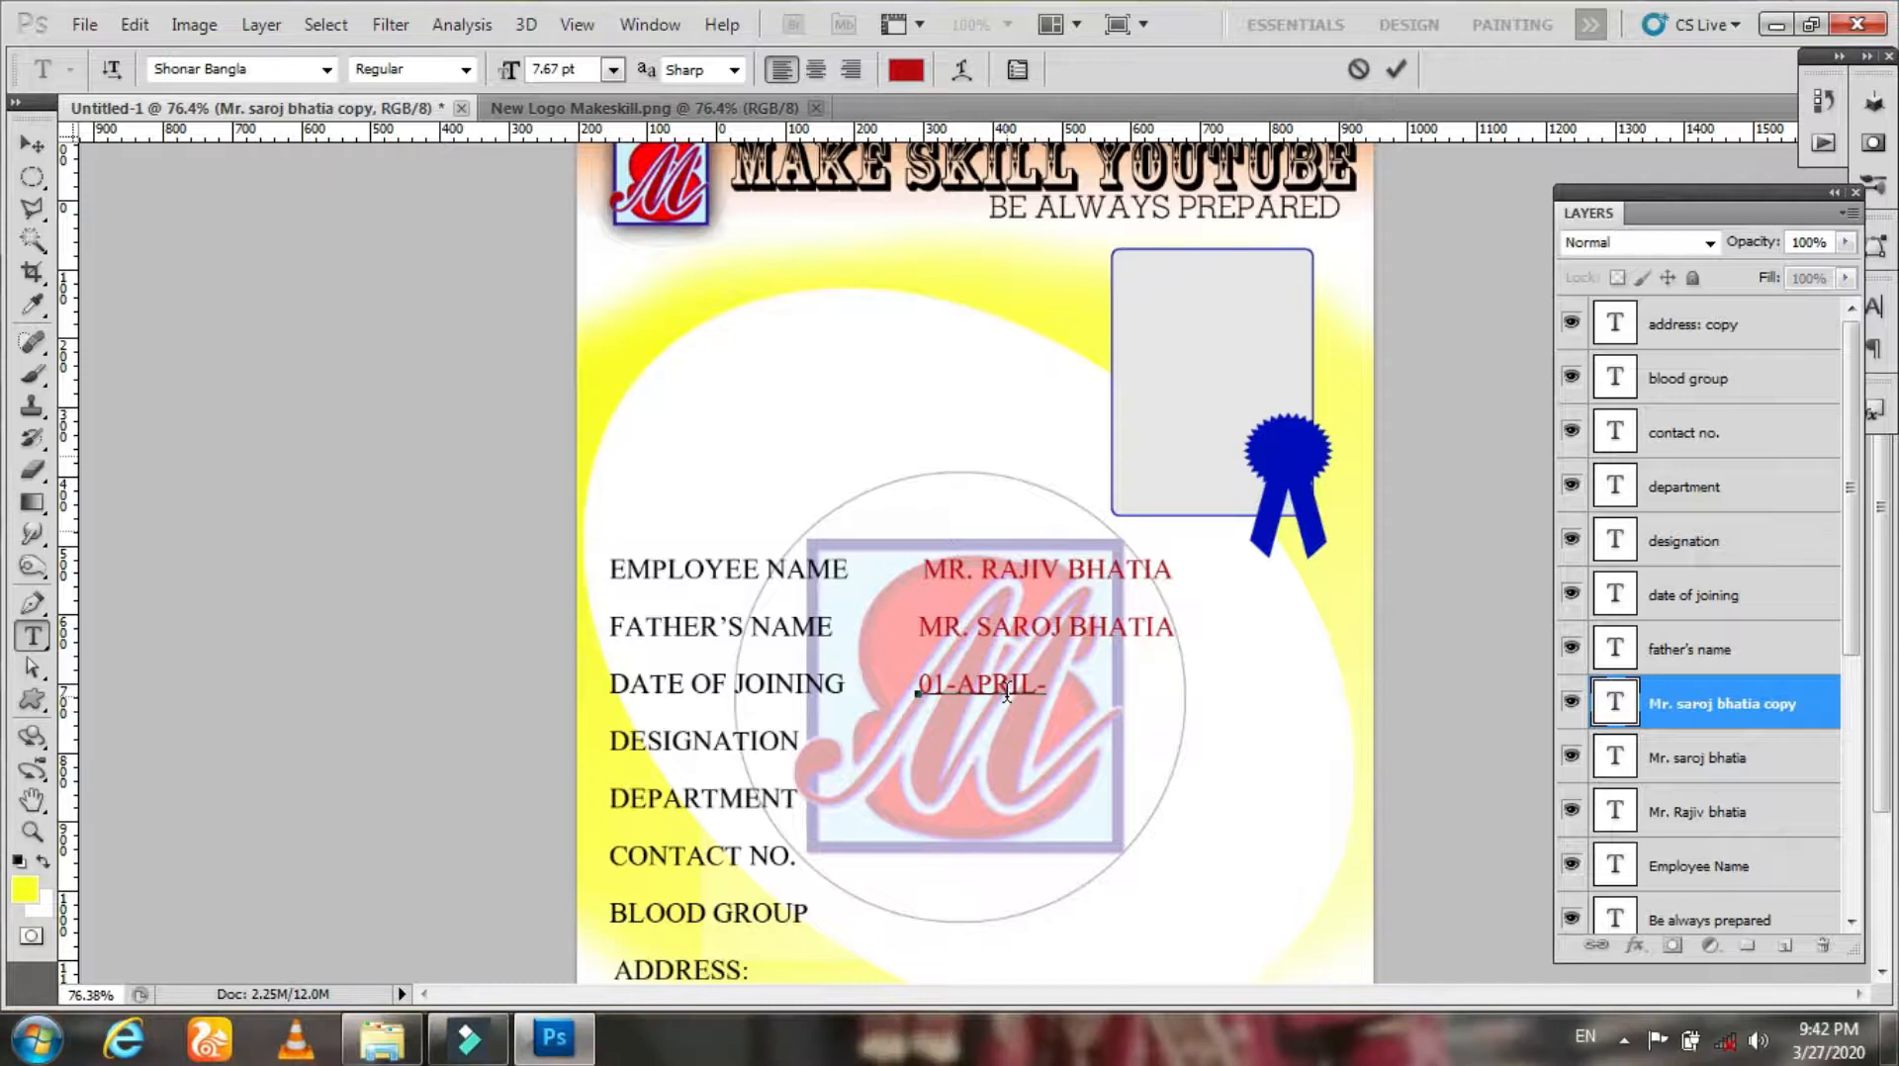
{"action": "key", "text": "ctrl+Return"}
Step: Duplicate the date value down beside DESIGNATION and change it to ACCOUNTANT
{"action": "key", "text": "v"}
{"action": "key", "text": "ctrl+j"}
{"action": "key", "text": "shift+Down"}
{"action": "key", "text": "shift+Down"}
{"action": "key", "text": "shift+Down"}
{"action": "key", "text": "shift+Down"}
{"action": "key", "text": "shift+Down"}
{"action": "key", "text": "shift+Down"}
{"action": "key", "text": "shift+Up"}
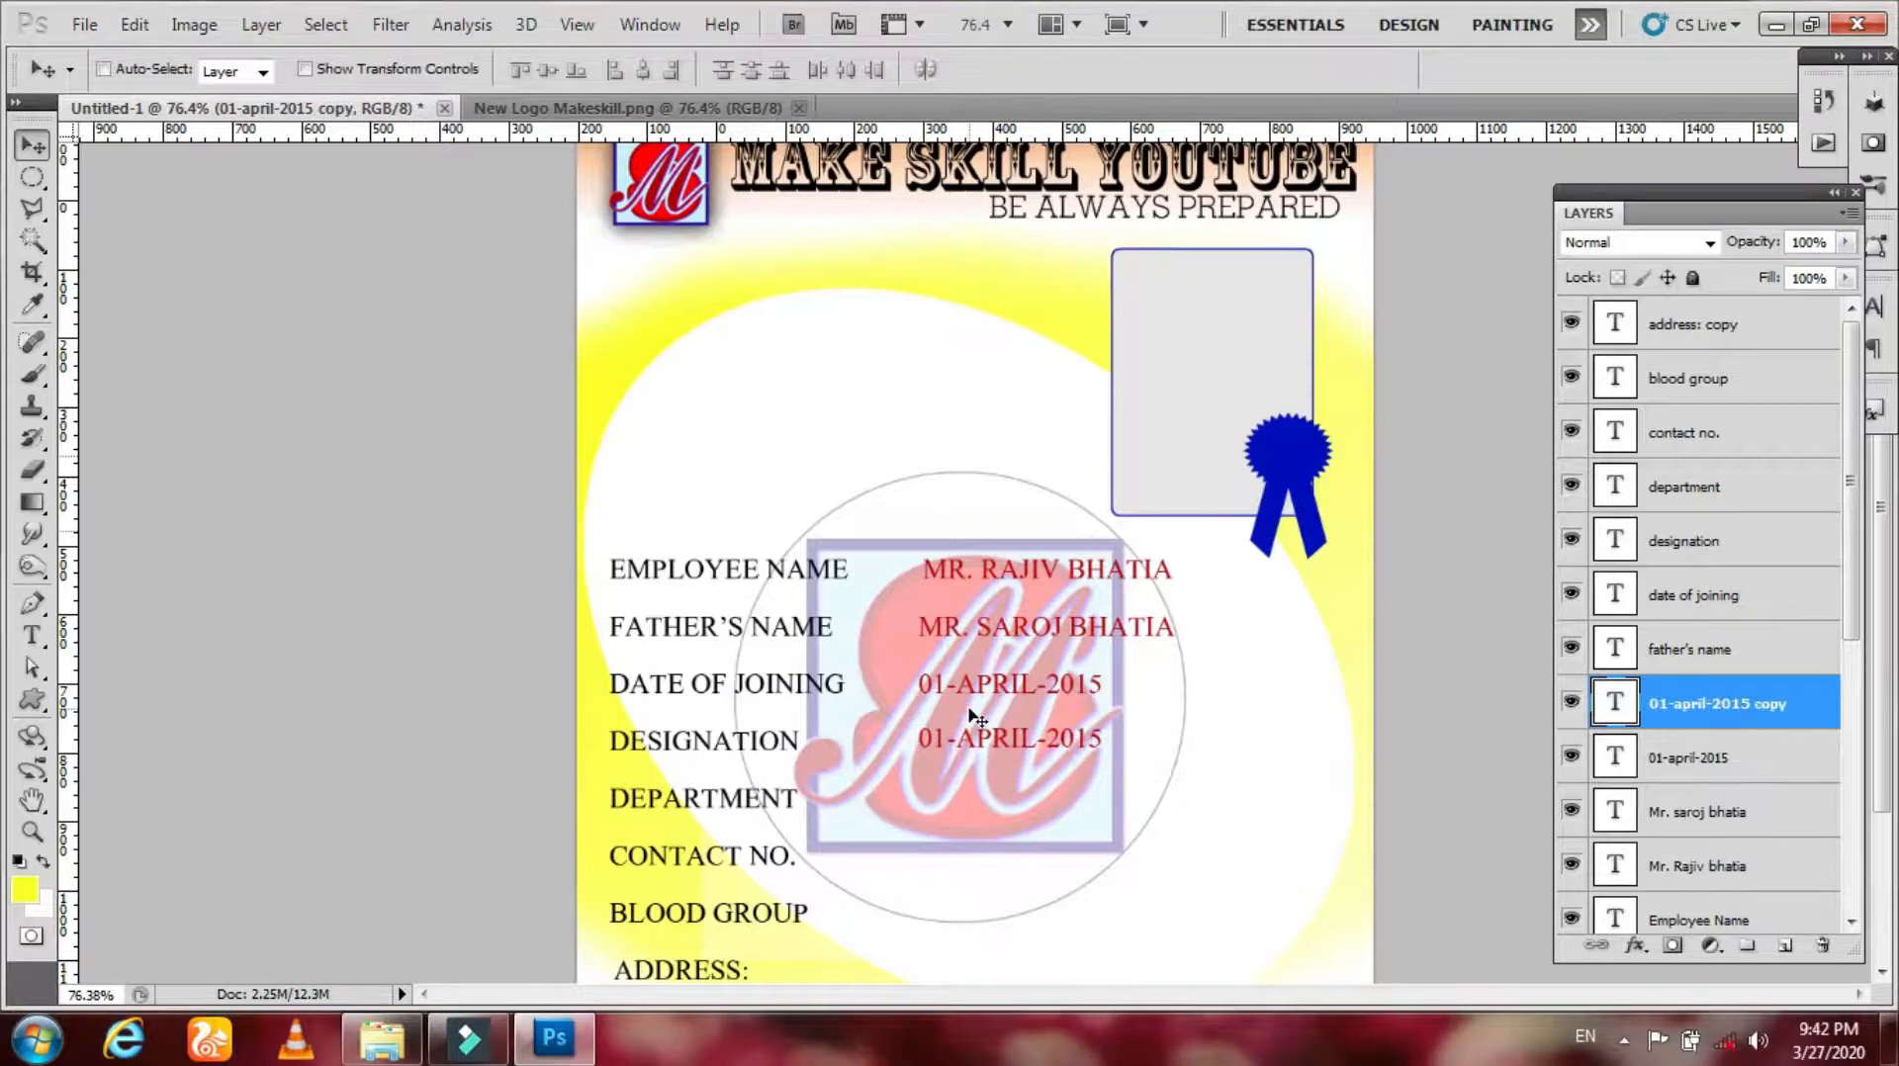
{"action": "key", "text": "t"}
{"action": "left_click", "coordinate": [979, 737]}
{"action": "key", "text": "ctrl+a"}
{"action": "type", "text": "accountant"}
{"action": "key", "text": "ctrl+Return"}
Step: Duplicate the designation value down beside DEPARTMENT and change it to ASSABMLY
{"action": "key", "text": "v"}
{"action": "key", "text": "ctrl+j"}
{"action": "left_click_drag", "start_coordinate": [1022, 745], "coordinate": [1043, 918]}
{"action": "key", "text": "t"}
{"action": "left_click", "coordinate": [1019, 791]}
{"action": "key", "text": "ctrl+a"}
{"action": "type", "text": "assabmlyv"}
Step: Duplicate the department value beside CONTACT NO. and enter the placeholder number +91 XXXXXXXXXXX
{"action": "key", "text": "ctrl+j"}
{"action": "key", "text": "t"}
{"action": "left_click", "coordinate": [980, 858]}
{"action": "key", "text": "ctrl+a"}
{"action": "type", "text": "+91 xxxxxxxxxxx"}
{"action": "key", "text": "ctrl+Return"}
Step: Duplicate the contact value beside BLOOD GROUP and change it to AB +
{"action": "key", "text": "v"}
{"action": "key", "text": "ctrl+j"}
{"action": "key", "text": "t"}
{"action": "left_click", "coordinate": [1037, 919]}
{"action": "key", "text": "ctrl+a"}
{"action": "type", "text": "ab +"}
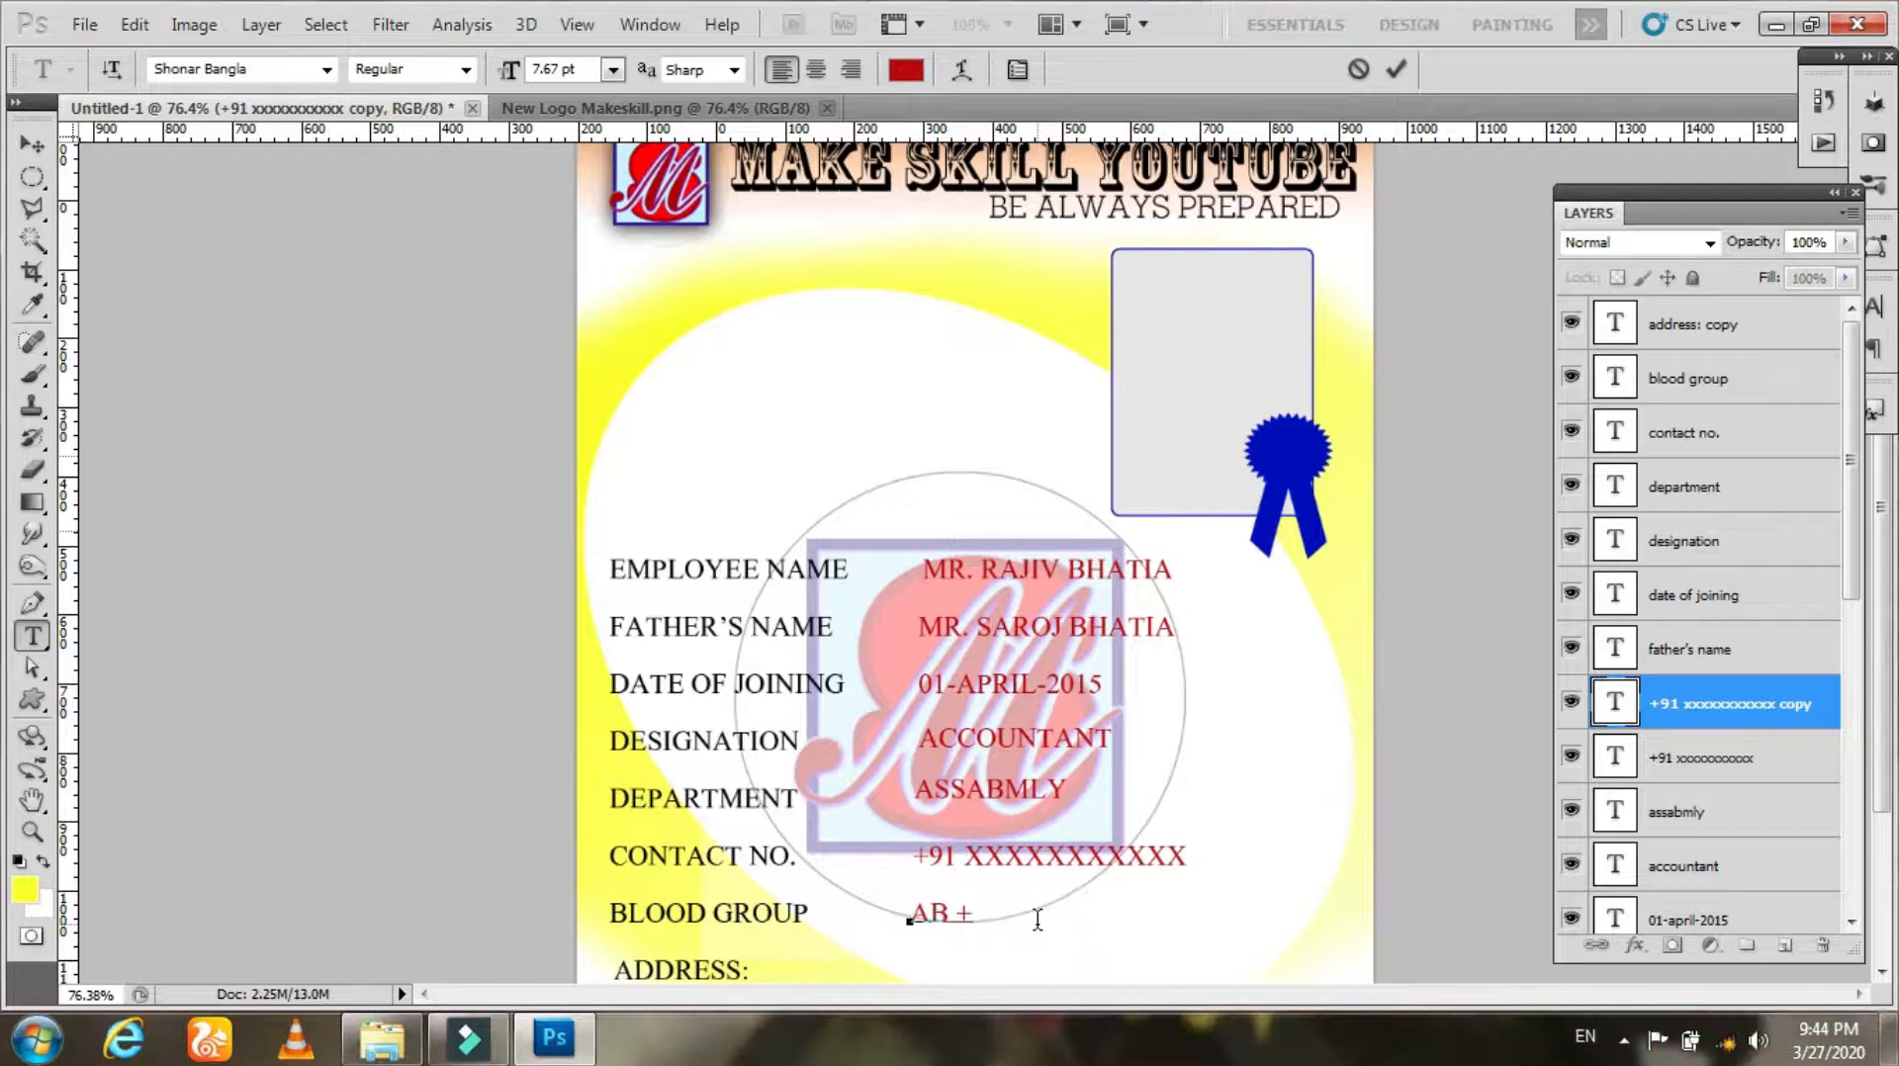
{"action": "key", "text": "ctrl+Return"}
Step: Duplicate the blood group value beside ADDRESS: and replace it with a sample three-line postal address
{"action": "scroll", "coordinate": [1053, 786], "scroll_direction": "down", "scroll_amount": 2}
{"action": "key", "text": "v"}
{"action": "key", "text": "ctrl+j"}
{"action": "left_click_drag", "start_coordinate": [945, 716], "coordinate": [943, 772]}
{"action": "key", "text": "t"}
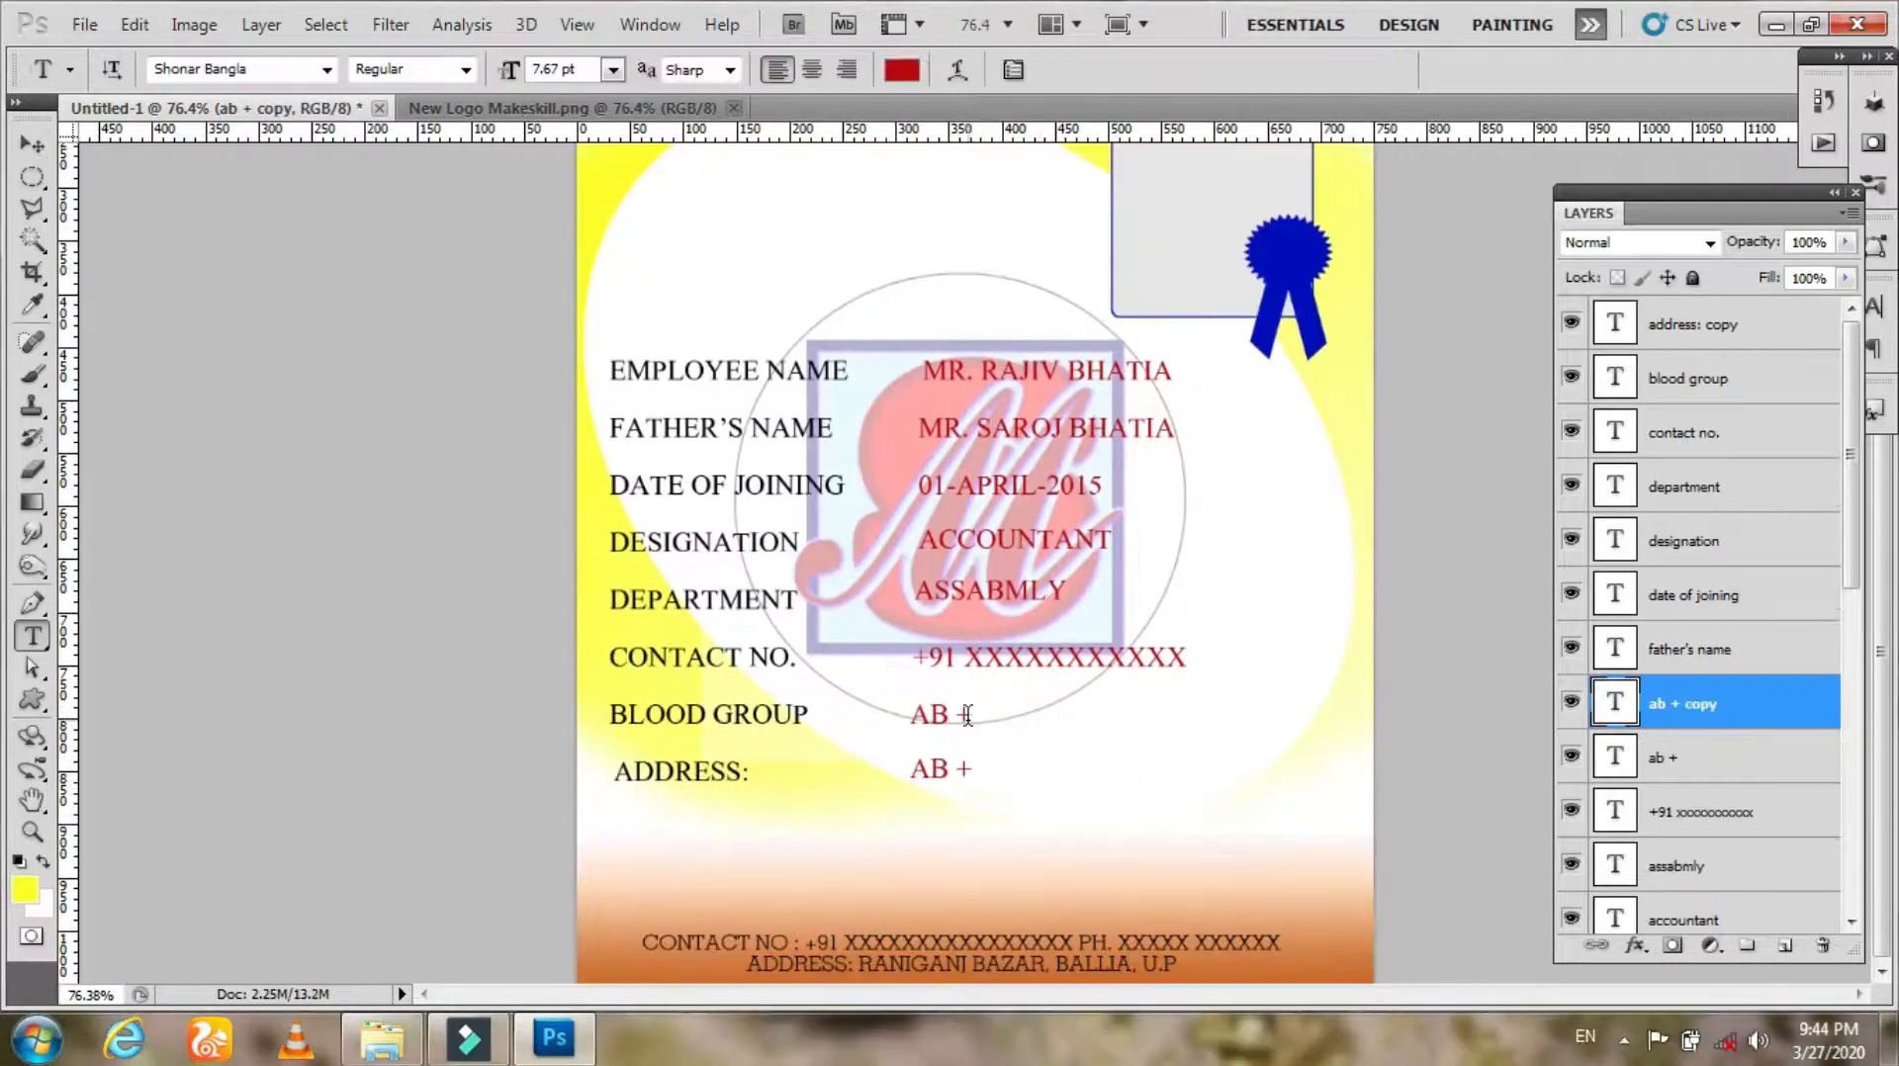
{"action": "left_click", "coordinate": [943, 770]}
{"action": "key", "text": "ctrl+a"}
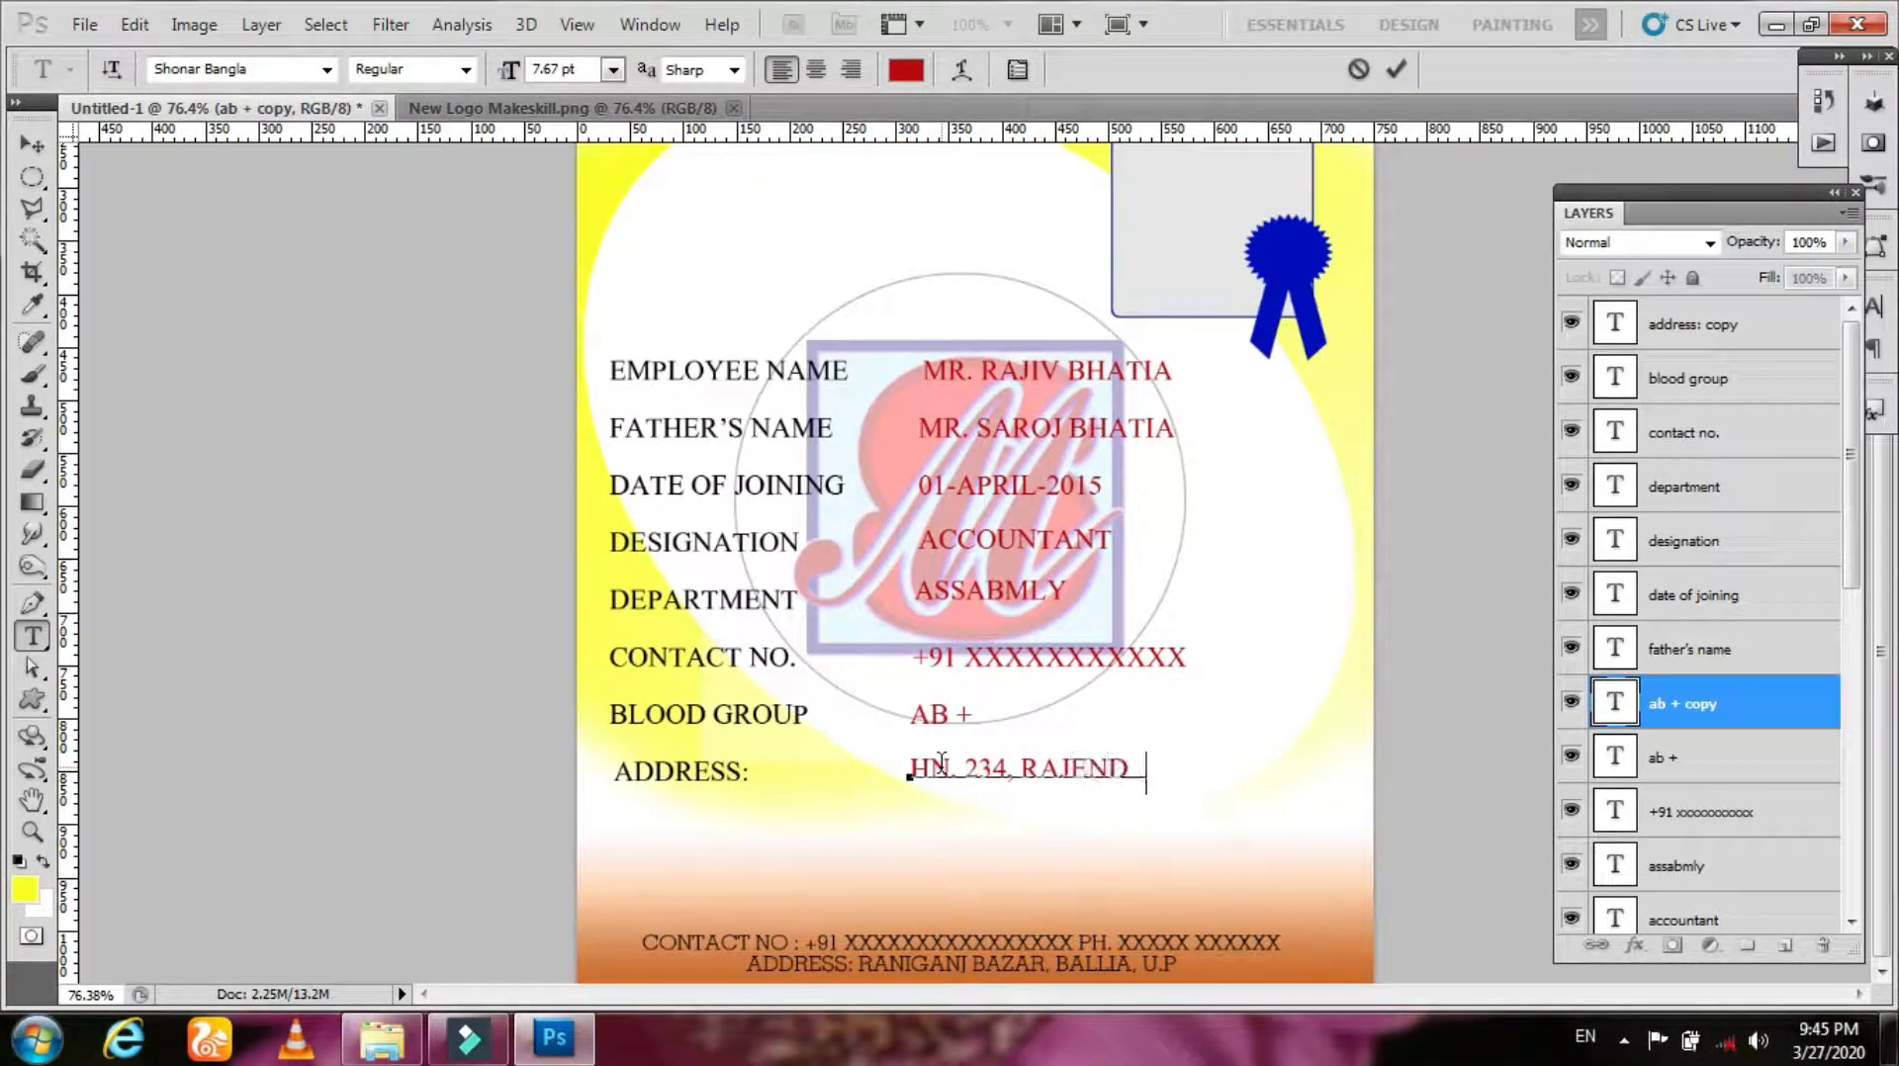
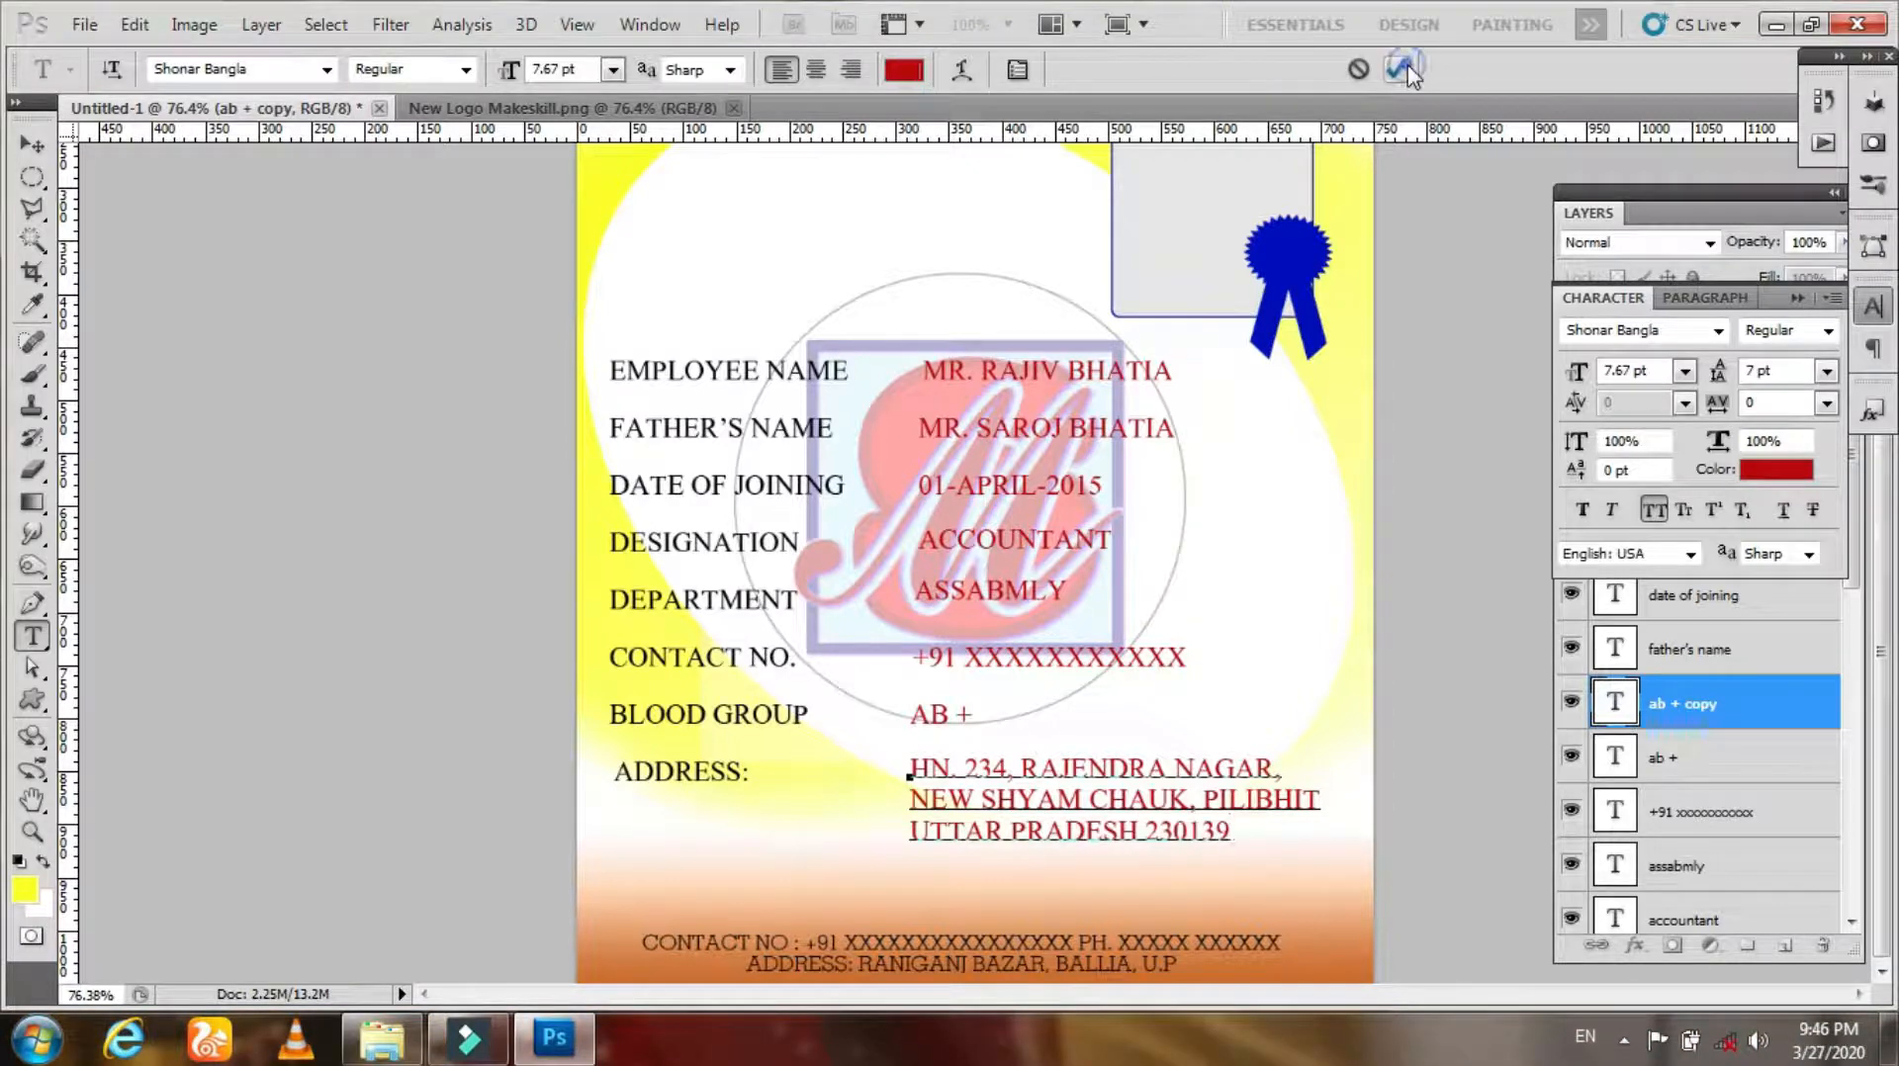
{"action": "left_click", "coordinate": [1403, 69]}
Step: Select all eight value layers, align their left edges and distribute them vertically
{"action": "left_click", "coordinate": [32, 144]}
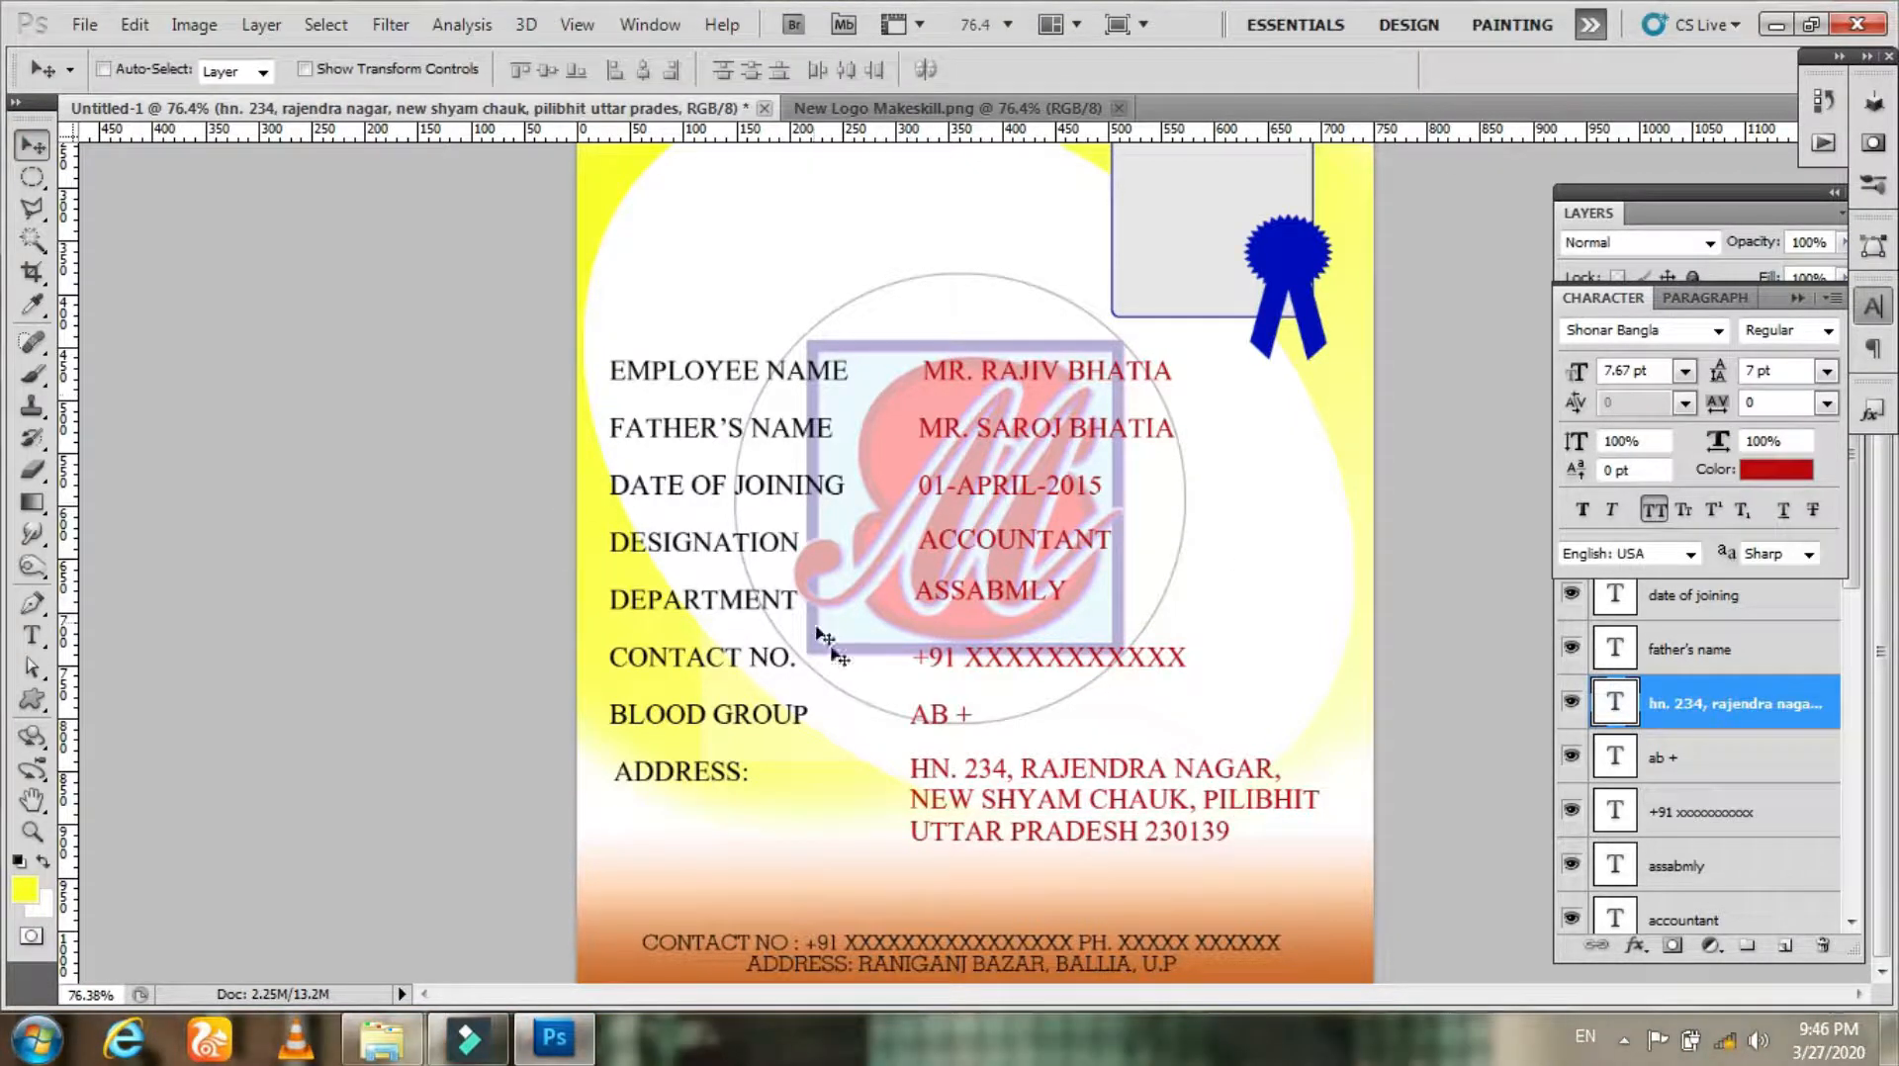
{"action": "left_click", "coordinate": [1726, 722]}
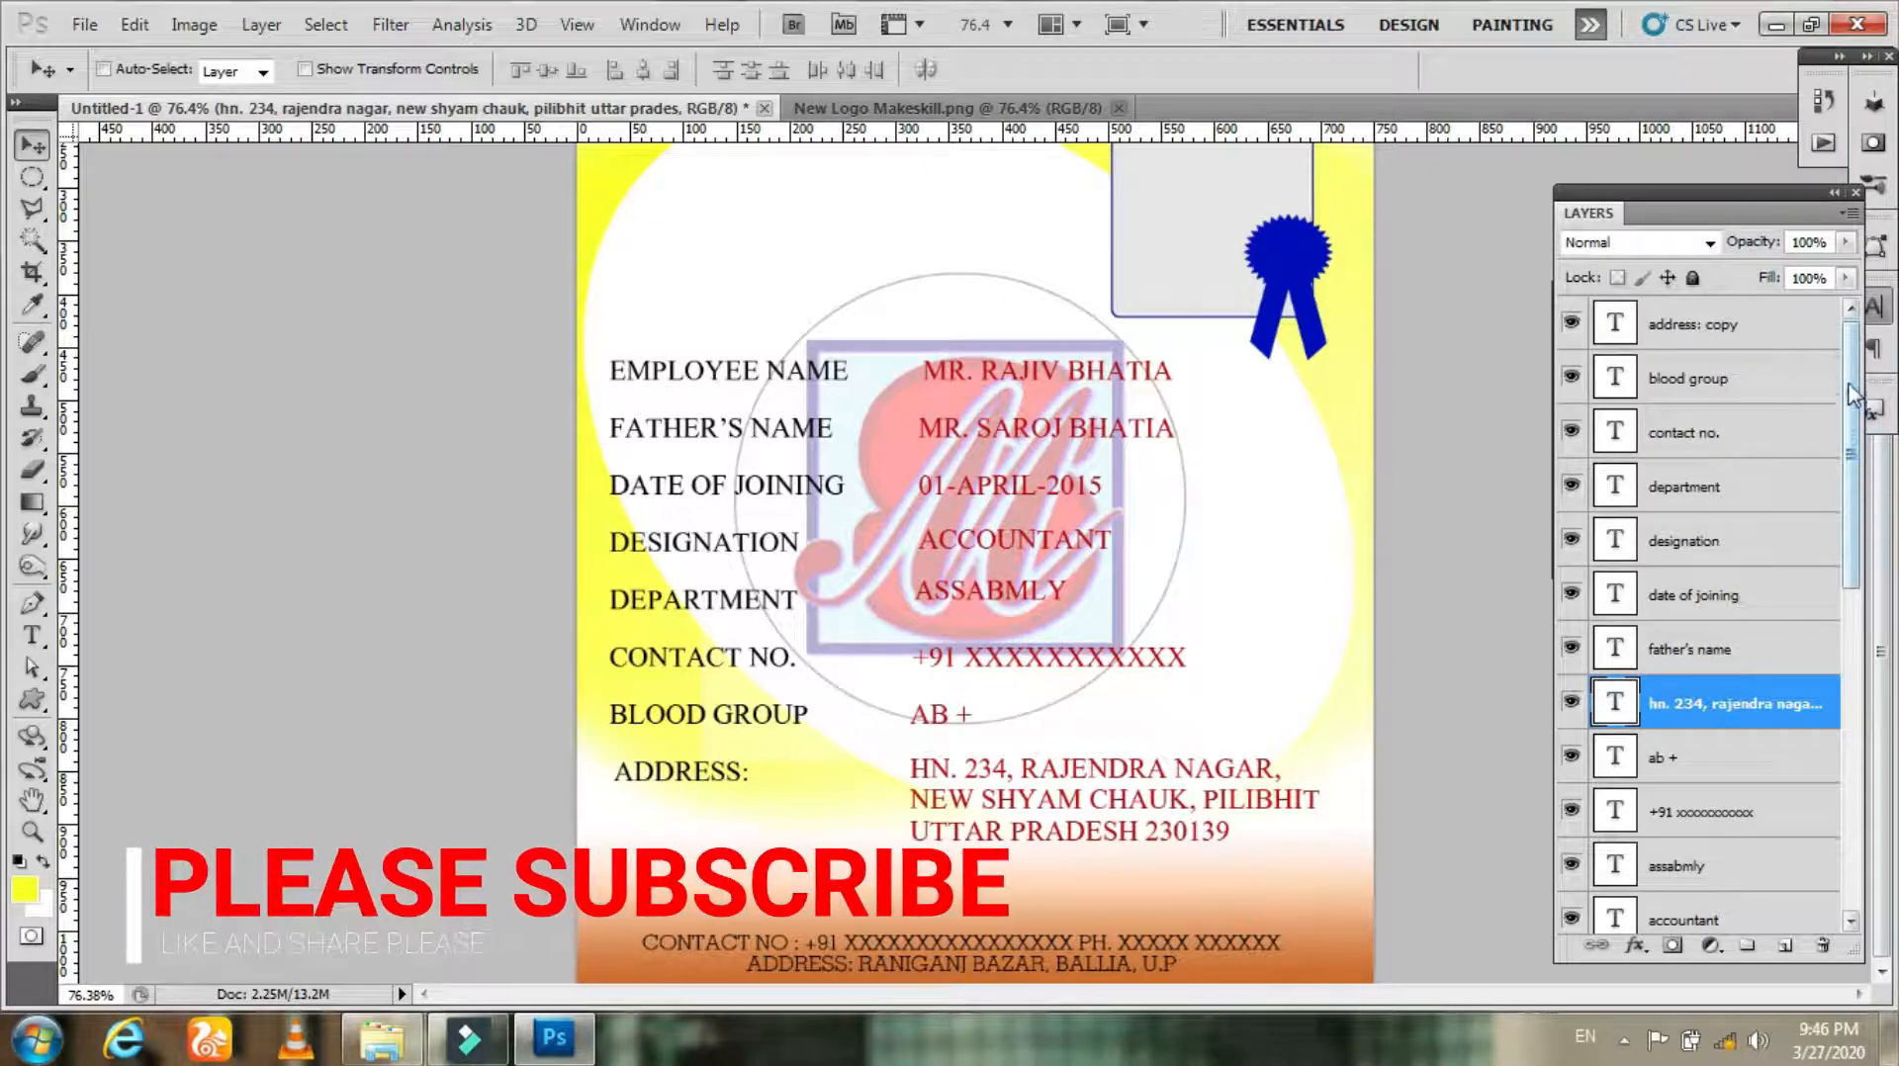
{"action": "left_click_drag", "start_coordinate": [1849, 570], "coordinate": [1851, 716]}
{"action": "left_click", "coordinate": [1744, 752], "text": "shift"}
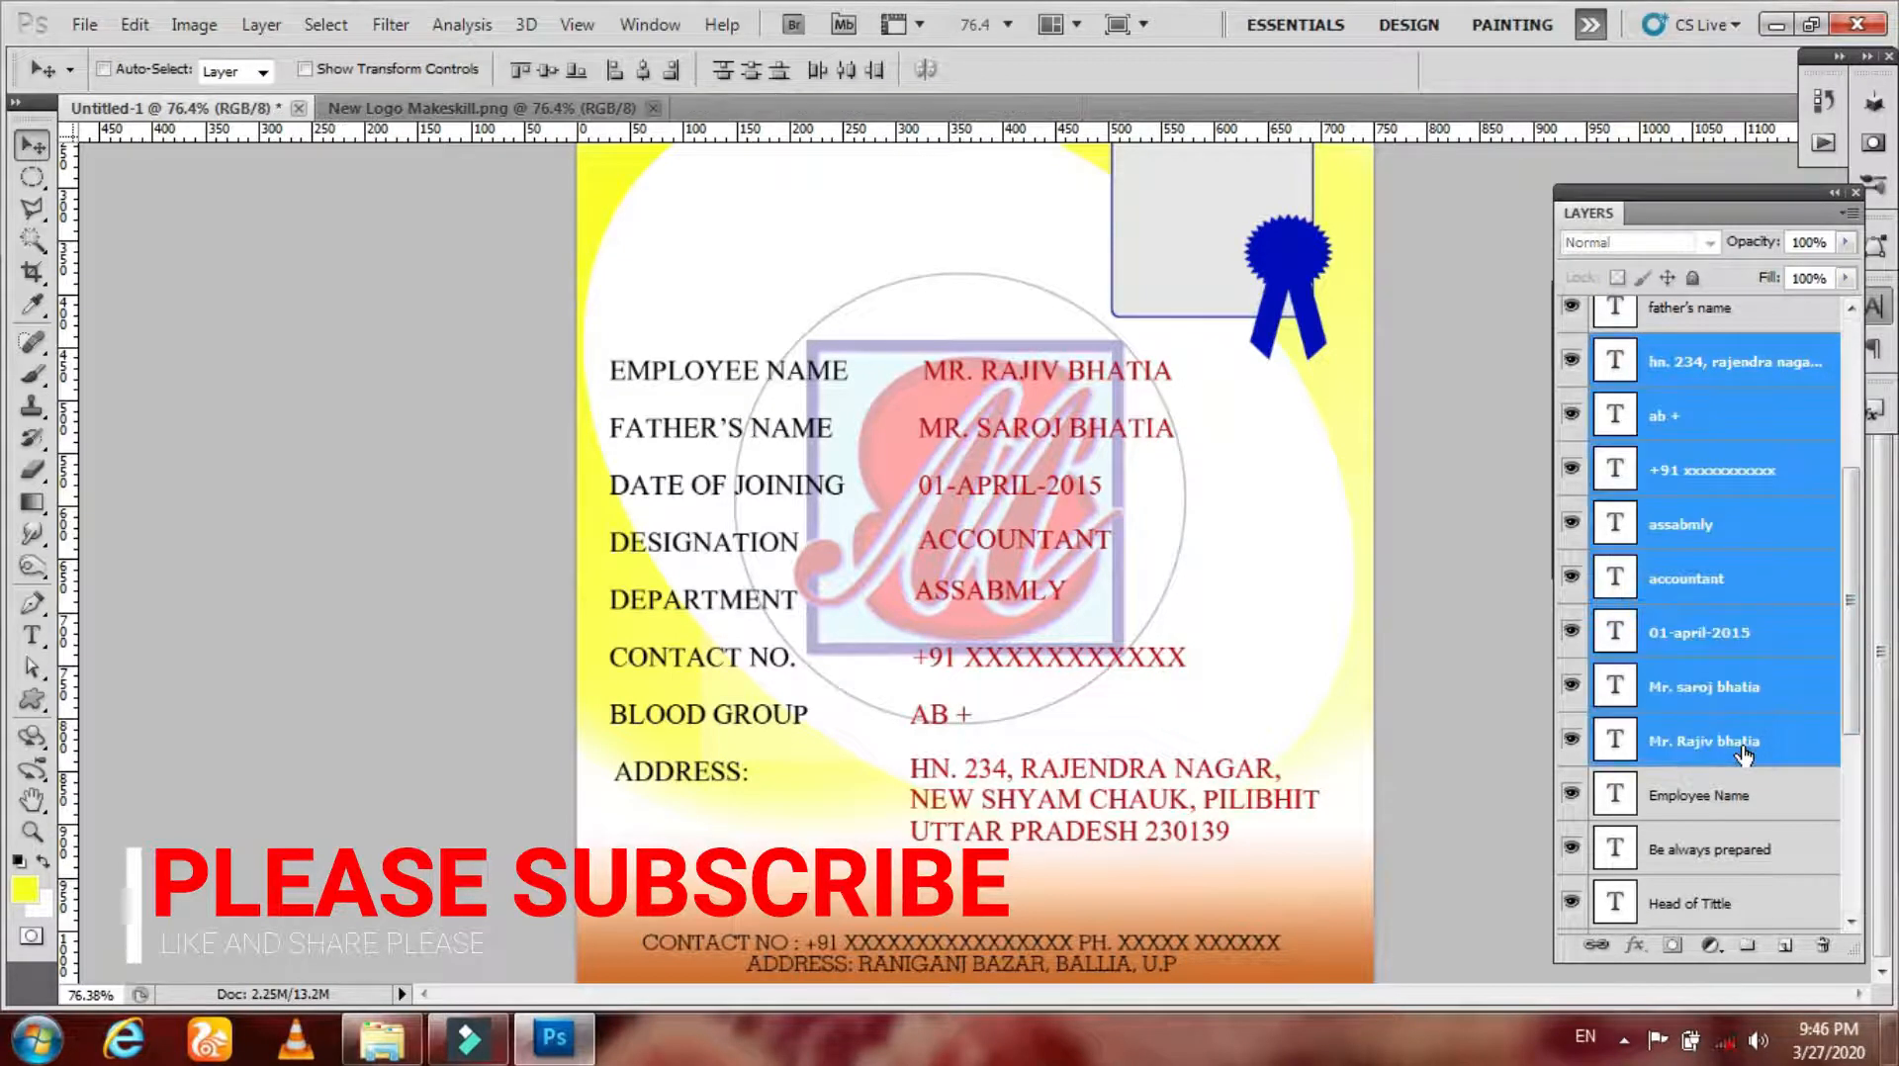
{"action": "left_click", "coordinate": [621, 77]}
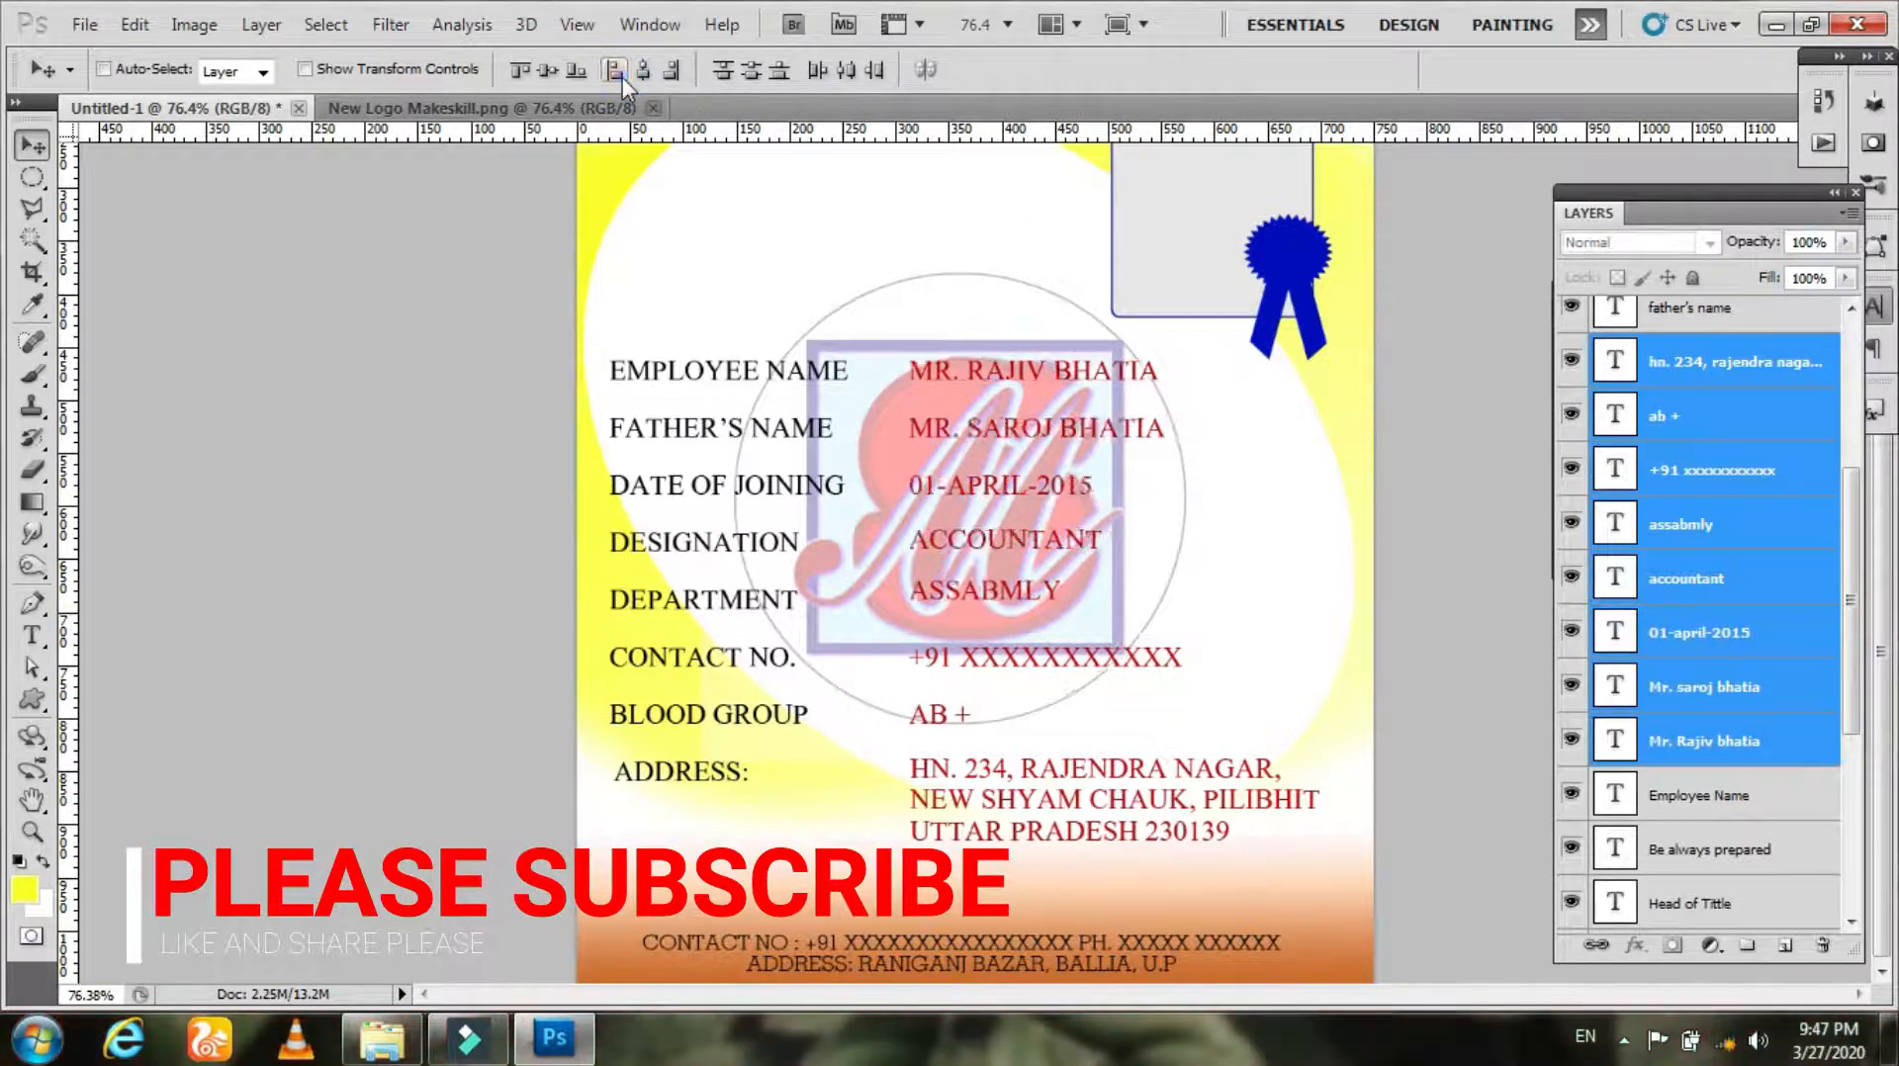
{"action": "left_click", "coordinate": [732, 73]}
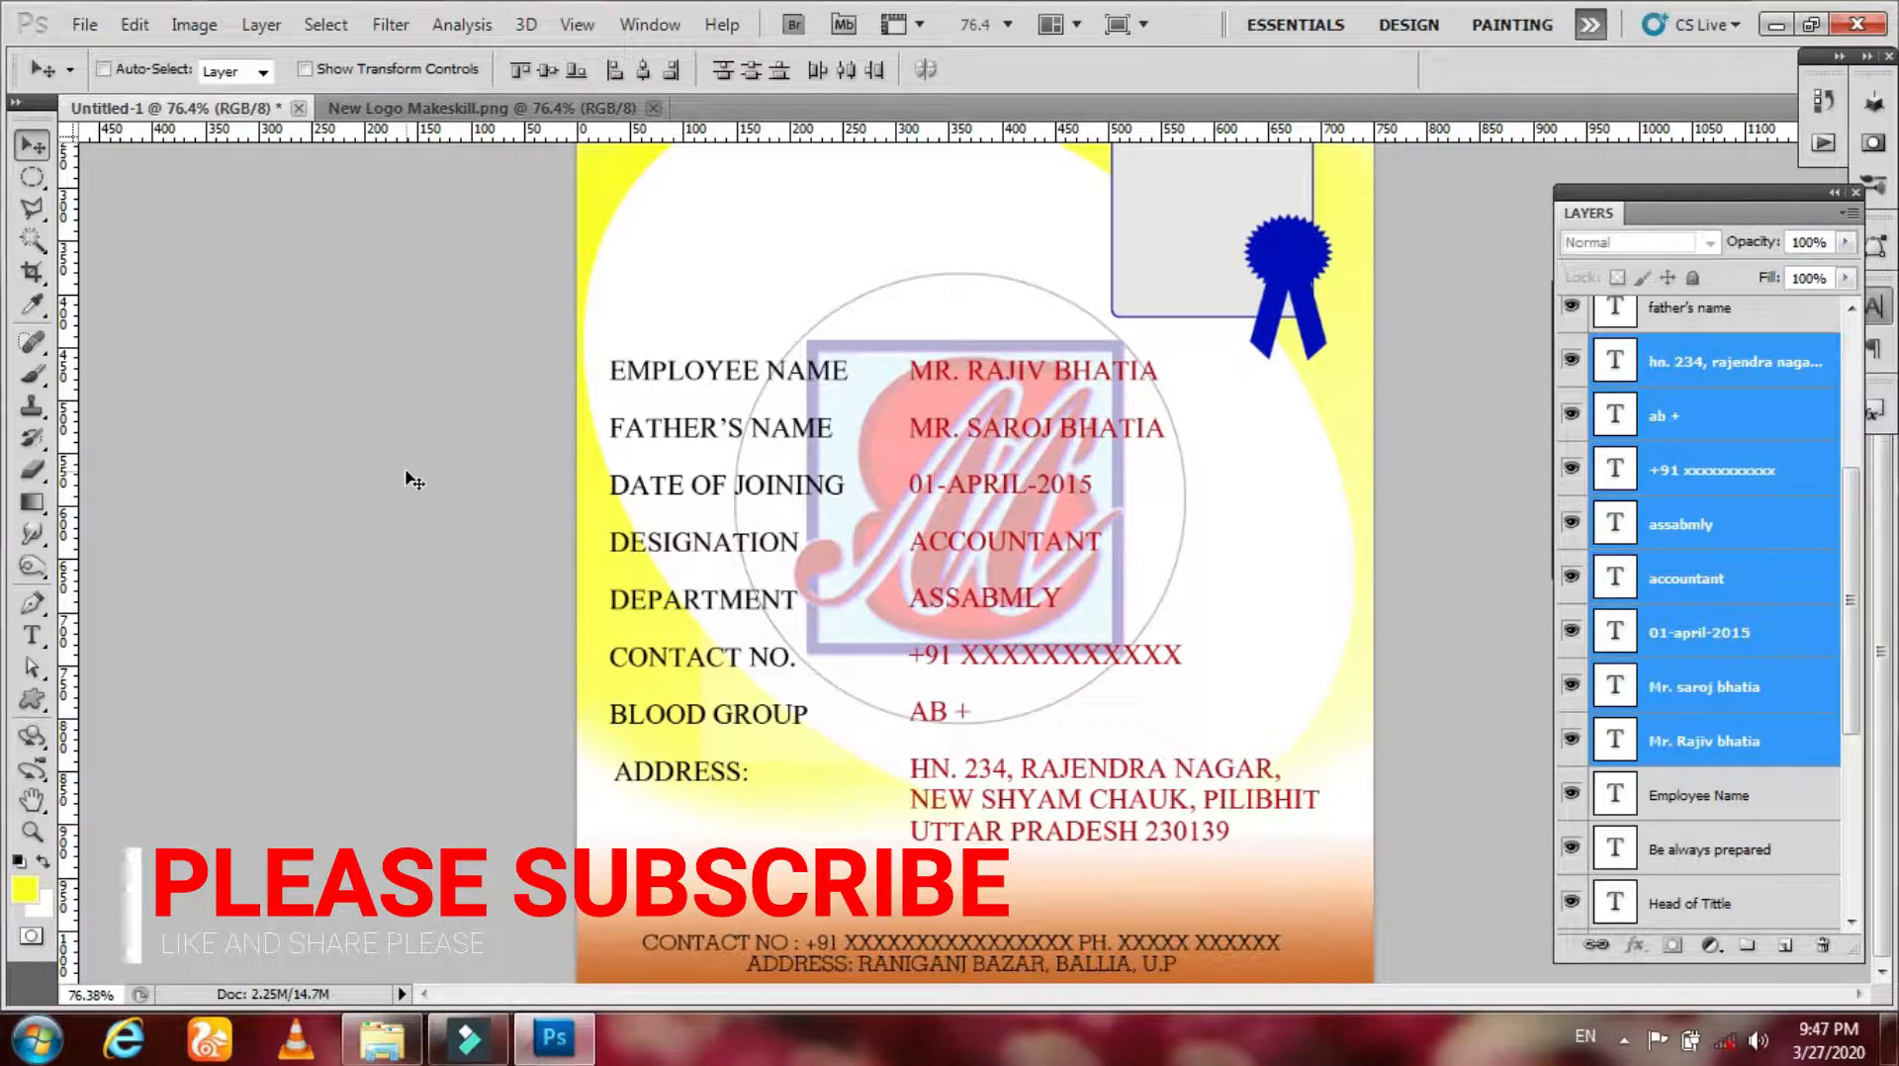
Step: Duplicate the EMPLOYEE NAME label above the fields and rename it EMPLOYEE ID
{"action": "key", "text": "z"}
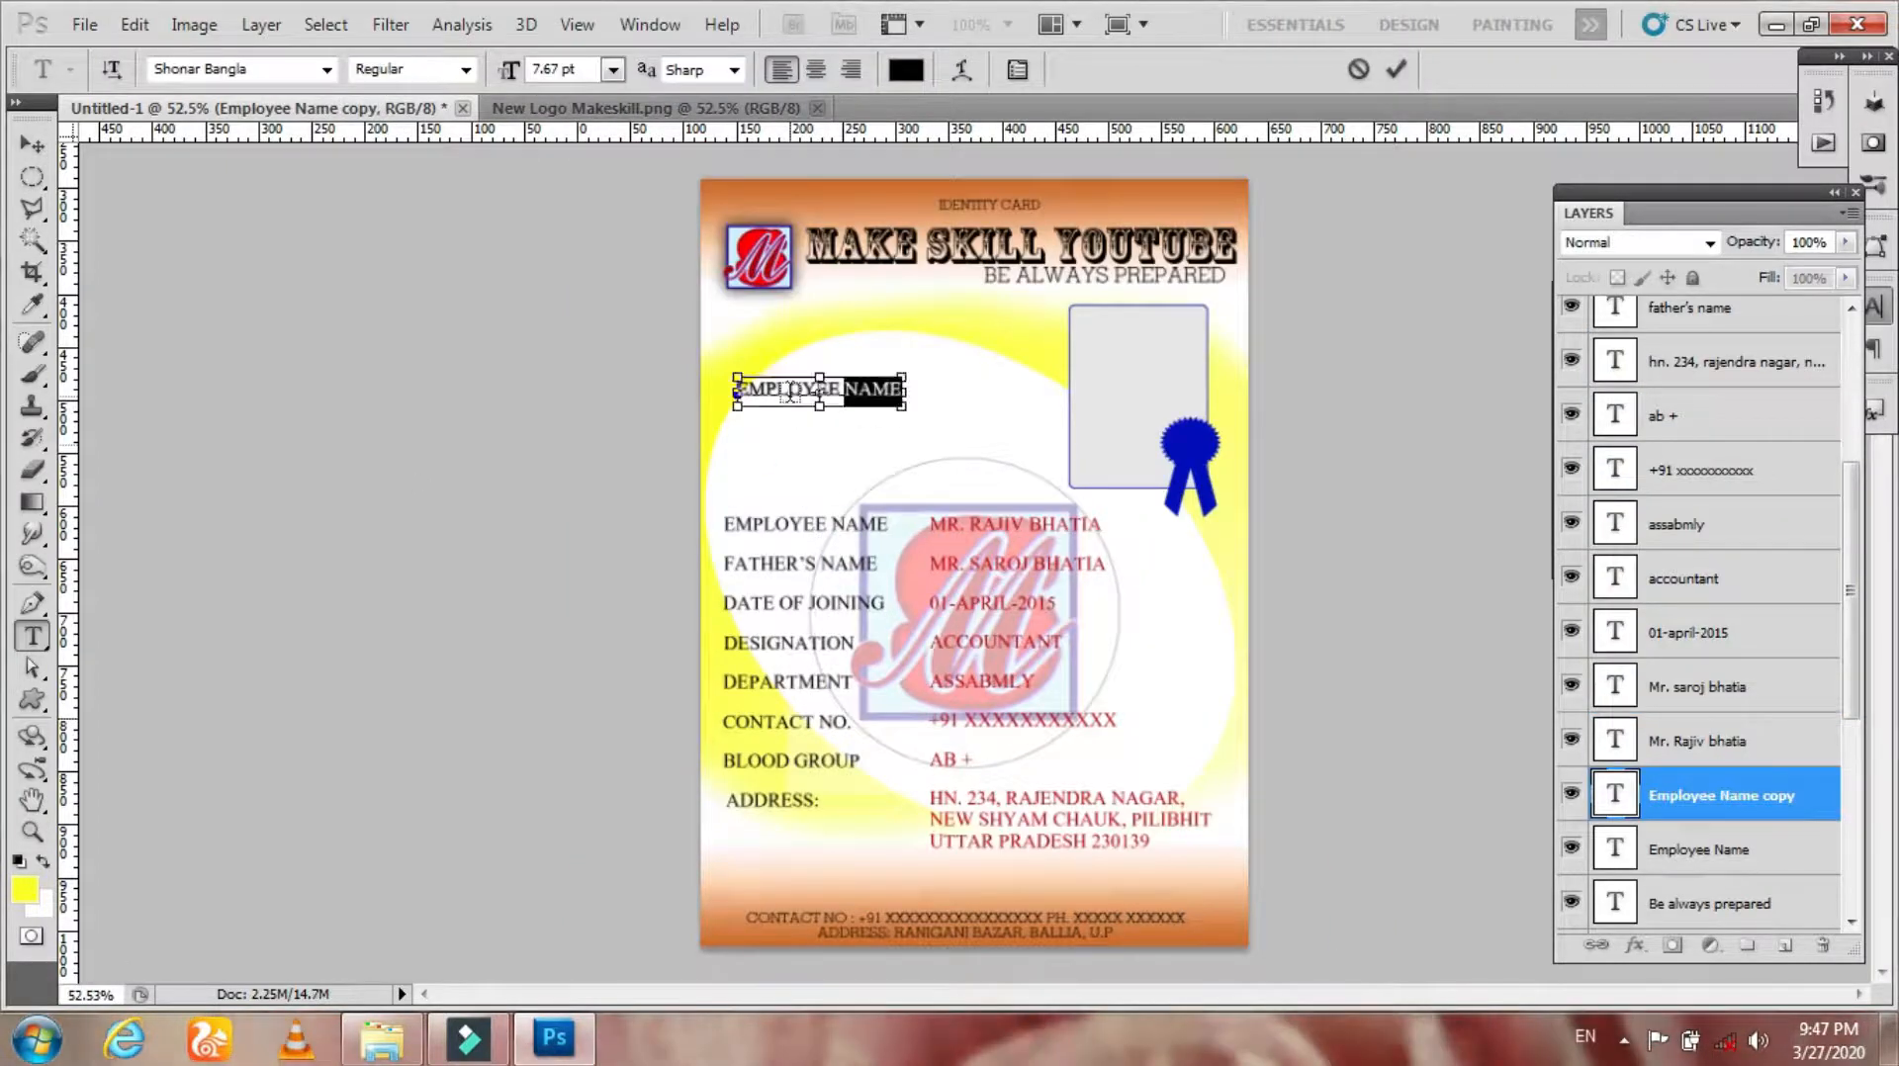
{"action": "type", "text": "ID"}
{"action": "key", "text": "ctrl+Return"}
Step: Duplicate the EMPLOYEE ID label downward and change it to ID ISSUED ON
{"action": "key", "text": "v"}
{"action": "mouse_move", "coordinate": [795, 410]}
{"action": "left_mouse_down"}
{"action": "mouse_move", "coordinate": [782, 383]}
{"action": "mouse_move", "coordinate": [783, 417]}
{"action": "left_mouse_up"}
{"action": "key", "text": "t"}
{"action": "left_click", "coordinate": [777, 396]}
{"action": "key", "text": "ctrl+a"}
{"action": "type", "text": "E"}
{"action": "type", "text": "ID Issued on"}
{"action": "key", "text": "ctrl+Return"}
Step: Duplicate the ID ISSUED ON label downward and change it to ID EXPIRED ON
{"action": "key", "text": "v"}
{"action": "mouse_move", "coordinate": [795, 421]}
{"action": "left_mouse_down"}
{"action": "mouse_move", "coordinate": [795, 453]}
{"action": "mouse_move", "coordinate": [776, 423]}
{"action": "mouse_move", "coordinate": [816, 420]}
{"action": "left_mouse_up"}
{"action": "type", "text": "tEXPIred"}
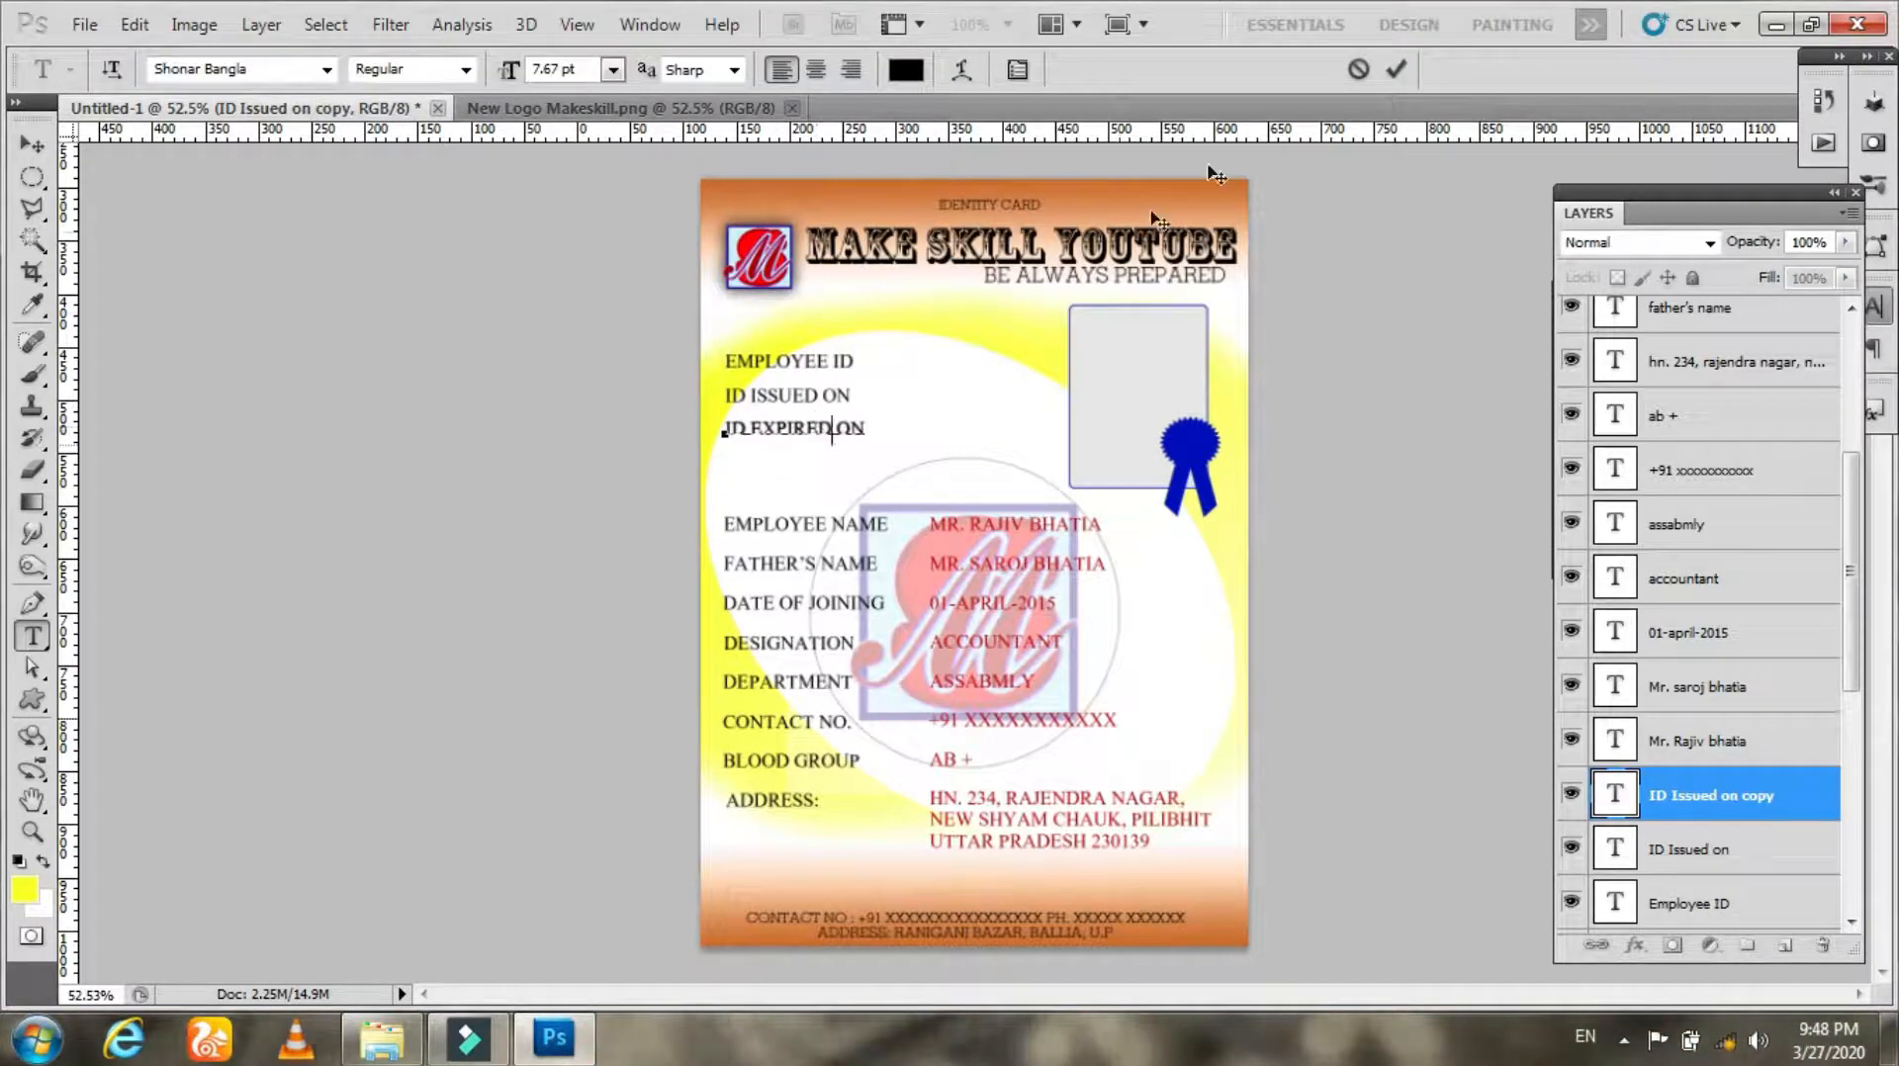
{"action": "left_click", "coordinate": [1396, 69]}
{"action": "left_click", "coordinate": [30, 147]}
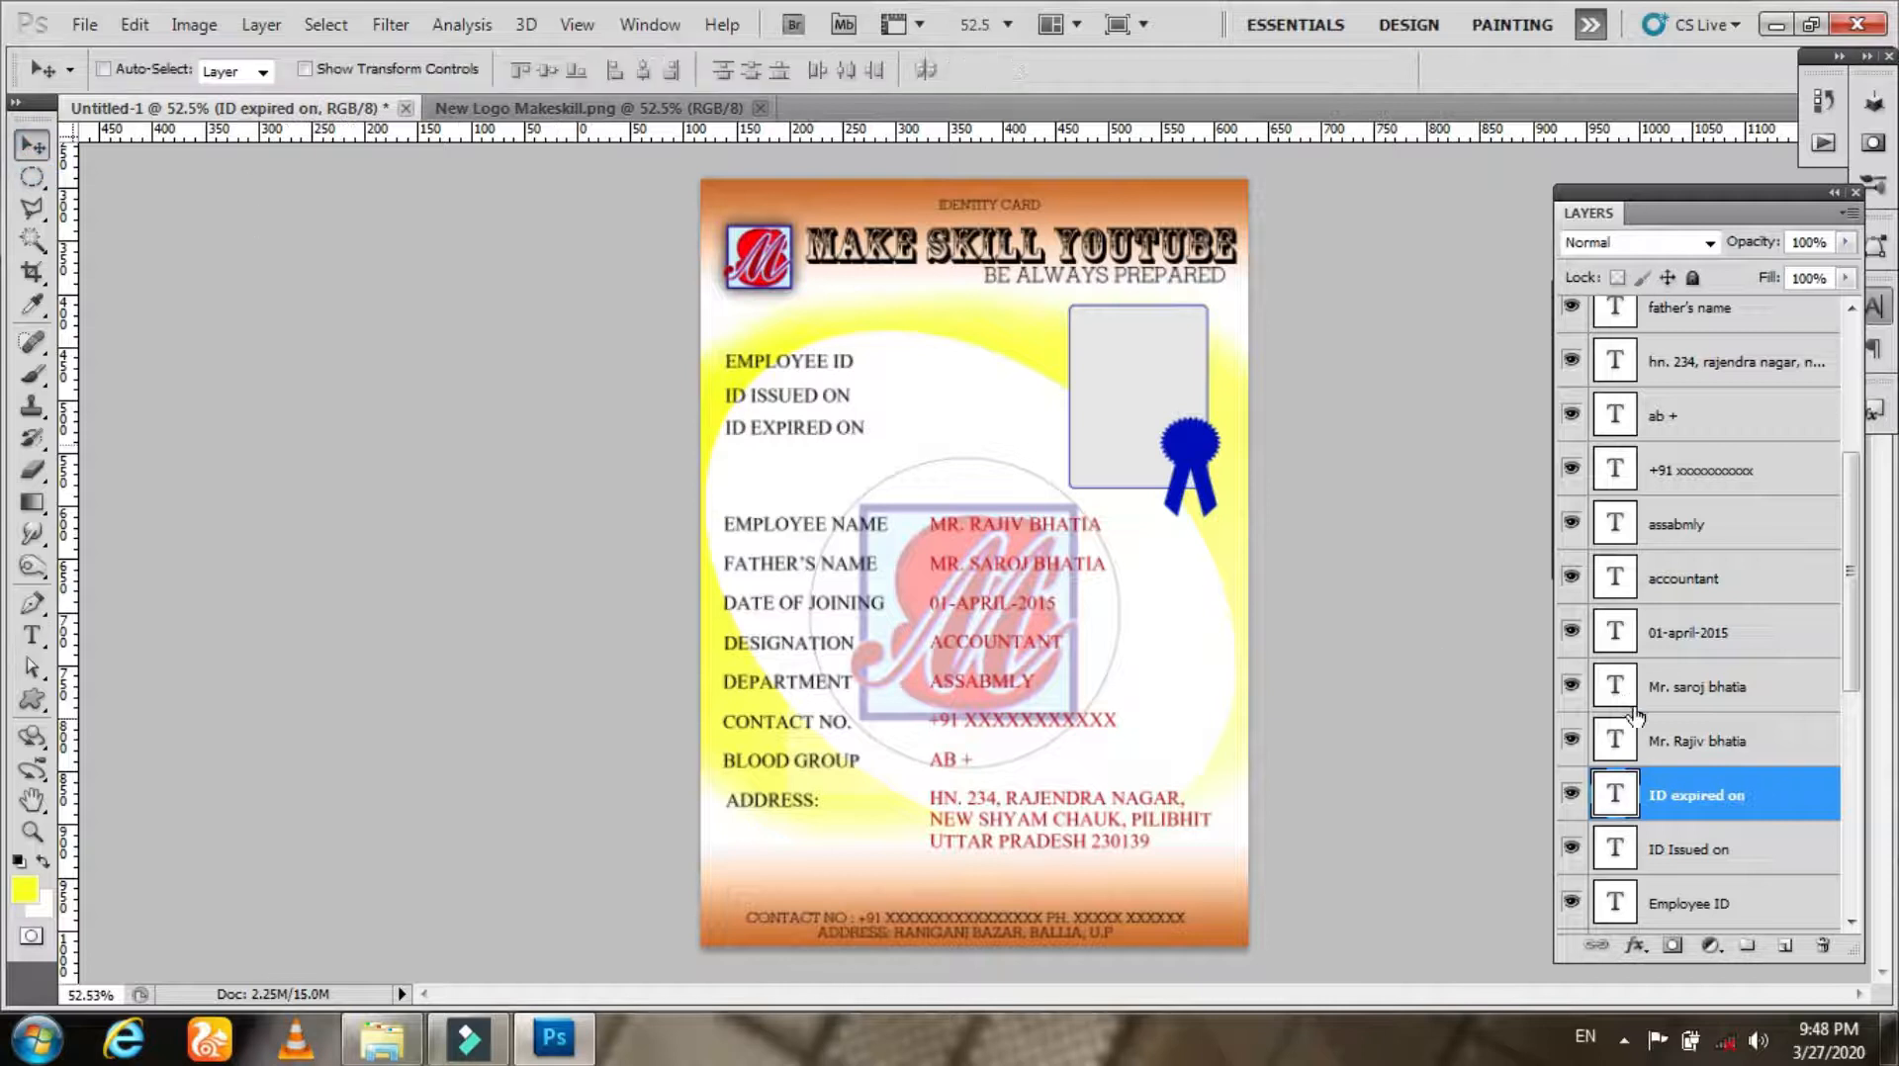
Step: Select the three ID labels, distribute them and align their left edges
{"action": "left_click", "coordinate": [1716, 900], "text": "shift"}
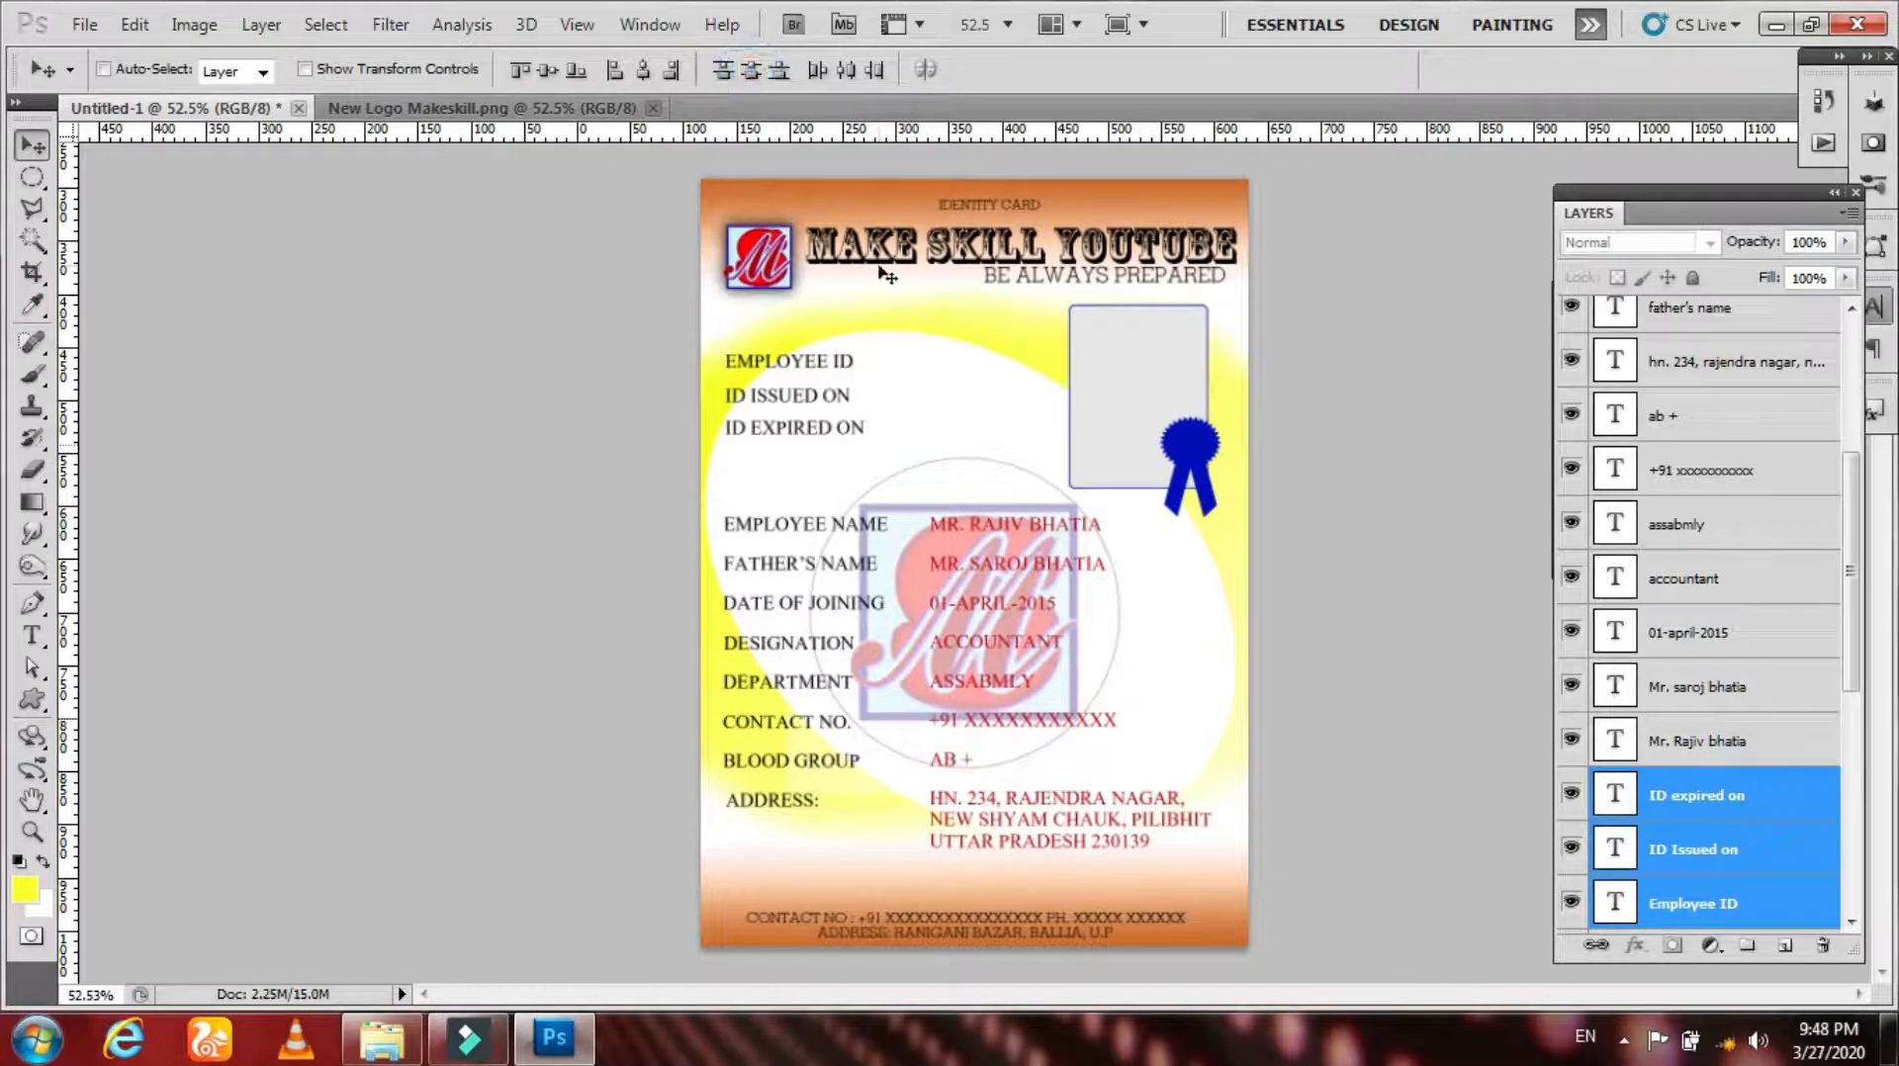
{"action": "left_click", "coordinate": [837, 72]}
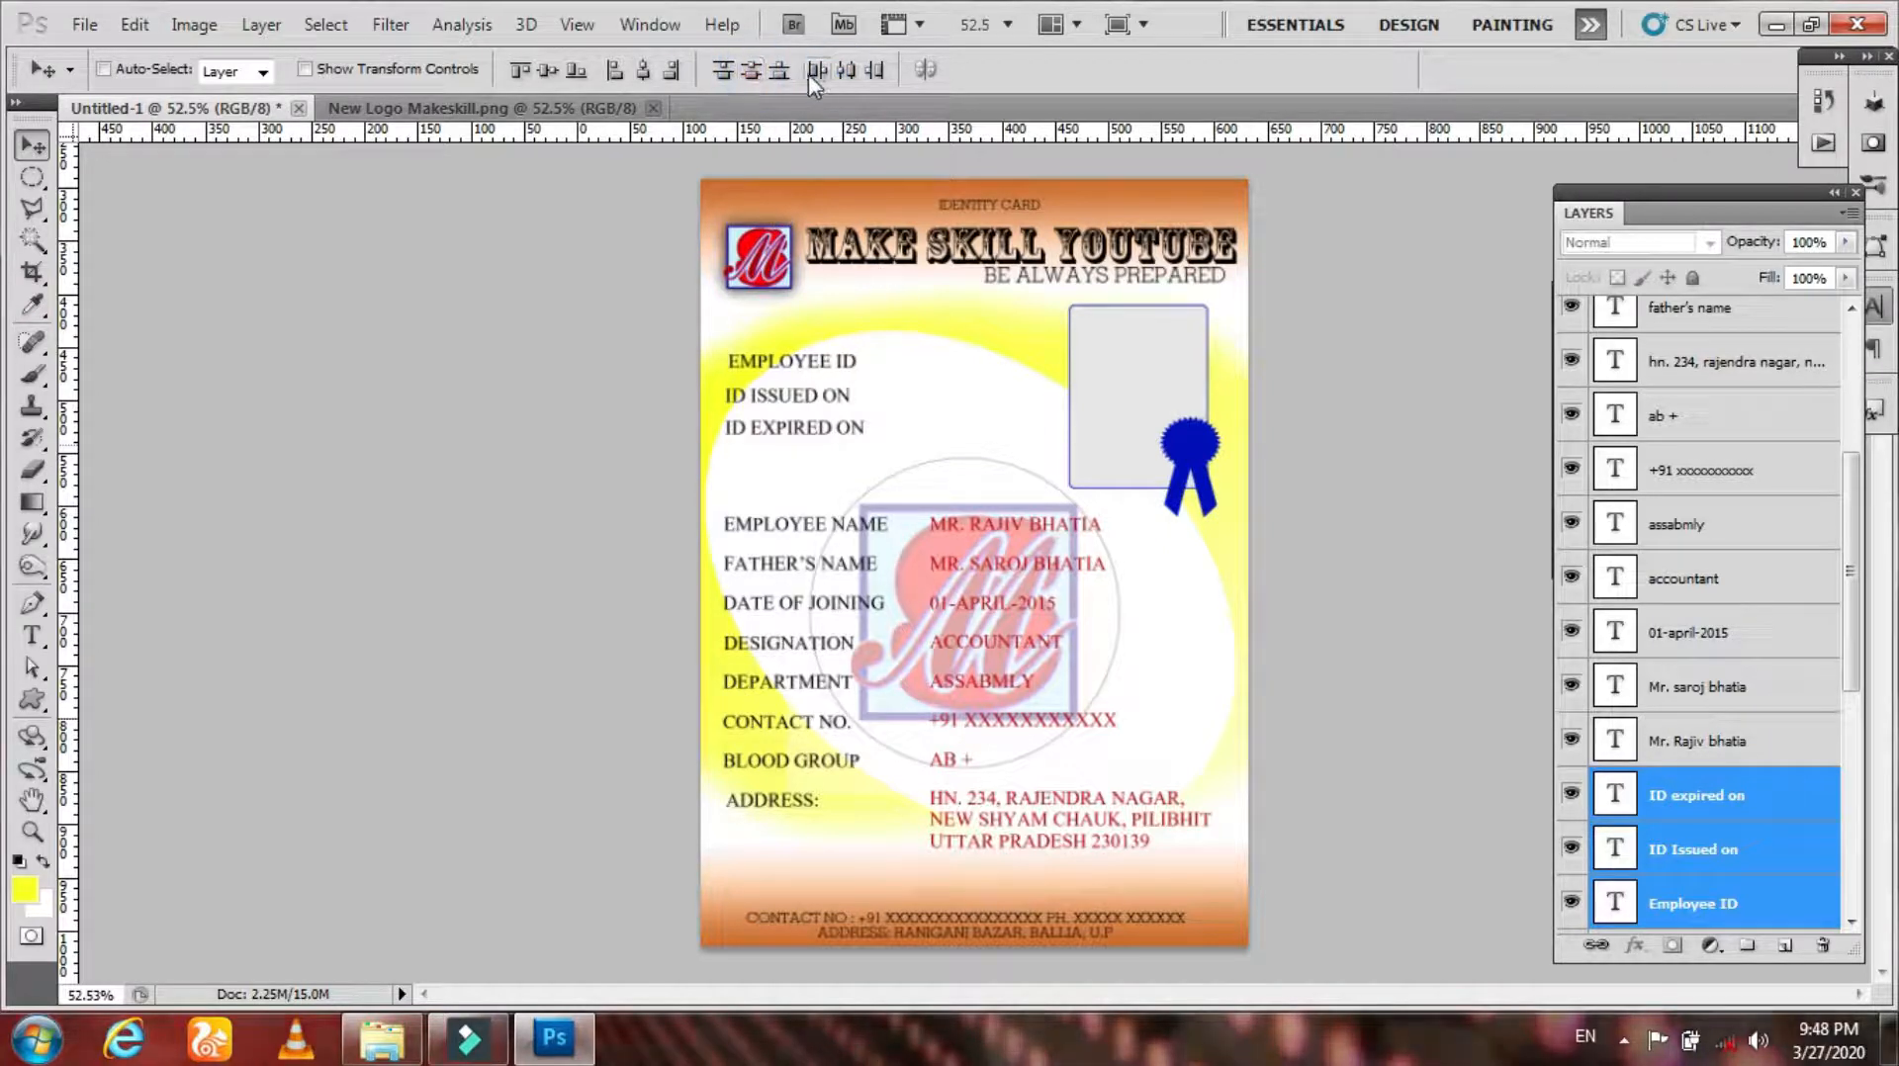
{"action": "left_click", "coordinate": [615, 70]}
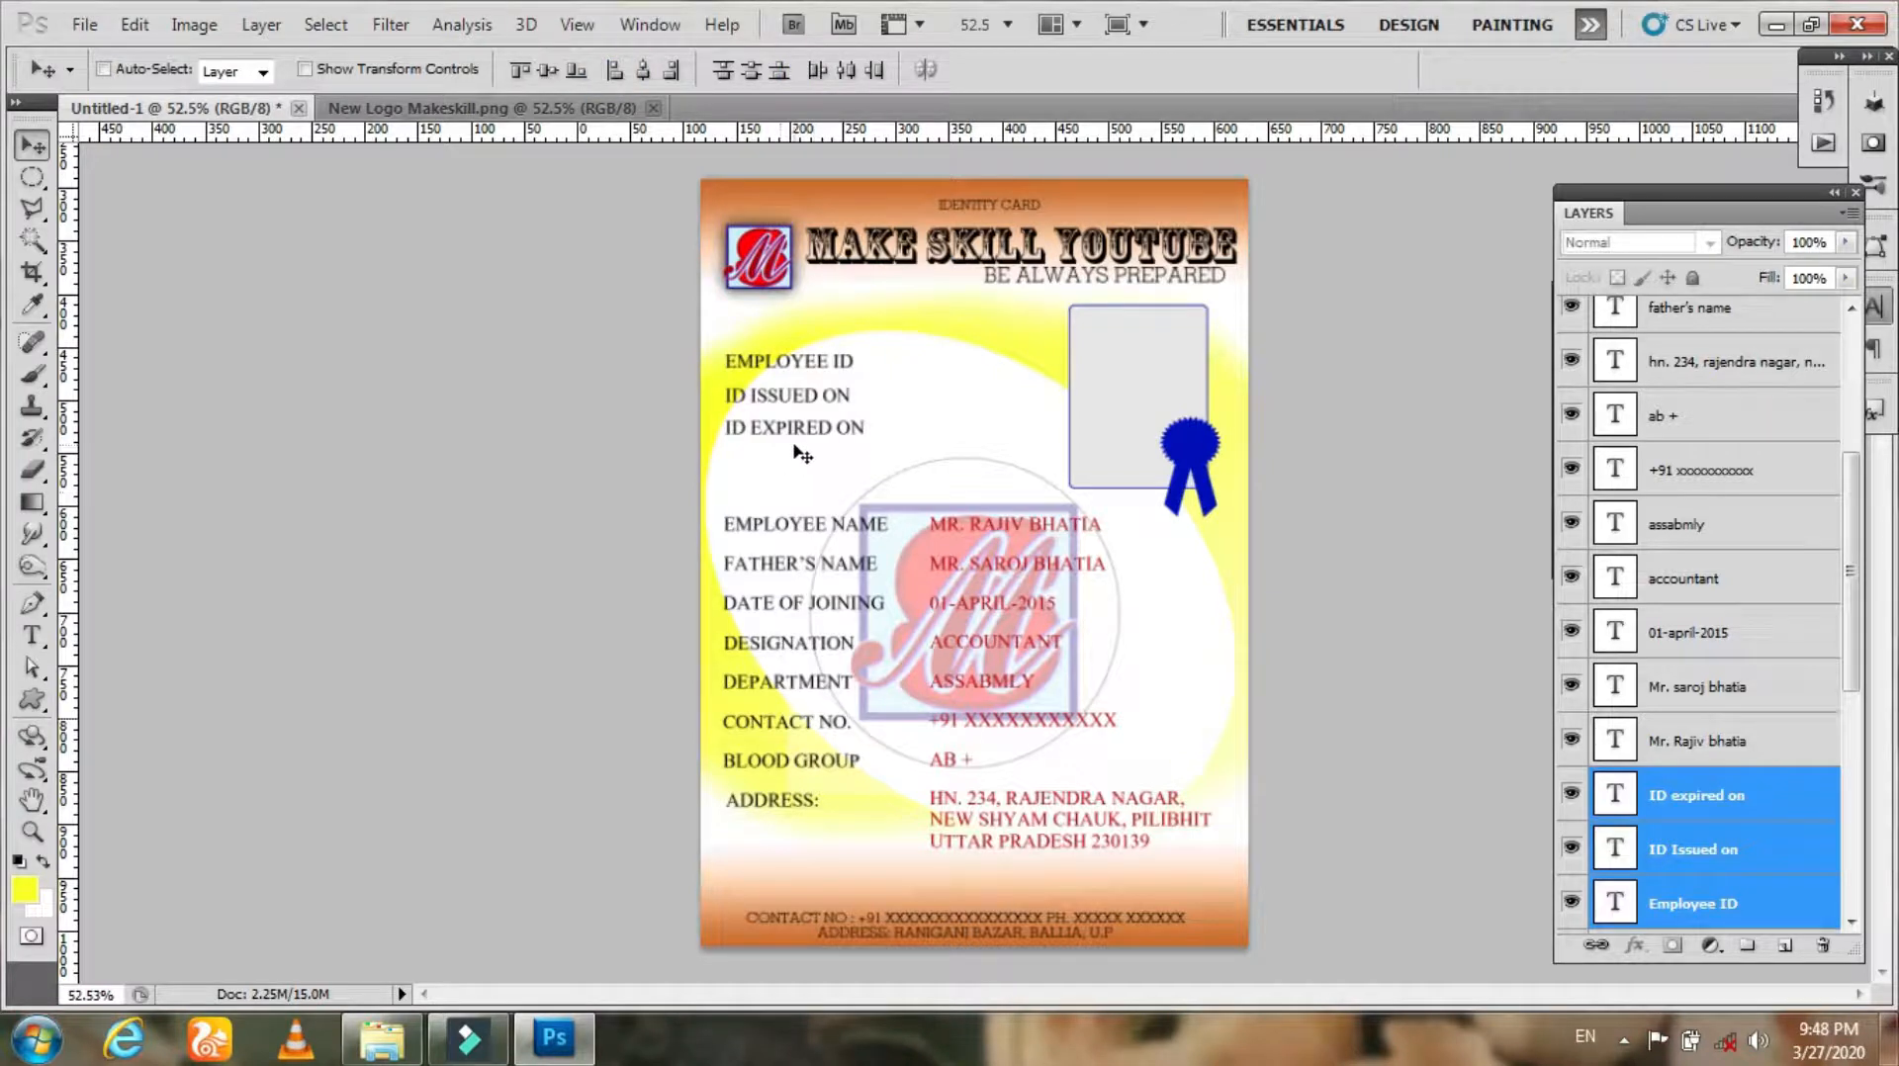
Step: Duplicate the EMPLOYEE ID label to its right and replace the text with a sample employee ID code
{"action": "key", "text": "ctrl+space"}
{"action": "left_click_drag", "start_coordinate": [811, 361], "coordinate": [885, 550]}
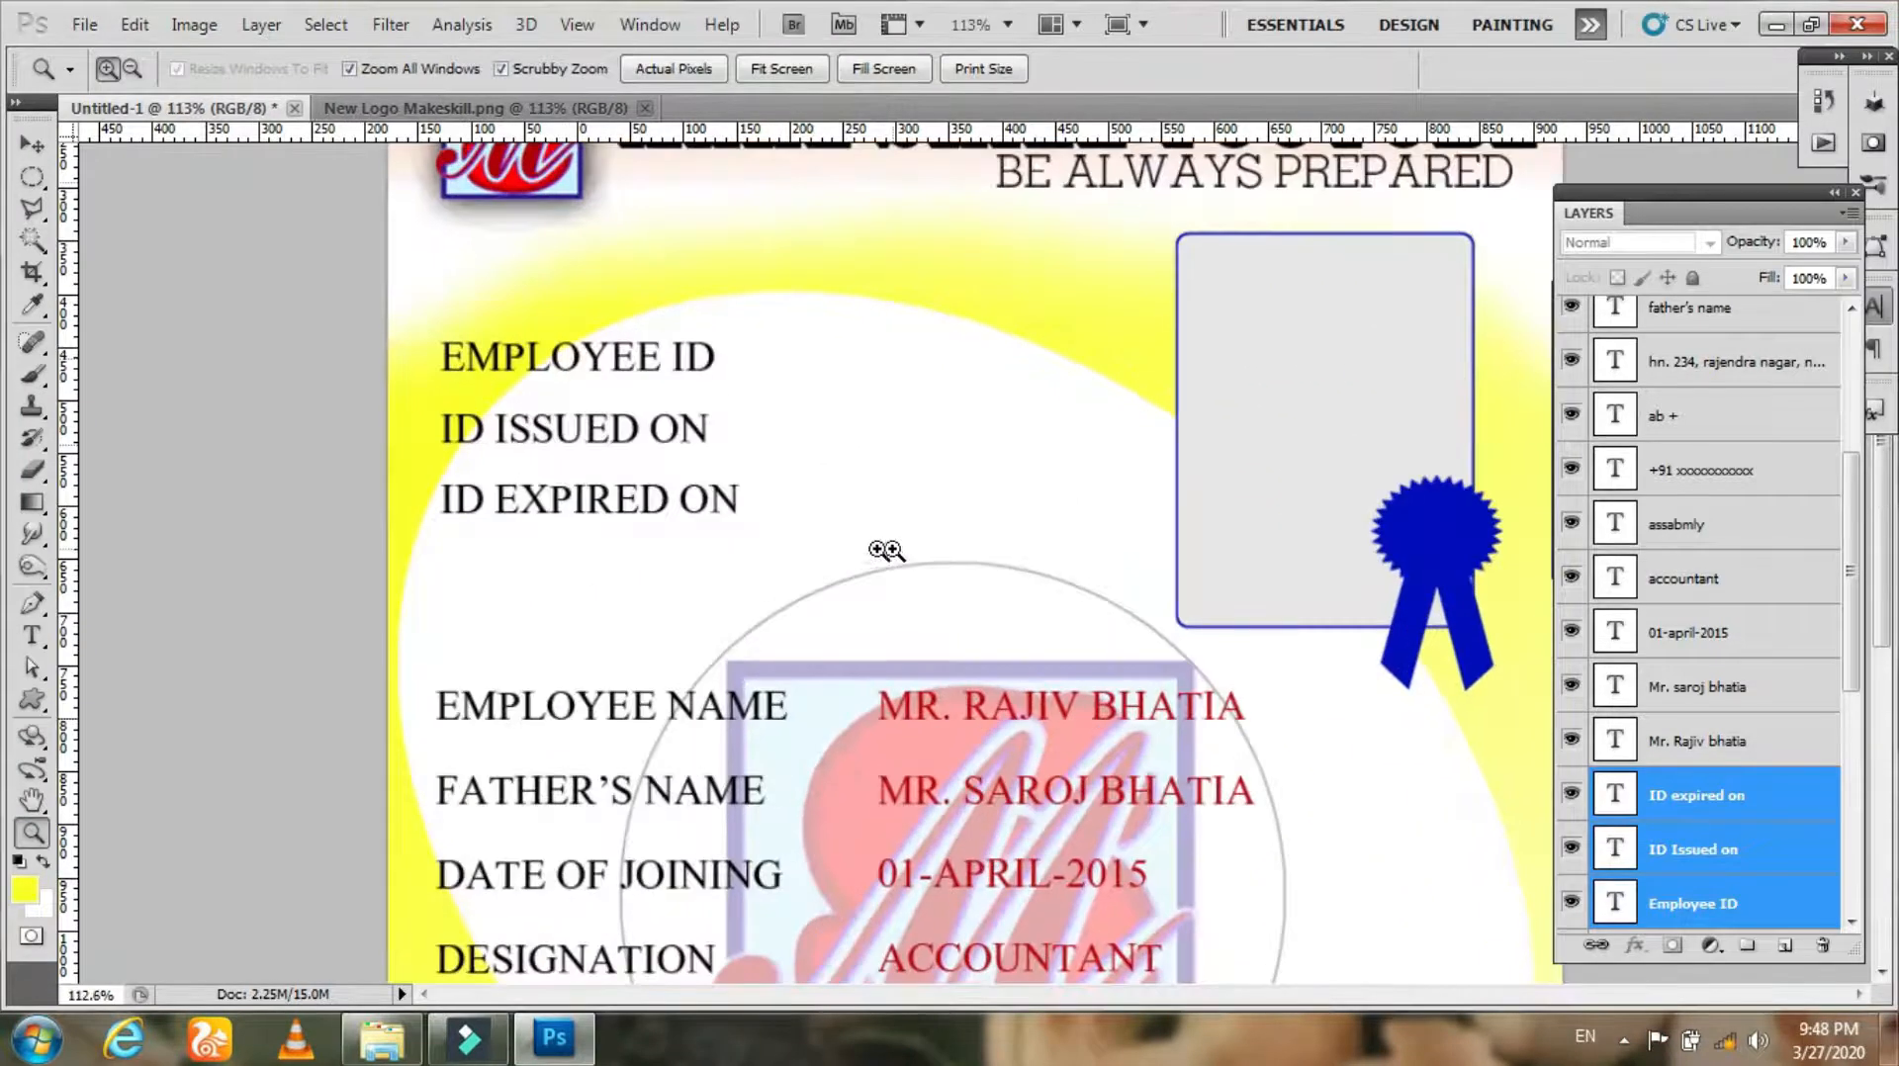
{"action": "right_click", "coordinate": [607, 362]}
{"action": "left_click", "coordinate": [633, 377]}
{"action": "left_click_drag", "start_coordinate": [606, 371], "coordinate": [963, 385]}
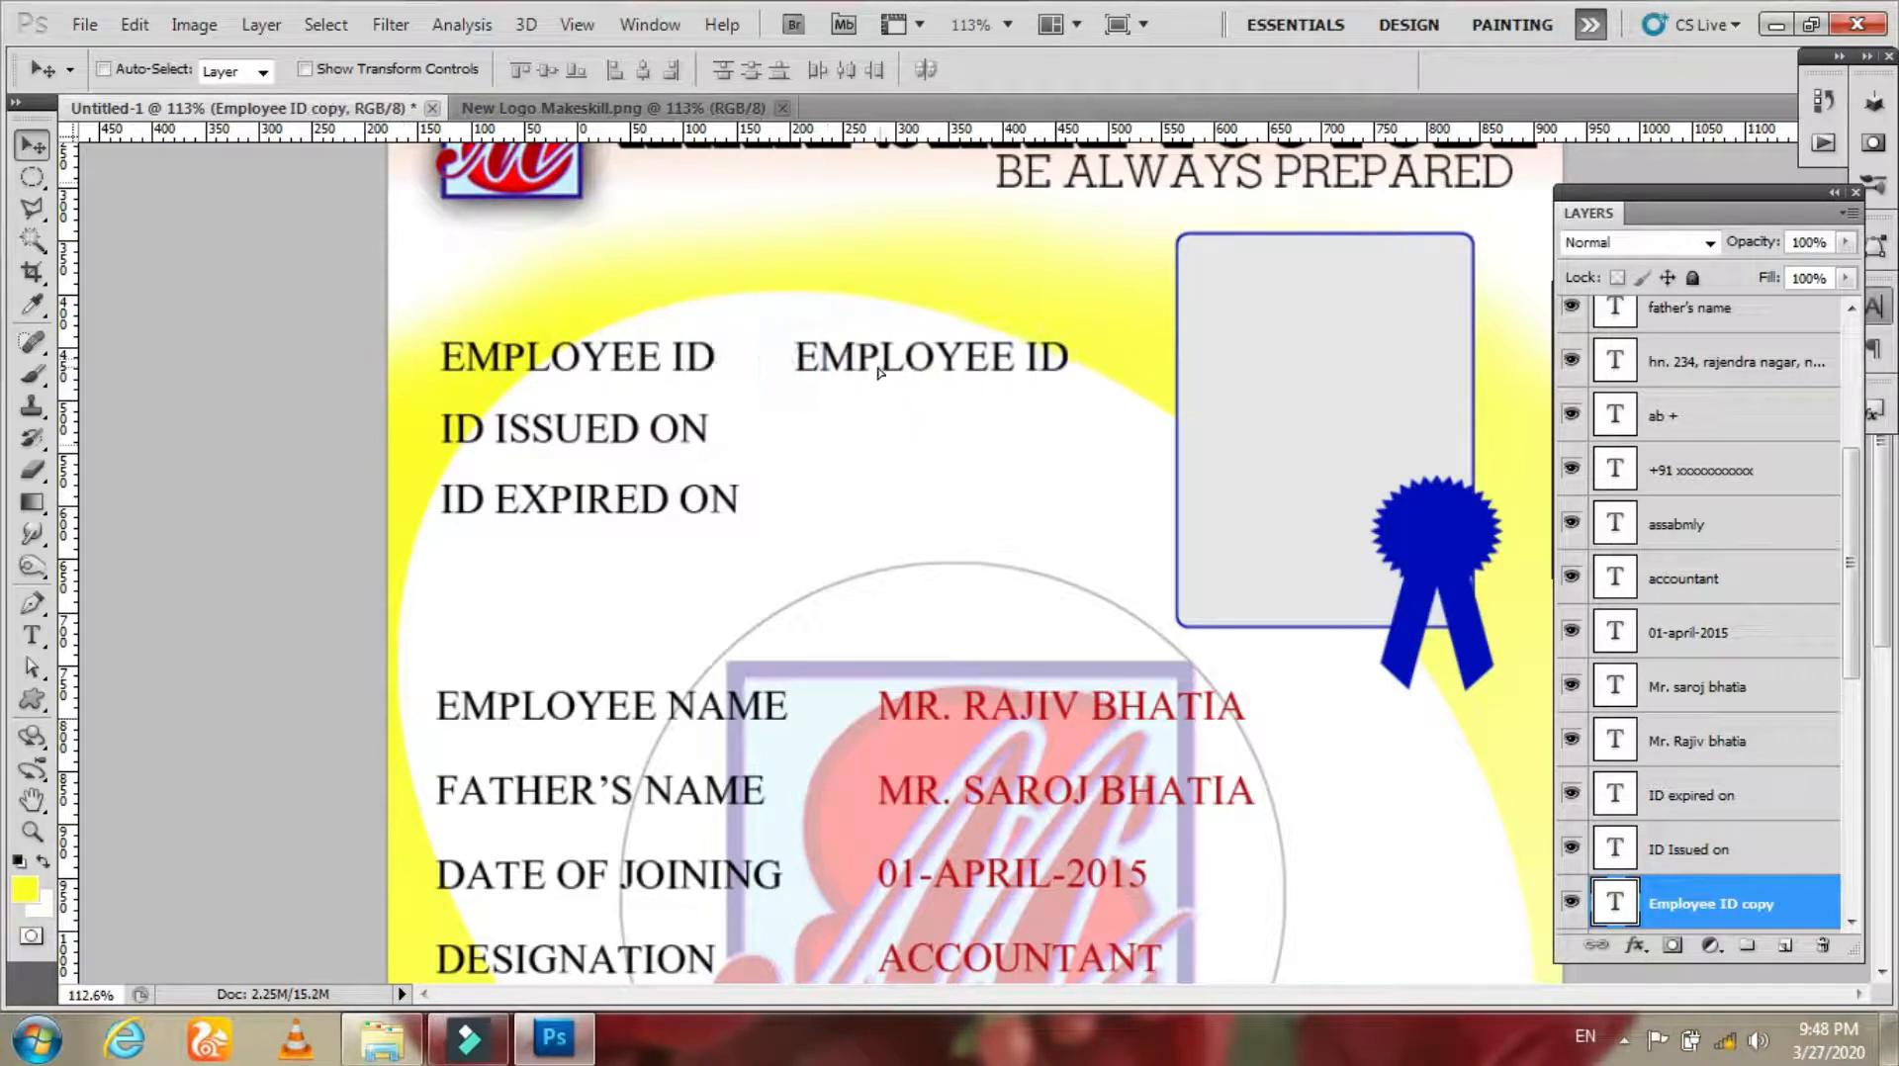
{"action": "key", "text": "t"}
{"action": "left_click", "coordinate": [820, 358]}
{"action": "key", "text": "ctrl+a"}
{"action": "type", "text": "avdx4342bd"}
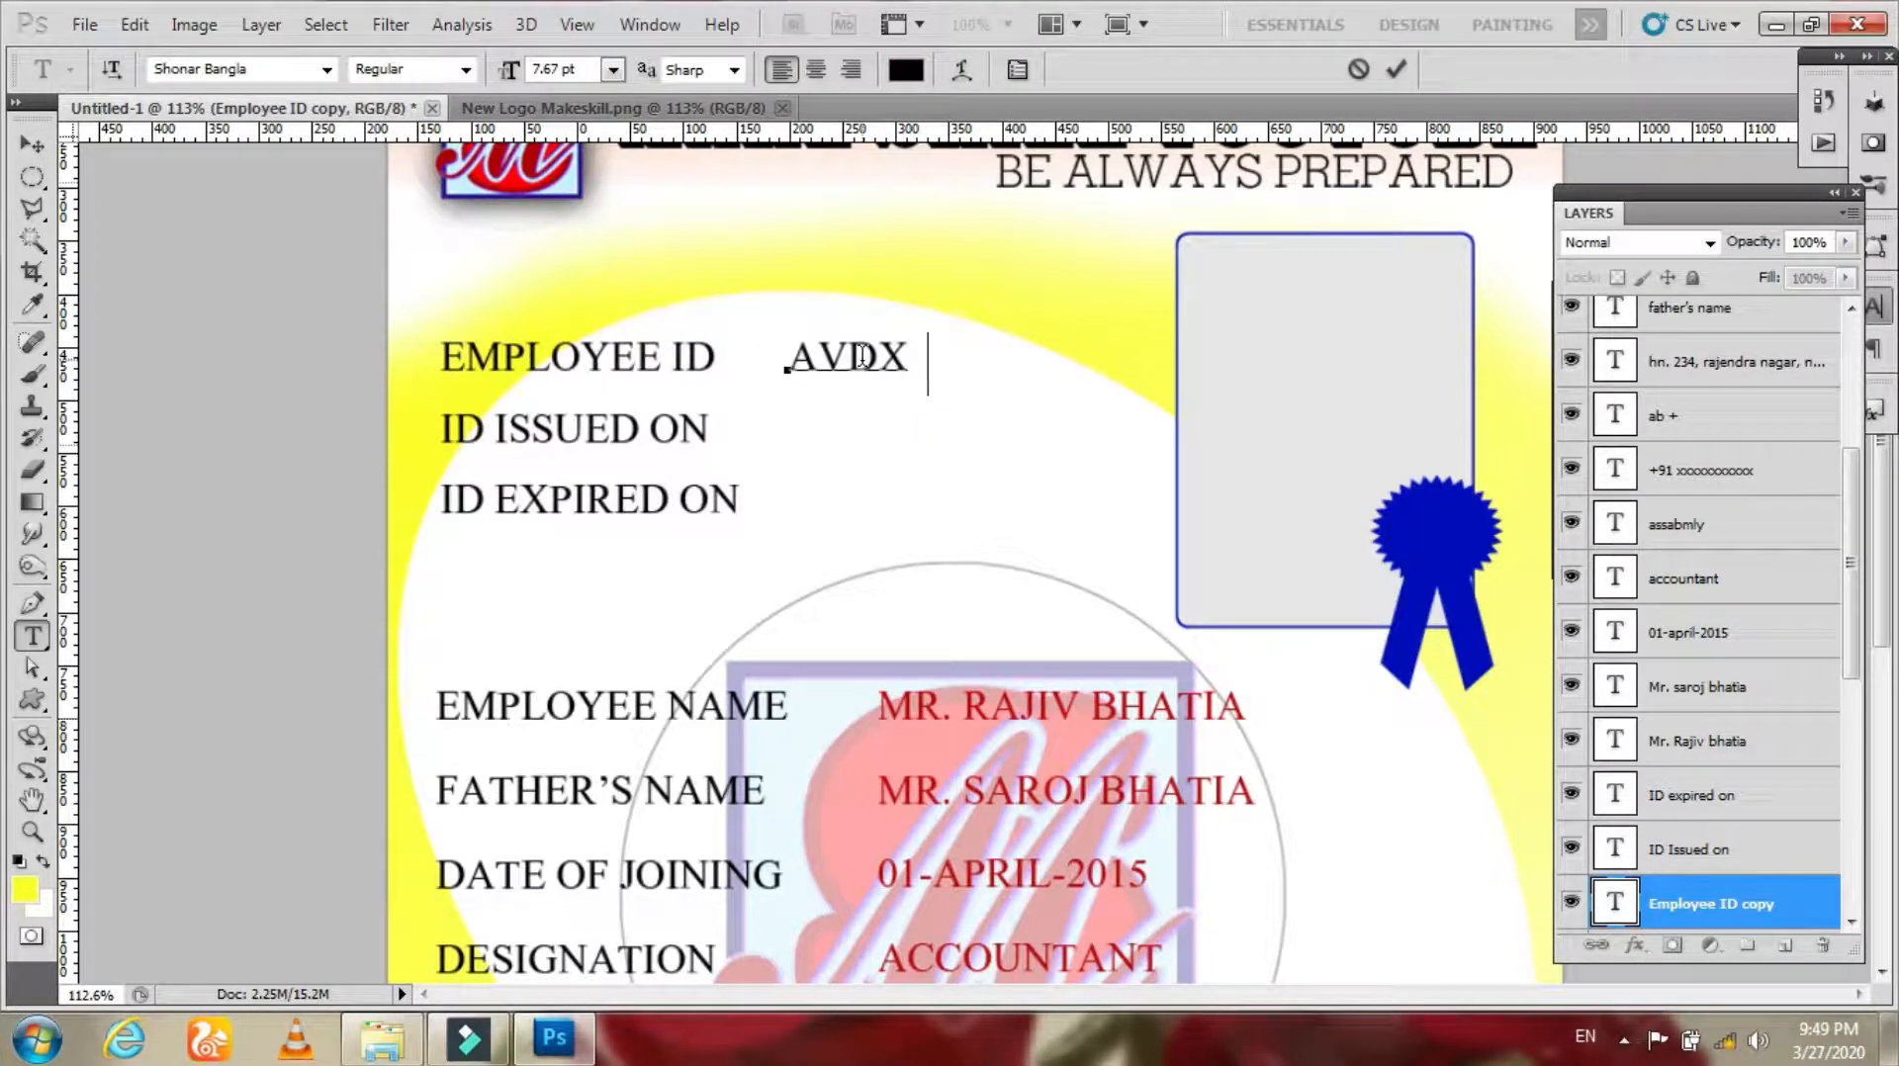
{"action": "key", "text": "ctrl+Return"}
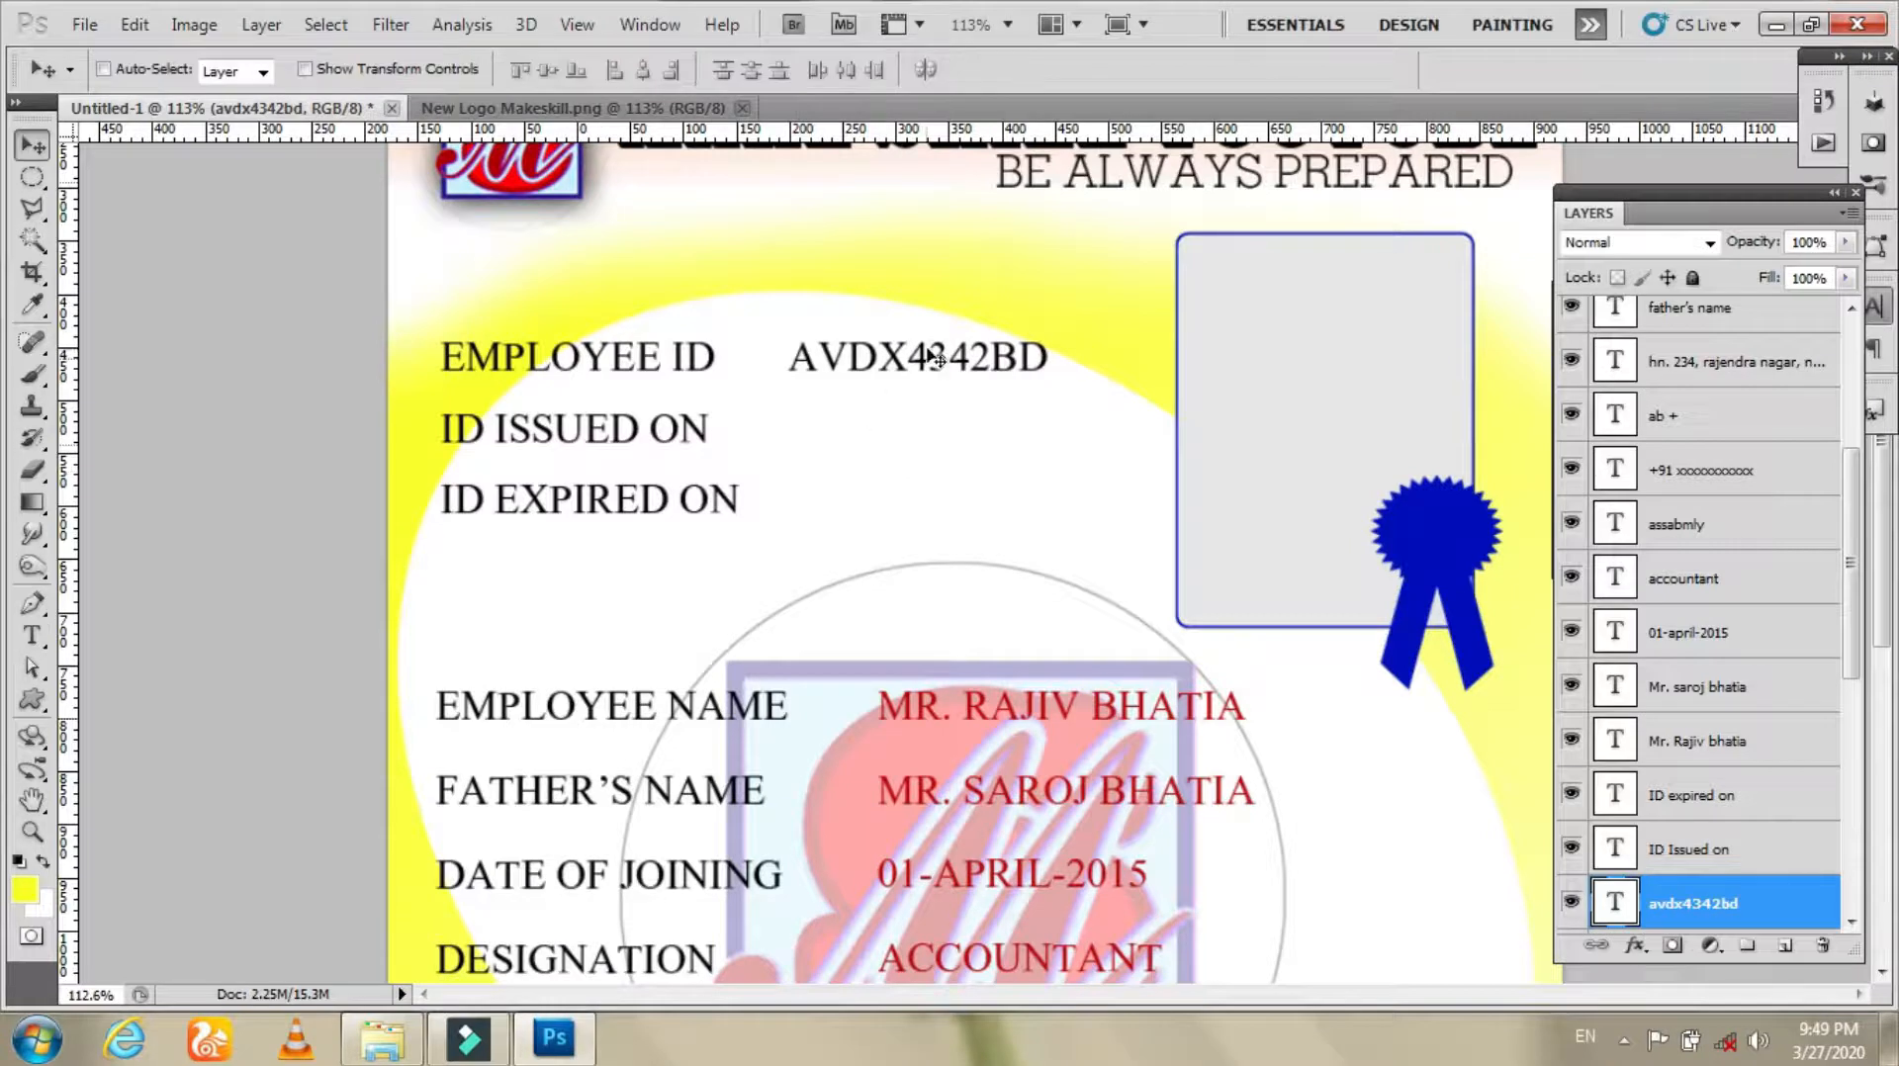
Step: Set the employee ID value's text colour to red
{"action": "left_click", "coordinate": [901, 69]}
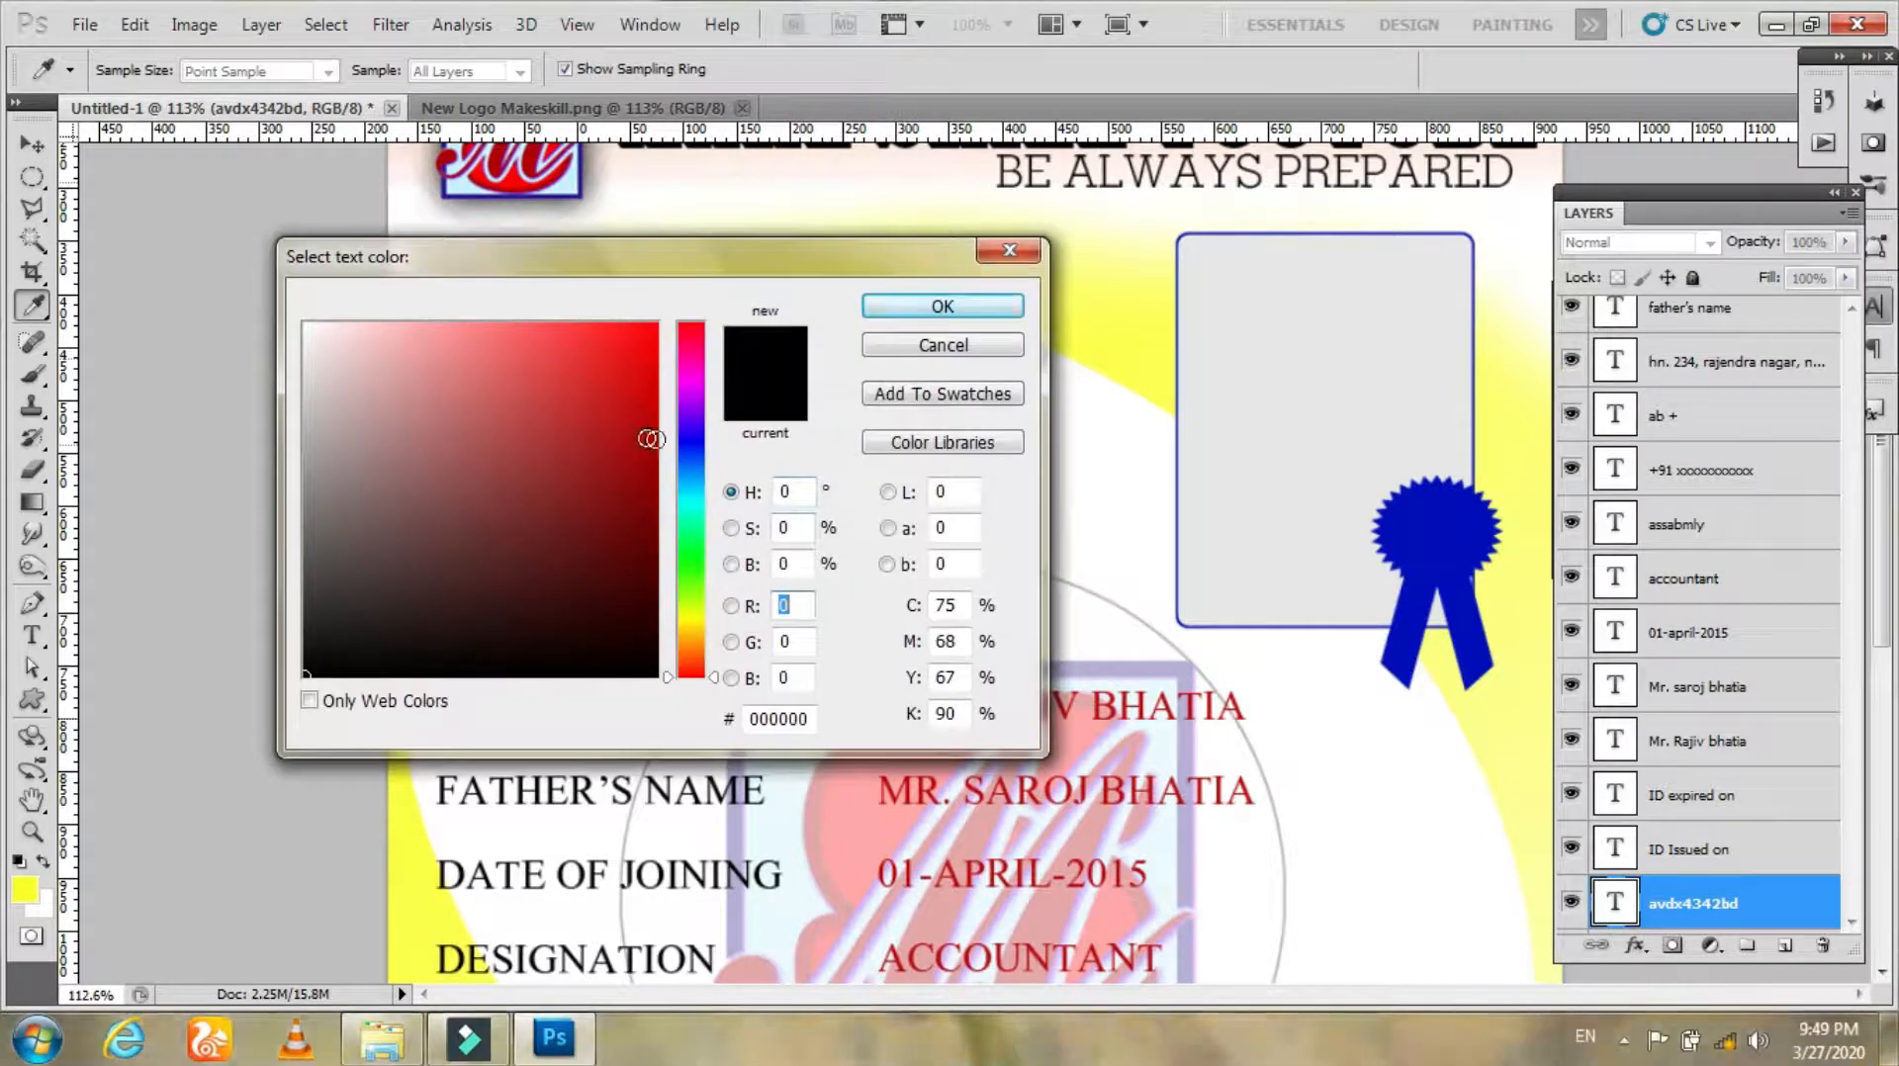
{"action": "left_click", "coordinate": [887, 305]}
{"action": "left_click", "coordinate": [901, 72]}
{"action": "mouse_move", "coordinate": [634, 455]}
{"action": "left_mouse_down"}
{"action": "mouse_move", "coordinate": [657, 450]}
{"action": "mouse_move", "coordinate": [650, 421]}
{"action": "left_mouse_up"}
{"action": "left_click", "coordinate": [901, 301]}
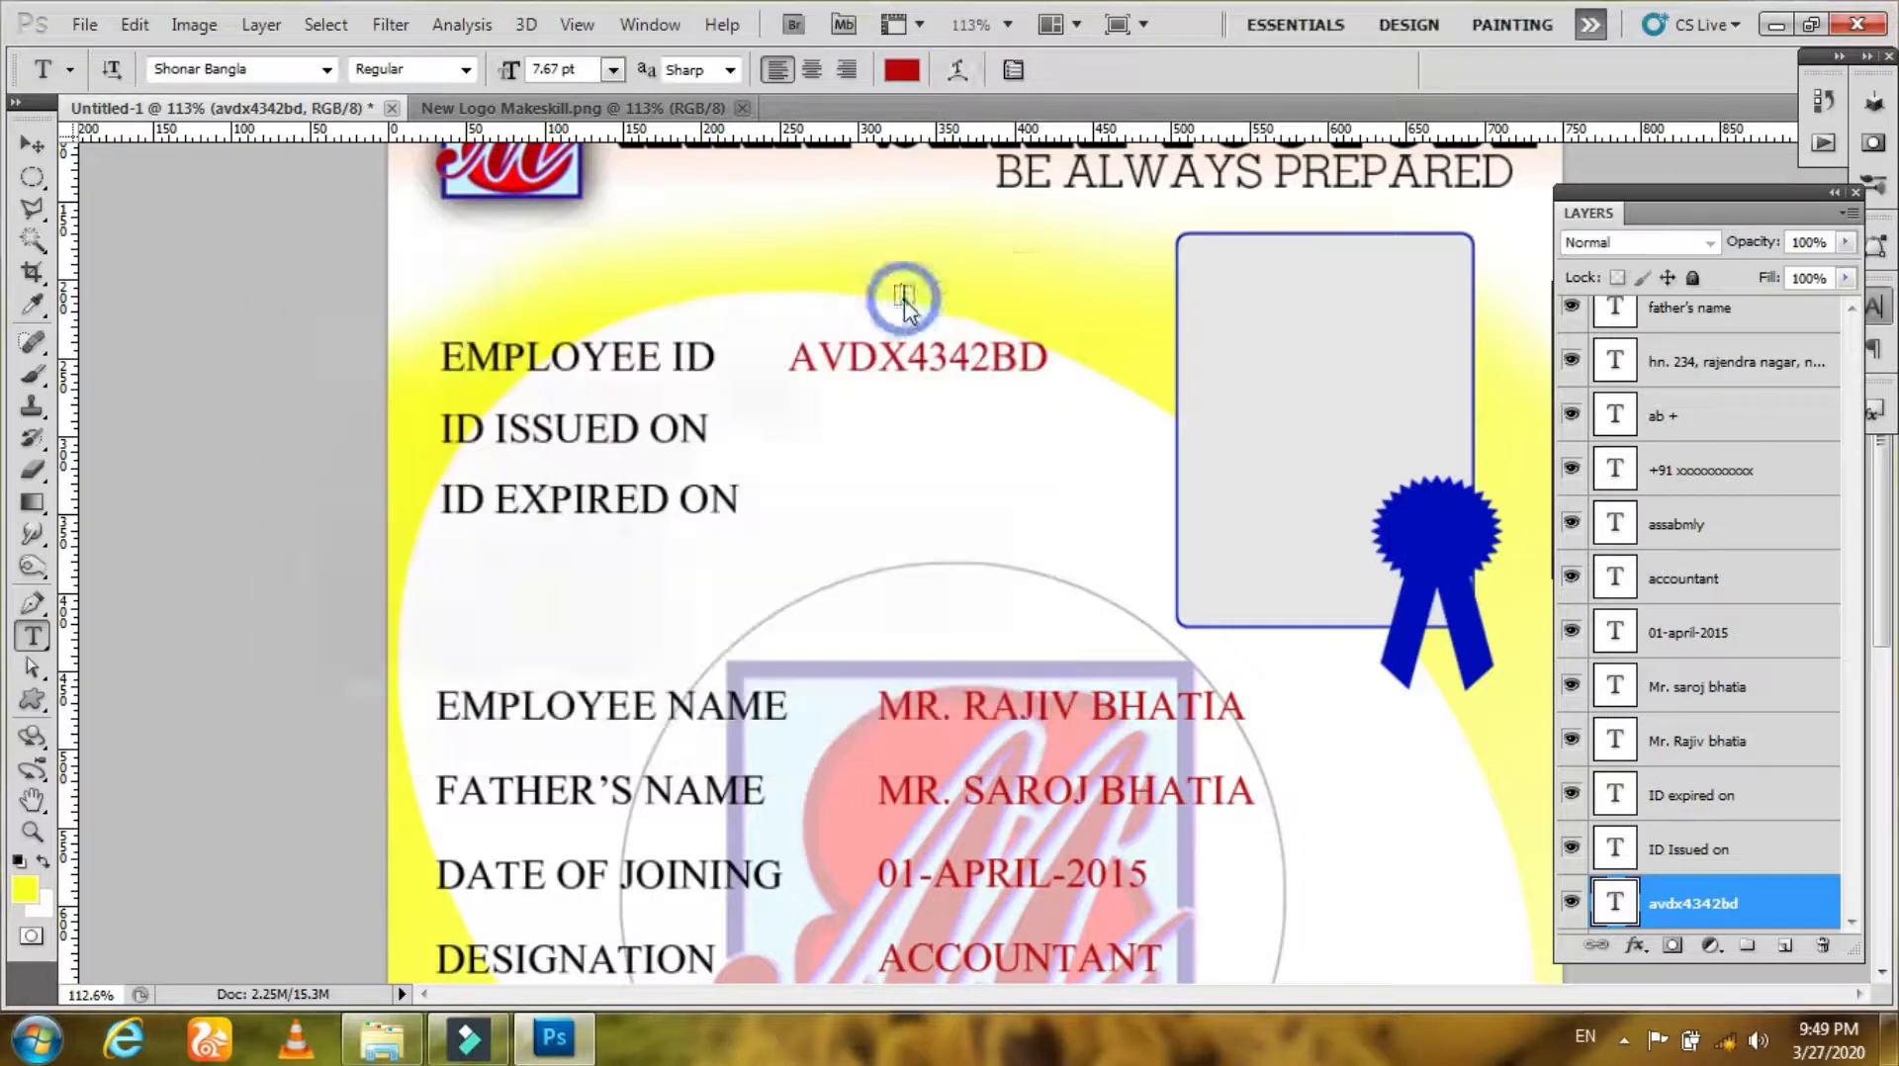
Step: Duplicate the employee ID value onto the ID ISSUED ON row and change it to 02-04-2015
{"action": "key", "text": "v"}
{"action": "left_click_drag", "start_coordinate": [889, 381], "coordinate": [887, 455]}
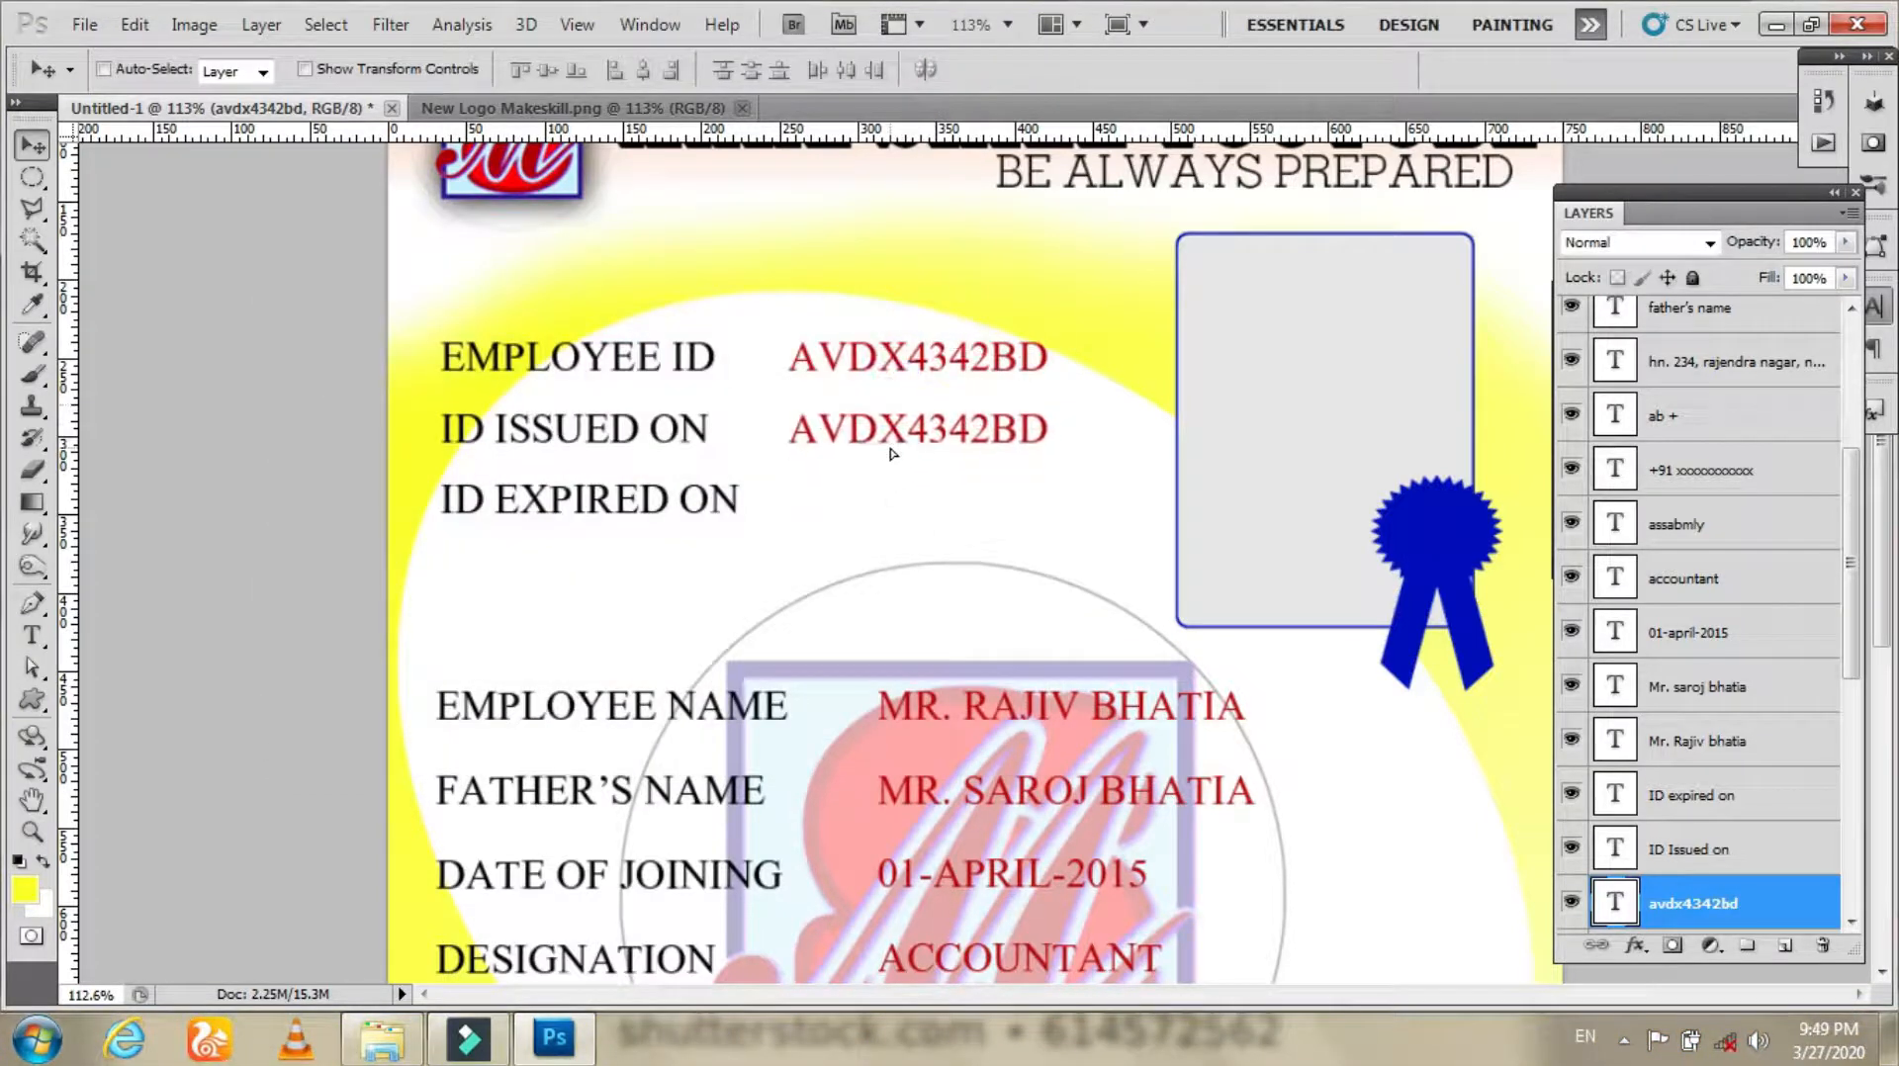
{"action": "key", "text": "t"}
{"action": "left_click", "coordinate": [875, 446]}
{"action": "key", "text": "ctrl+a"}
{"action": "type", "text": "02-04-2015"}
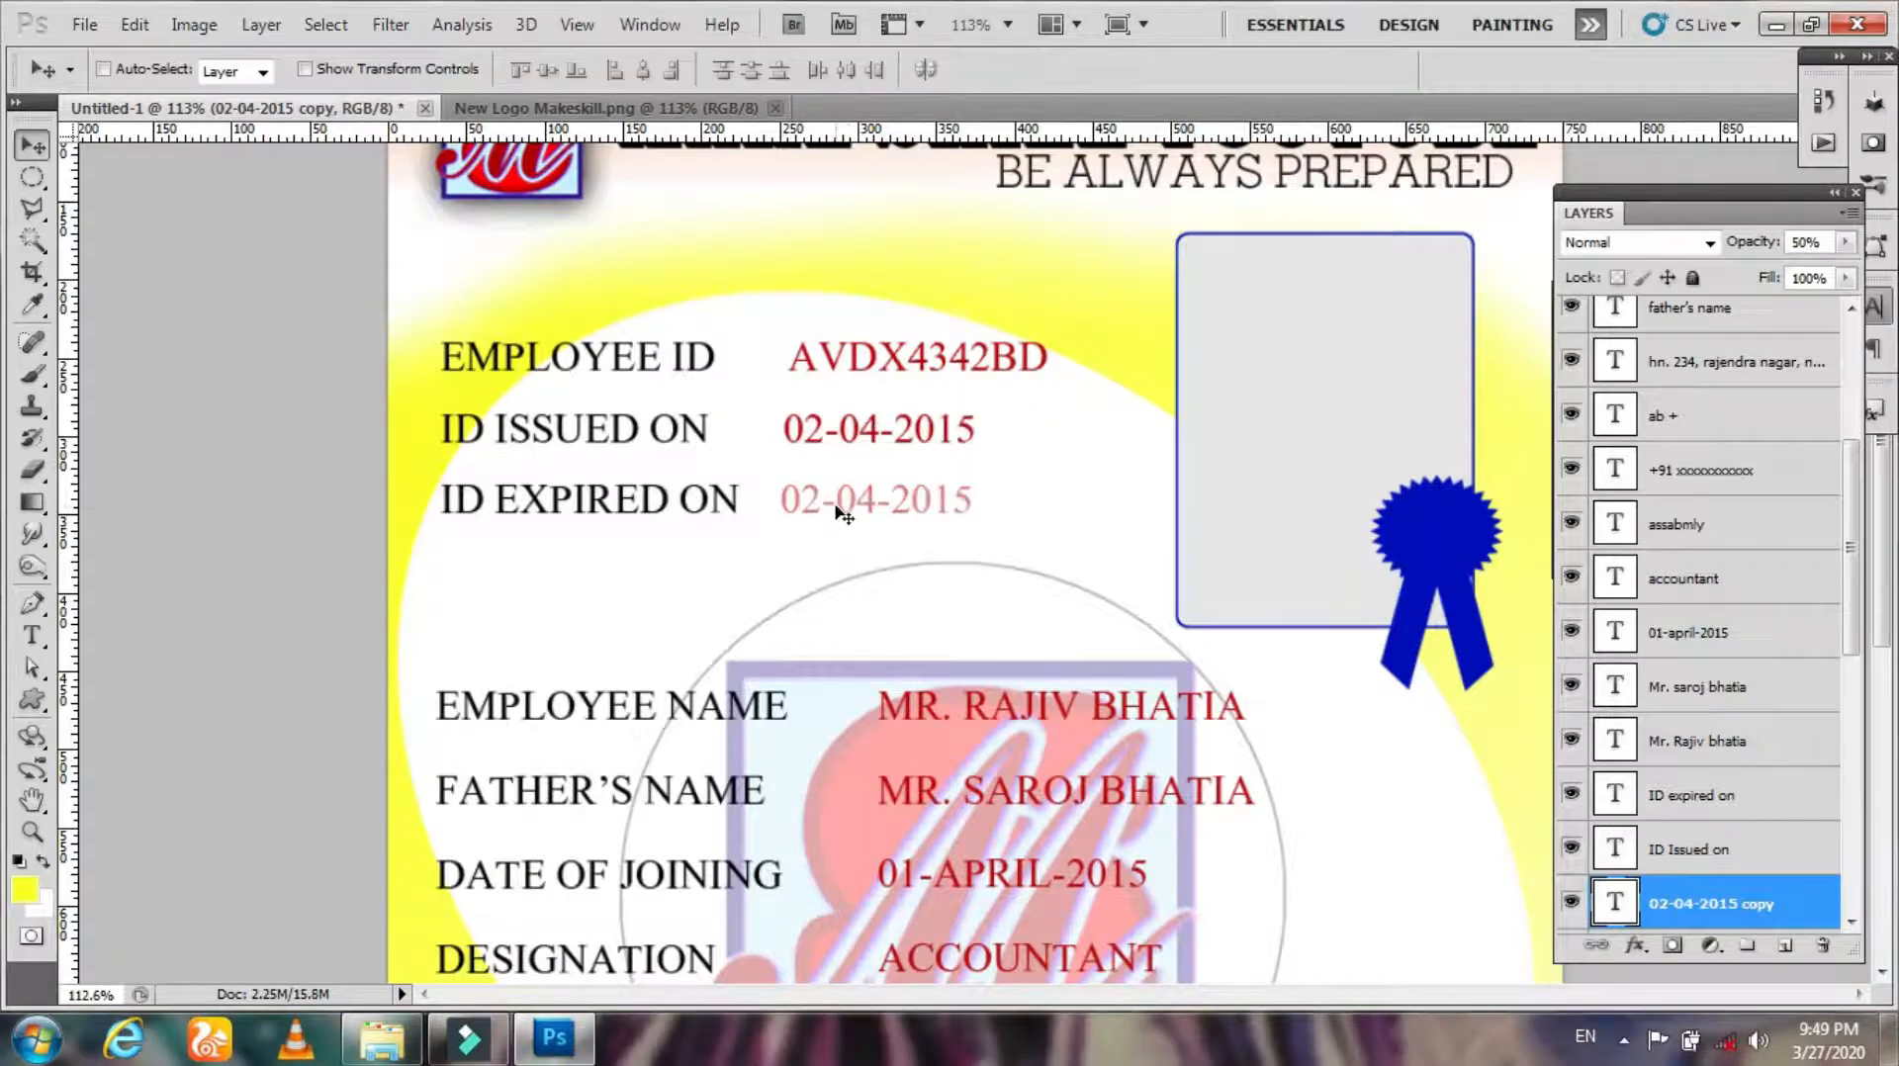
Step: Edit the copied date on the ID EXPIRED ON row to read 01-04-2020
{"action": "key", "text": "t"}
{"action": "left_click", "coordinate": [876, 500]}
{"action": "left_click_drag", "start_coordinate": [976, 499], "coordinate": [928, 500]}
{"action": "type", "text": "20"}
{"action": "left_click_drag", "start_coordinate": [802, 503], "coordinate": [821, 502]}
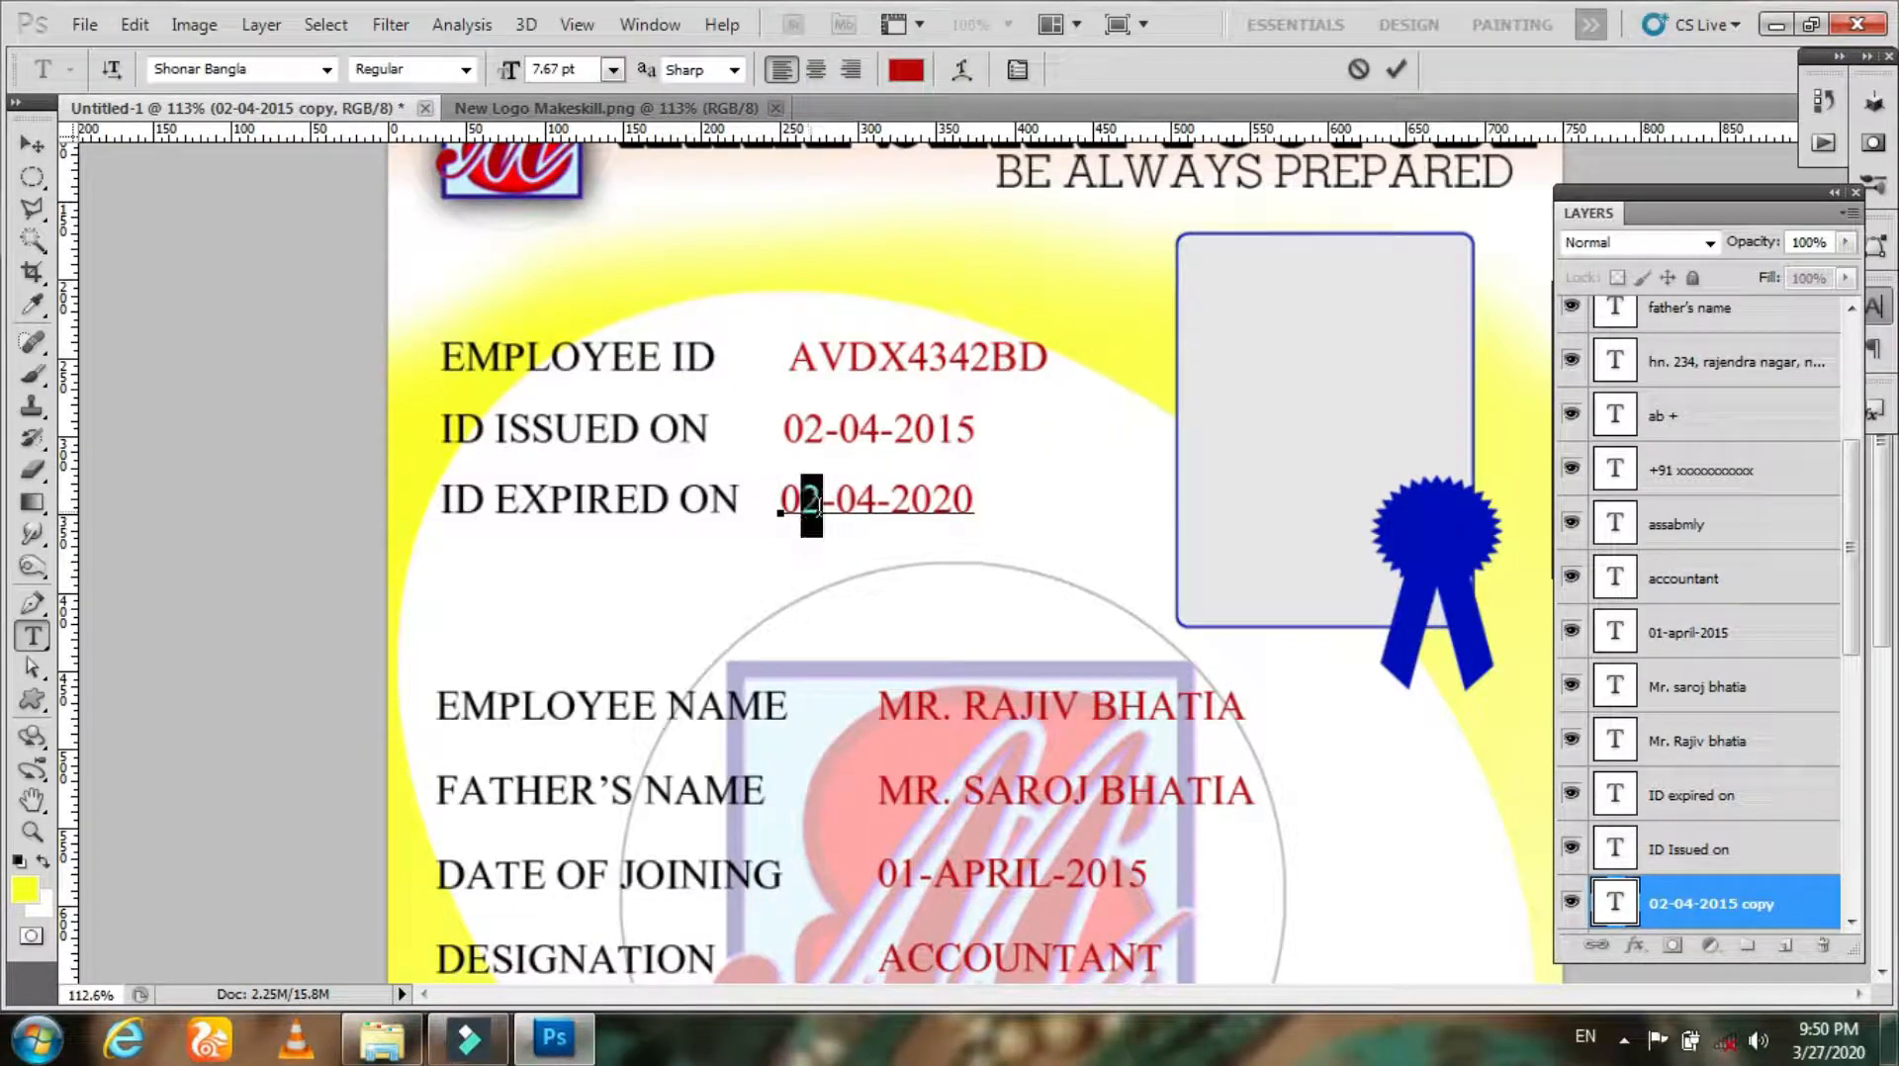
{"action": "type", "text": "1"}
{"action": "left_click", "coordinate": [1396, 69]}
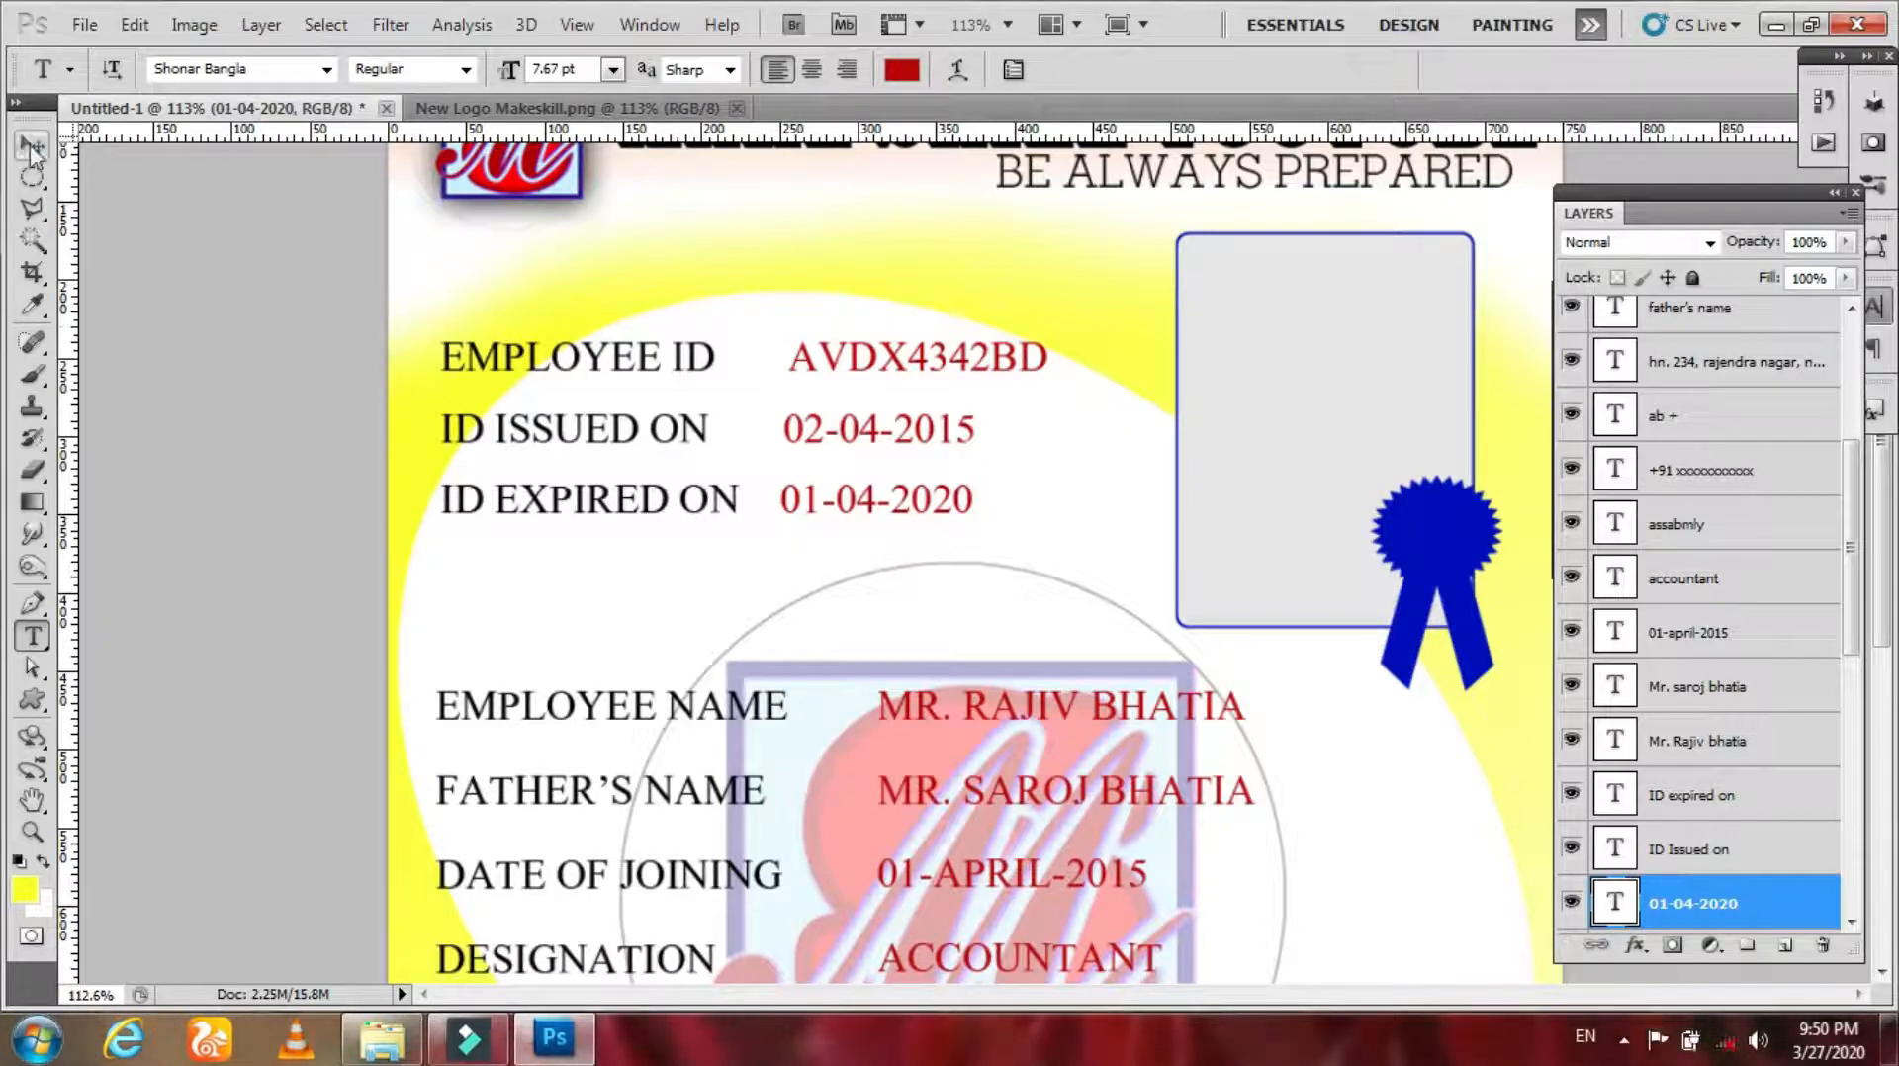
Step: Select the three ID value layers and align their left edges
{"action": "key", "text": "v"}
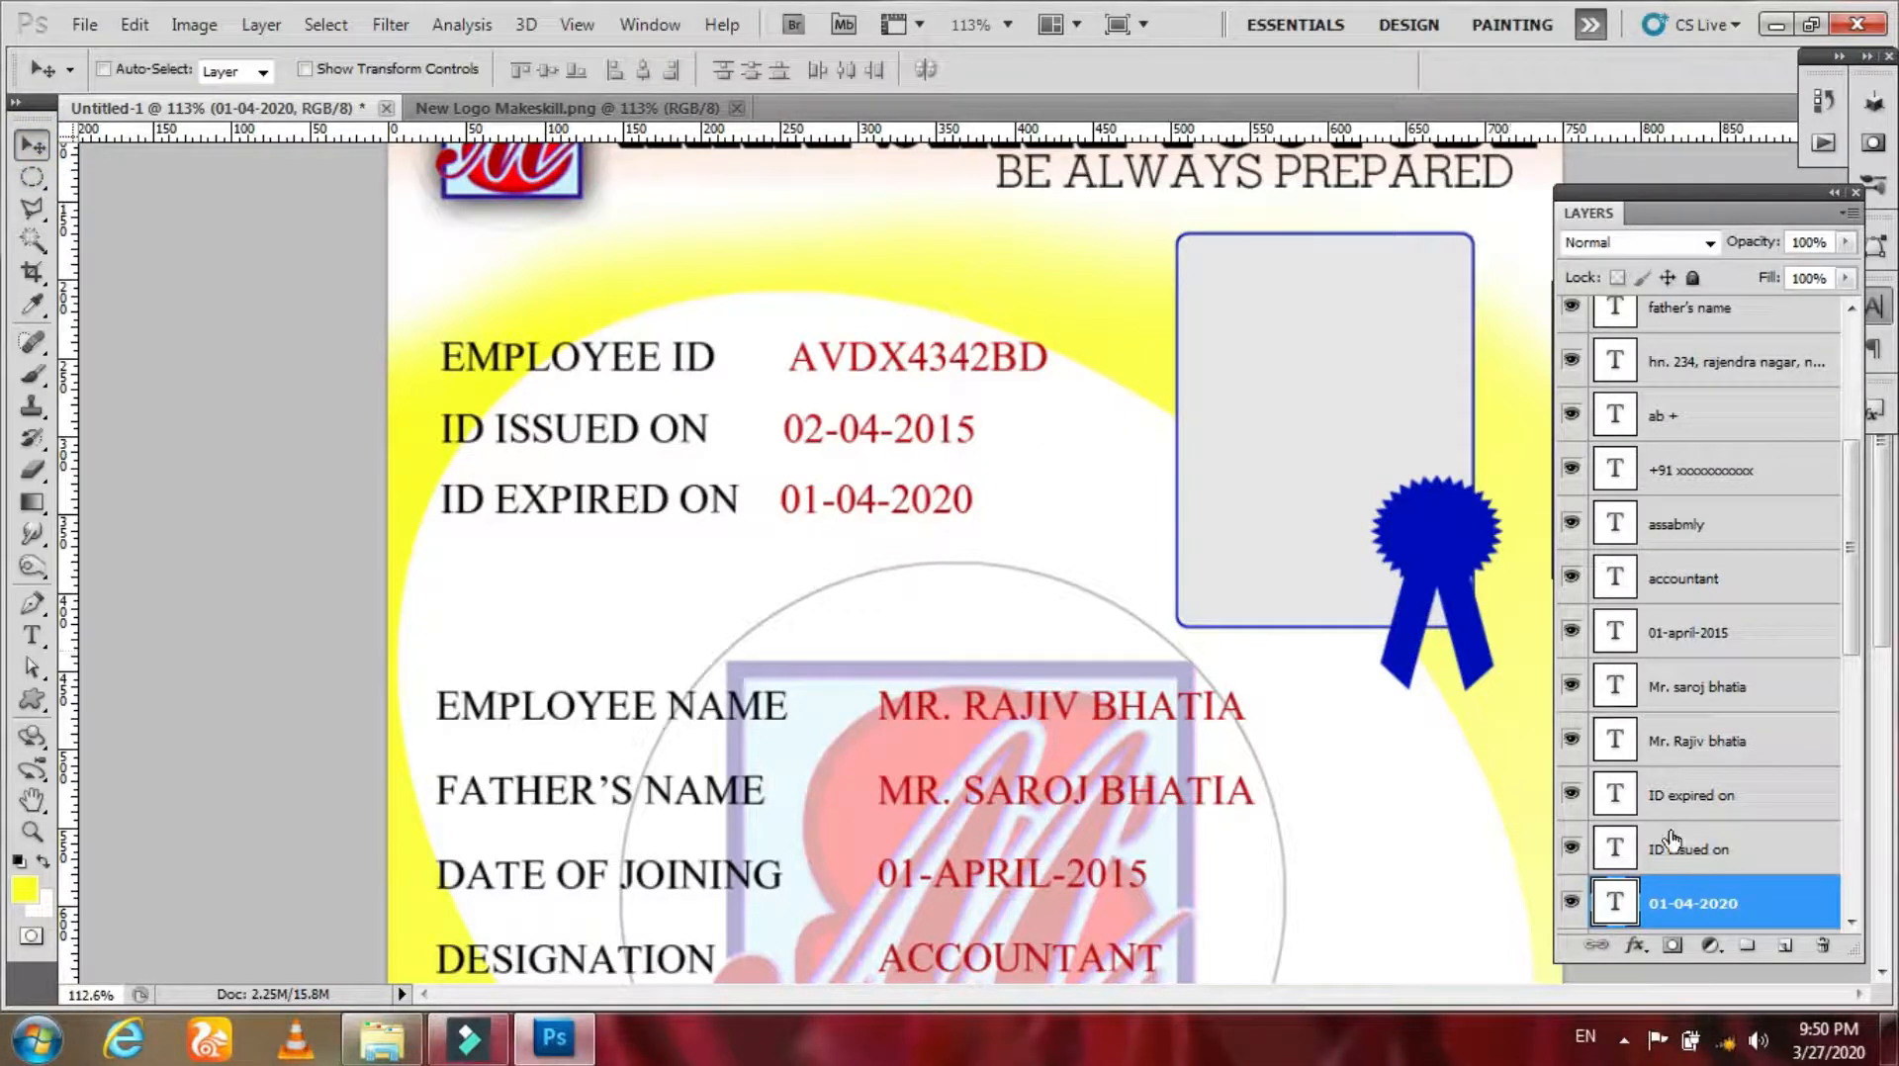
{"action": "left_click", "coordinate": [1671, 797], "text": "shift"}
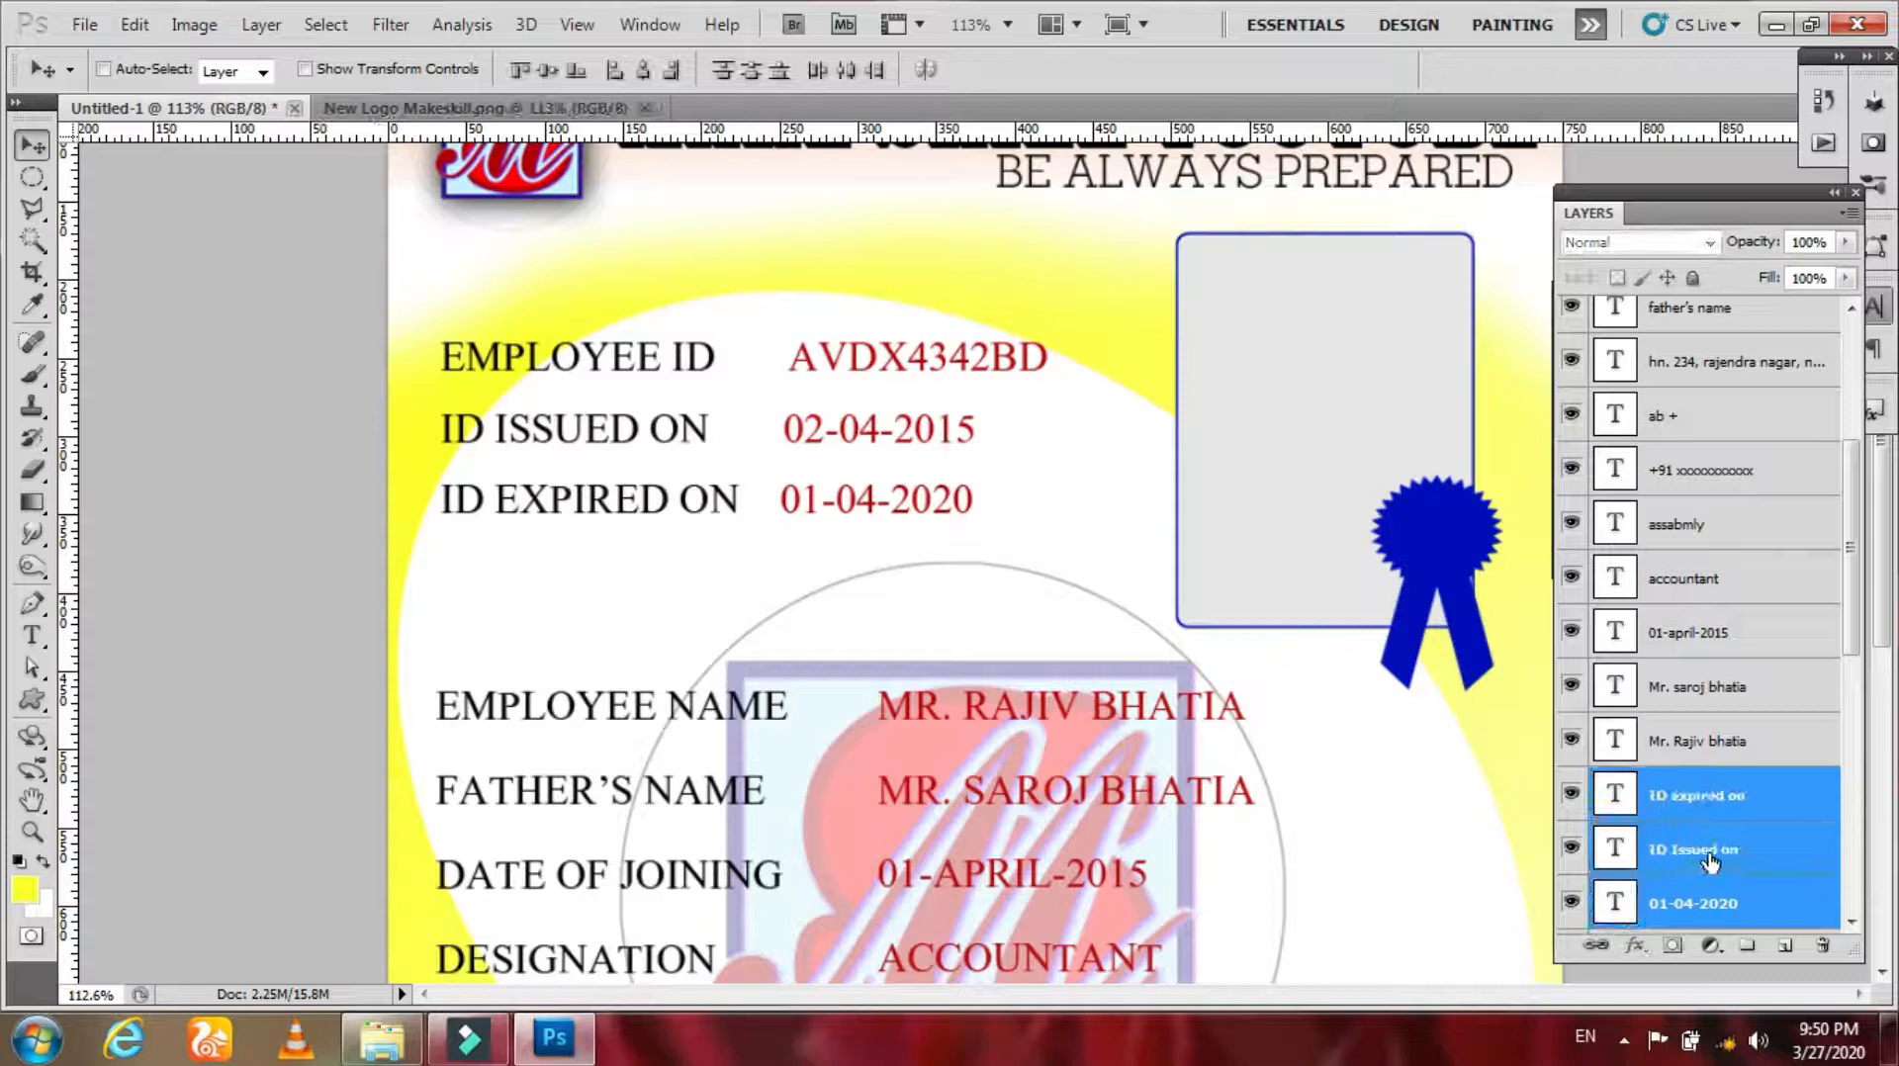
{"action": "left_click_drag", "start_coordinate": [1850, 561], "coordinate": [1853, 675]}
{"action": "left_click", "coordinate": [1723, 577]}
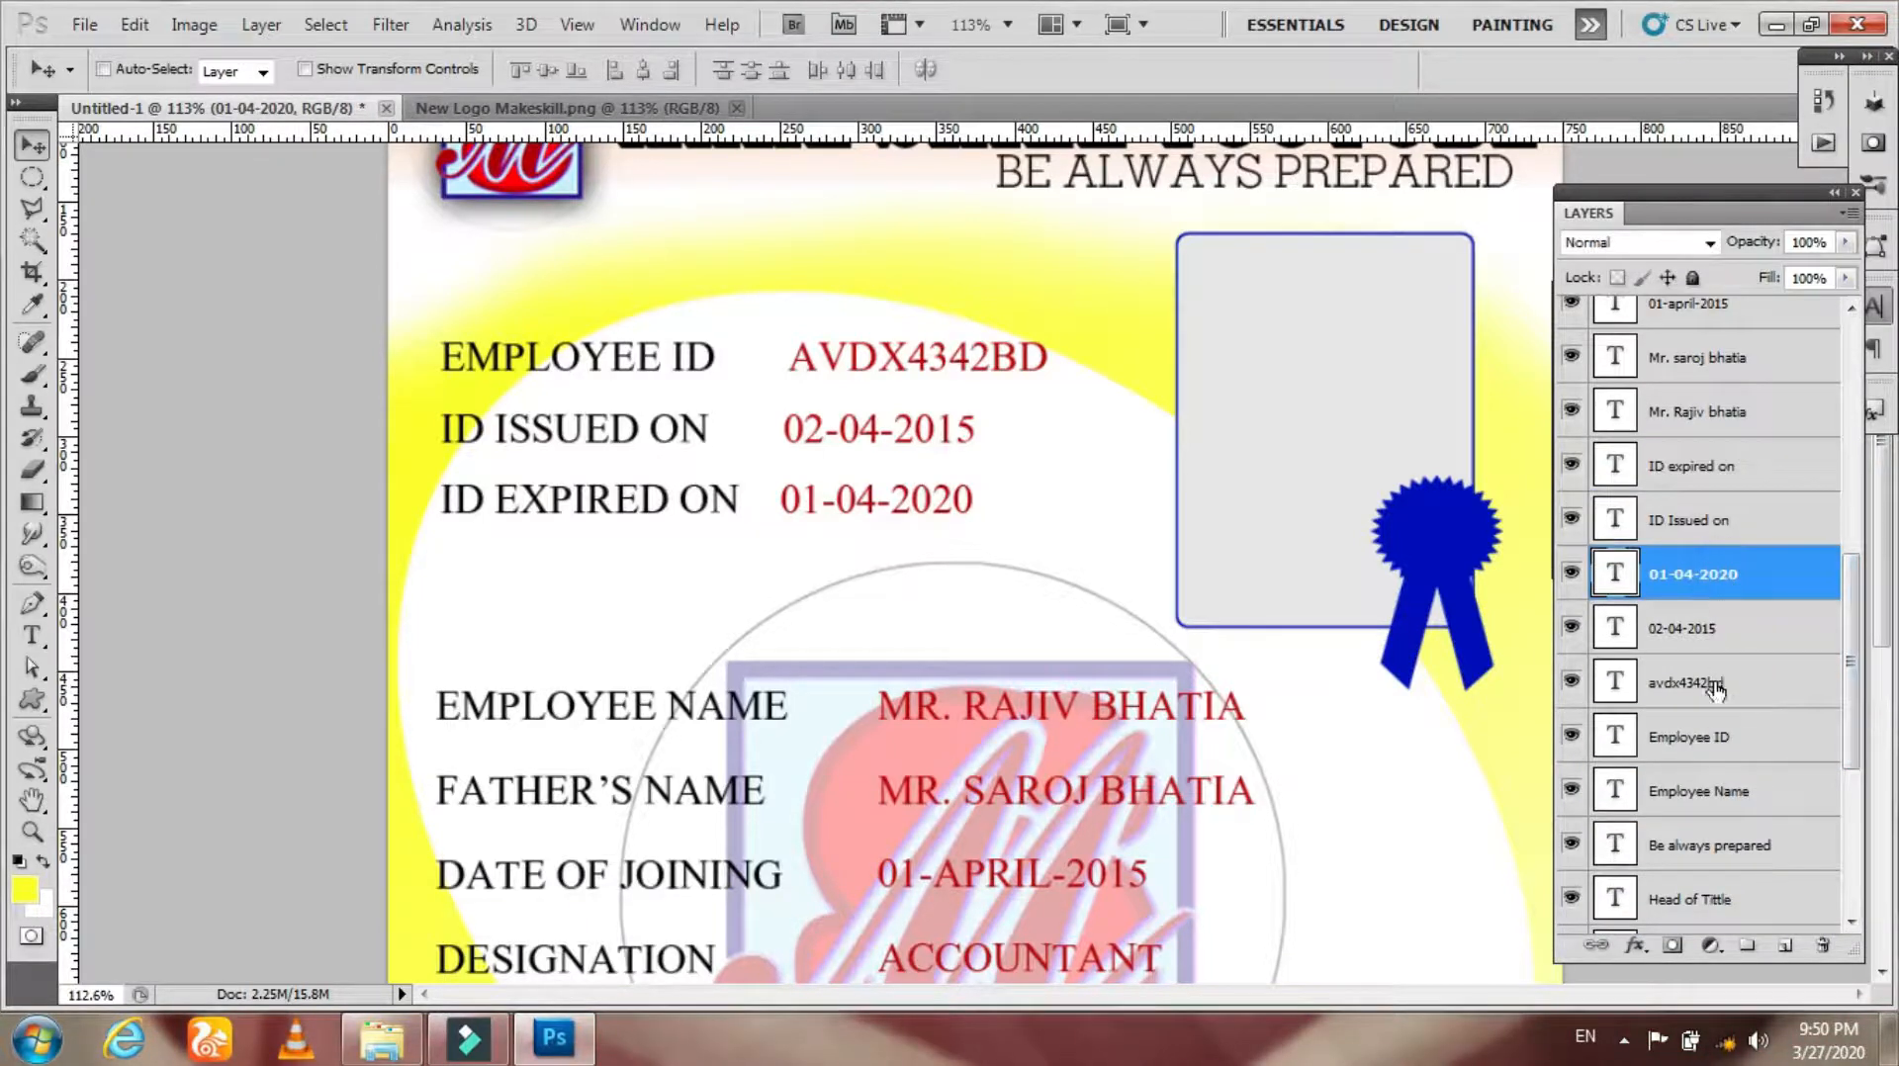
{"action": "left_click", "coordinate": [1721, 683], "text": "shift"}
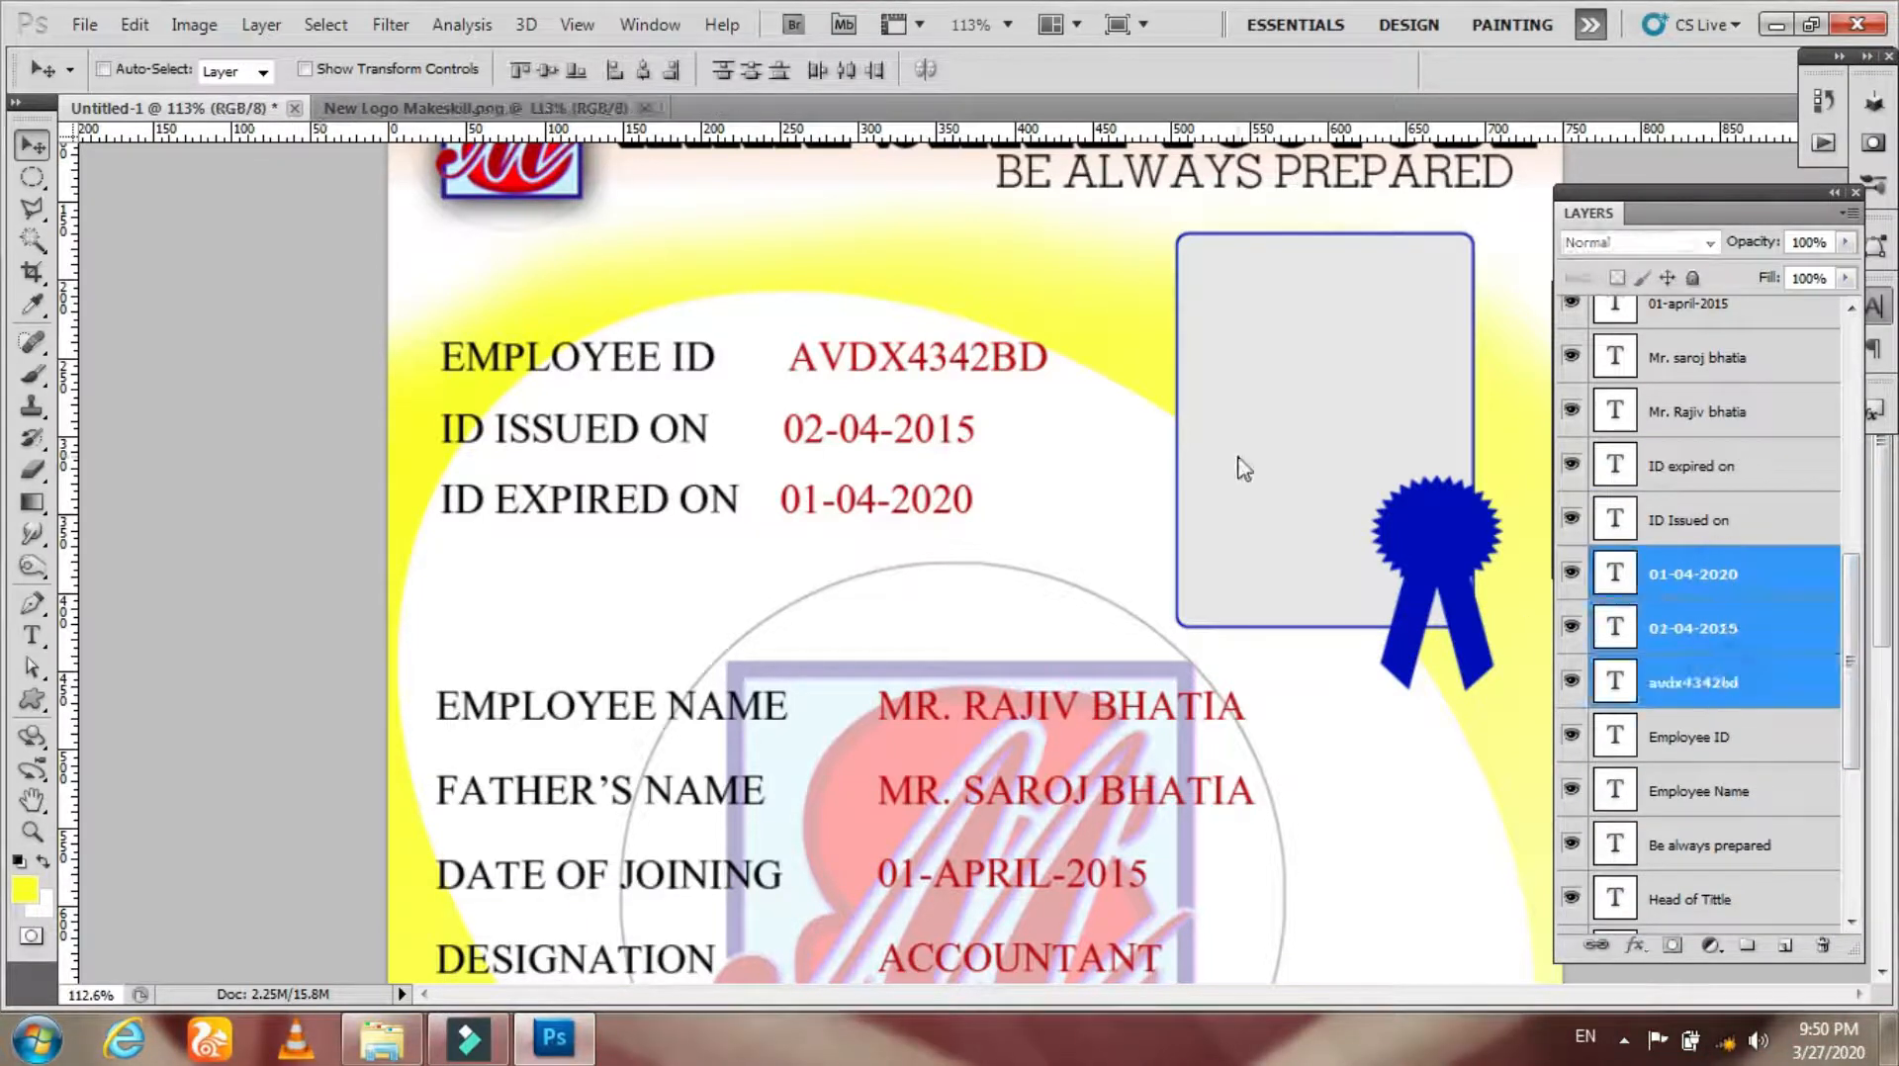
{"action": "left_click", "coordinate": [617, 70]}
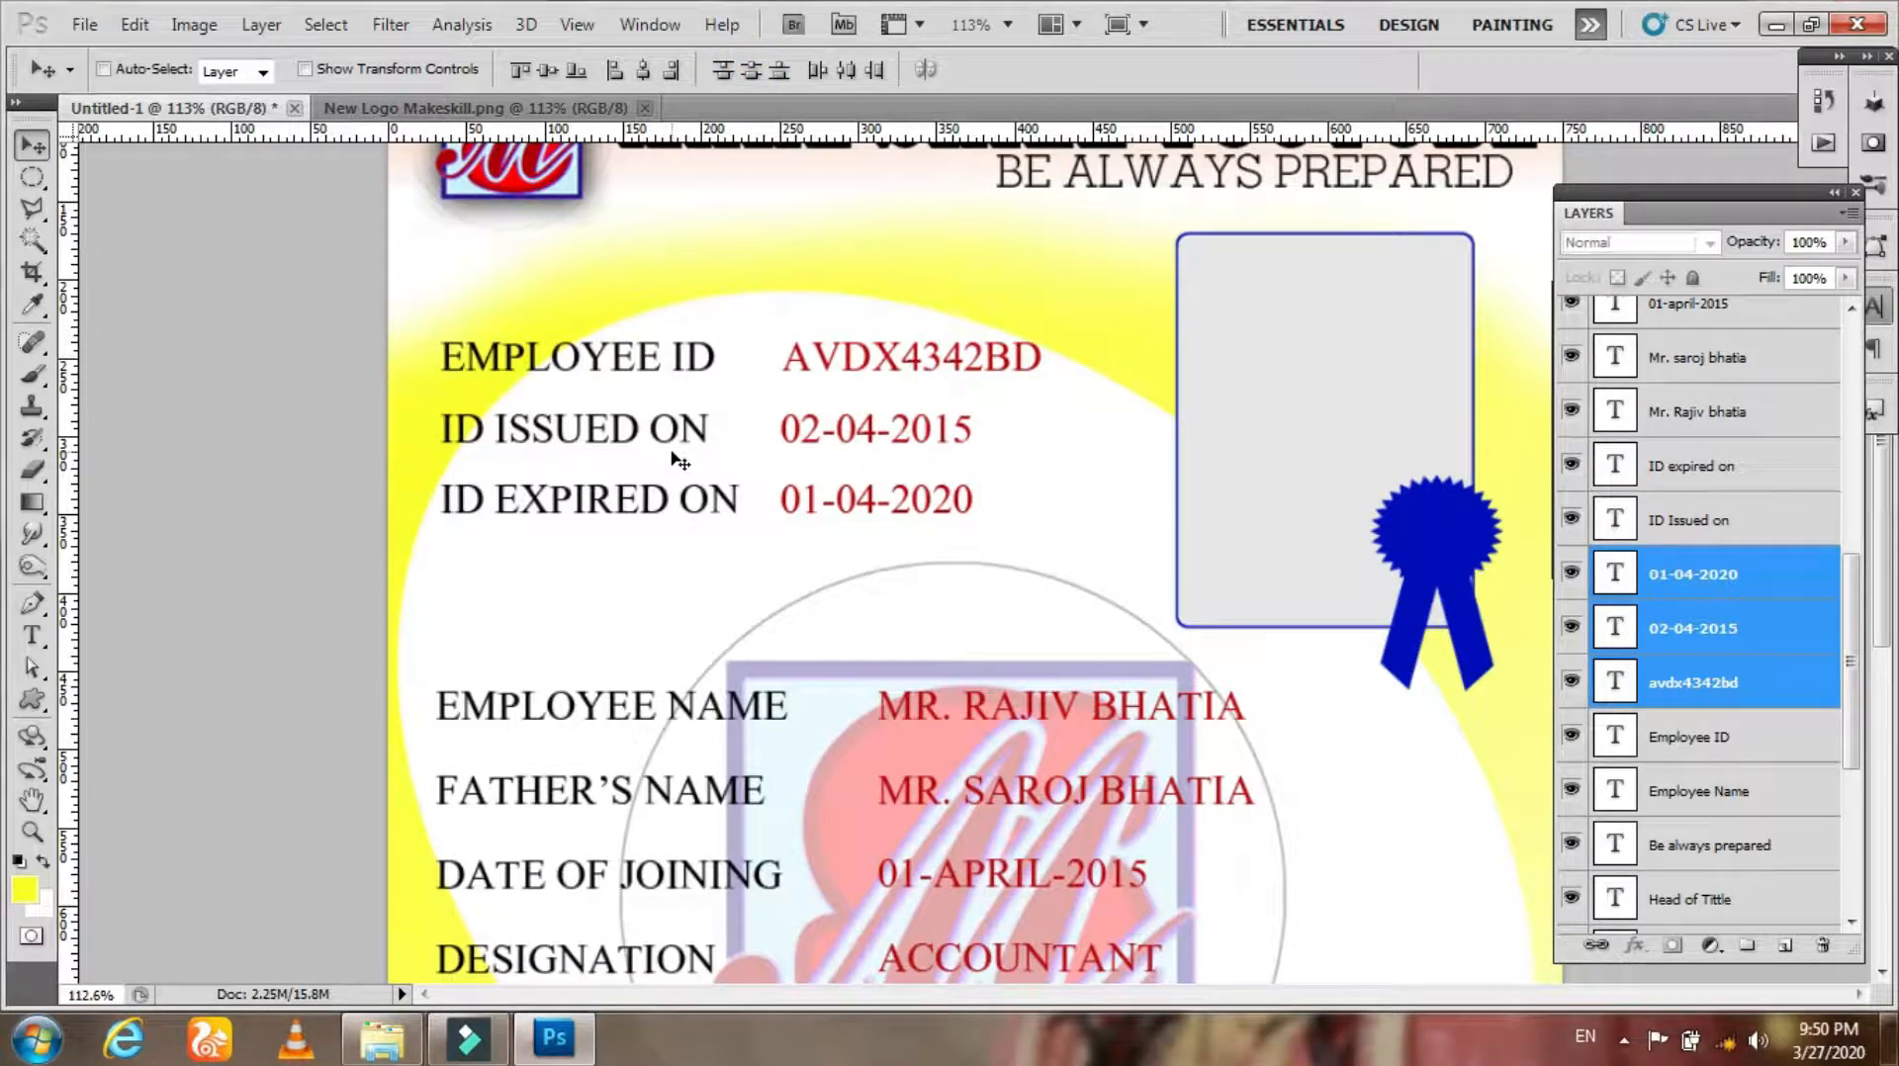
Step: Reduce the watermark logo layer's opacity to 9%
{"action": "key", "text": "z"}
{"action": "key", "text": "ctrl+0"}
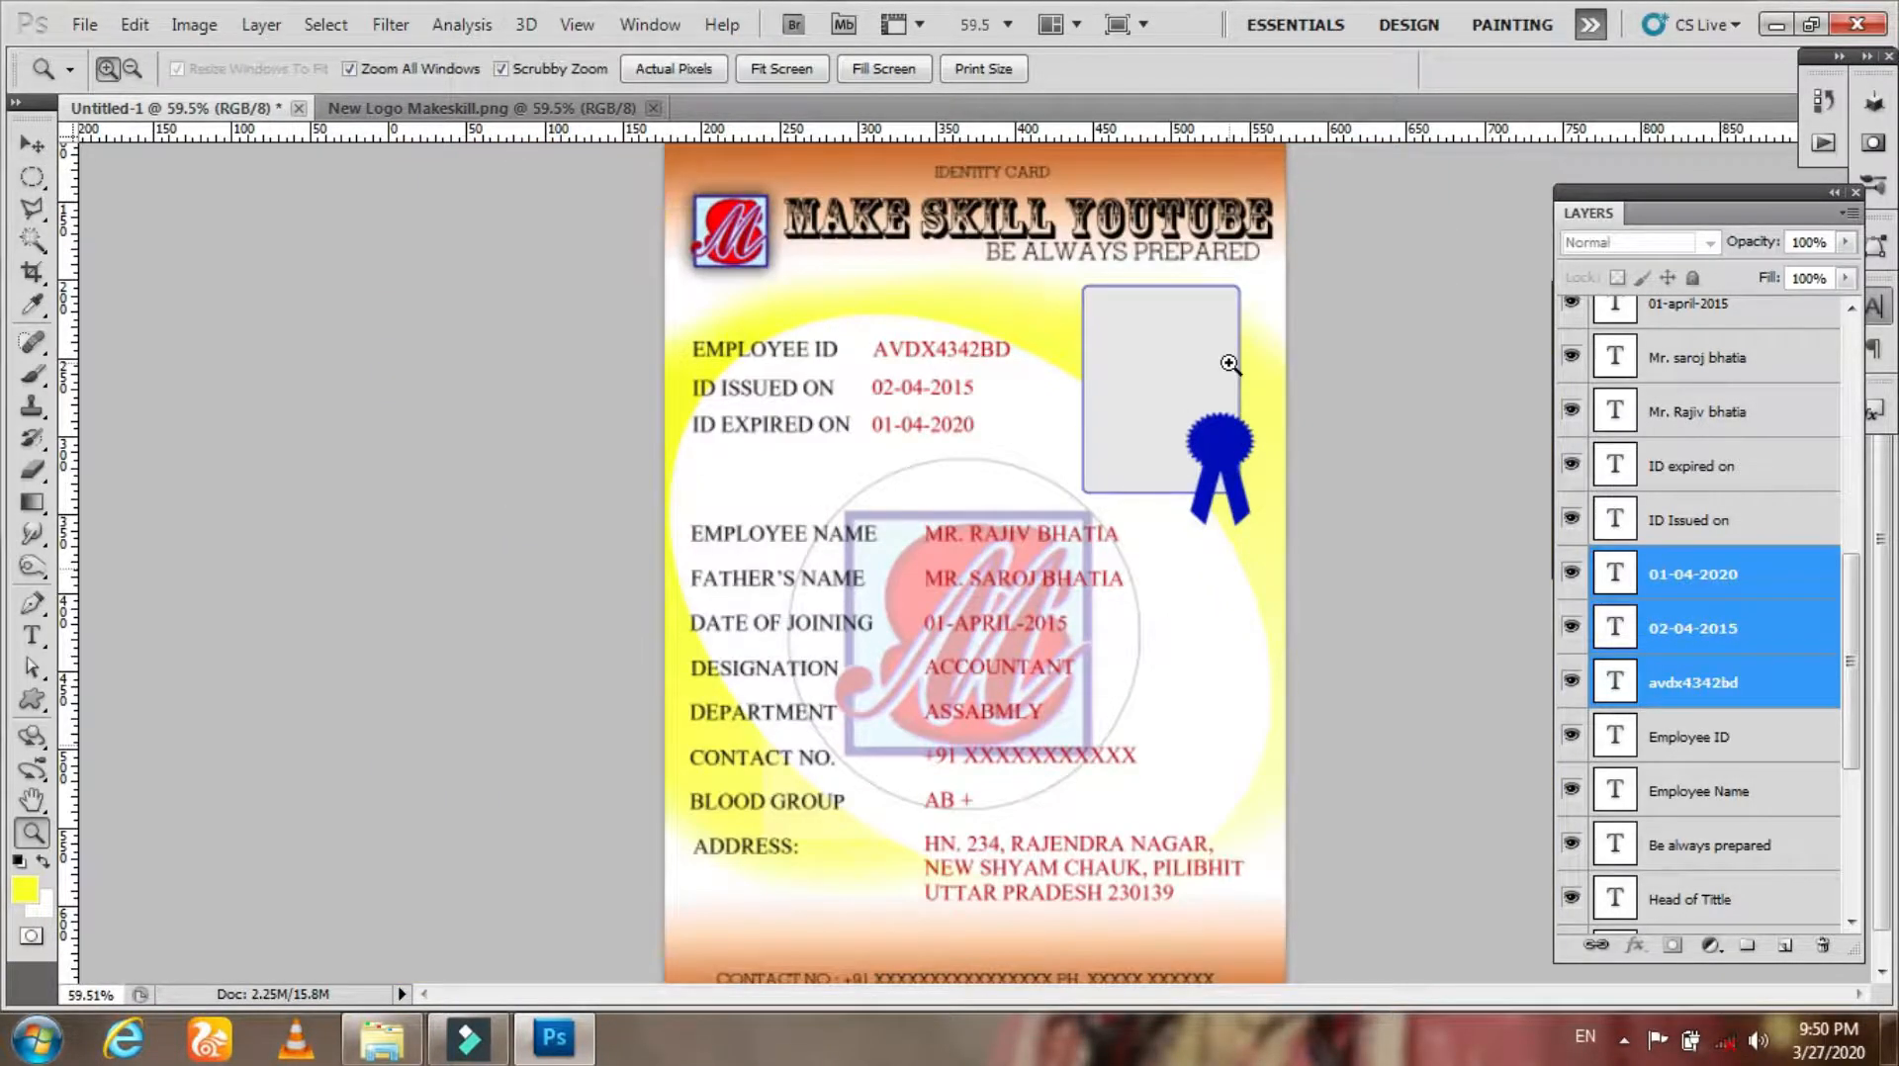
{"action": "key", "text": "v"}
{"action": "right_click", "coordinate": [987, 477]}
{"action": "left_click", "coordinate": [1101, 571]}
{"action": "left_click", "coordinate": [1845, 243]}
{"action": "left_click_drag", "start_coordinate": [1761, 280], "coordinate": [1724, 278]}
{"action": "left_click", "coordinate": [1417, 556]}
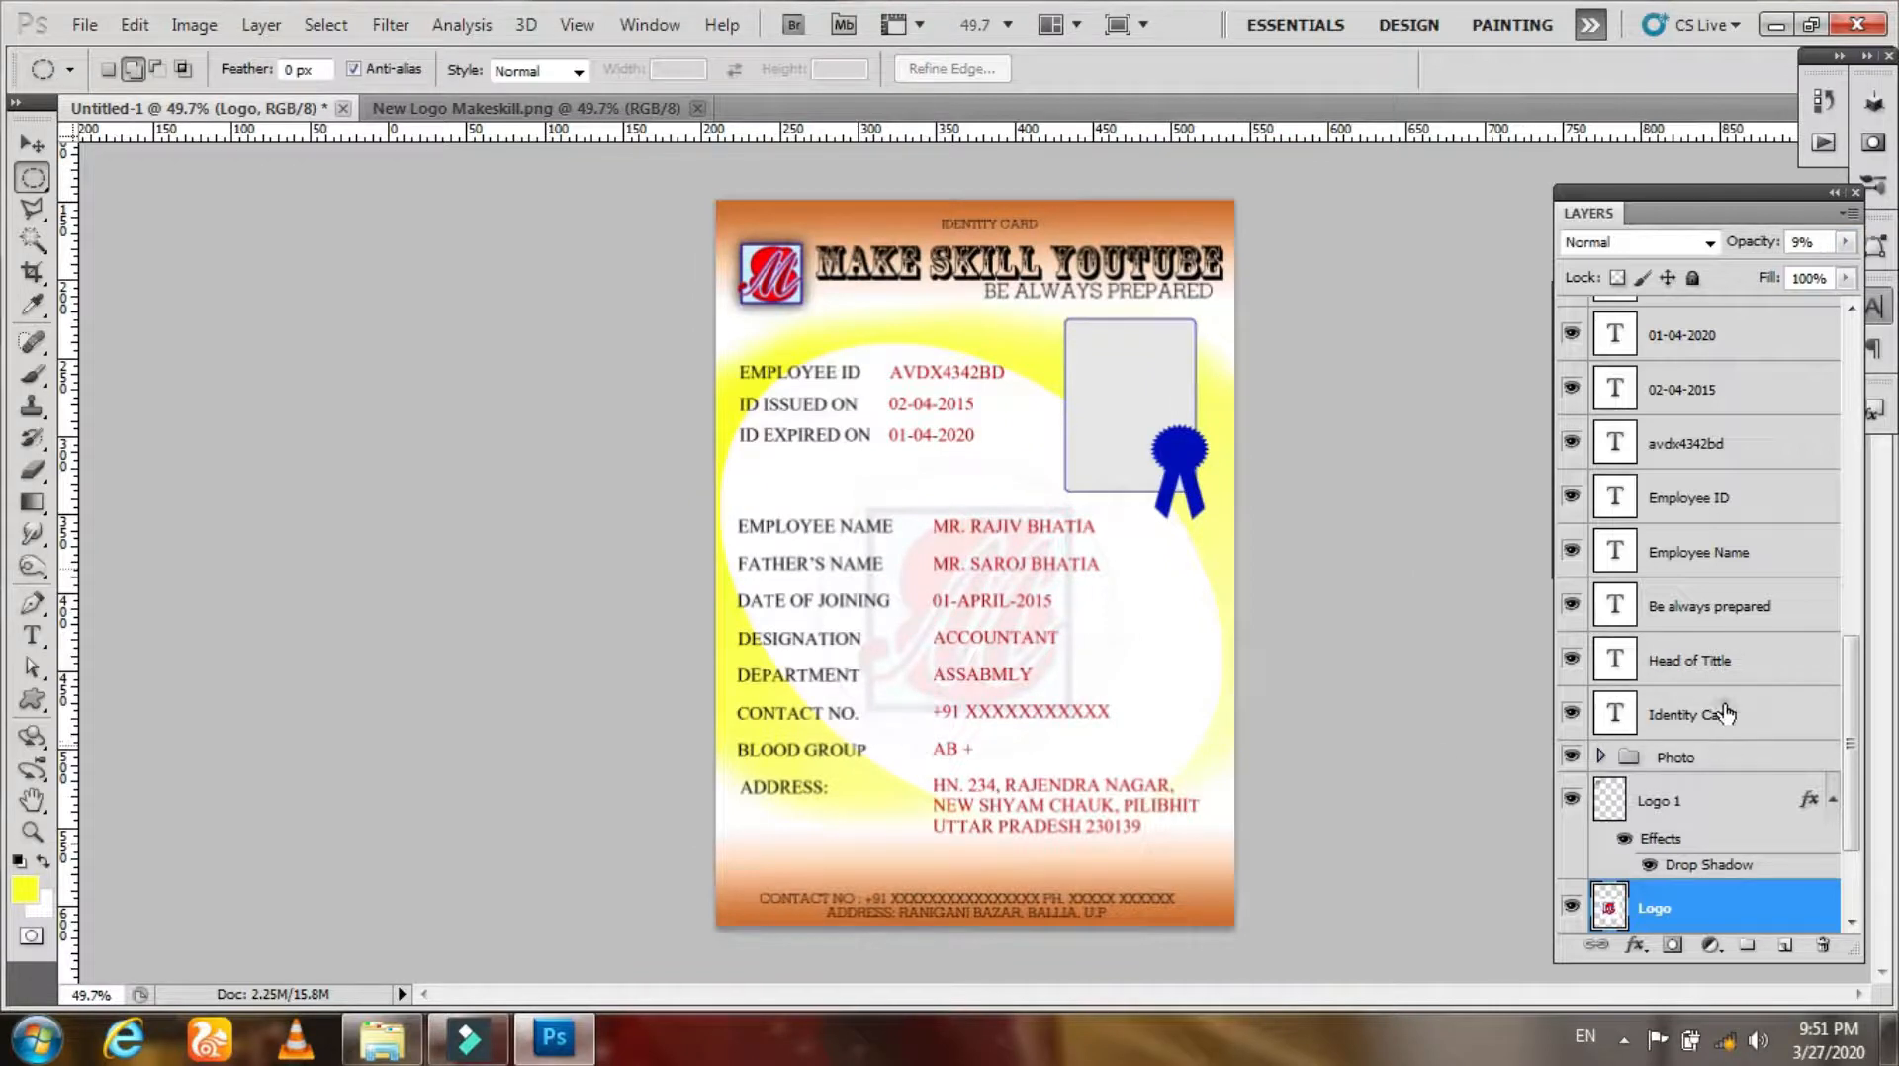
Step: Create a new empty layer above the Identity Card layer
{"action": "left_click", "coordinate": [1726, 712]}
{"action": "scroll", "coordinate": [1771, 396], "scroll_direction": "up", "scroll_amount": 10}
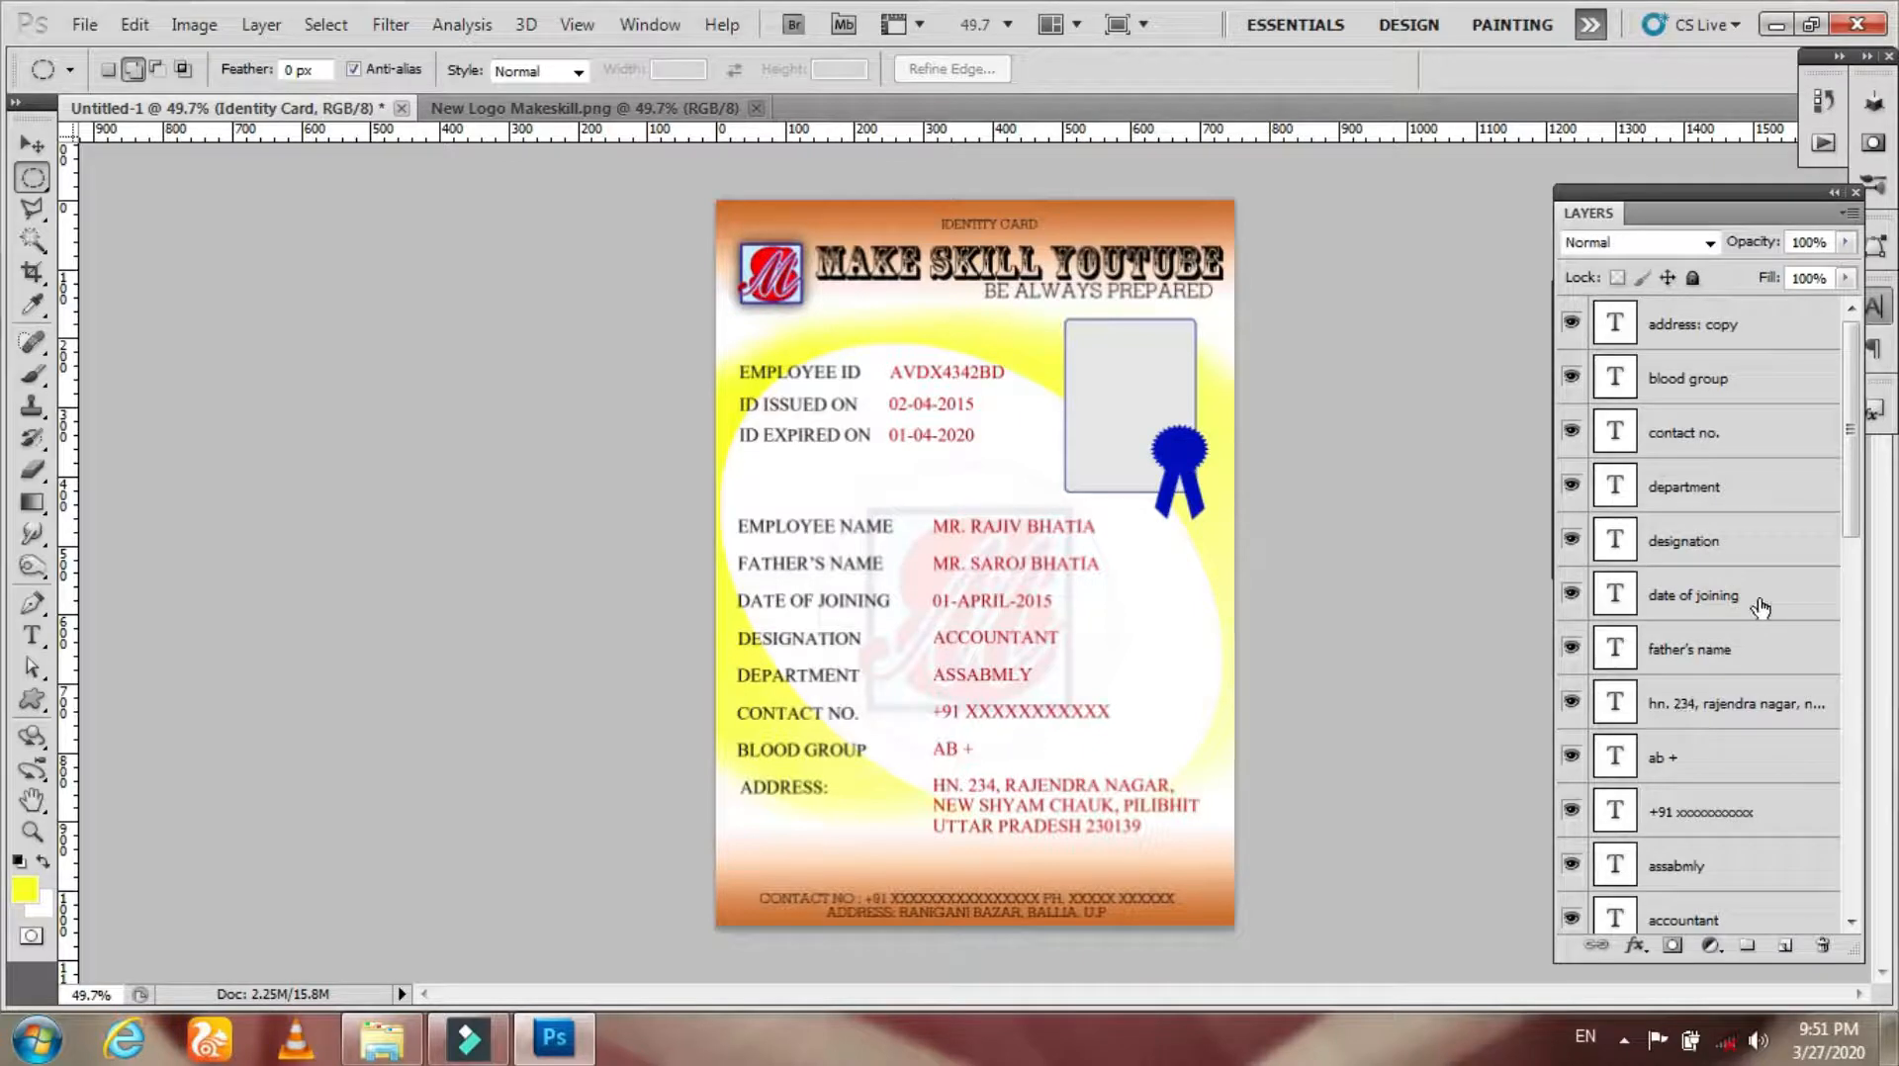
{"action": "left_click_drag", "start_coordinate": [1845, 465], "coordinate": [1849, 740]}
{"action": "left_click", "coordinate": [1785, 946]}
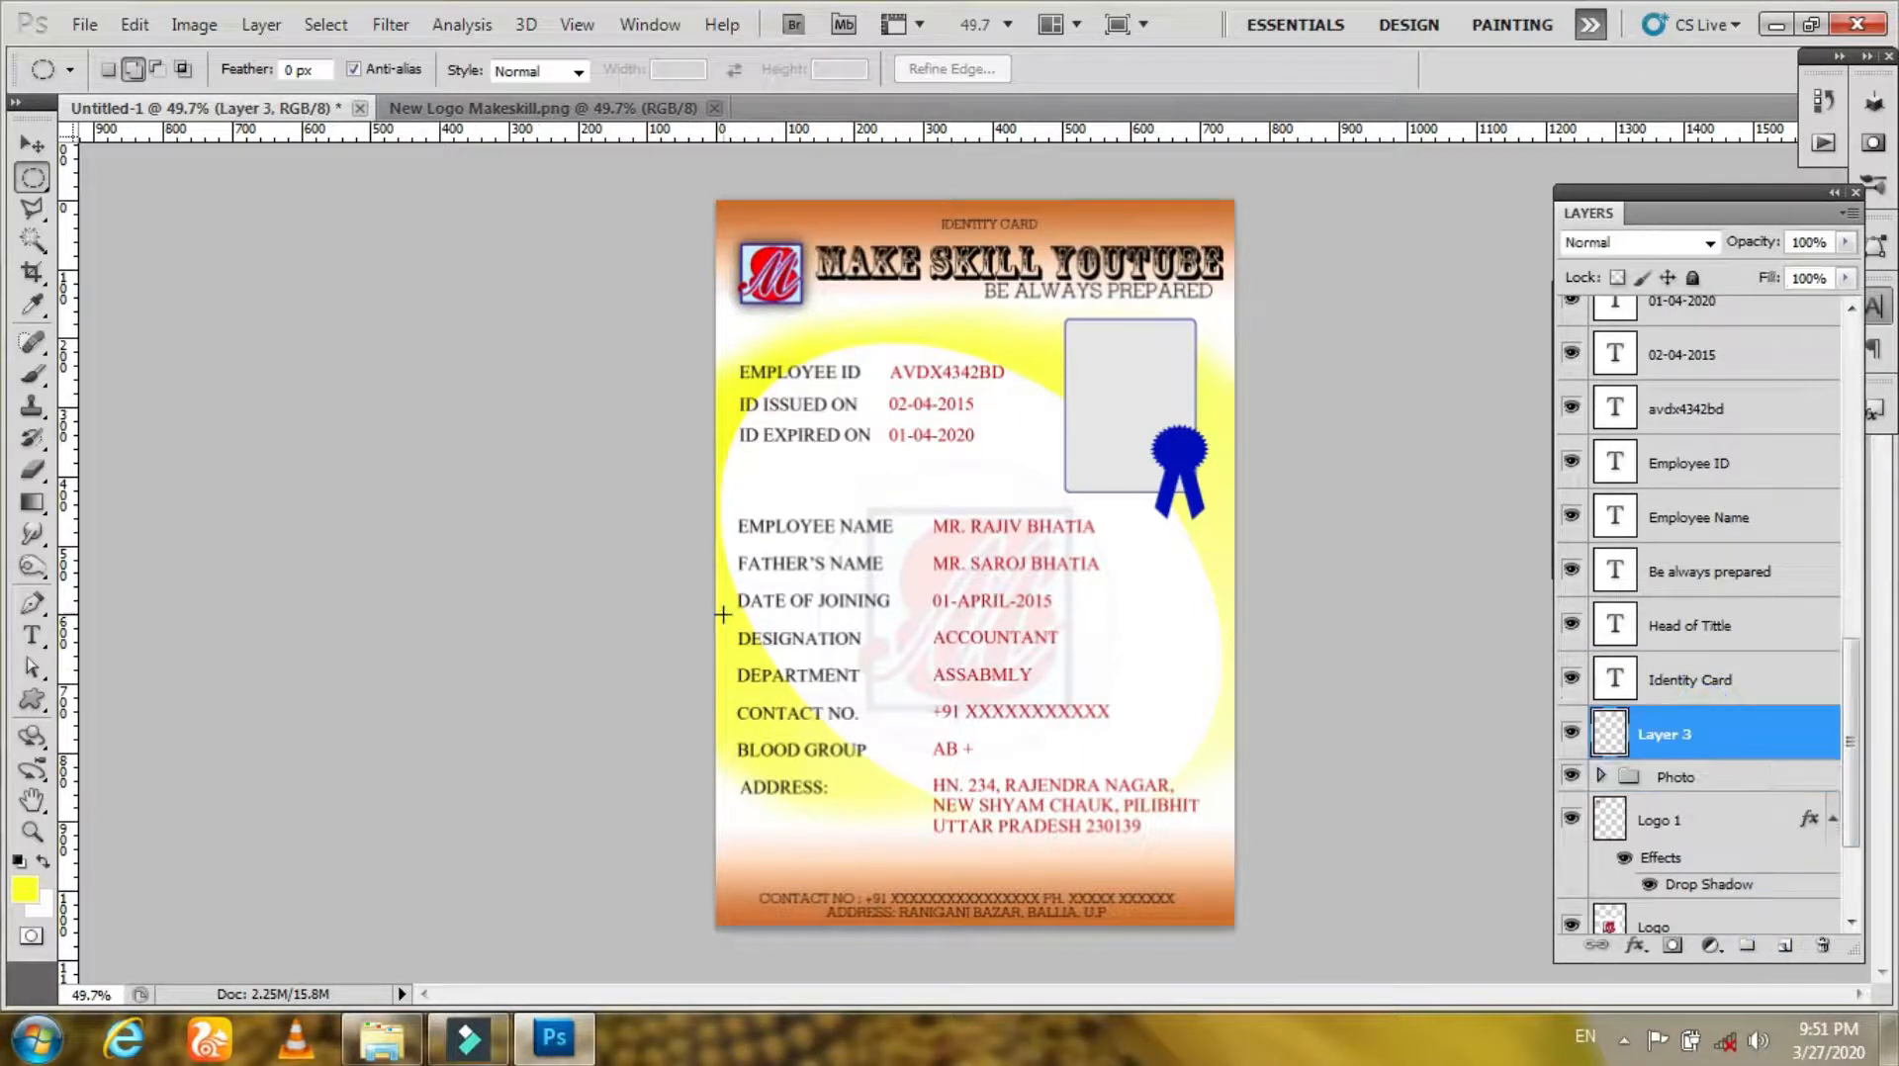
Step: Fill a rectangular strip just above the footer with white using the Gradient tool
{"action": "left_click_drag", "start_coordinate": [912, 883], "coordinate": [929, 848]}
{"action": "left_click", "coordinate": [595, 622]}
{"action": "right_click", "coordinate": [33, 178]}
{"action": "left_click", "coordinate": [118, 168]}
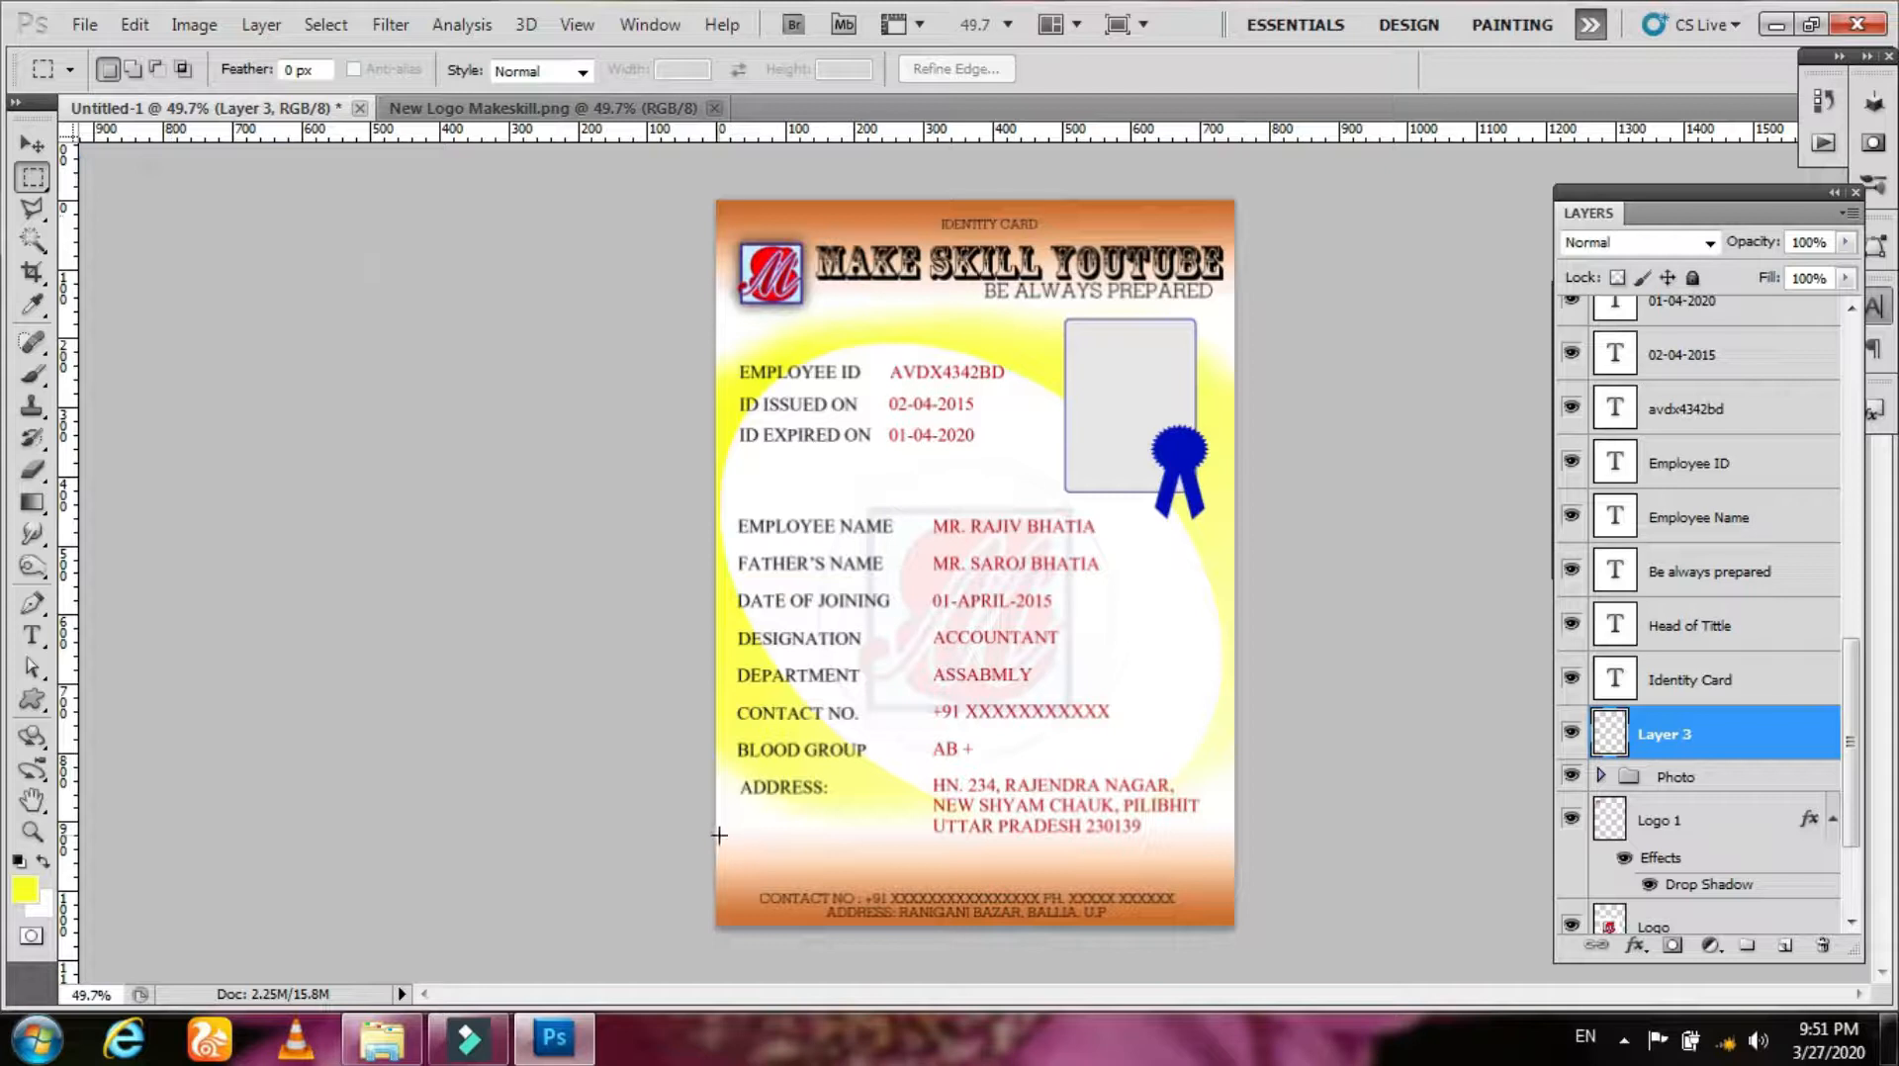
{"action": "left_click_drag", "start_coordinate": [1101, 880], "coordinate": [1214, 883]}
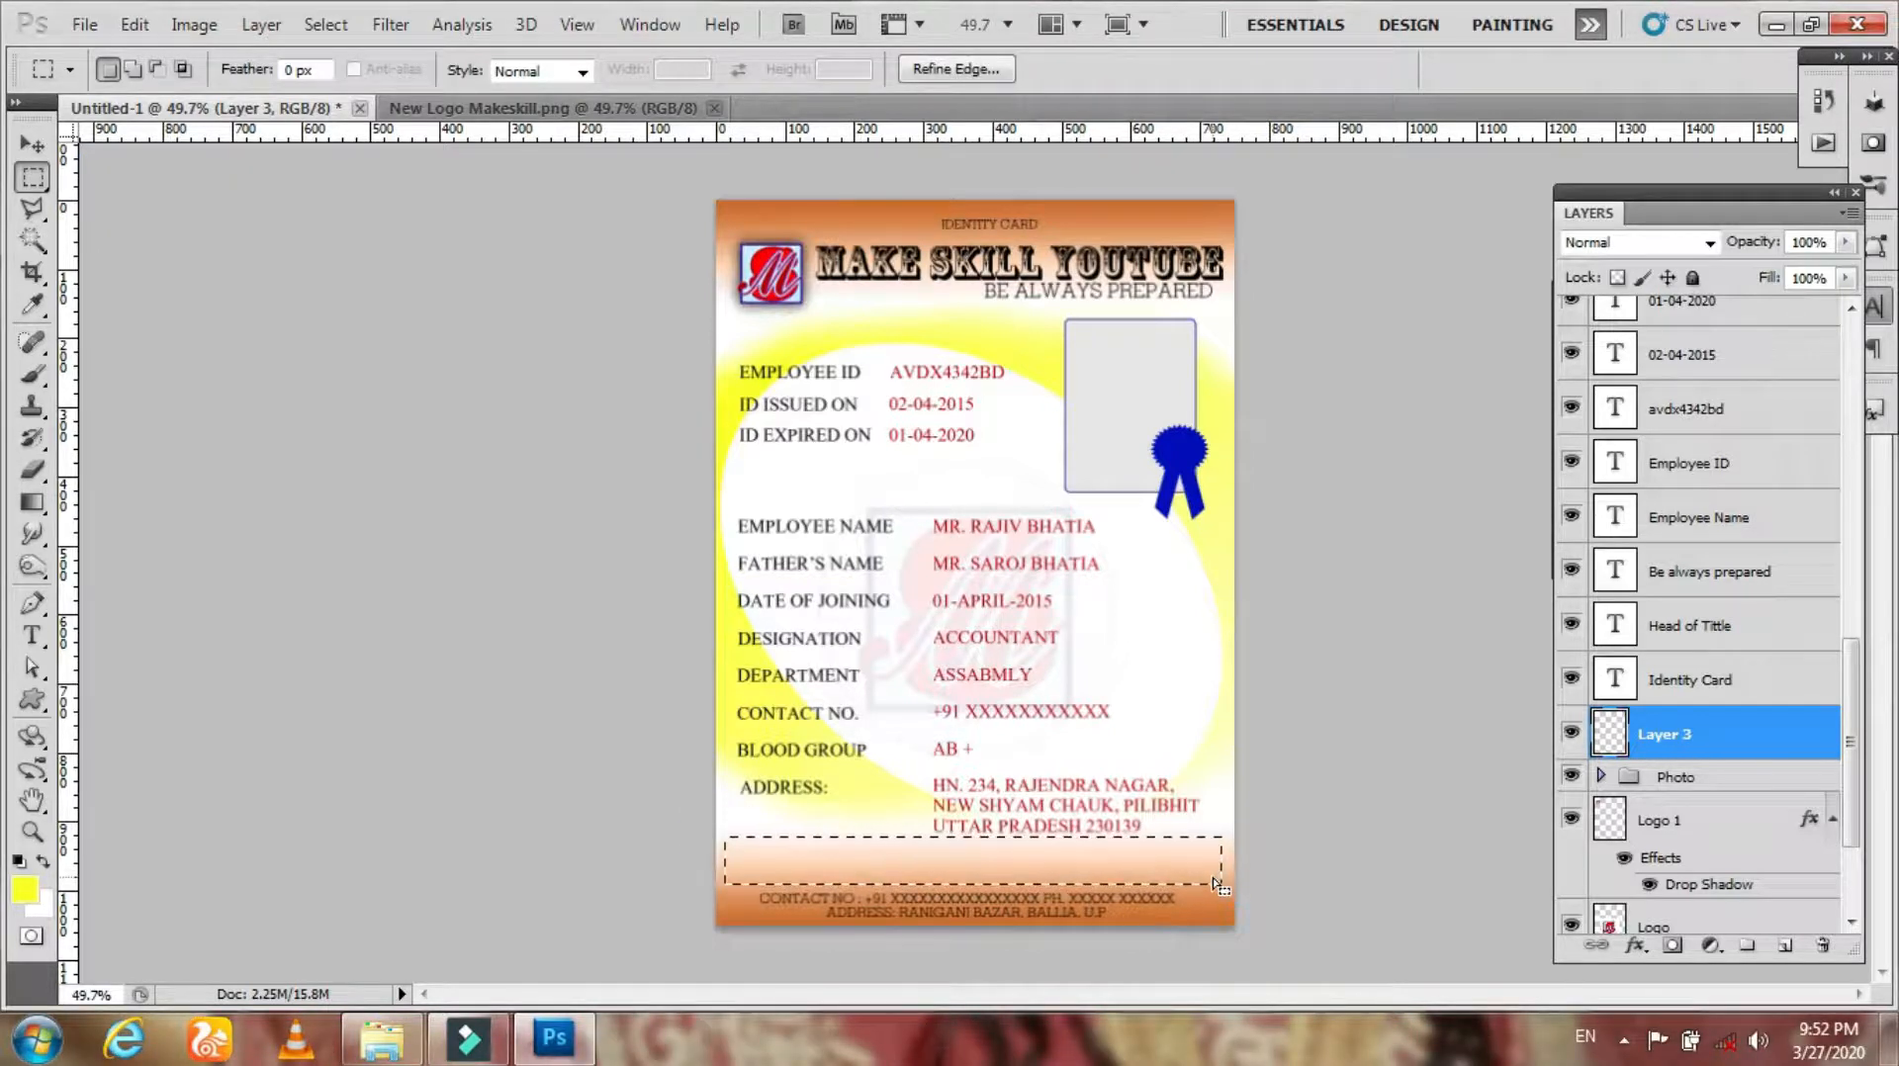
{"action": "key", "text": "g"}
{"action": "key", "text": "x"}
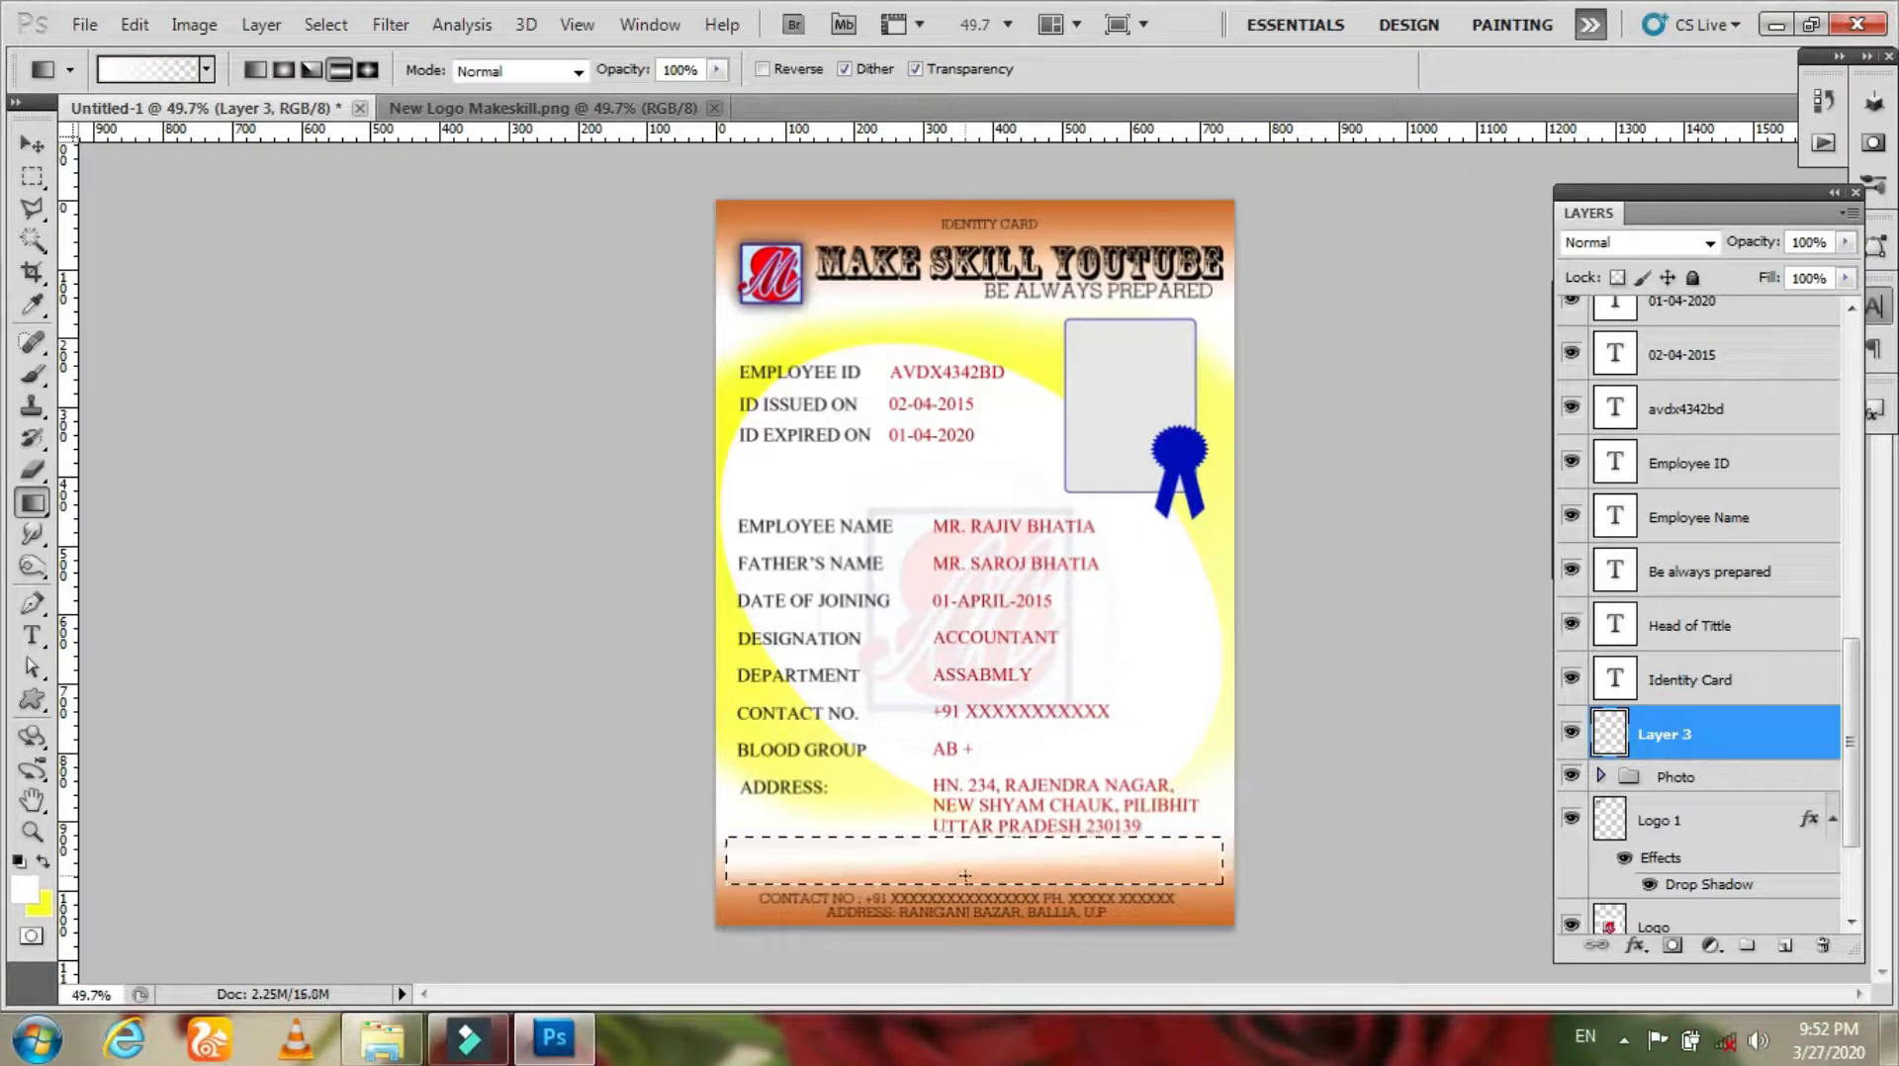
{"action": "left_click_drag", "start_coordinate": [982, 882], "coordinate": [982, 883]}
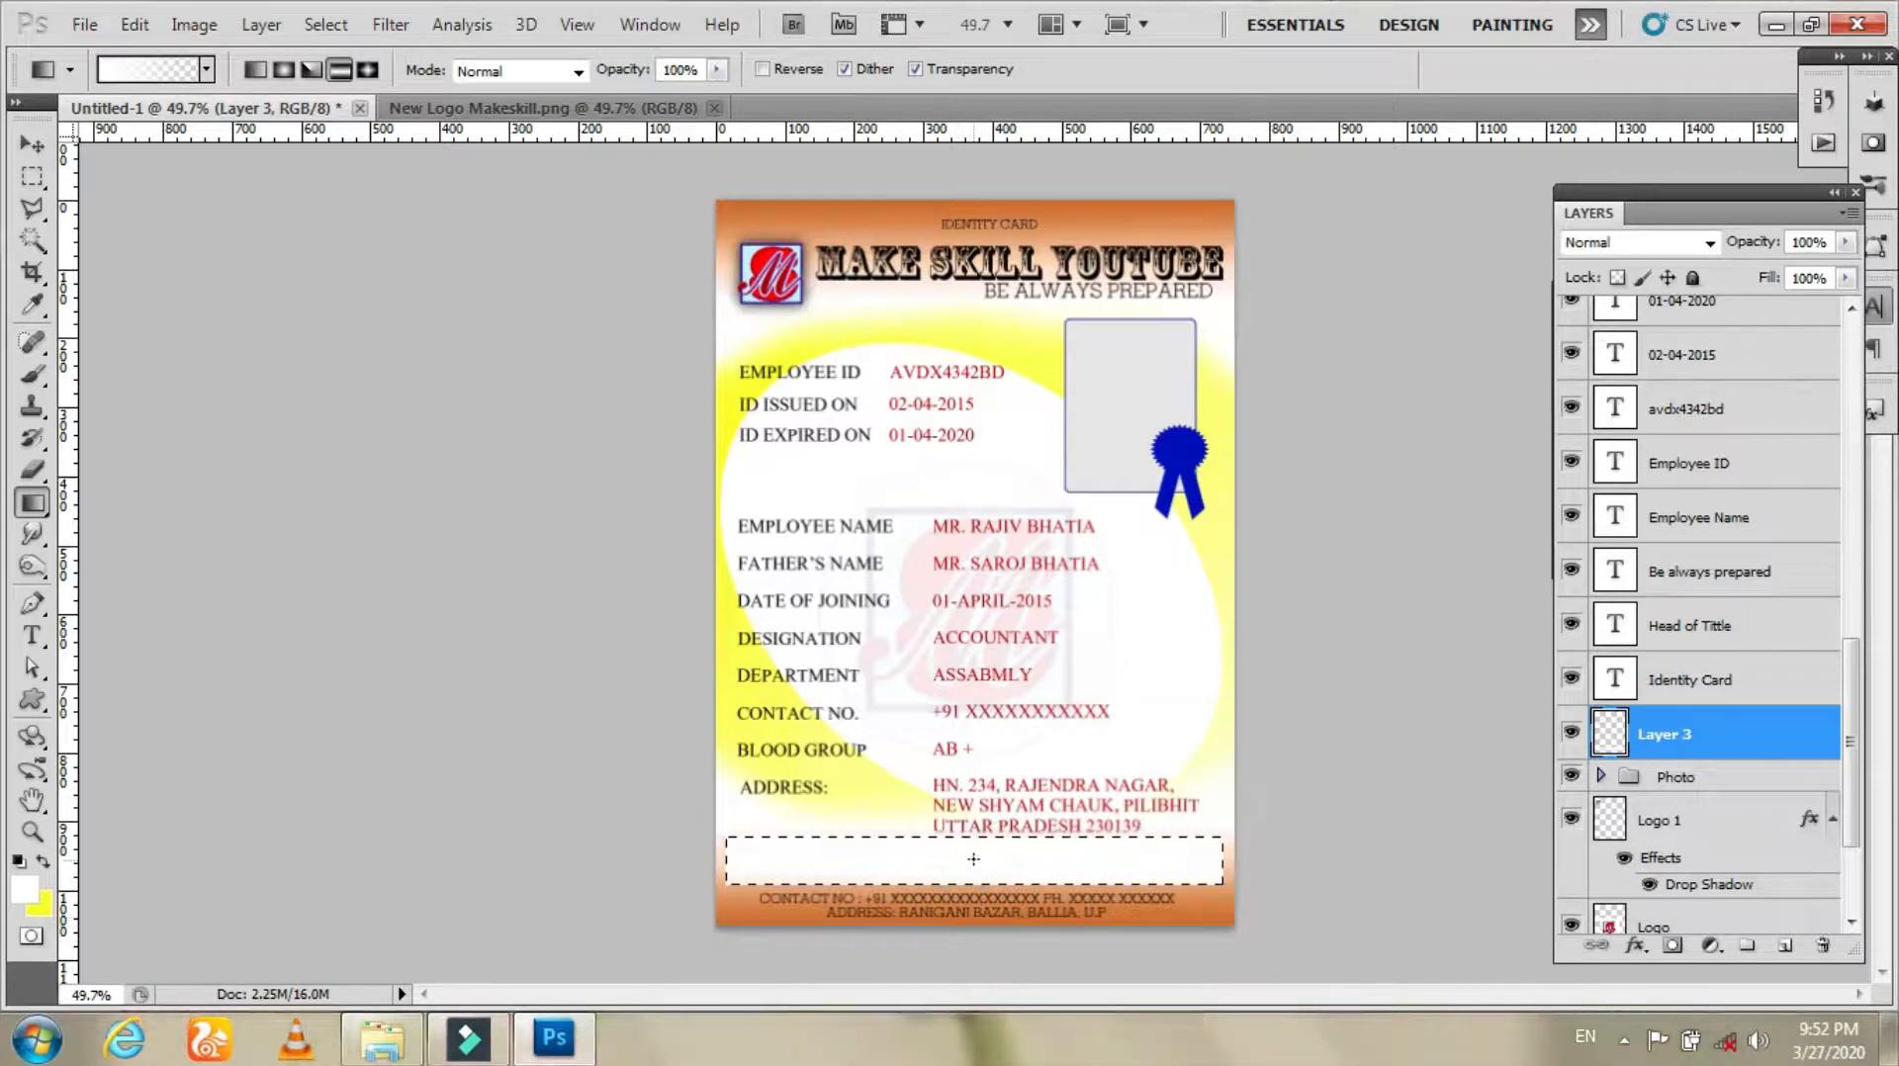
{"action": "key", "text": "ctrl+d"}
Step: Add the label ID ISSUED BY : in black inside the white strip
{"action": "key", "text": "z"}
{"action": "left_click_drag", "start_coordinate": [776, 851], "coordinate": [870, 871]}
{"action": "key", "text": "h"}
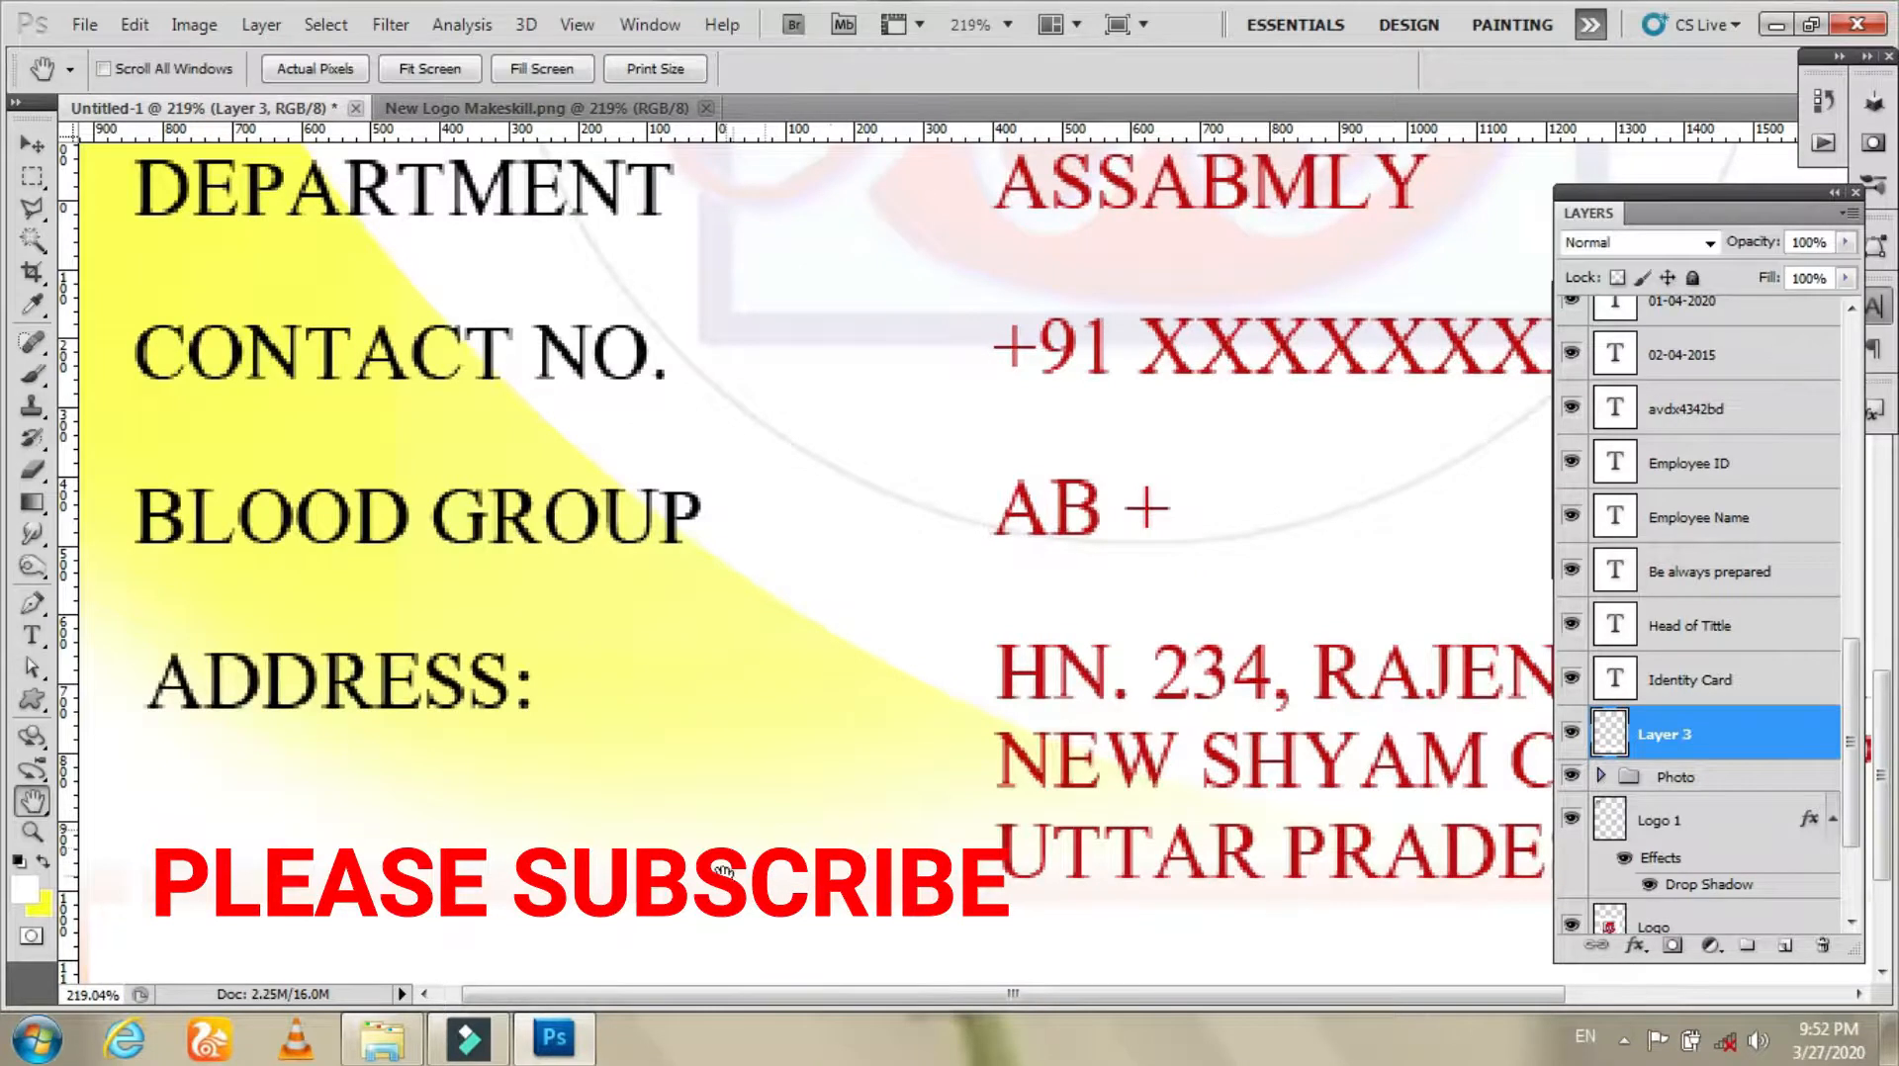
{"action": "left_click_drag", "start_coordinate": [722, 871], "coordinate": [761, 569]}
{"action": "key", "text": "t"}
{"action": "left_click", "coordinate": [212, 647]}
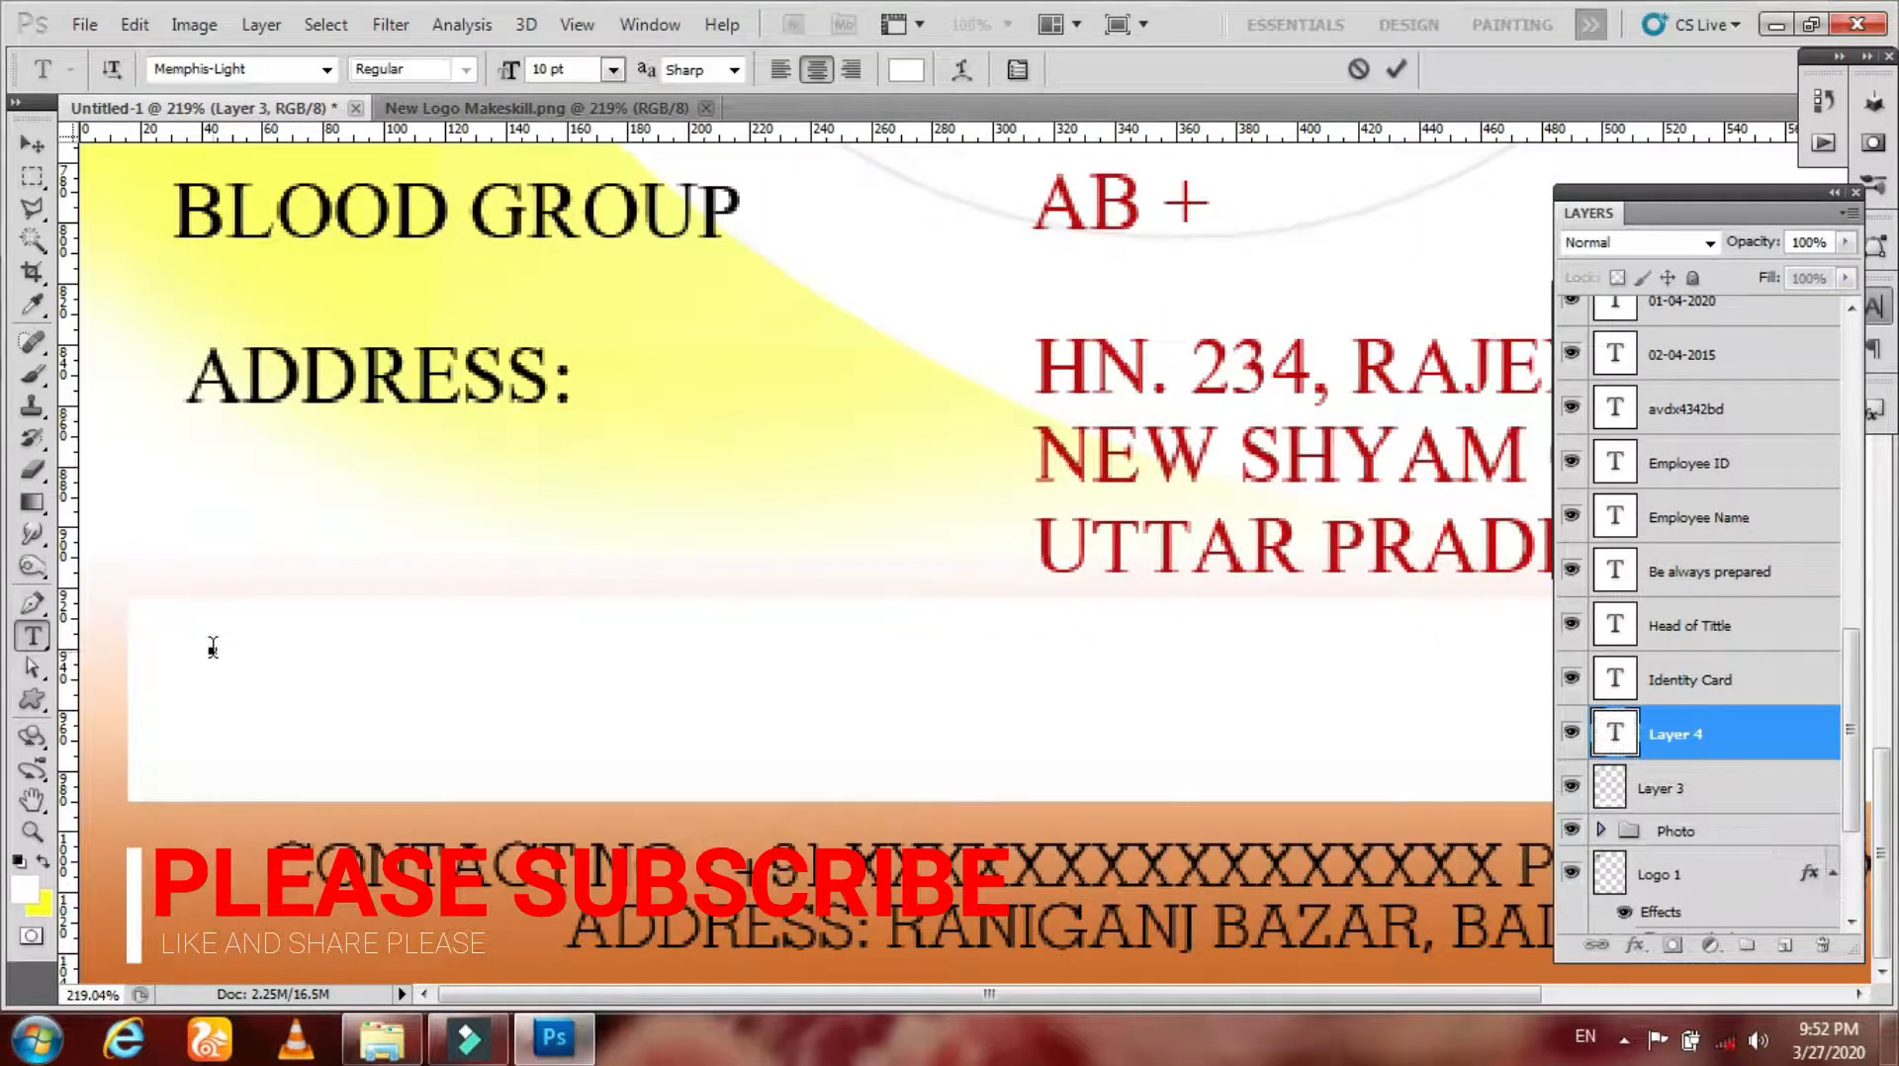
{"action": "left_click", "coordinate": [906, 70]}
{"action": "left_click", "coordinate": [941, 306]}
{"action": "type", "text": "ID ISSUED BY"}
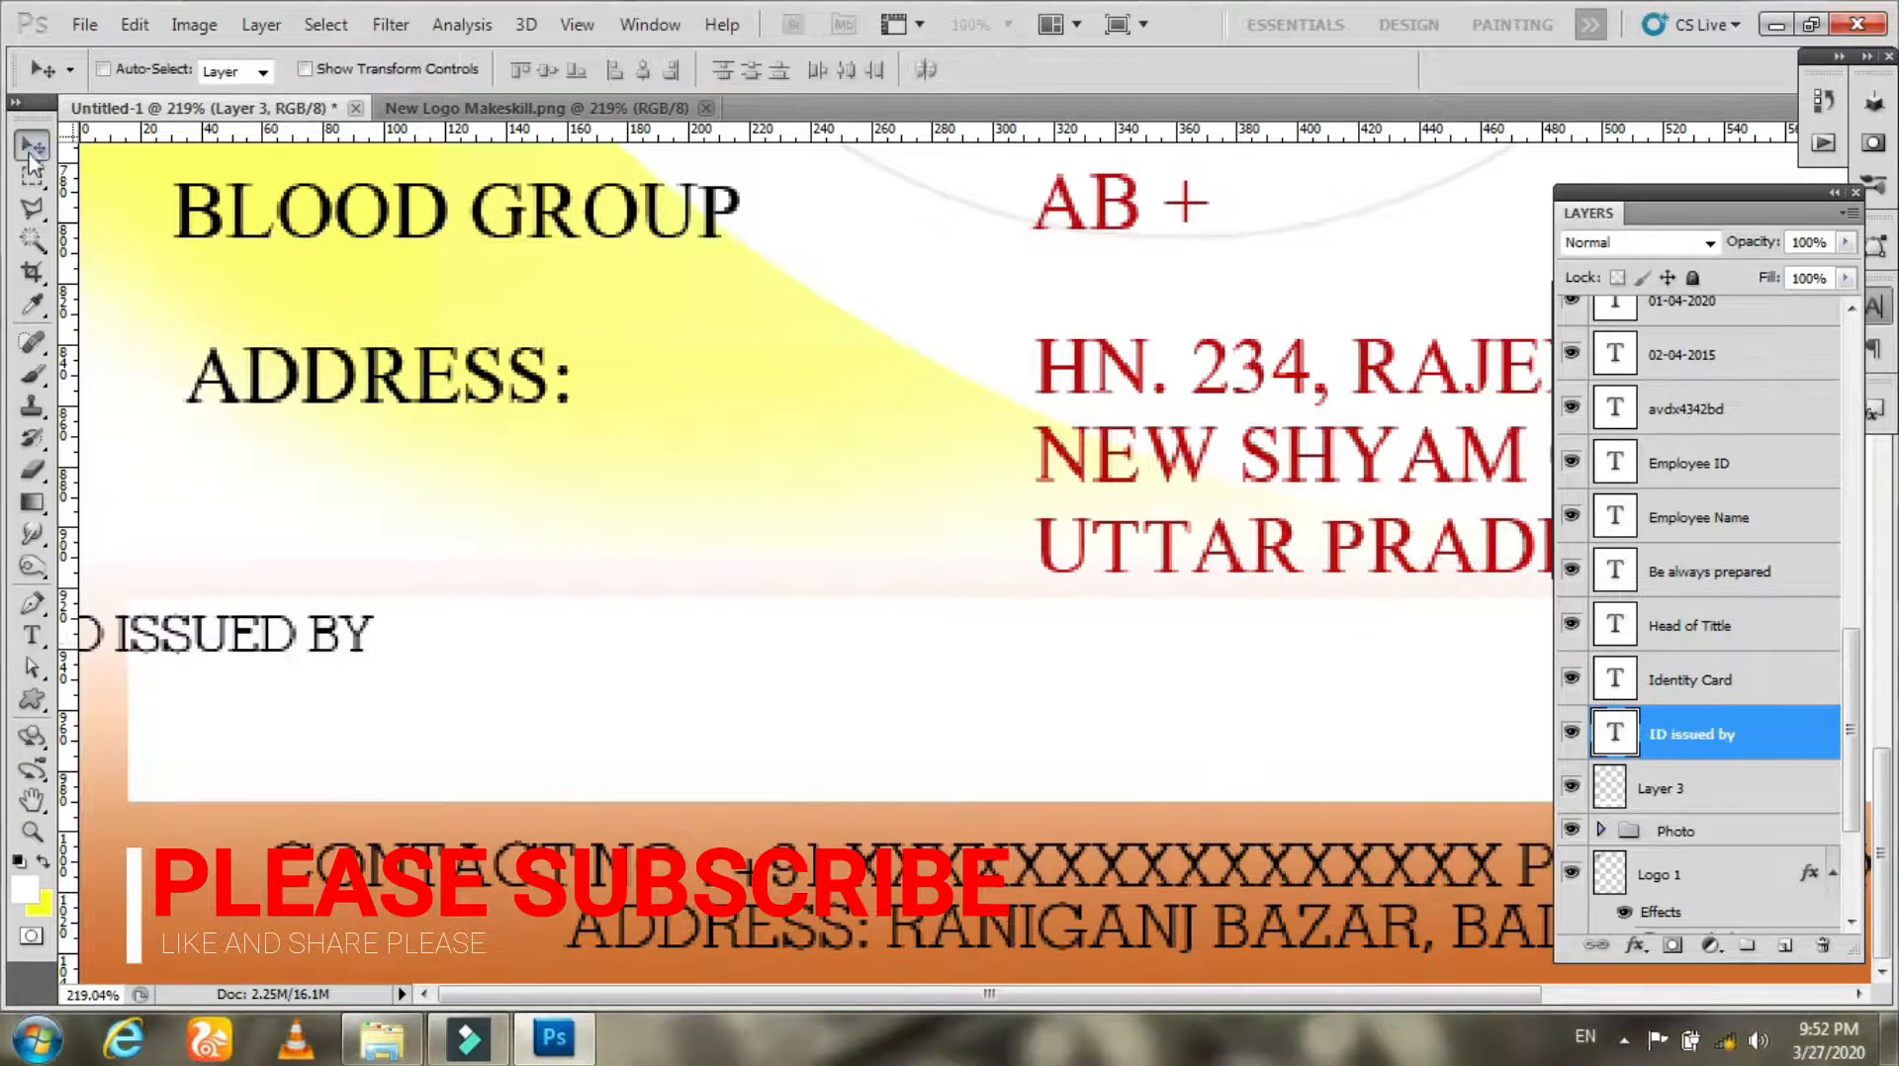
{"action": "left_click_drag", "start_coordinate": [332, 657], "coordinate": [465, 662]}
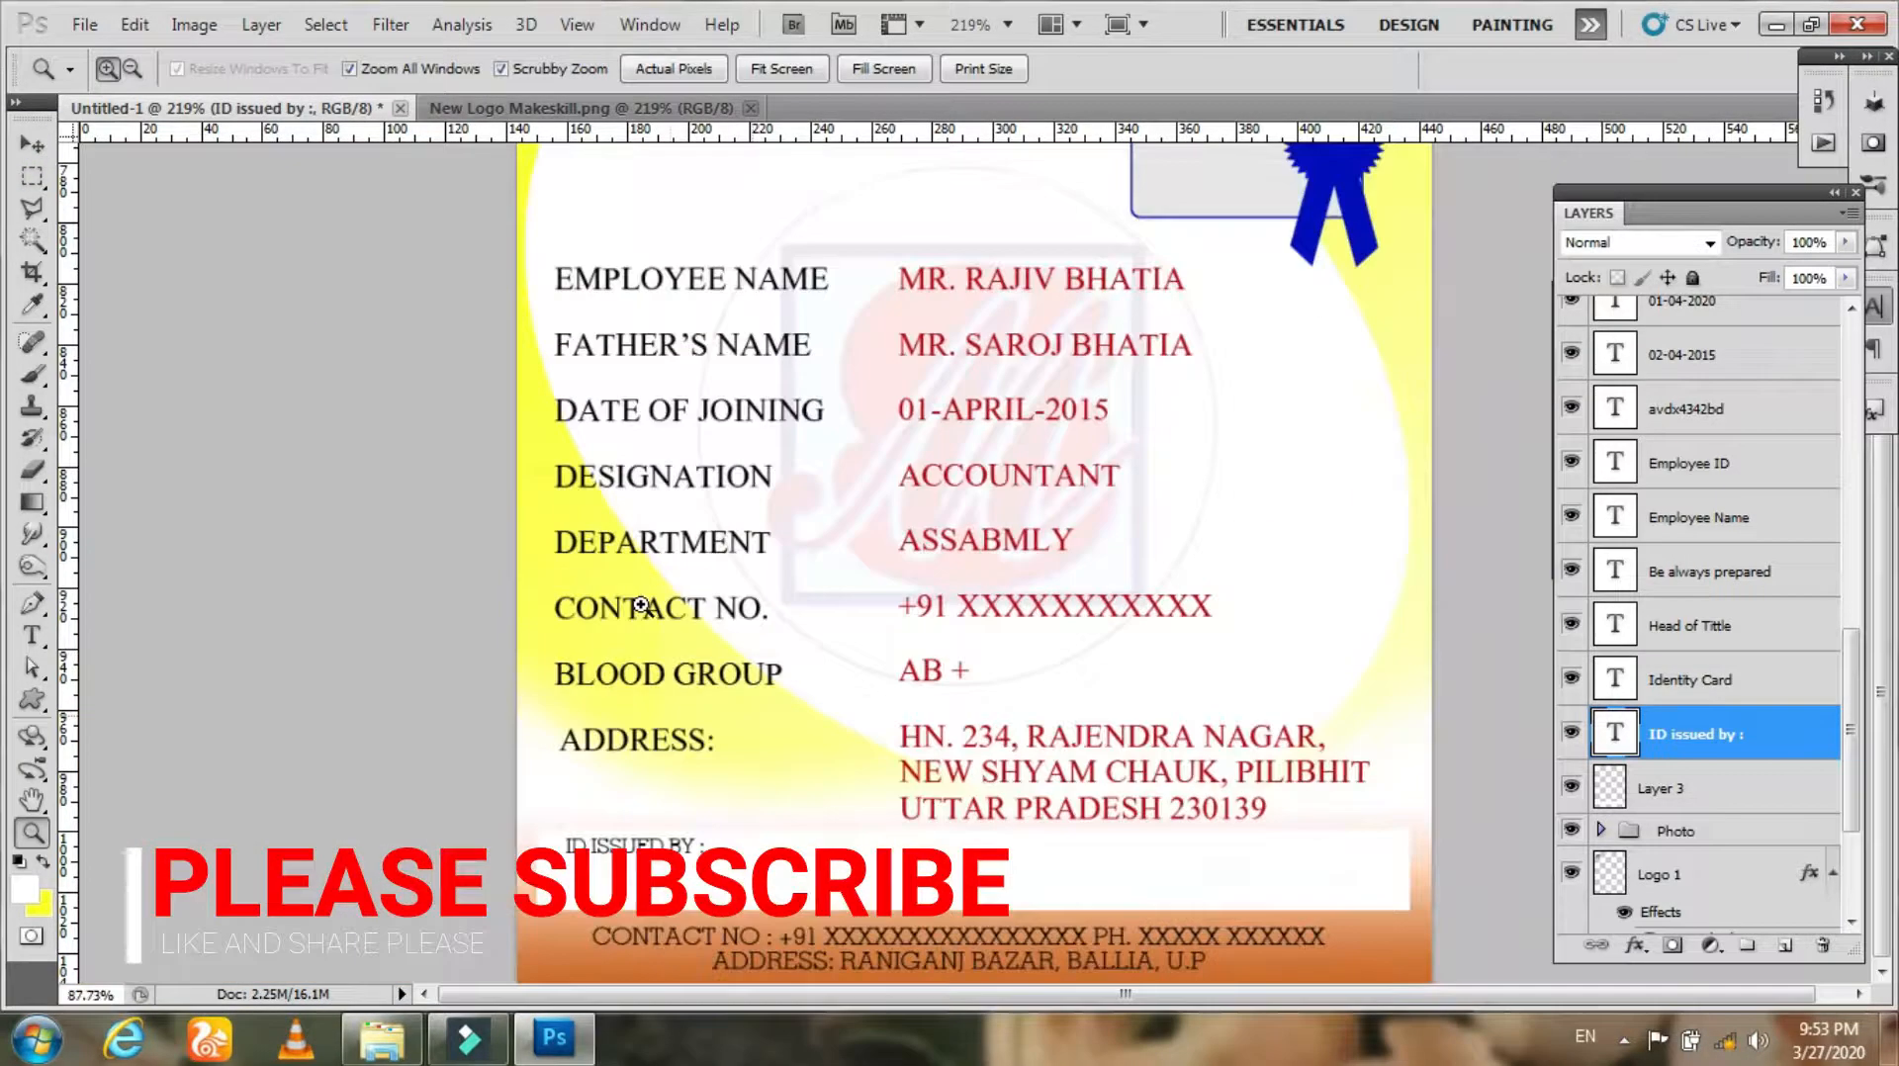
{"action": "left_click_drag", "start_coordinate": [648, 606], "coordinate": [640, 604]}
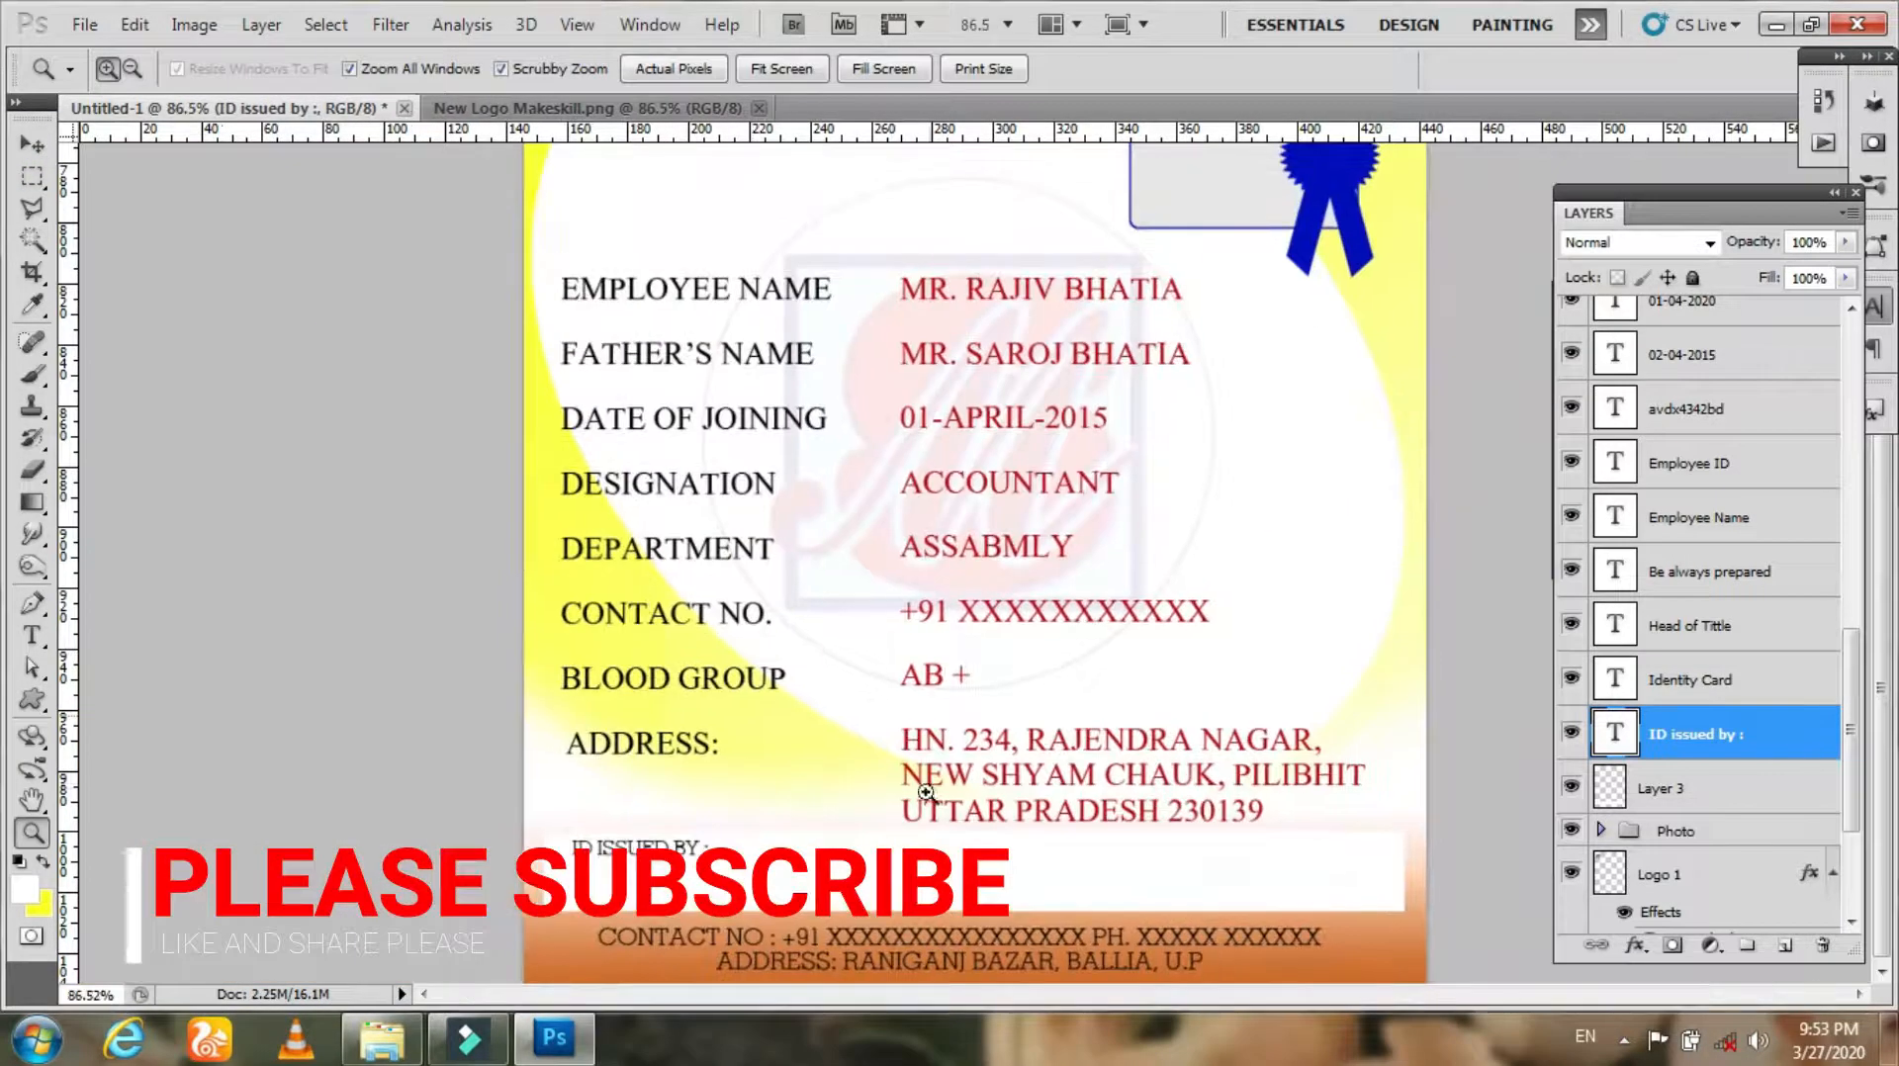
Step: Import the michael-dam photo from the file folder, scale it down and move it over the photo frame area
{"action": "left_click_drag", "start_coordinate": [1049, 822], "coordinate": [1021, 762]}
{"action": "left_click_drag", "start_coordinate": [1099, 564], "coordinate": [1091, 517]}
{"action": "key", "text": "v"}
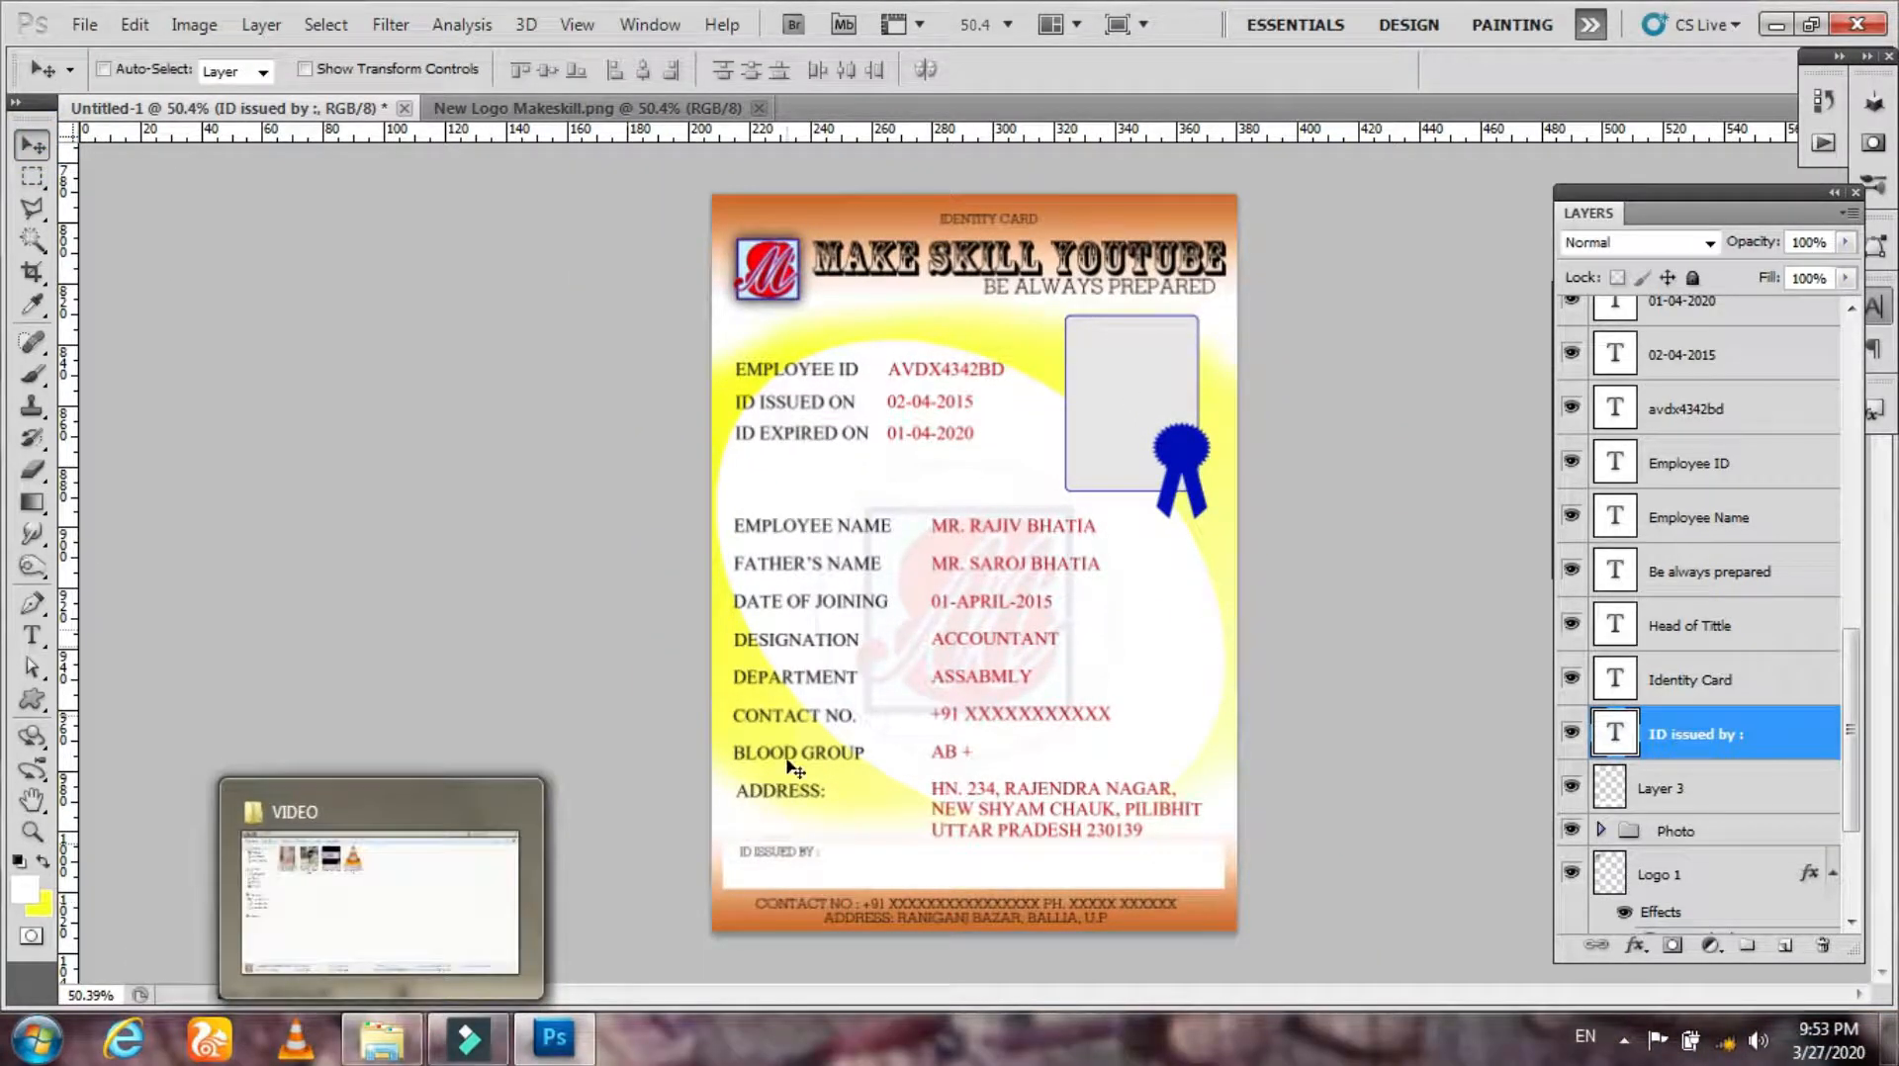
{"action": "left_click", "coordinate": [381, 1038]}
{"action": "left_click_drag", "start_coordinate": [764, 633], "coordinate": [839, 771]}
{"action": "left_click_drag", "start_coordinate": [1107, 401], "coordinate": [1107, 405]}
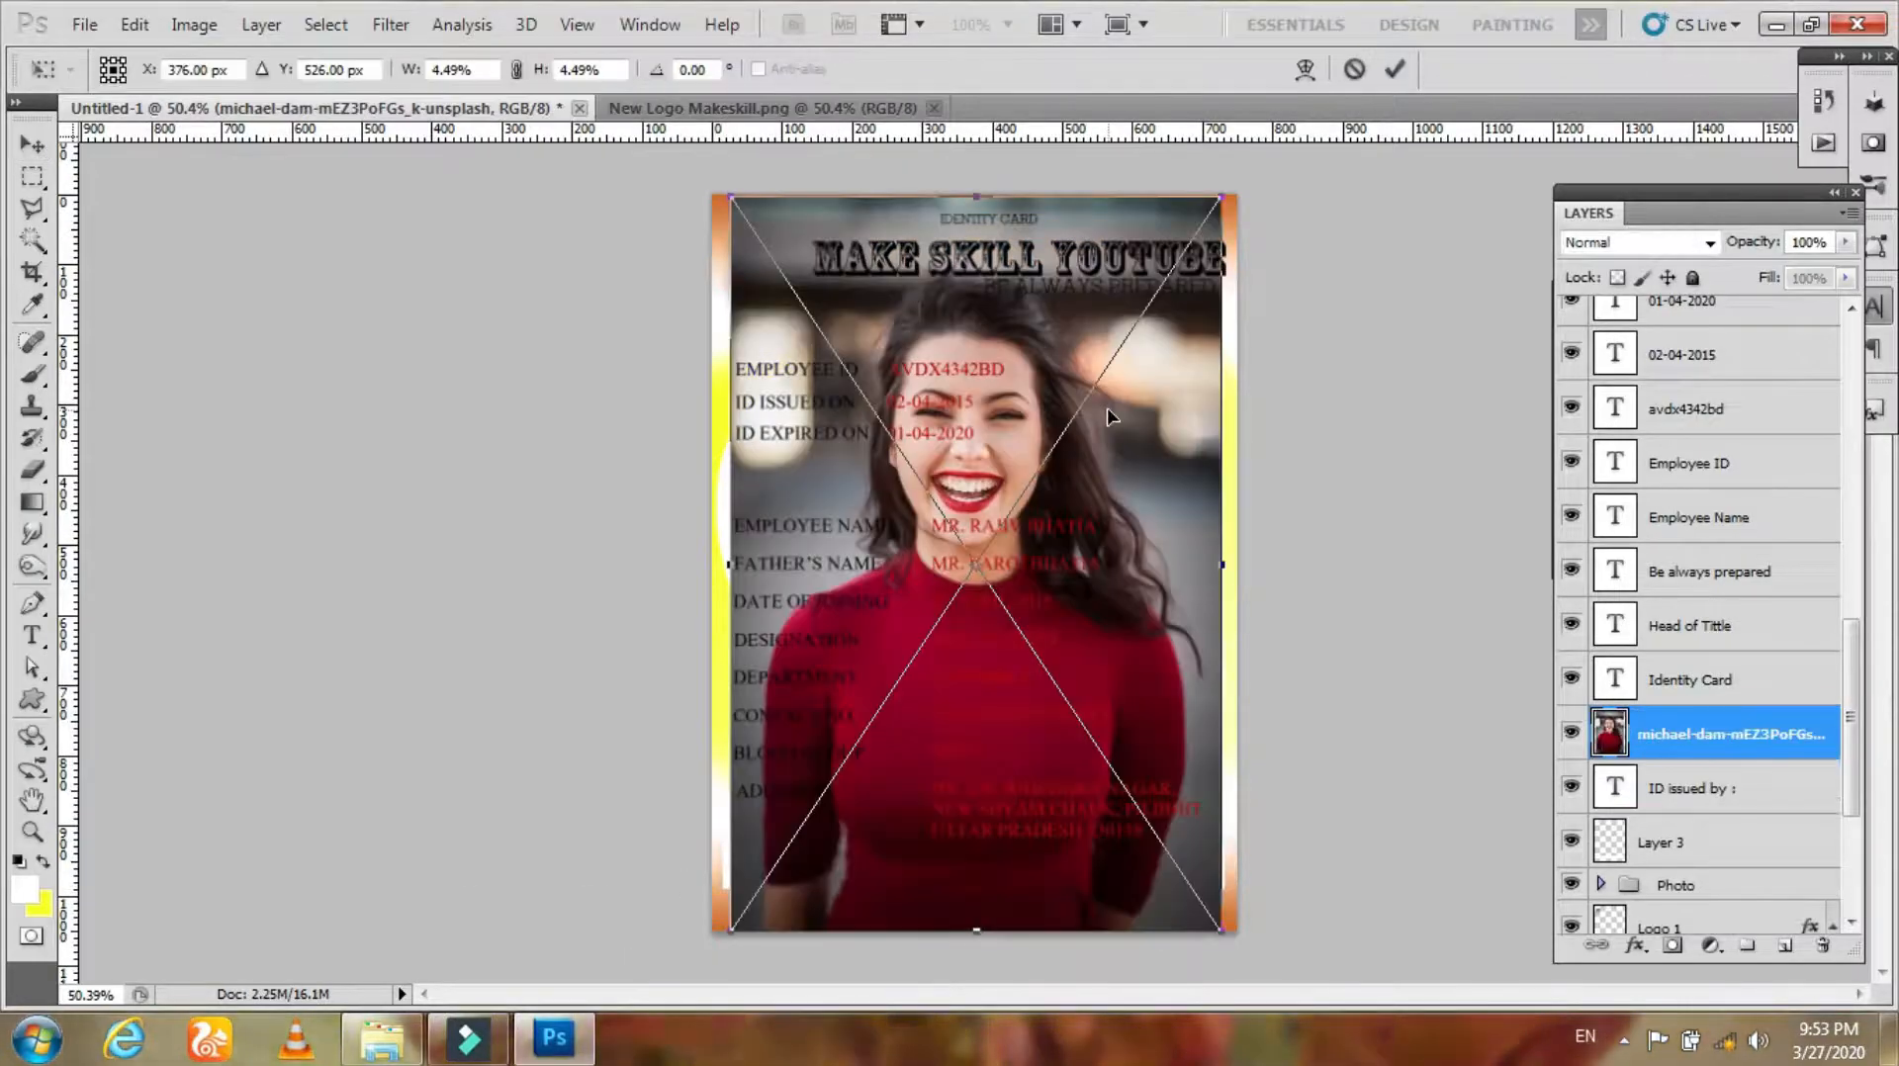
{"action": "left_click_drag", "start_coordinate": [1222, 197], "coordinate": [1089, 412]}
{"action": "key", "text": "Return"}
{"action": "left_click_drag", "start_coordinate": [1019, 526], "coordinate": [1154, 413]}
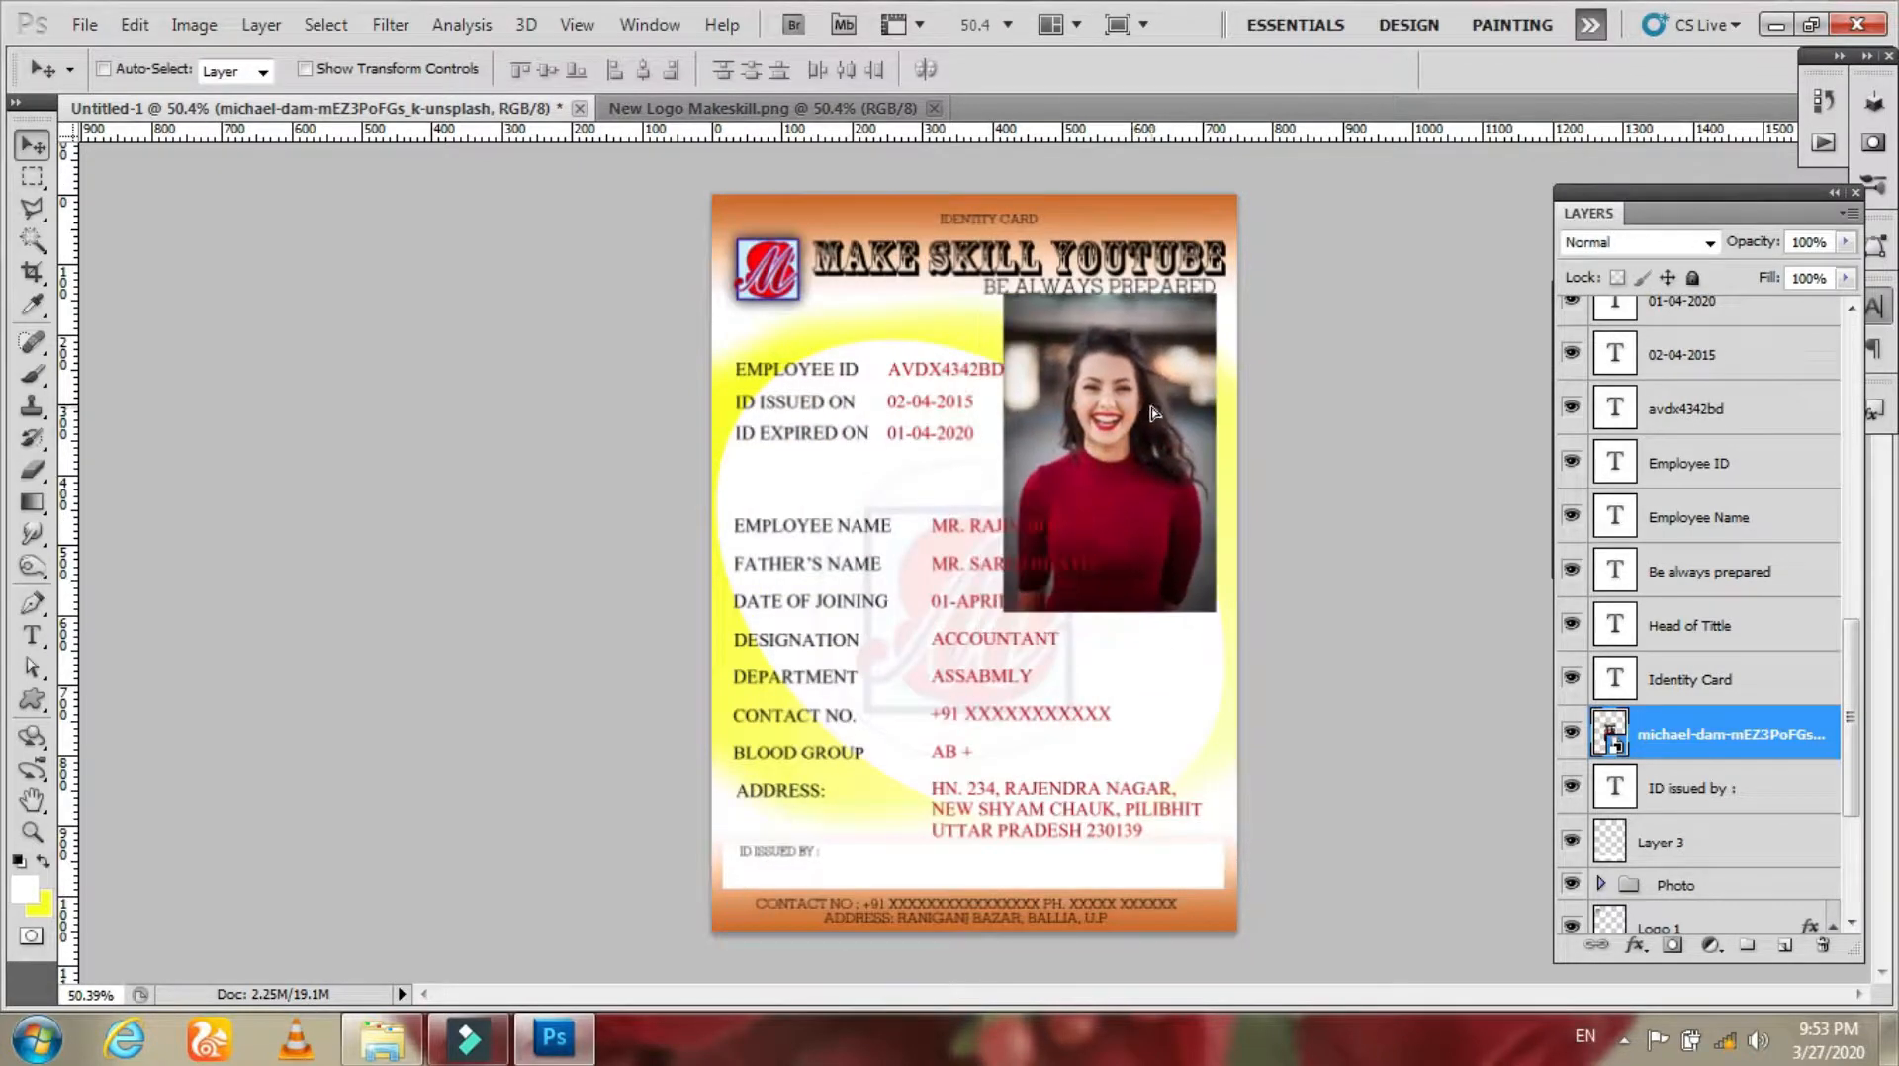
Step: Move the photo layer into the Photo group above the frame shape
{"action": "left_click_drag", "start_coordinate": [1622, 740], "coordinate": [1682, 821]}
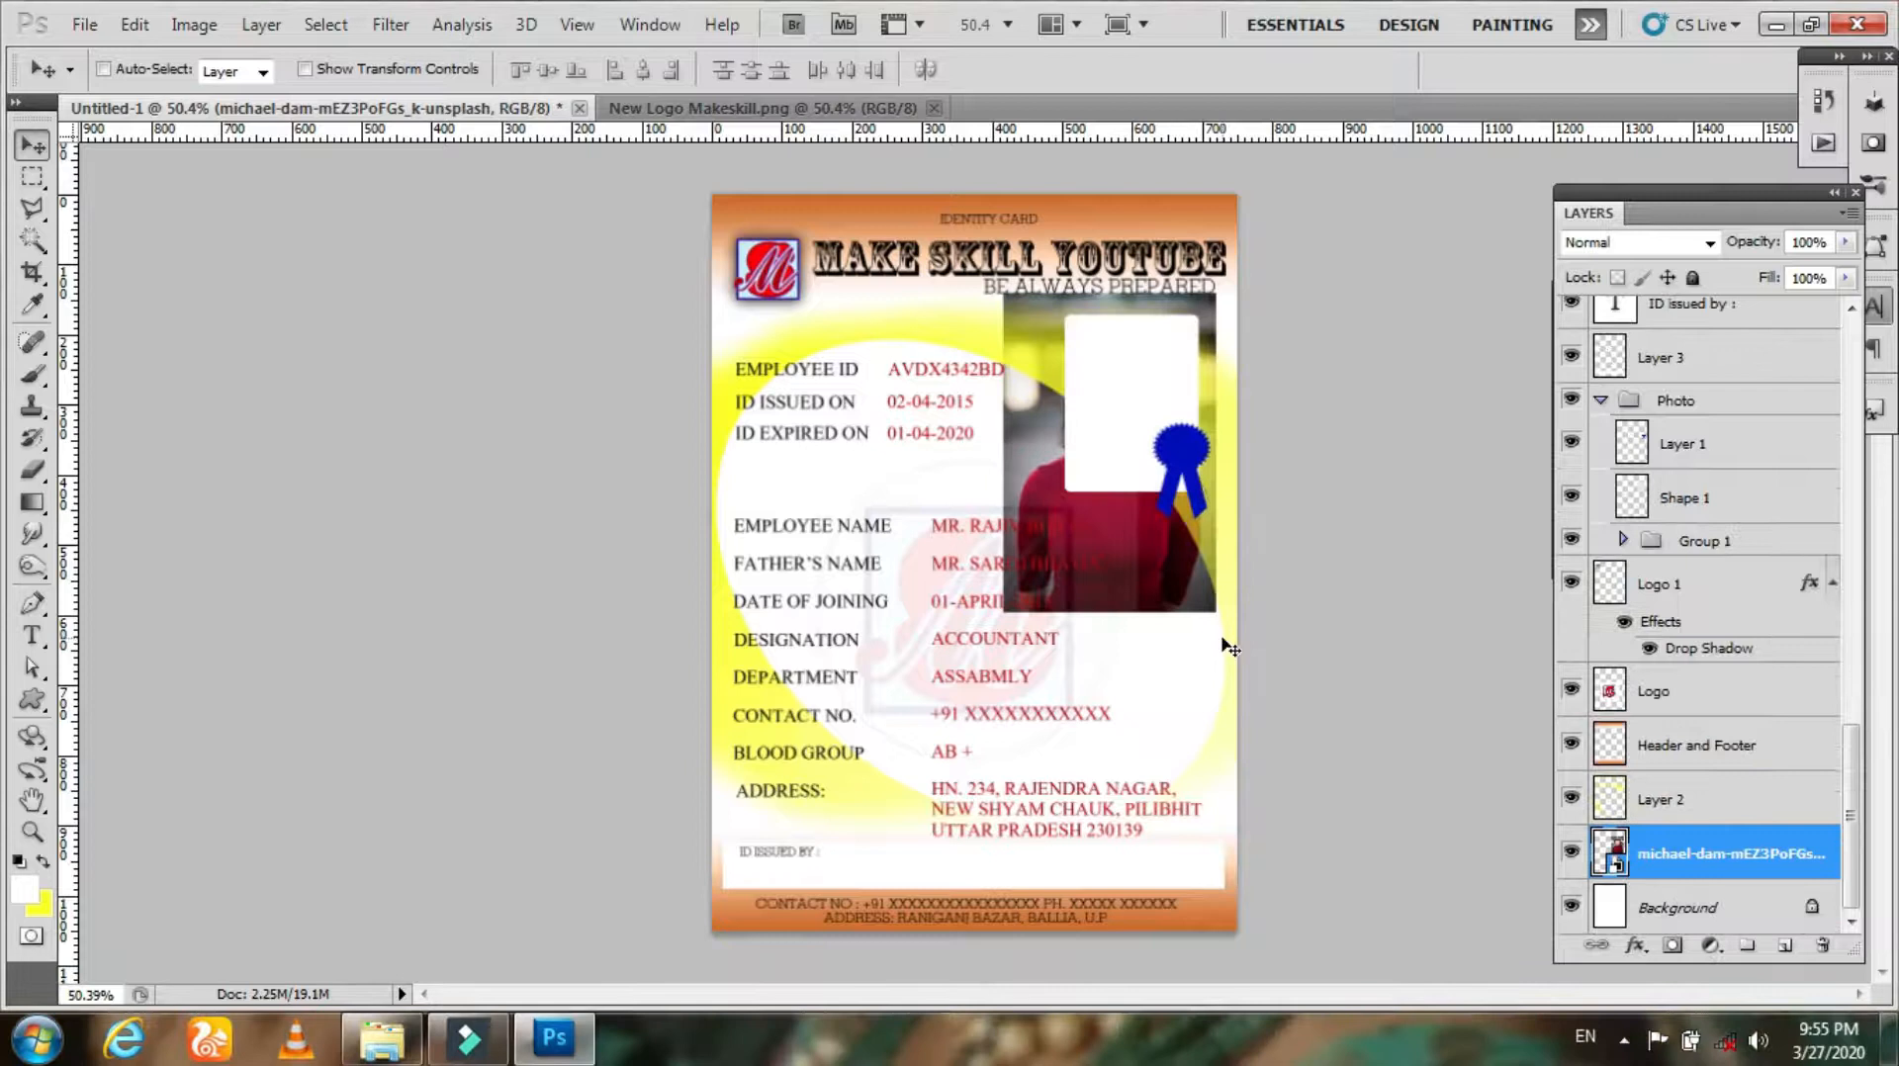
{"action": "key", "text": "ctrl+t"}
{"action": "left_click_drag", "start_coordinate": [1217, 613], "coordinate": [1168, 522]}
{"action": "key", "text": "Return"}
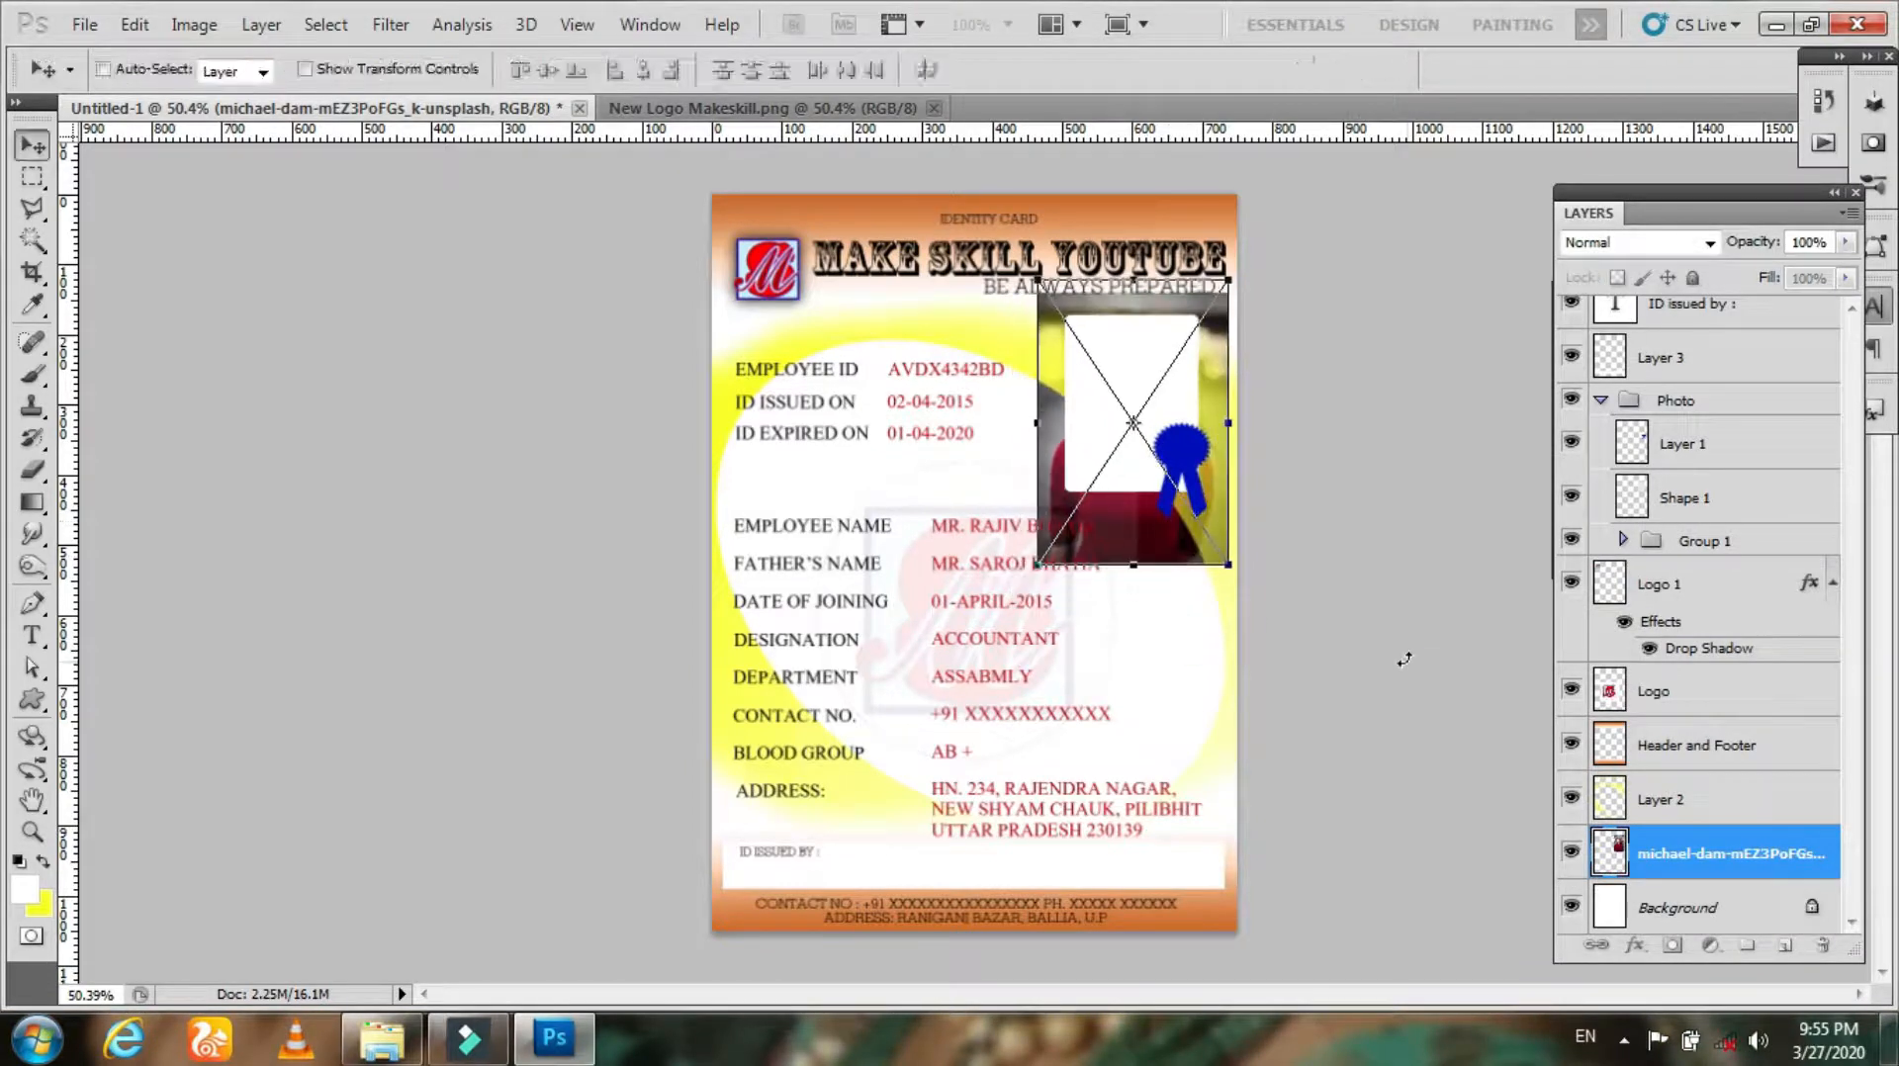
{"action": "key", "text": "ctrl+e"}
{"action": "key", "text": "ctrl+alt+z"}
{"action": "key", "text": "ctrl+alt+z"}
{"action": "key", "text": "ctrl+alt+z"}
{"action": "key", "text": "ctrl+alt+z"}
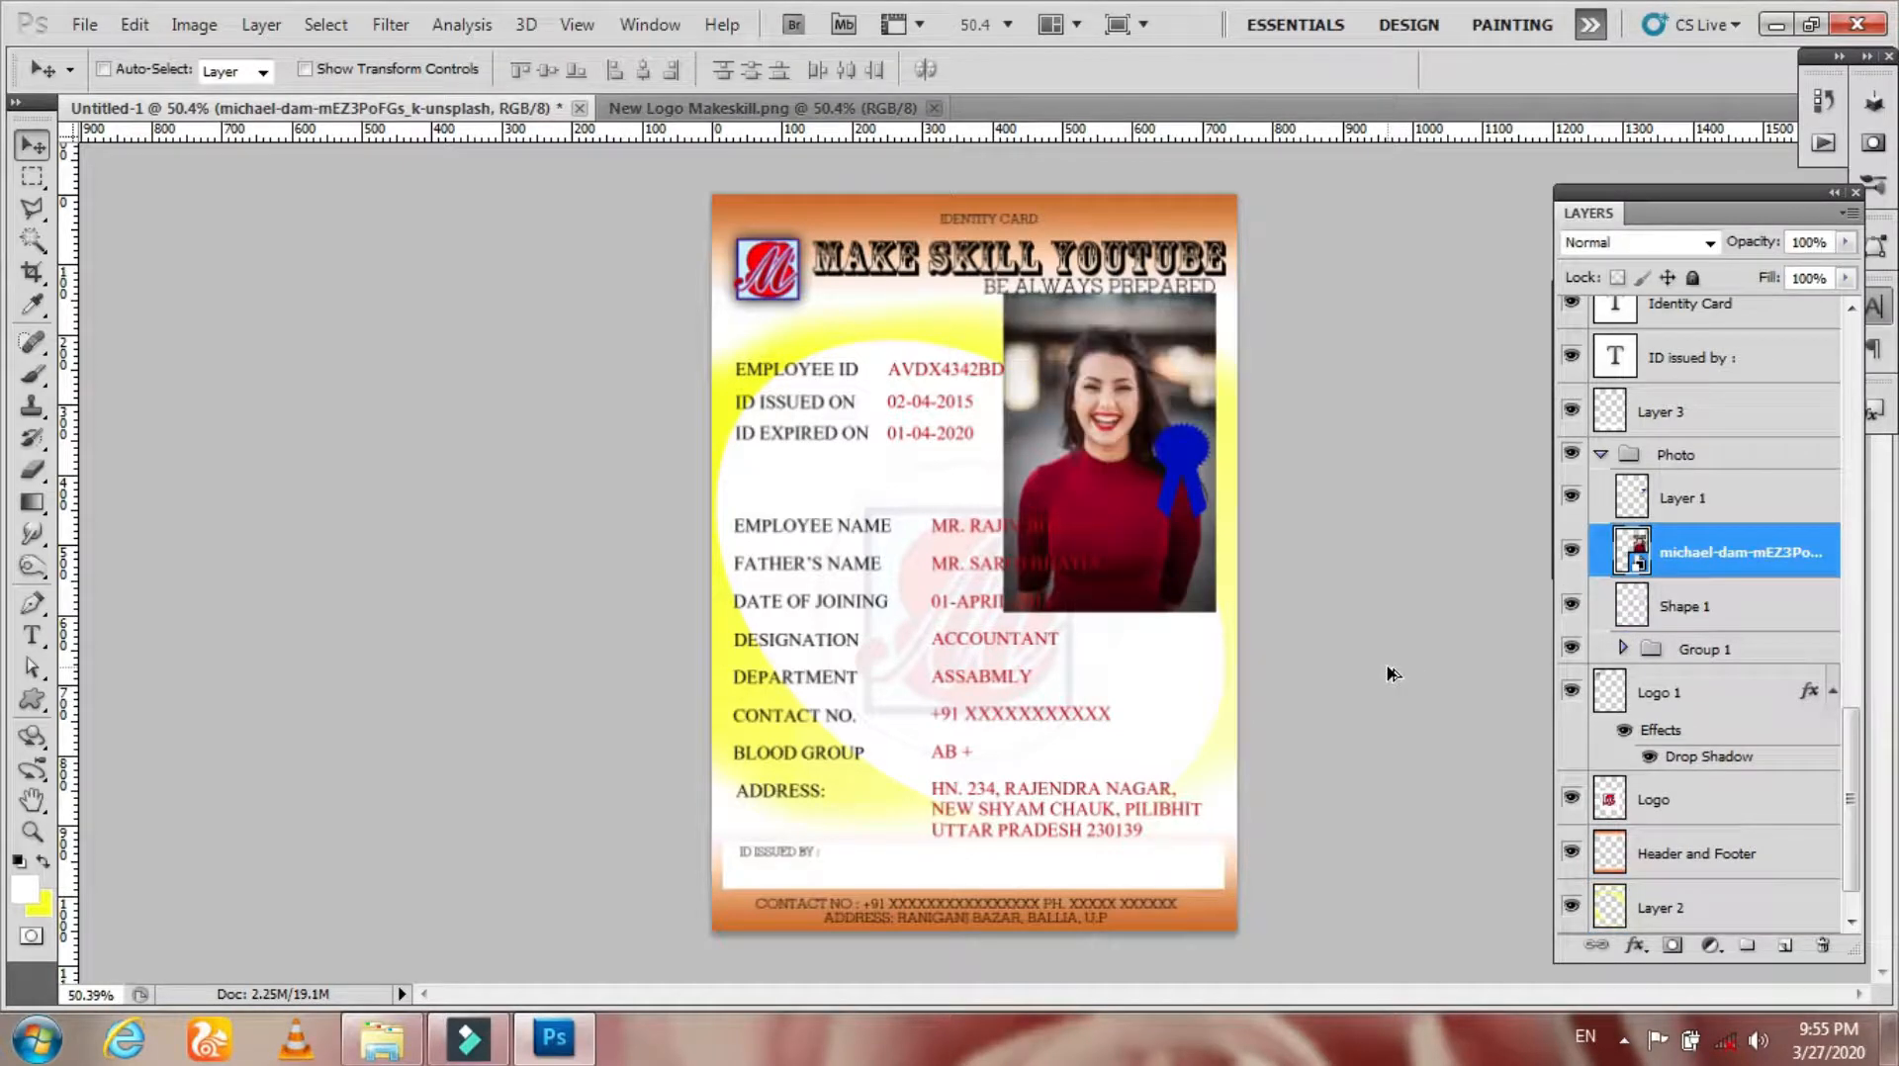
{"action": "key", "text": "ctrl+alt+z"}
{"action": "left_click_drag", "start_coordinate": [1701, 638], "coordinate": [1660, 612]}
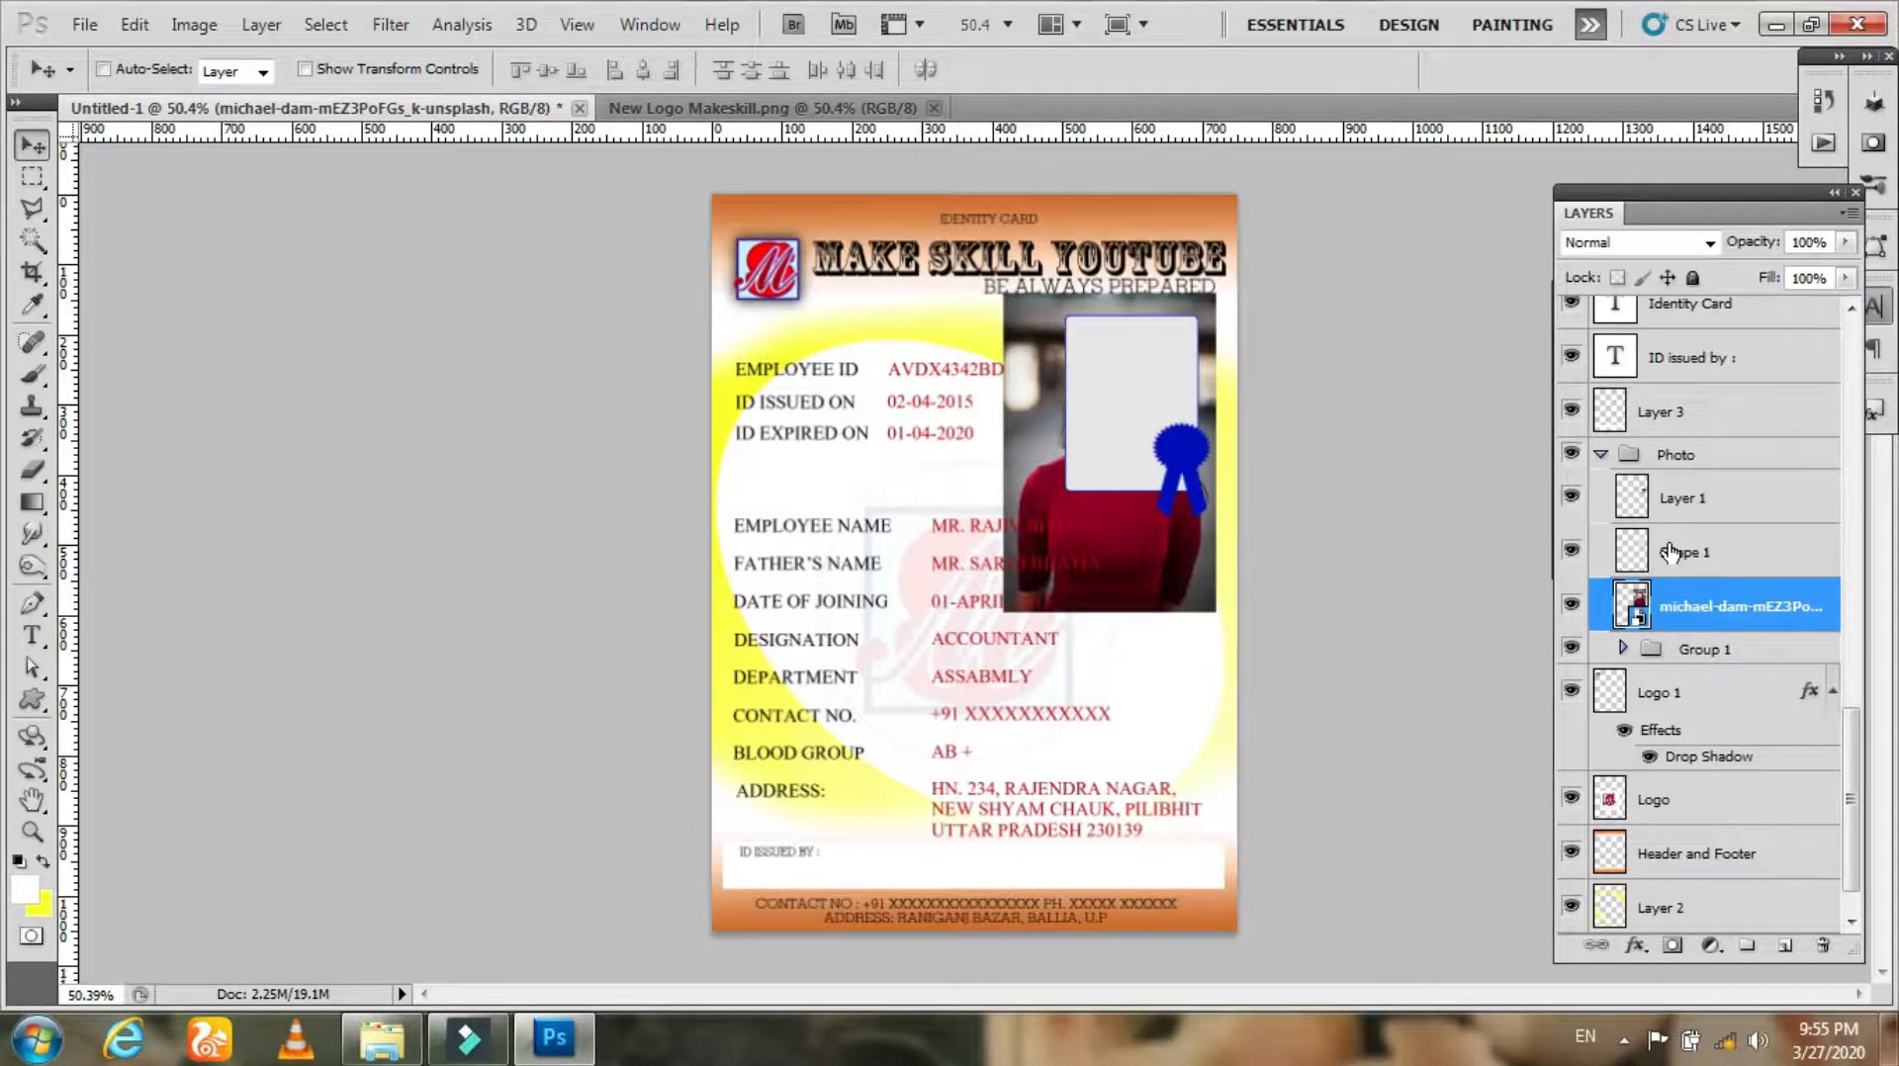
{"action": "left_click", "coordinate": [1634, 554], "text": "ctrl"}
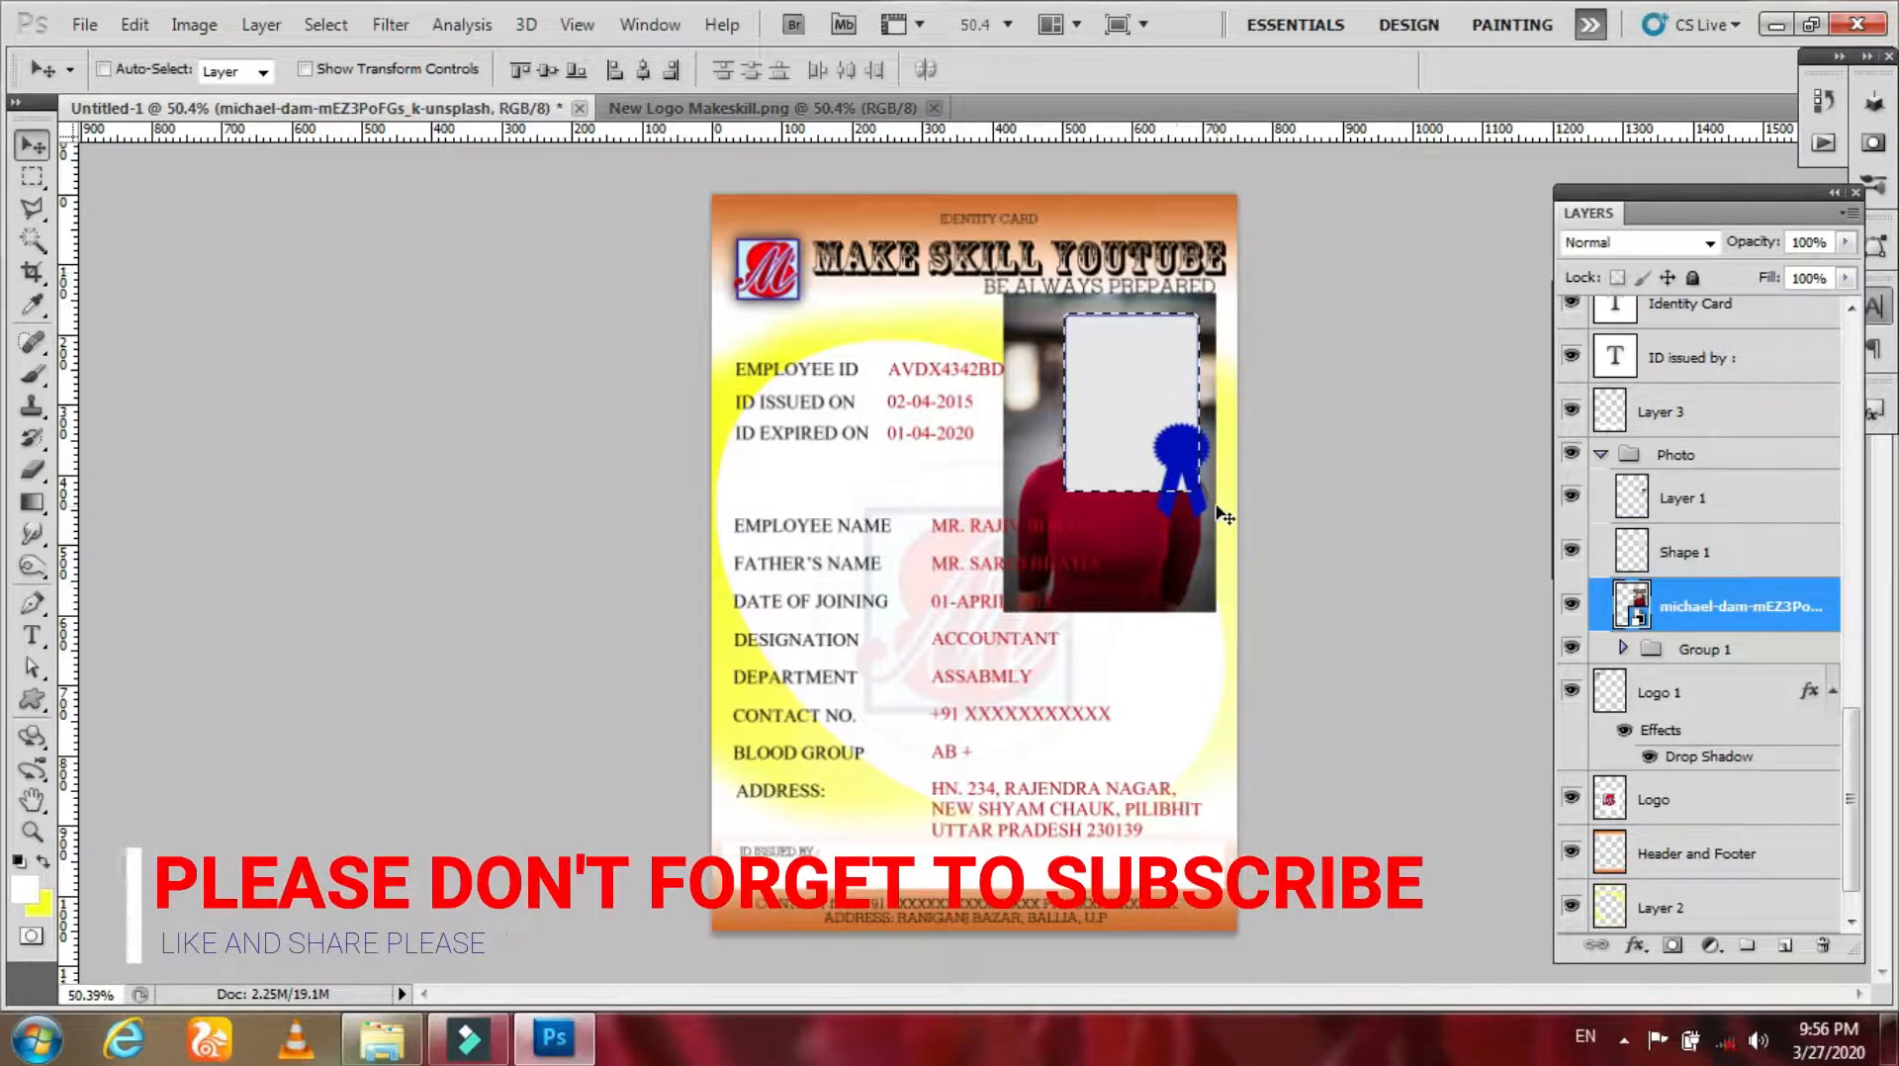
{"action": "key", "text": "ctrl+d"}
{"action": "left_click_drag", "start_coordinate": [1213, 559], "coordinate": [1234, 530]}
{"action": "left_click_drag", "start_coordinate": [1706, 633], "coordinate": [1667, 552]}
Step: Scale the photo down so it covers the photo frame
{"action": "key", "text": "ctrl+t"}
{"action": "left_click_drag", "start_coordinate": [1236, 263], "coordinate": [1221, 288]}
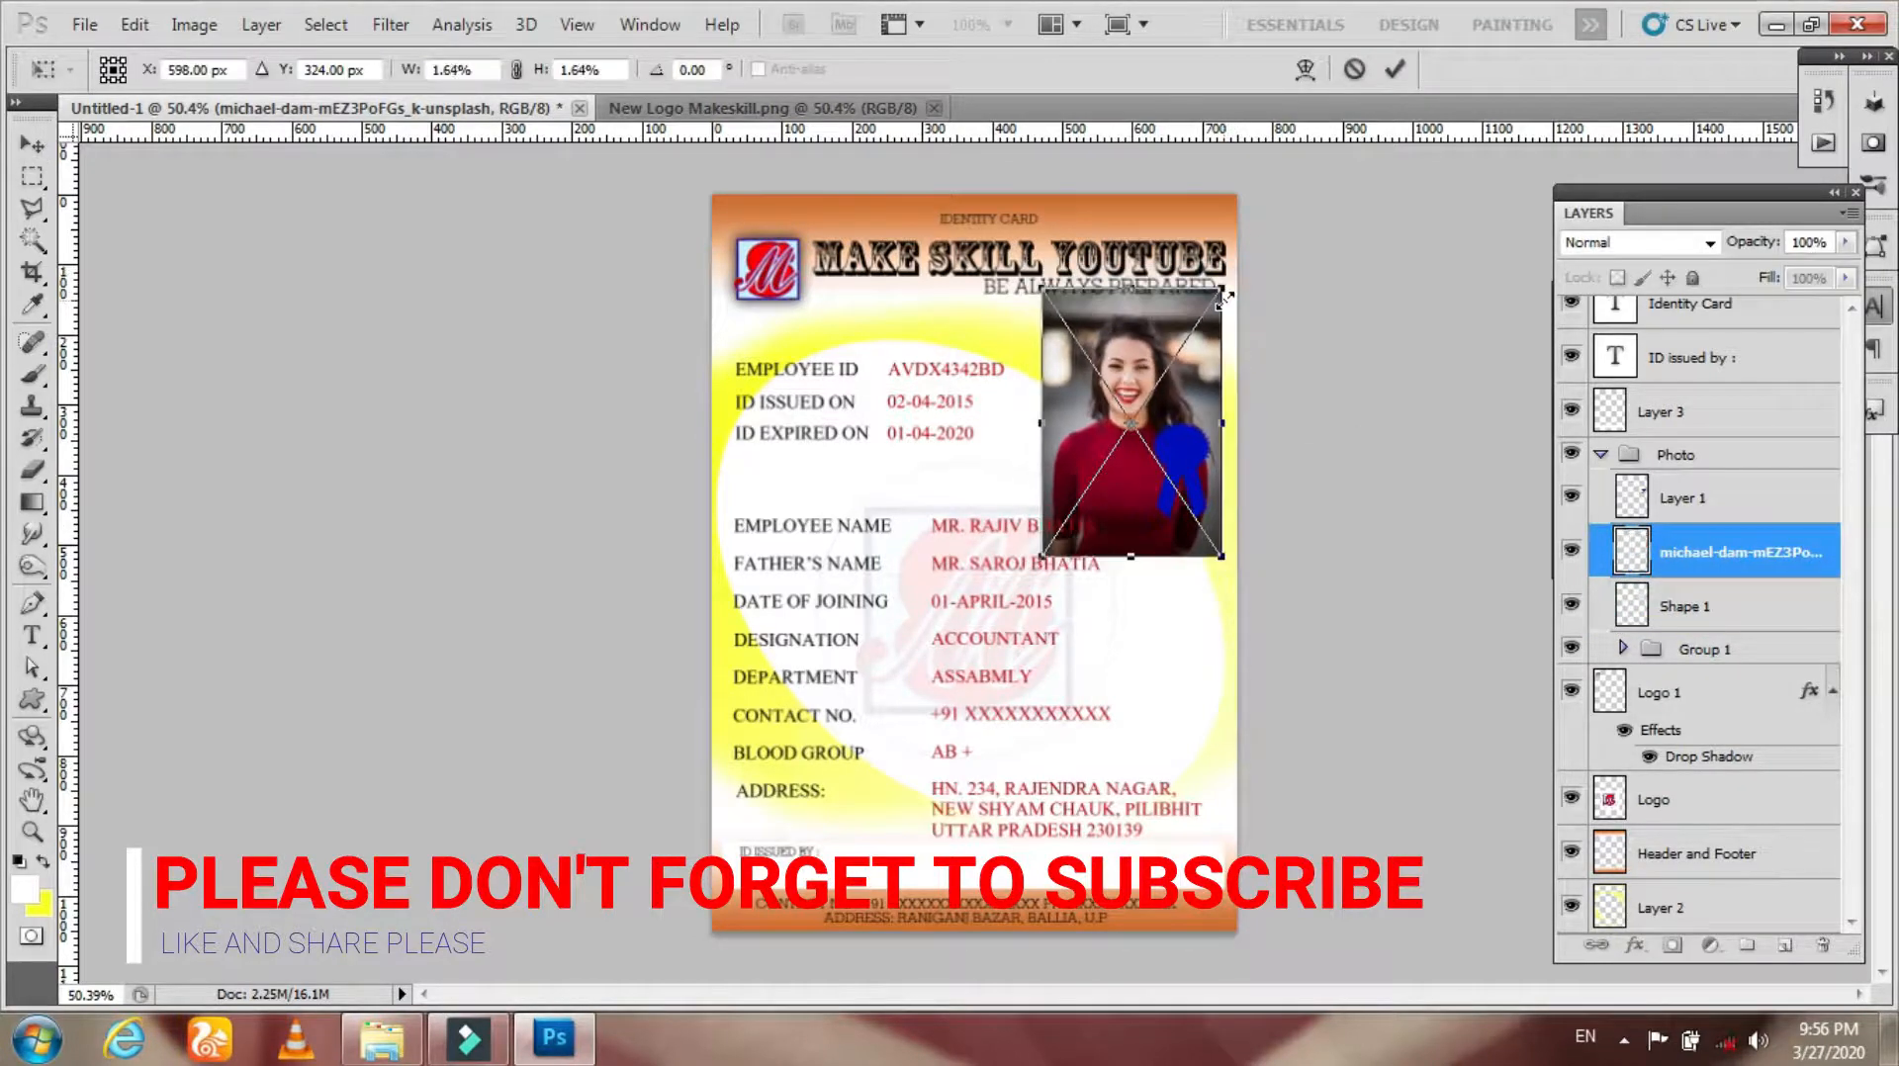
{"action": "key", "text": "Return"}
{"action": "right_click", "coordinate": [31, 471]}
{"action": "left_click", "coordinate": [119, 451]}
{"action": "left_click", "coordinate": [1096, 336]}
{"action": "left_click", "coordinate": [899, 420]}
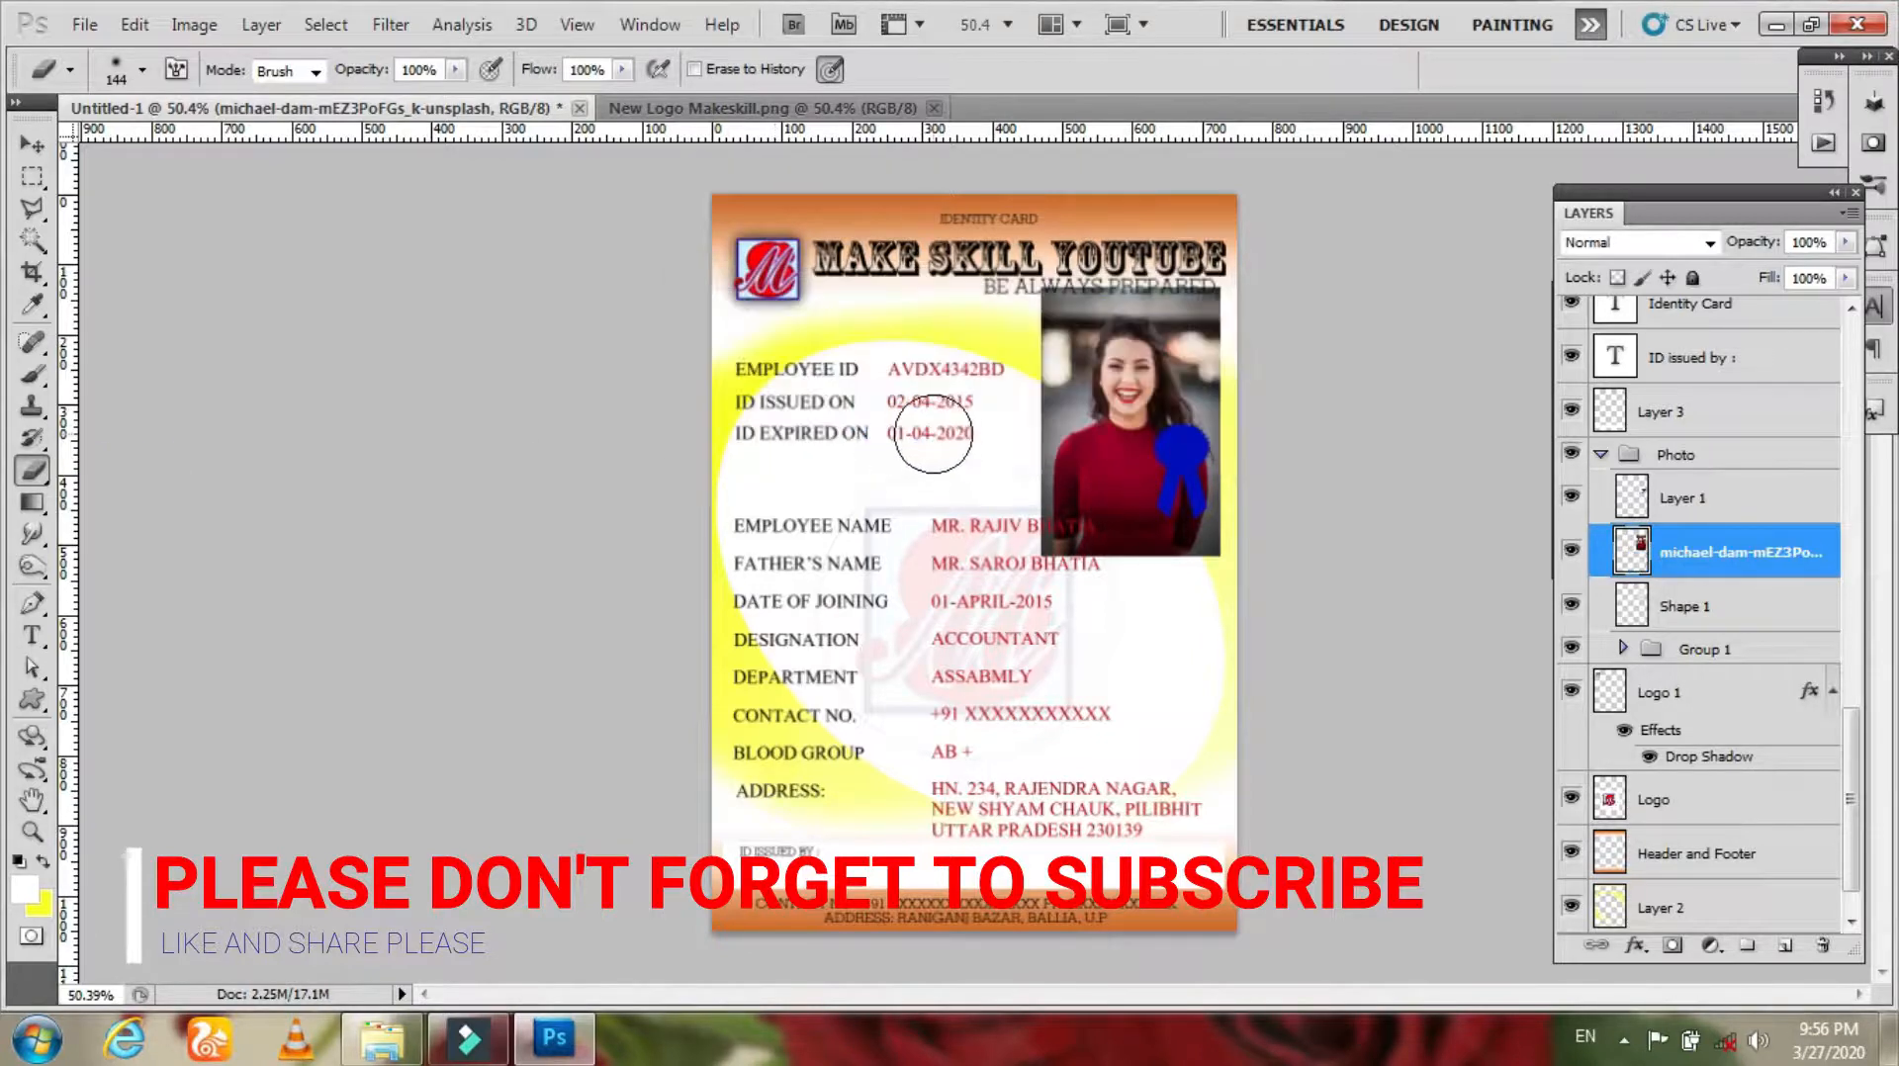
{"action": "key", "text": "m"}
{"action": "right_click", "coordinate": [33, 178]}
{"action": "left_click", "coordinate": [104, 174]}
{"action": "left_click_drag", "start_coordinate": [1049, 297], "coordinate": [1217, 529]}
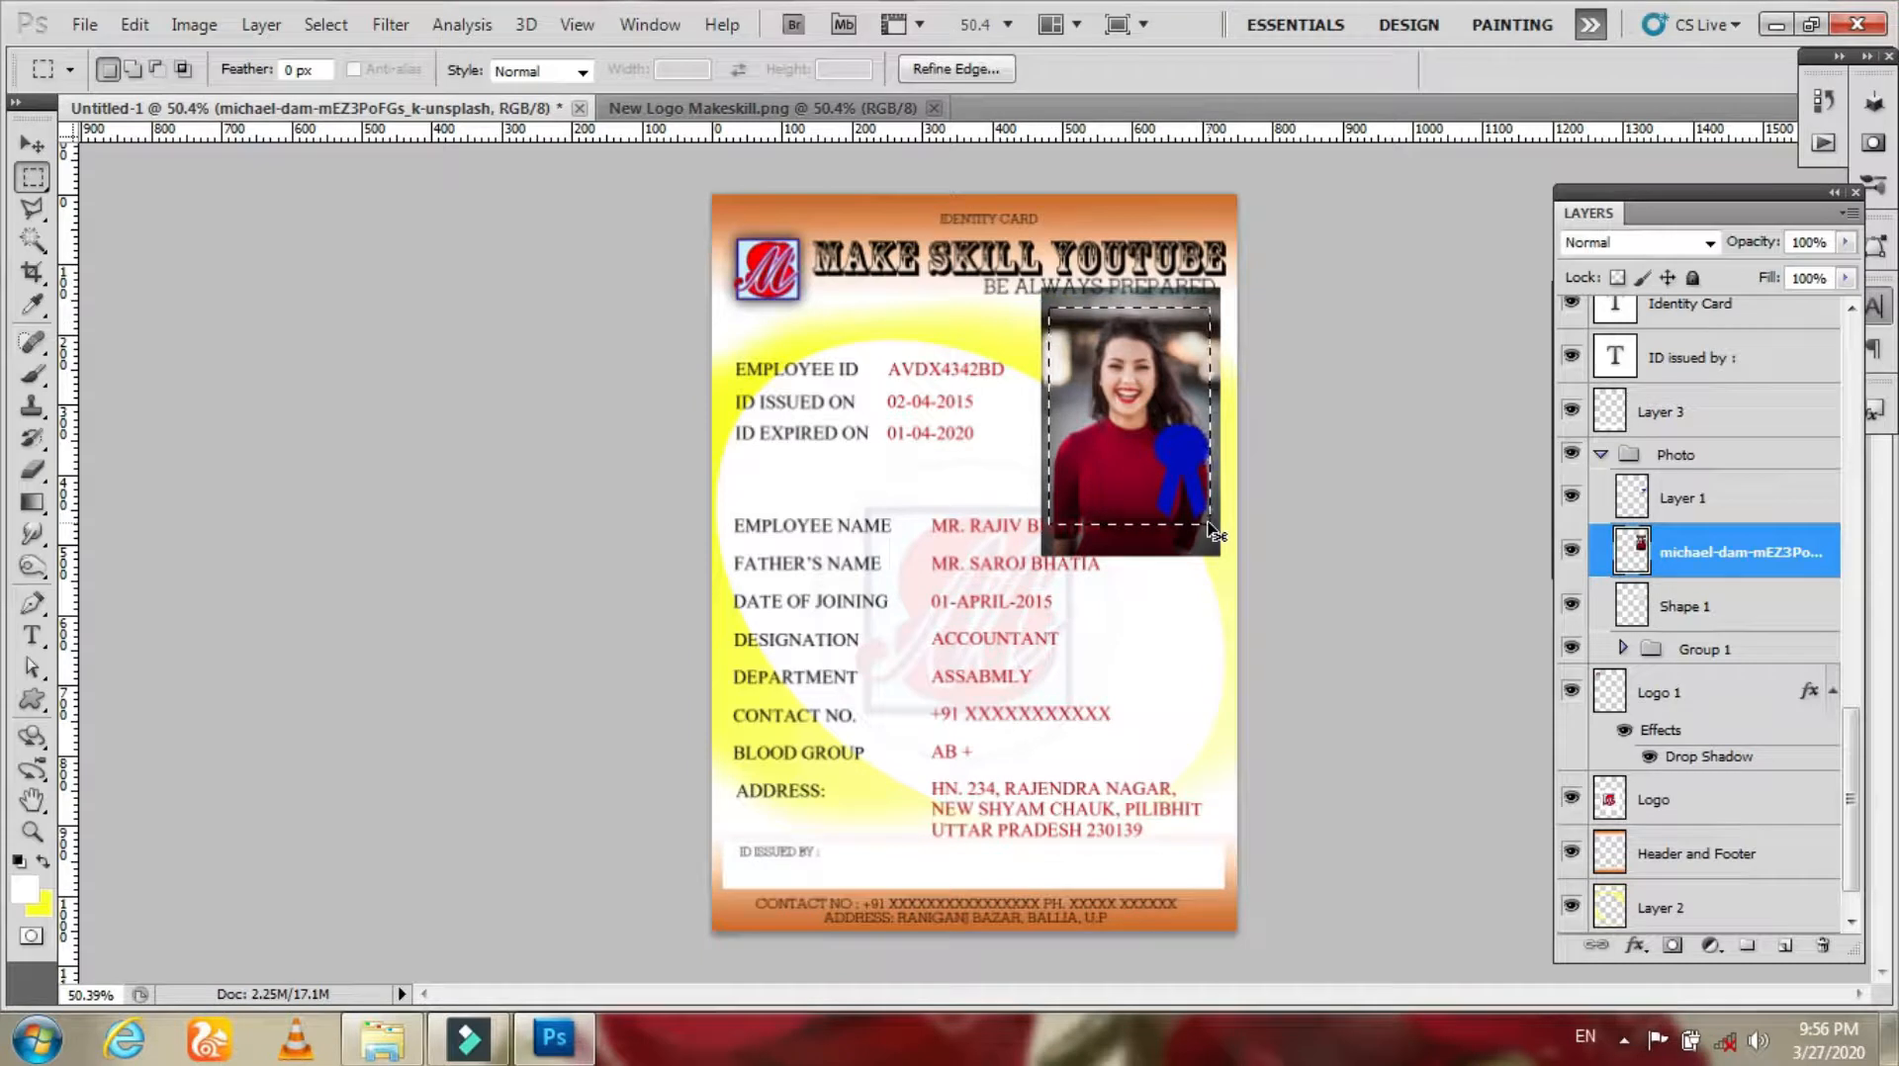
Step: Load the frame shape as a selection and invert it
{"action": "left_click", "coordinate": [1634, 606], "text": "ctrl"}
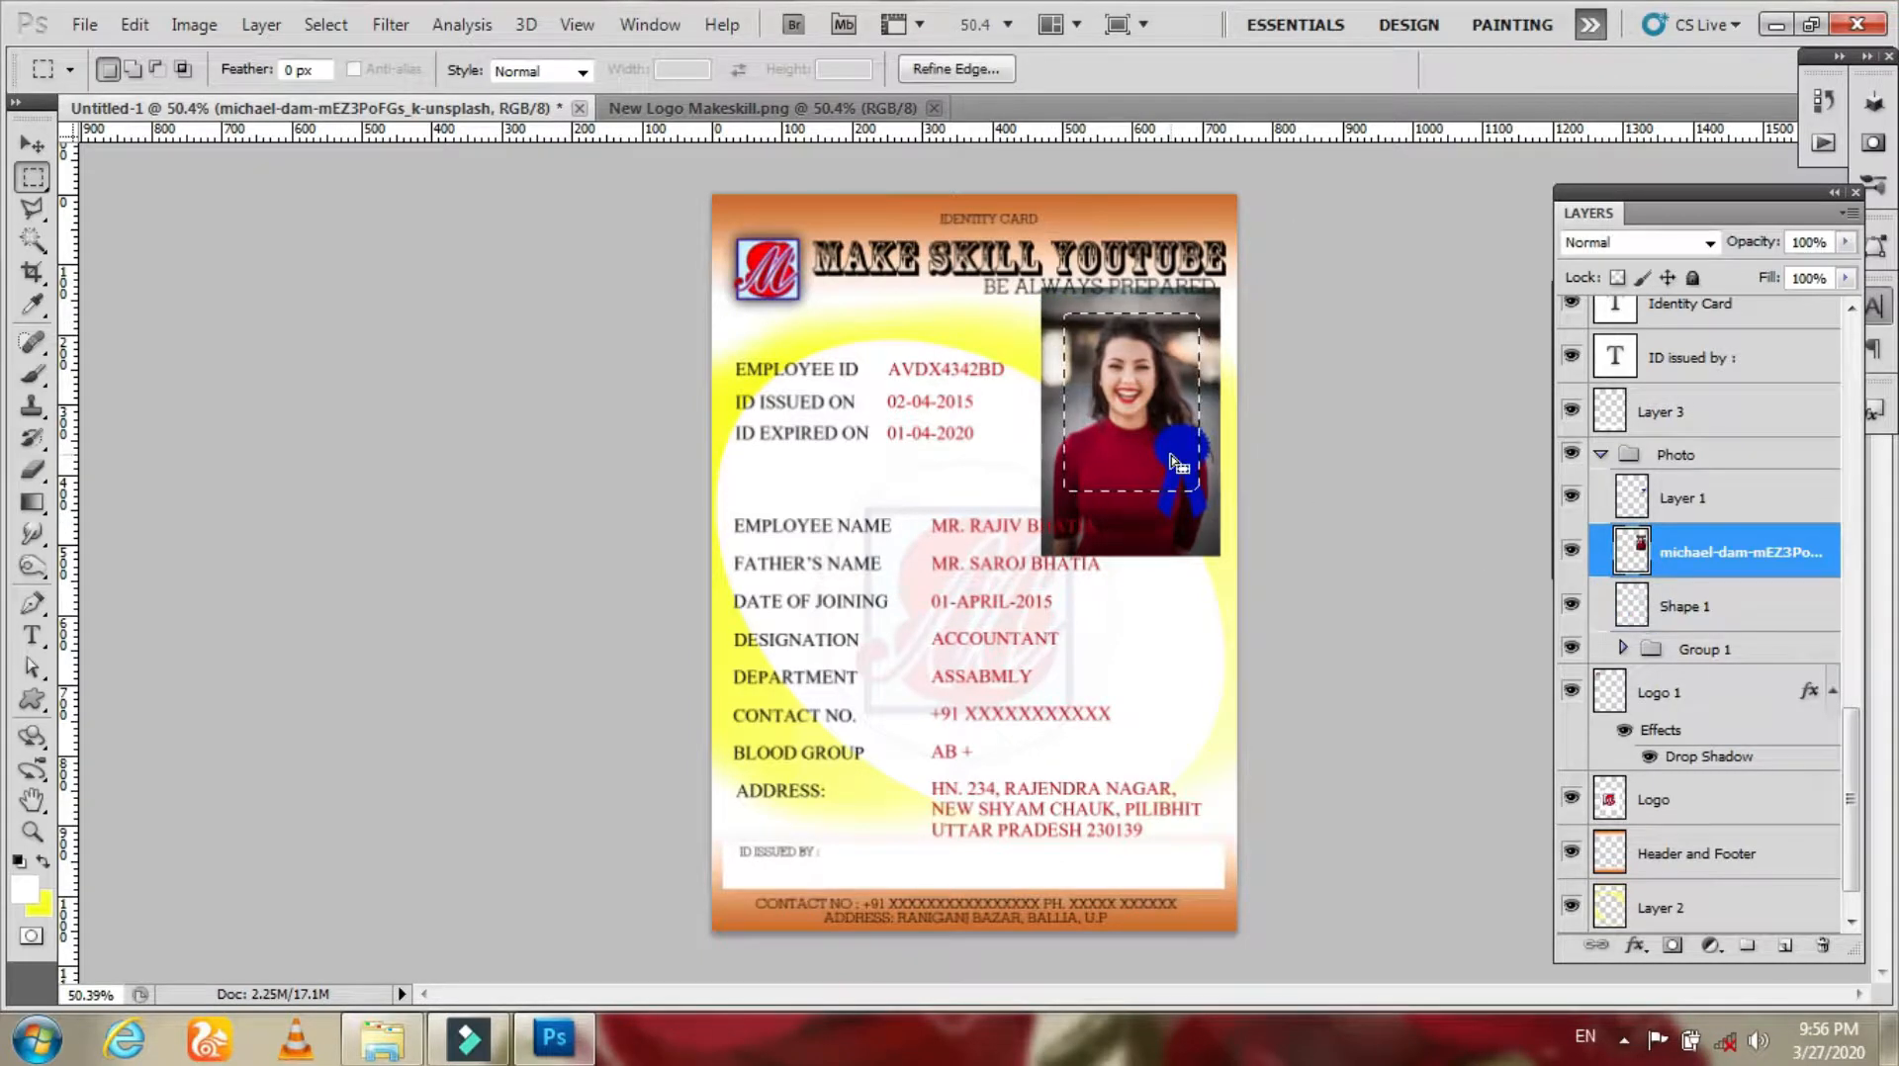
{"action": "right_click", "coordinate": [1209, 370]}
{"action": "left_click", "coordinate": [1276, 413]}
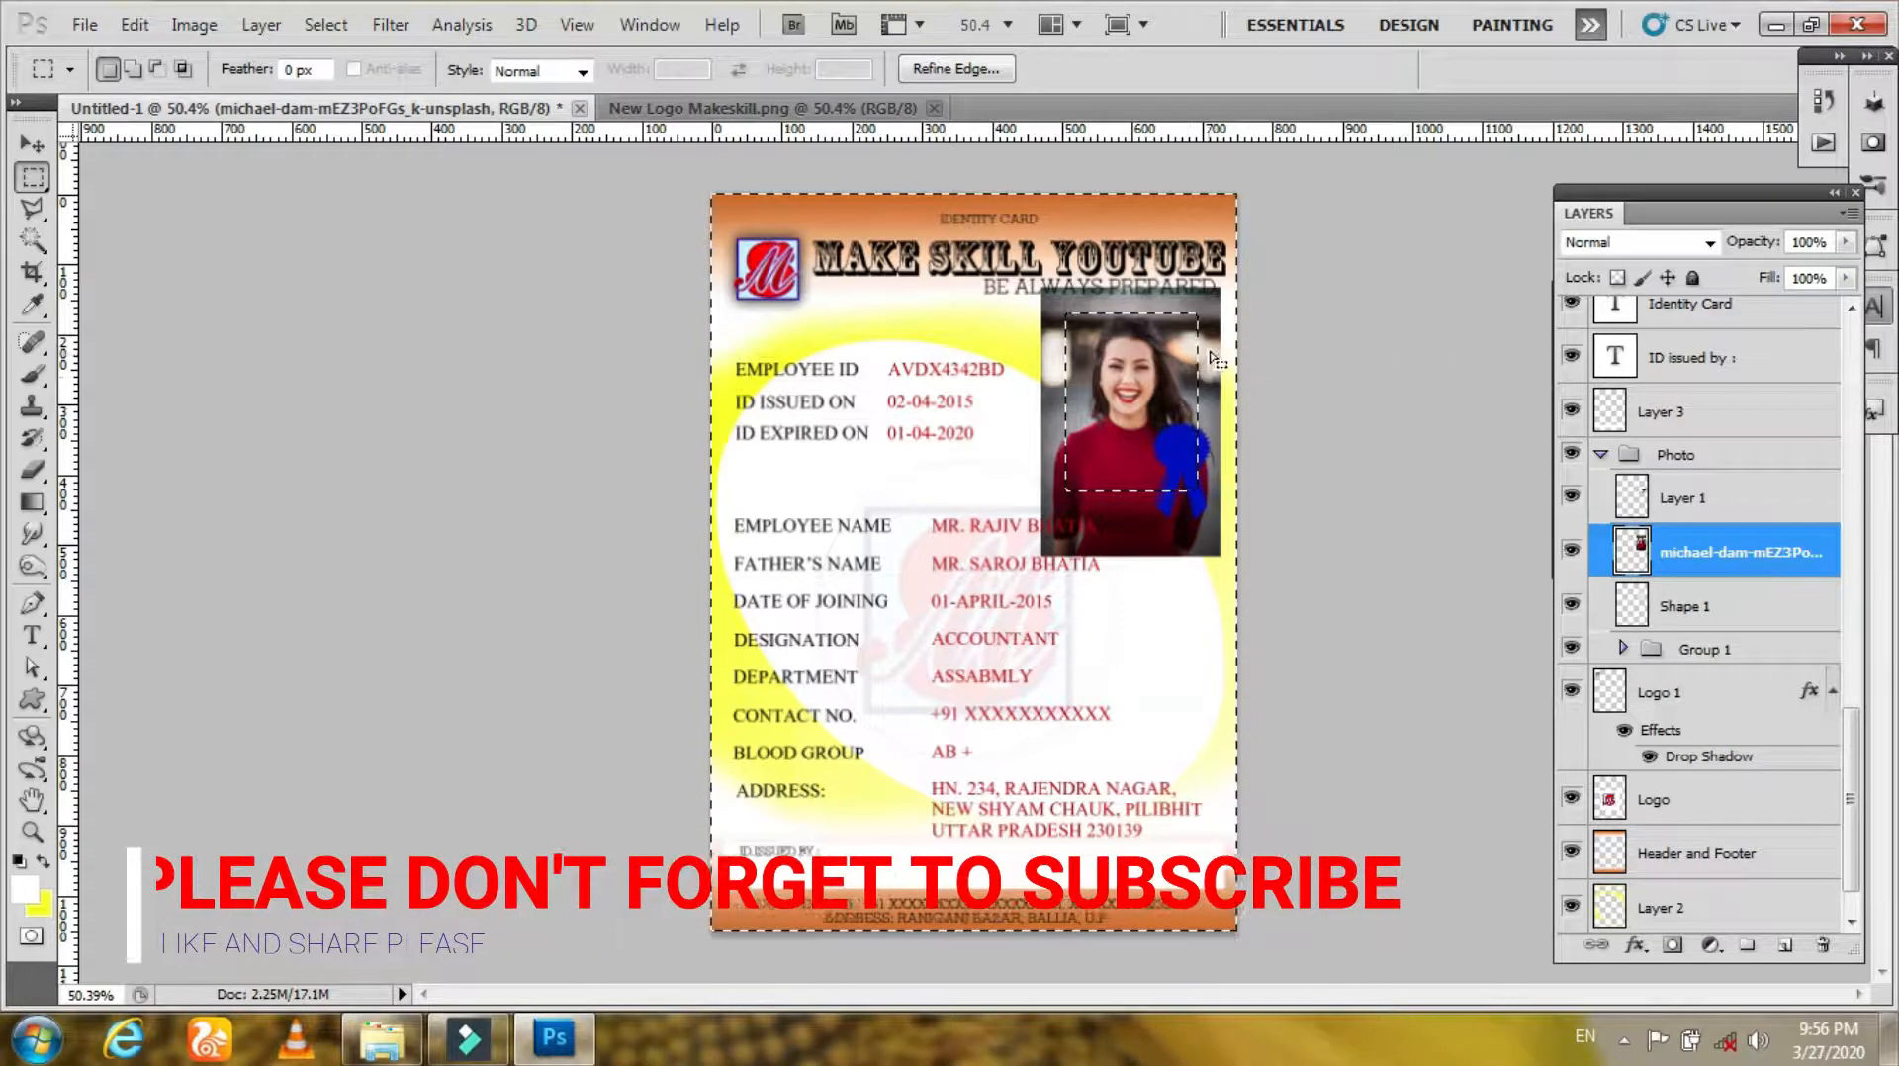
Step: Clear the photo area outside the frame selection and deselect
{"action": "left_click", "coordinate": [131, 28]}
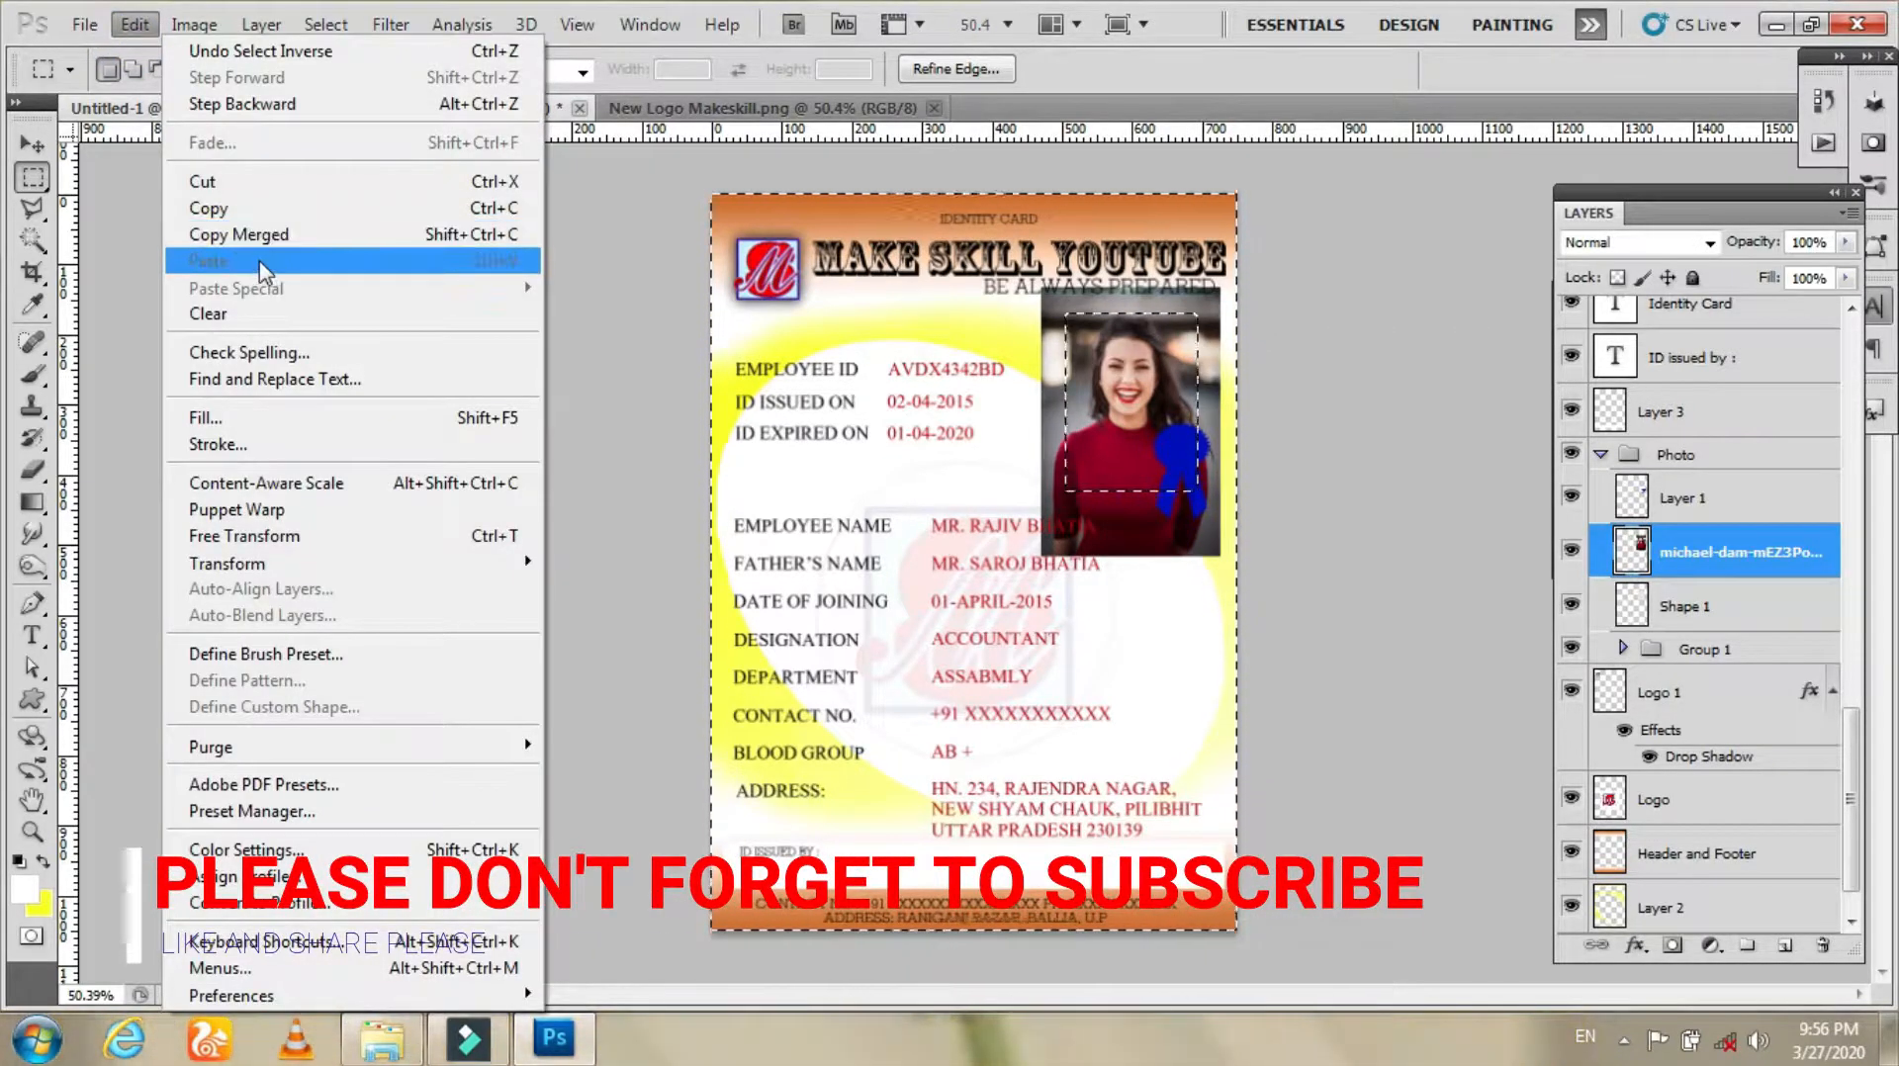
{"action": "left_click", "coordinate": [207, 313]}
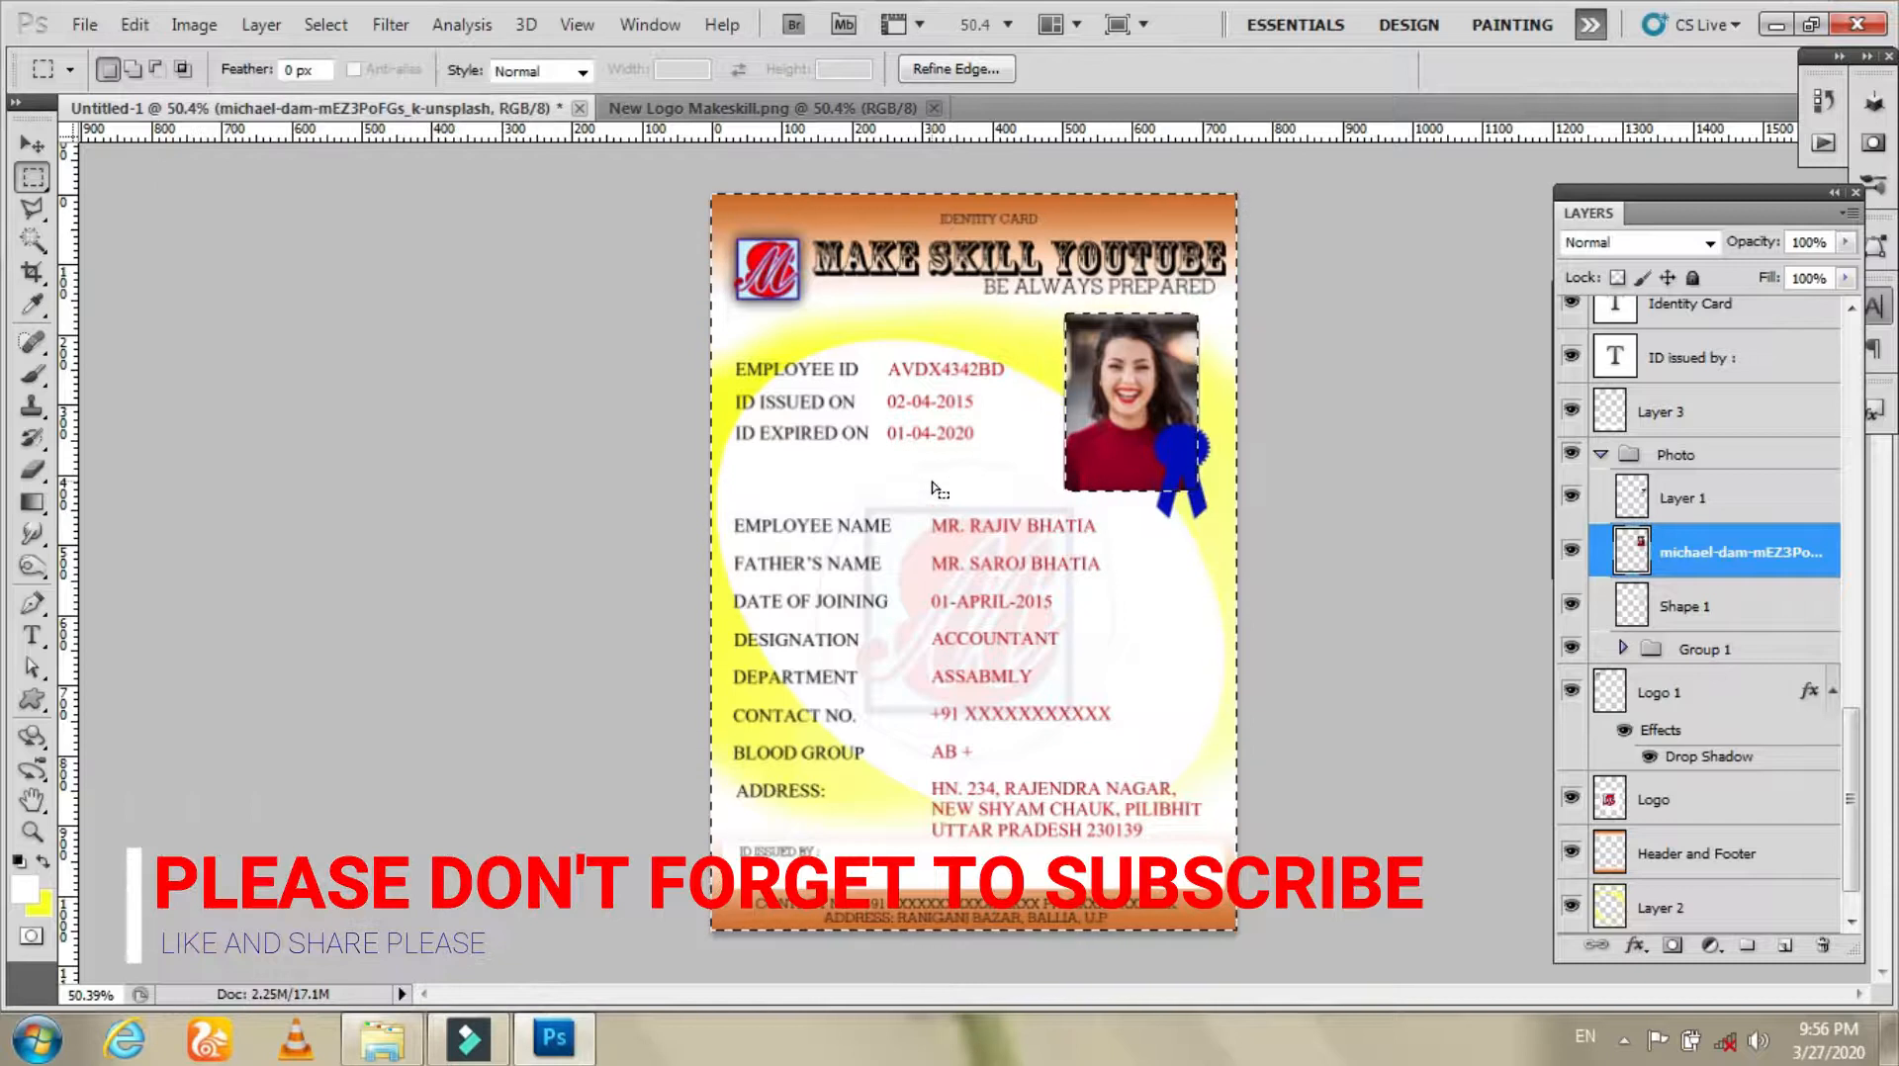
{"action": "key", "text": "ctrl+d"}
{"action": "left_click", "coordinate": [1575, 551]}
{"action": "left_click", "coordinate": [1575, 551]}
{"action": "key", "text": "v"}
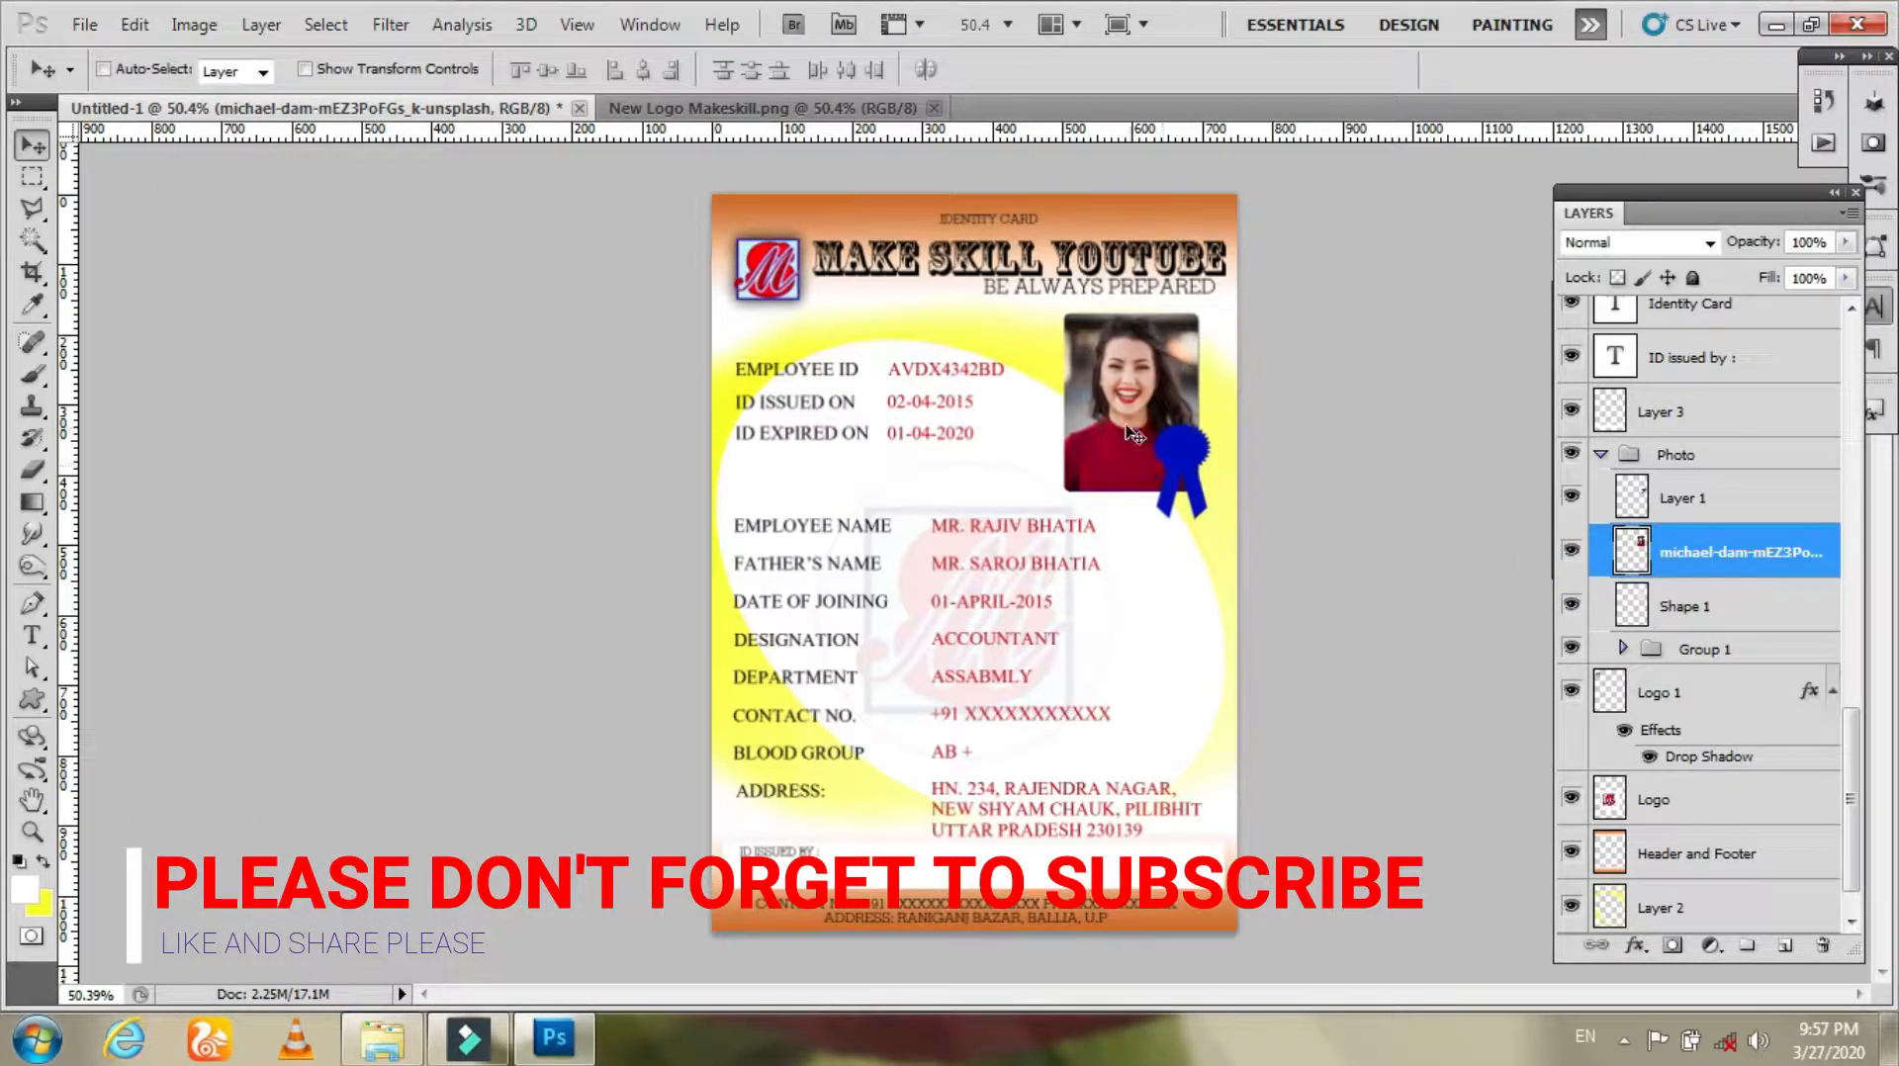
{"action": "key", "text": "ctrl+t"}
{"action": "key", "text": "Return"}
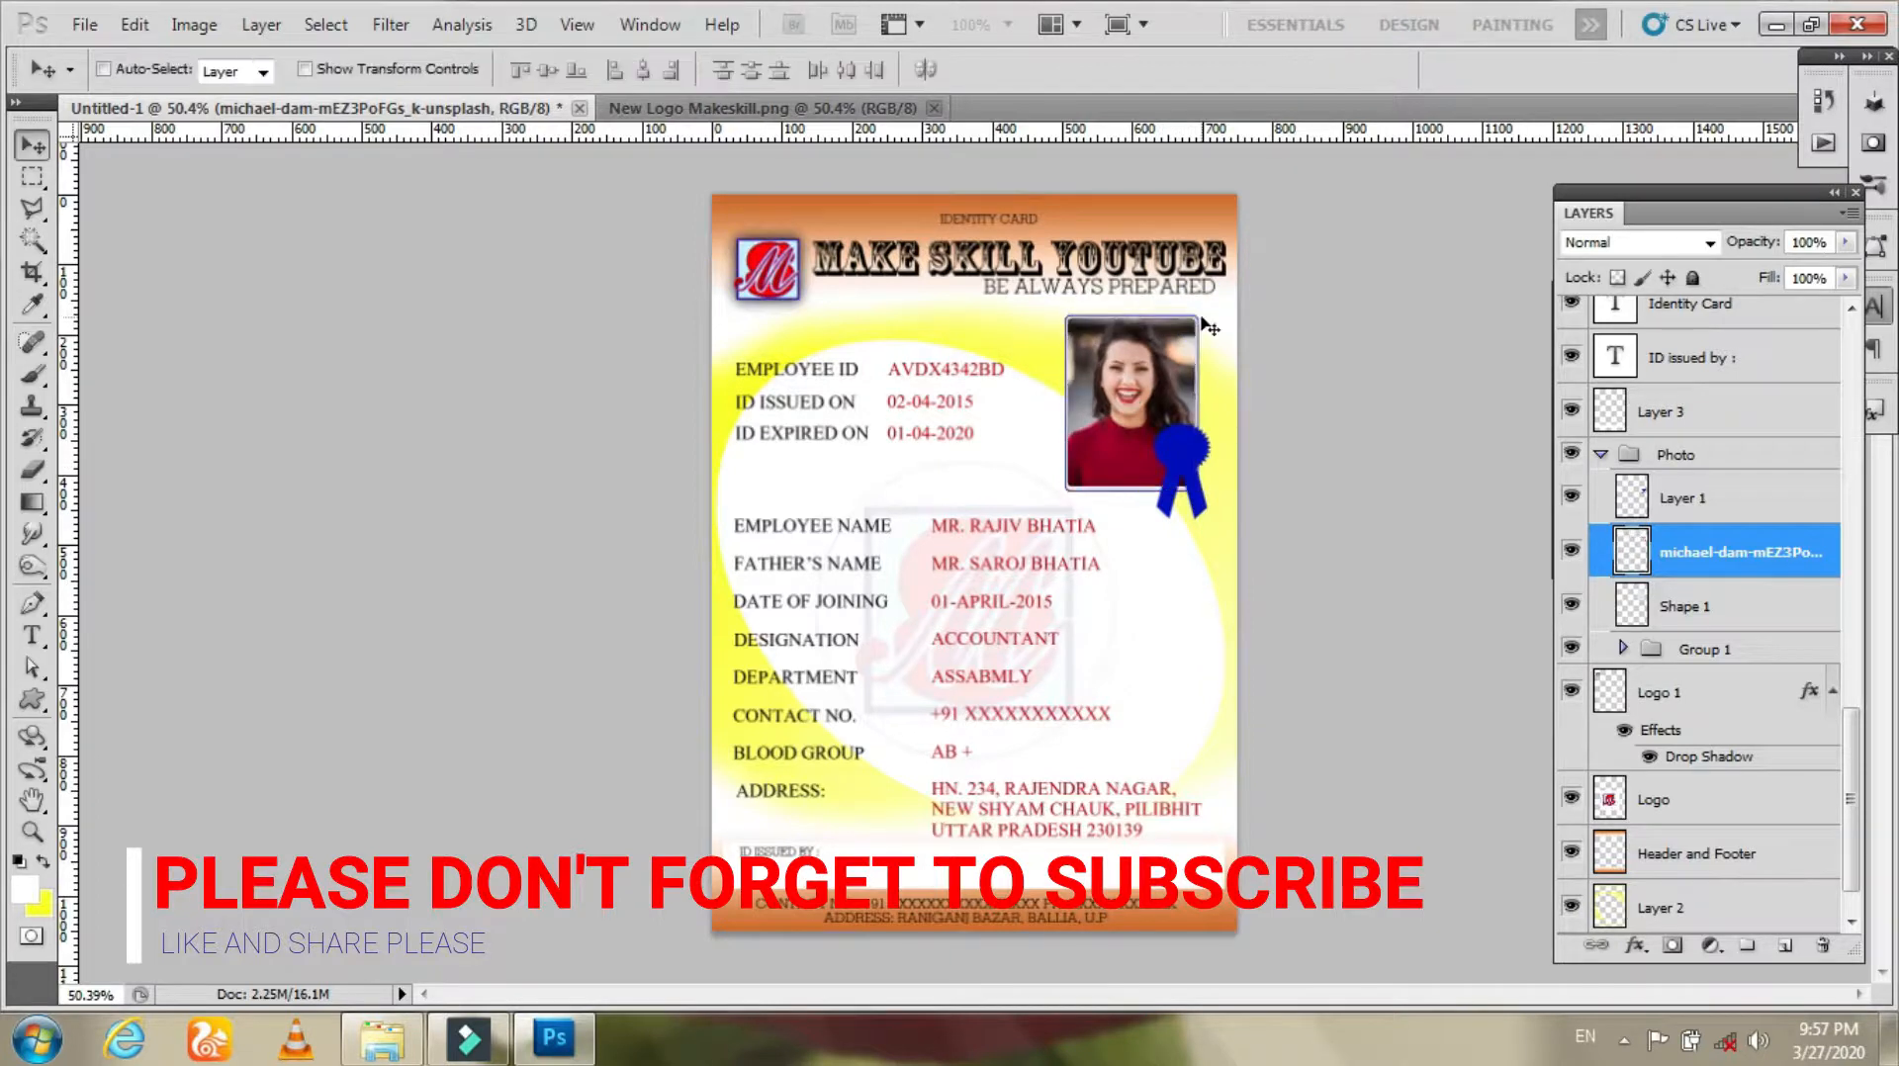
Step: Zoom into the card and replace the employee's first name with the new employee's first name
{"action": "key", "text": "z"}
{"action": "left_click_drag", "start_coordinate": [976, 325], "coordinate": [1296, 532]}
{"action": "key", "text": "v"}
{"action": "key", "text": "z"}
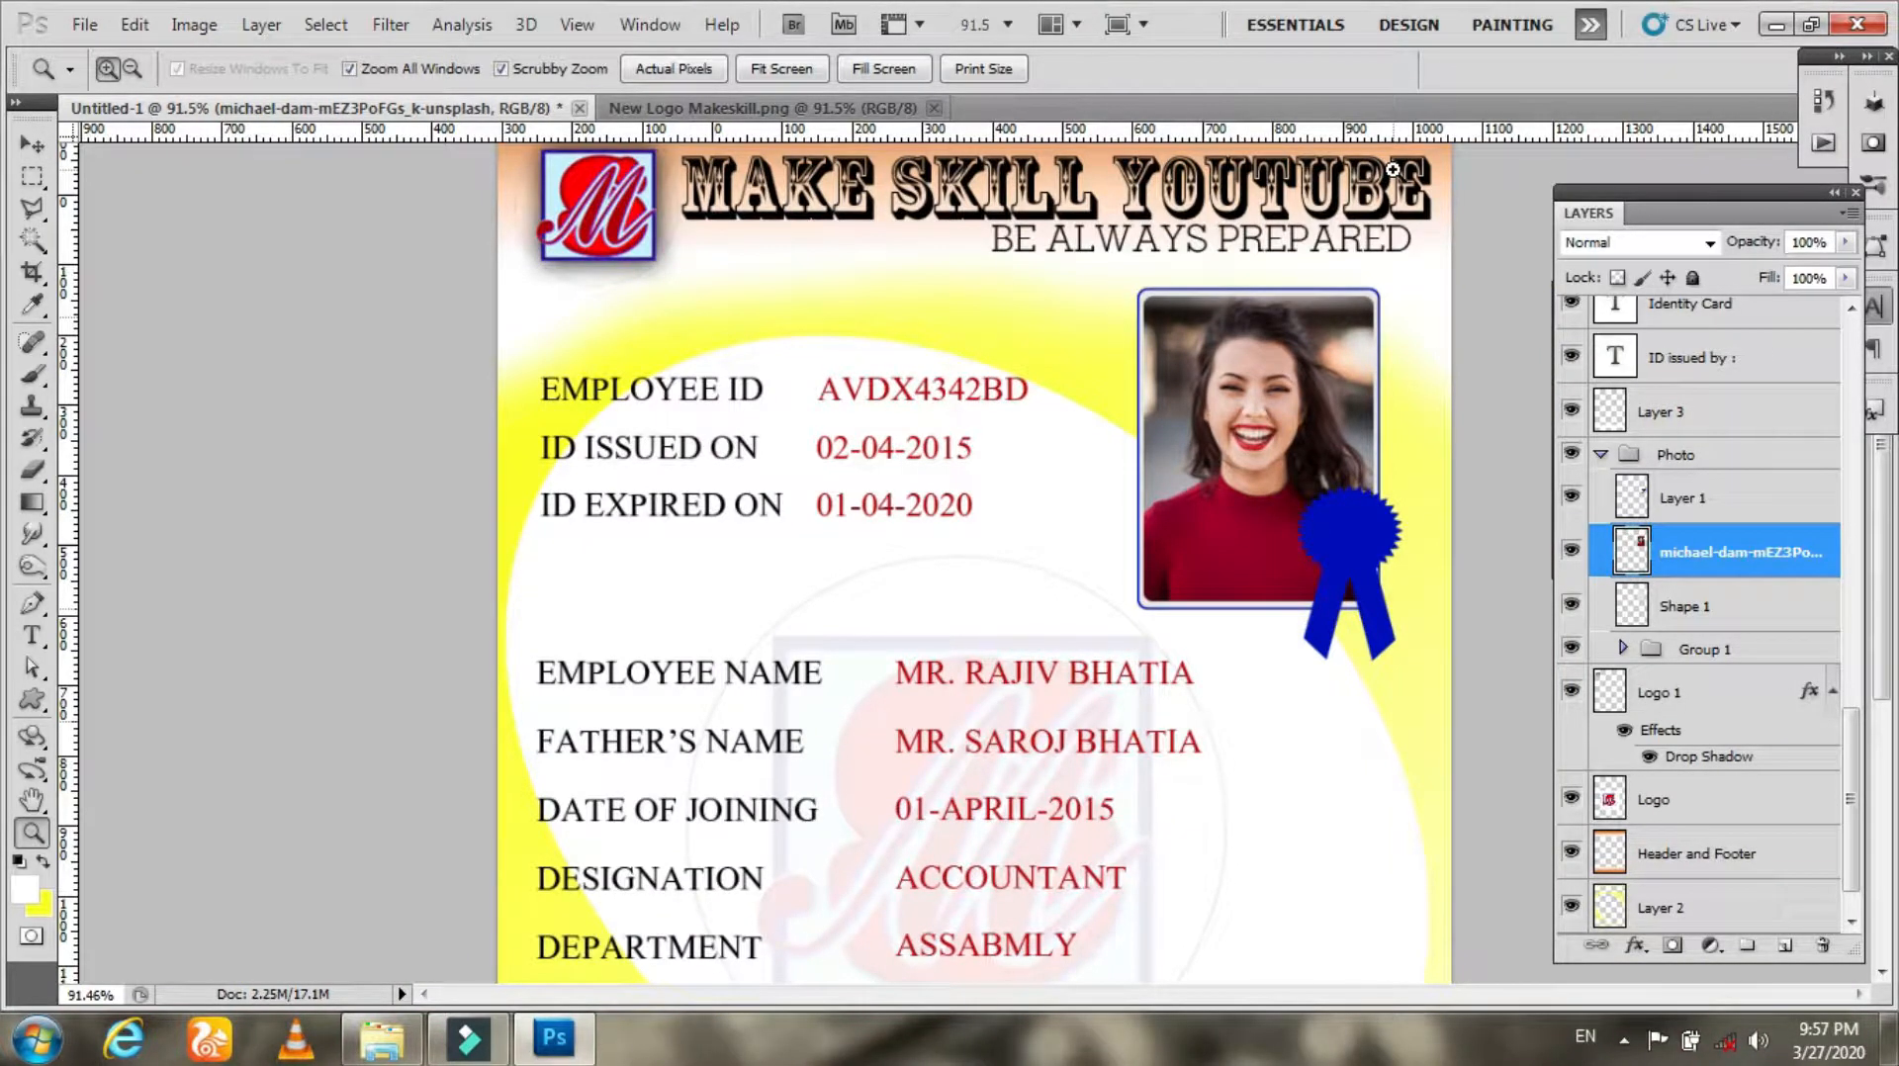
{"action": "key", "text": "t"}
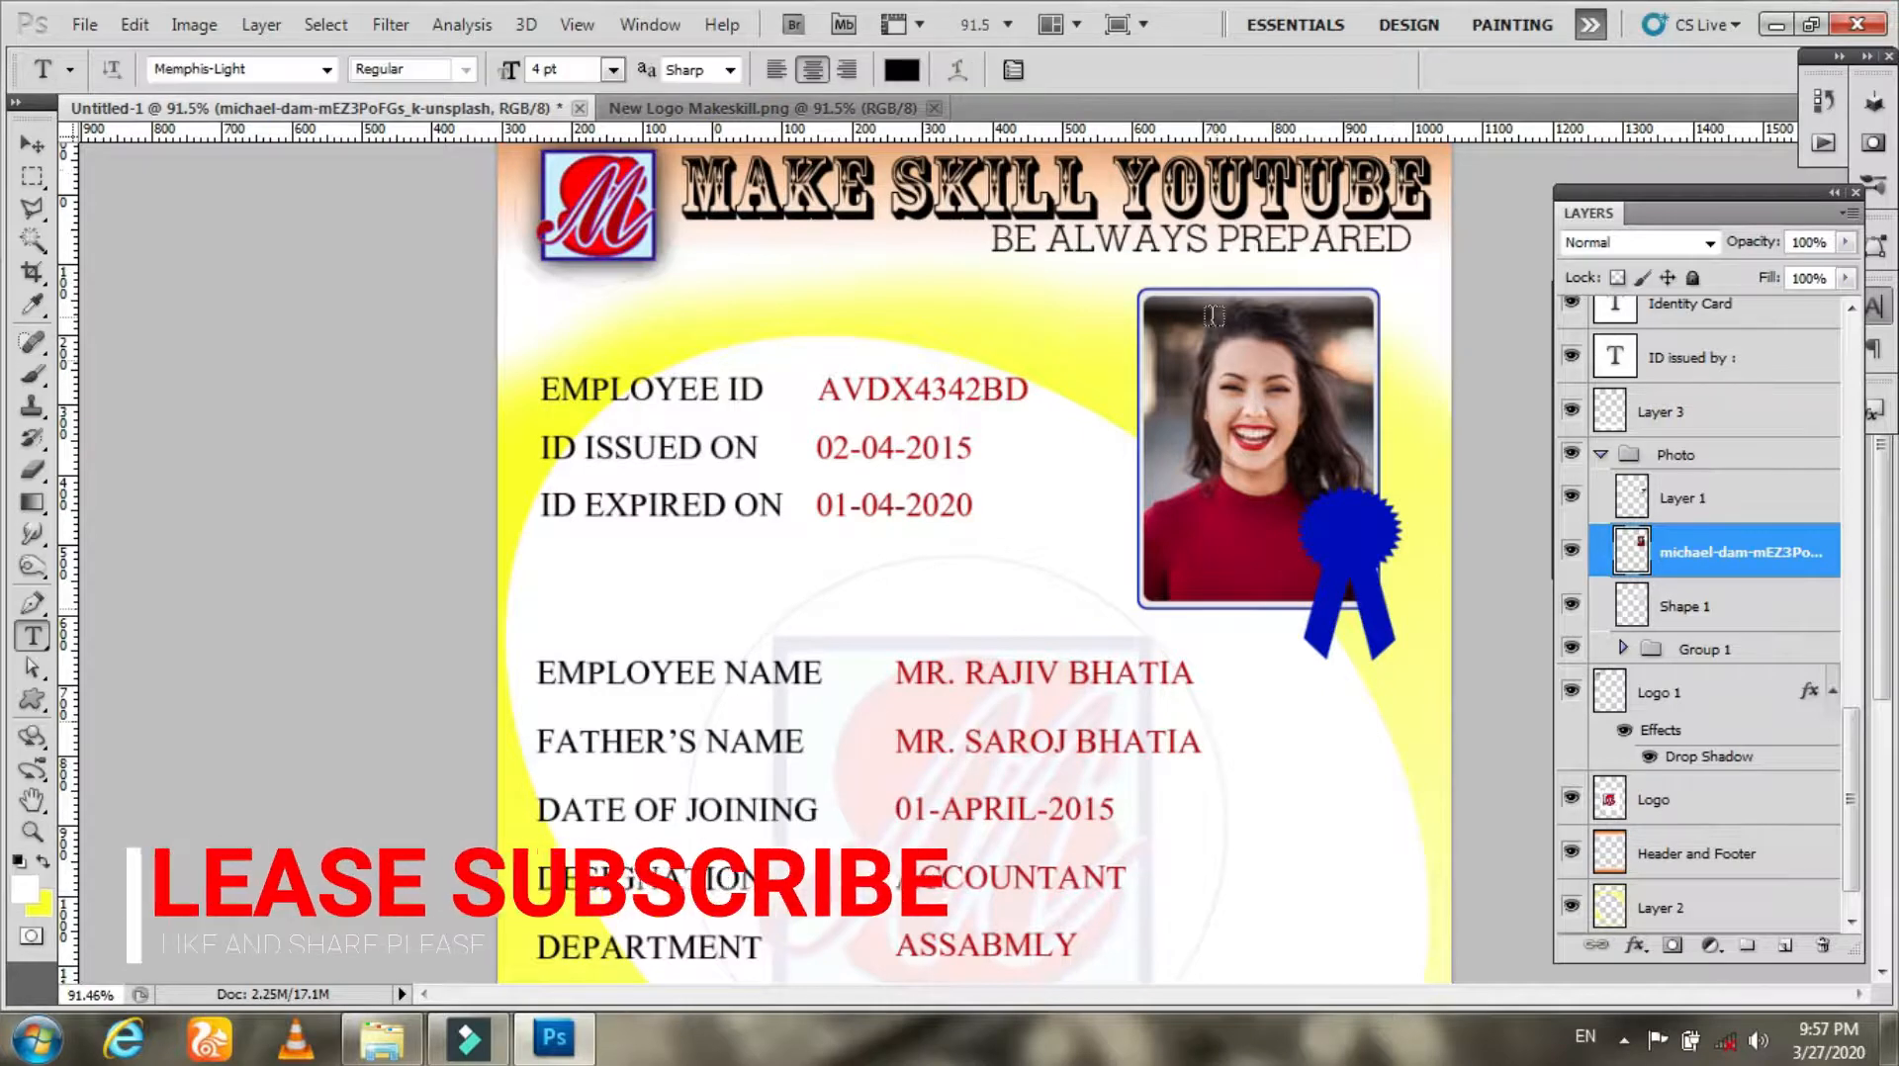
{"action": "left_click_drag", "start_coordinate": [965, 678], "coordinate": [1059, 682]}
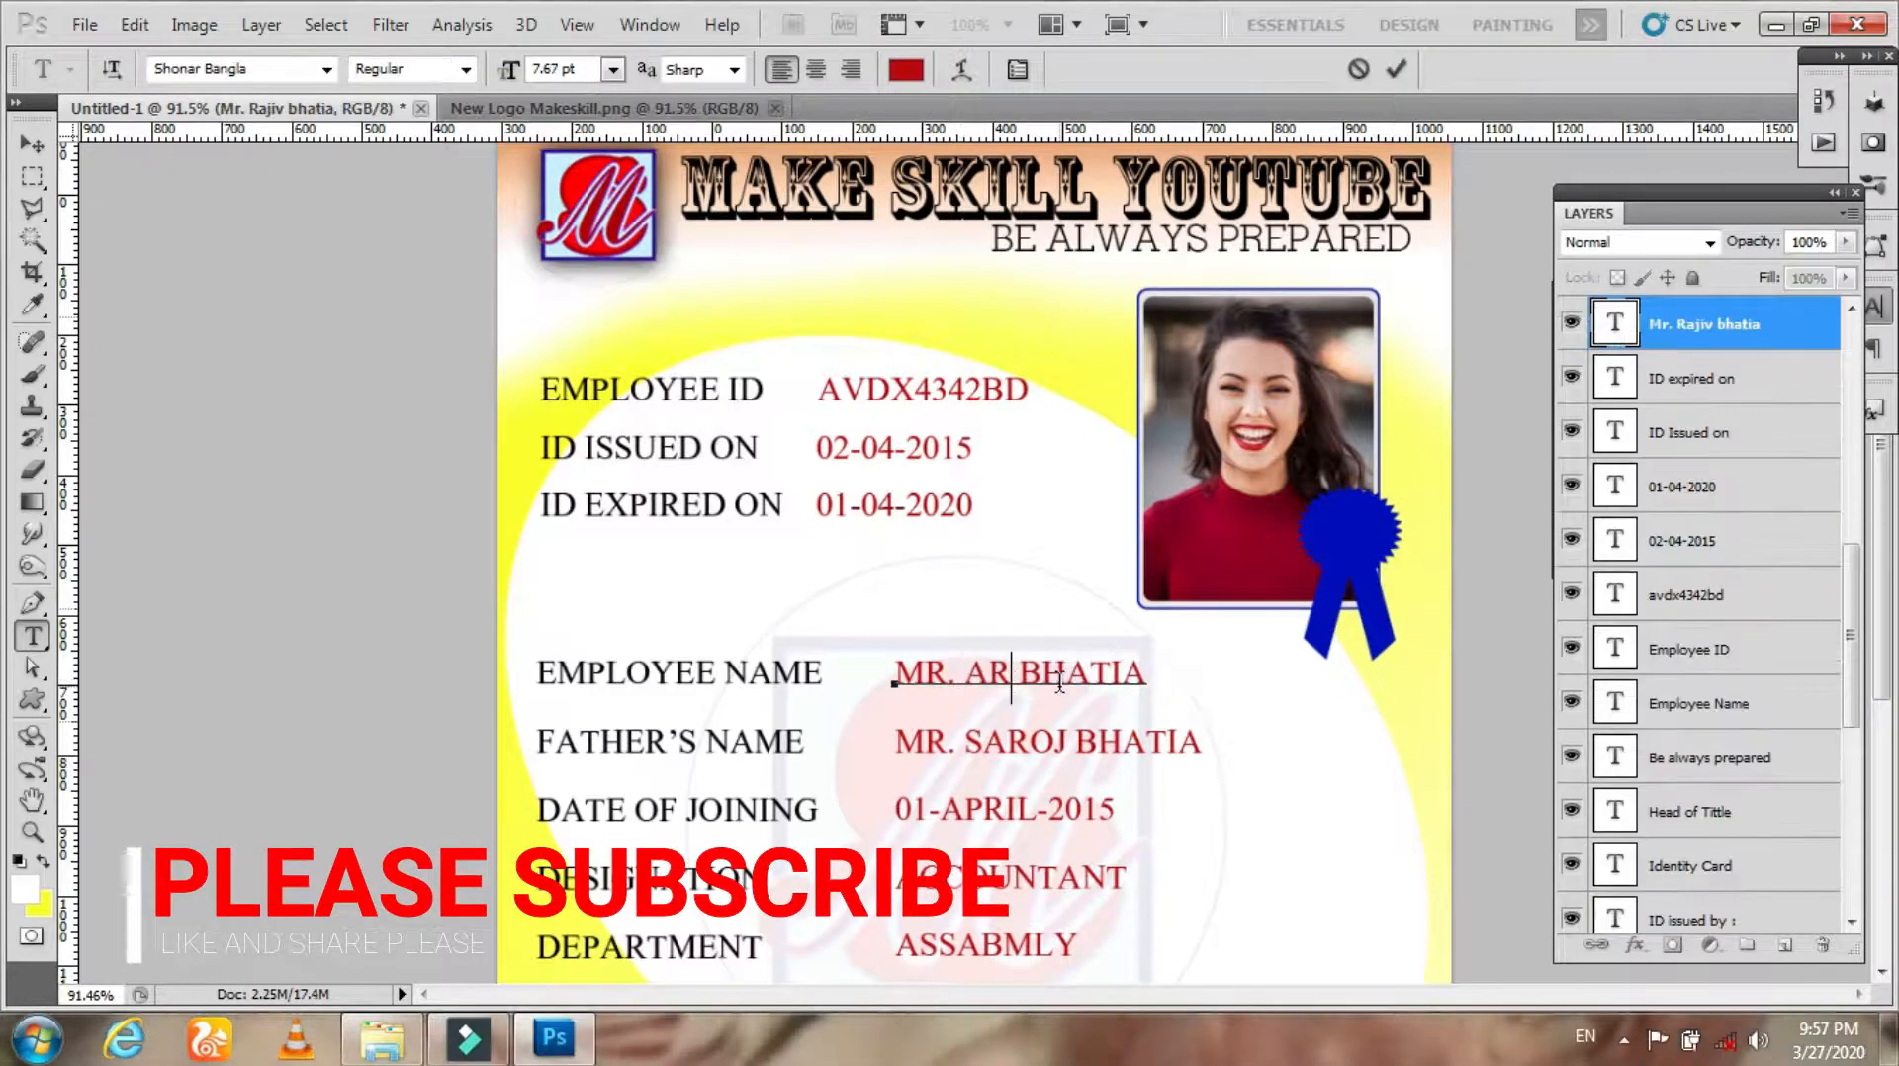
{"action": "left_click", "coordinate": [1398, 69]}
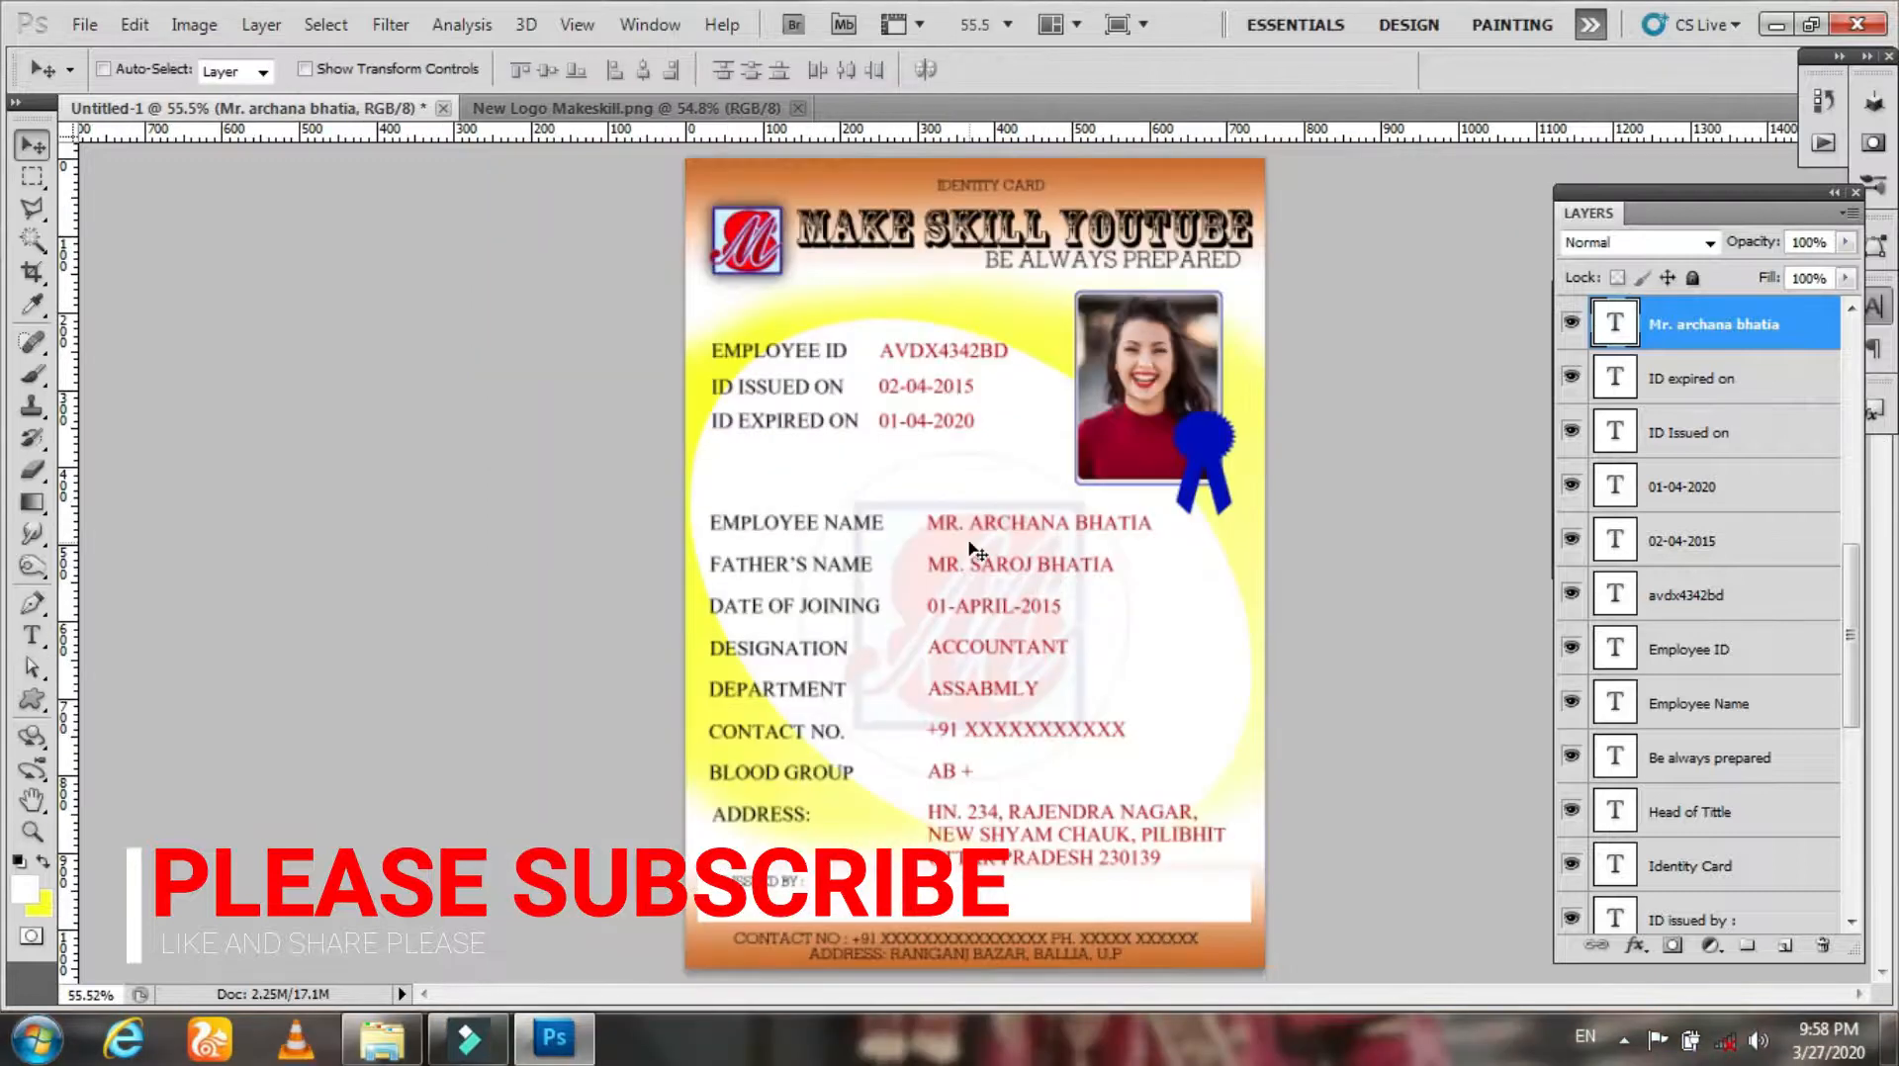
Step: Set the employee name's title to MSS
{"action": "key", "text": "t"}
{"action": "left_click", "coordinate": [957, 525]}
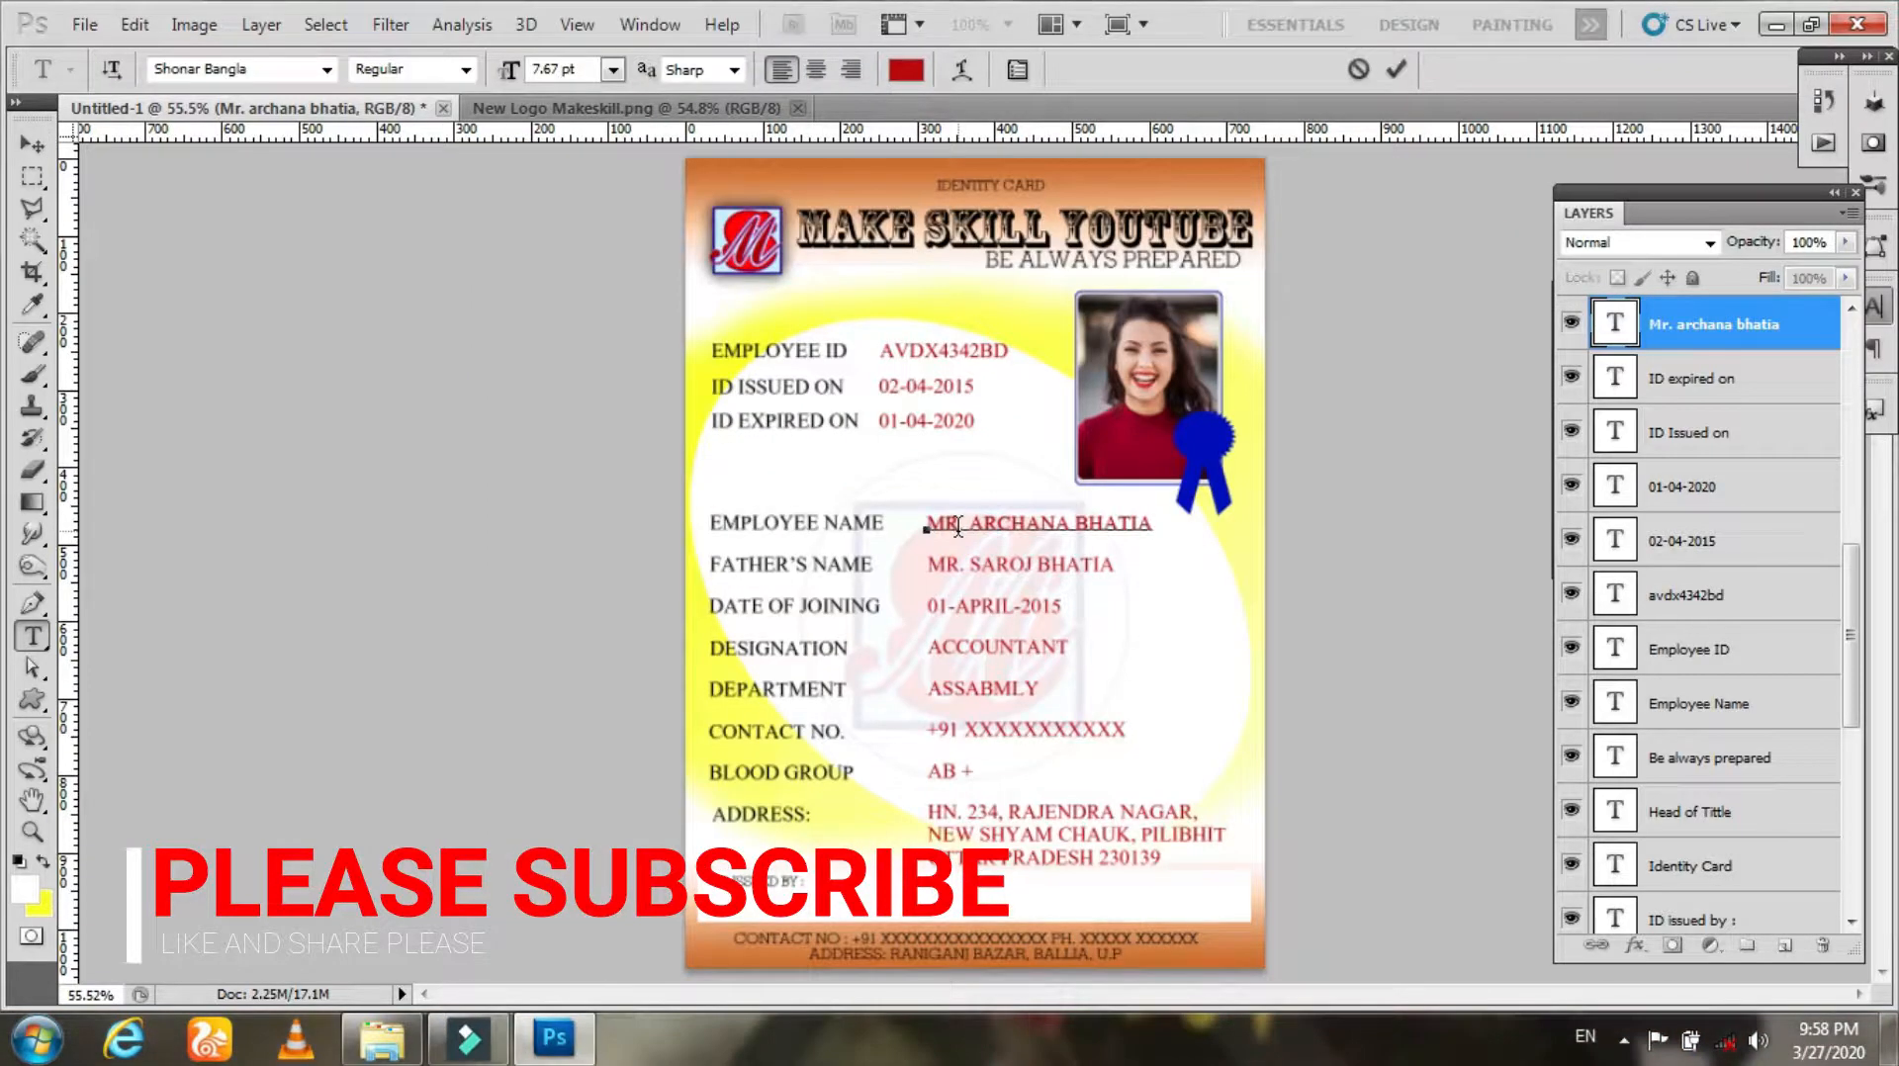
{"action": "type", "text": "SS"}
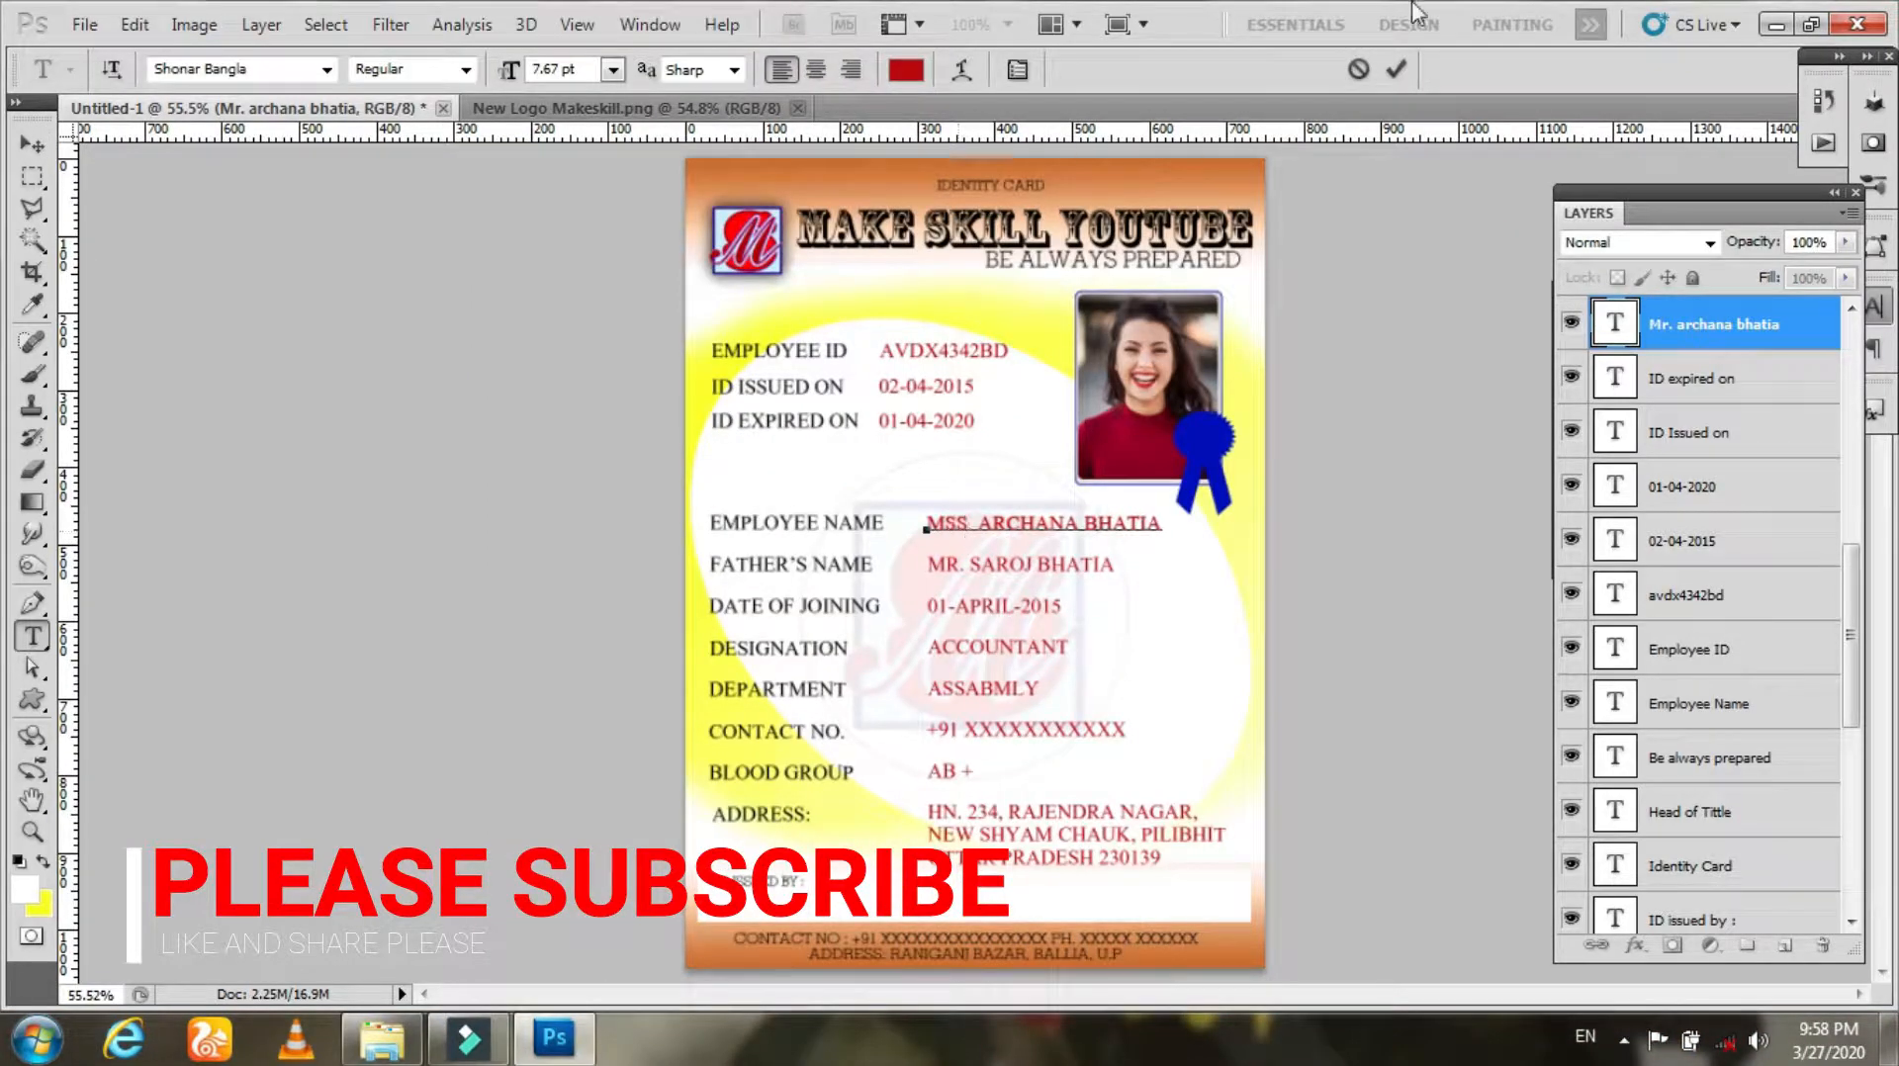
{"action": "left_click", "coordinate": [1394, 70]}
Step: Open Save As in the Desktop folder and name the file ID Card followed by the employee's name
{"action": "key", "text": "v"}
{"action": "left_click", "coordinate": [84, 25]}
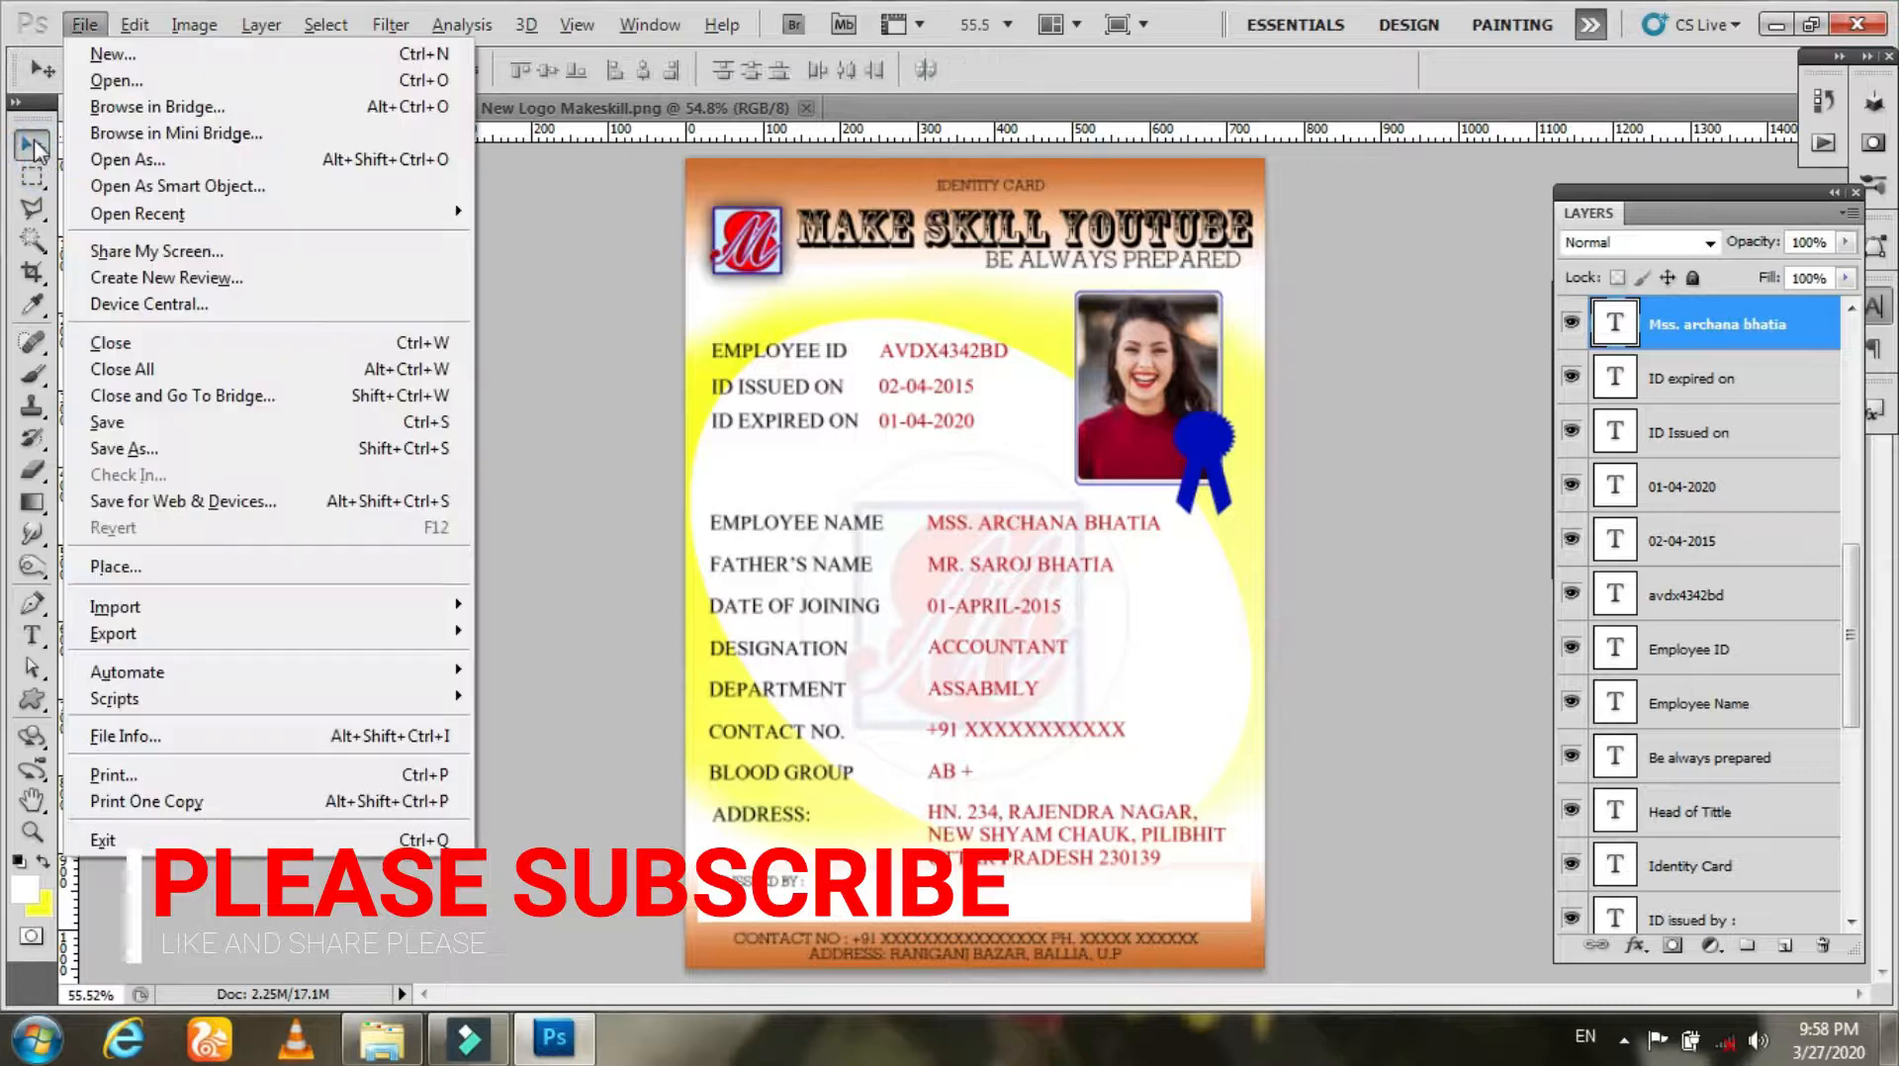
{"action": "left_click", "coordinate": [142, 425]}
{"action": "left_click", "coordinate": [77, 213]}
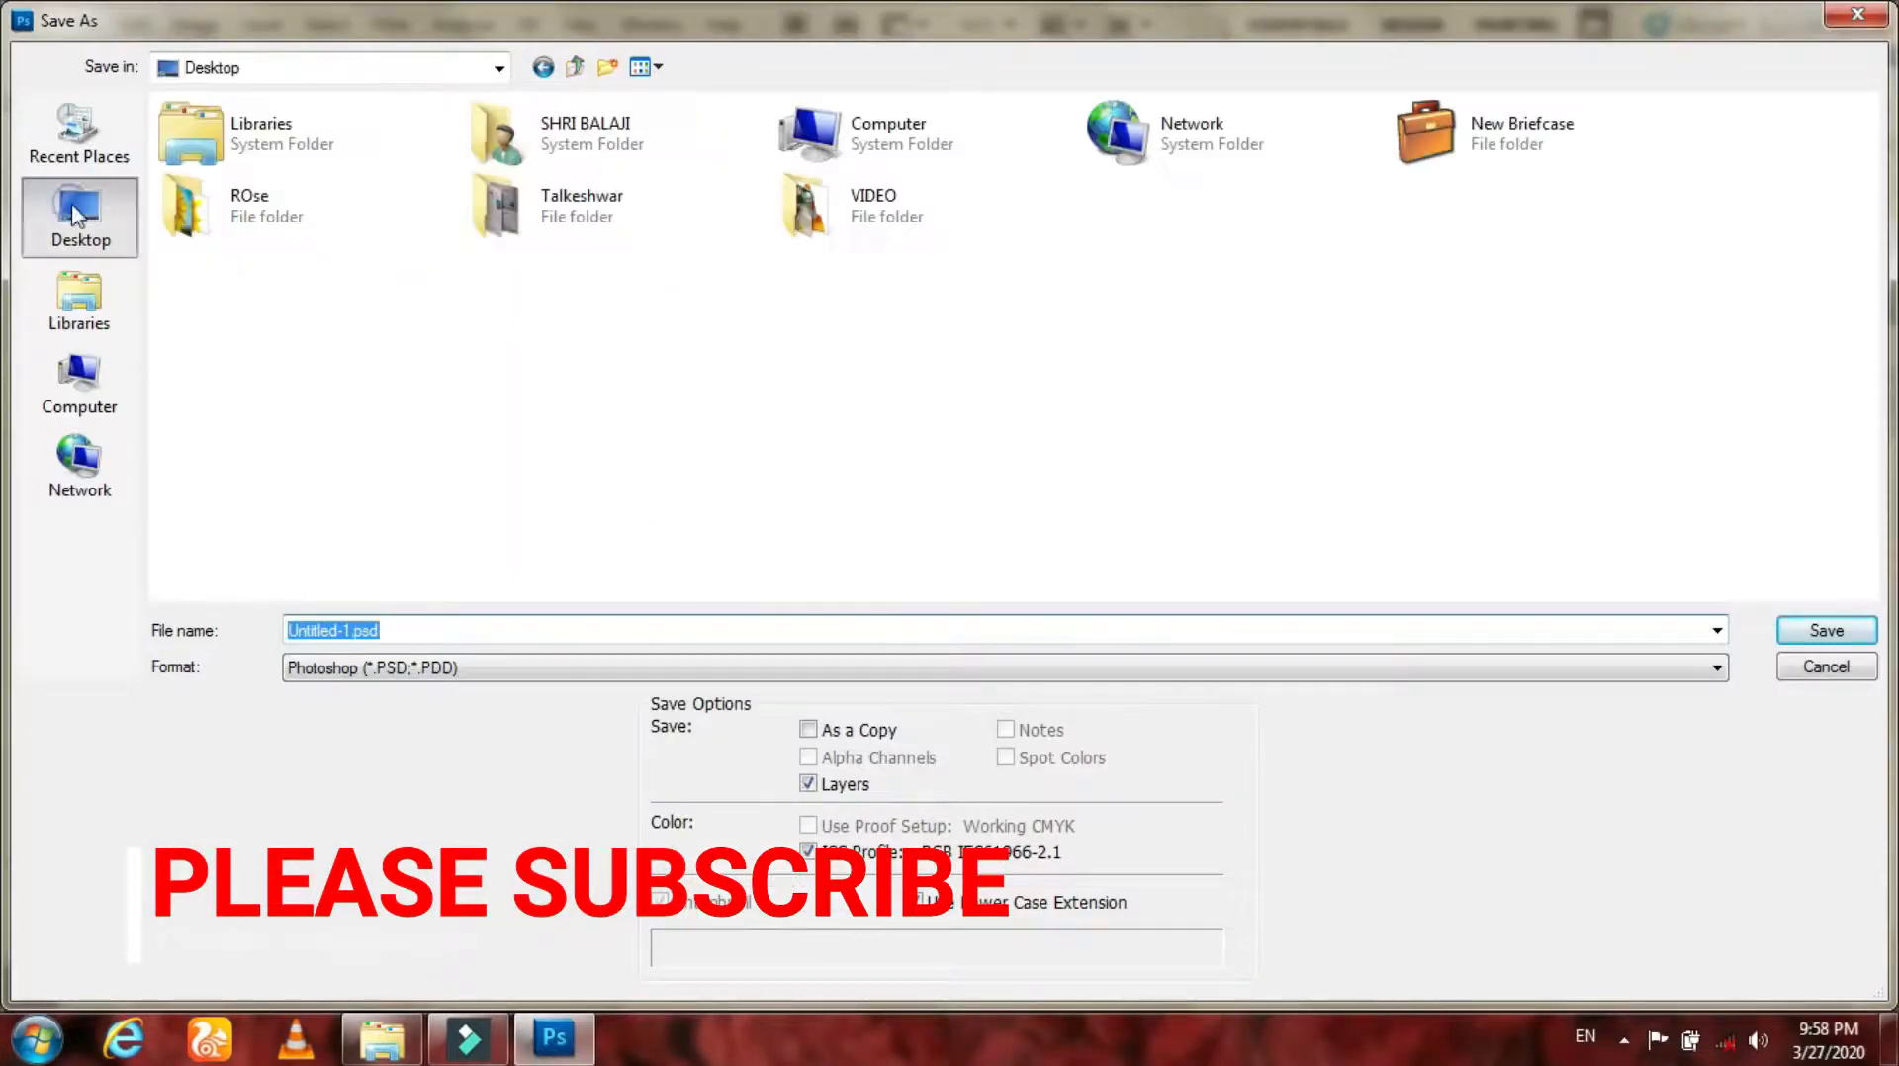
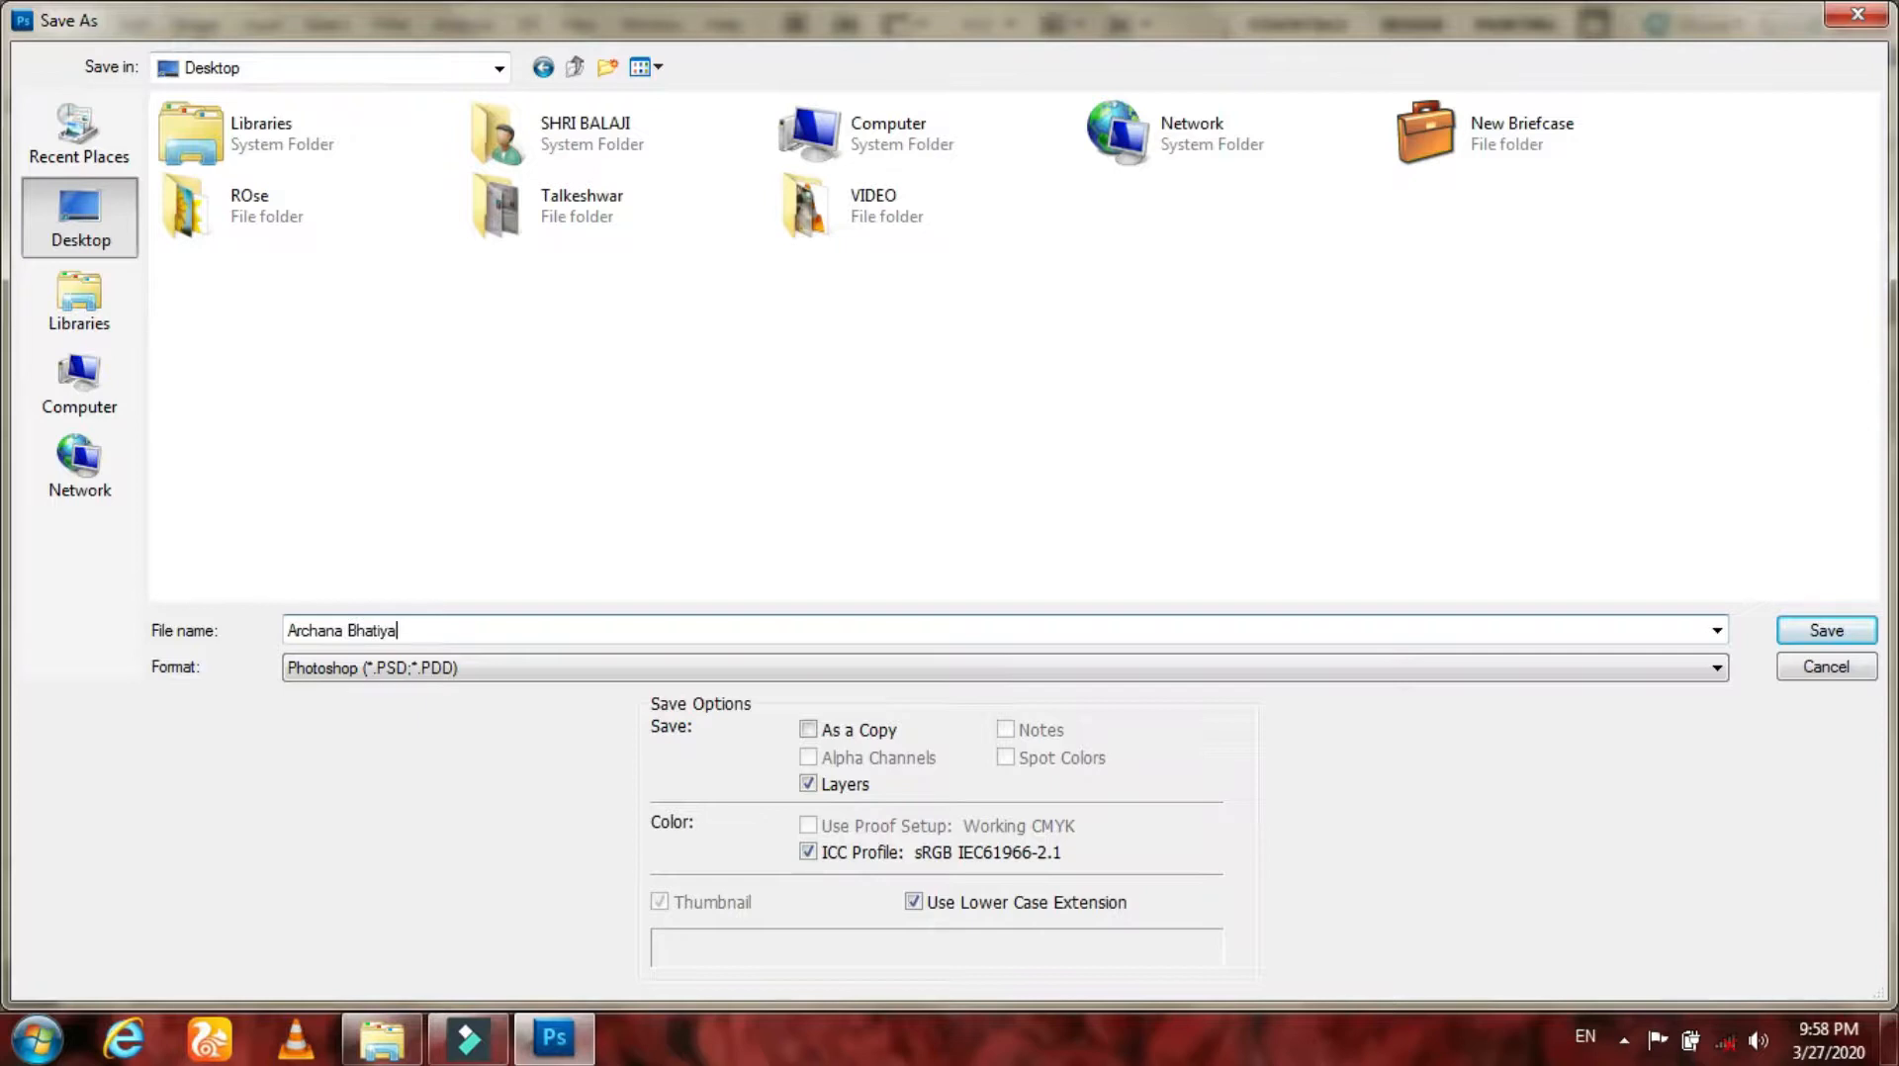
{"action": "key", "text": "Home"}
{"action": "type", "text": "I"}
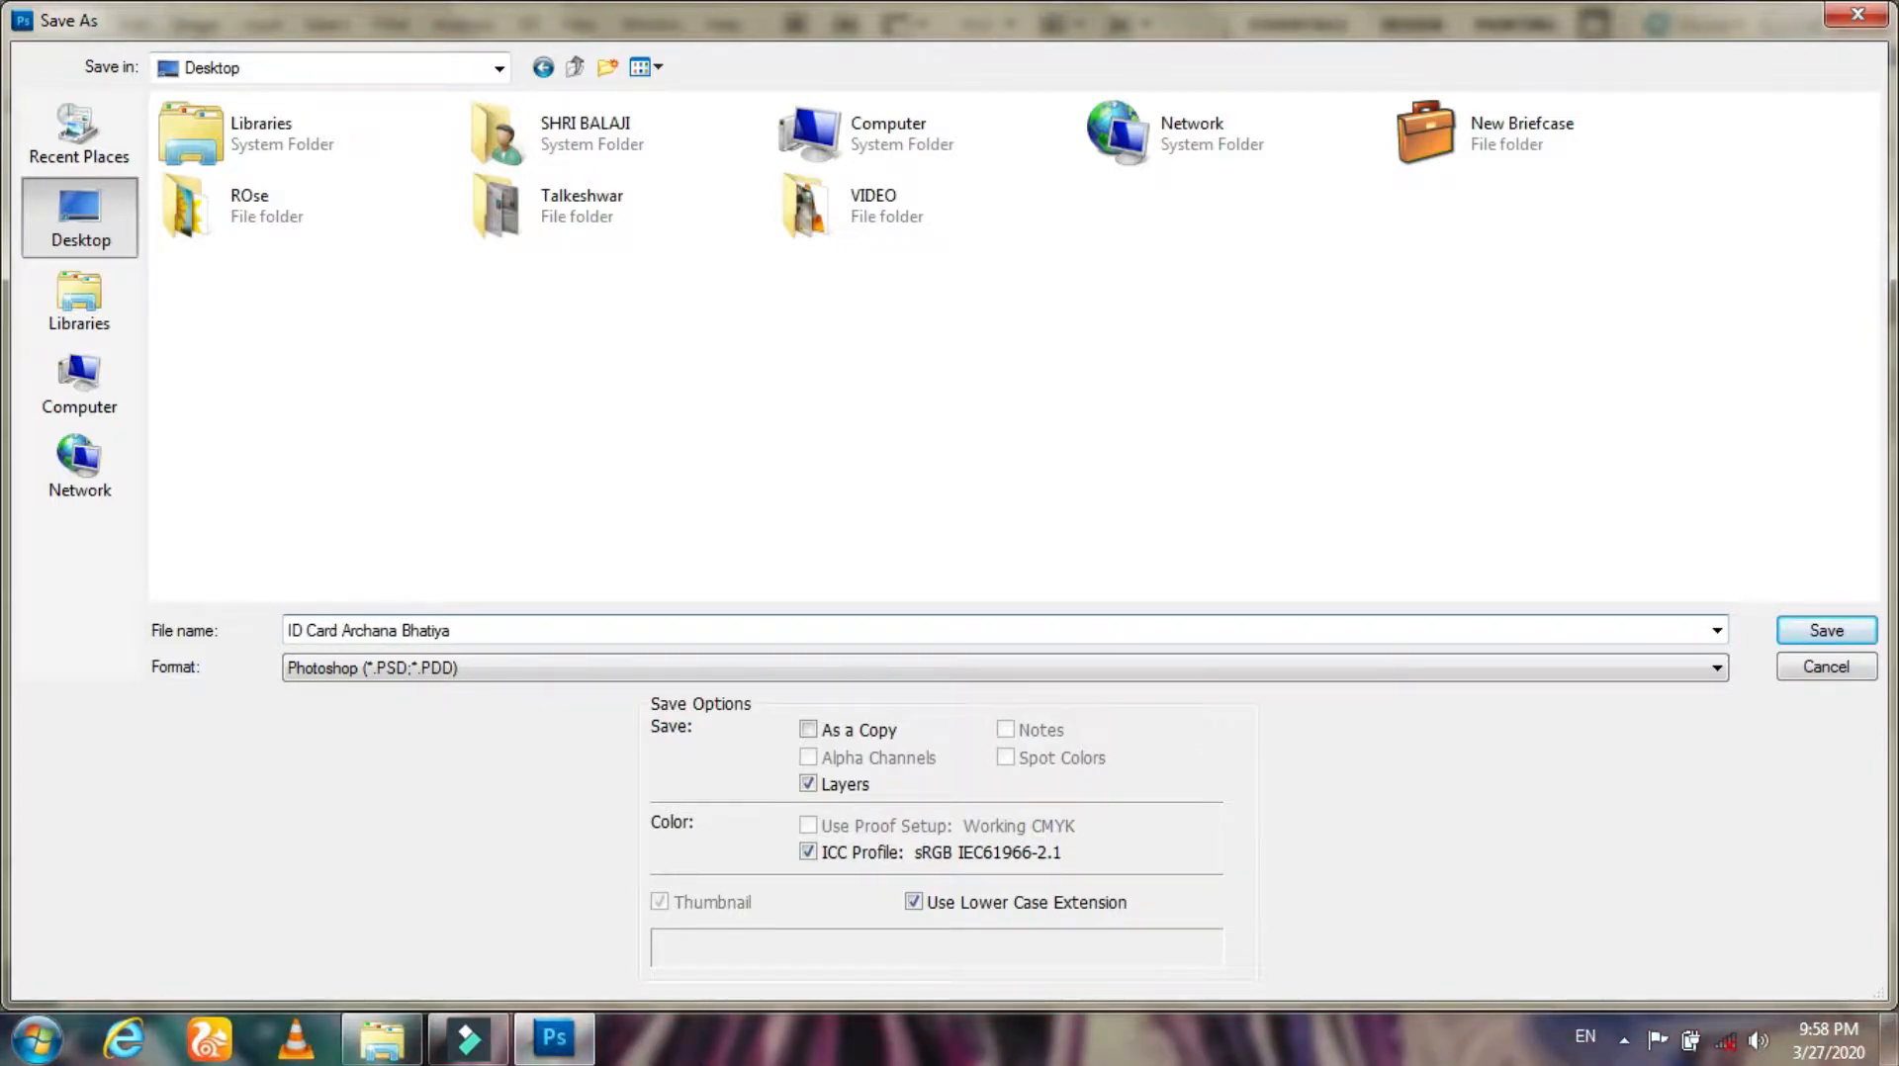
Step: Save the file in JPEG format at quality 12, Maximum
{"action": "left_click", "coordinate": [450, 671]}
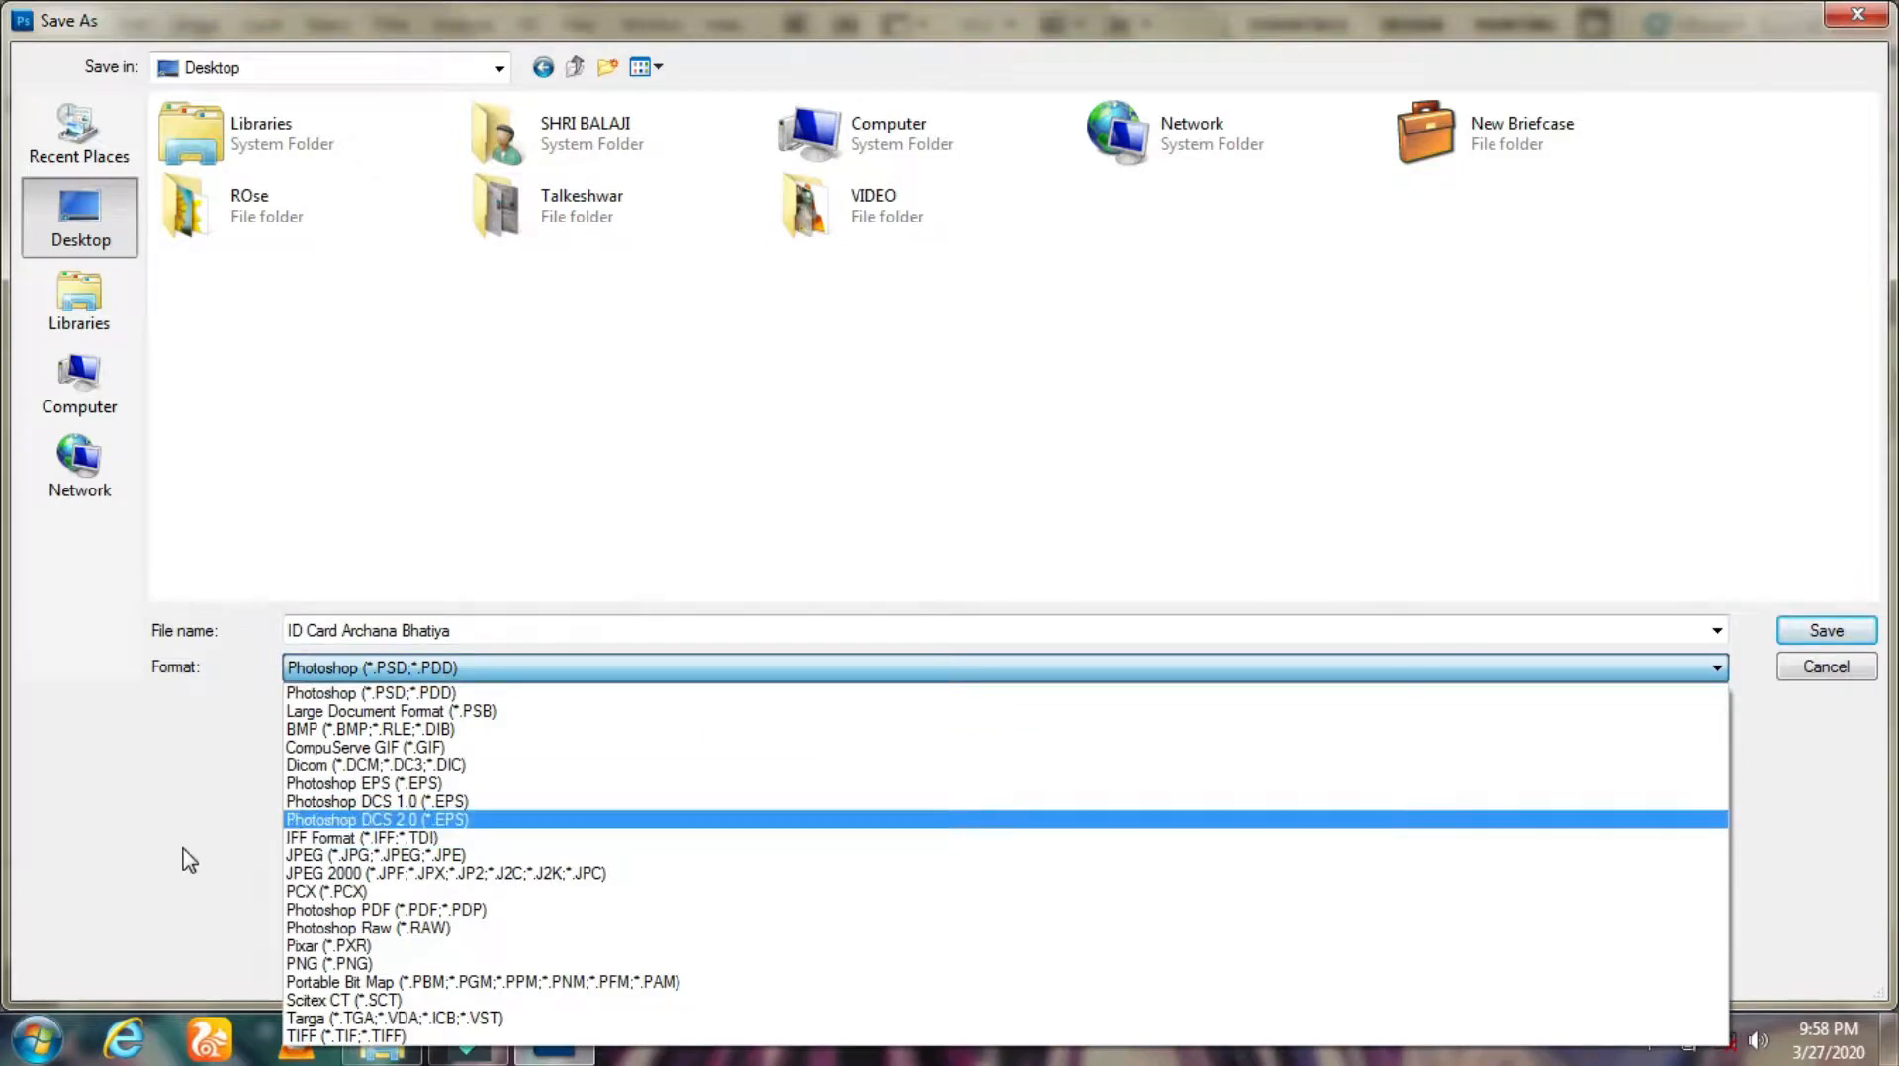
{"action": "key", "text": "Return"}
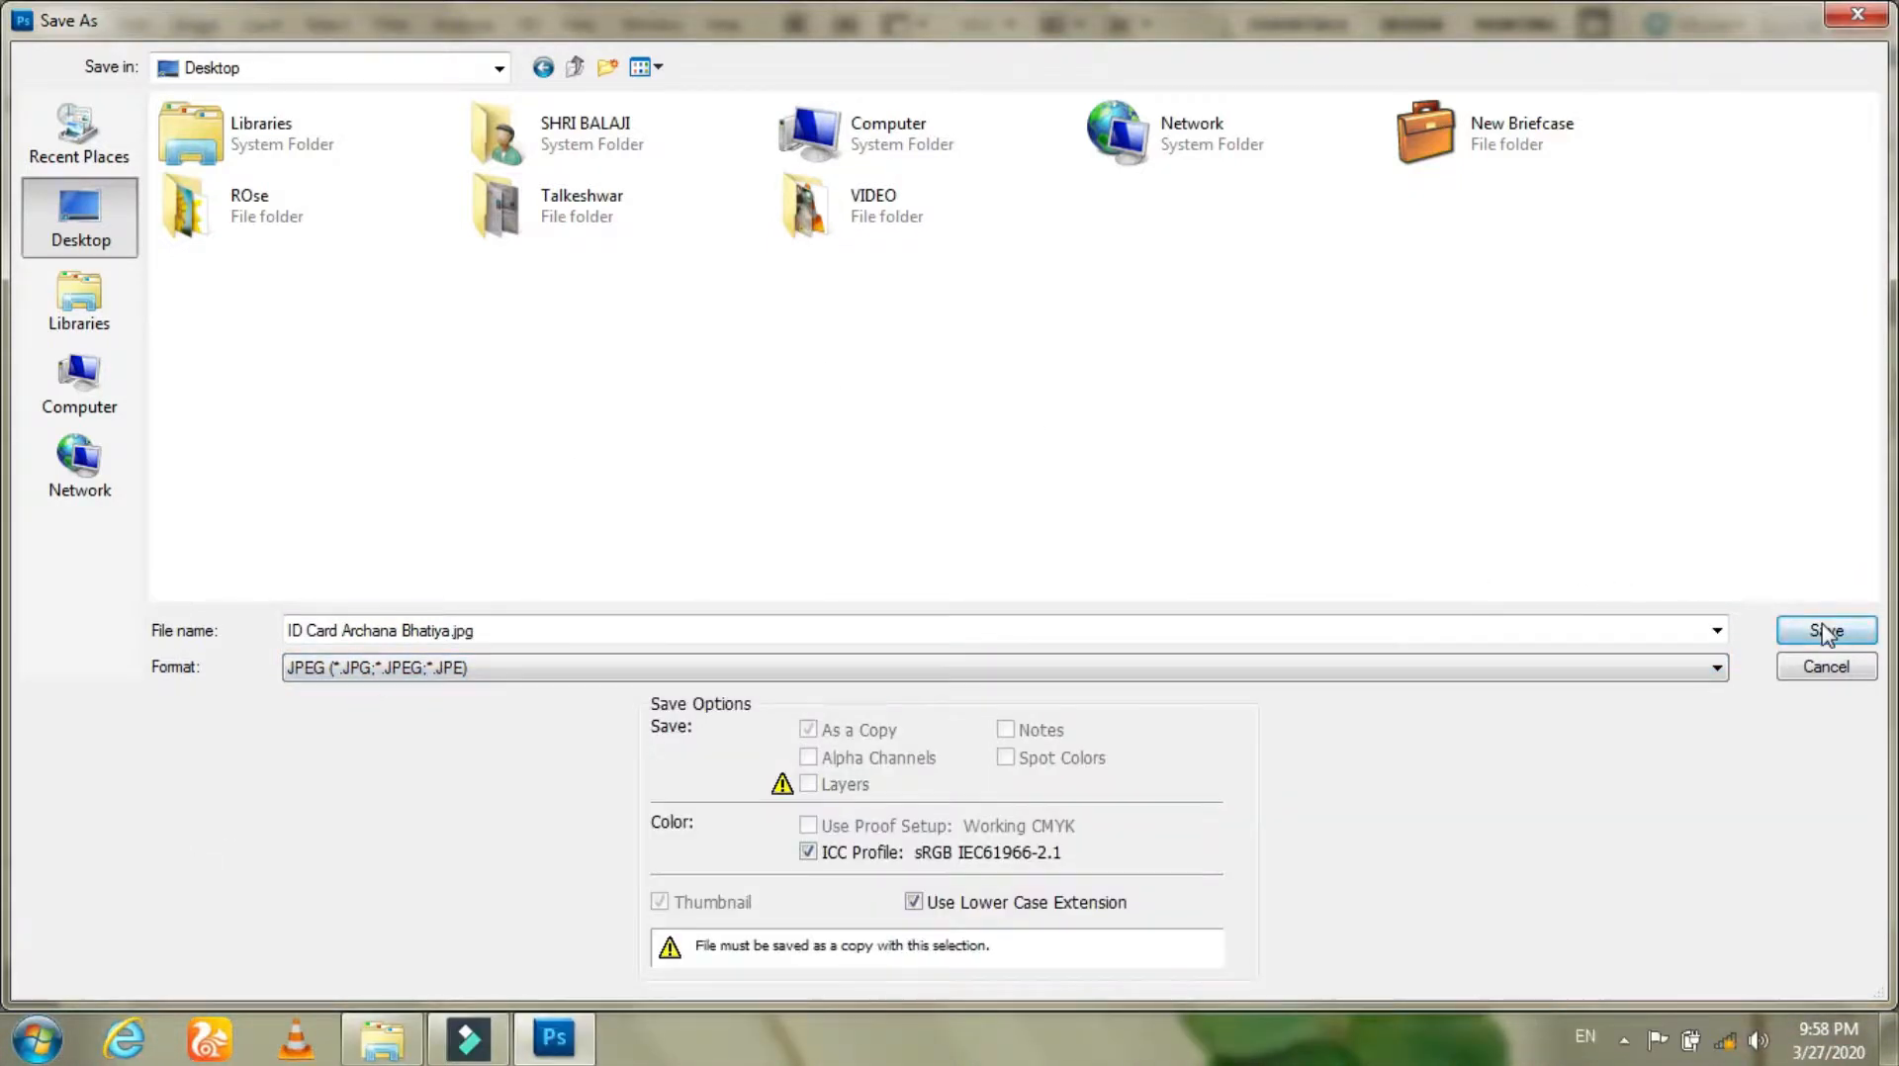
{"action": "left_click", "coordinate": [1825, 631]}
{"action": "left_click_drag", "start_coordinate": [779, 393], "coordinate": [955, 394]}
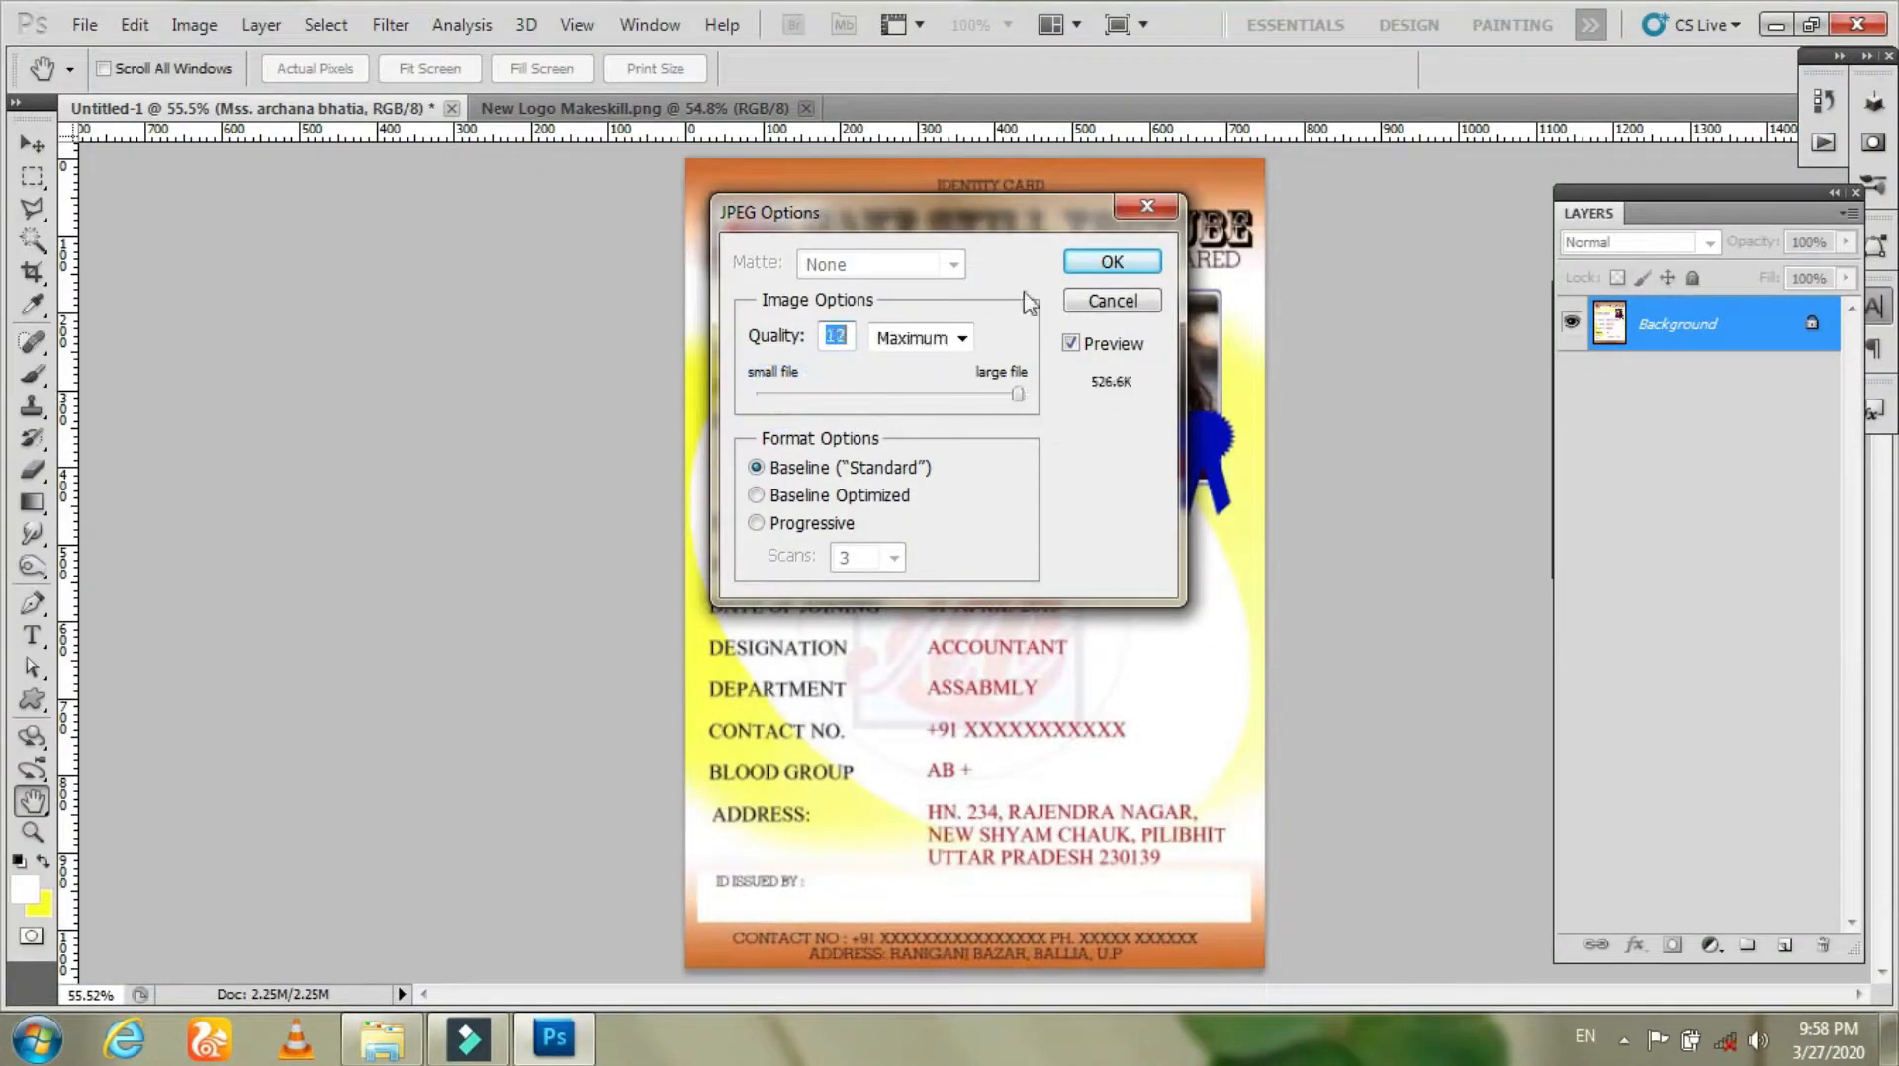
{"action": "left_click", "coordinate": [1113, 263]}
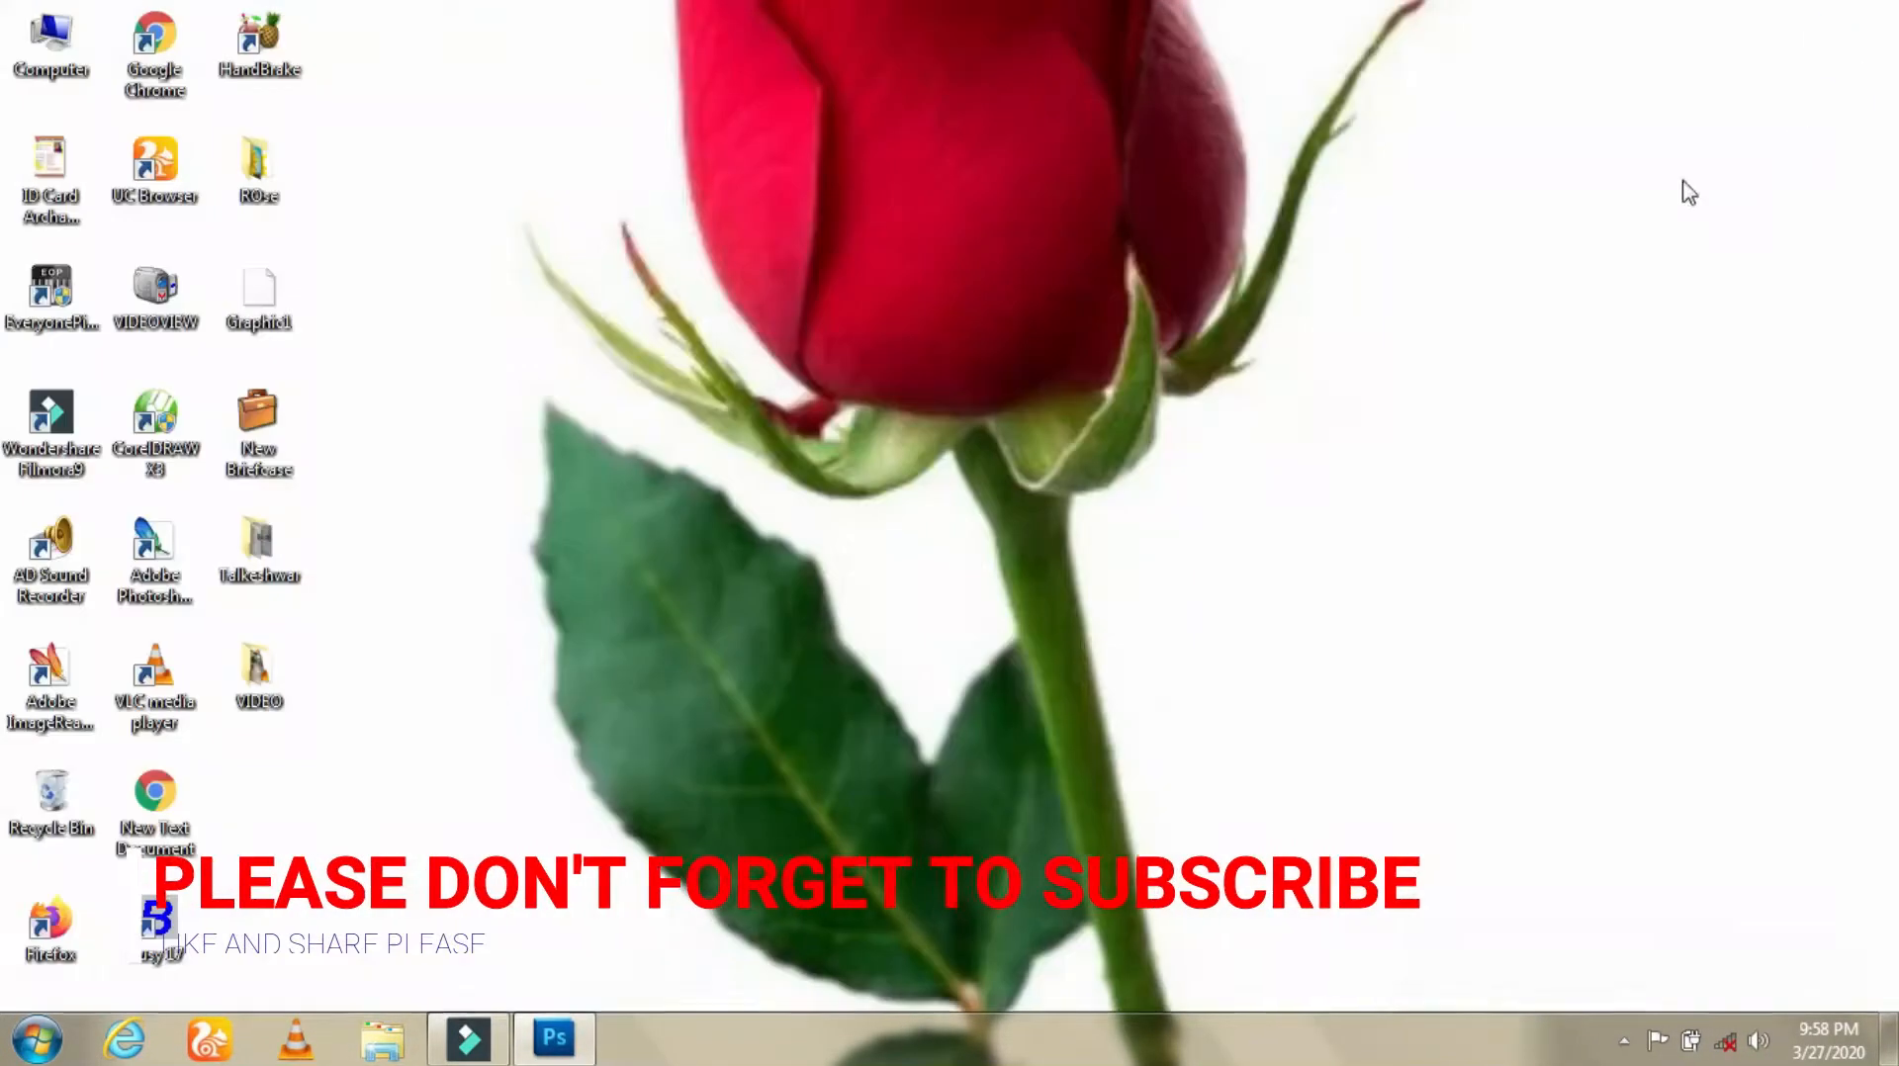
Step: Refresh the desktop, move the saved ID card icon and open it in Windows Photo Viewer
{"action": "right_click", "coordinate": [414, 370]}
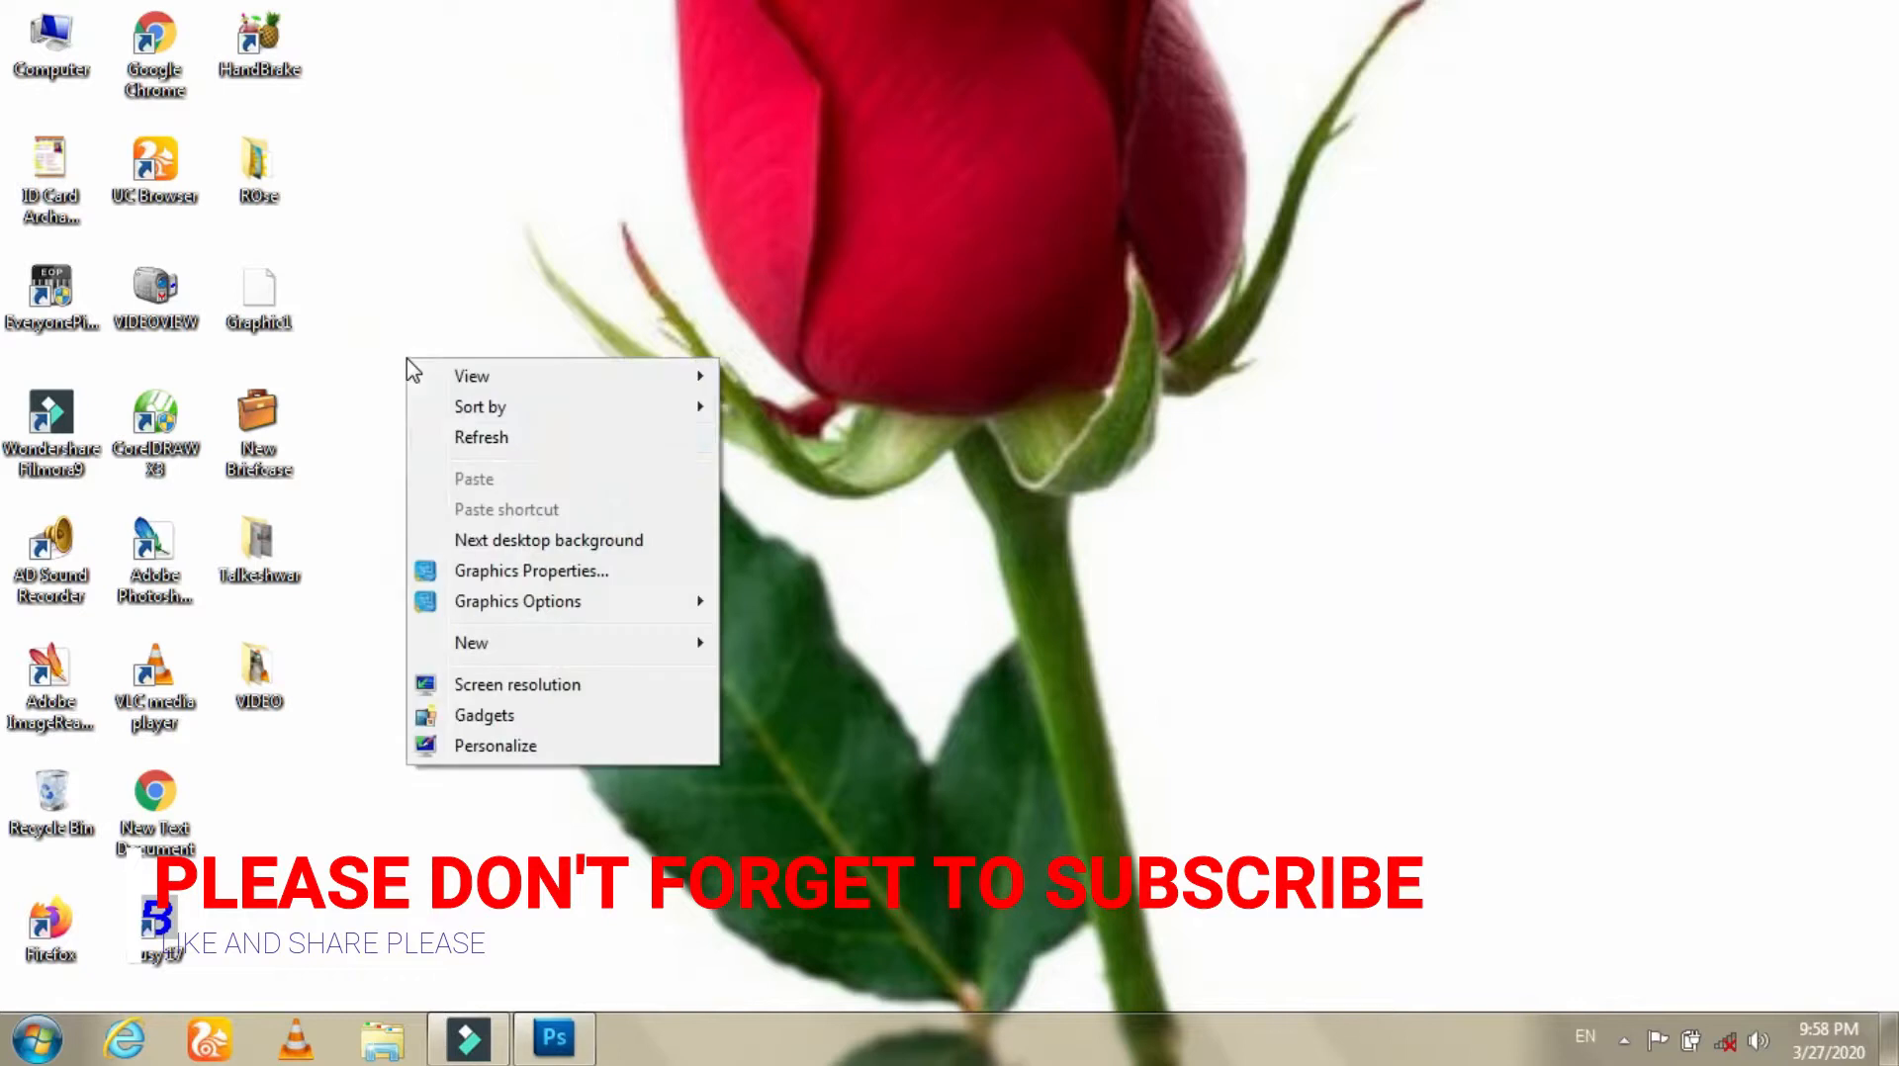
{"action": "left_click", "coordinate": [465, 443]}
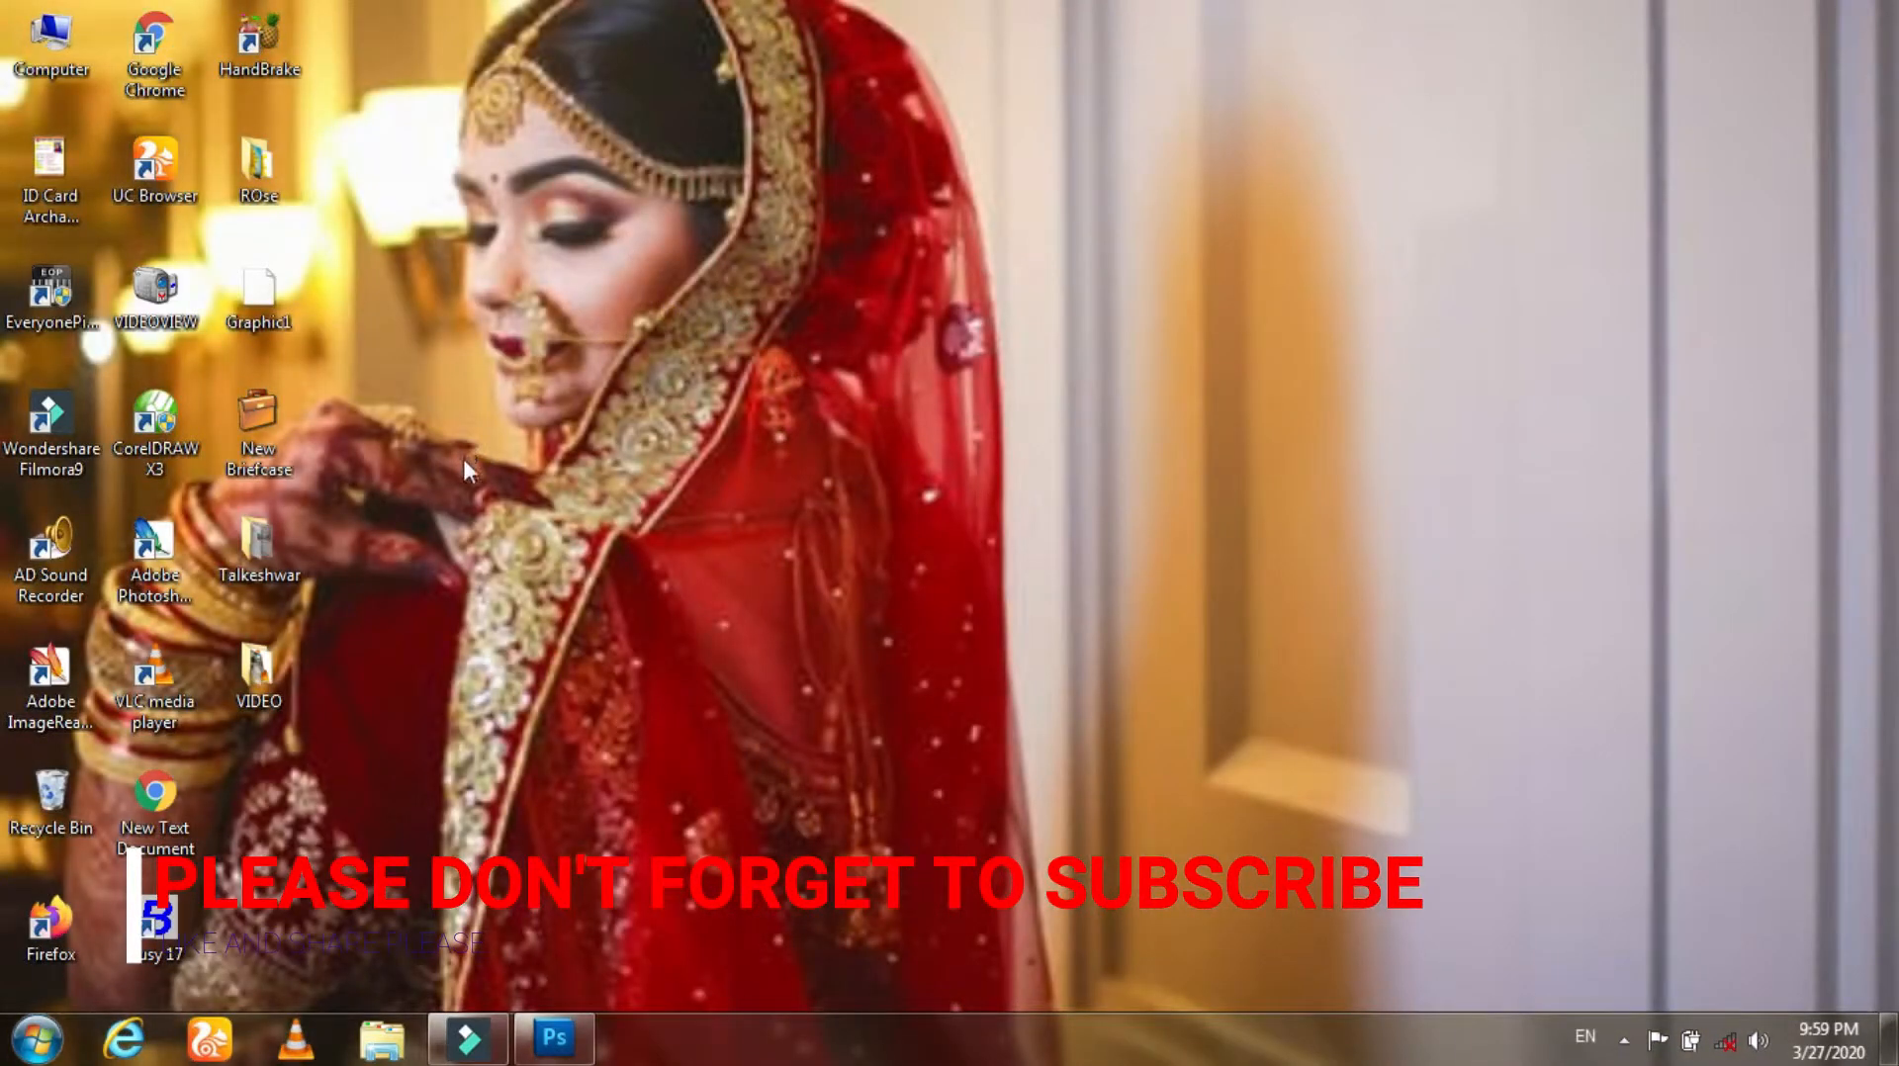
{"action": "left_click_drag", "start_coordinate": [50, 164], "coordinate": [304, 831]}
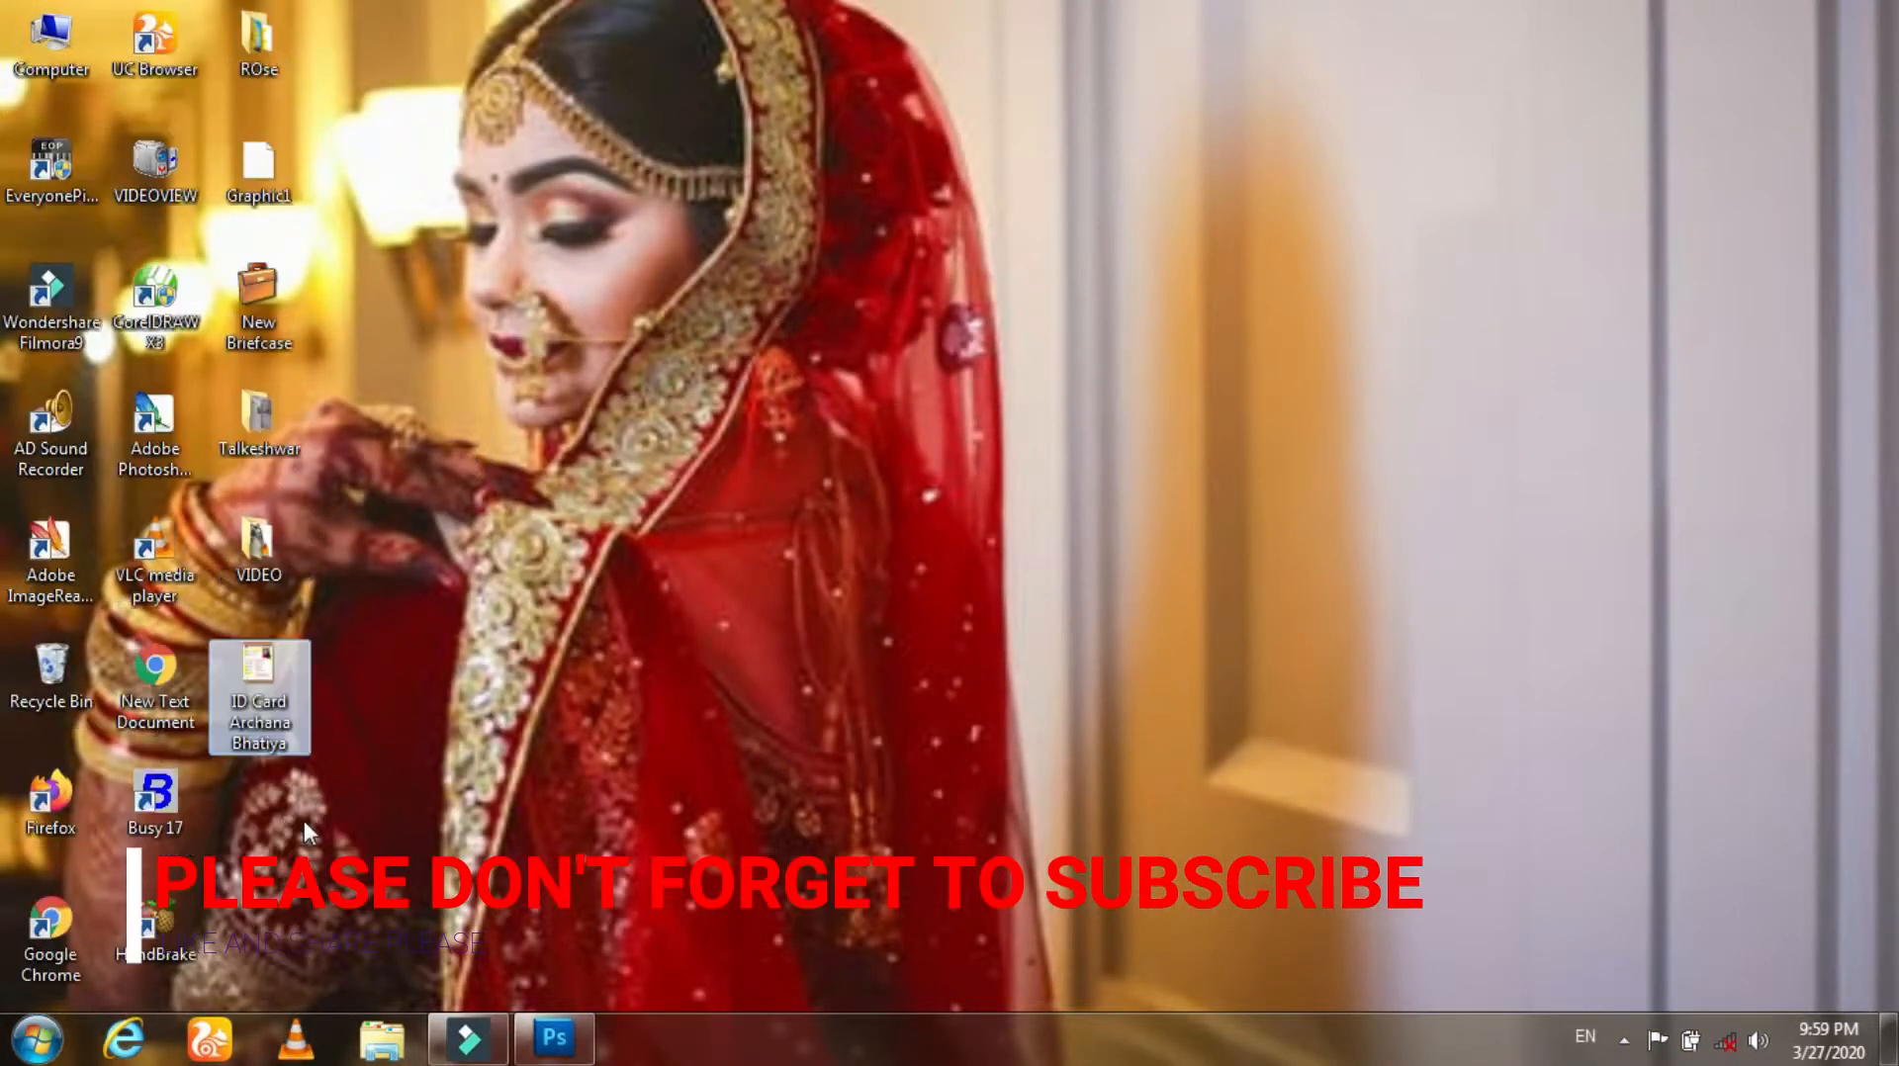
{"action": "right_click", "coordinate": [261, 697]}
{"action": "left_click", "coordinate": [342, 259]}
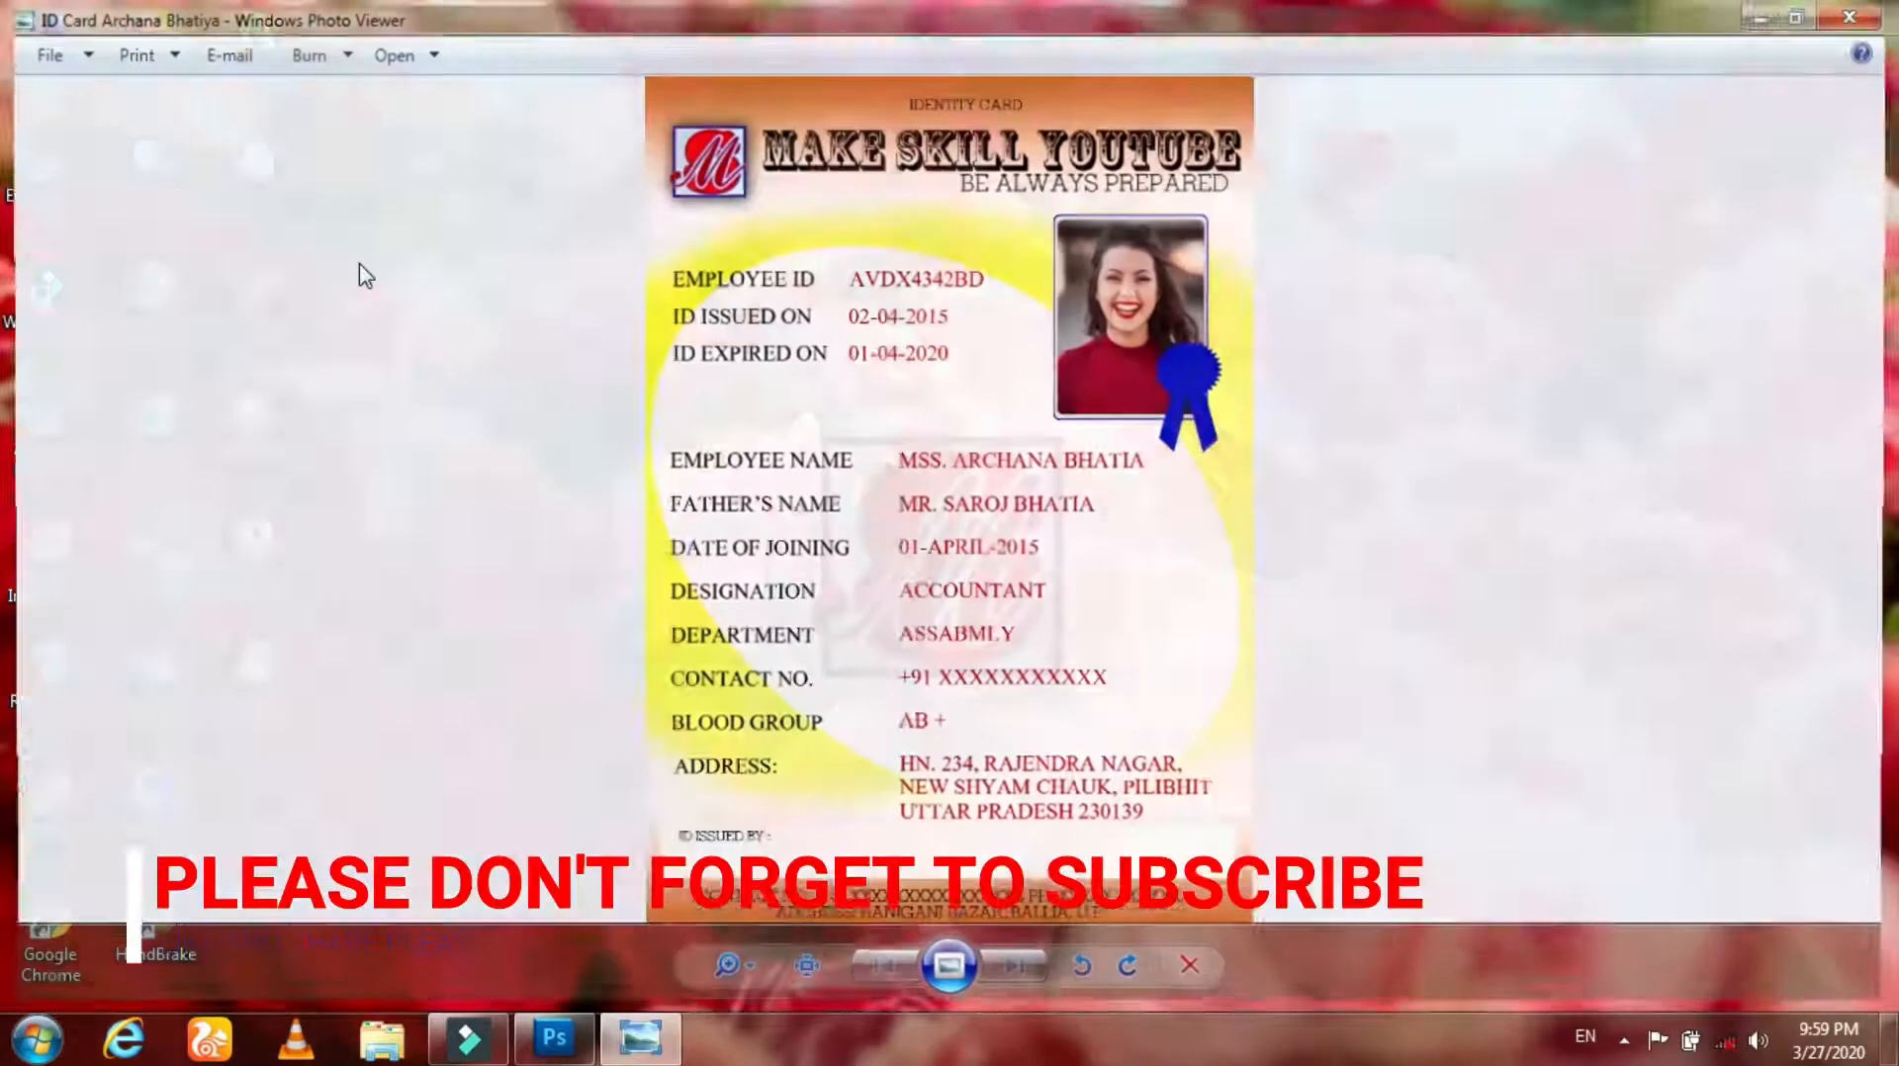